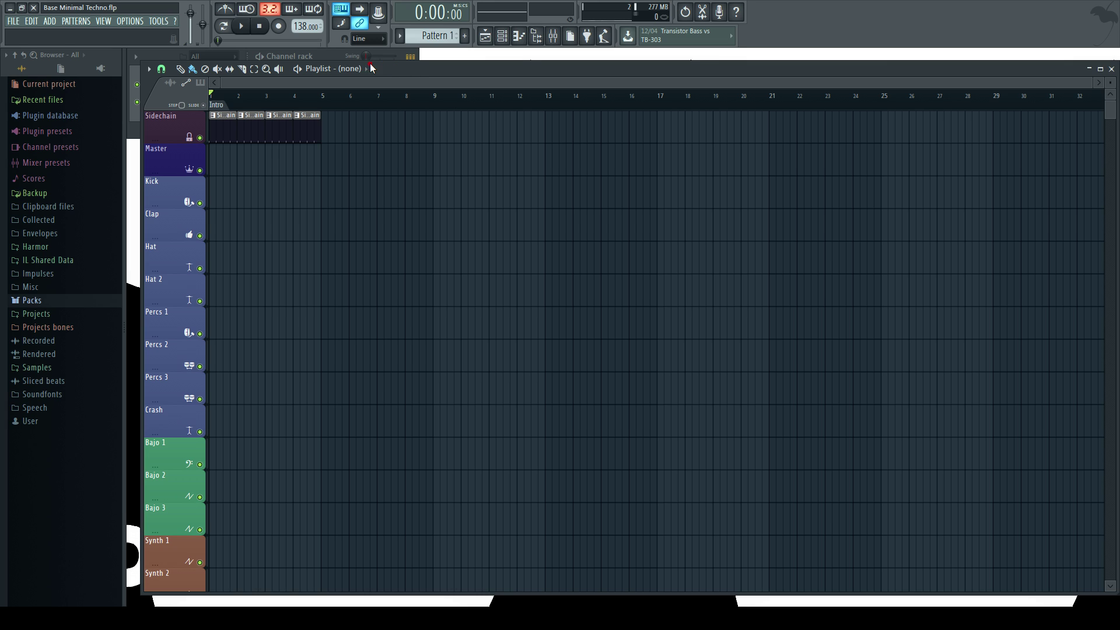
- Set the project tempo to 128 BPM and save the project
{"action": "left_click", "coordinate": [329, 57]}
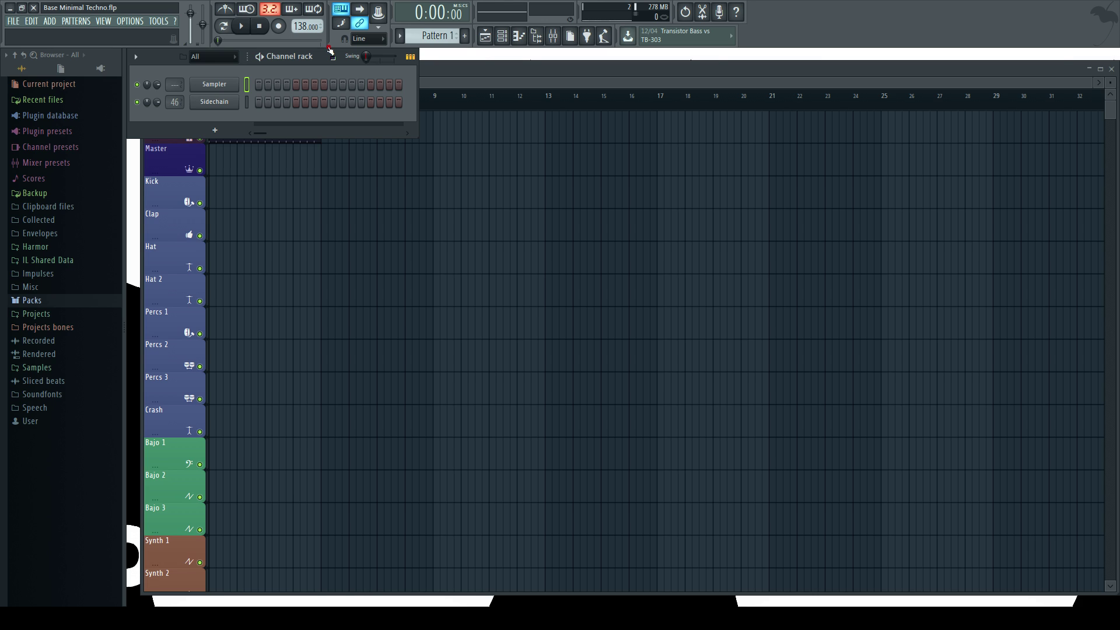
{"action": "left_click_drag", "start_coordinate": [304, 25], "coordinate": [304, 59]}
{"action": "key", "text": "ctrl+s"}
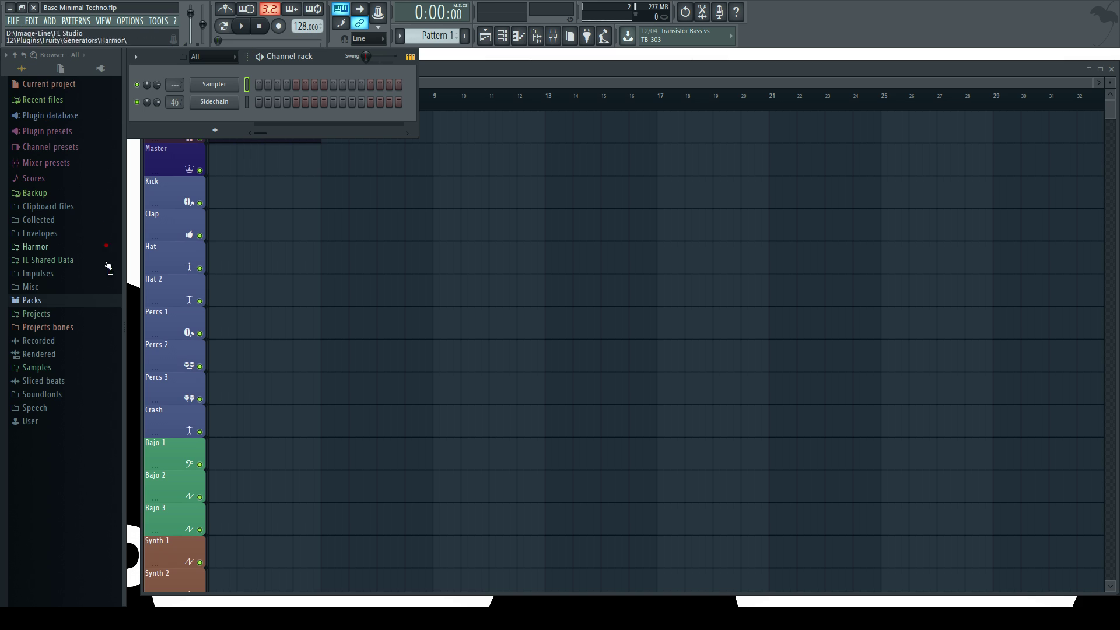
- Audition the kick samples in the Packs > Drums > Kicks folder, including 909 Kick and Grv Kick 11 through Grv Kick 30
{"action": "left_click", "coordinate": [37, 302]}
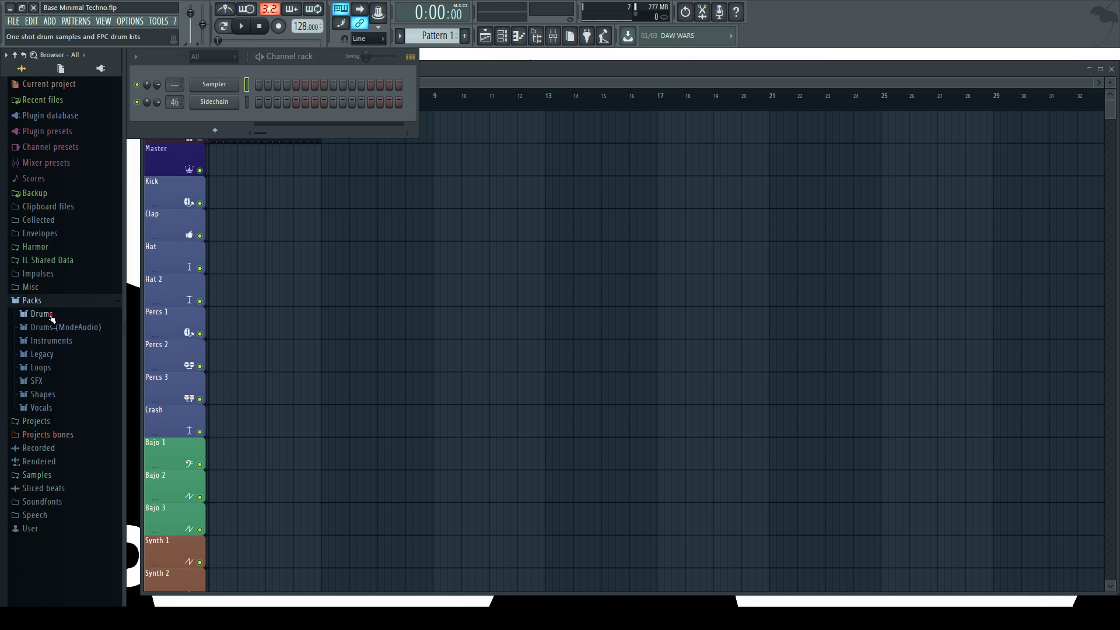
{"action": "left_click", "coordinate": [52, 316]}
{"action": "left_click", "coordinate": [59, 354]}
{"action": "scroll", "coordinate": [58, 353], "scroll_direction": "down", "scroll_amount": 5}
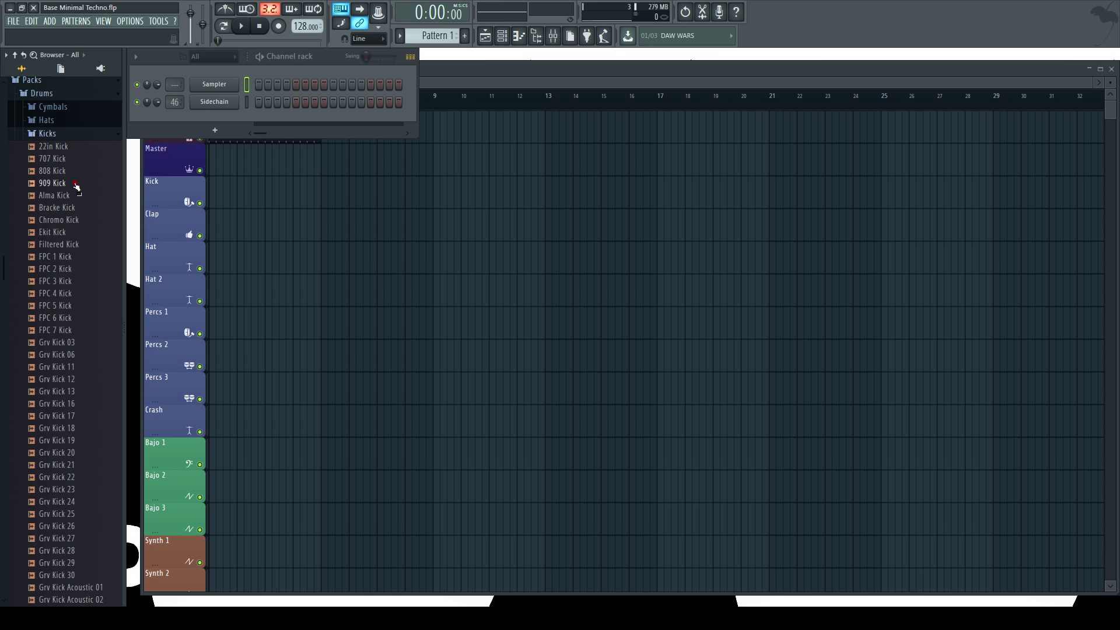
{"action": "left_click", "coordinate": [64, 184]}
{"action": "scroll", "coordinate": [89, 267], "scroll_direction": "down", "scroll_amount": 1}
{"action": "scroll", "coordinate": [90, 267], "scroll_direction": "down", "scroll_amount": 1}
{"action": "left_click", "coordinate": [76, 304]}
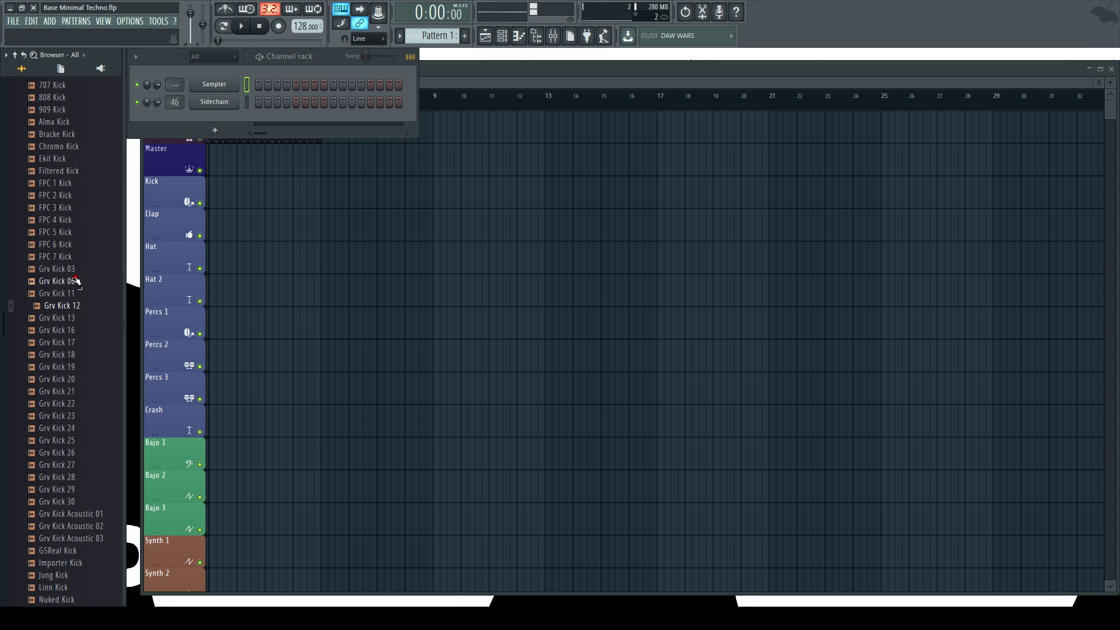
{"action": "left_click", "coordinate": [78, 343]}
{"action": "left_click", "coordinate": [76, 379]}
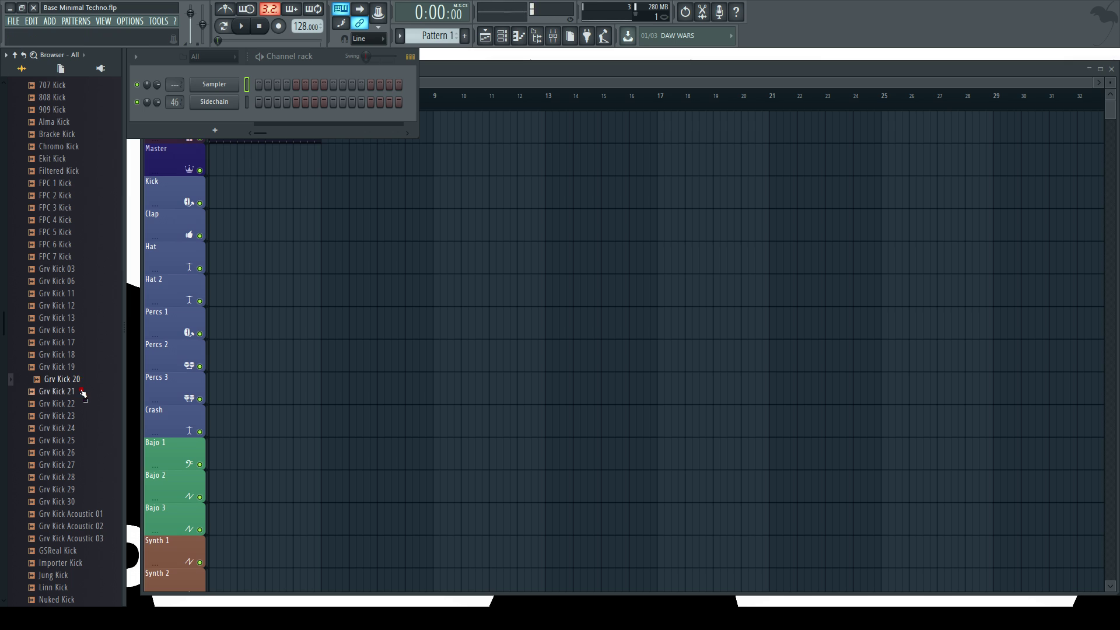
{"action": "left_click", "coordinate": [75, 392]}
{"action": "left_click", "coordinate": [74, 404]}
{"action": "left_click", "coordinate": [72, 416]}
{"action": "left_click", "coordinate": [70, 428]}
{"action": "left_click", "coordinate": [75, 440]}
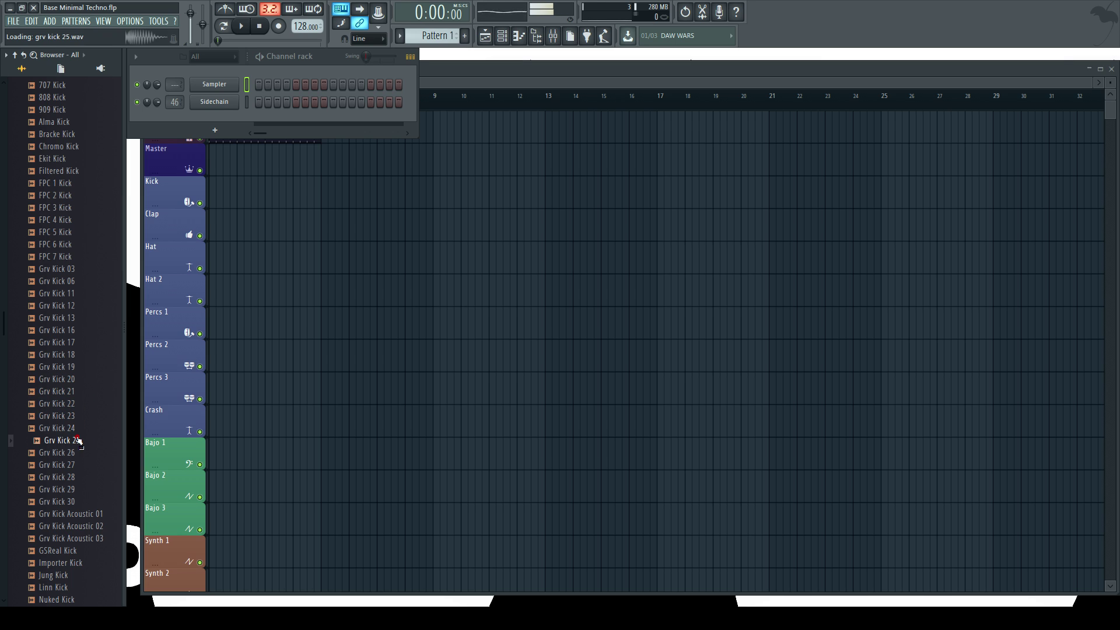
{"action": "left_click", "coordinate": [80, 453]}
{"action": "left_click", "coordinate": [78, 464]}
{"action": "left_click", "coordinate": [75, 477]}
{"action": "left_click", "coordinate": [74, 488]}
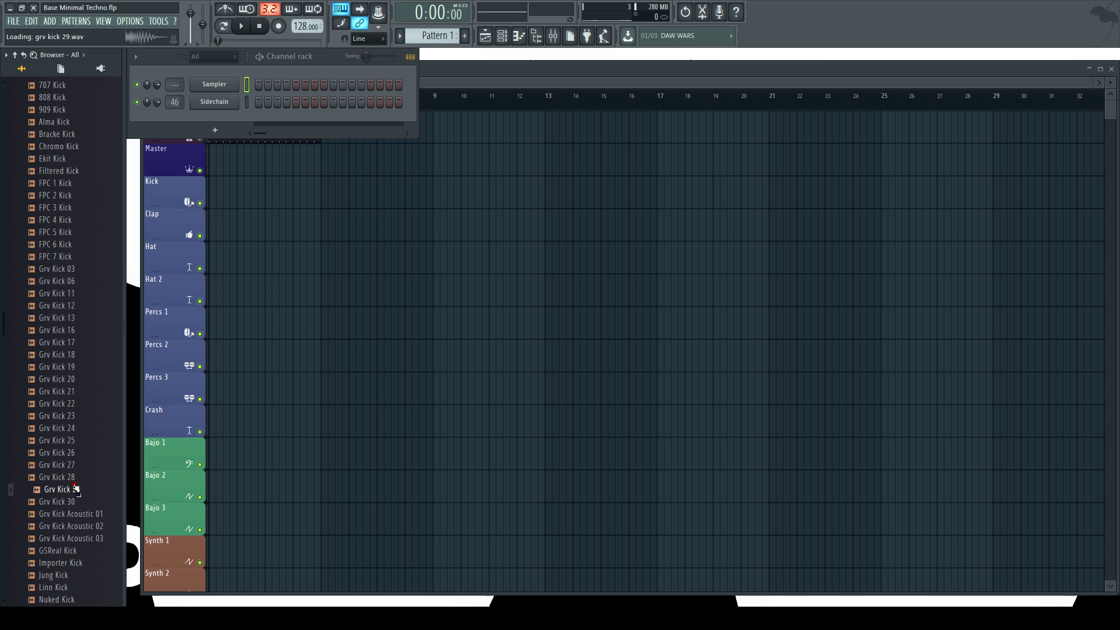
{"action": "left_click", "coordinate": [74, 478]}
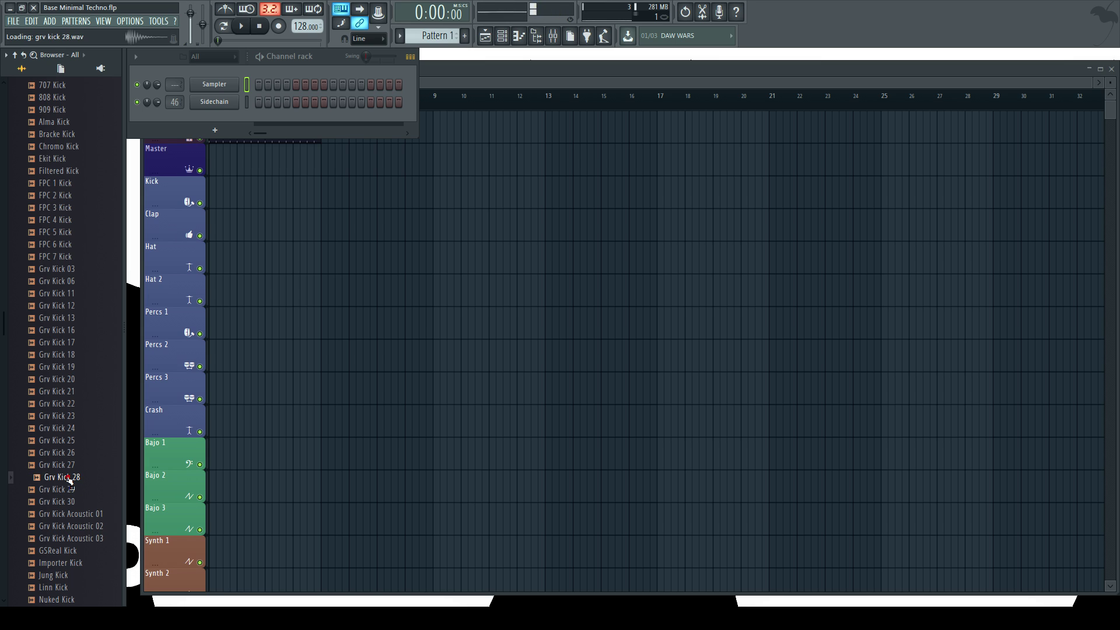
{"action": "left_click", "coordinate": [70, 489]}
{"action": "left_click", "coordinate": [74, 501]}
{"action": "left_click", "coordinate": [75, 380]}
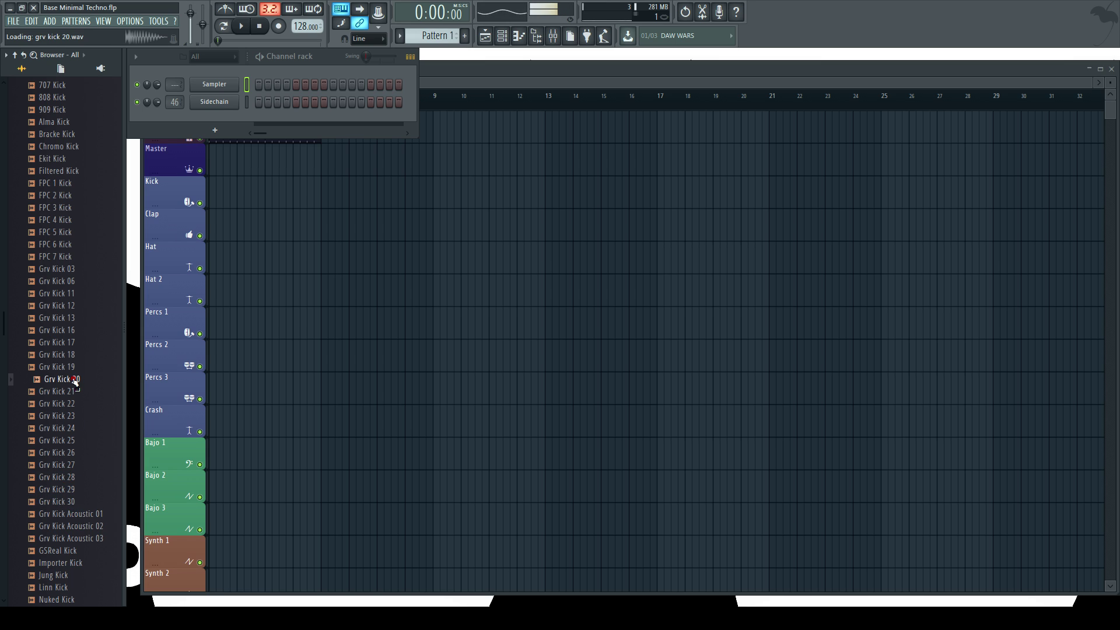
{"action": "left_click", "coordinate": [75, 367]}
{"action": "left_click", "coordinate": [75, 342]}
{"action": "left_click", "coordinate": [75, 318]}
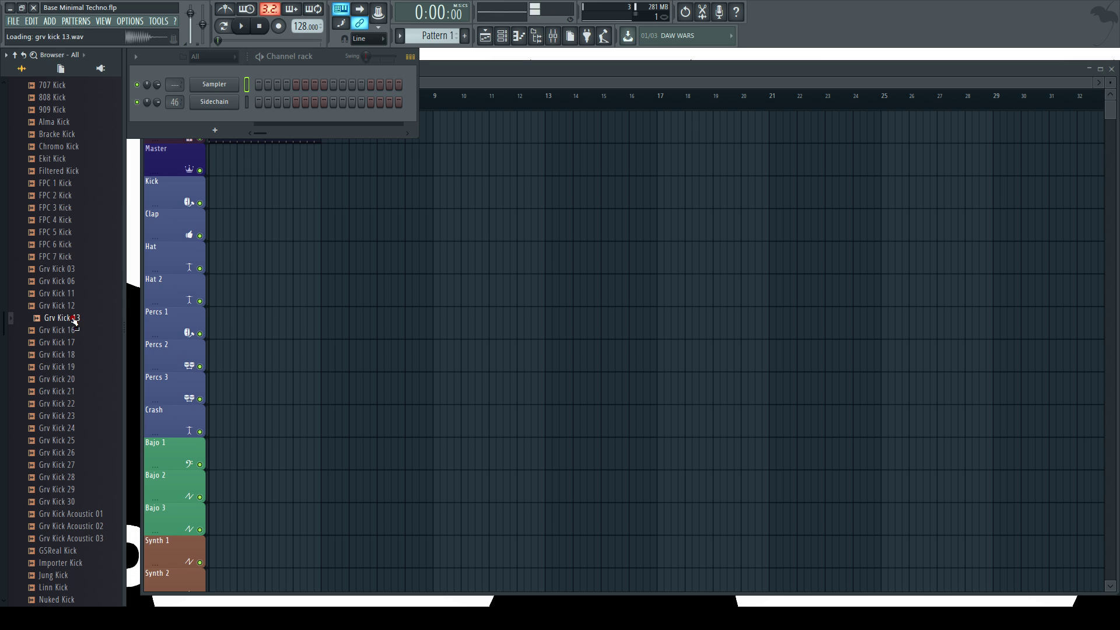
{"action": "left_click", "coordinate": [76, 305]}
{"action": "left_click", "coordinate": [76, 293]}
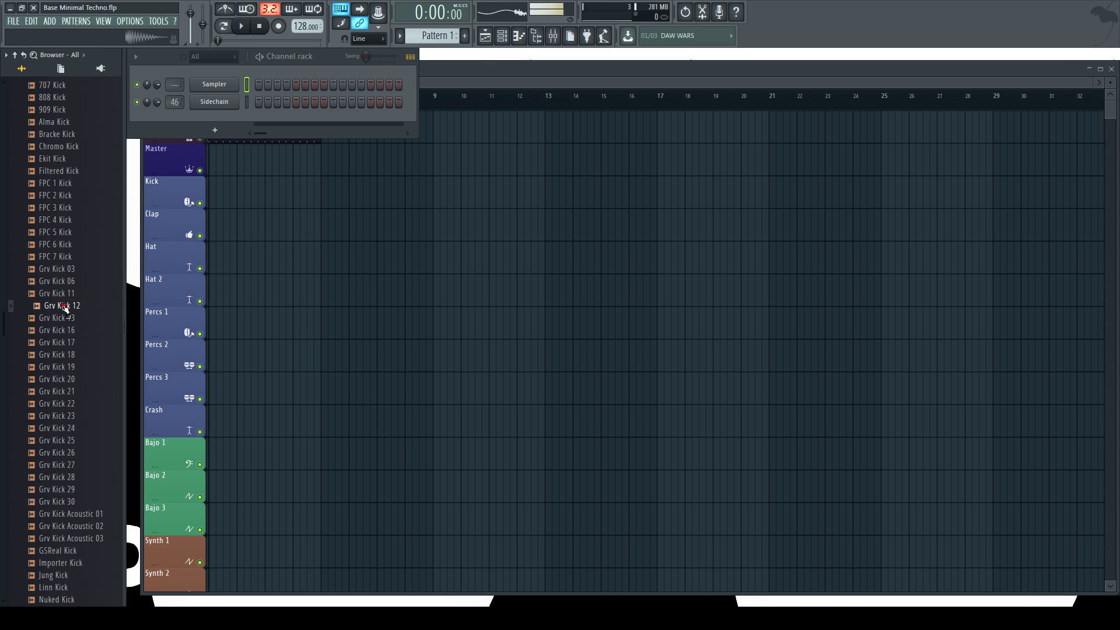
- Load Grv Kick 12 into the Sampler channel and fill every fourth step of Pattern 1
{"action": "left_click_drag", "start_coordinate": [70, 305], "coordinate": [191, 63]}
{"action": "right_click", "coordinate": [211, 84]}
{"action": "left_click", "coordinate": [374, 139]}
- Route the Grv Kick 12 channel to mixer track 5 and play back the kick in pattern mode
{"action": "left_click", "coordinate": [334, 57]}
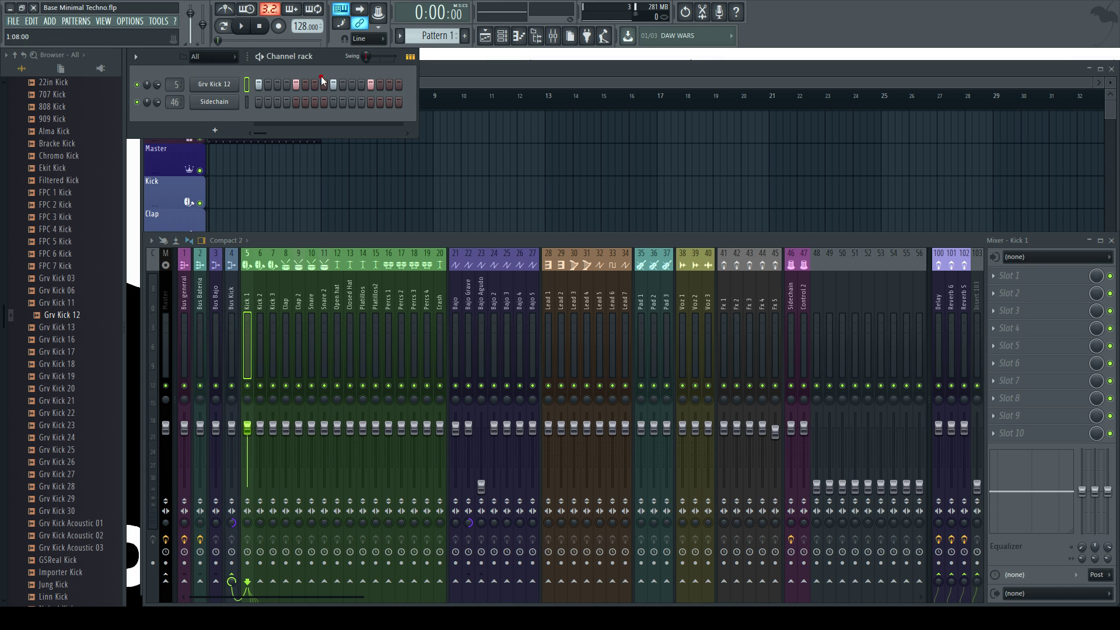
{"action": "key", "text": "space"}
{"action": "left_click", "coordinate": [222, 28]}
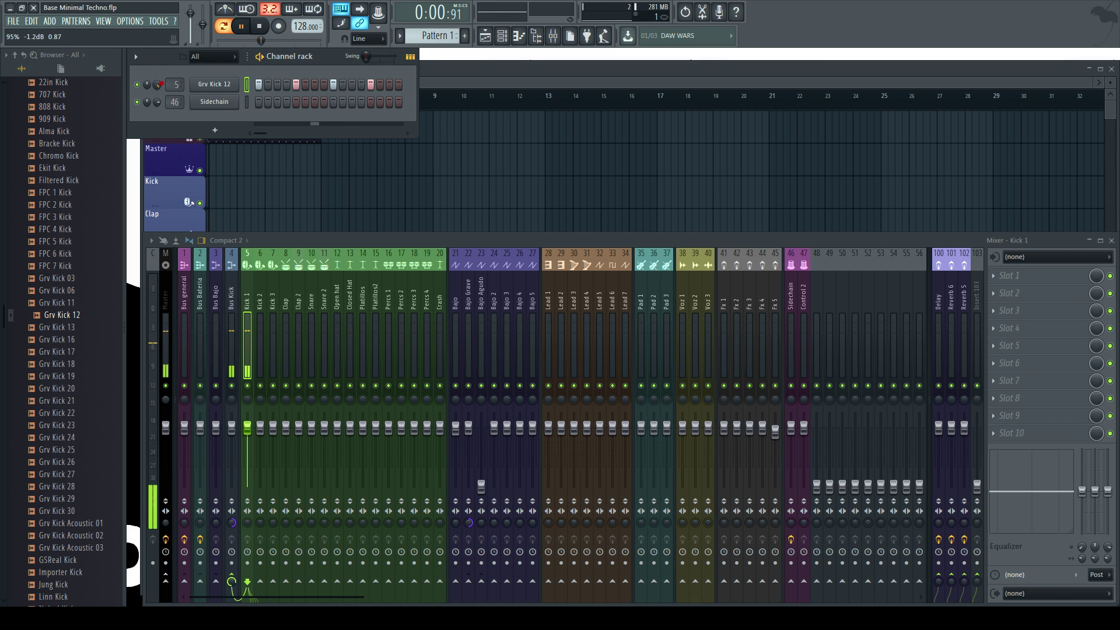
{"action": "key", "text": "space"}
- Paint Pattern 1 clips on the playlist's Kick track across bars 1 to 4 and return to the channel rack
{"action": "left_click", "coordinate": [489, 72]}
{"action": "left_click_drag", "start_coordinate": [226, 195], "coordinate": [315, 198]}
{"action": "left_click", "coordinate": [317, 56]}
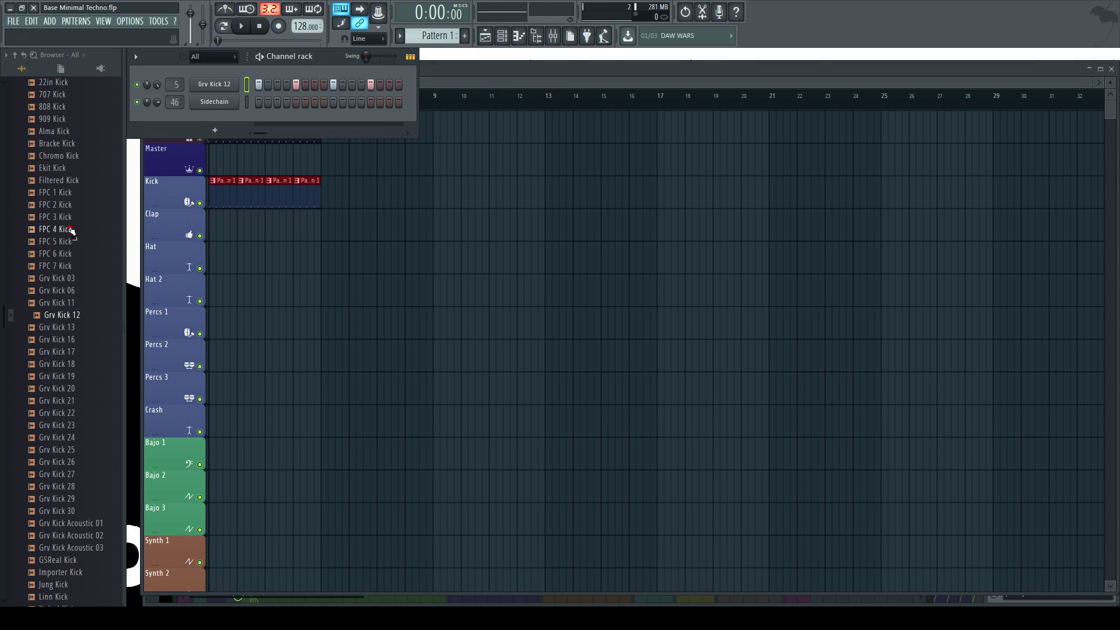
- Audition Grv Snareclap samples from the Drums > Snares folder and add Grv Snareclap 06 as a new channel below the kick
{"action": "scroll", "coordinate": [68, 230], "scroll_direction": "up", "scroll_amount": 5}
{"action": "left_click", "coordinate": [58, 355]}
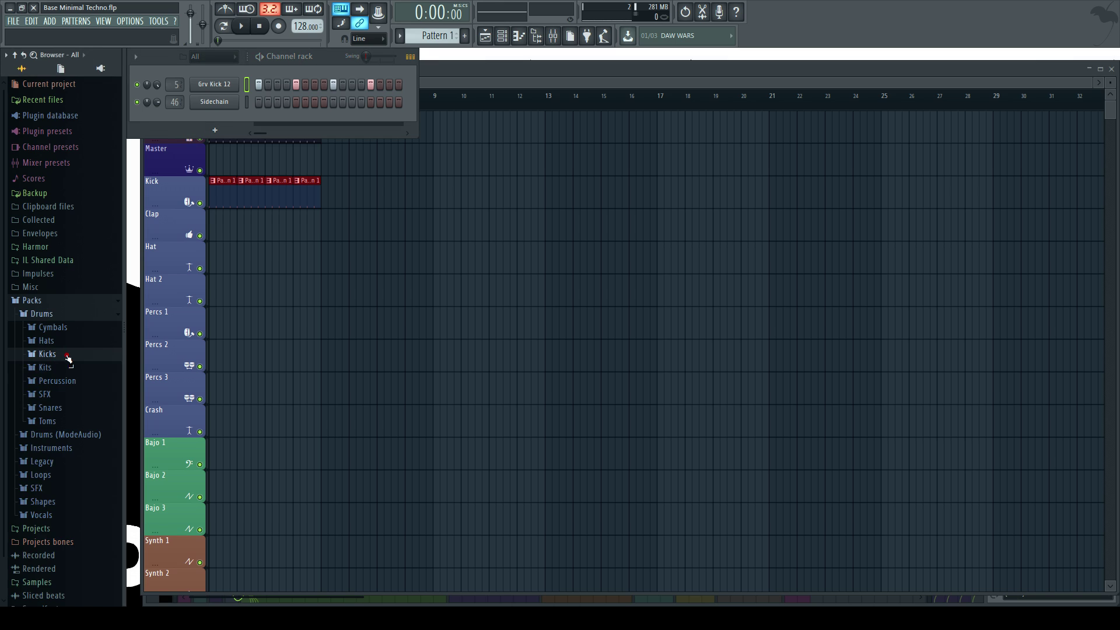
{"action": "scroll", "coordinate": [67, 356], "scroll_direction": "down", "scroll_amount": 1}
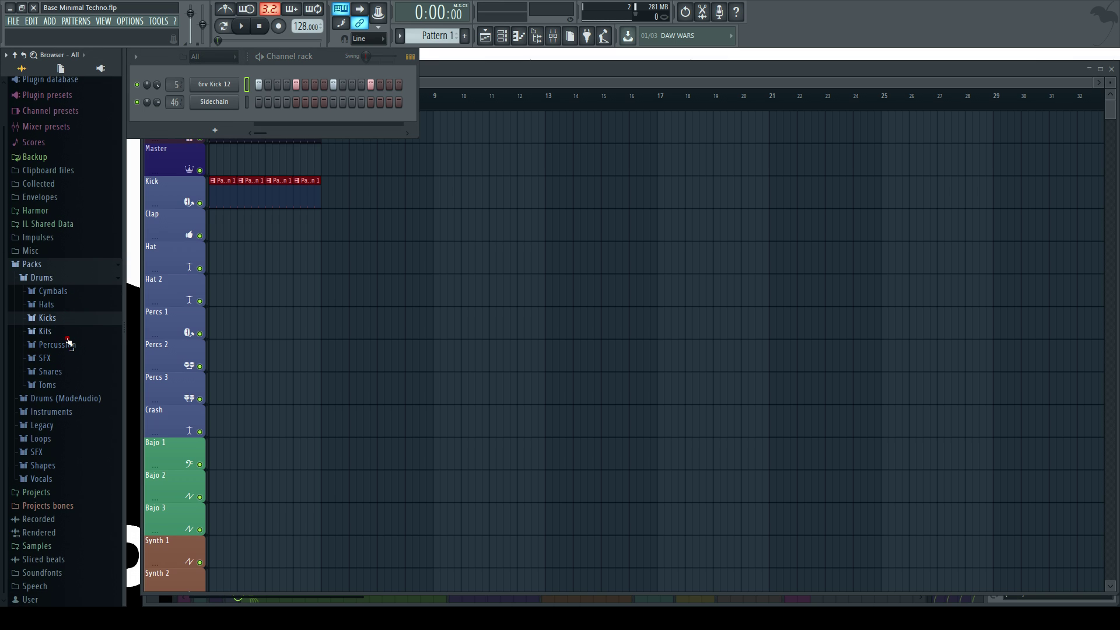
{"action": "left_click", "coordinate": [71, 375]}
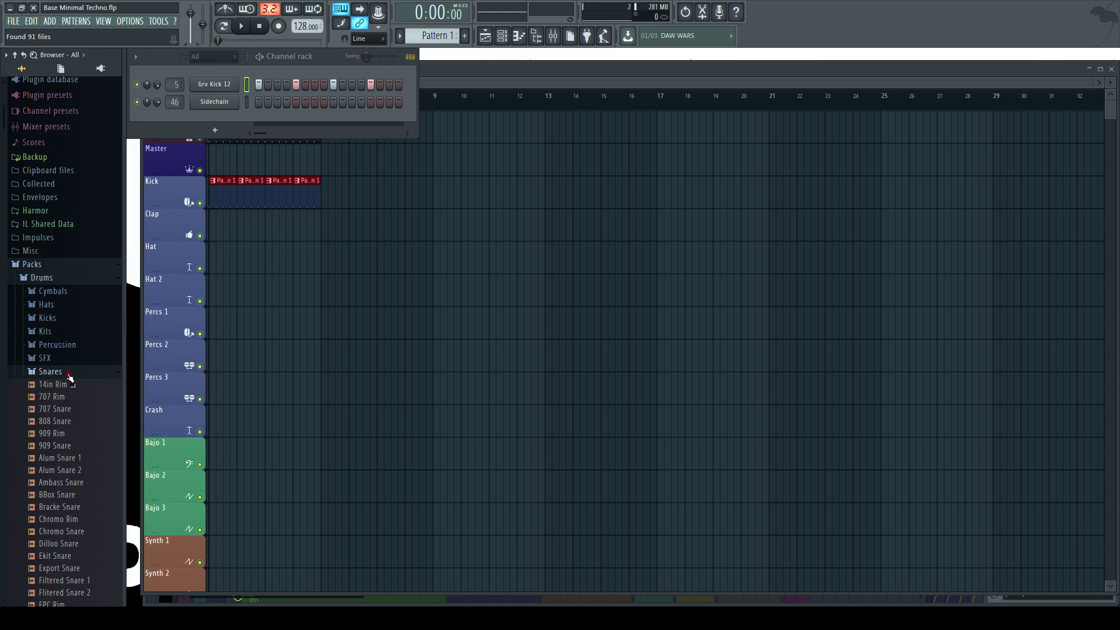
{"action": "scroll", "coordinate": [68, 364], "scroll_direction": "down", "scroll_amount": 12}
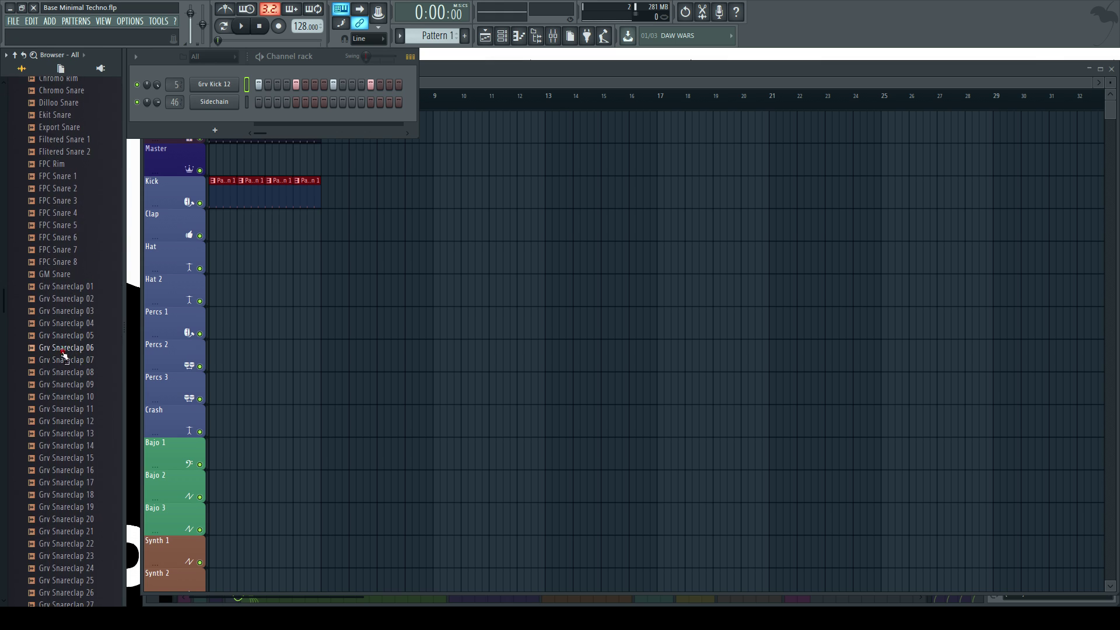
{"action": "left_click", "coordinate": [81, 288]}
{"action": "left_click", "coordinate": [81, 312]}
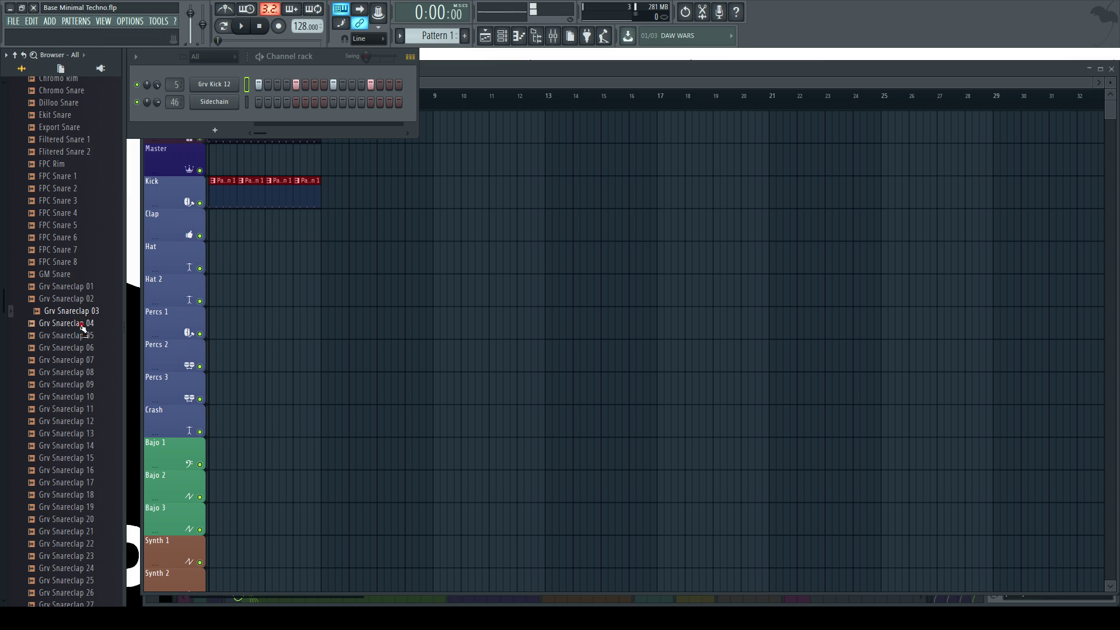
{"action": "left_click", "coordinate": [82, 336]}
{"action": "scroll", "coordinate": [83, 368], "scroll_direction": "down", "scroll_amount": 6}
{"action": "left_click", "coordinate": [91, 128]}
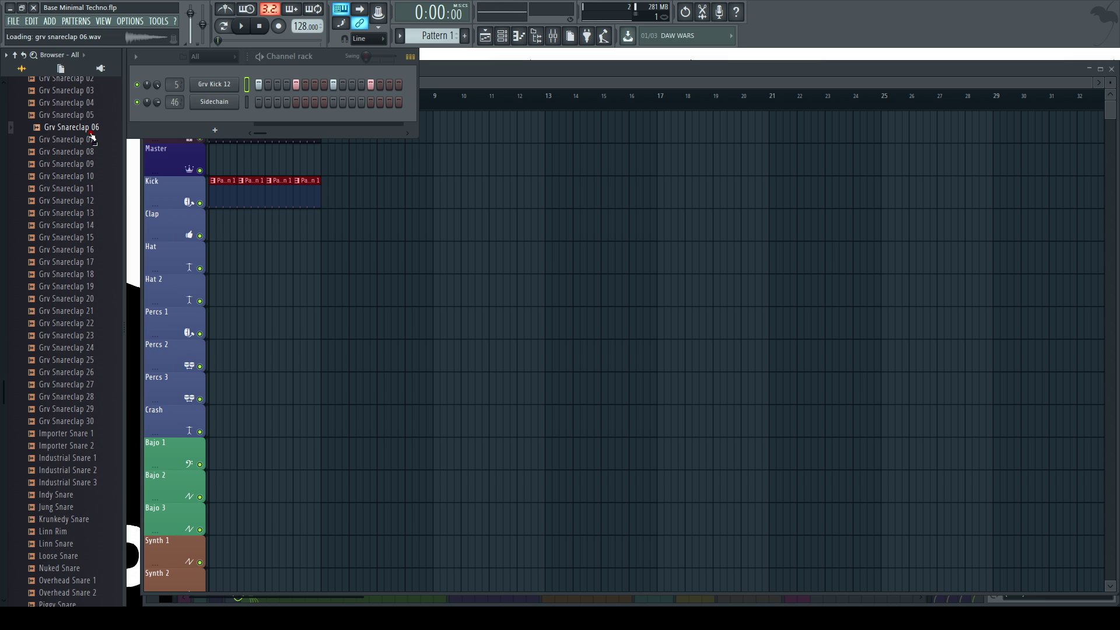
{"action": "left_click_drag", "start_coordinate": [73, 130], "coordinate": [214, 101]}
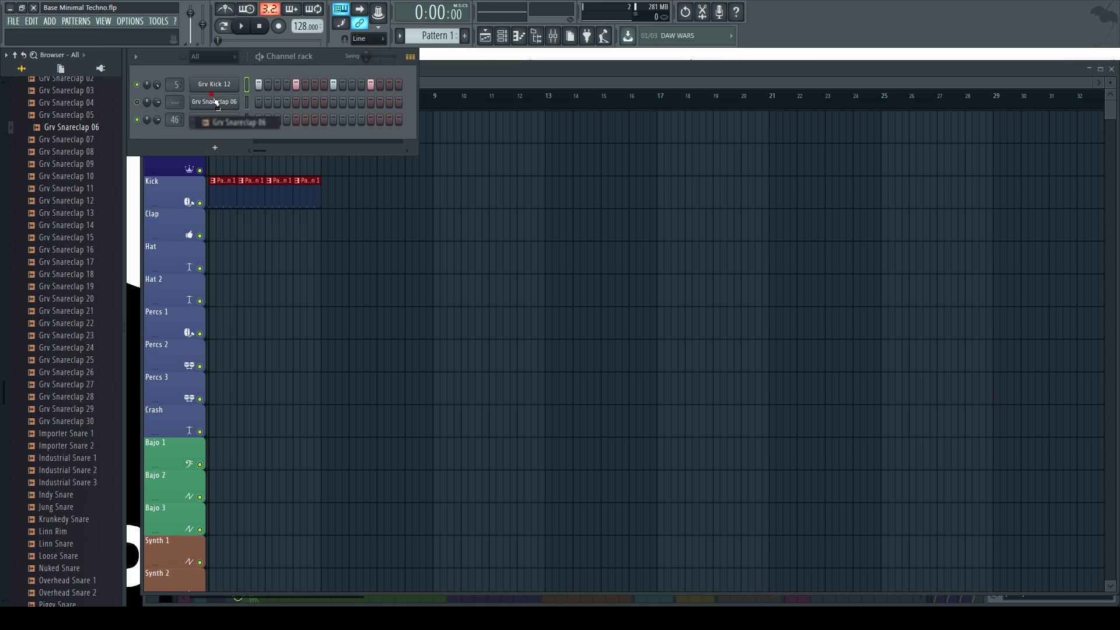
- Trim the Grv Snareclap 06 sample's silent tail and adjust its fade-out in the channel settings
{"action": "left_click", "coordinate": [229, 105]}
{"action": "left_click_drag", "start_coordinate": [335, 273], "coordinate": [334, 192]}
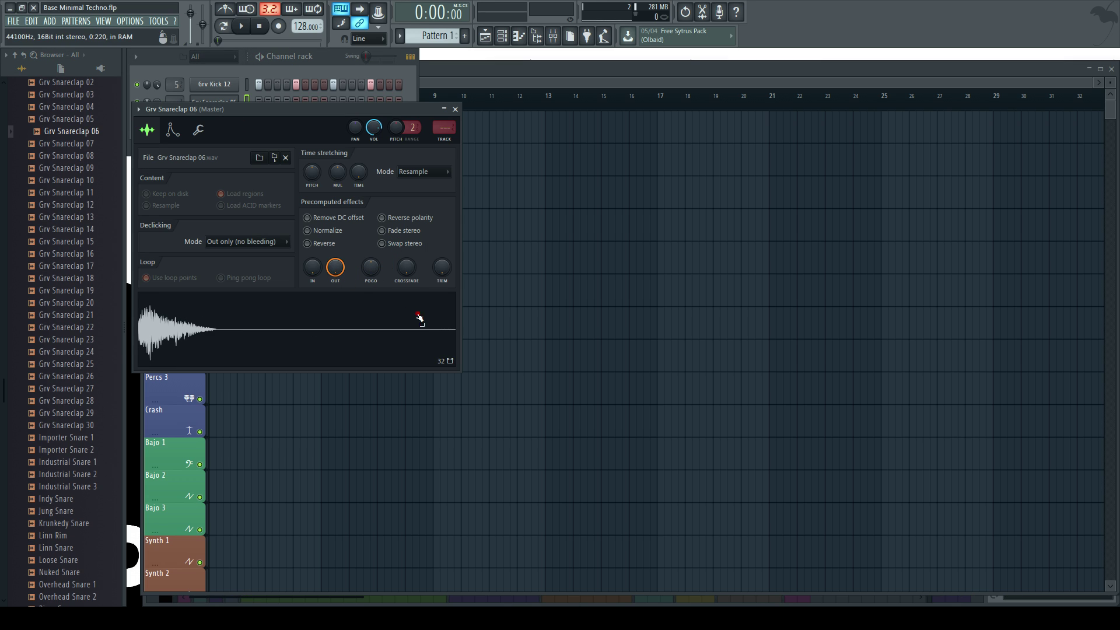
{"action": "left_click_drag", "start_coordinate": [442, 273], "coordinate": [442, 193]}
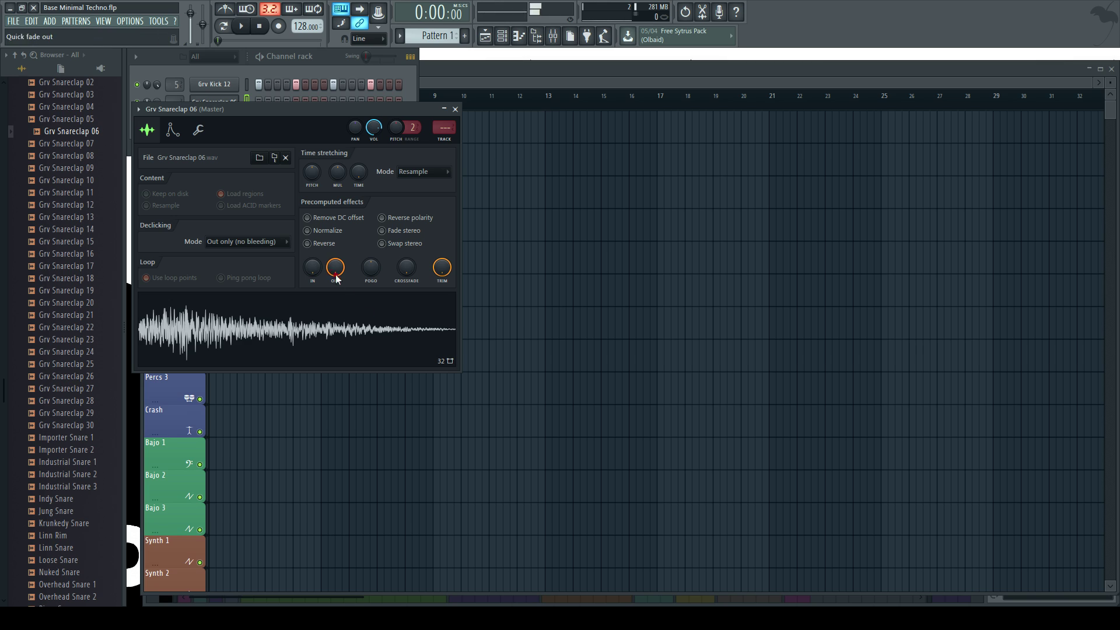
{"action": "left_click_drag", "start_coordinate": [258, 112], "coordinate": [292, 110]}
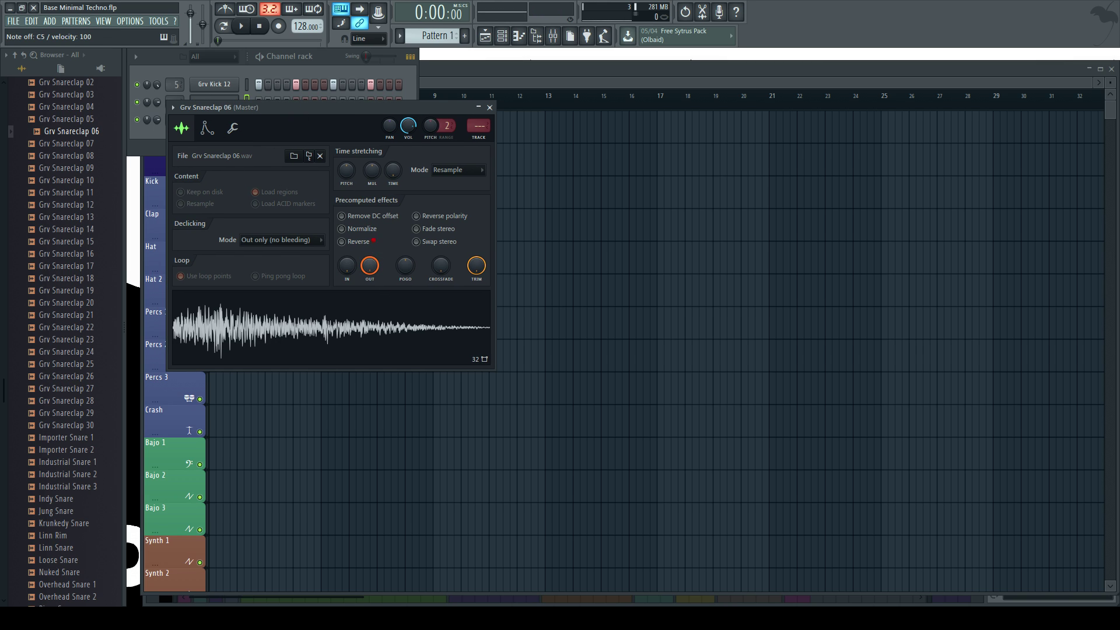
{"action": "left_click_drag", "start_coordinate": [373, 241], "coordinate": [371, 269]}
{"action": "key", "text": "z"}
{"action": "key", "text": "z"}
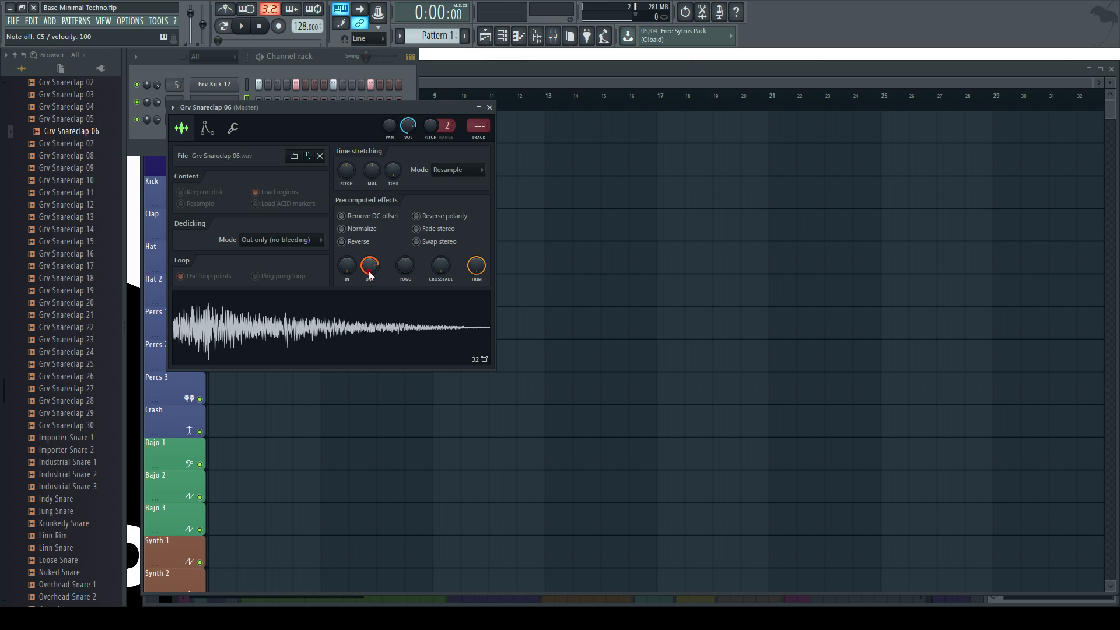
{"action": "left_click", "coordinate": [490, 108]}
{"action": "left_click", "coordinate": [373, 104]}
{"action": "key", "text": "space"}
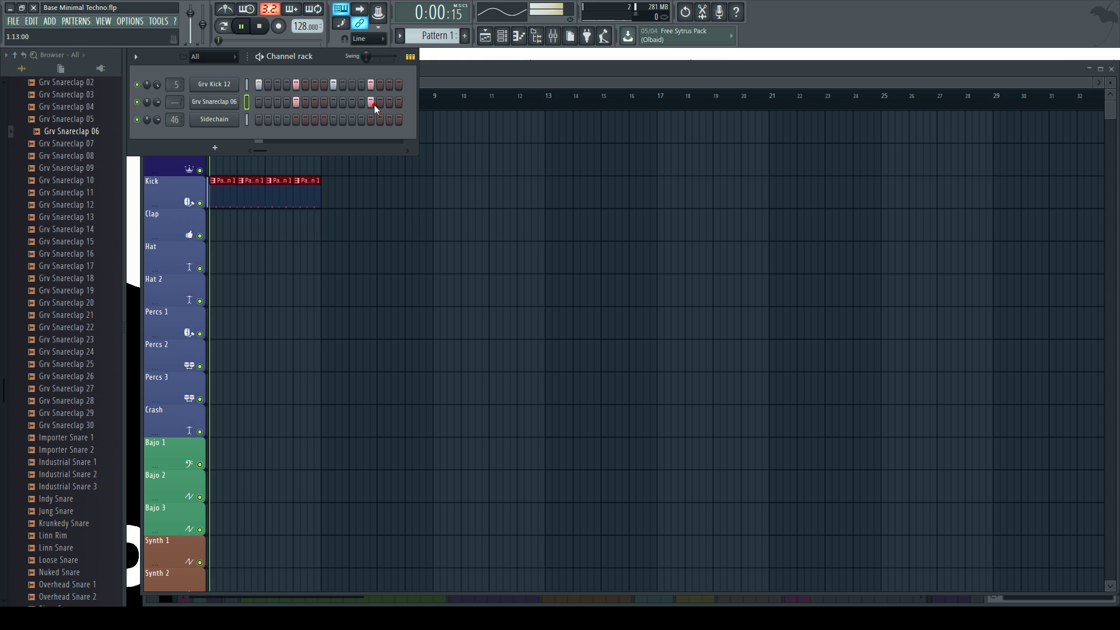
{"action": "left_click", "coordinate": [296, 103]}
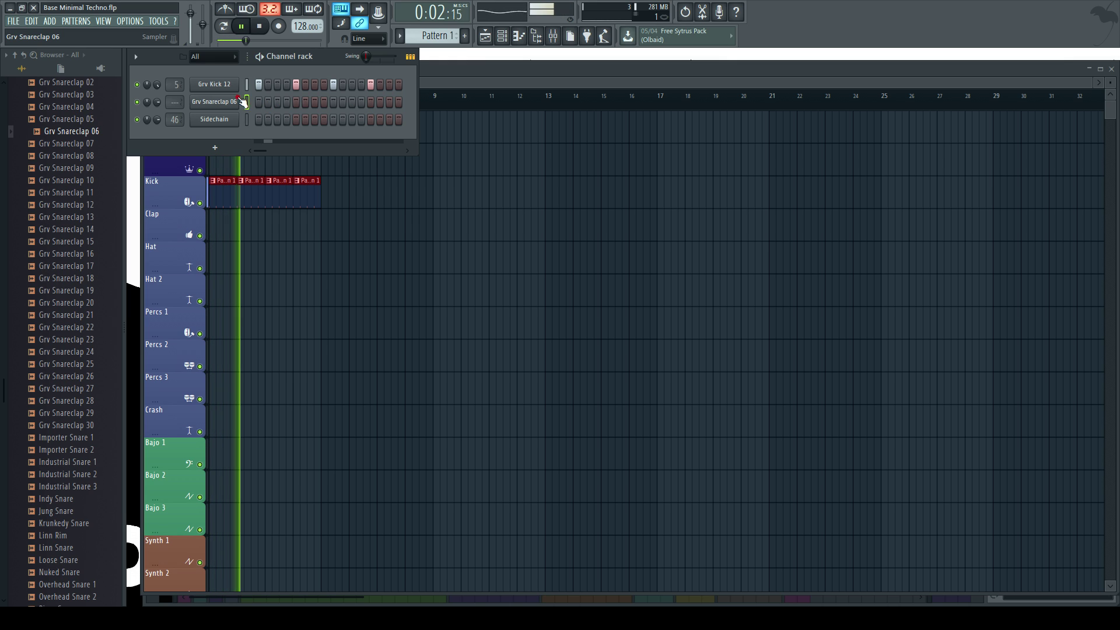
{"action": "key", "text": "space"}
- Route the Grv Snareclap 06 channel to mixer track 8 (Clap) and switch to Pattern 2
{"action": "left_click_drag", "start_coordinate": [179, 102], "coordinate": [179, 68]}
{"action": "left_click", "coordinate": [330, 58]}
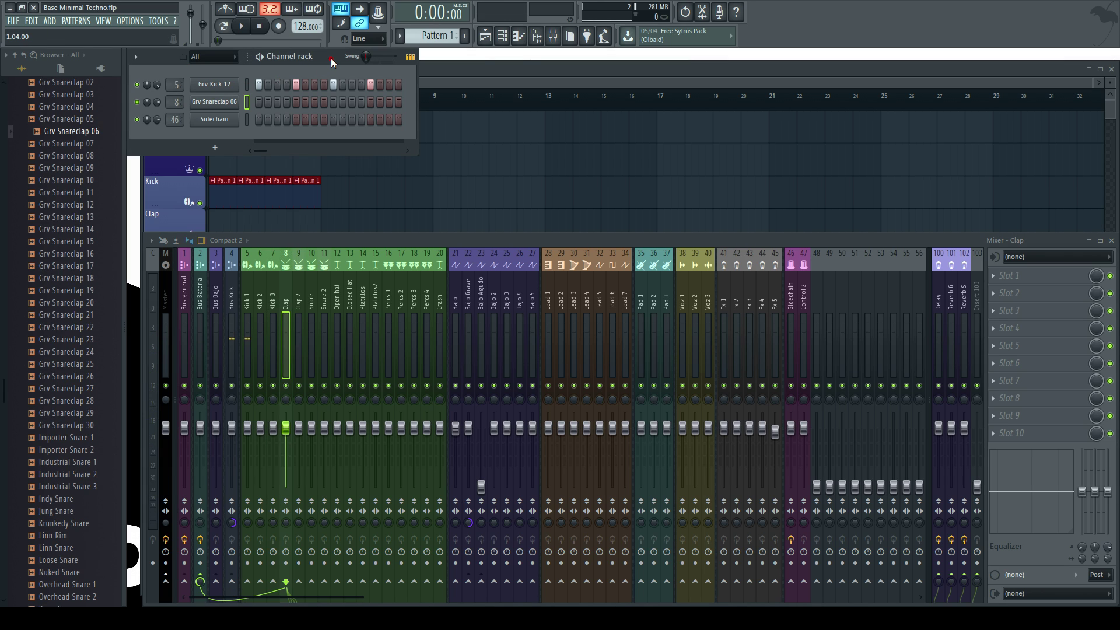
{"action": "key", "text": "KP_Add"}
- Paint Pattern 2 clips on the playlist's Clap track across bars 1 to 4 and play back the arrangement
{"action": "left_click_drag", "start_coordinate": [213, 224], "coordinate": [307, 227]}
{"action": "key", "text": "space"}
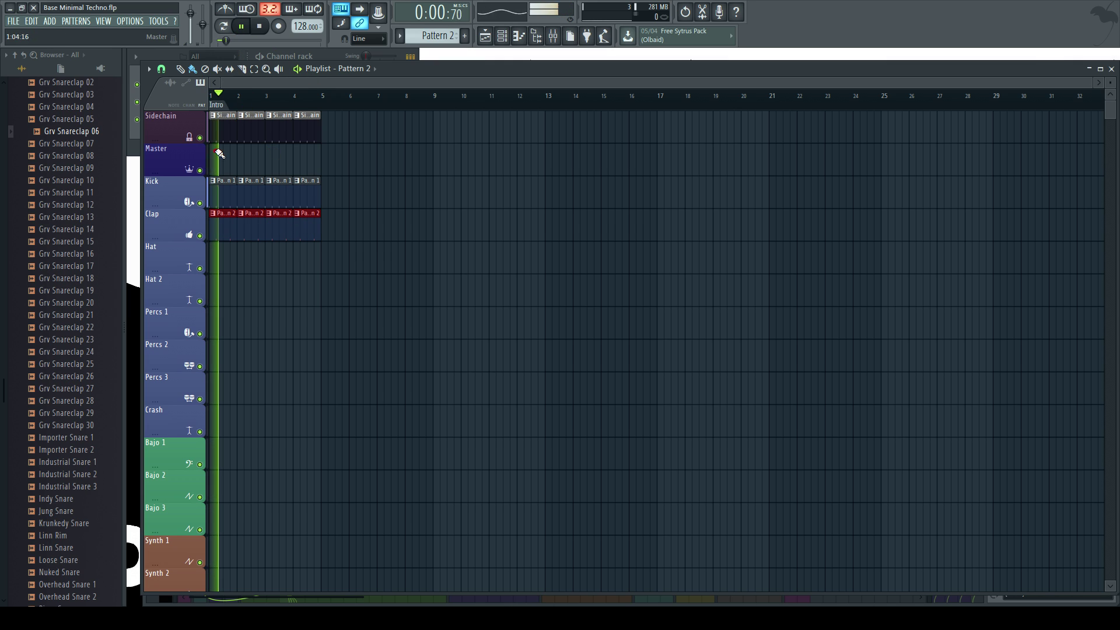
{"action": "key", "text": "space"}
- Audition more samples in the Snares folder, from Grv Snareclap 16 through the Industrial, ProM, Ring and SC snares
{"action": "left_click", "coordinate": [91, 257]}
{"action": "left_click", "coordinate": [90, 280]}
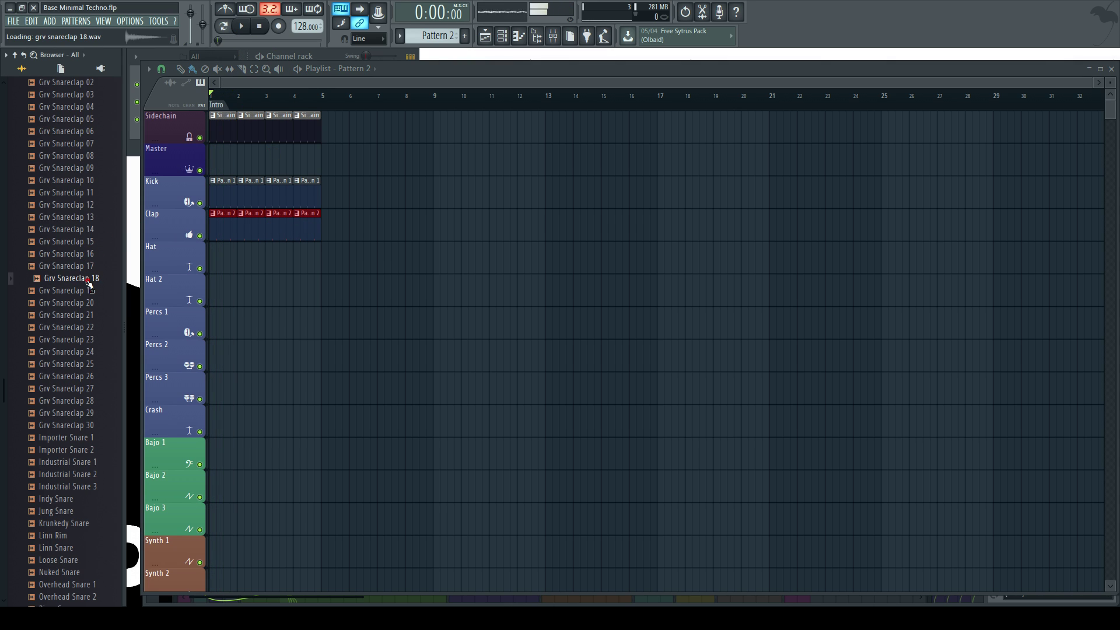
{"action": "left_click", "coordinate": [92, 304]}
{"action": "left_click", "coordinate": [92, 317]}
{"action": "left_click", "coordinate": [88, 341]}
{"action": "left_click", "coordinate": [88, 352]}
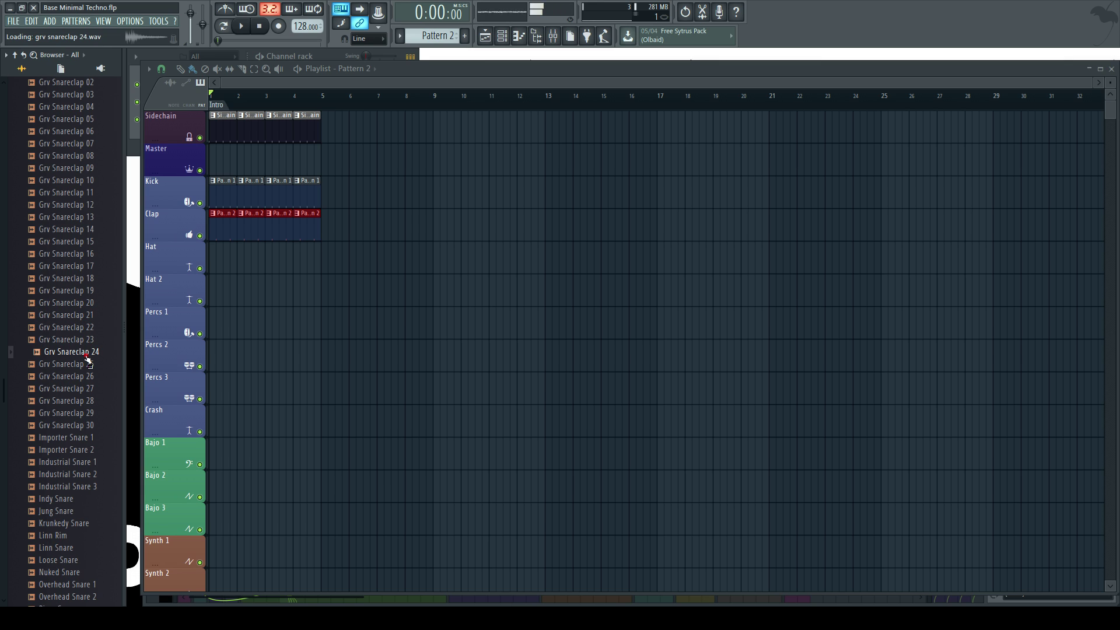
{"action": "left_click", "coordinate": [88, 376]}
{"action": "scroll", "coordinate": [84, 350], "scroll_direction": "down", "scroll_amount": 2}
{"action": "left_click", "coordinate": [85, 315]}
{"action": "left_click", "coordinate": [83, 341]}
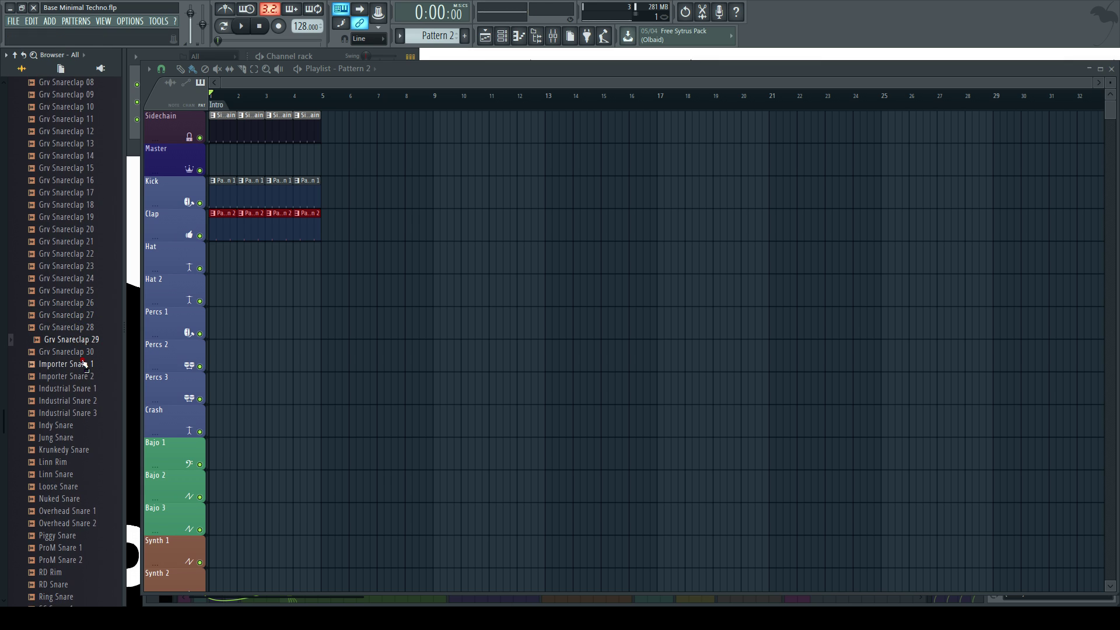
{"action": "left_click", "coordinate": [82, 364]}
{"action": "left_click", "coordinate": [82, 387]}
{"action": "left_click", "coordinate": [81, 412]}
{"action": "scroll", "coordinate": [79, 408], "scroll_direction": "down", "scroll_amount": 4}
{"action": "left_click", "coordinate": [76, 403]}
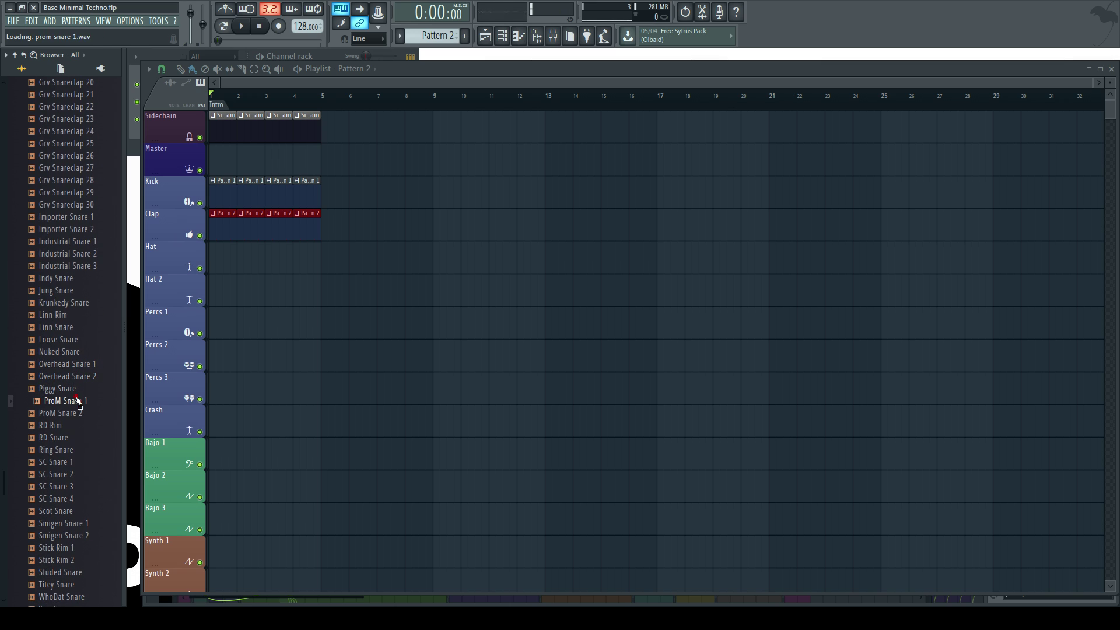
{"action": "left_click", "coordinate": [70, 450]}
{"action": "left_click", "coordinate": [68, 475]}
{"action": "scroll", "coordinate": [73, 468], "scroll_direction": "down", "scroll_amount": 6}
- Browse the Toms, Snares and Percussion folders and audition the DNC Clap and Ekit Clap samples
{"action": "left_click", "coordinate": [91, 387]}
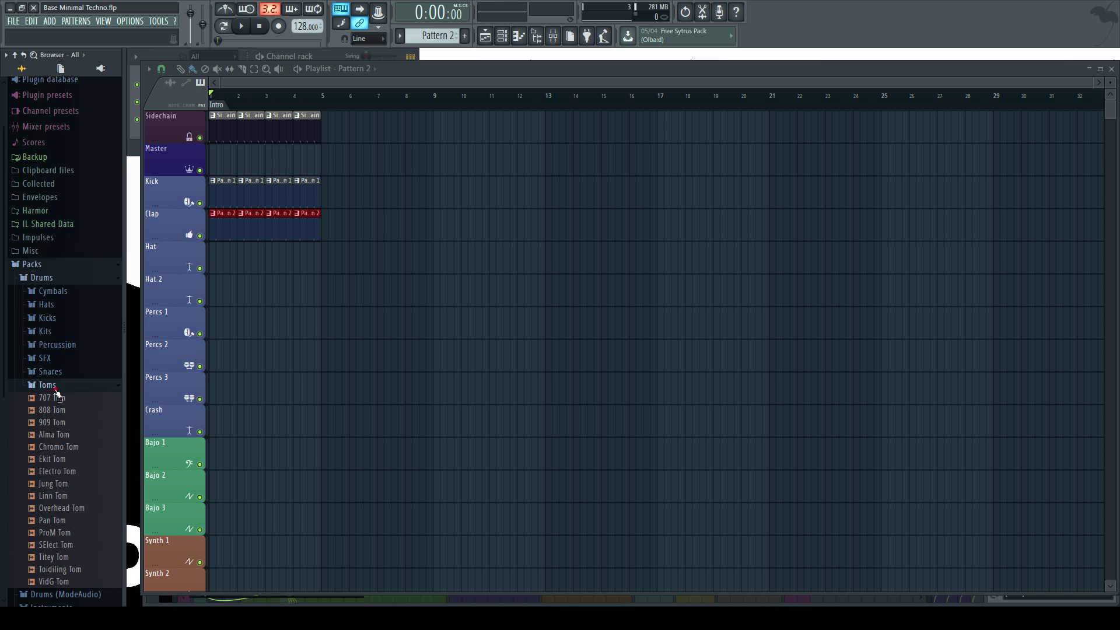
{"action": "left_click", "coordinate": [48, 386]}
{"action": "left_click", "coordinate": [58, 373]}
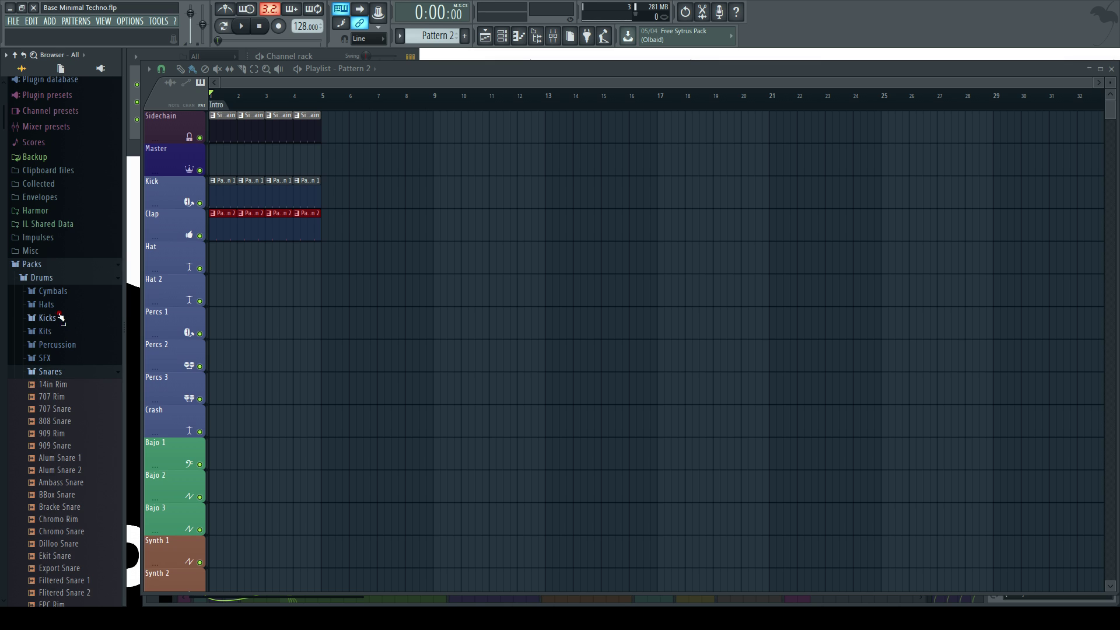
{"action": "left_click", "coordinate": [65, 344]}
{"action": "scroll", "coordinate": [68, 350], "scroll_direction": "down", "scroll_amount": 4}
{"action": "left_click", "coordinate": [69, 296]}
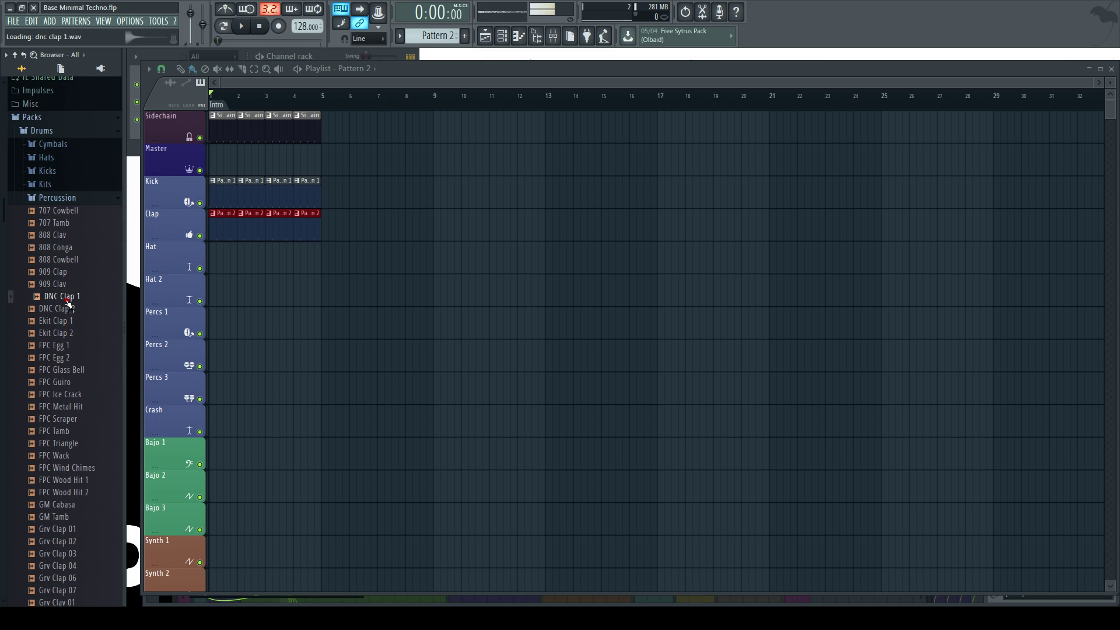
{"action": "left_click", "coordinate": [73, 310]}
{"action": "left_click", "coordinate": [73, 322]}
{"action": "left_click", "coordinate": [72, 333]}
{"action": "left_click", "coordinate": [71, 298]}
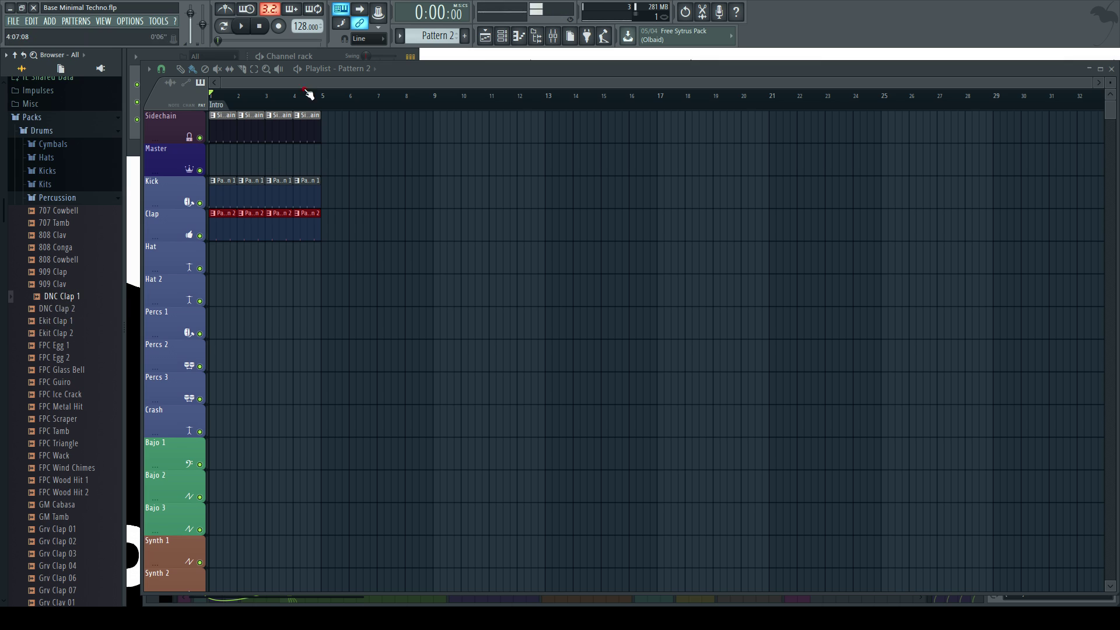
- Add DNC Clap 1 as a new channel above Sidechain and shorten its tail with the fade-out and trim settings
{"action": "left_click", "coordinate": [325, 56]}
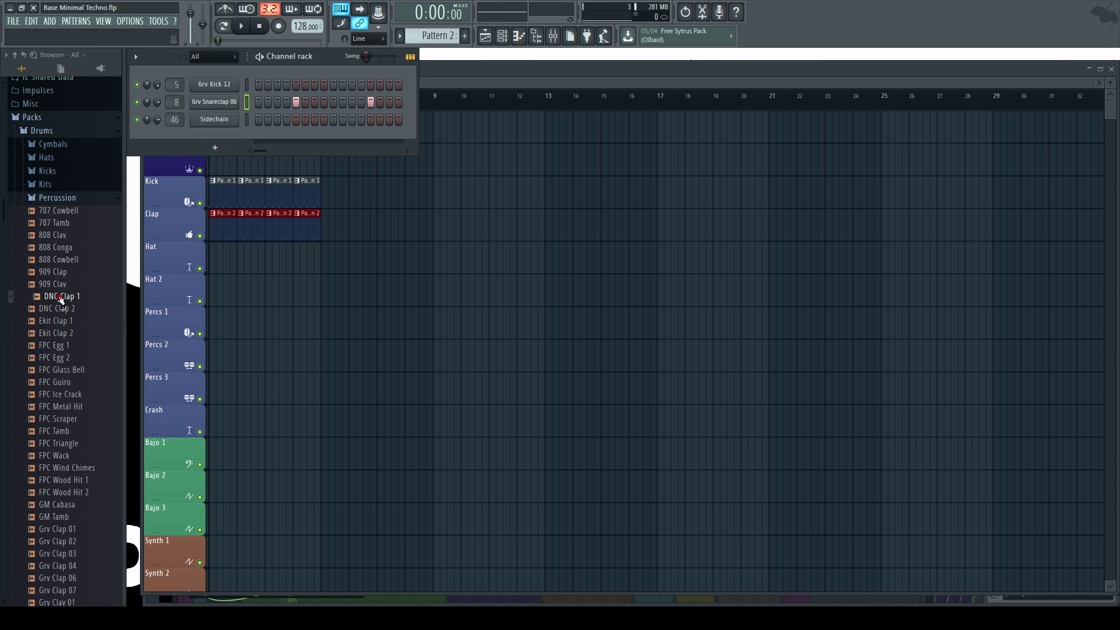
{"action": "left_click_drag", "start_coordinate": [61, 297], "coordinate": [216, 118]}
{"action": "left_click", "coordinate": [216, 118]}
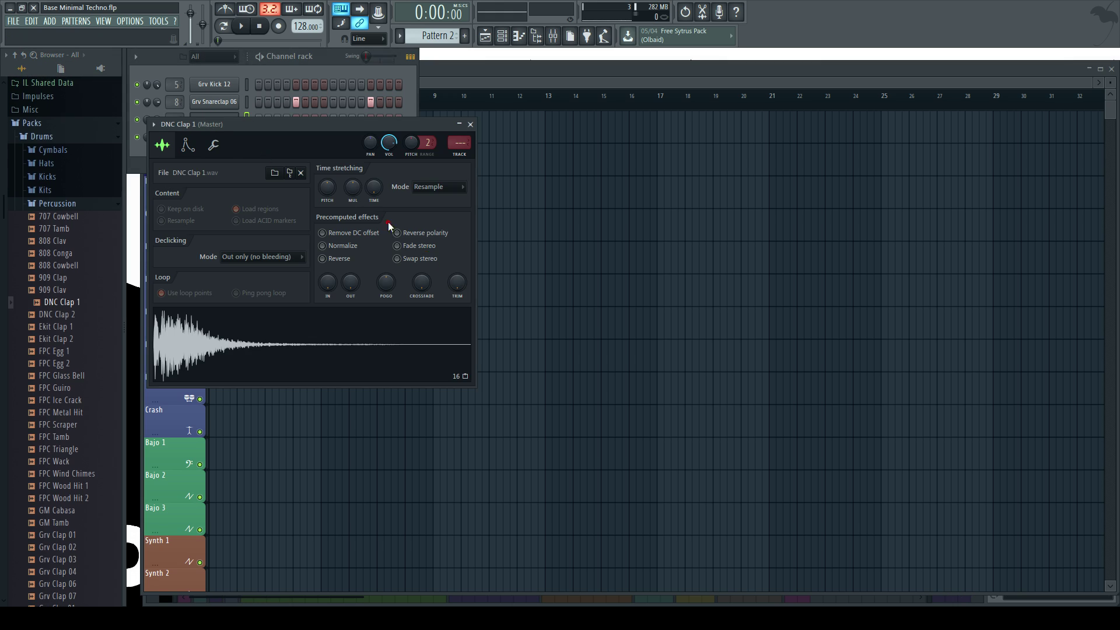
{"action": "key", "text": "z"}
{"action": "left_click_drag", "start_coordinate": [351, 283], "coordinate": [352, 234]}
{"action": "key", "text": "z"}
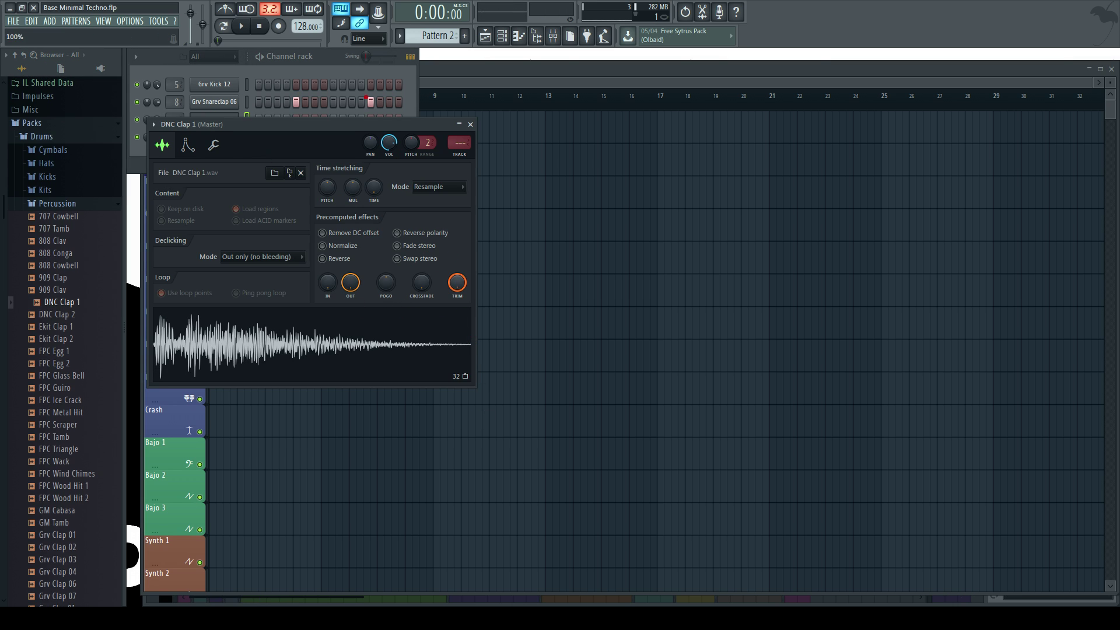
- Enable DNC Clap 1's volume envelope with zero attack, hold and sustain and a very short decay
{"action": "left_click", "coordinate": [194, 152]}
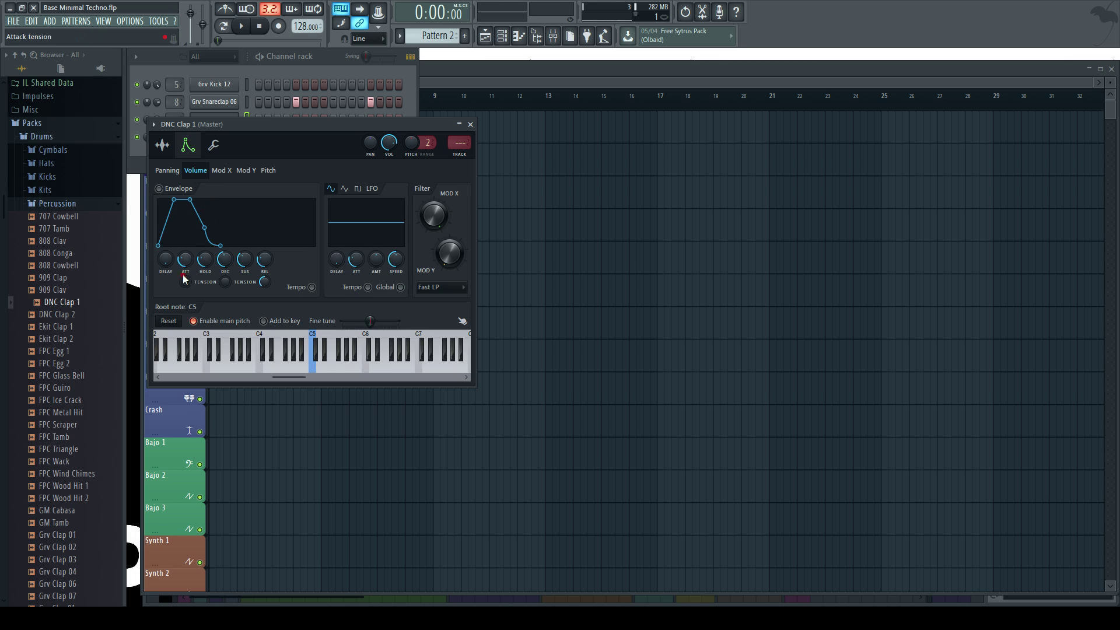
{"action": "left_click_drag", "start_coordinate": [185, 262], "coordinate": [223, 355]}
{"action": "left_click_drag", "start_coordinate": [199, 264], "coordinate": [227, 288]}
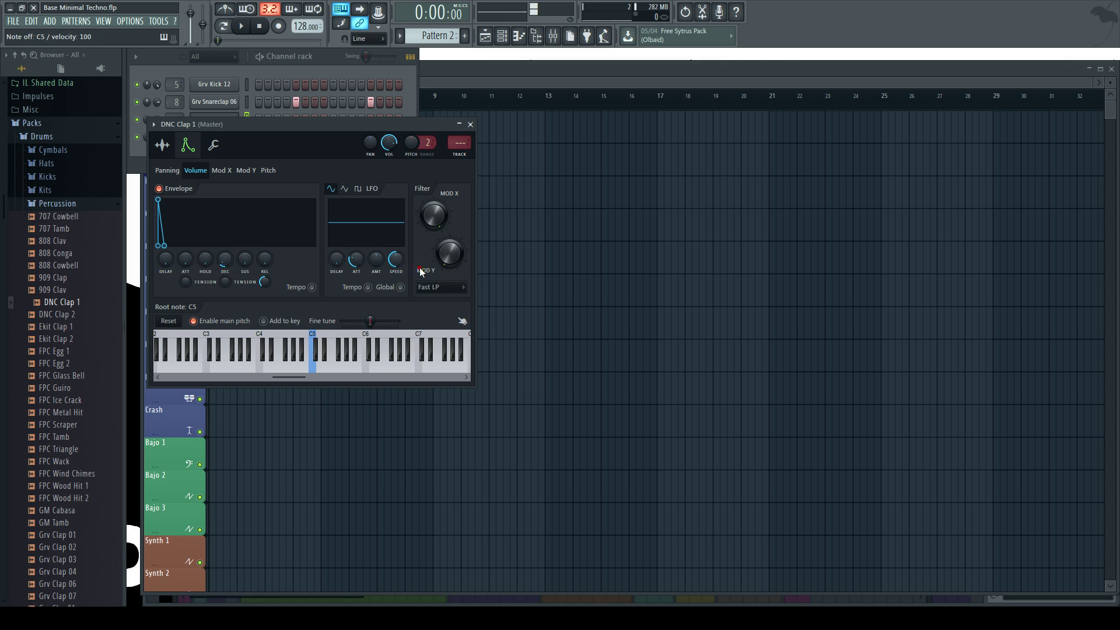
- Set DNC Clap 1's filter type to HP and adjust the filter frequency while auditioning the sound
{"action": "left_click", "coordinate": [444, 287]}
{"action": "left_click", "coordinate": [455, 334]}
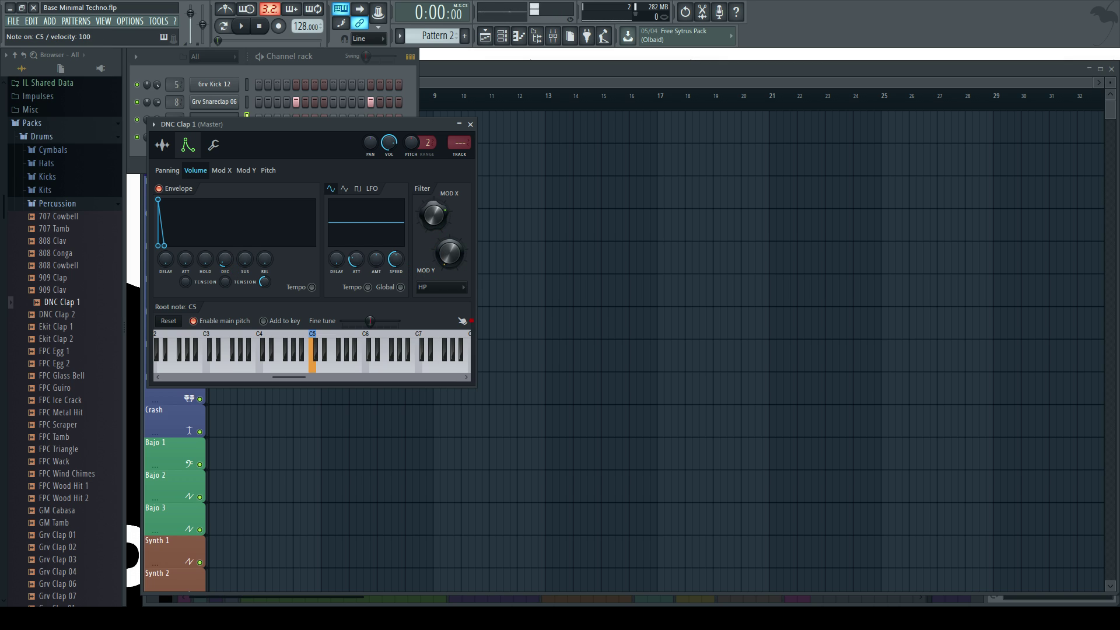
{"action": "left_click_drag", "start_coordinate": [476, 353], "coordinate": [475, 405]}
{"action": "key", "text": "q"}
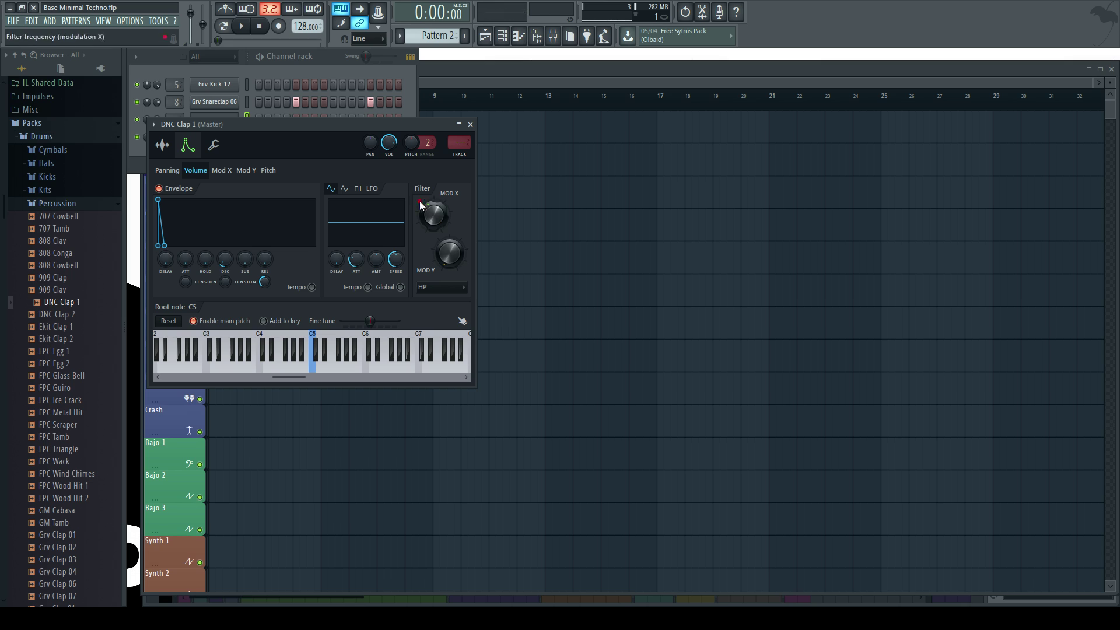
{"action": "key", "text": "q"}
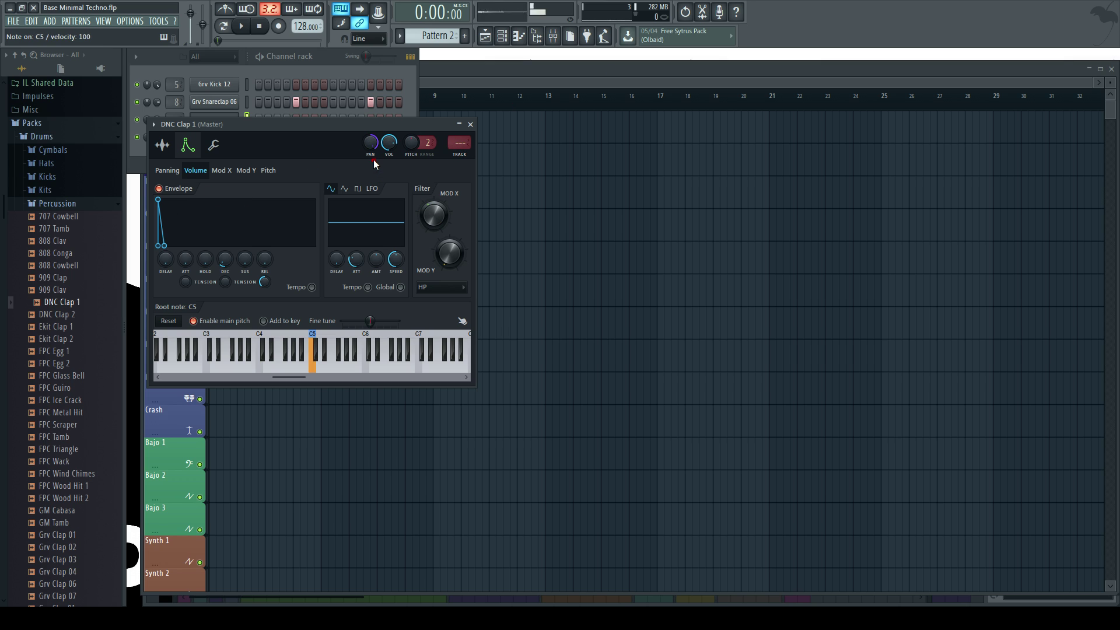
- Route the DNC Clap 1 channel to mixer track 9 (Clap 2) and audition it there
{"action": "left_click", "coordinate": [305, 116]}
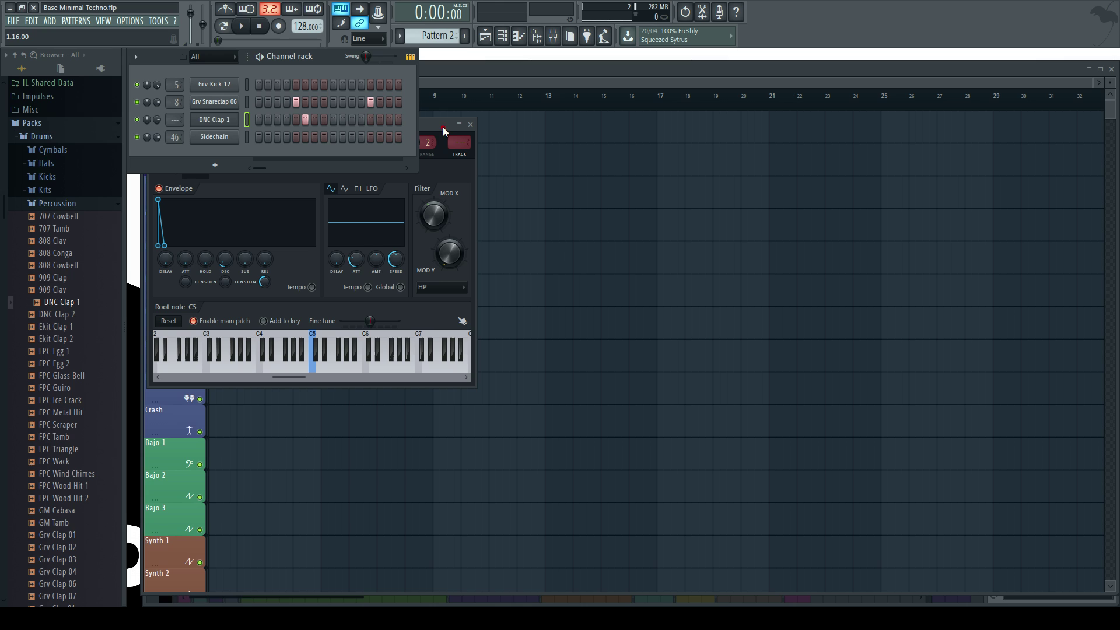
{"action": "left_click", "coordinate": [230, 119]}
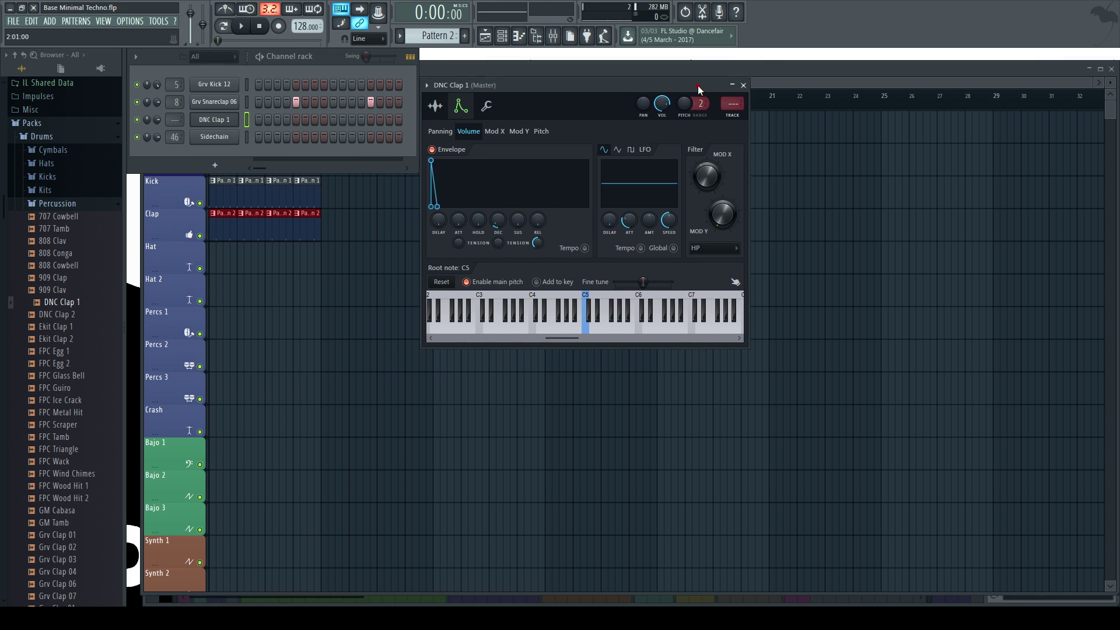
{"action": "left_click_drag", "start_coordinate": [173, 122], "coordinate": [174, 88]}
{"action": "key", "text": "q"}
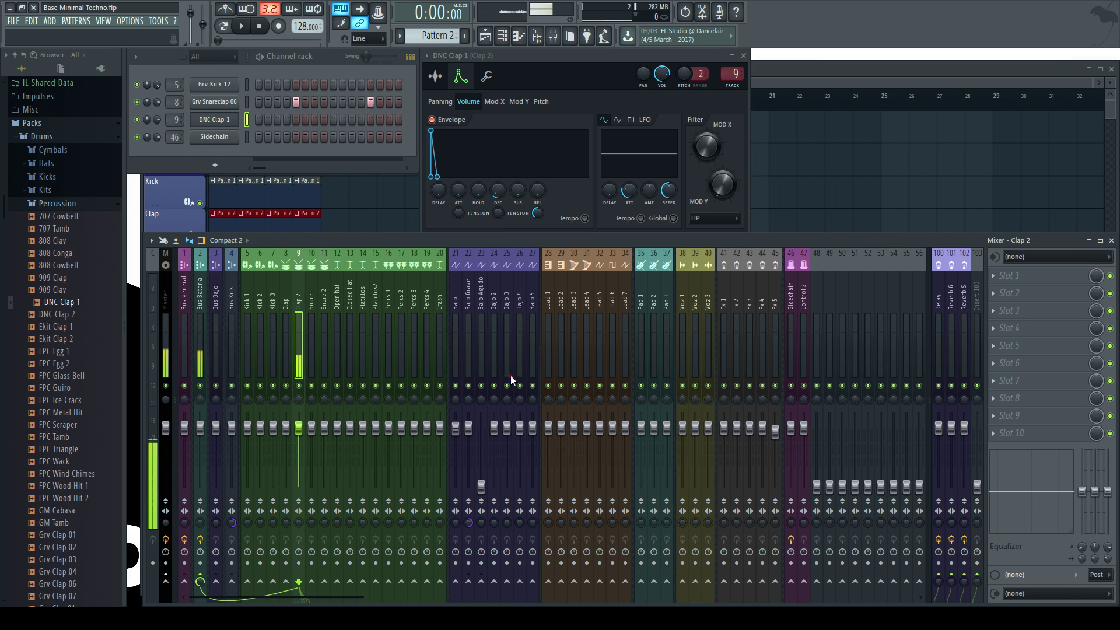
- Start playback and program DNC Clap 1 hits on steps 5 and 13 of Pattern 2
{"action": "left_click", "coordinate": [214, 102]}
{"action": "left_click", "coordinate": [273, 336]}
{"action": "key", "text": "space"}
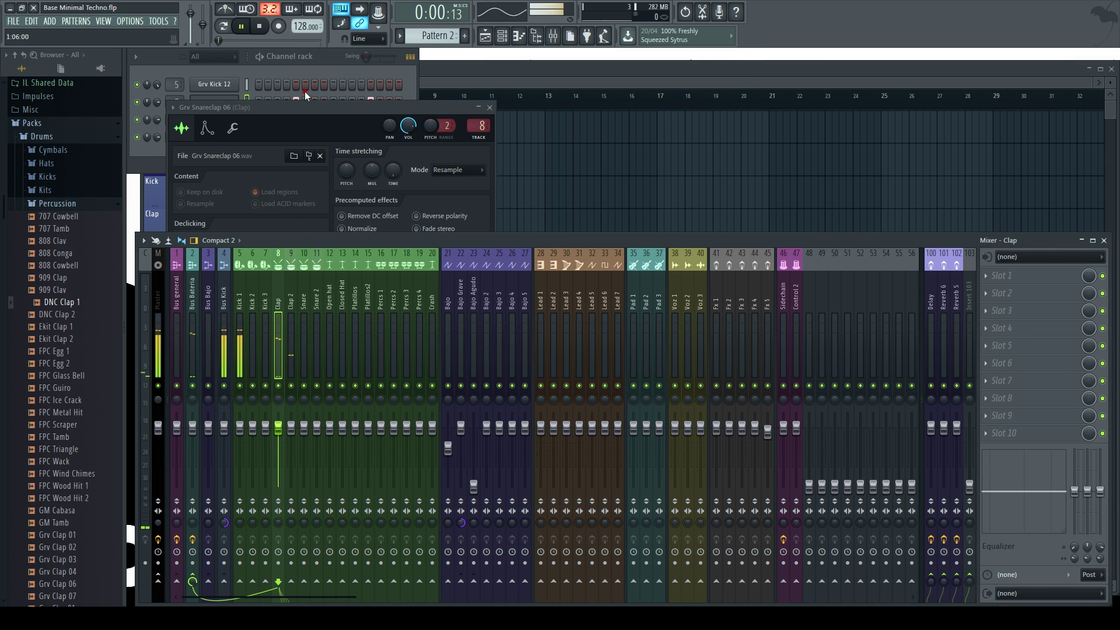
{"action": "left_click", "coordinate": [327, 65]}
{"action": "left_click", "coordinate": [296, 118]}
{"action": "left_click", "coordinate": [370, 119]}
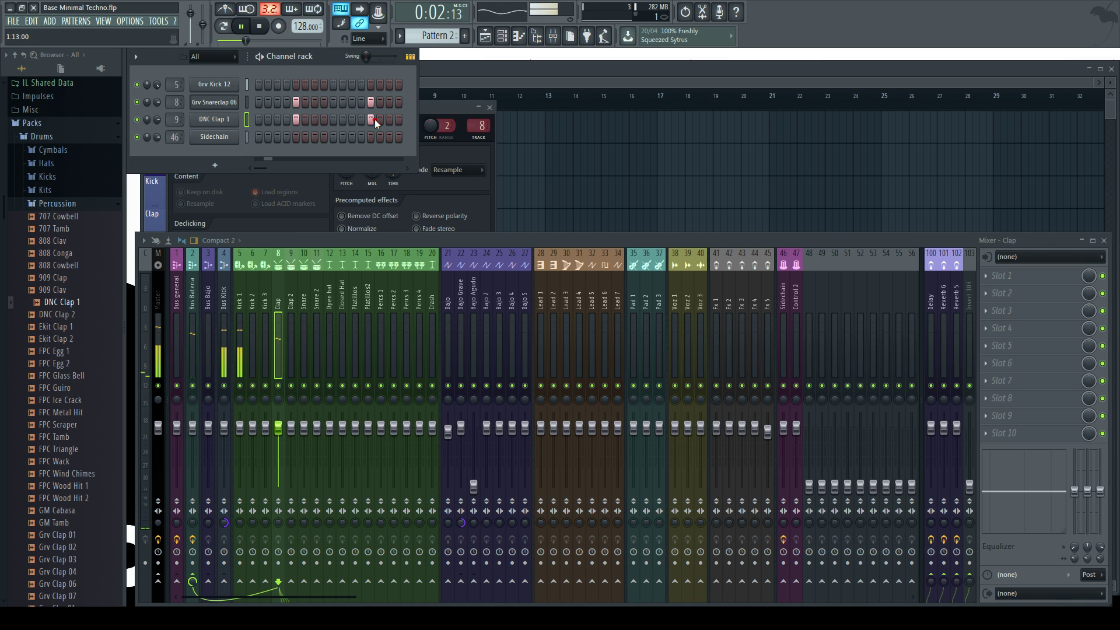
- Send the Clap 2 mixer track to the reverb on track 102 and boost its mid and high equalizer bands
{"action": "left_click", "coordinate": [291, 315]}
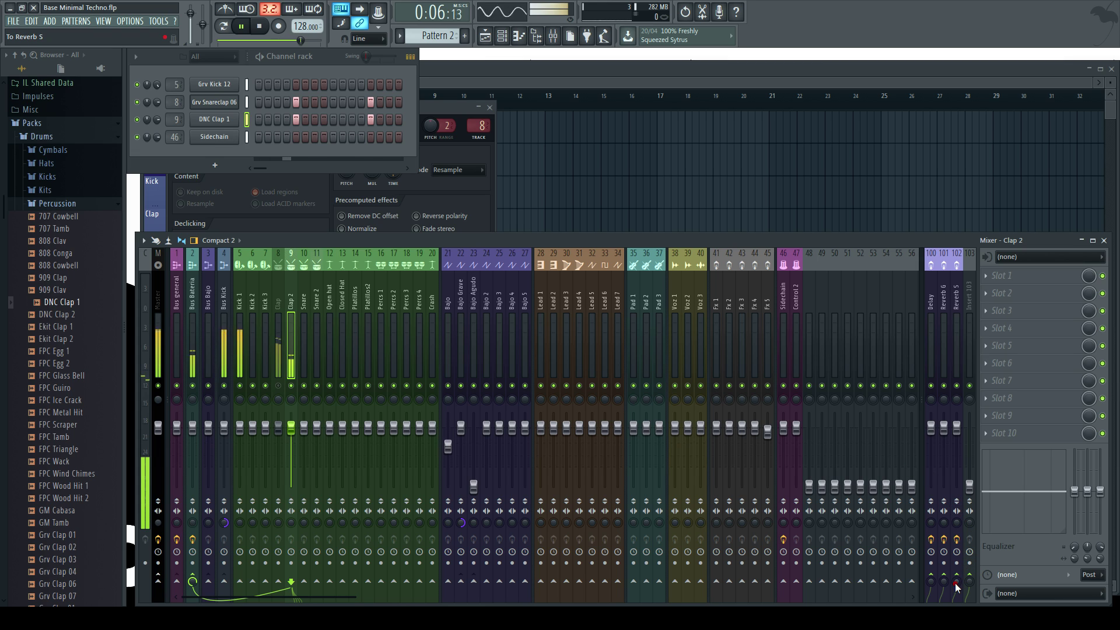
{"action": "left_click_drag", "start_coordinate": [956, 582], "coordinate": [948, 494]}
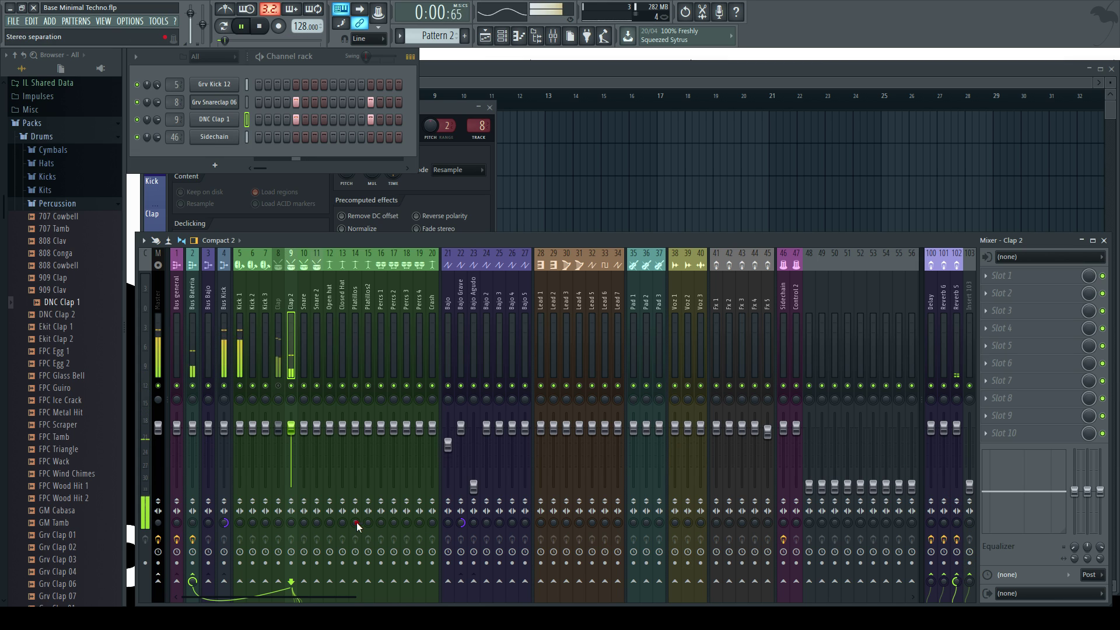
{"action": "left_click_drag", "start_coordinate": [1022, 495], "coordinate": [1040, 471]}
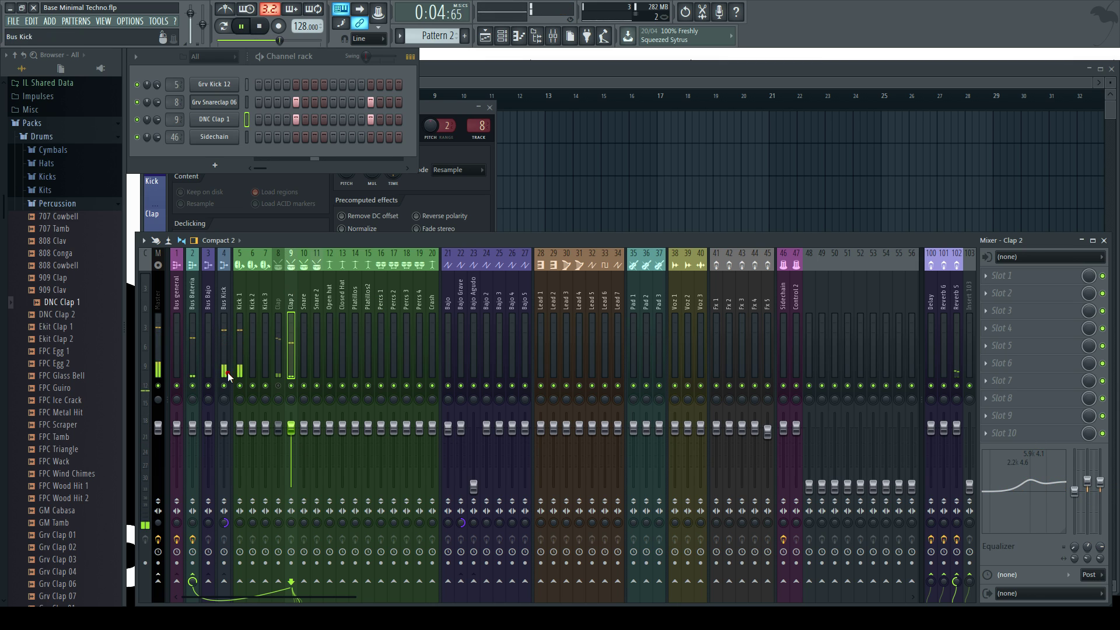
{"action": "left_click", "coordinate": [278, 385]}
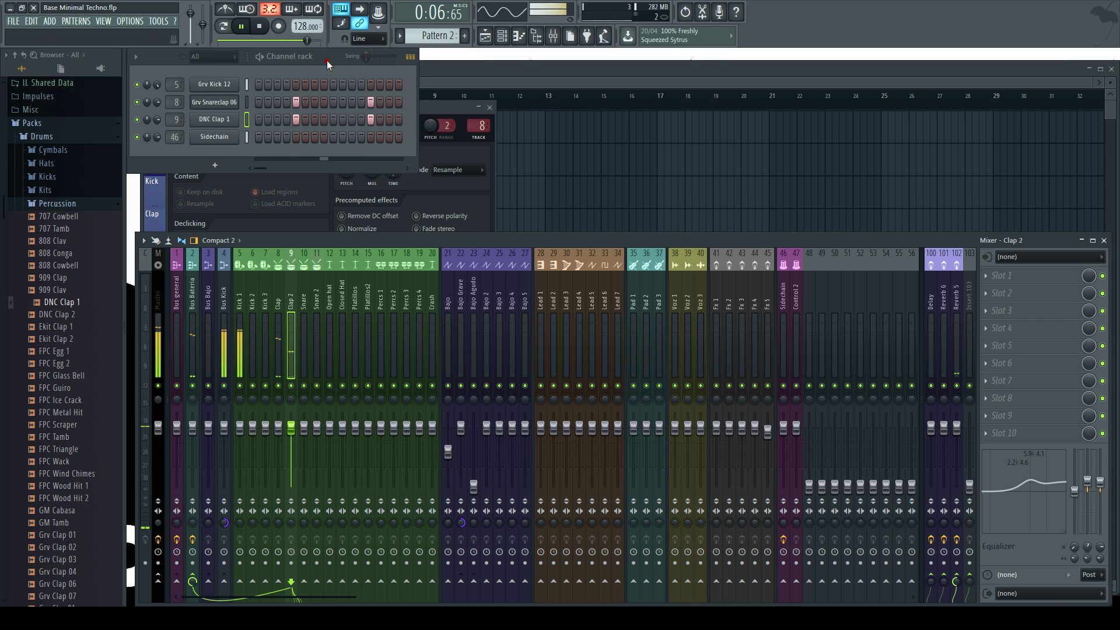
{"action": "key", "text": "space"}
- Return to the playlist and switch to the empty Pattern 3 for the hats
{"action": "scroll", "coordinate": [55, 204], "scroll_direction": "up", "scroll_amount": 4}
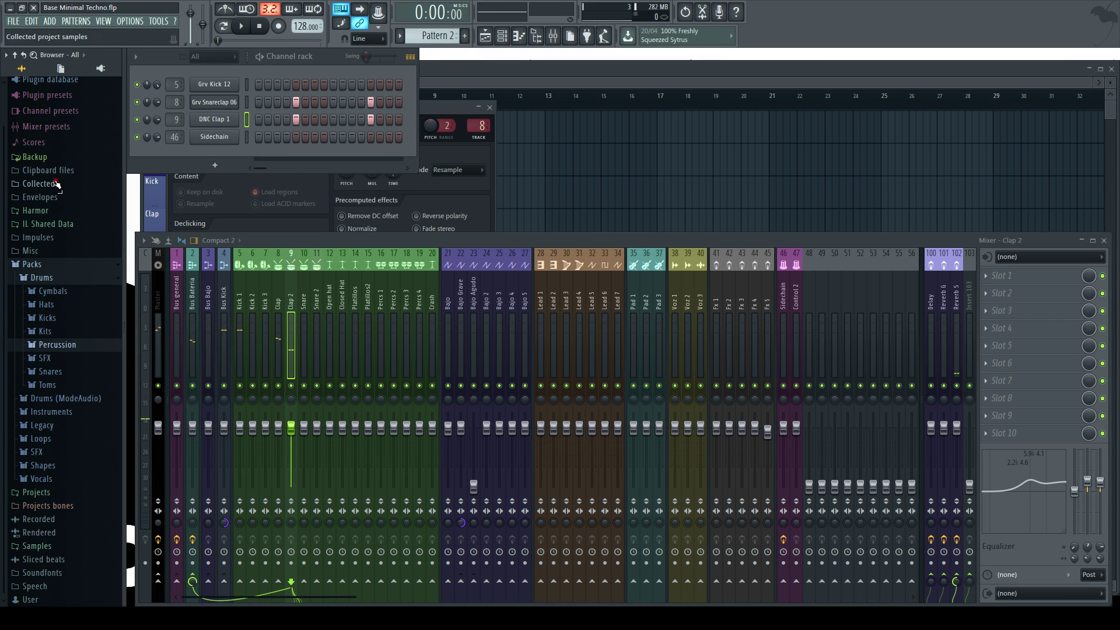
{"action": "left_click", "coordinate": [439, 75]}
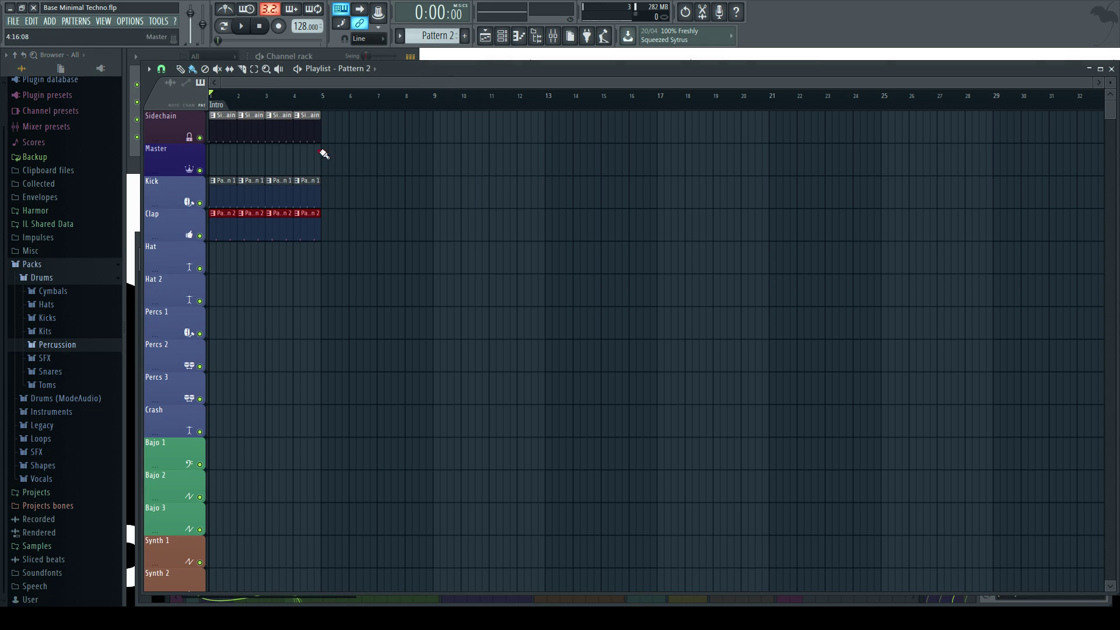
{"action": "left_click", "coordinate": [330, 55]}
{"action": "key", "text": "KP_Add"}
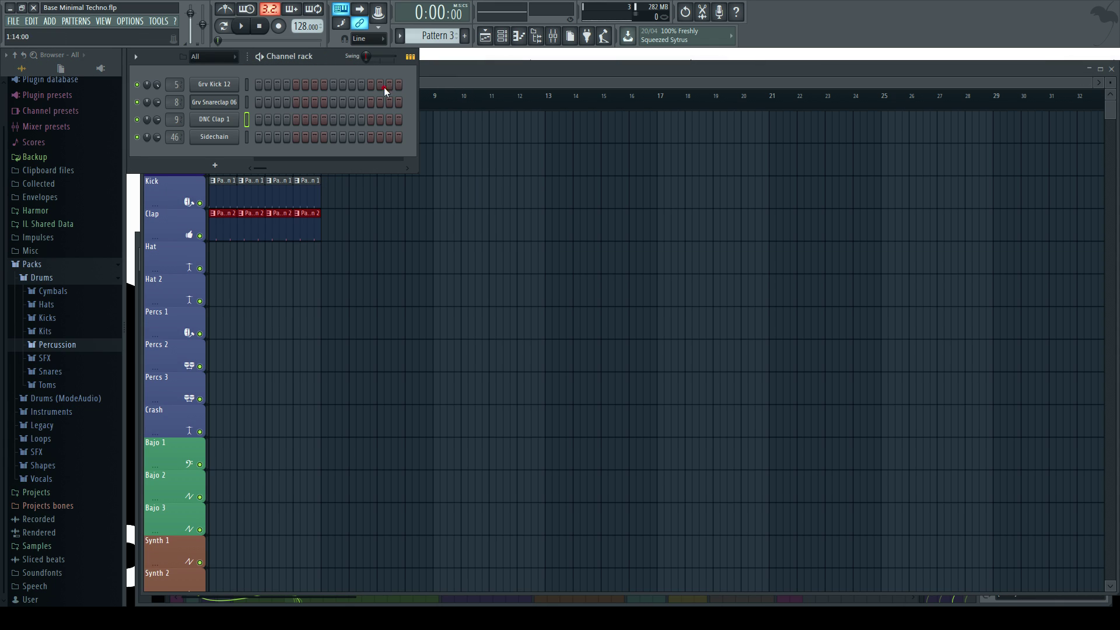
- Audition closed and open hats in the Hats folder, comparing the Chromo CH 1, 2 and 3 samples
{"action": "left_click", "coordinate": [58, 306]}
{"action": "scroll", "coordinate": [75, 359], "scroll_direction": "down", "scroll_amount": 4}
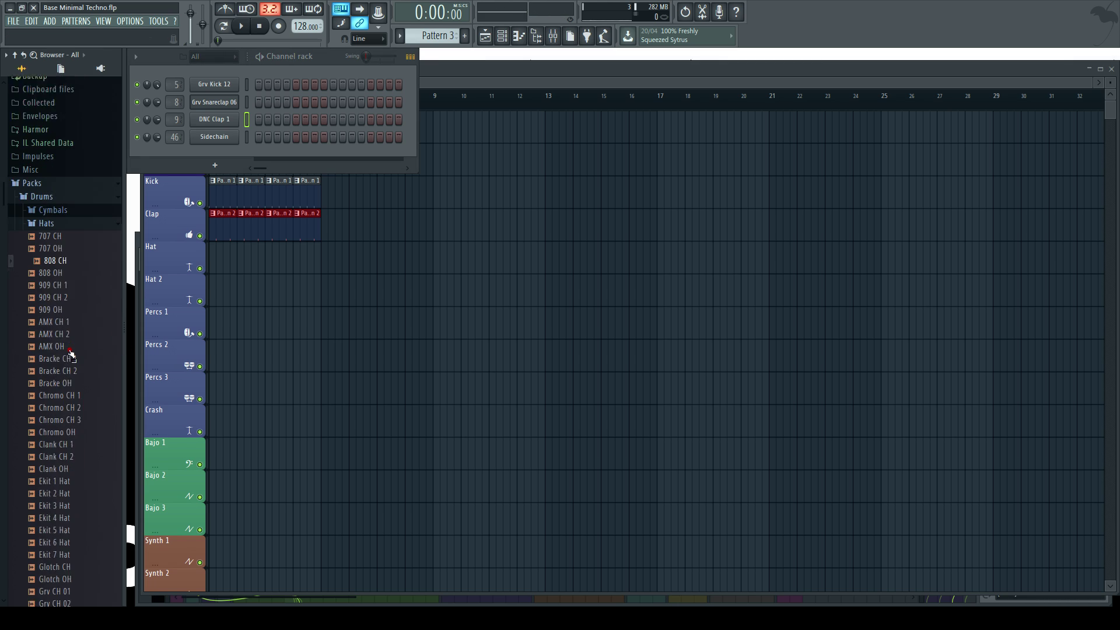
{"action": "left_click", "coordinate": [58, 268]}
{"action": "left_click", "coordinate": [71, 306]}
{"action": "left_click", "coordinate": [71, 328]}
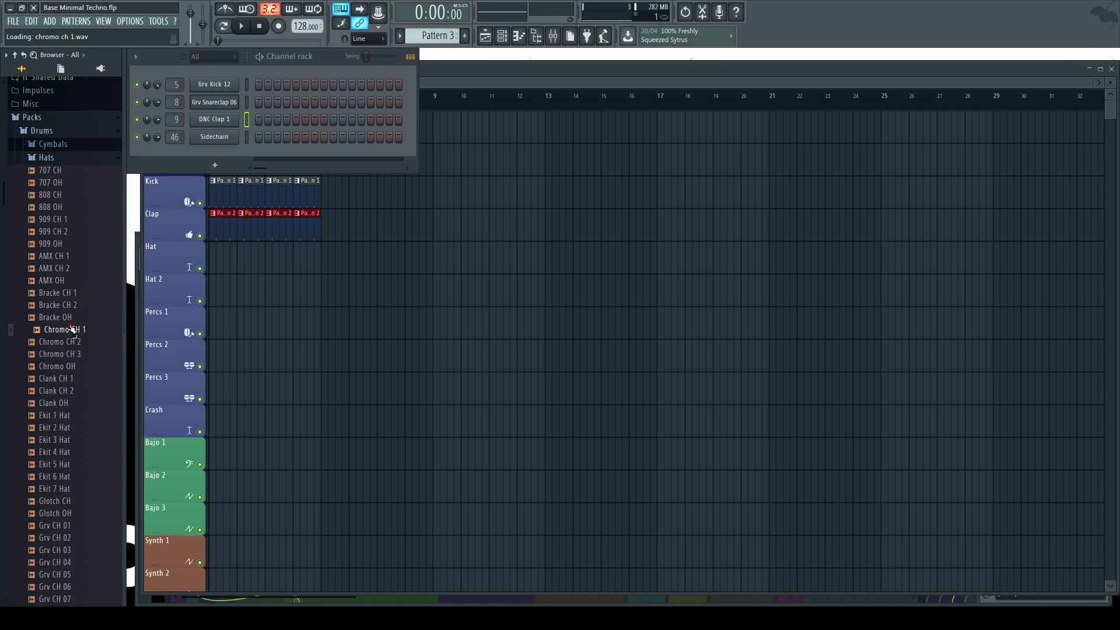
{"action": "left_click", "coordinate": [70, 317]}
{"action": "left_click", "coordinate": [69, 331]}
{"action": "left_click", "coordinate": [69, 343]}
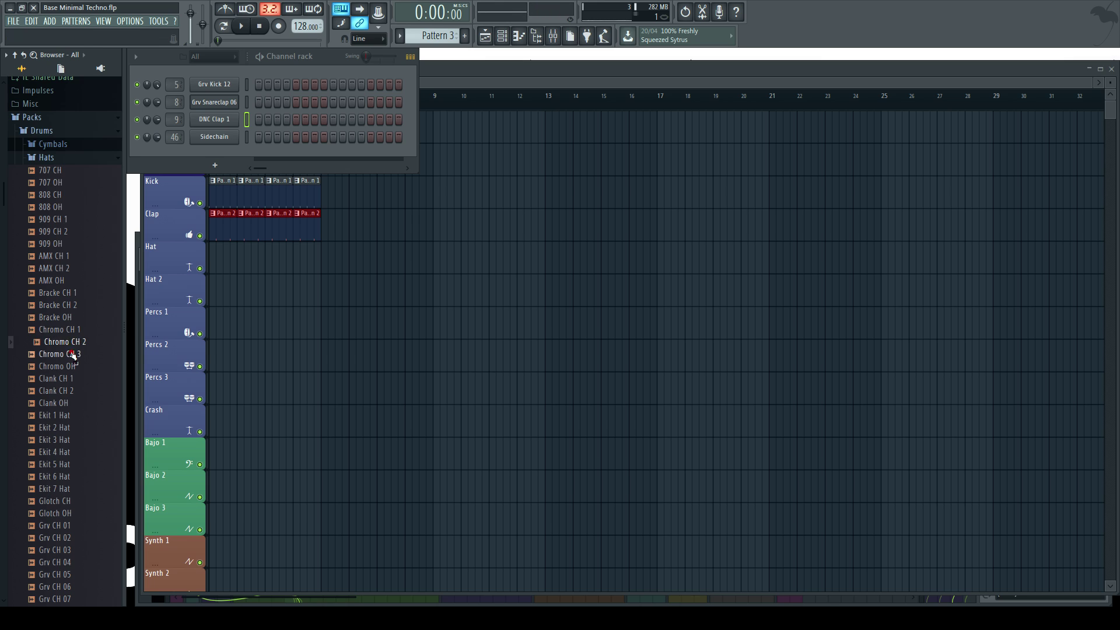
{"action": "left_click", "coordinate": [71, 354]}
{"action": "left_click", "coordinate": [70, 343]}
{"action": "left_click", "coordinate": [71, 331]}
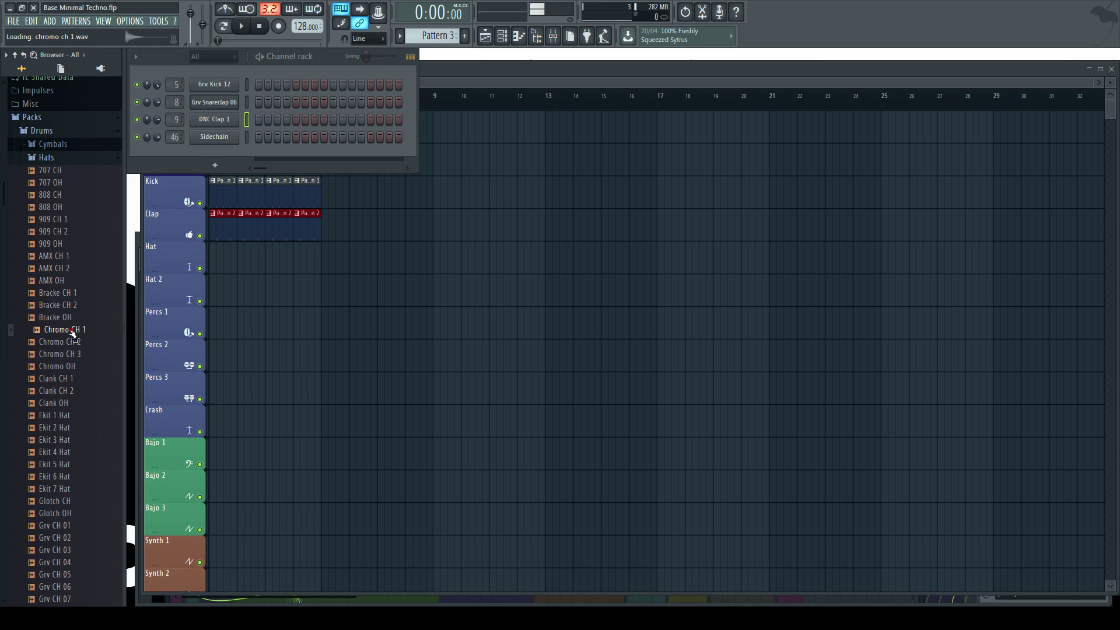
- Add Chromo CH 1 as a new channel and move the Sidechain channel to the first place in the channel rack
{"action": "left_click_drag", "start_coordinate": [72, 331], "coordinate": [154, 279]}
{"action": "left_click_drag", "start_coordinate": [211, 147], "coordinate": [214, 136]}
{"action": "key", "text": "alt+Up"}
{"action": "key", "text": "alt+Up"}
{"action": "key", "text": "alt+Up"}
{"action": "key", "text": "alt+Up"}
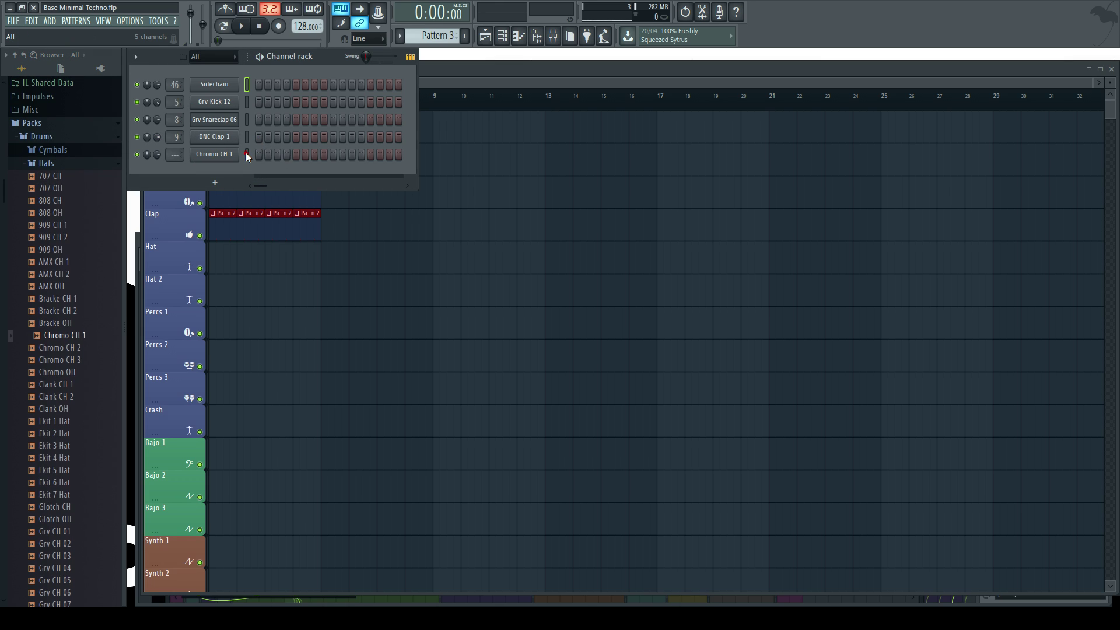
- Program Chromo CH 1 on steps 3, 7, 11 and 15, and paint Pattern 3 clips on the Hat track across bars 1 to 4
{"action": "left_click", "coordinate": [280, 154]}
{"action": "left_click", "coordinate": [389, 154]}
{"action": "key", "text": "space"}
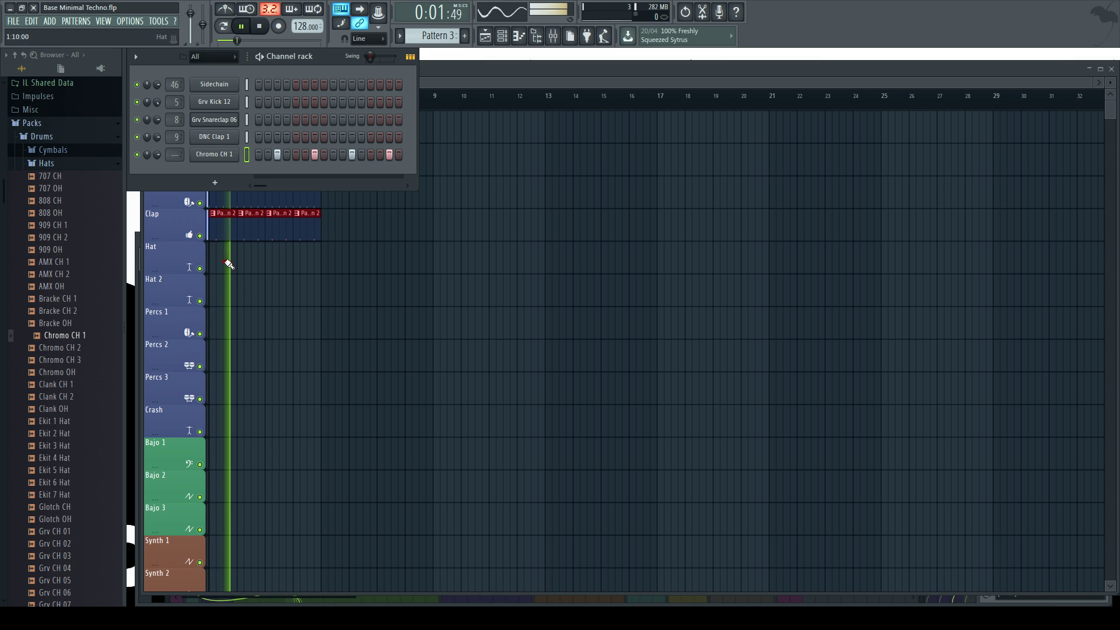
{"action": "left_click_drag", "start_coordinate": [227, 264], "coordinate": [303, 258]}
{"action": "key", "text": "F6"}
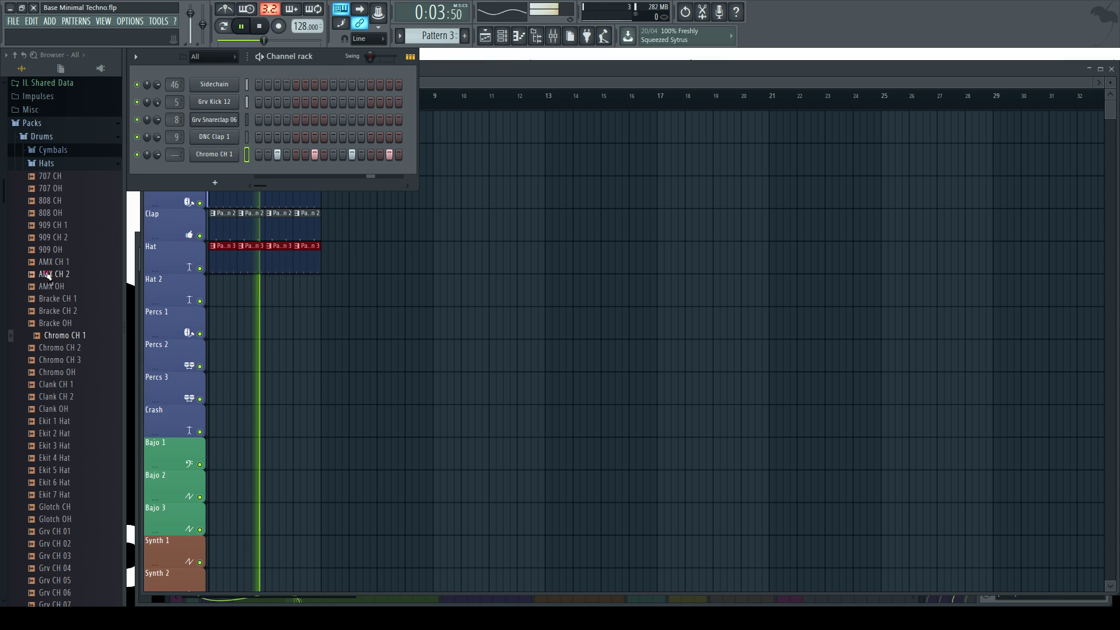
- Stop playback and audition alternative hats, comparing the Ekit 1 Hat and Ekit 2 Hat samples
{"action": "key", "text": "space"}
{"action": "left_click", "coordinate": [71, 322]}
{"action": "left_click", "coordinate": [73, 360]}
{"action": "left_click", "coordinate": [70, 398]}
{"action": "left_click", "coordinate": [71, 422]}
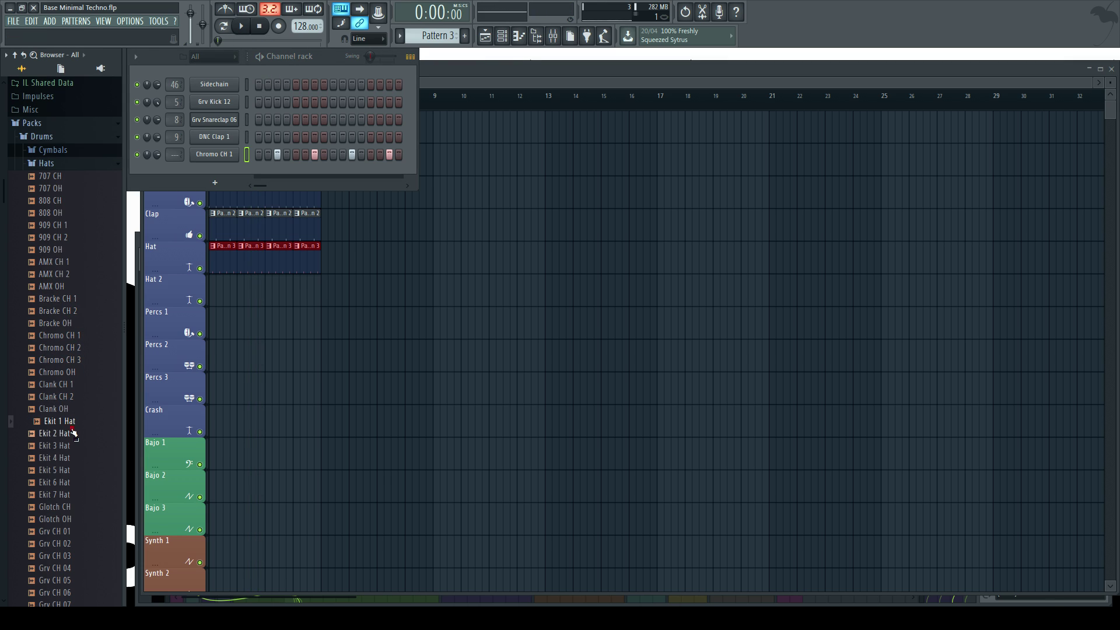
{"action": "left_click", "coordinate": [72, 433]}
{"action": "left_click", "coordinate": [60, 421]}
{"action": "left_click", "coordinate": [64, 433]}
{"action": "left_click", "coordinate": [61, 421]}
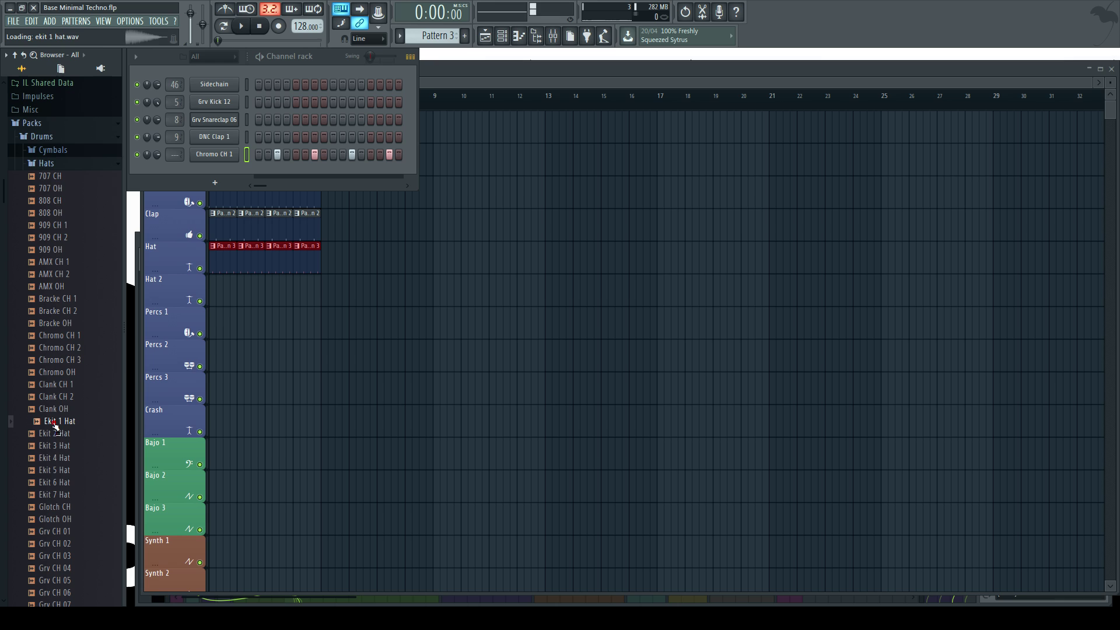
- Replace the Chromo CH 1 channel's sample with Ekit 1 Hat, then shorten it with a fade-out and trim its silent tail
{"action": "left_click_drag", "start_coordinate": [56, 425], "coordinate": [214, 154]}
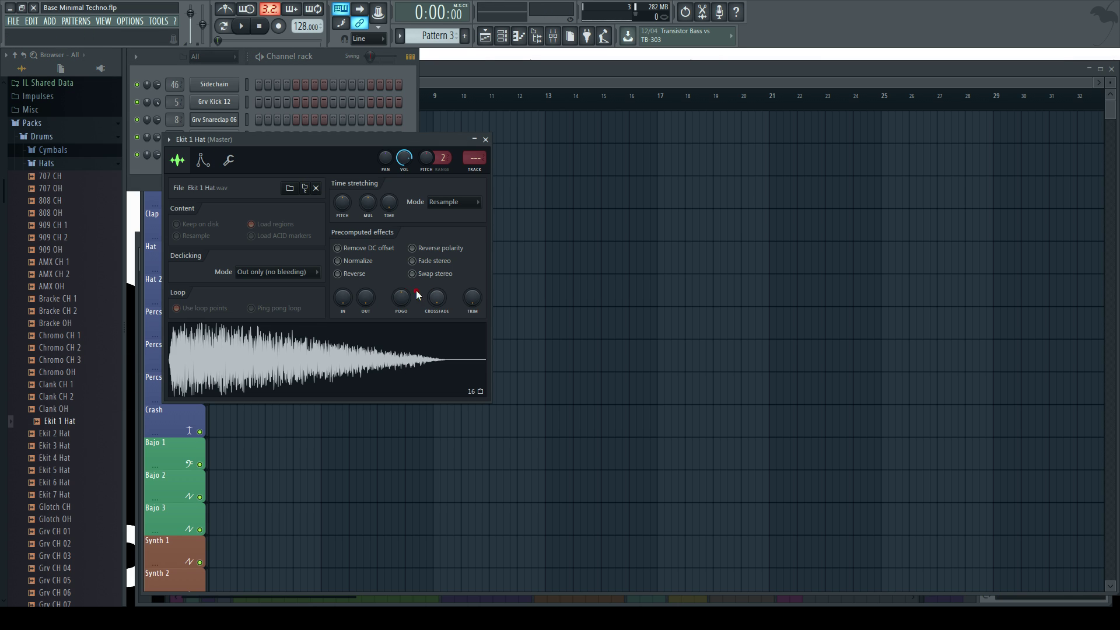
{"action": "left_click_drag", "start_coordinate": [366, 298], "coordinate": [366, 271]}
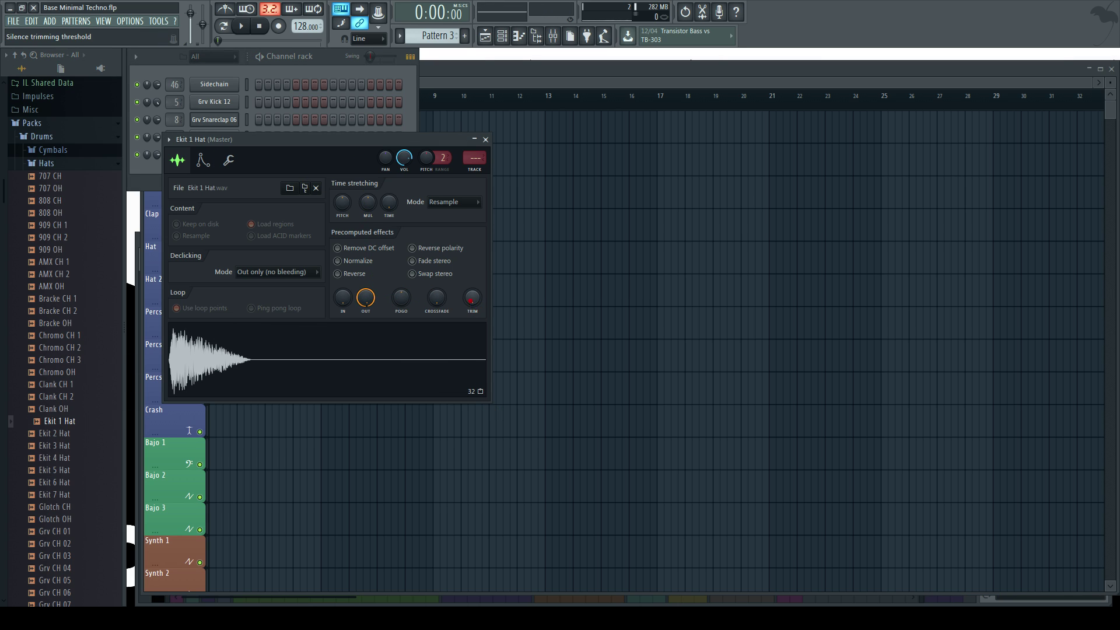
{"action": "left_click_drag", "start_coordinate": [472, 298], "coordinate": [472, 280]}
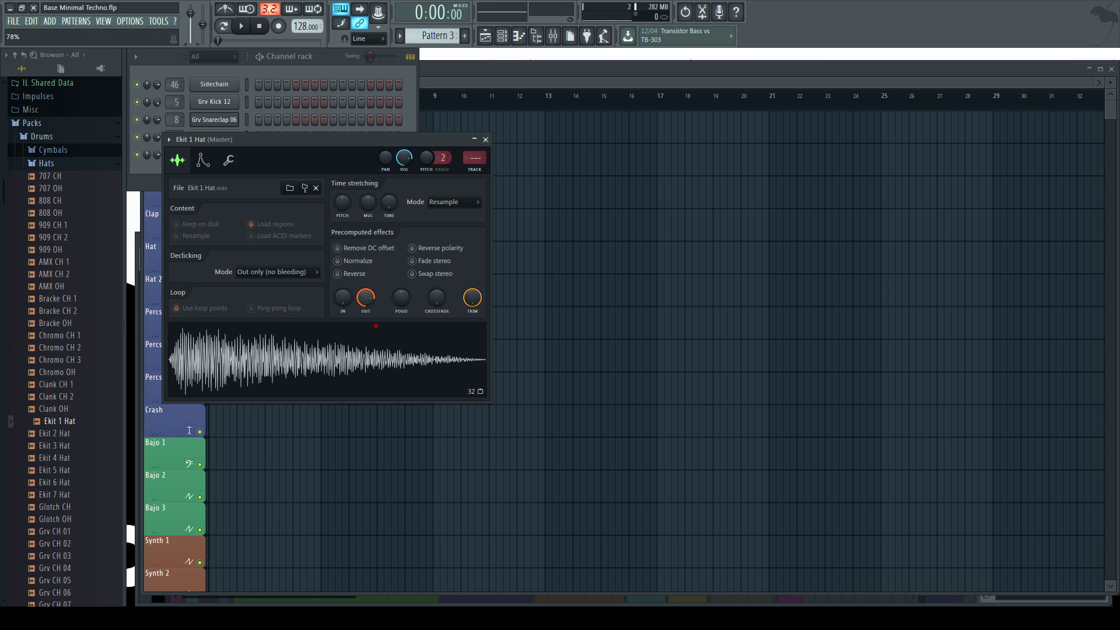
- Play the groove with the sampler window closed, route Ekit 1 Hat to mixer track 12, and stop playback
{"action": "key", "text": "space"}
{"action": "left_click", "coordinate": [485, 139]}
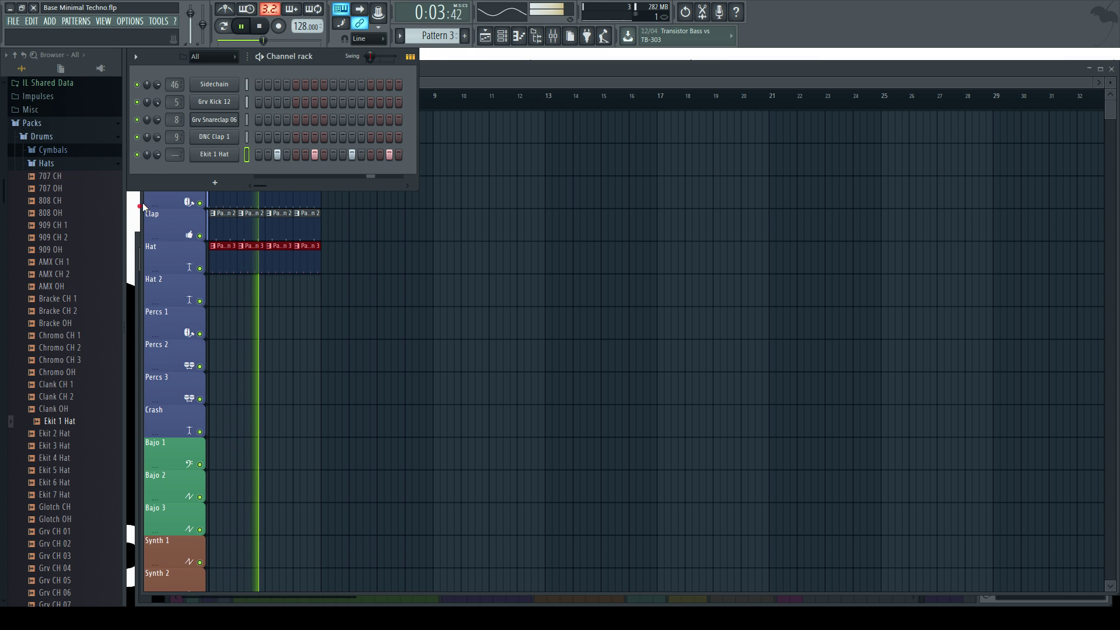
{"action": "double_click", "coordinate": [174, 156]}
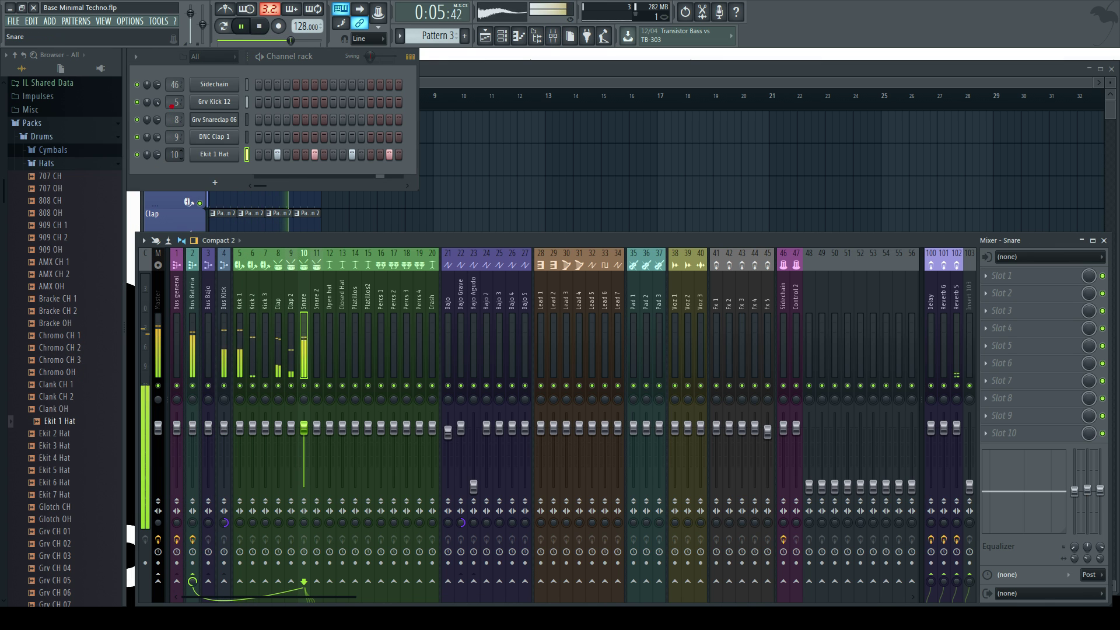
{"action": "key", "text": "space"}
- Audition more samples in the Hats folder, comparing 909 CH 2, the Grv closed hats and the Ice Hat samples
{"action": "left_click", "coordinate": [58, 237]}
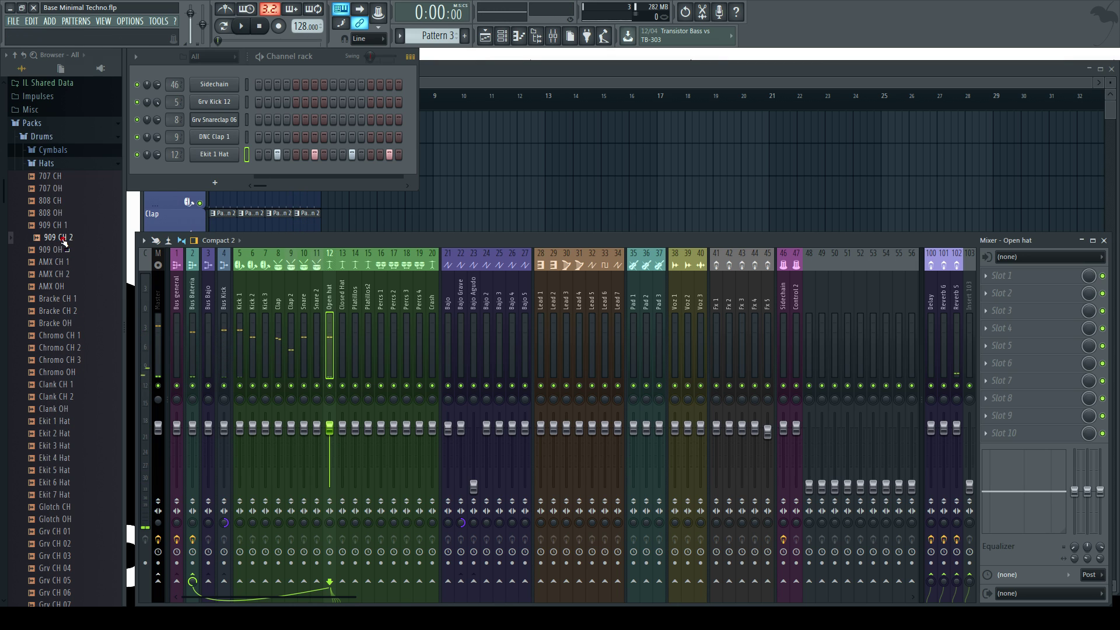
{"action": "scroll", "coordinate": [63, 398], "scroll_direction": "down", "scroll_amount": 6}
{"action": "left_click", "coordinate": [67, 373]}
{"action": "left_click", "coordinate": [70, 396]}
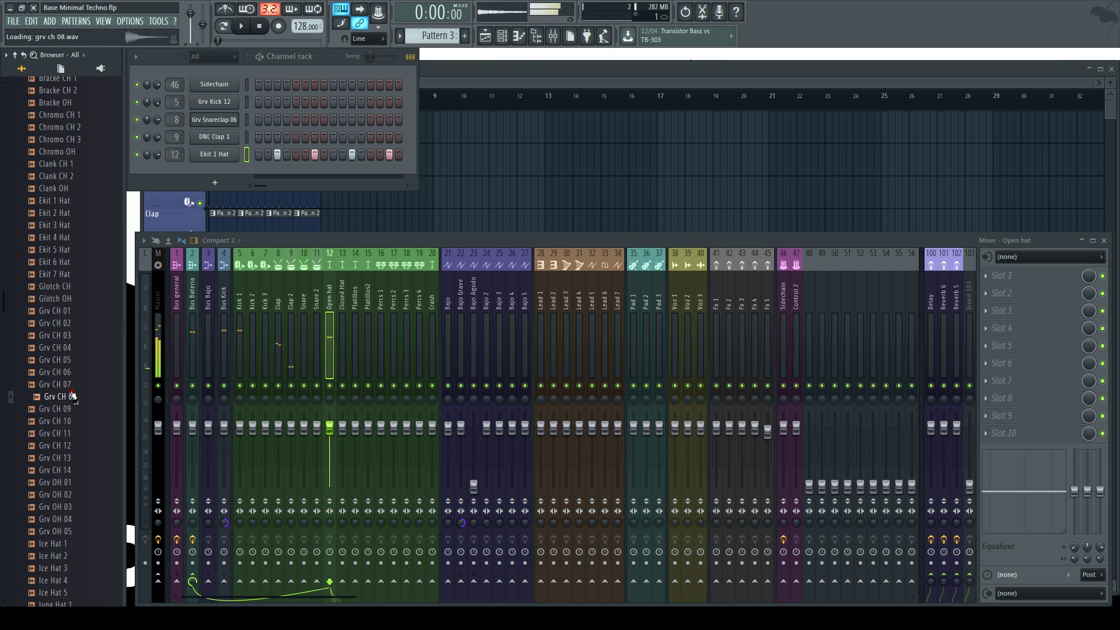
{"action": "left_click", "coordinate": [70, 433]}
{"action": "left_click", "coordinate": [70, 422]}
{"action": "scroll", "coordinate": [61, 496], "scroll_direction": "down", "scroll_amount": 4}
{"action": "left_click", "coordinate": [61, 435]}
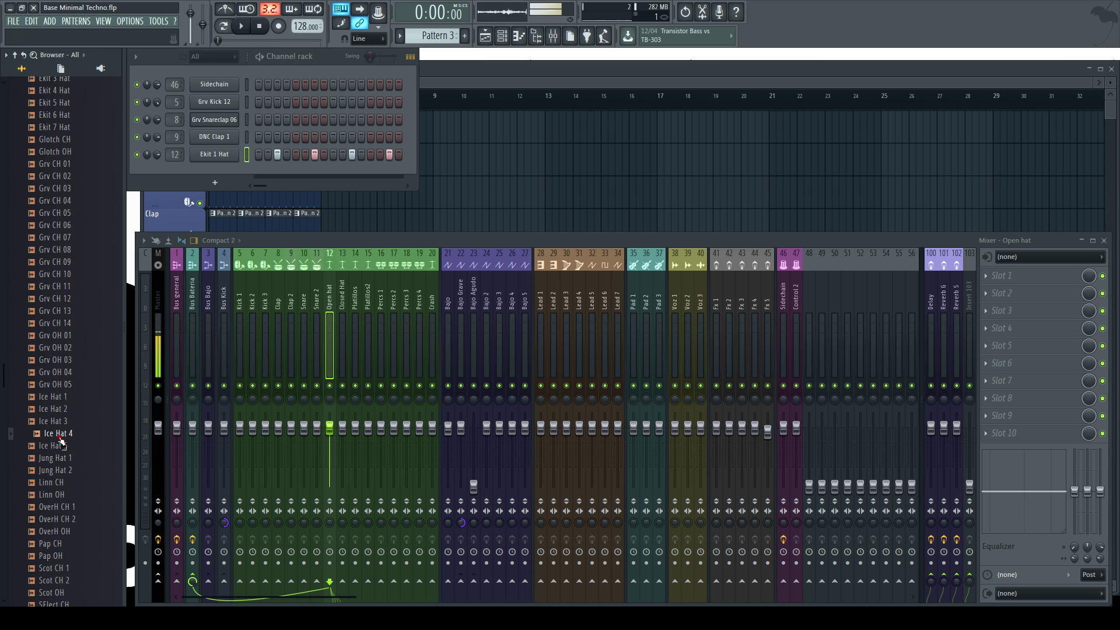
{"action": "left_click", "coordinate": [63, 410]}
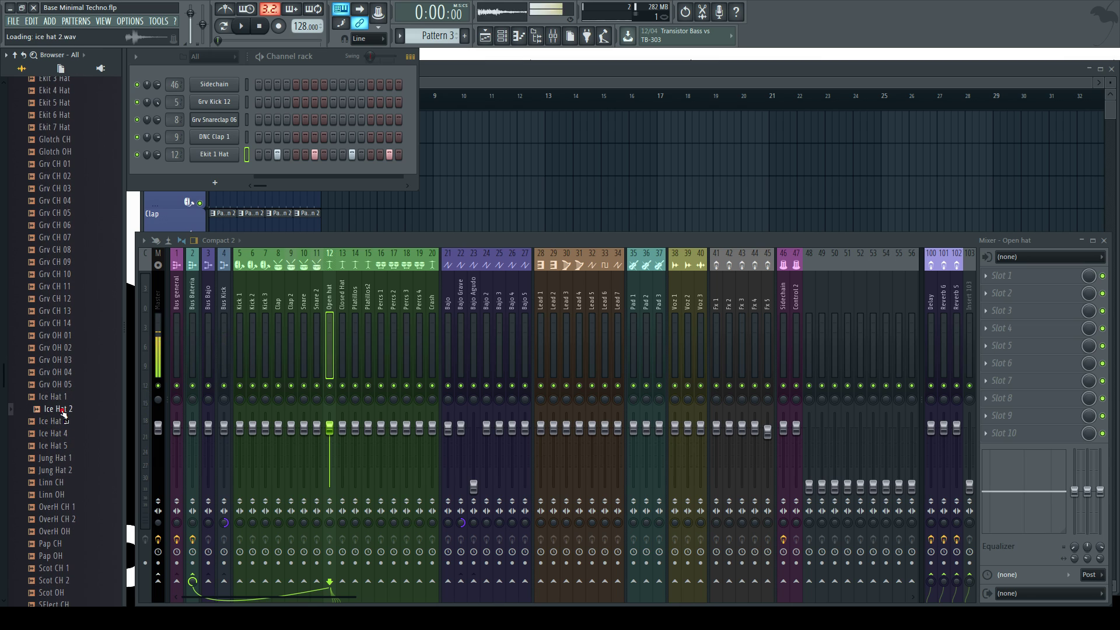
{"action": "left_click", "coordinate": [61, 445]}
- Add Ice Hat 1 as a new channel below Ekit 1 Hat and shorten it with a fade-out
{"action": "left_click", "coordinate": [50, 397]}
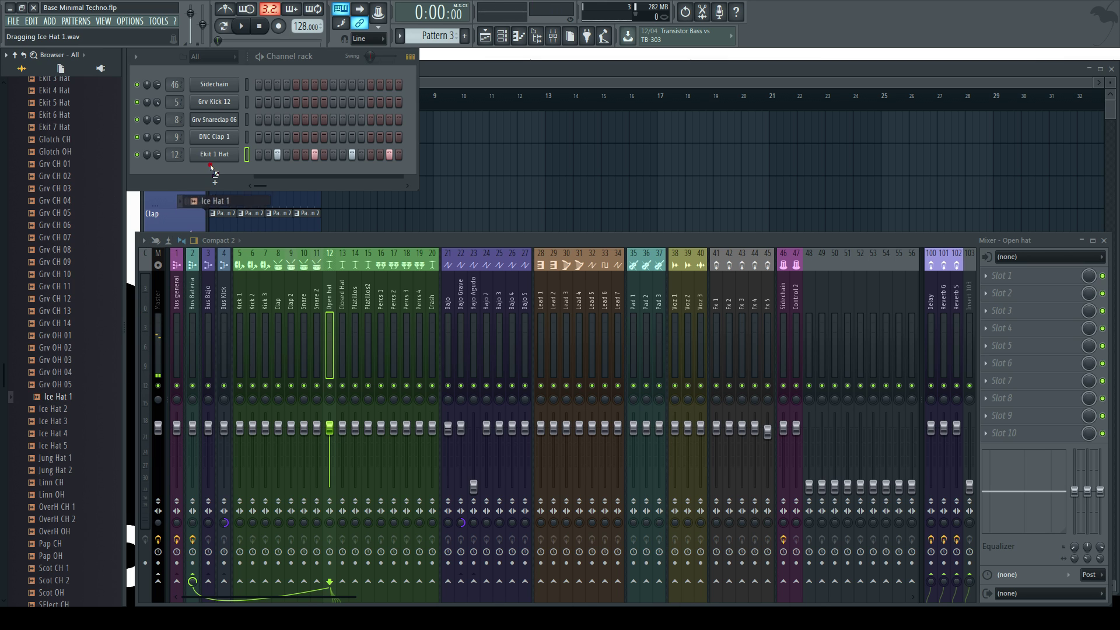
{"action": "left_click_drag", "start_coordinate": [212, 168], "coordinate": [221, 173]}
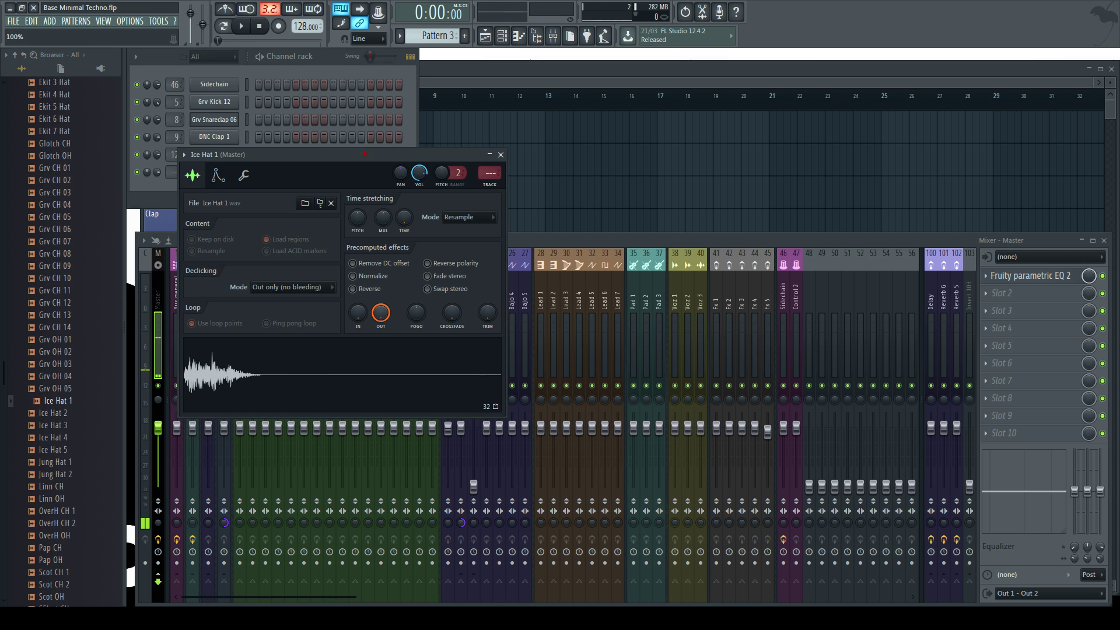
{"action": "left_click", "coordinate": [500, 154]}
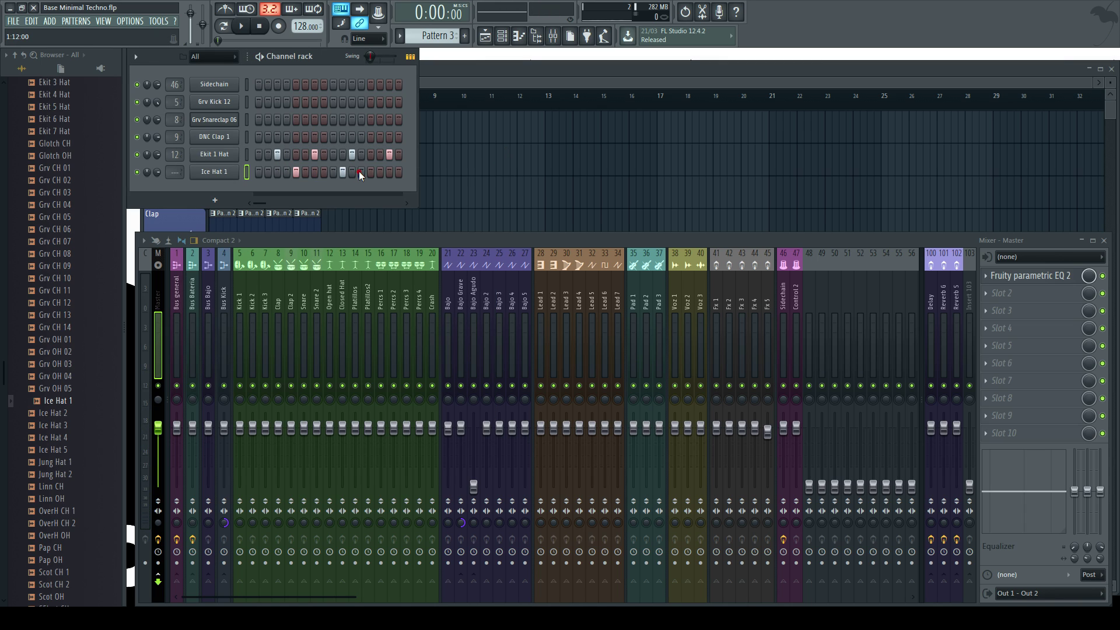
- Program Ice Hat 1 on steps 10, 15 and 16 while the groove plays, and route it to mixer track 13
{"action": "left_click", "coordinate": [377, 173]}
{"action": "key", "text": "space"}
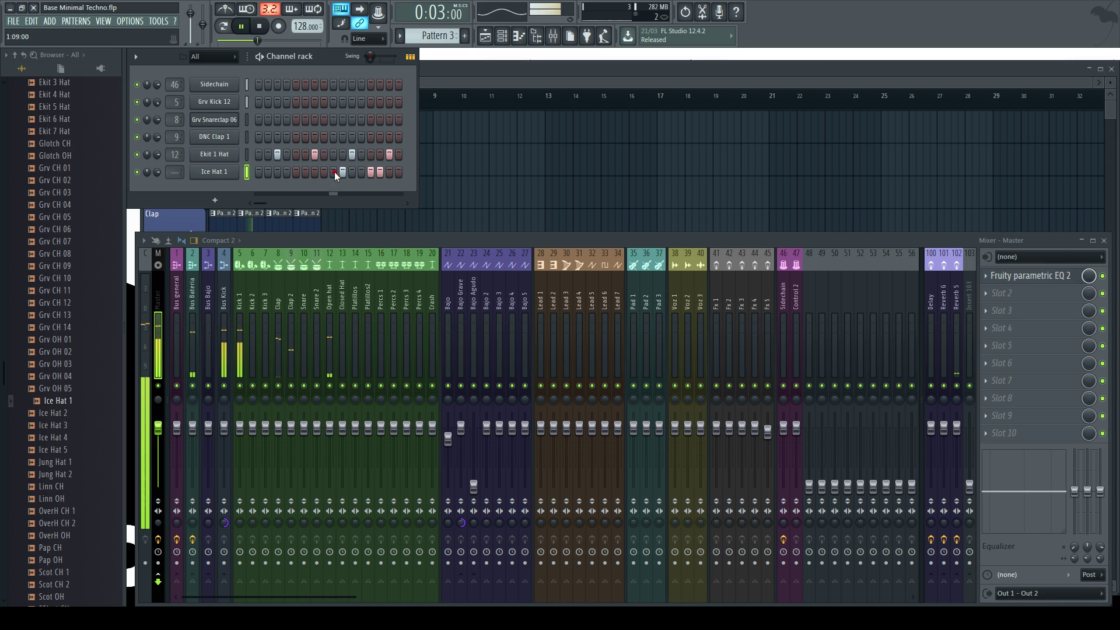
{"action": "left_click", "coordinate": [399, 173]}
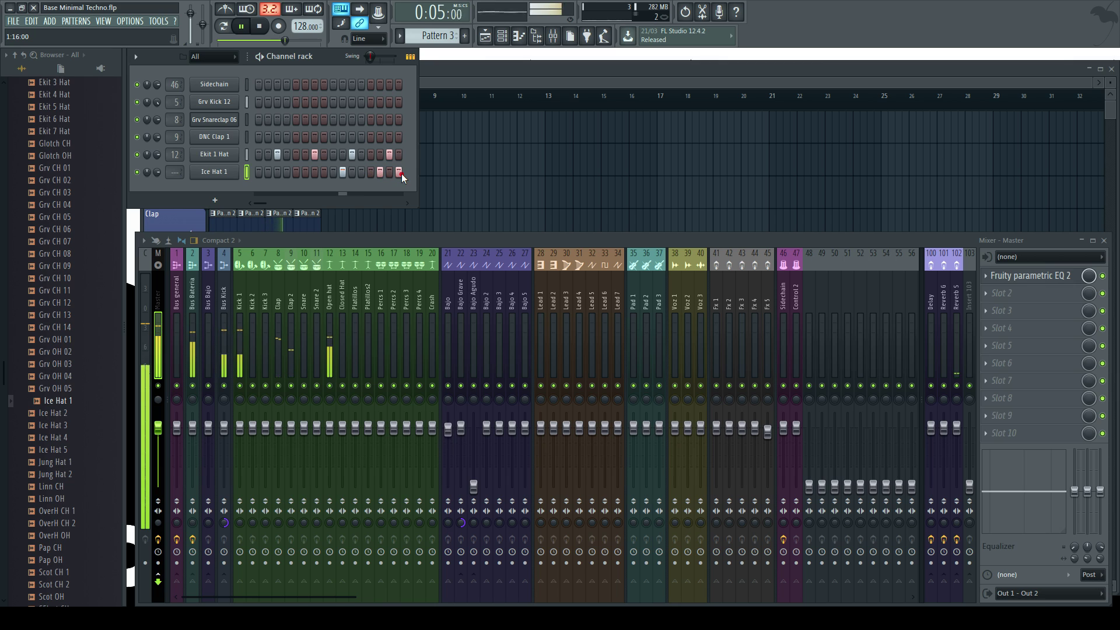
{"action": "left_click", "coordinate": [380, 172]}
{"action": "left_click", "coordinate": [388, 172]}
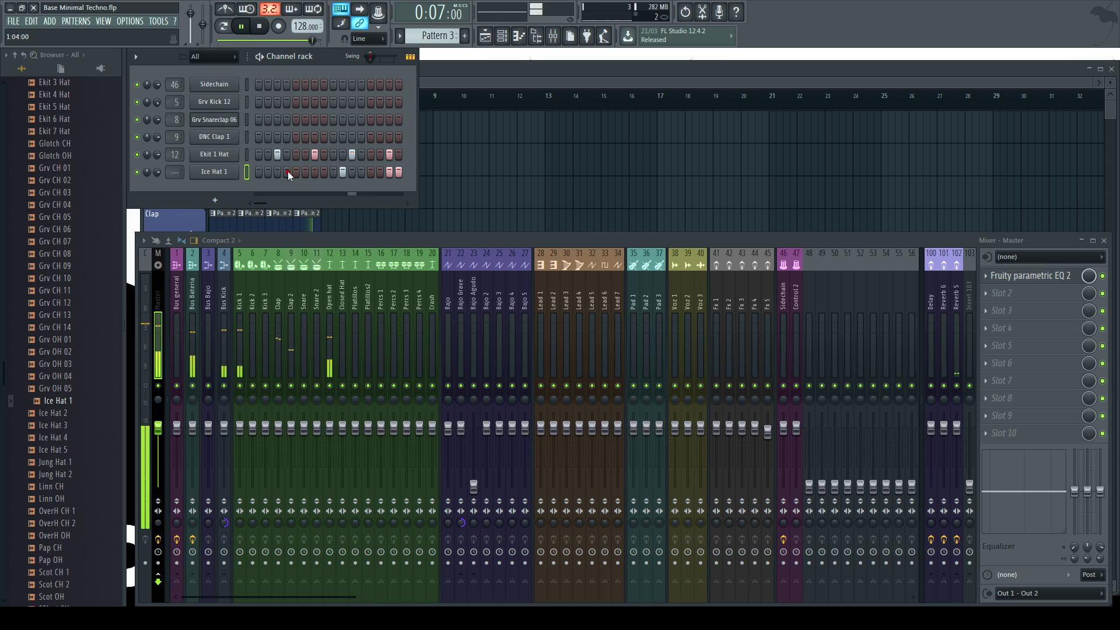
{"action": "left_click_drag", "start_coordinate": [174, 173], "coordinate": [174, 143]}
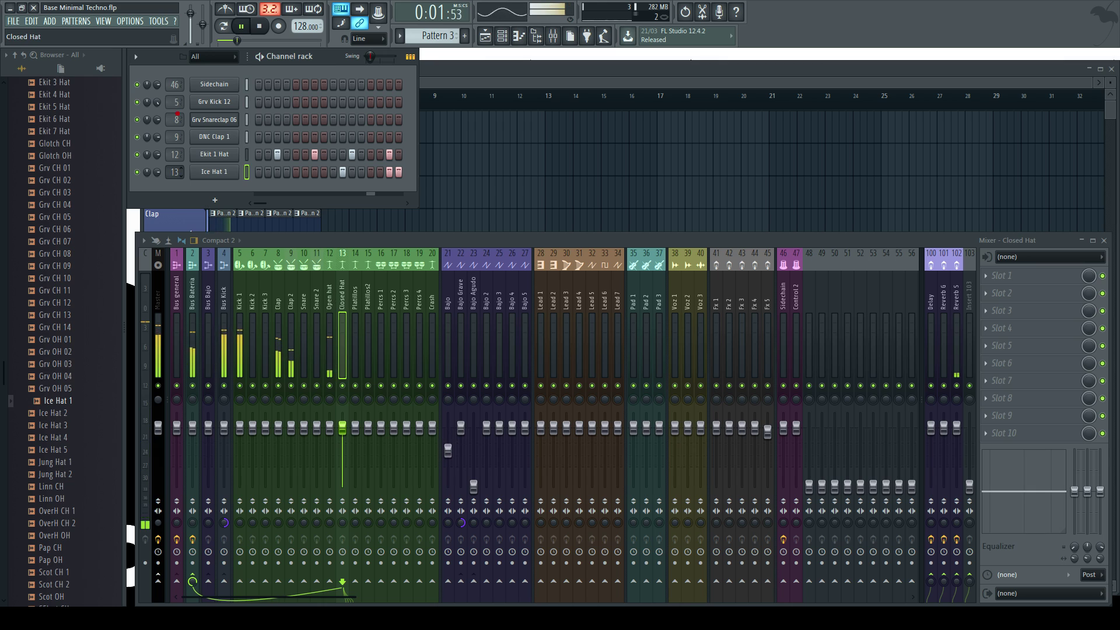
{"action": "key", "text": "space"}
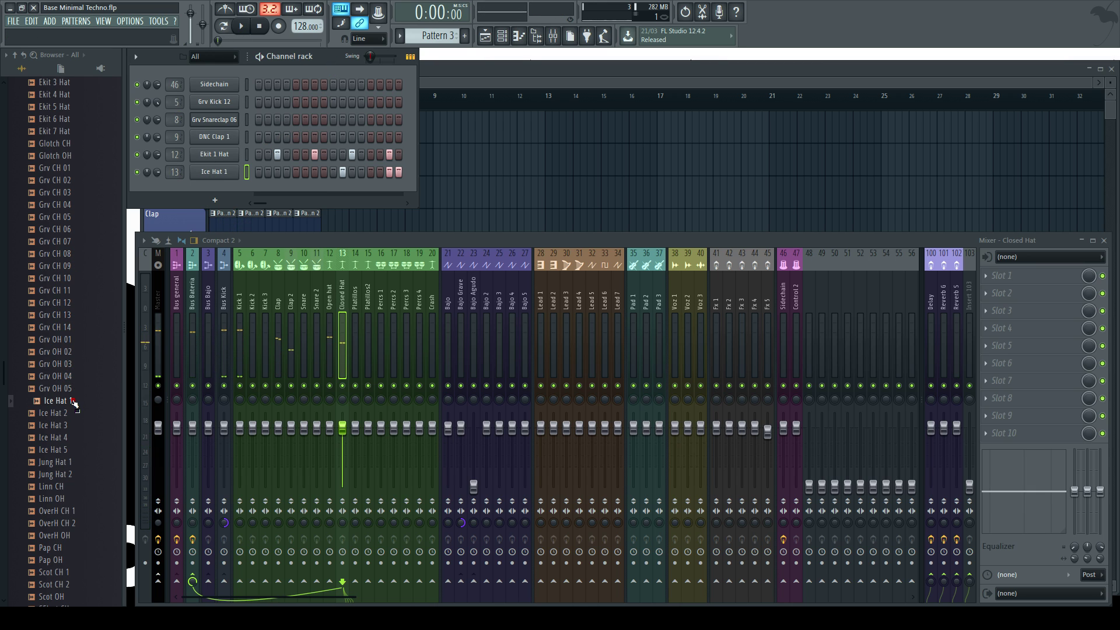
- Audition further hats for a third layer, comparing Grv CH 01, Bracke CH 2 and Chromo CH 1
{"action": "left_click", "coordinate": [59, 293]}
{"action": "left_click", "coordinate": [67, 241]}
{"action": "left_click", "coordinate": [63, 169]}
{"action": "scroll", "coordinate": [47, 281], "scroll_direction": "up", "scroll_amount": 8}
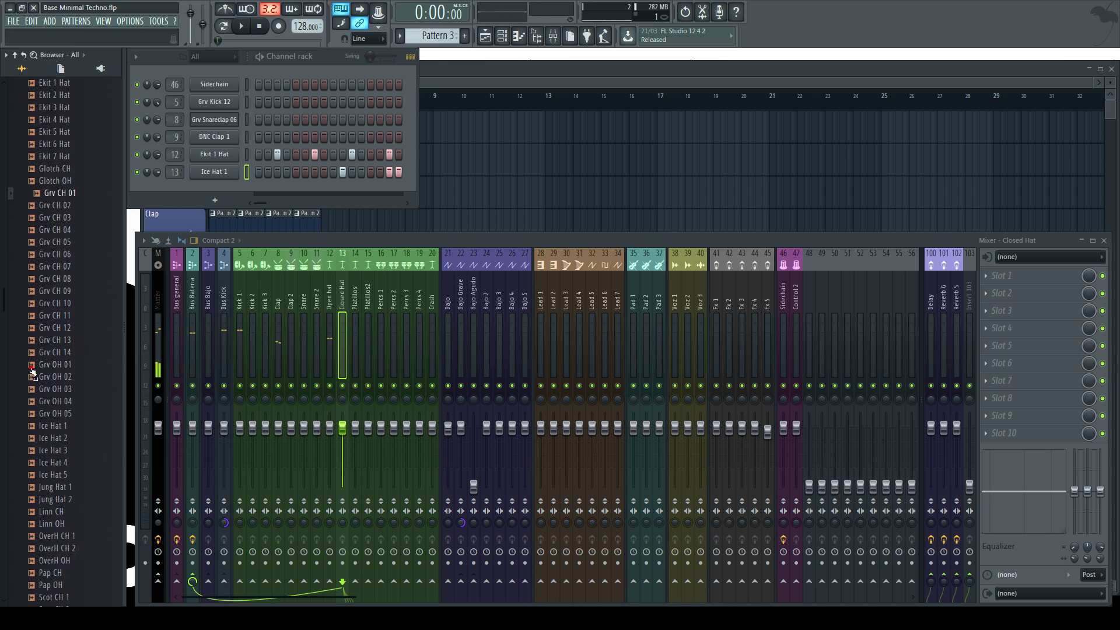
{"action": "left_click", "coordinate": [56, 376]}
{"action": "left_click", "coordinate": [56, 363]}
{"action": "left_click", "coordinate": [56, 351]}
{"action": "left_click", "coordinate": [58, 241]}
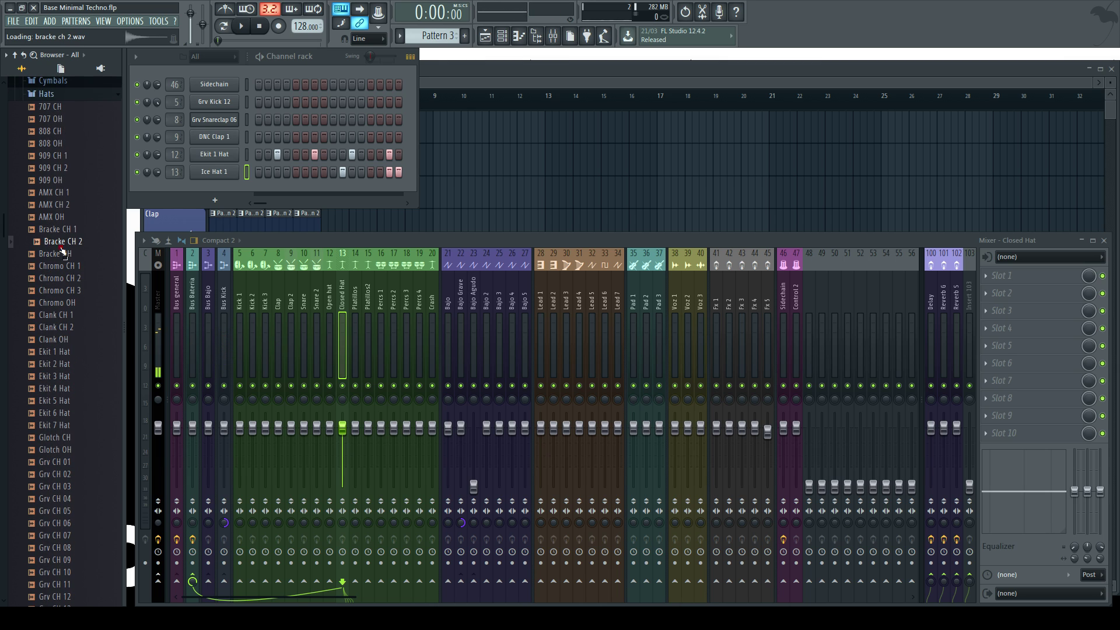
{"action": "left_click", "coordinate": [66, 265]}
{"action": "left_click", "coordinate": [72, 267]}
- Add Chromo CH 1 as a new channel below Ice Hat 1, route it to mixer track 13 and preview its sound
{"action": "left_click_drag", "start_coordinate": [64, 265], "coordinate": [211, 190]}
{"action": "left_click_drag", "start_coordinate": [173, 142], "coordinate": [173, 127]}
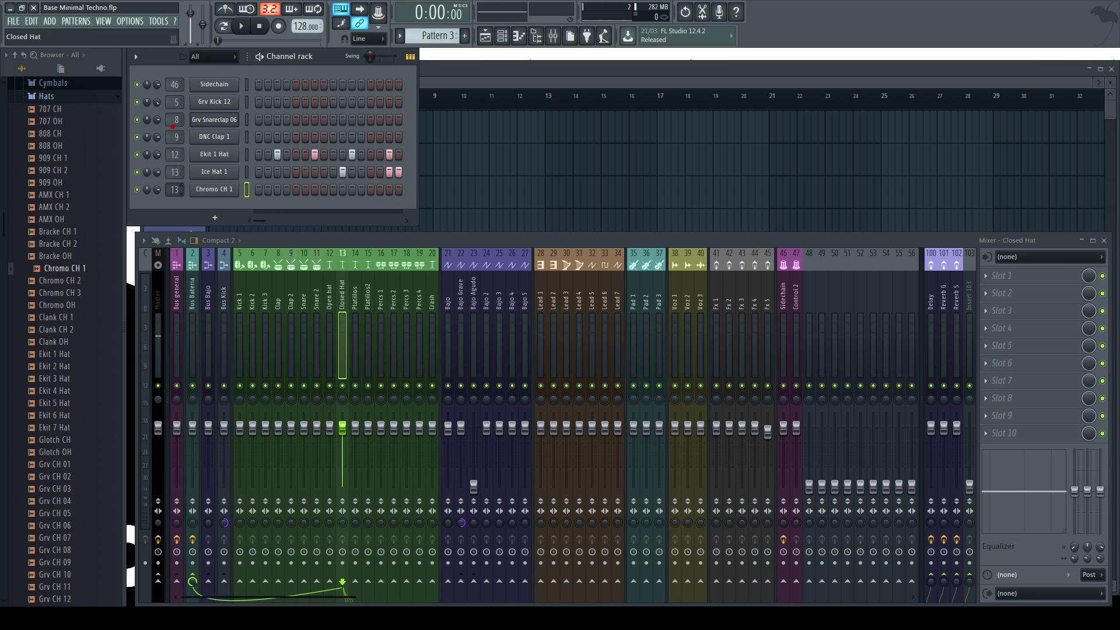
{"action": "key", "text": "z"}
- Program Chromo CH 1 on steps 3, 4, 10, 11 and 12, and start playback
{"action": "left_click", "coordinate": [275, 190]}
{"action": "left_click", "coordinate": [286, 190]}
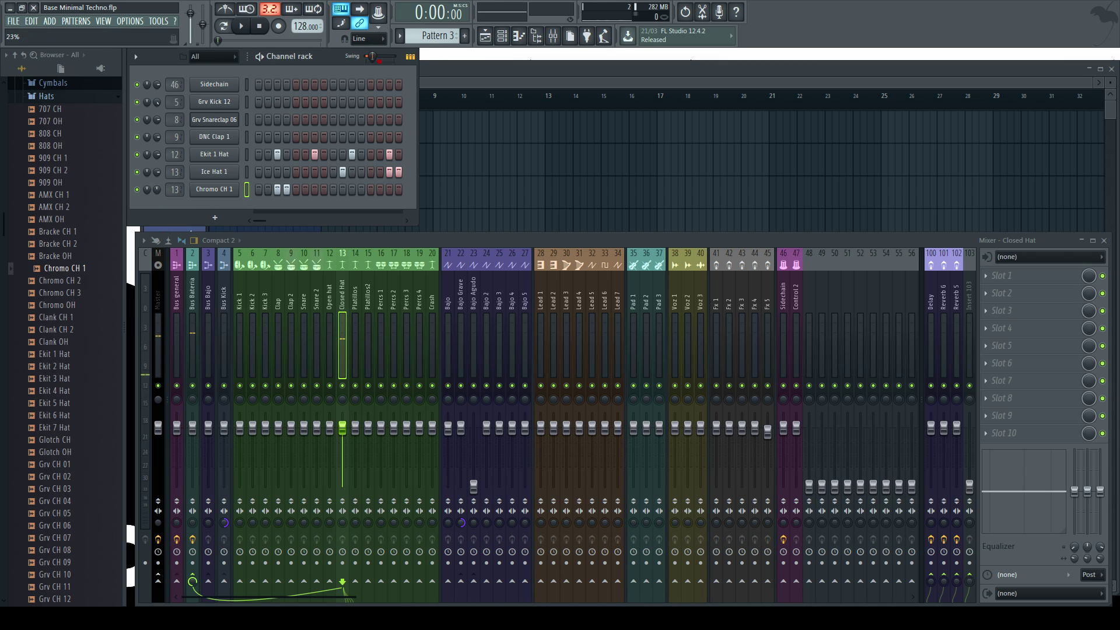
{"action": "left_click_drag", "start_coordinate": [344, 188], "coordinate": [362, 189]}
{"action": "key", "text": "space"}
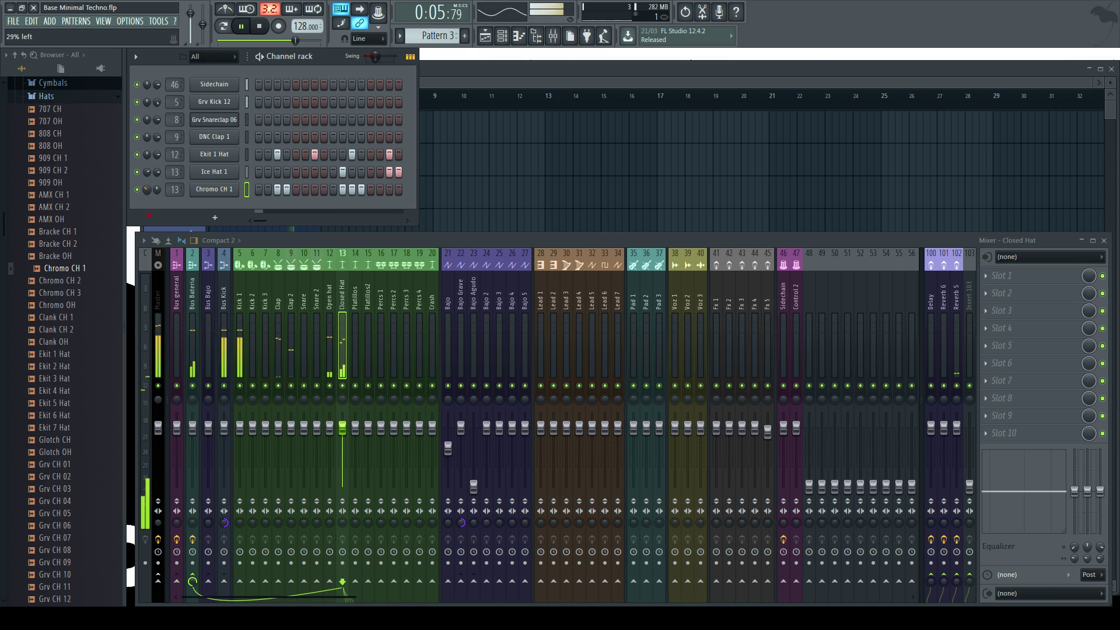
- Send the Open hat and Closed Hat mixer tracks to Reverb 5 and stop playback
{"action": "left_click", "coordinate": [331, 379]}
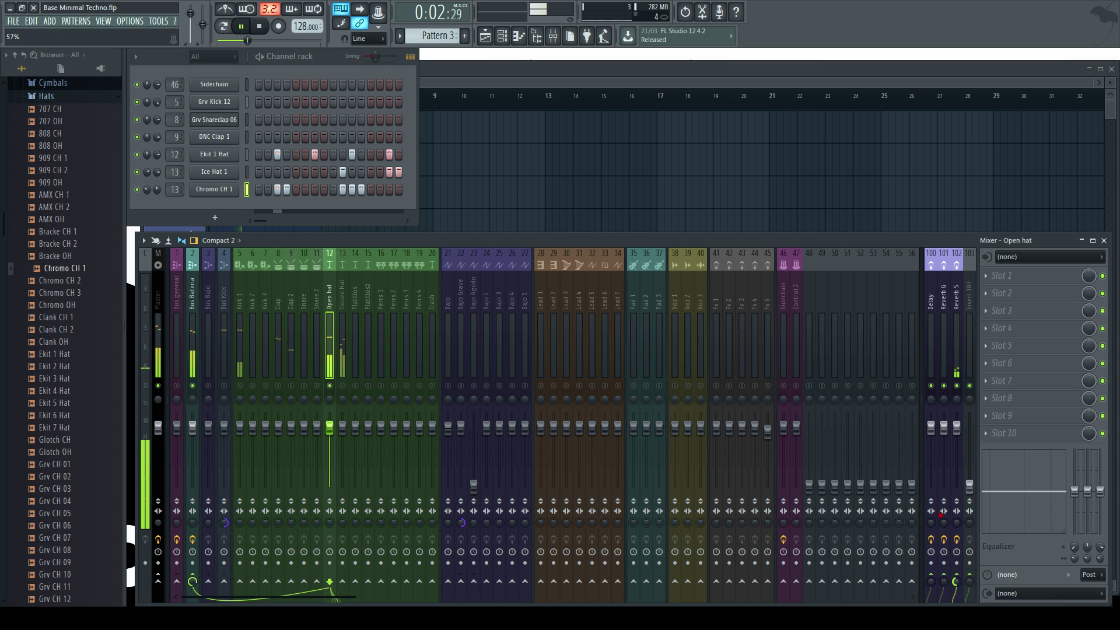
{"action": "left_click", "coordinate": [343, 382]}
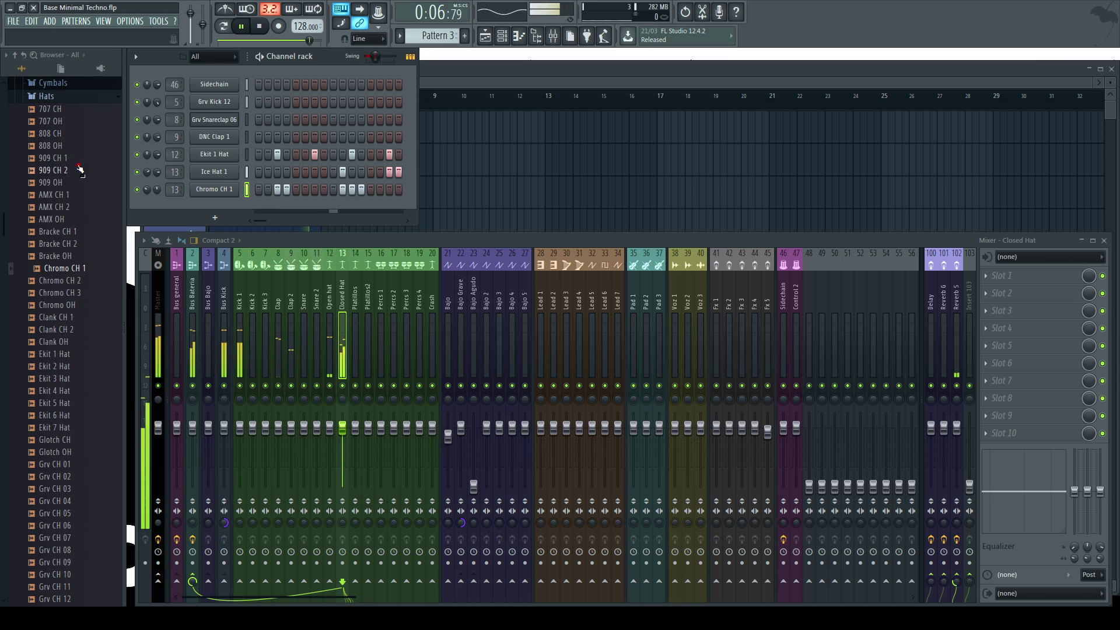
{"action": "key", "text": "space"}
- Audition one more hat, close the Hats folder and open the Percussion folder under Drums to look through its samples
{"action": "left_click", "coordinate": [89, 364]}
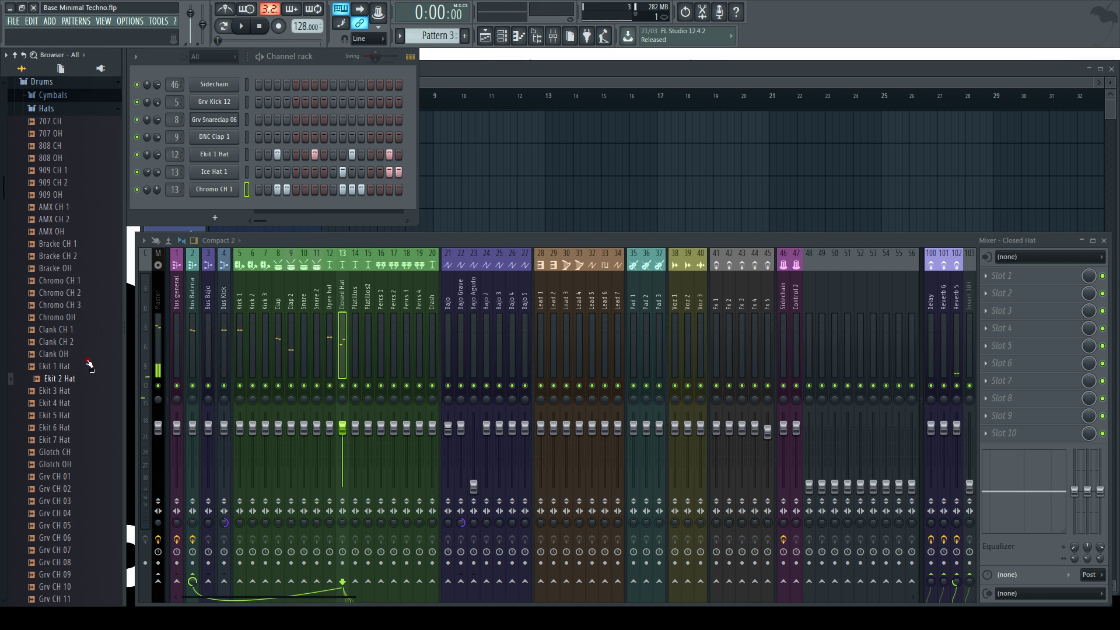
{"action": "scroll", "coordinate": [75, 350], "scroll_direction": "up", "scroll_amount": 5}
{"action": "left_click", "coordinate": [52, 318]}
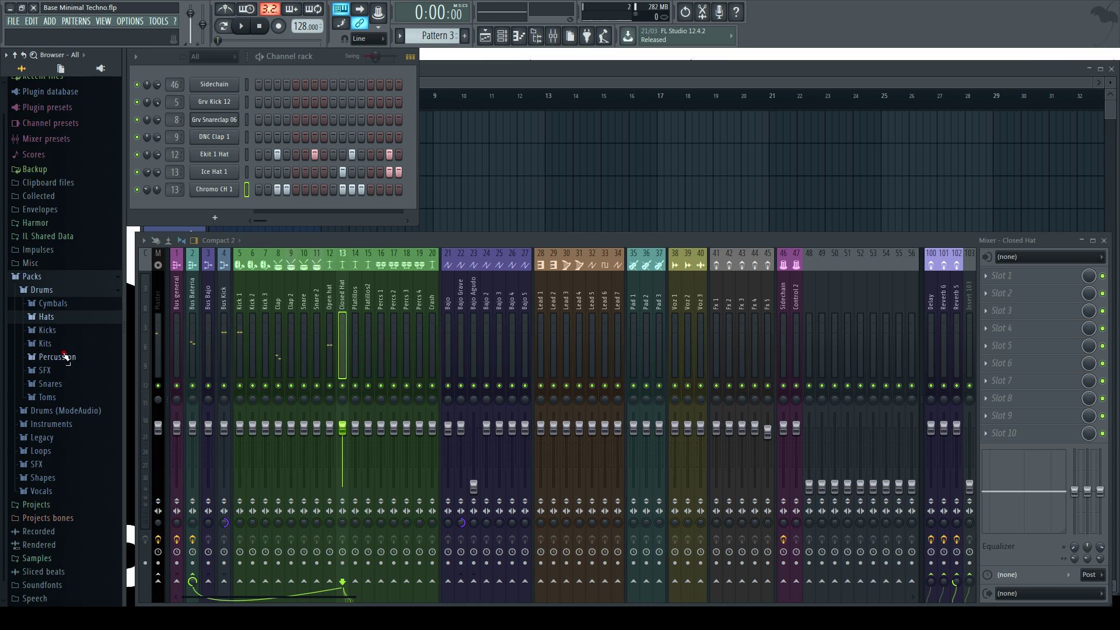
{"action": "left_click", "coordinate": [57, 357]}
{"action": "scroll", "coordinate": [68, 363], "scroll_direction": "down", "scroll_amount": 12}
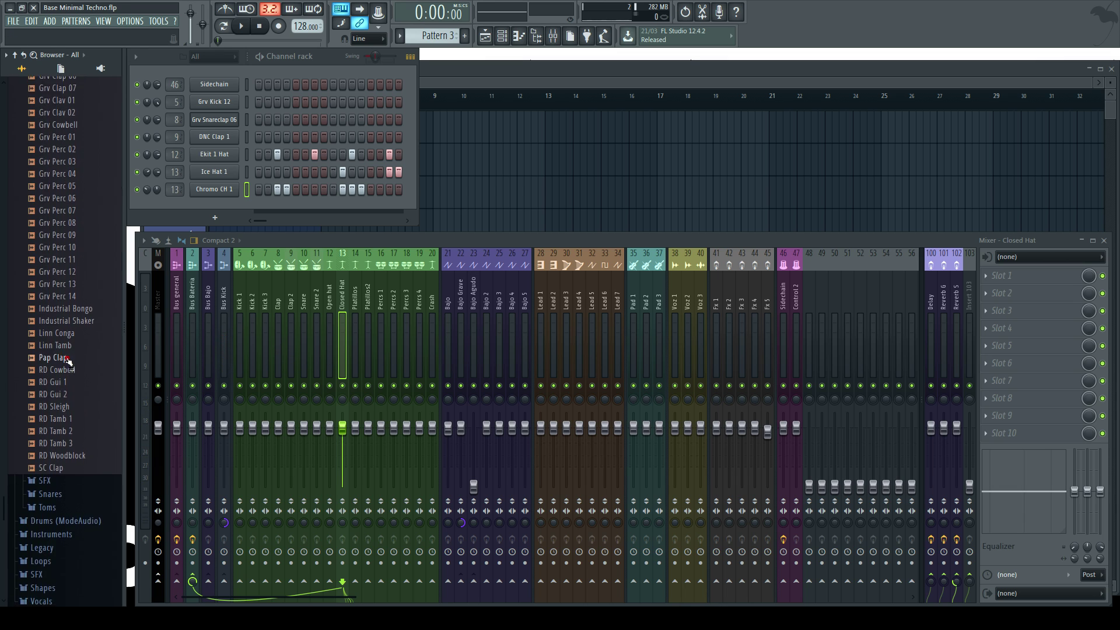
{"action": "scroll", "coordinate": [69, 362], "scroll_direction": "up", "scroll_amount": 6}
{"action": "scroll", "coordinate": [71, 359], "scroll_direction": "up", "scroll_amount": 3}
{"action": "left_click", "coordinate": [64, 212]}
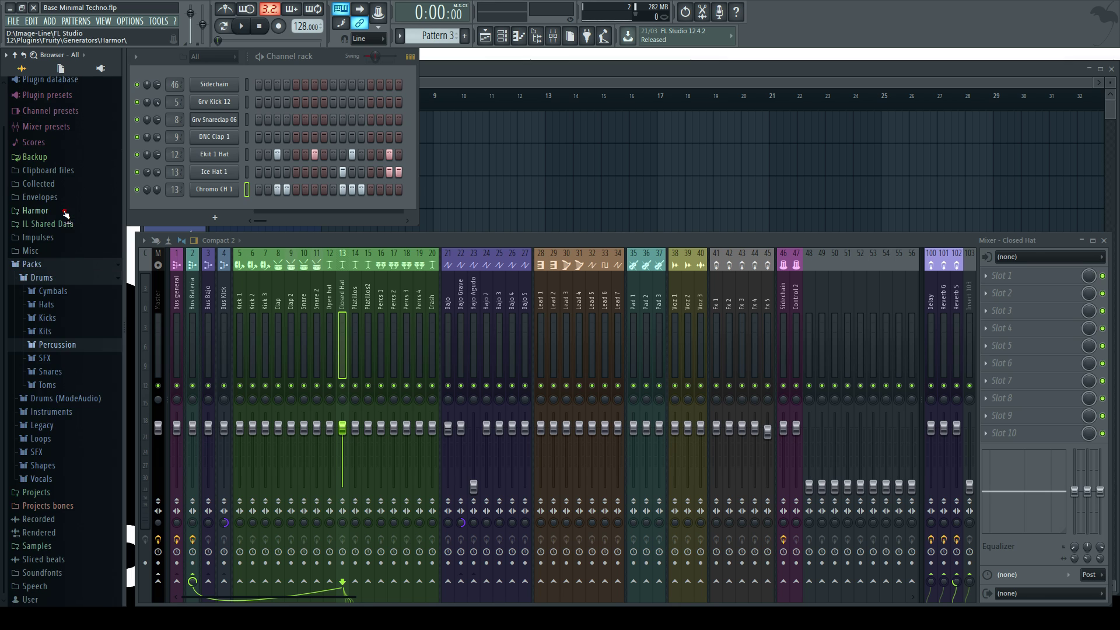
{"action": "left_click", "coordinate": [67, 344]}
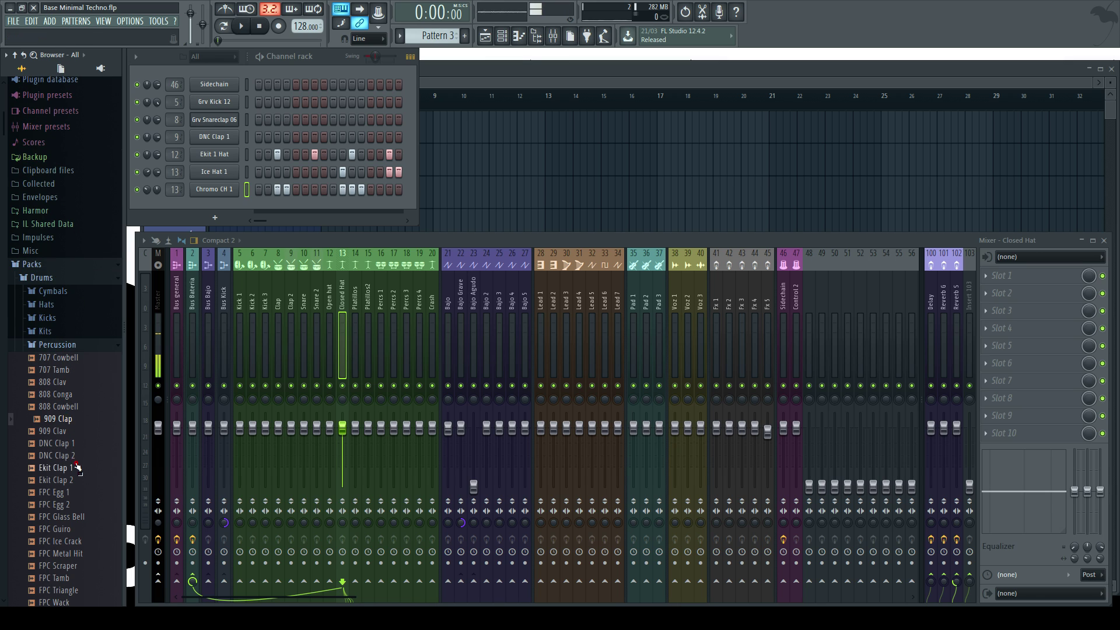
- Audition percussion samples, comparing FPC Metal Hit and FPC Ice Crack
{"action": "left_click", "coordinate": [64, 505]}
{"action": "scroll", "coordinate": [69, 299], "scroll_direction": "down", "scroll_amount": 6}
{"action": "left_click", "coordinate": [69, 336]}
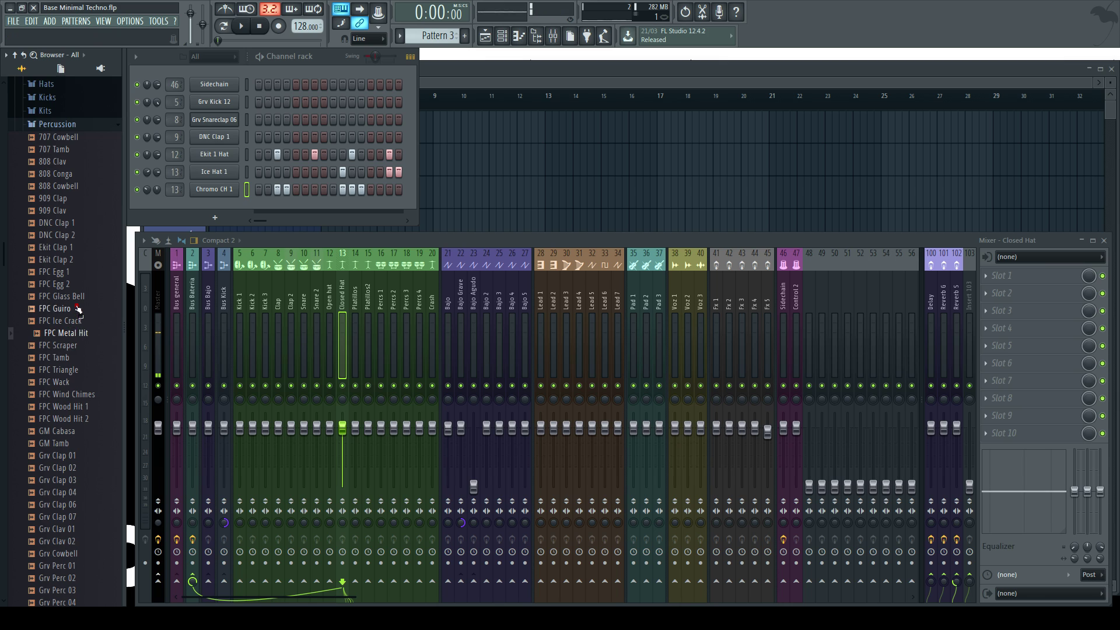
{"action": "left_click", "coordinate": [78, 321]}
- Add FPC Ice Crack as a new channel, reverse the sample and trim its silence
{"action": "left_click_drag", "start_coordinate": [75, 322], "coordinate": [209, 206]}
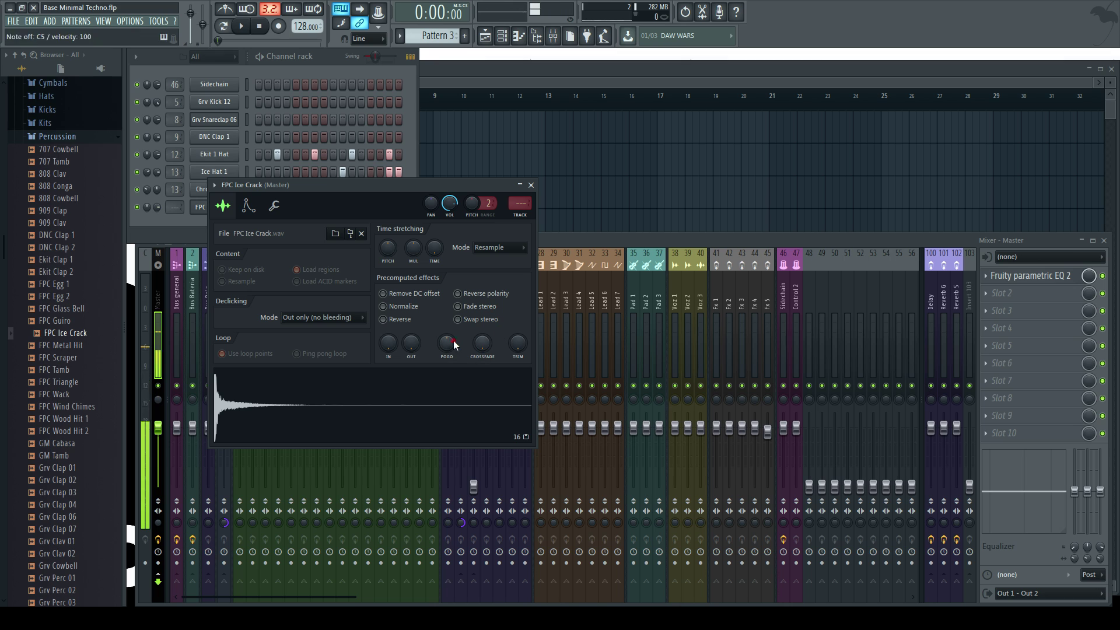
{"action": "left_click", "coordinate": [396, 319]}
{"action": "left_click_drag", "start_coordinate": [517, 349], "coordinate": [515, 343]}
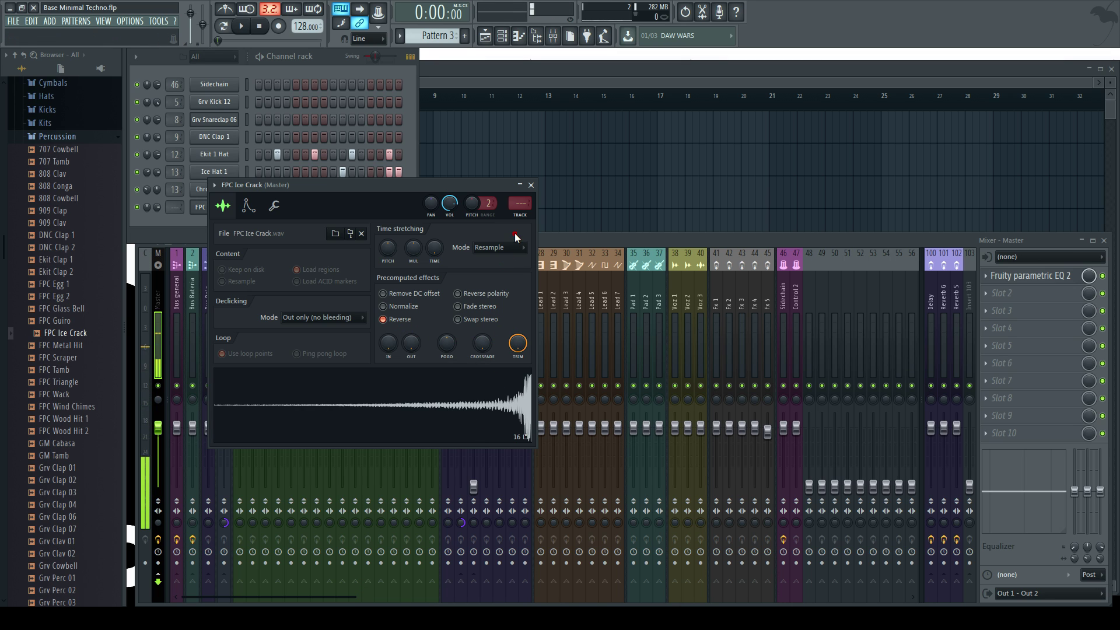
{"action": "left_click", "coordinate": [530, 185]}
- Program FPC Ice Crack on steps 7 and 15 during playback, and route it to mixer track 14
{"action": "left_click", "coordinate": [311, 205]}
{"action": "key", "text": "space"}
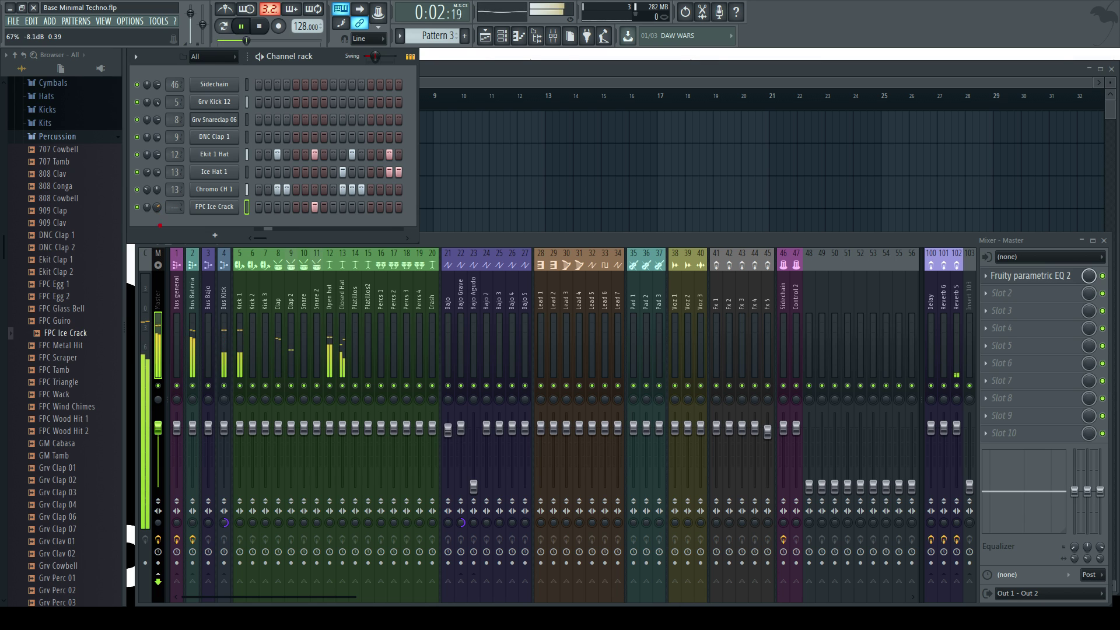
{"action": "left_click_drag", "start_coordinate": [175, 207], "coordinate": [174, 183]}
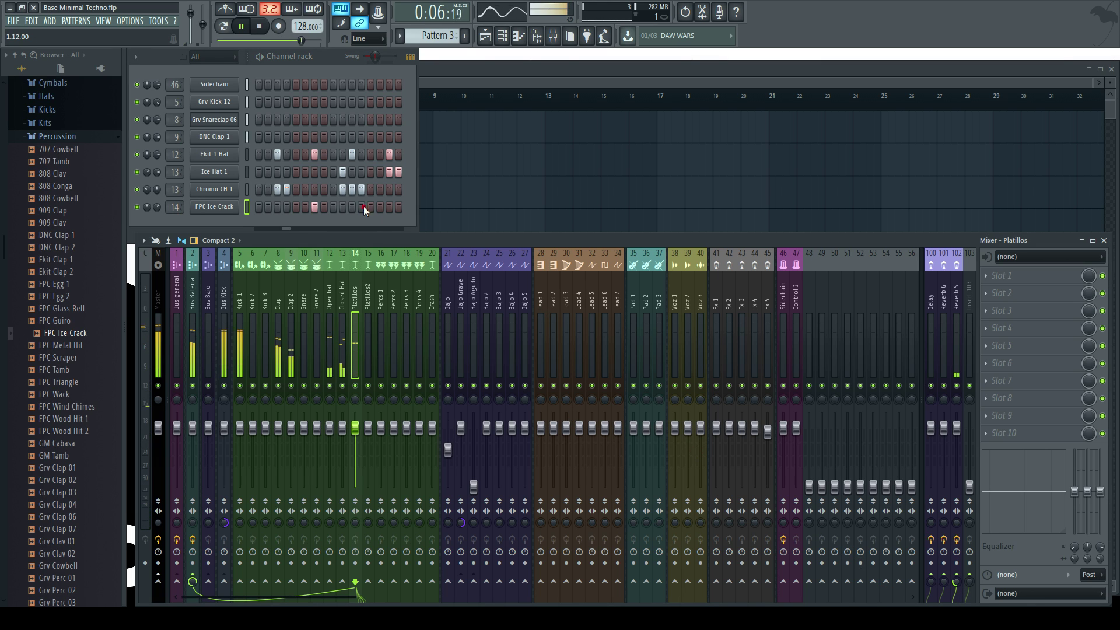
{"action": "left_click", "coordinate": [324, 207]}
{"action": "right_click", "coordinate": [323, 207]}
{"action": "left_click", "coordinate": [387, 207]}
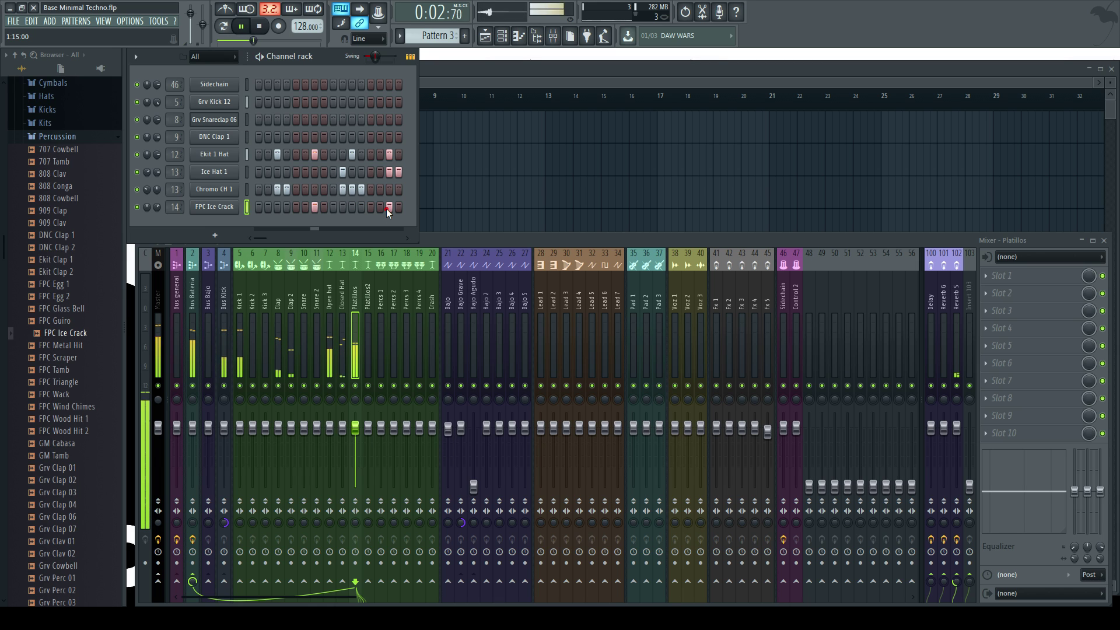
- Audition FPC Scraper and FPC Tamb, replace the FPC Ice Crack channel's sample with FPC Tamb and play the groove
{"action": "key", "text": "space"}
{"action": "left_click", "coordinate": [72, 348]}
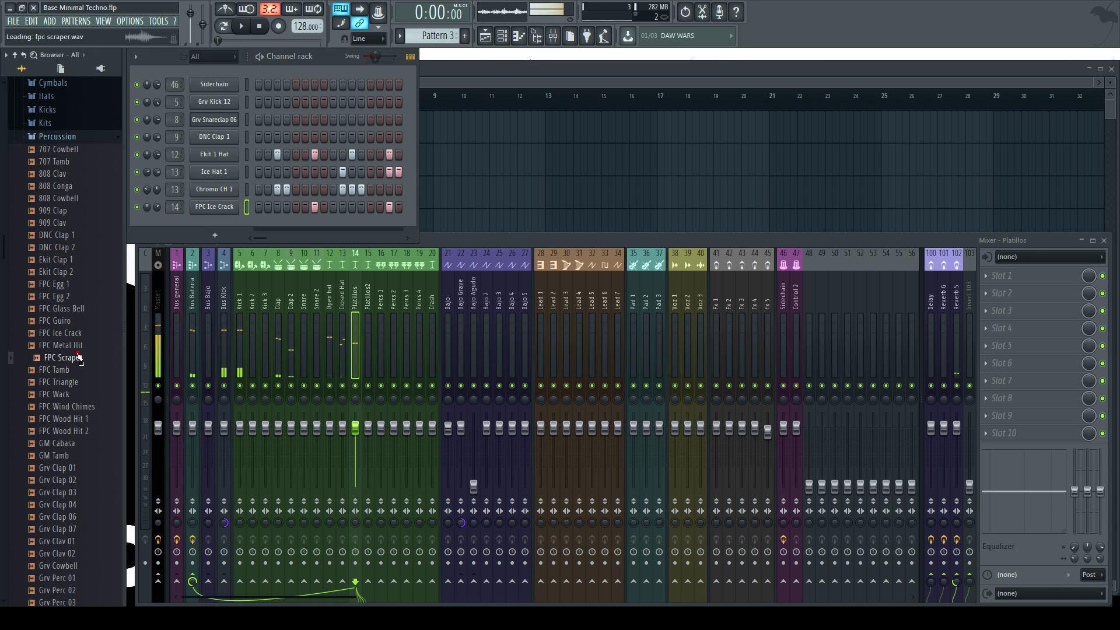
{"action": "left_click", "coordinate": [75, 372]}
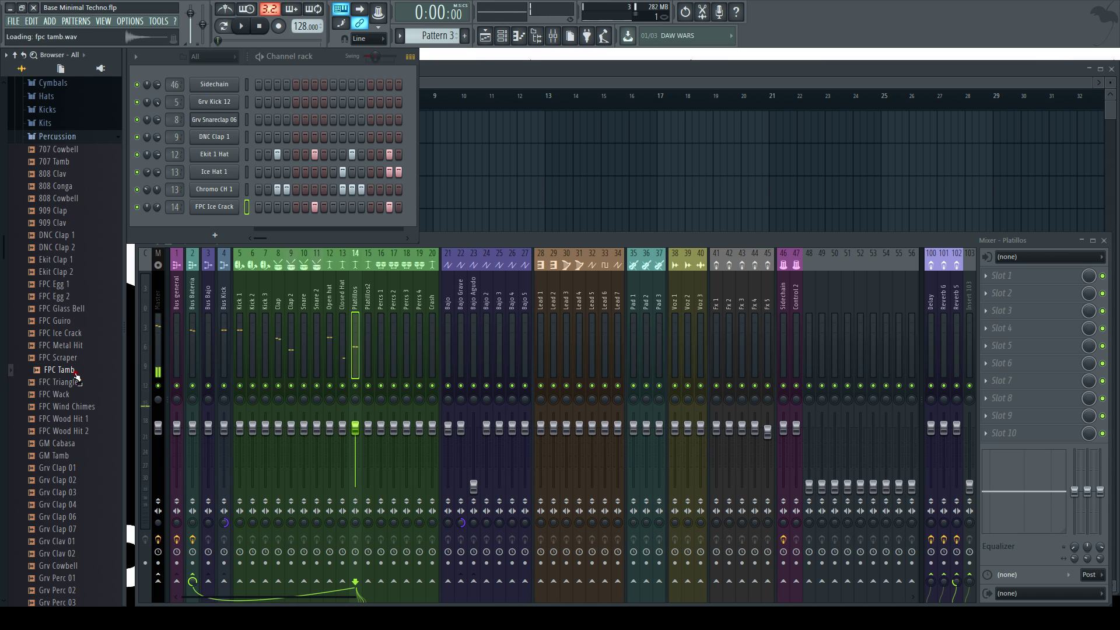
{"action": "left_click_drag", "start_coordinate": [65, 377], "coordinate": [220, 210]}
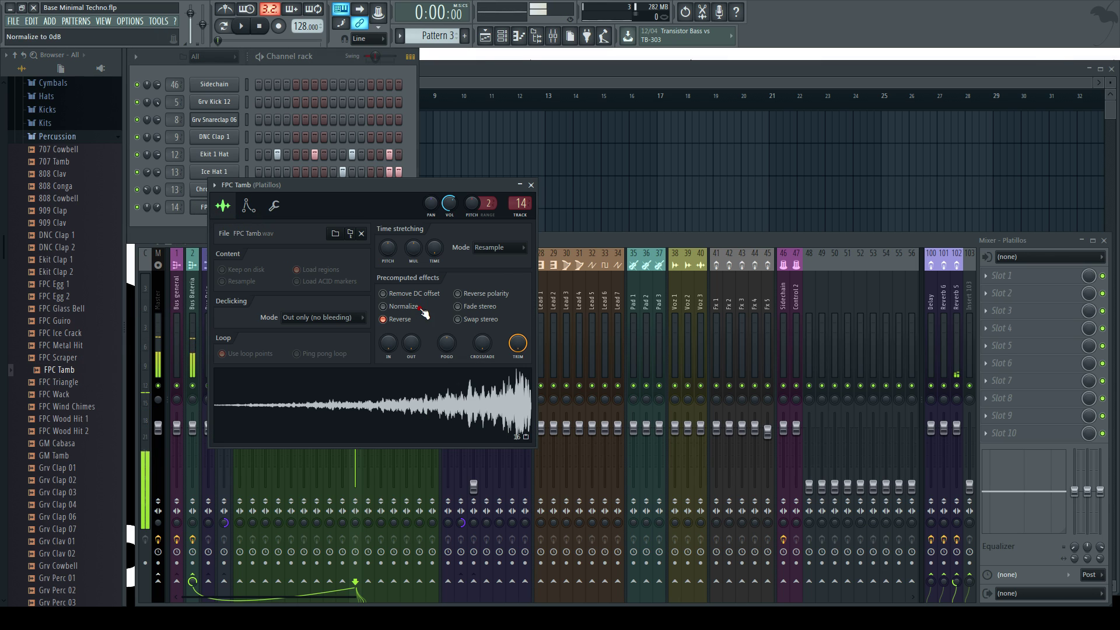
{"action": "left_click", "coordinate": [531, 185]}
{"action": "key", "text": "space"}
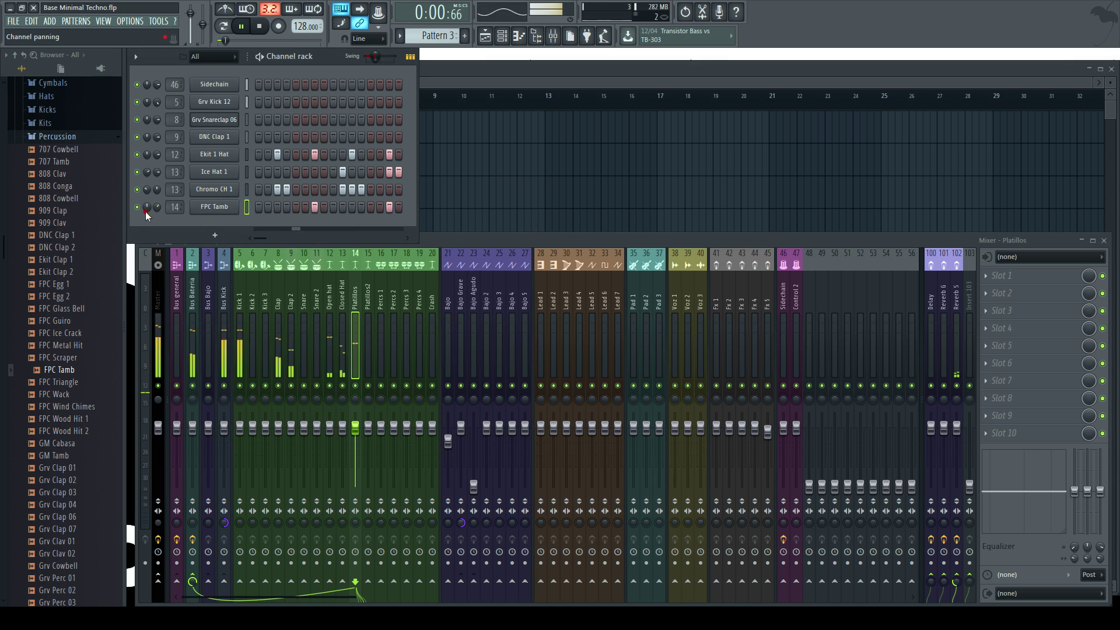
{"action": "key", "text": "space"}
- Normalize the reversed FPC Tamb sample, apply a full fade-in and a partial fade-out, and check it in playback
{"action": "left_click", "coordinate": [200, 207]}
{"action": "left_click", "coordinate": [77, 419]}
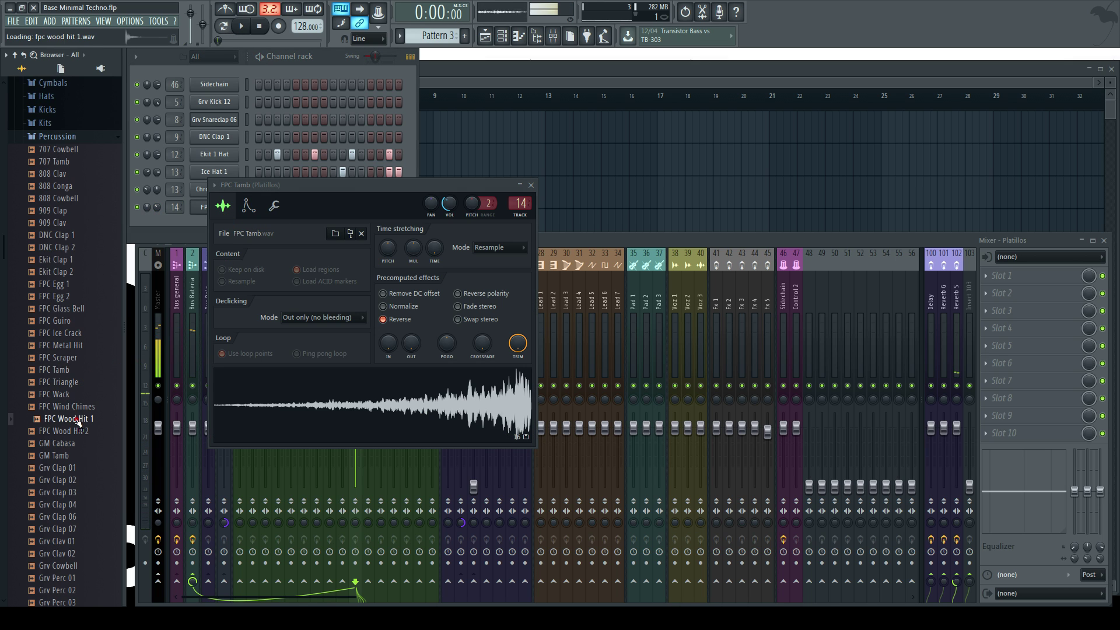
{"action": "left_click_drag", "start_coordinate": [393, 356], "coordinate": [412, 302]}
{"action": "key", "text": "q"}
{"action": "left_click", "coordinate": [390, 309]}
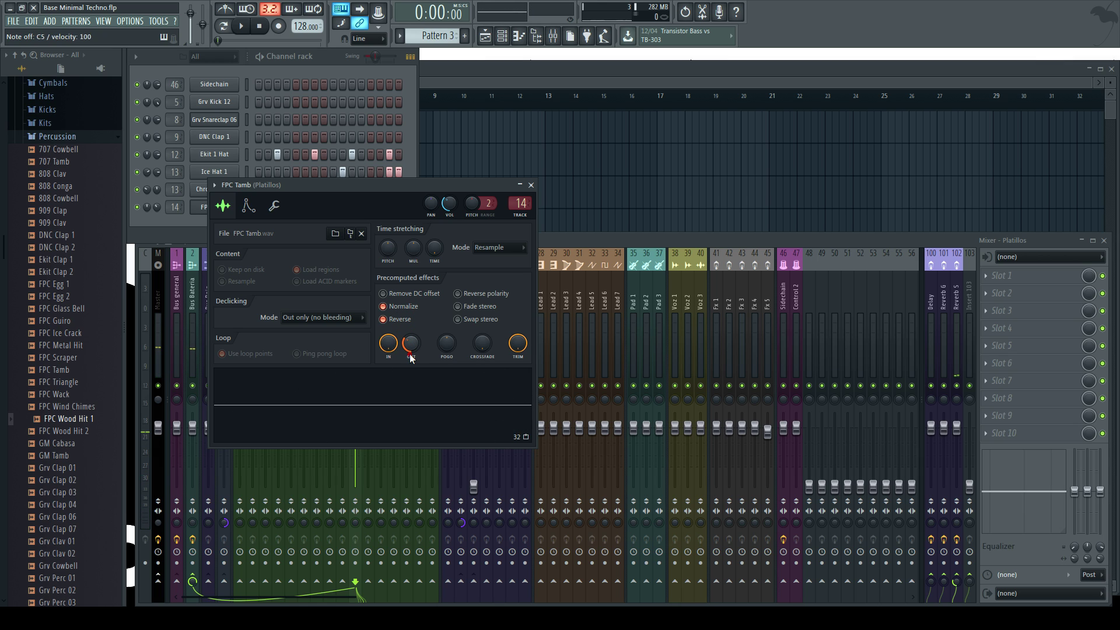
{"action": "mouse_move", "coordinate": [412, 344]}
{"action": "left_mouse_down"}
{"action": "mouse_move", "coordinate": [412, 354]}
{"action": "mouse_move", "coordinate": [413, 345]}
{"action": "left_mouse_up"}
{"action": "key", "text": "space"}
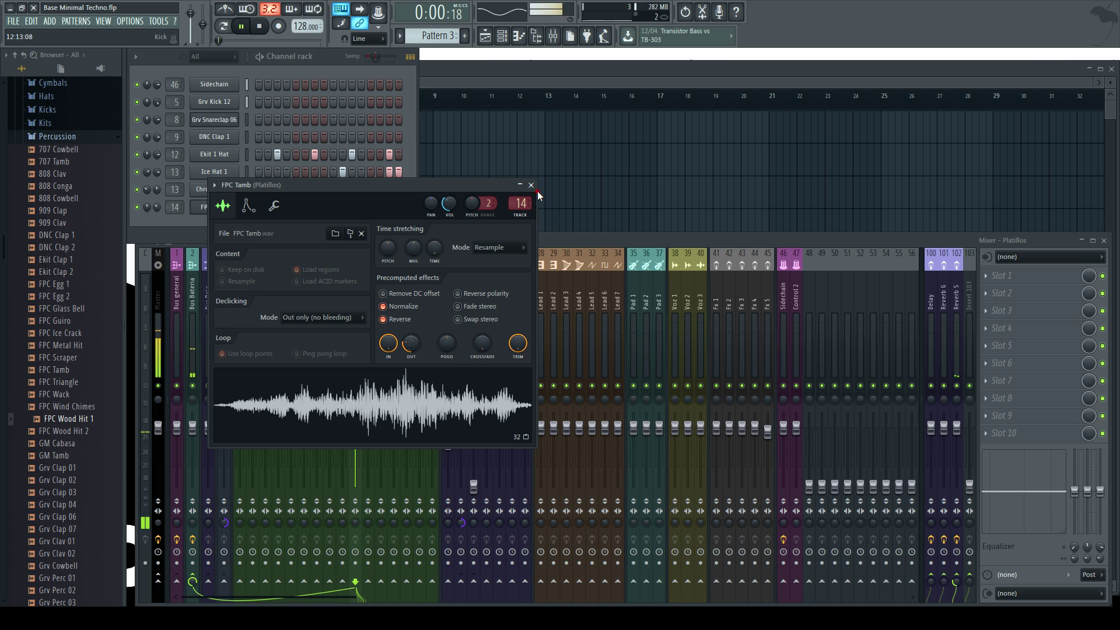
{"action": "left_click", "coordinate": [531, 185]}
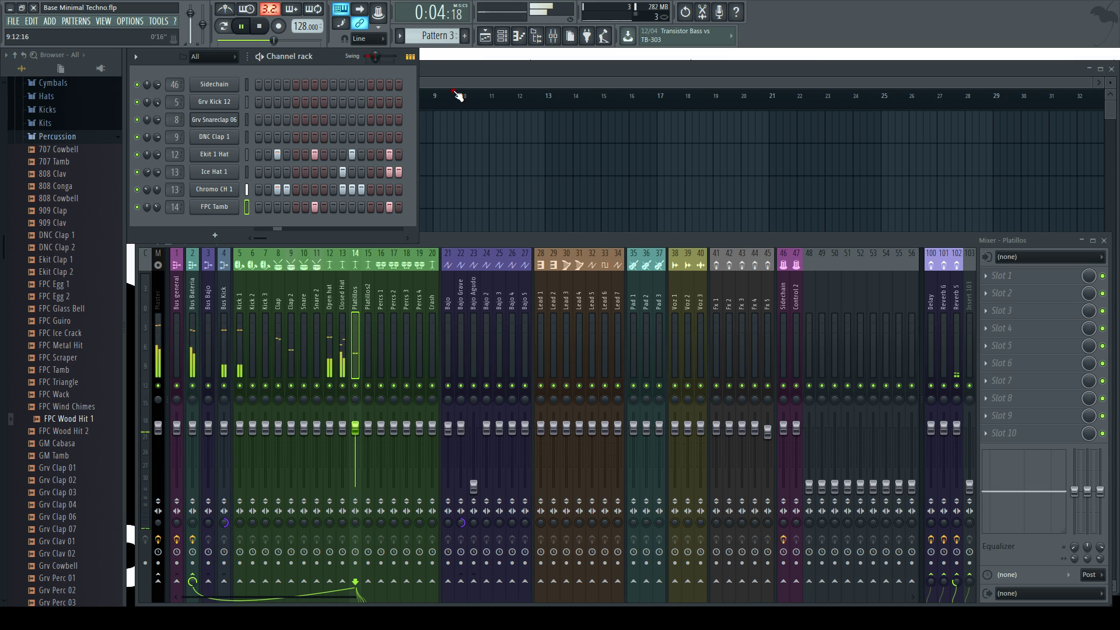
- Stop playback, bring the playlist forward and collapse the Percussion and Packs folders in the browser
{"action": "left_click", "coordinate": [464, 100]}
{"action": "key", "text": "space"}
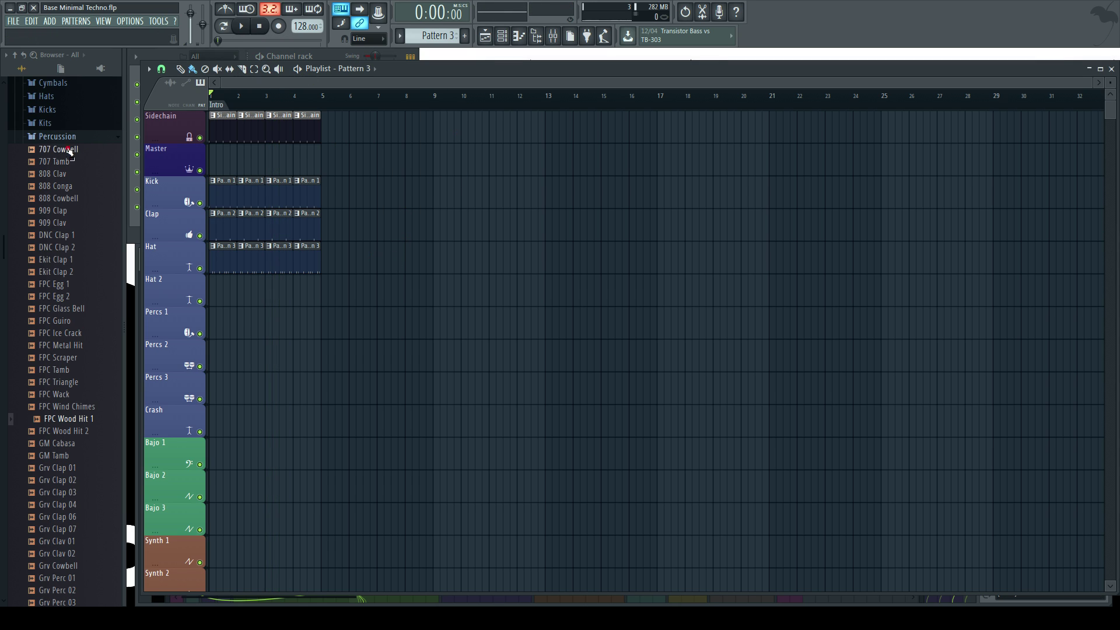
{"action": "left_click", "coordinate": [57, 137]}
{"action": "left_click", "coordinate": [32, 300]}
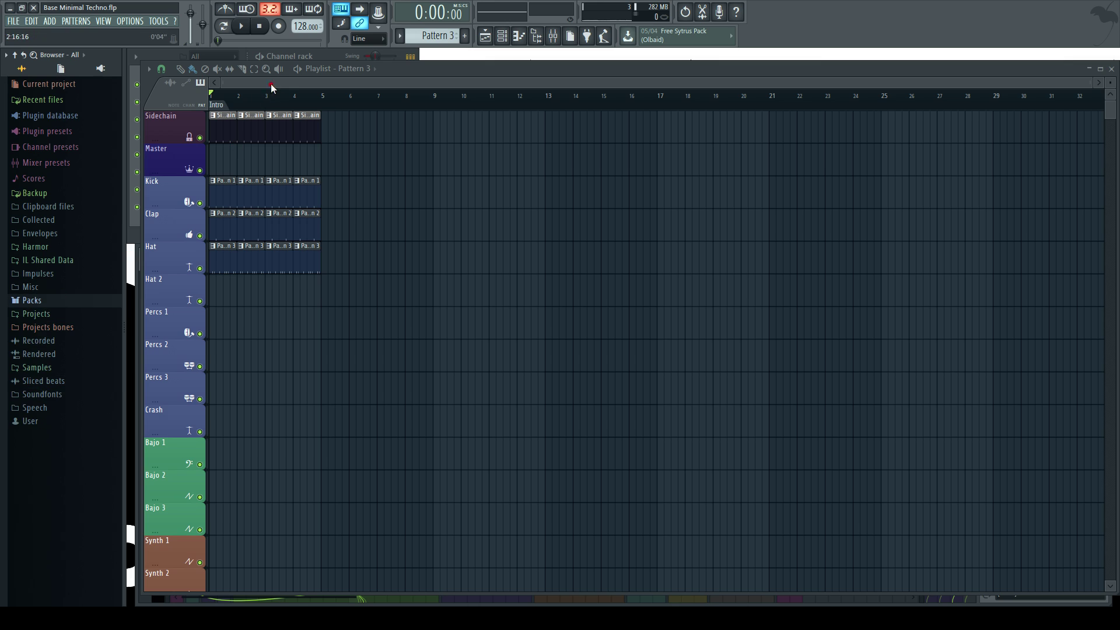
- Switch to Pattern 4 and insert a 3x Osc channel above FPC Tamb
{"action": "left_click", "coordinate": [134, 54]}
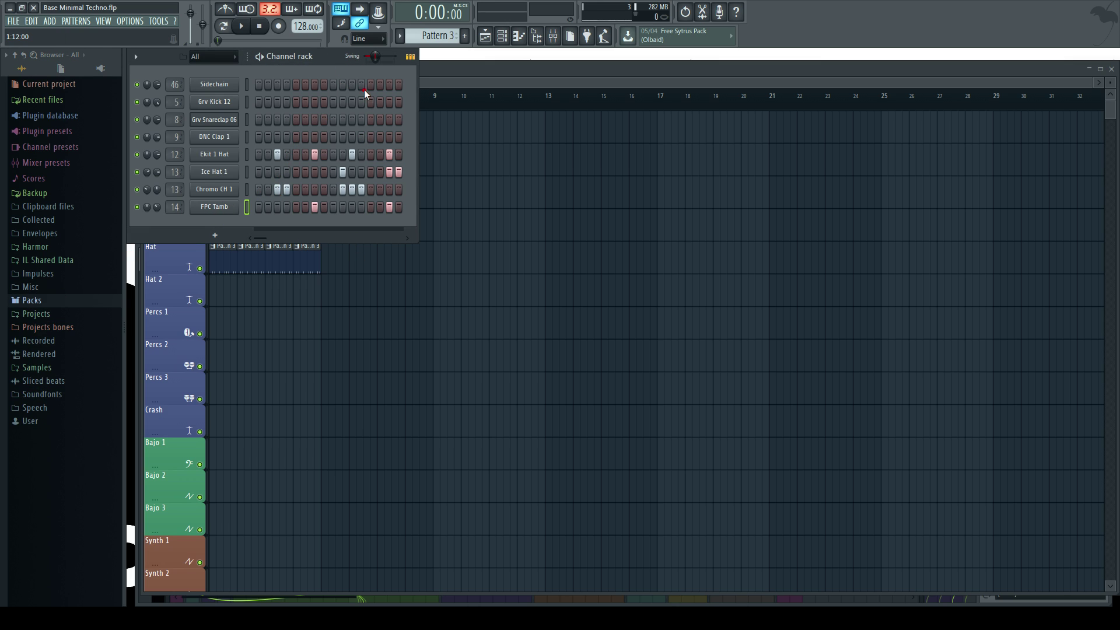
{"action": "key", "text": "F4"}
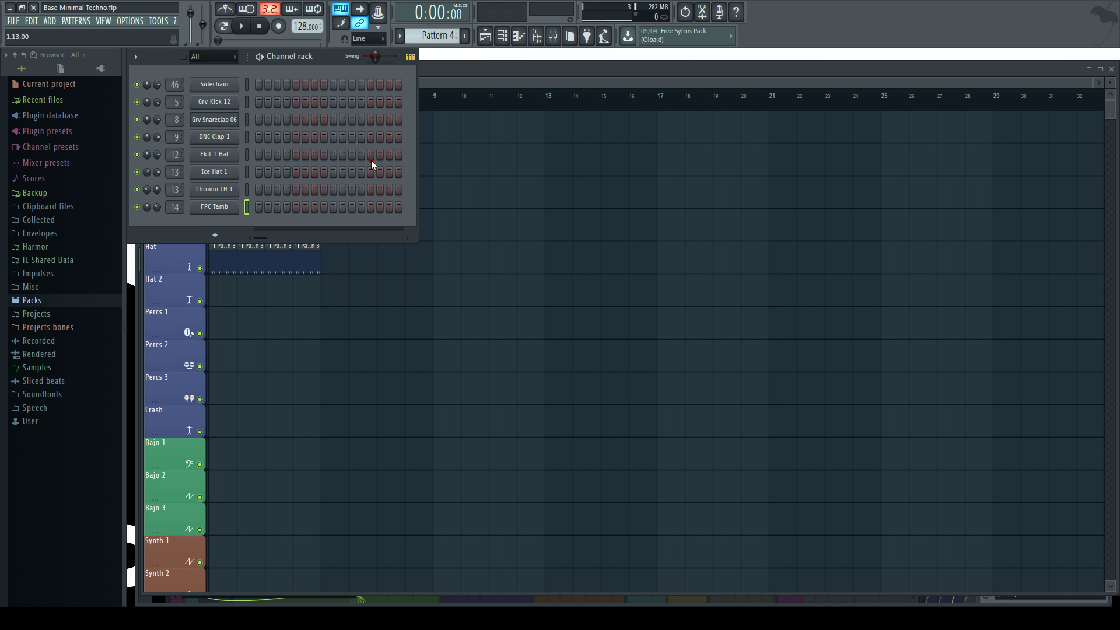
{"action": "right_click", "coordinate": [202, 208]}
{"action": "mouse_move", "coordinate": [288, 285]}
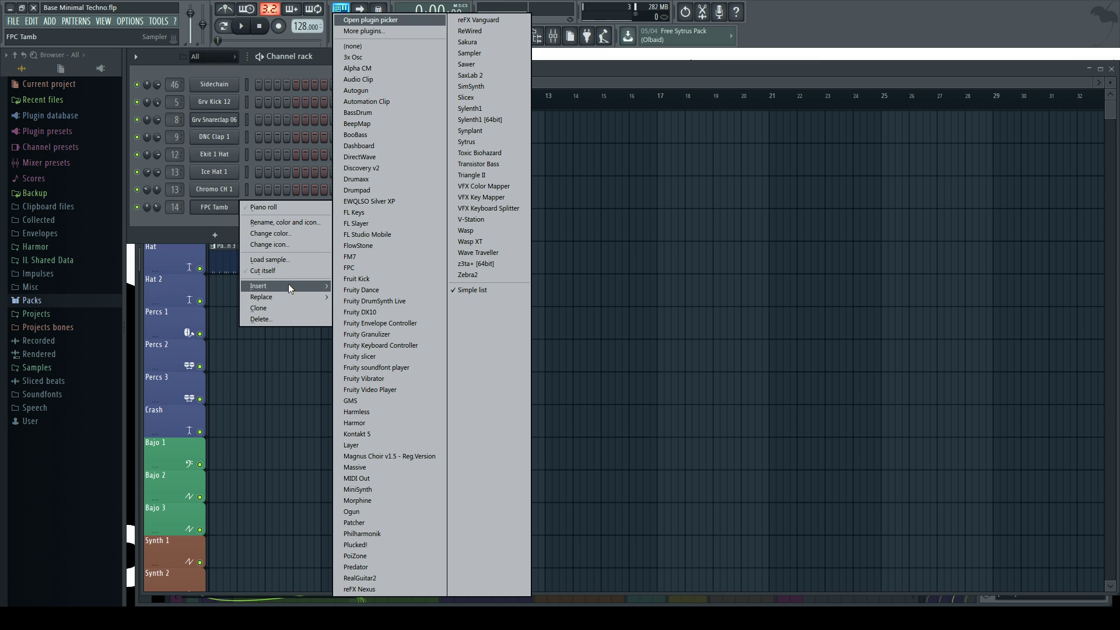
{"action": "left_click", "coordinate": [367, 58]}
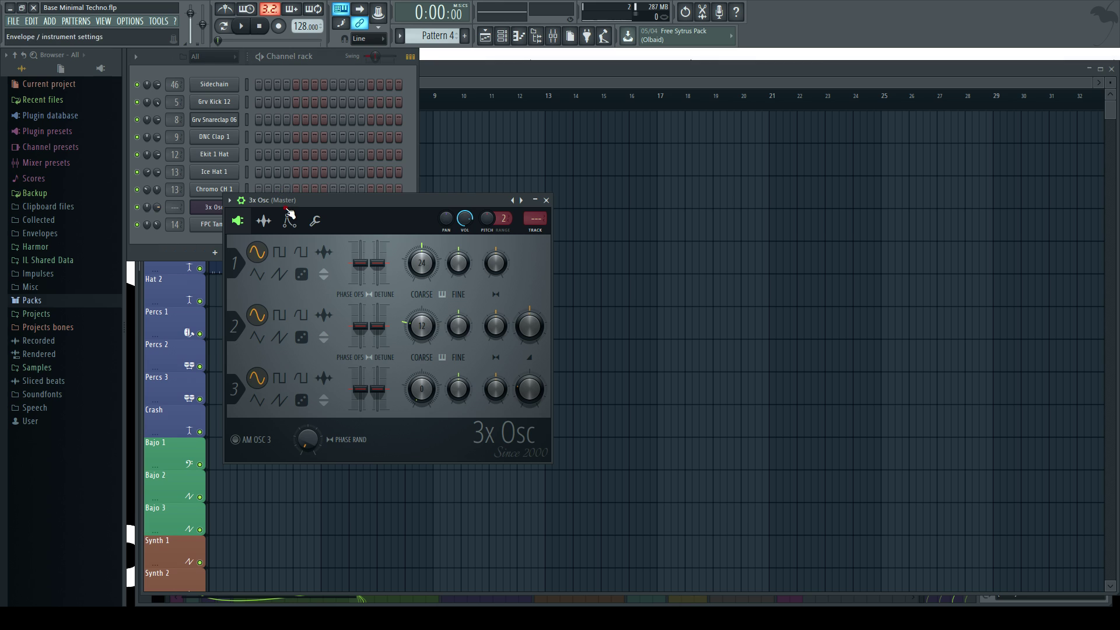
{"action": "left_click_drag", "start_coordinate": [473, 94], "coordinate": [488, 66]}
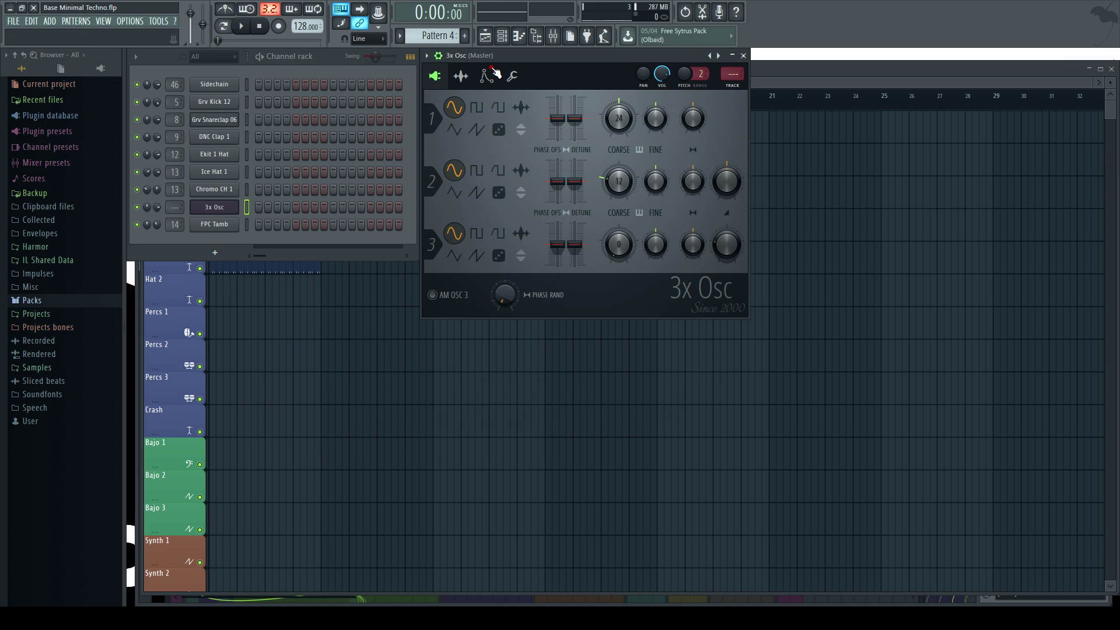
- Program 3x Osc on steps 3, 7, 11 and 15 and route it to mixer track 21 (Bajo)
{"action": "left_click", "coordinate": [277, 209]}
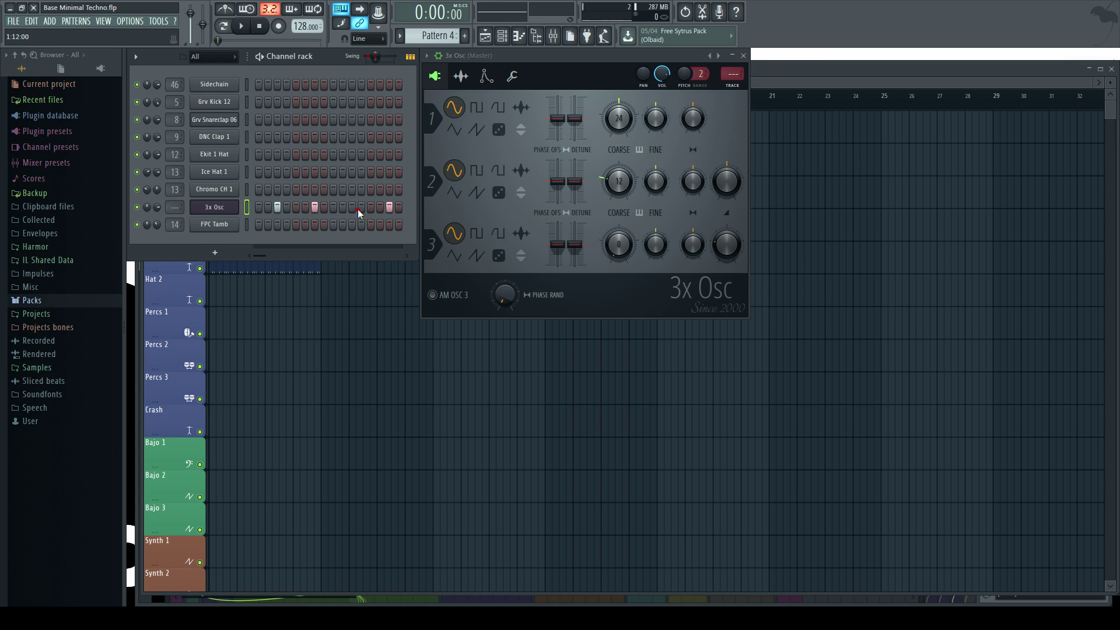
{"action": "key", "text": "z"}
{"action": "left_click_drag", "start_coordinate": [171, 207], "coordinate": [195, 108]}
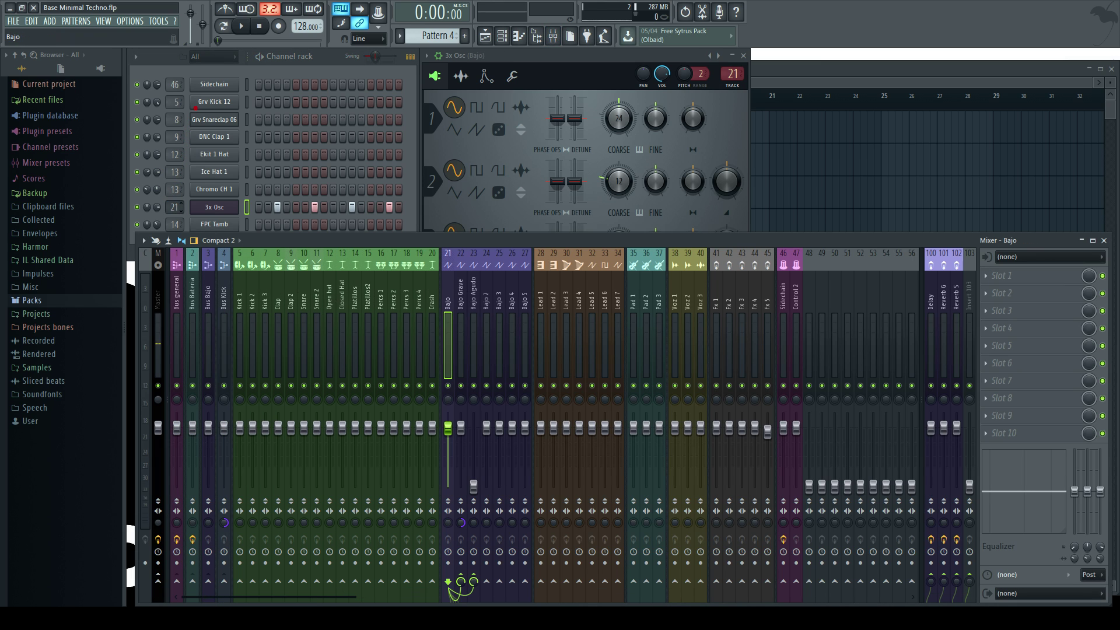
{"action": "key", "text": "Escape"}
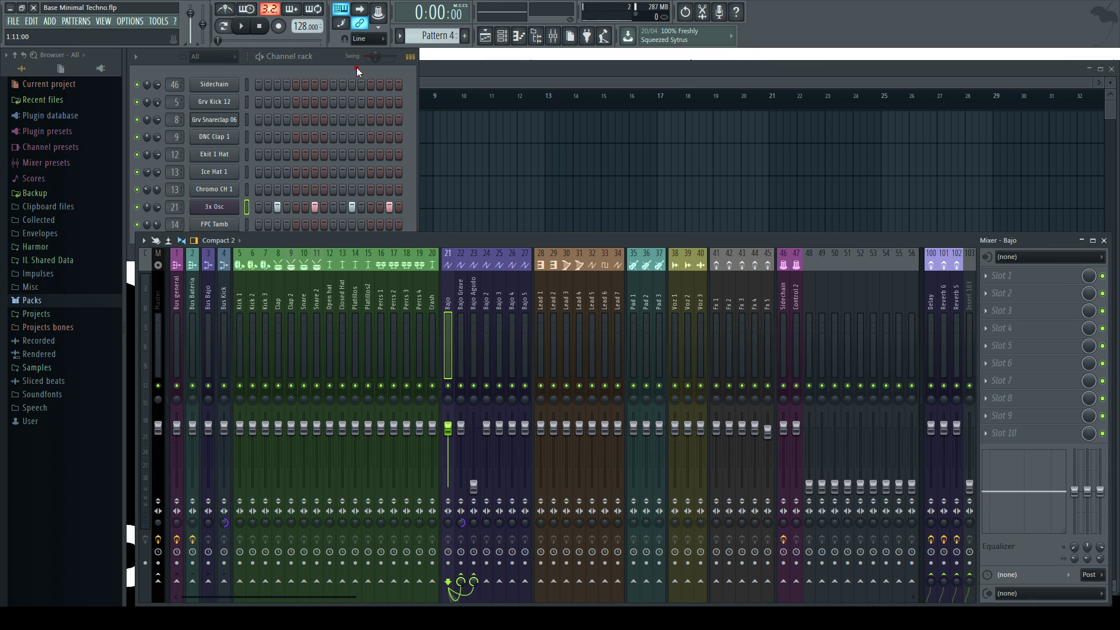
{"action": "left_click", "coordinate": [324, 56]}
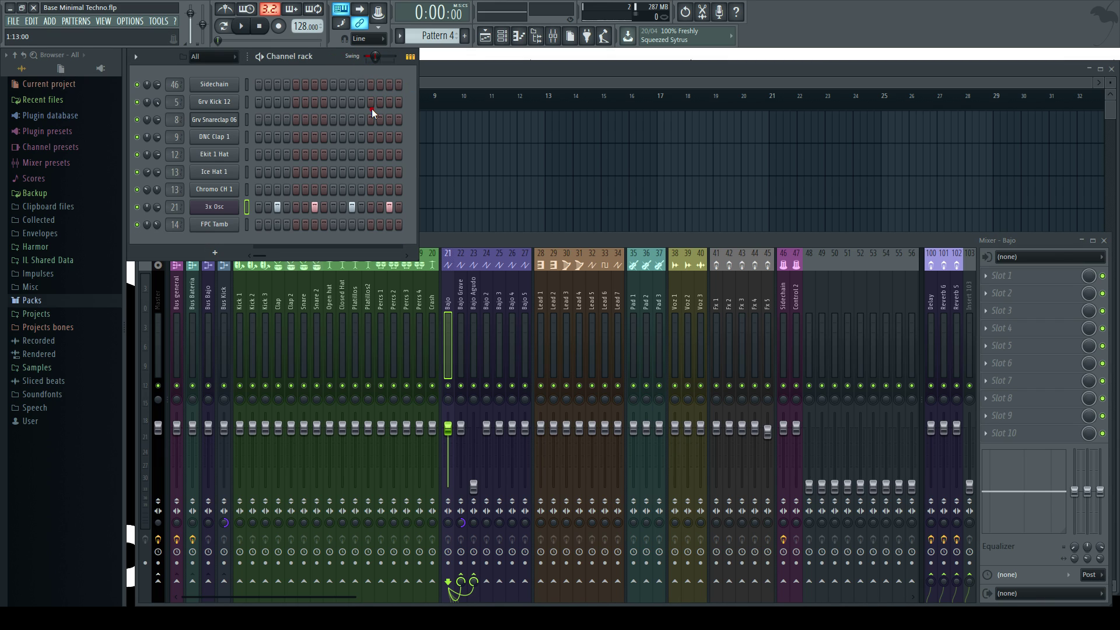
- Link the 3x Osc channel volume to Peak ctrl - Peak with the inverted mapping formula 1-Input, and start playback
{"action": "right_click", "coordinate": [159, 209]}
{"action": "left_click", "coordinate": [191, 308]}
{"action": "left_click", "coordinate": [559, 280]}
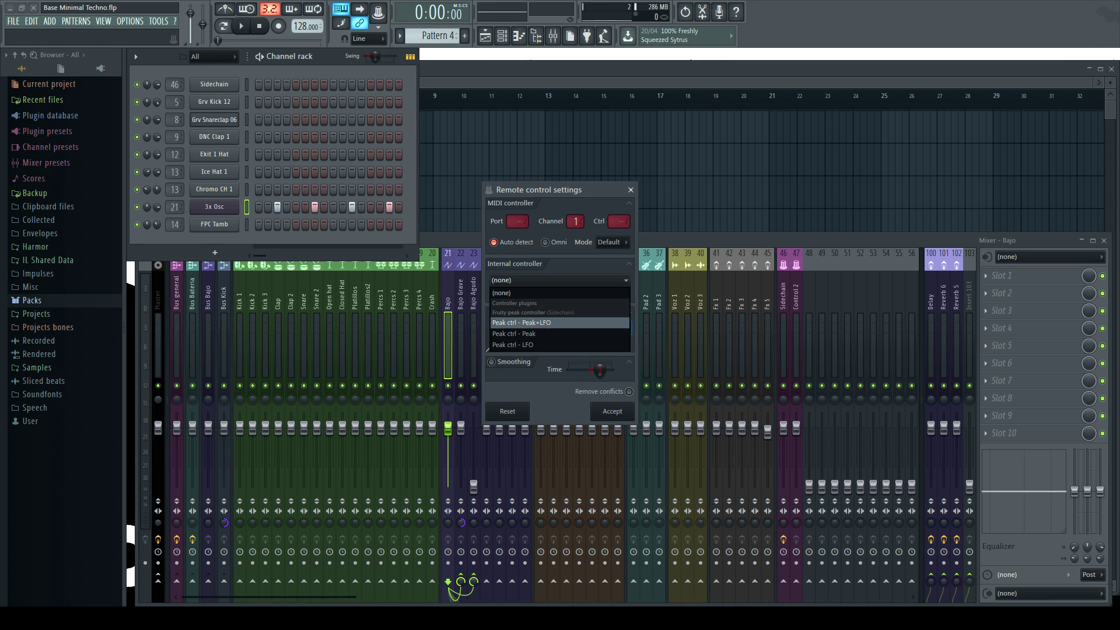
{"action": "left_click", "coordinate": [542, 333]}
{"action": "left_click", "coordinate": [534, 315]}
{"action": "left_click", "coordinate": [563, 366]}
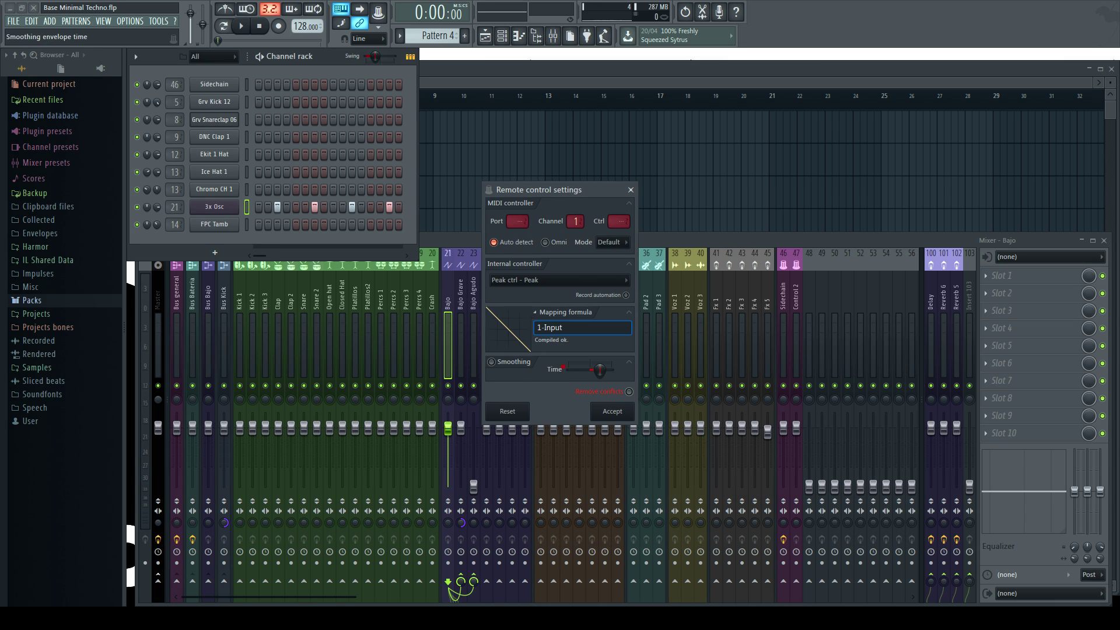
{"action": "left_click", "coordinate": [615, 408]}
{"action": "key", "text": "space"}
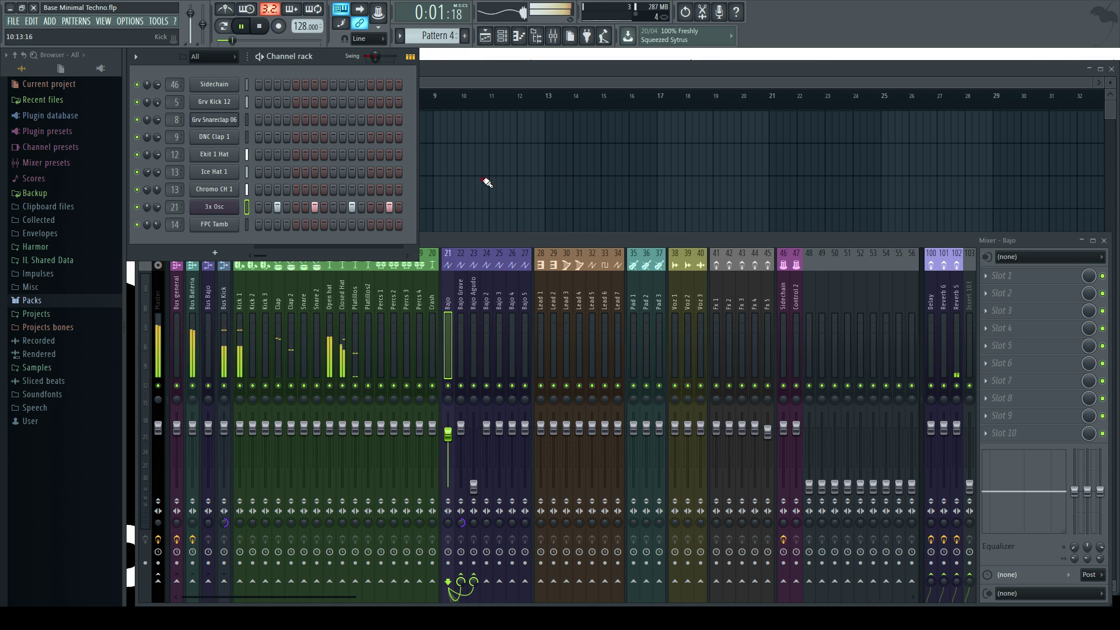
- Place Pattern 4 four times on the Bajo 1 playlist track, covering bars 1 to 4
{"action": "left_click", "coordinate": [487, 180]}
{"action": "scroll", "coordinate": [308, 265], "scroll_direction": "down", "scroll_amount": 2}
{"action": "mouse_move", "coordinate": [228, 358]}
{"action": "left_mouse_down"}
{"action": "mouse_move", "coordinate": [266, 357]}
{"action": "mouse_move", "coordinate": [307, 298]}
{"action": "left_mouse_up"}
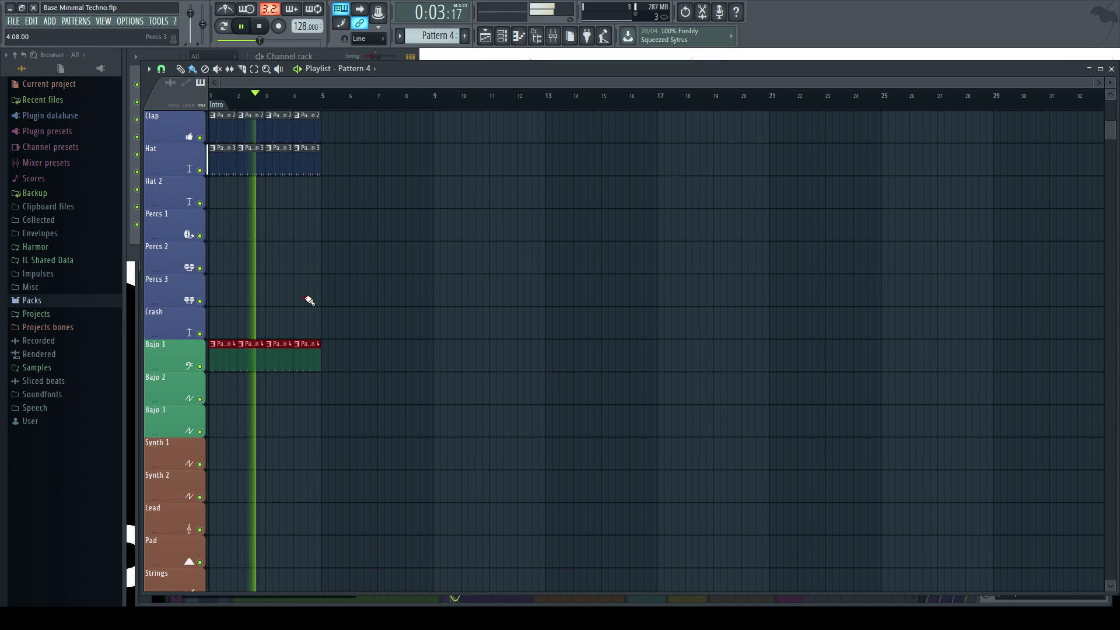
{"action": "scroll", "coordinate": [285, 115], "scroll_direction": "up", "scroll_amount": 3}
{"action": "left_click_drag", "start_coordinate": [277, 82], "coordinate": [256, 82]}
{"action": "key", "text": "space"}
- Set 3x Osc oscillator 2 to square and oscillator 3 to triangle, 12 semitones down, and raise oscillator 2's detune slightly
{"action": "left_click", "coordinate": [322, 58]}
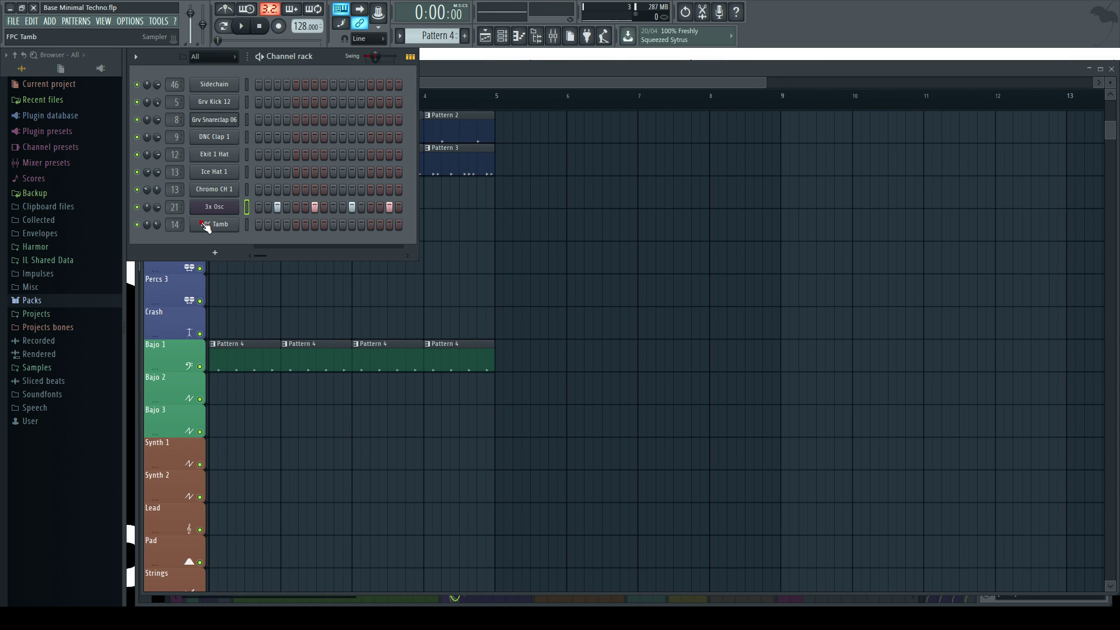
{"action": "left_click", "coordinate": [214, 208]}
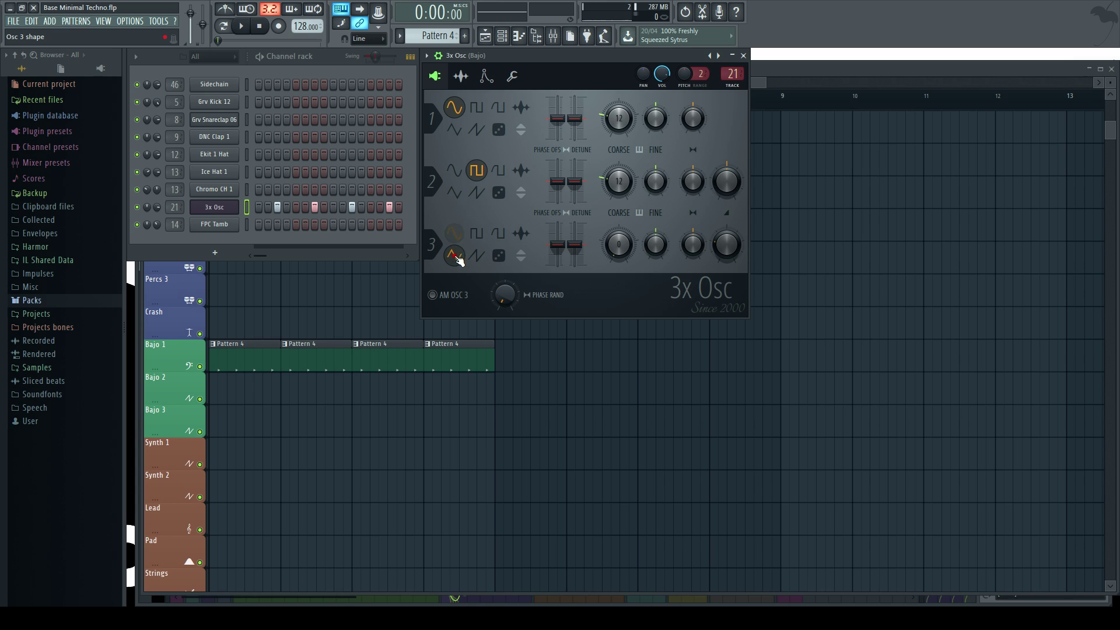
{"action": "key", "text": "q"}
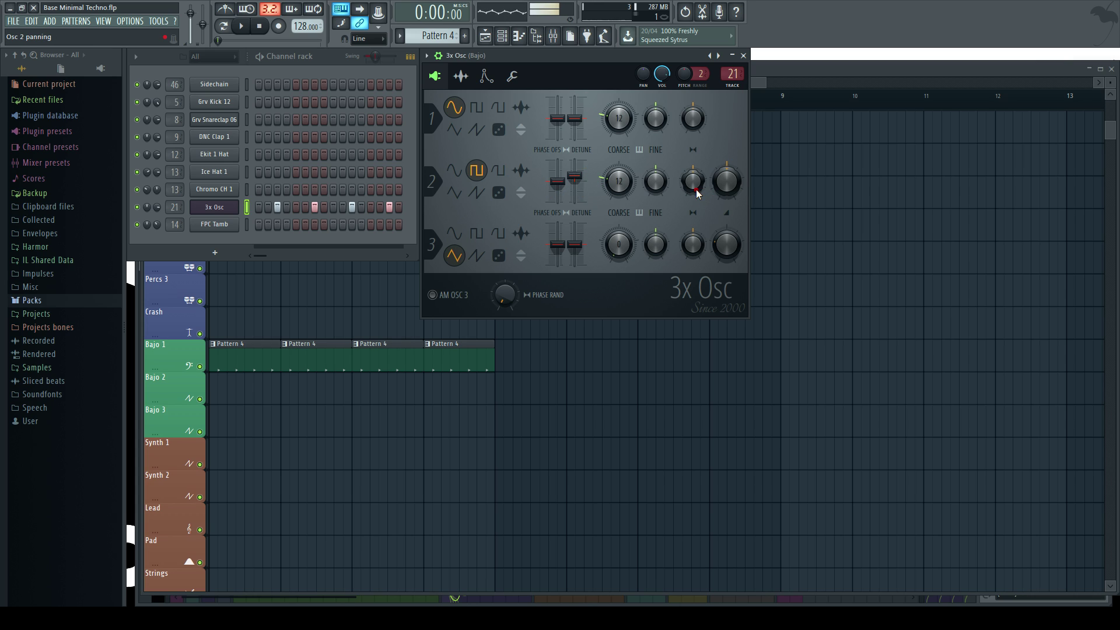
{"action": "key", "text": "z"}
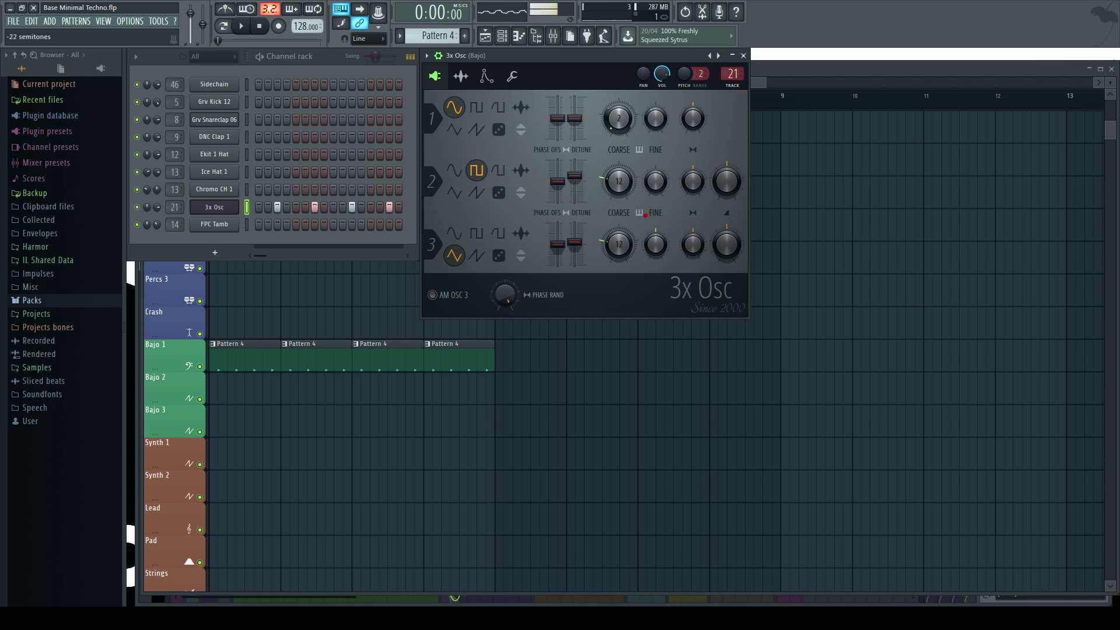
- Set the coarse pitch of oscillators 1 and 2 to 0, adjust the detune of oscillators 1 and 3, and test the bass
{"action": "left_click_drag", "start_coordinate": [622, 122], "coordinate": [622, 147]}
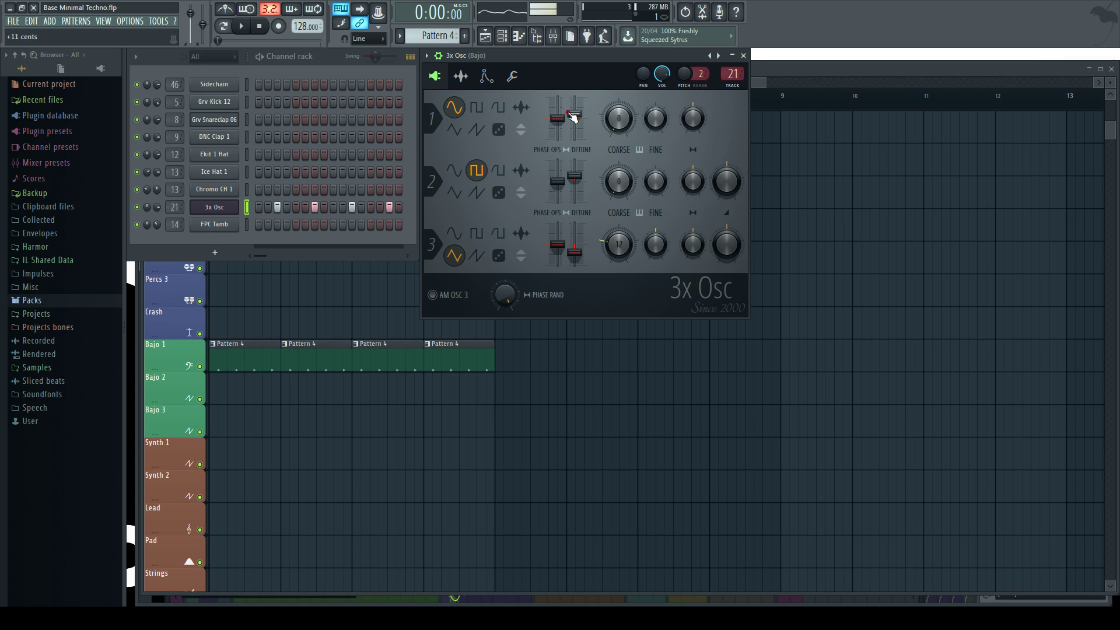
{"action": "key", "text": "z"}
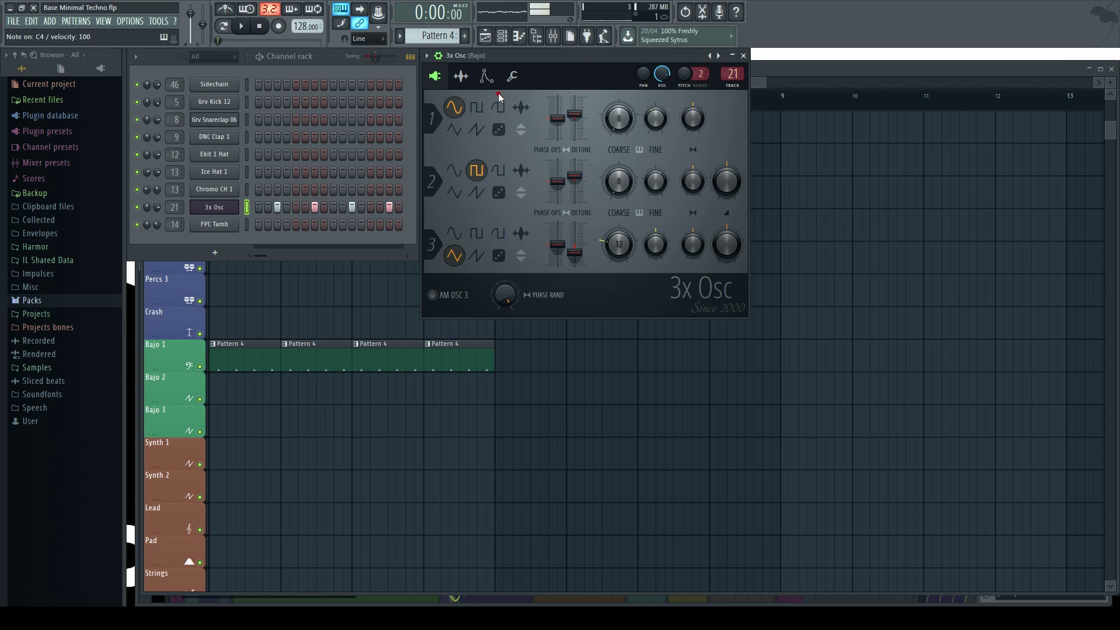
{"action": "key", "text": "space"}
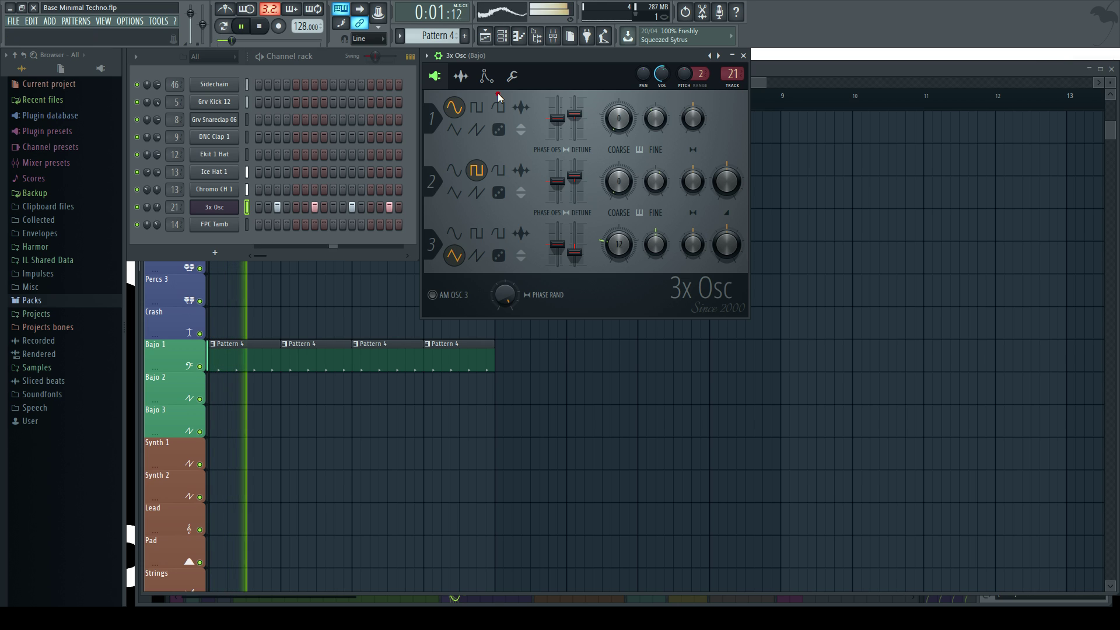
{"action": "key", "text": "space"}
- Enable the 3x Osc volume envelope with no attack, hold or sustain and a short release, and test it in playback
{"action": "left_click", "coordinate": [486, 76]}
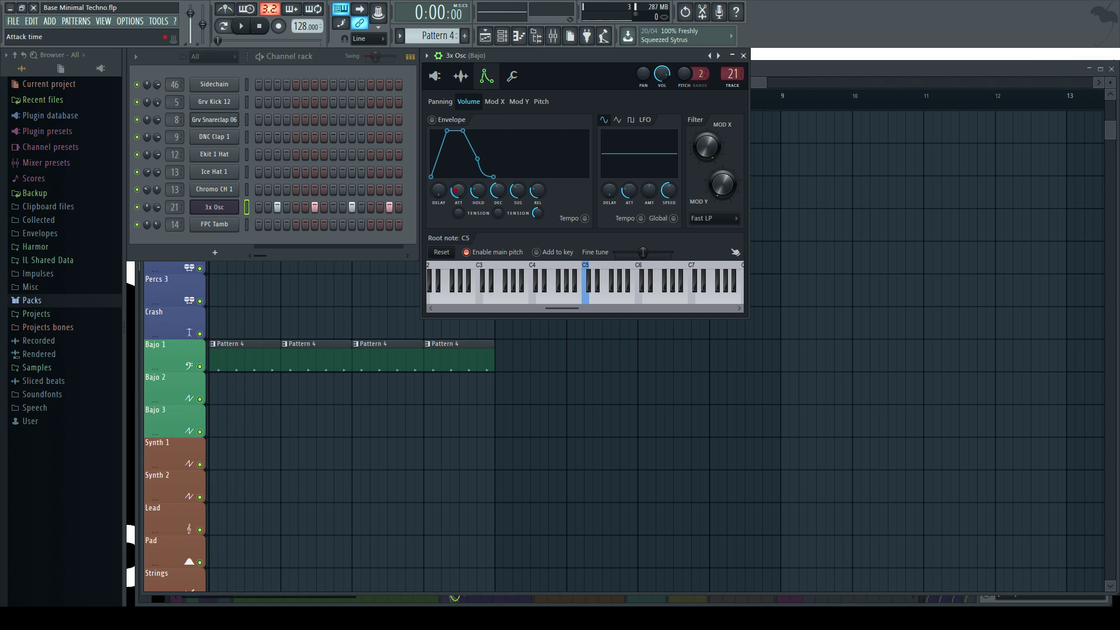
{"action": "left_click_drag", "start_coordinate": [458, 190], "coordinate": [453, 198]}
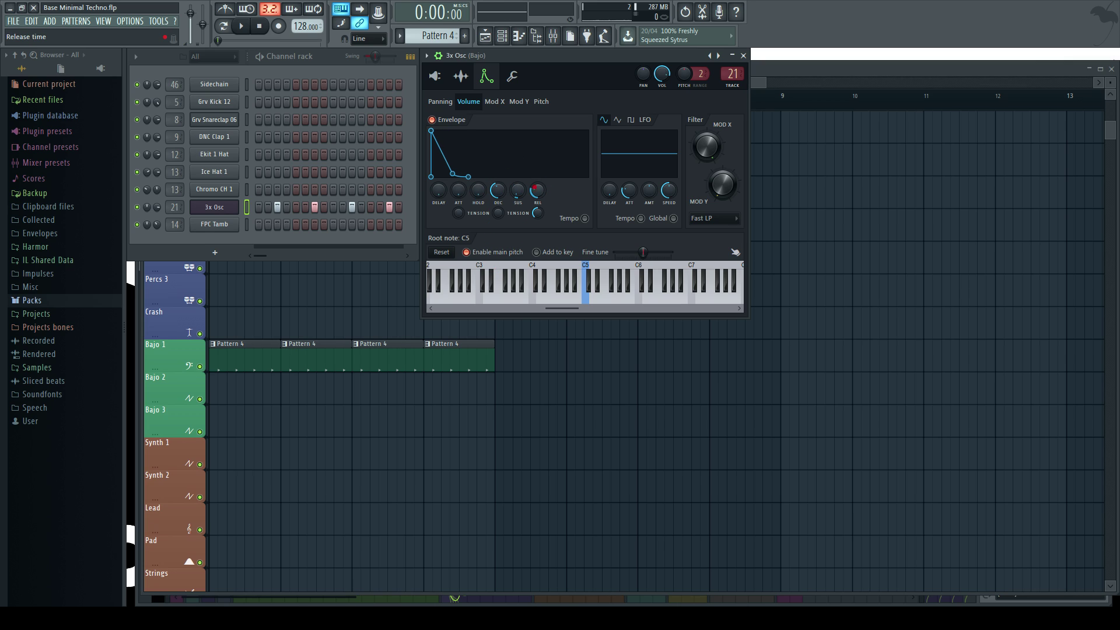
{"action": "key", "text": "space"}
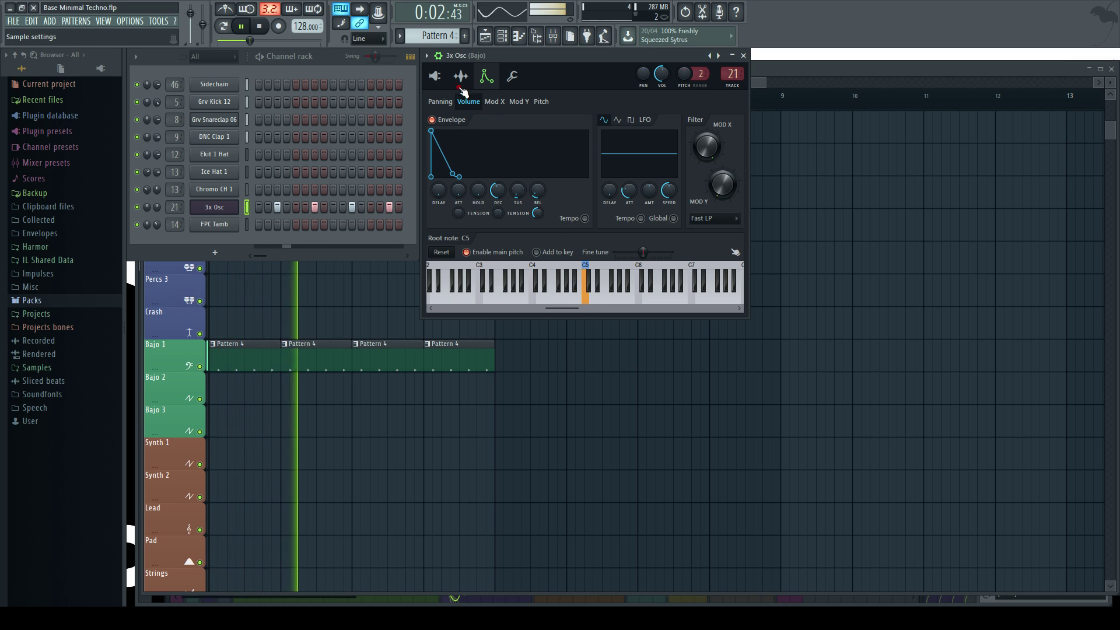
{"action": "key", "text": "space"}
- Open the 3x Osc notes of Pattern 4 in the piano roll and lengthen the first C5 note to half a beat
{"action": "right_click", "coordinate": [234, 205]}
{"action": "left_click", "coordinate": [274, 209]}
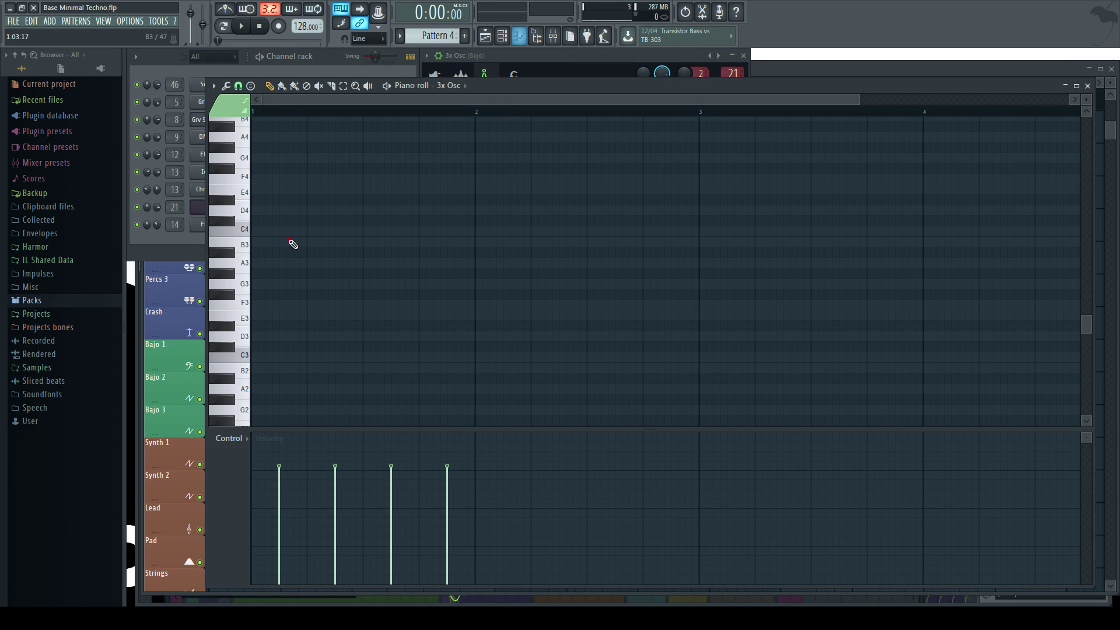
{"action": "scroll", "coordinate": [292, 188], "scroll_direction": "up", "scroll_amount": 1}
{"action": "scroll", "coordinate": [290, 189], "scroll_direction": "up", "scroll_amount": 4}
{"action": "scroll", "coordinate": [291, 201], "scroll_direction": "down", "scroll_amount": 3}
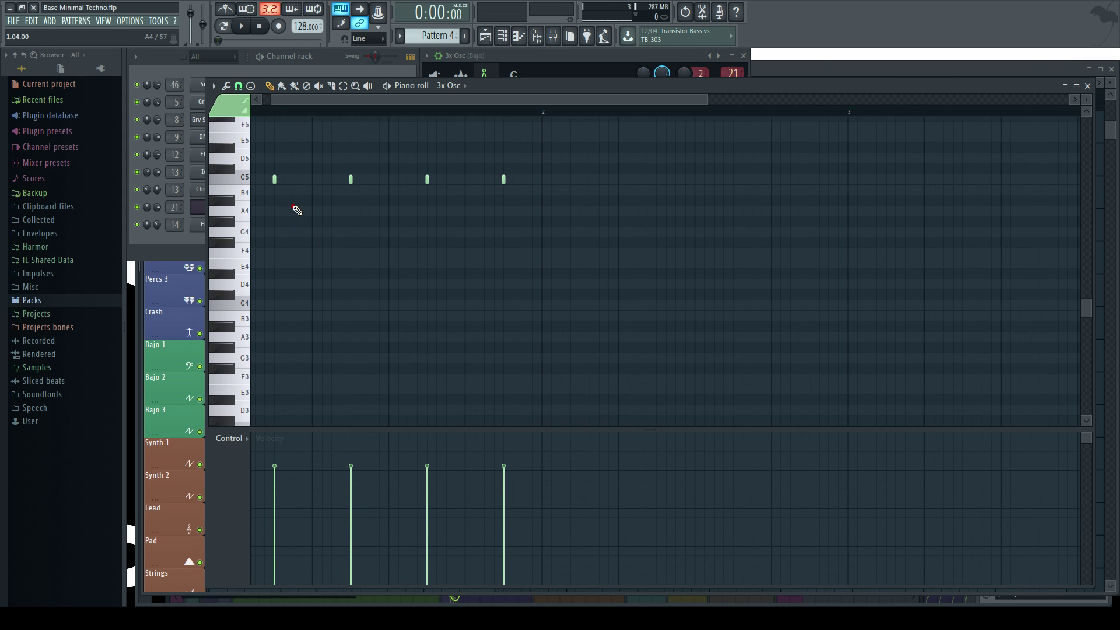
{"action": "scroll", "coordinate": [293, 204], "scroll_direction": "up", "scroll_amount": 3}
{"action": "left_click_drag", "start_coordinate": [336, 102], "coordinate": [312, 101]}
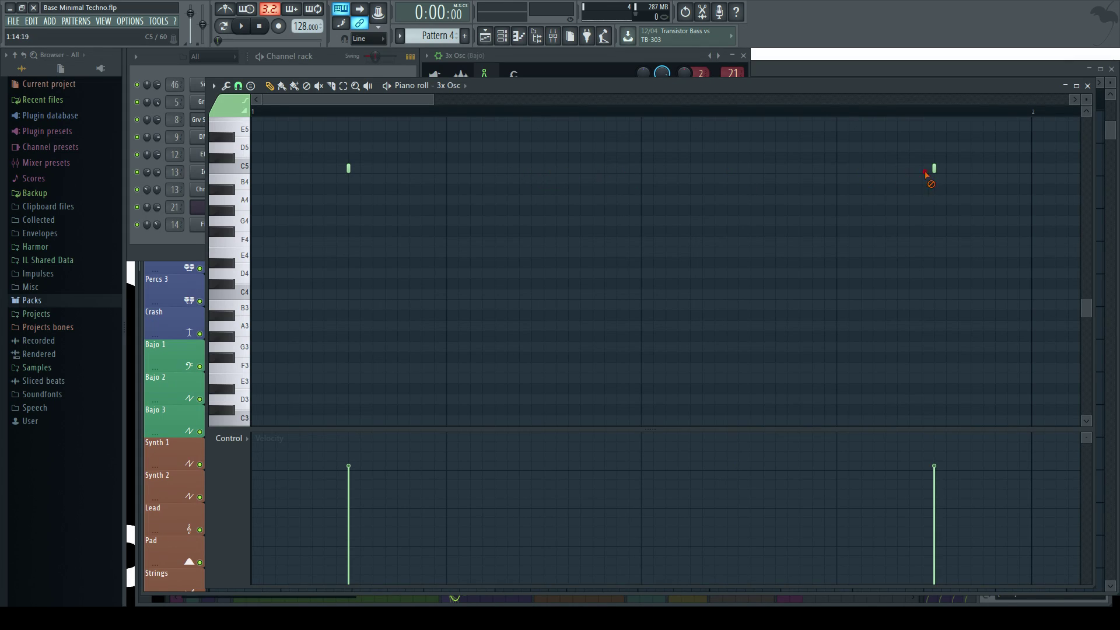
{"action": "left_click_drag", "start_coordinate": [349, 169], "coordinate": [439, 172]}
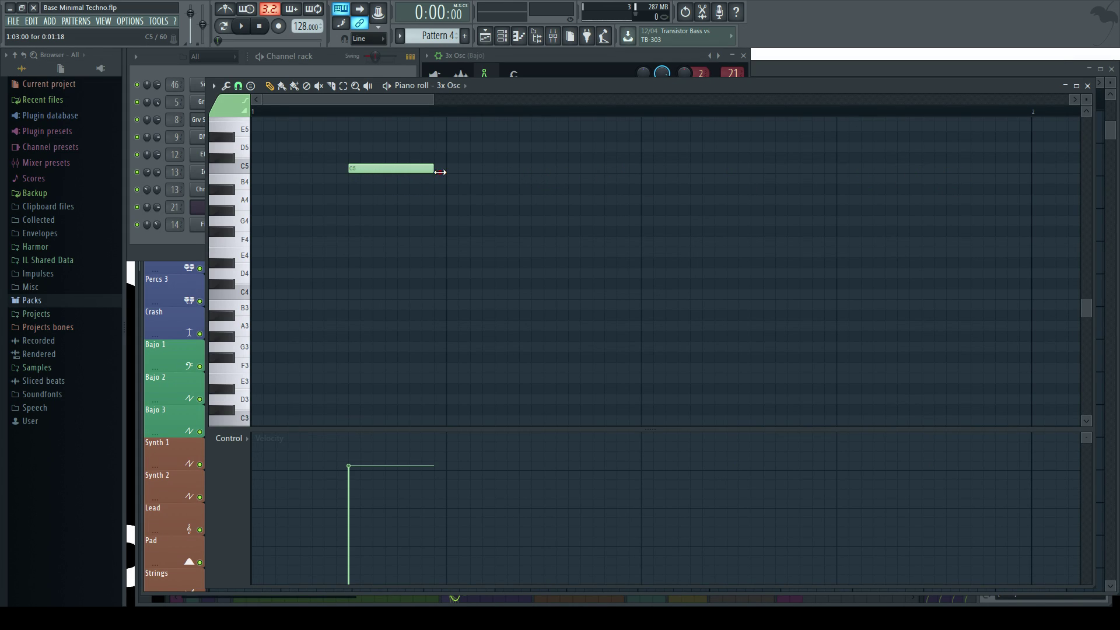
- Add half-beat C5 notes on the remaining three offbeats of bar 1
{"action": "left_click", "coordinate": [542, 170]}
{"action": "scroll", "coordinate": [544, 181], "scroll_direction": "down", "scroll_amount": 2}
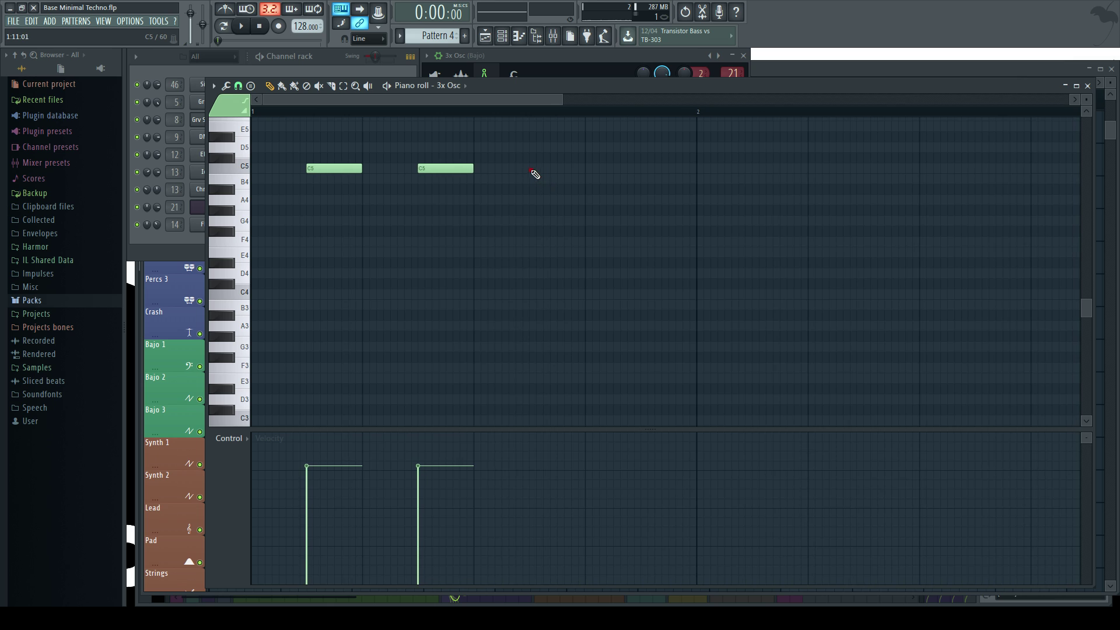
{"action": "scroll", "coordinate": [496, 174], "scroll_direction": "down", "scroll_amount": 1}
{"action": "scroll", "coordinate": [478, 174], "scroll_direction": "down", "scroll_amount": 1}
{"action": "left_click", "coordinate": [454, 170]}
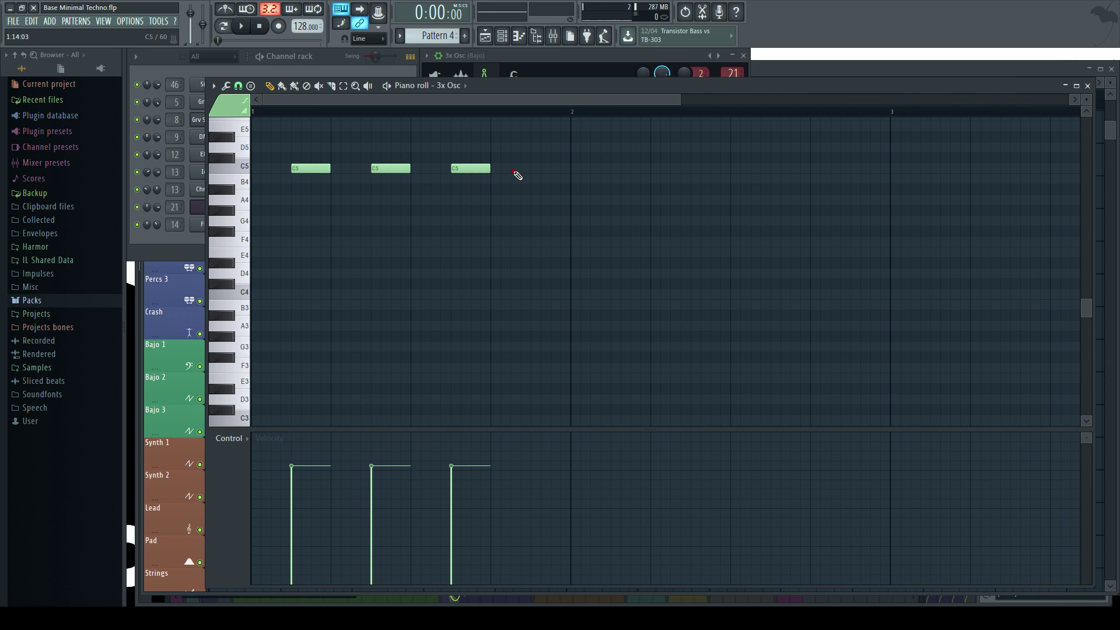
{"action": "left_click", "coordinate": [532, 170]}
- Transpose all four bass notes down to A3 during playback and close the piano roll
{"action": "key", "text": "space"}
{"action": "left_click_drag", "start_coordinate": [610, 217], "coordinate": [316, 154]}
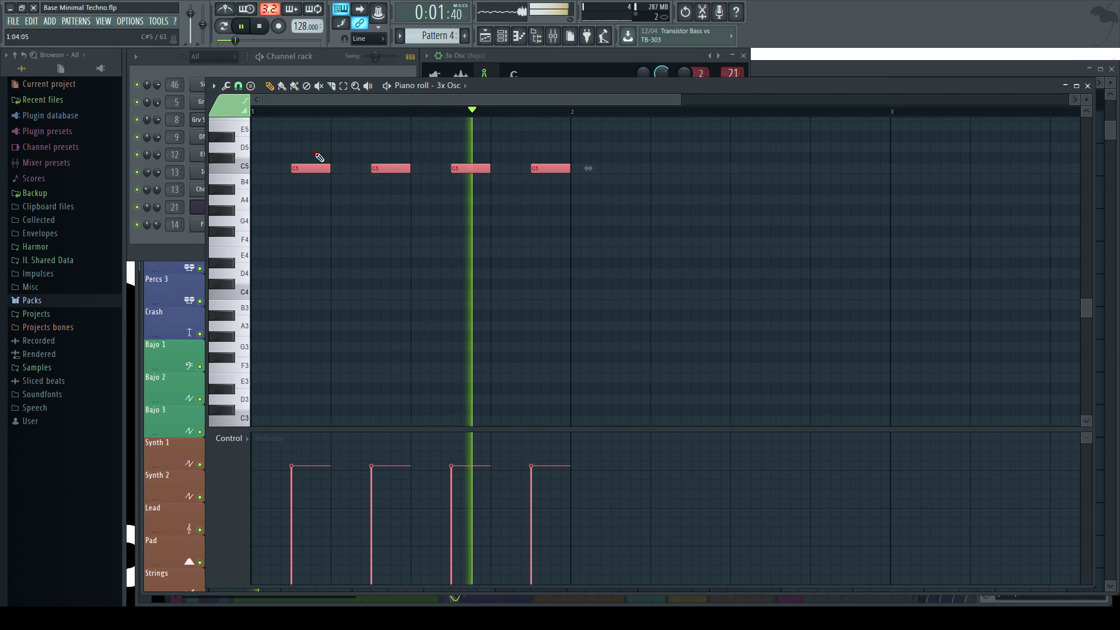
{"action": "key", "text": "Down"}
{"action": "key", "text": "Down"}
{"action": "key", "text": "Down"}
{"action": "key", "text": "ctrl+Down"}
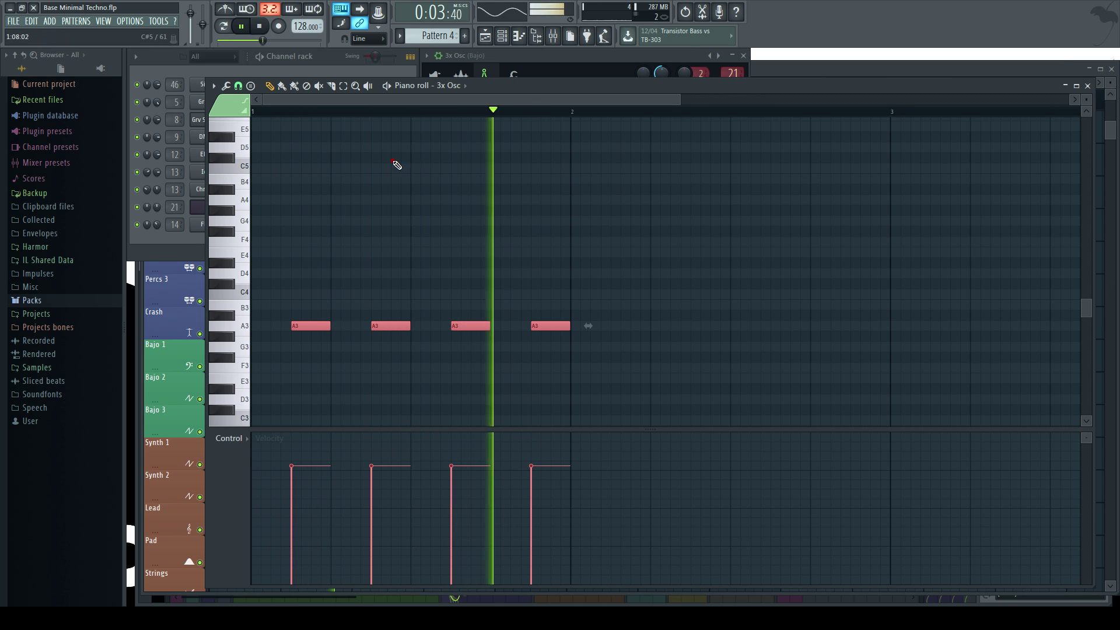
{"action": "left_click", "coordinate": [1087, 85]}
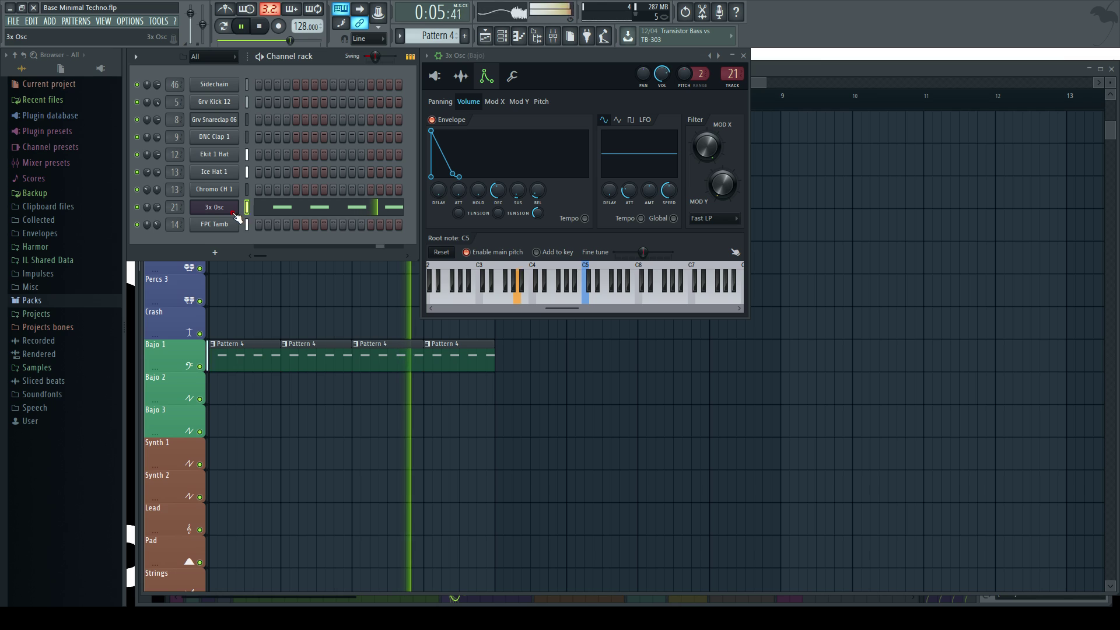
- Set the 3x Osc filter type to SVF LPx2 on its Mod X page and switch playback to pattern mode
{"action": "key", "text": "space"}
{"action": "left_click", "coordinate": [496, 102]}
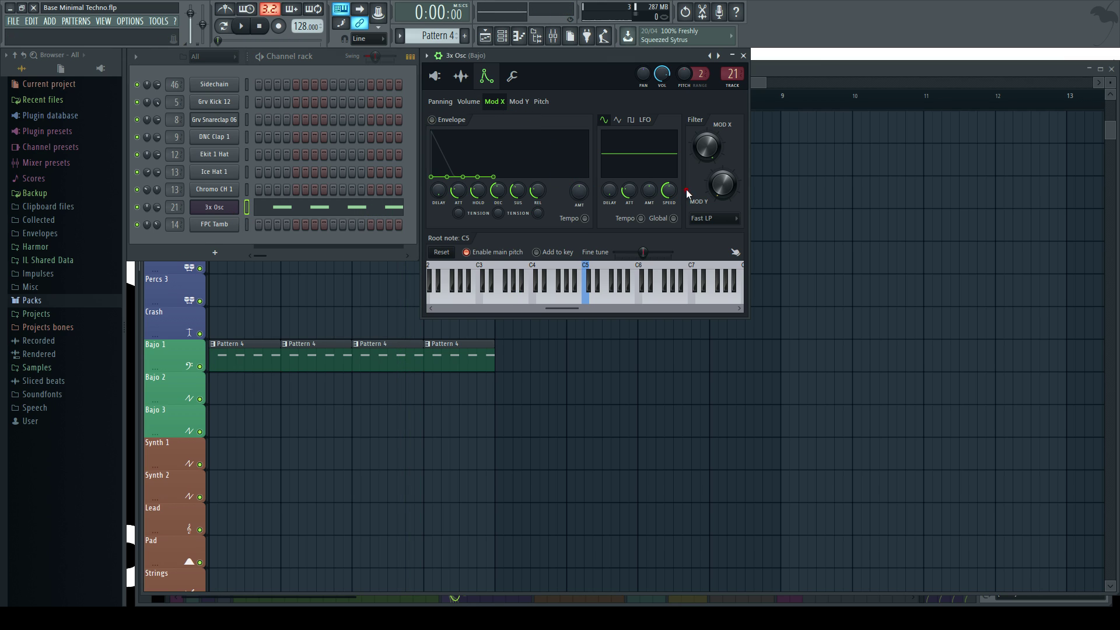
{"action": "left_click", "coordinate": [712, 219]}
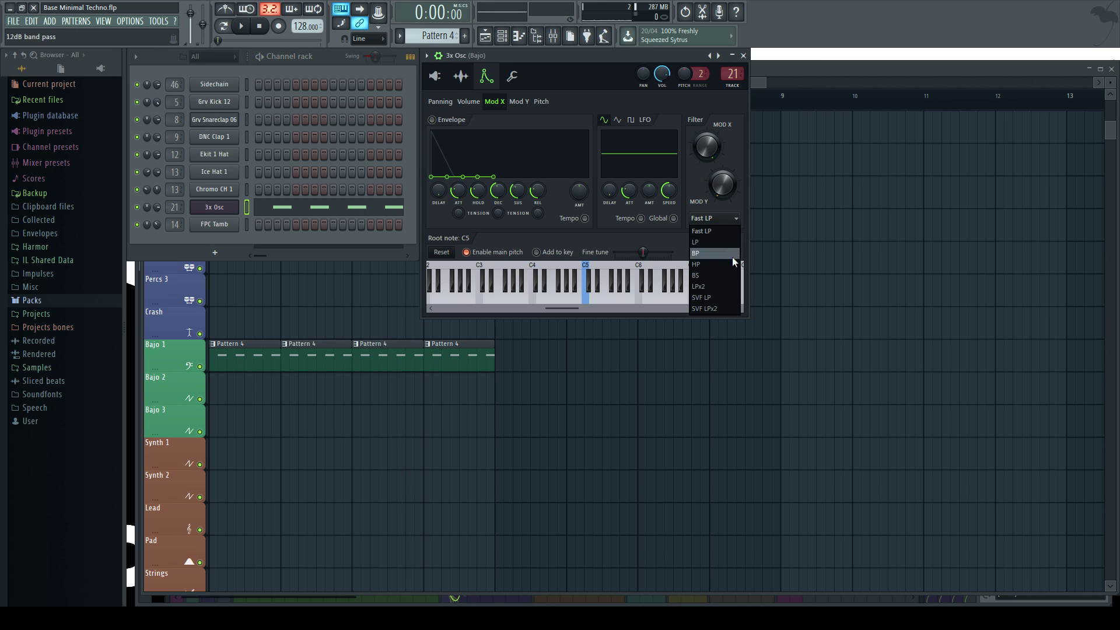
{"action": "left_click", "coordinate": [712, 313]}
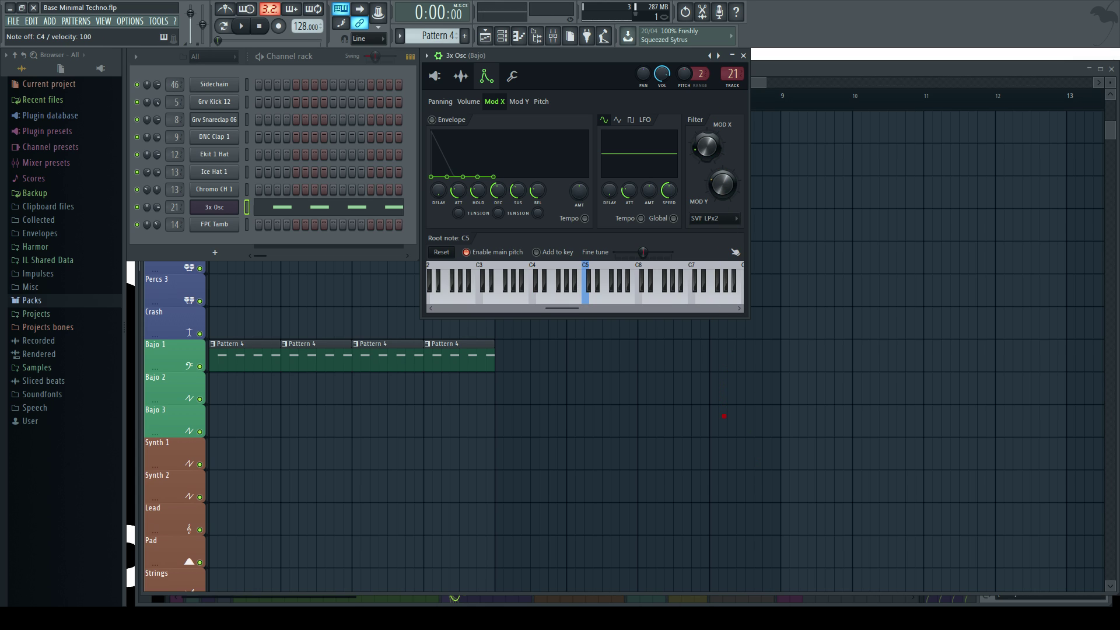
{"action": "key", "text": "space"}
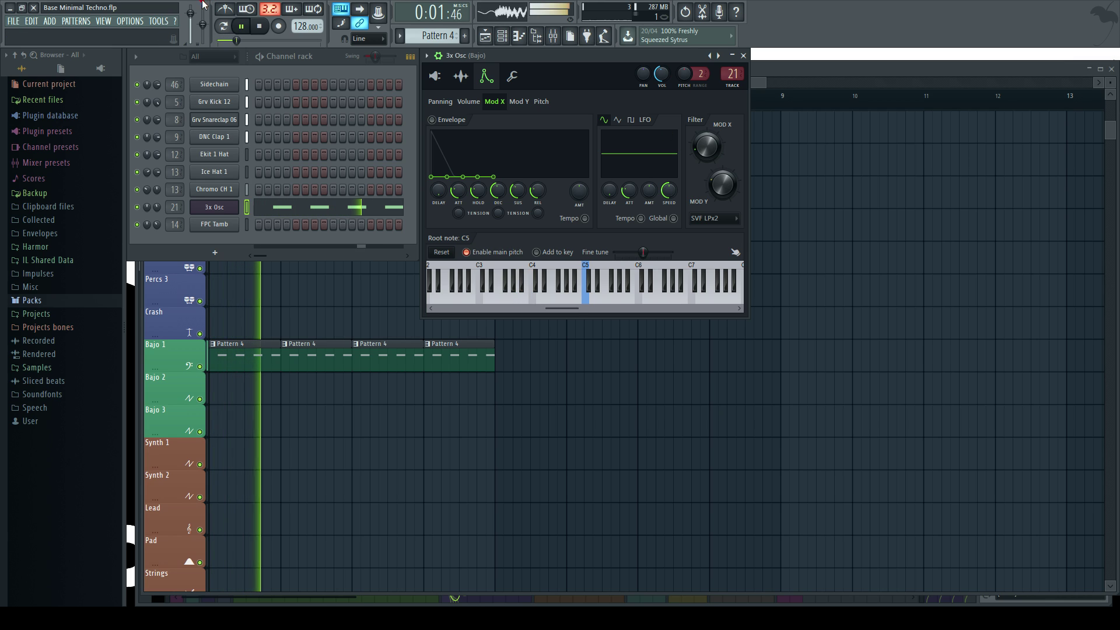
{"action": "left_click", "coordinate": [222, 28]}
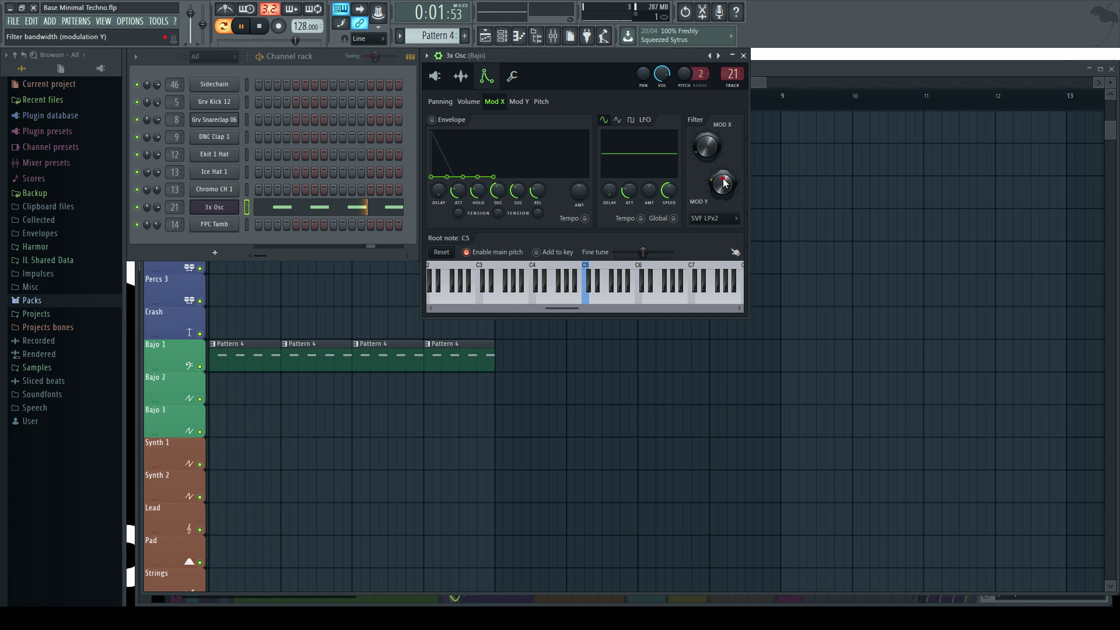
- Enable the Mod X envelope with a raised amount, a short attack and no hold, sustain or release
{"action": "left_click_drag", "start_coordinate": [459, 193], "coordinate": [458, 202]}
{"action": "key", "text": "space"}
{"action": "left_click_drag", "start_coordinate": [579, 191], "coordinate": [579, 182]}
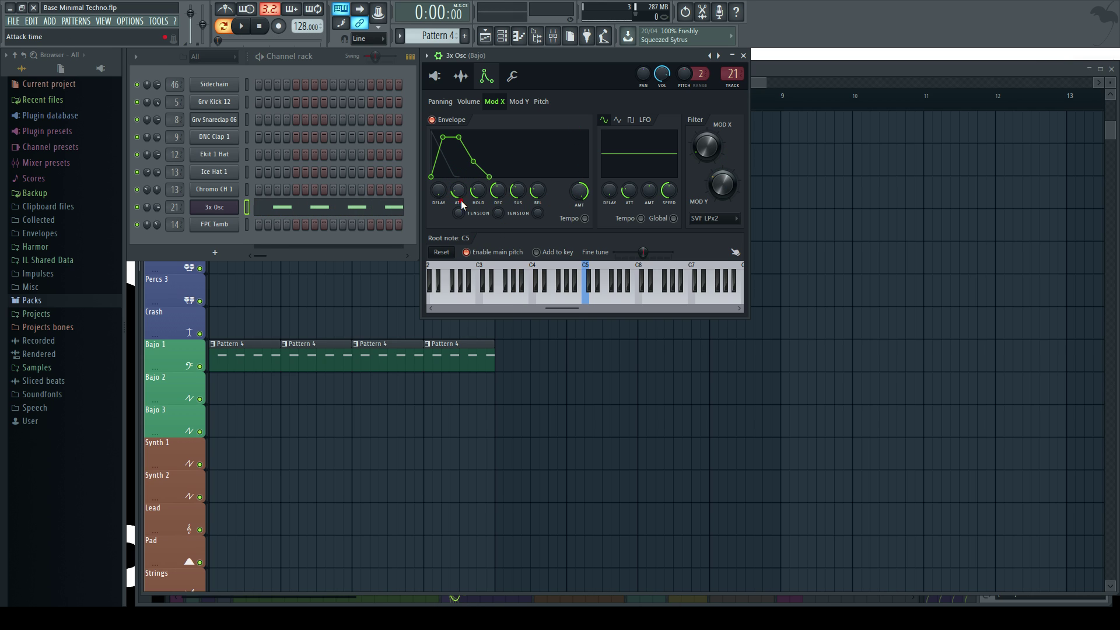
{"action": "key", "text": "space"}
{"action": "left_click_drag", "start_coordinate": [460, 201], "coordinate": [497, 201]}
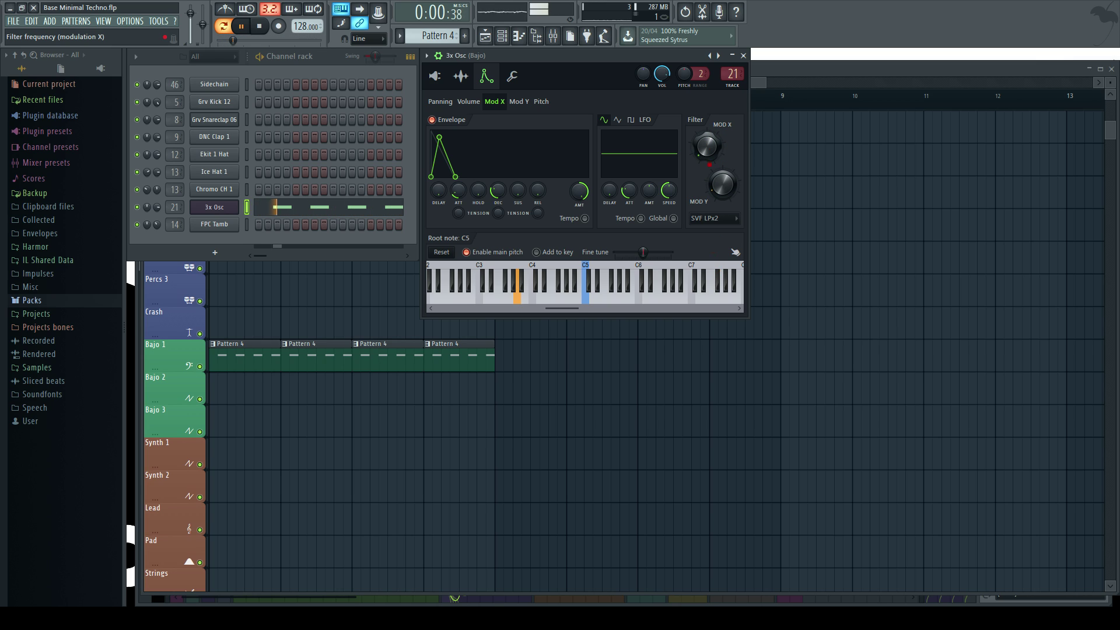
- Lower the Mod X filter frequency, remove the envelope attack, and adjust the envelope's amount, decay and decay tension in playback
{"action": "left_click_drag", "start_coordinate": [704, 78], "coordinate": [703, 111]}
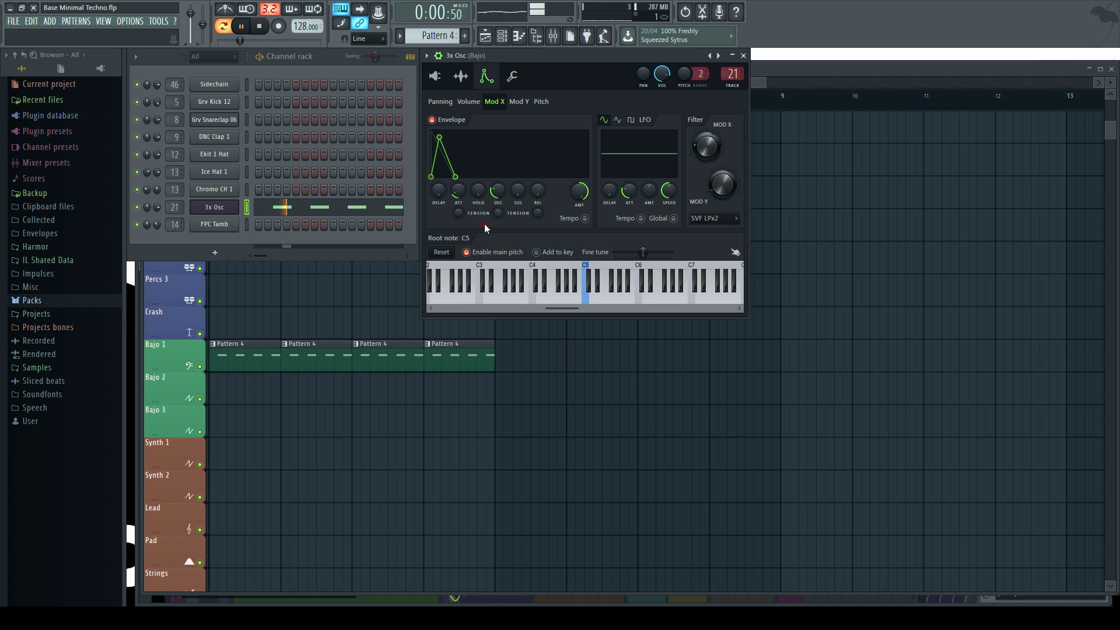
{"action": "left_click_drag", "start_coordinate": [458, 193], "coordinate": [457, 213]}
{"action": "left_click_drag", "start_coordinate": [580, 196], "coordinate": [580, 167]}
{"action": "left_click_drag", "start_coordinate": [498, 212], "coordinate": [498, 201]}
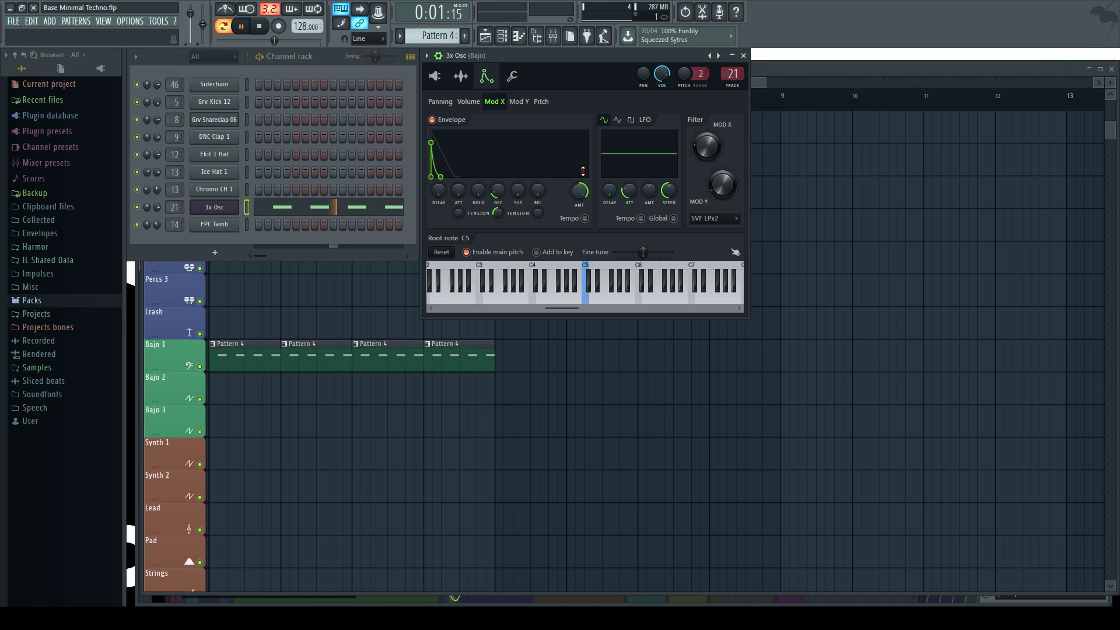
{"action": "key", "text": "space"}
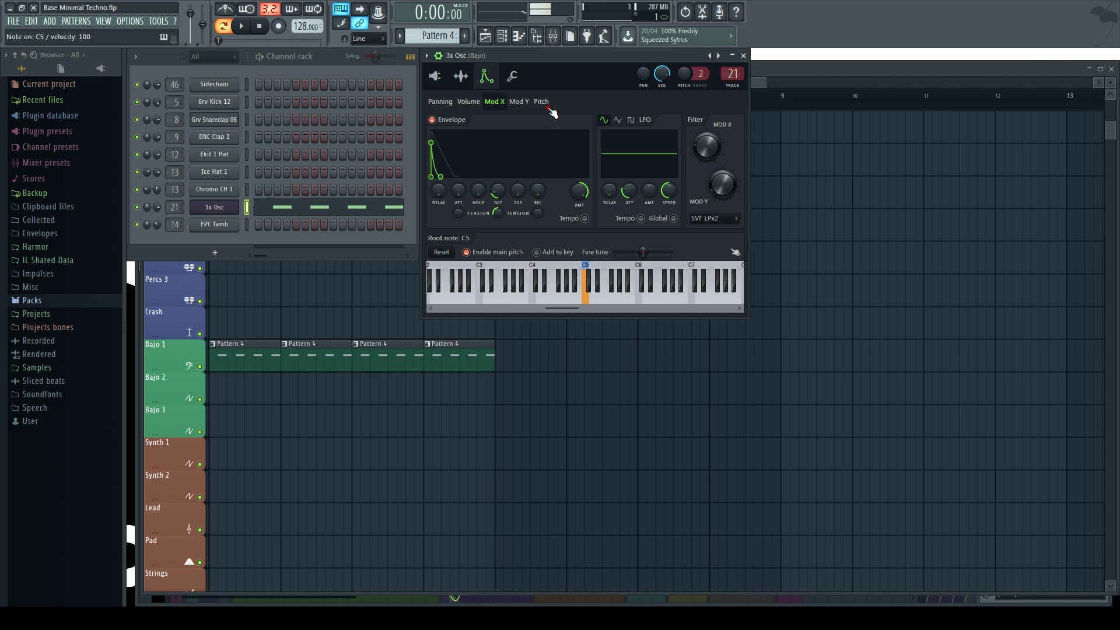
- Set the 3x Osc root note to C6 and transpose the four bass notes up an octave to A4
{"action": "key", "text": "space"}
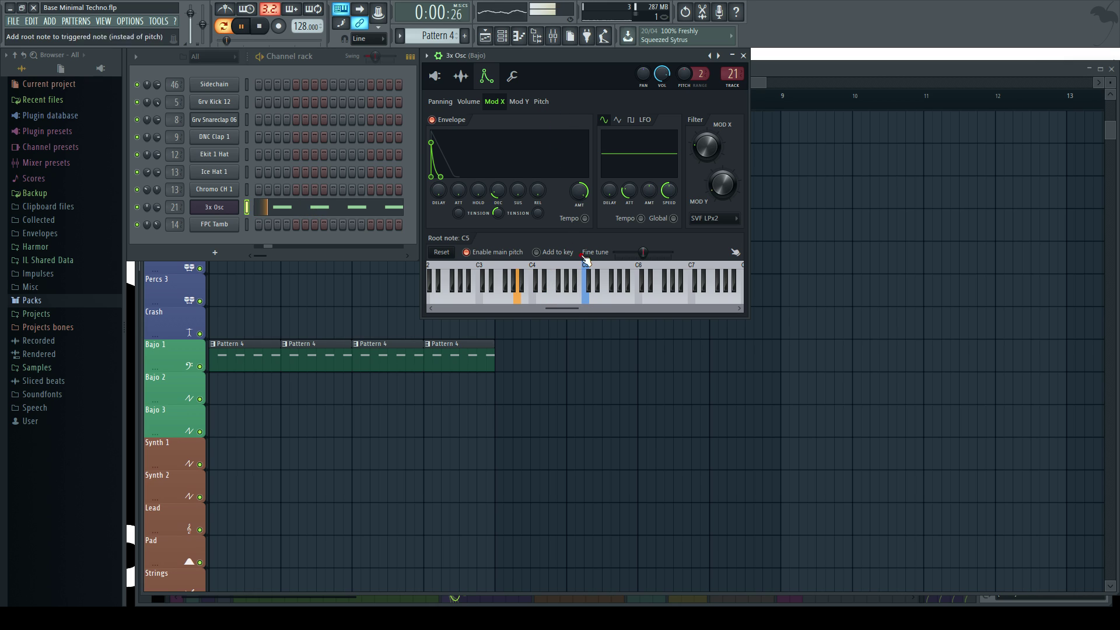
{"action": "key", "text": "space"}
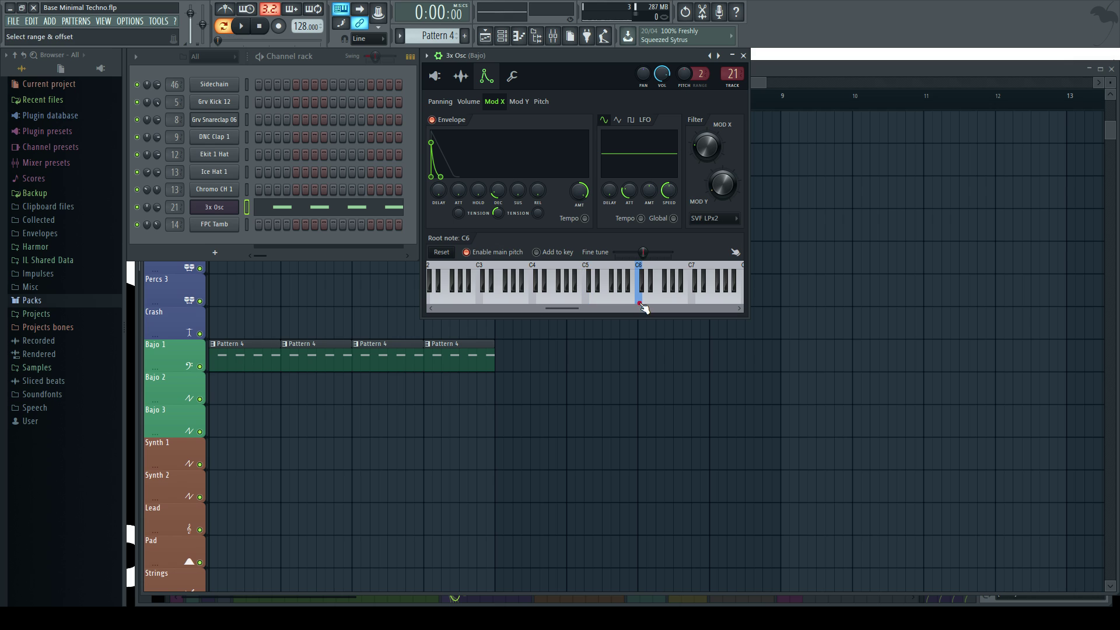
{"action": "left_click", "coordinate": [318, 207]}
{"action": "left_click_drag", "start_coordinate": [637, 394], "coordinate": [291, 267]}
{"action": "key", "text": "ctrl+Up"}
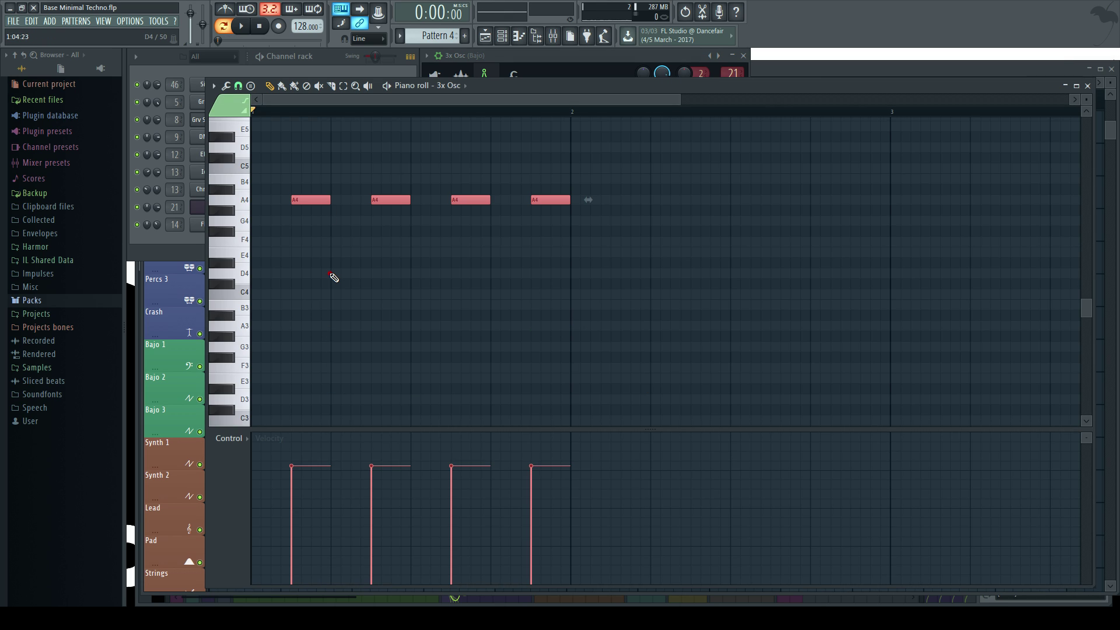
{"action": "key", "text": "space"}
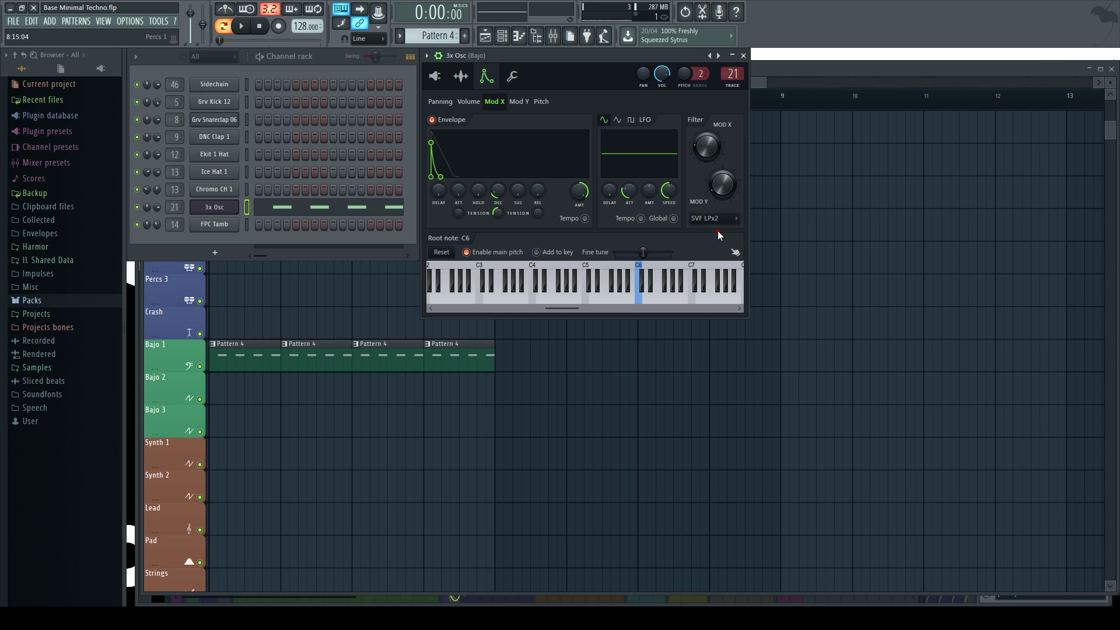
- Test the bass and load Fruity WaveShaper in slot 1 of the Bajo mixer track
{"action": "key", "text": "space"}
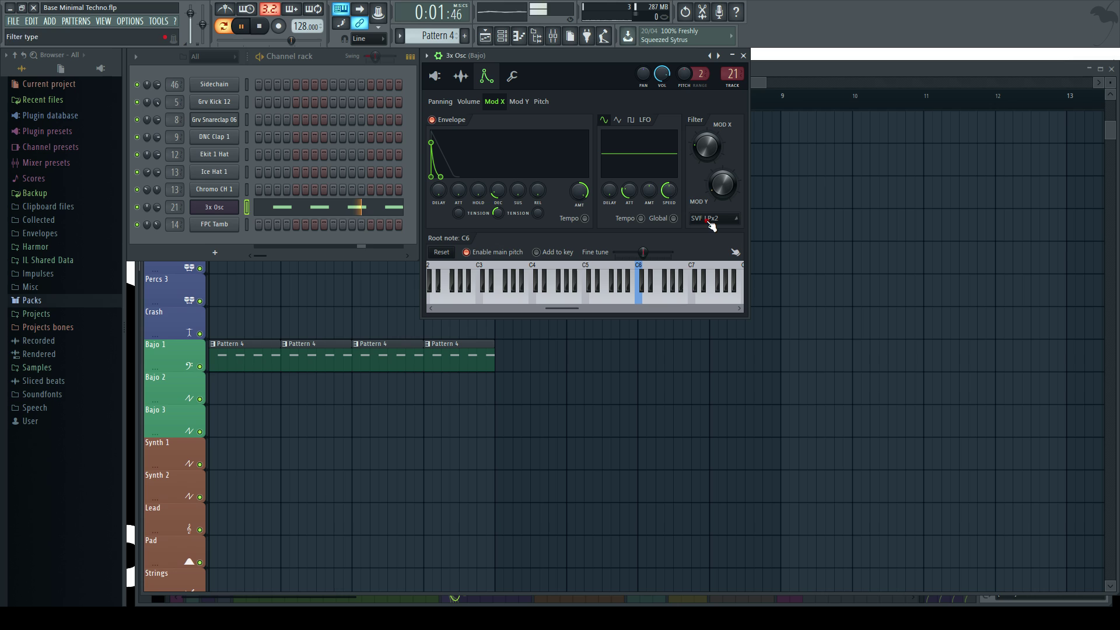
{"action": "key", "text": "space"}
{"action": "key", "text": "F9"}
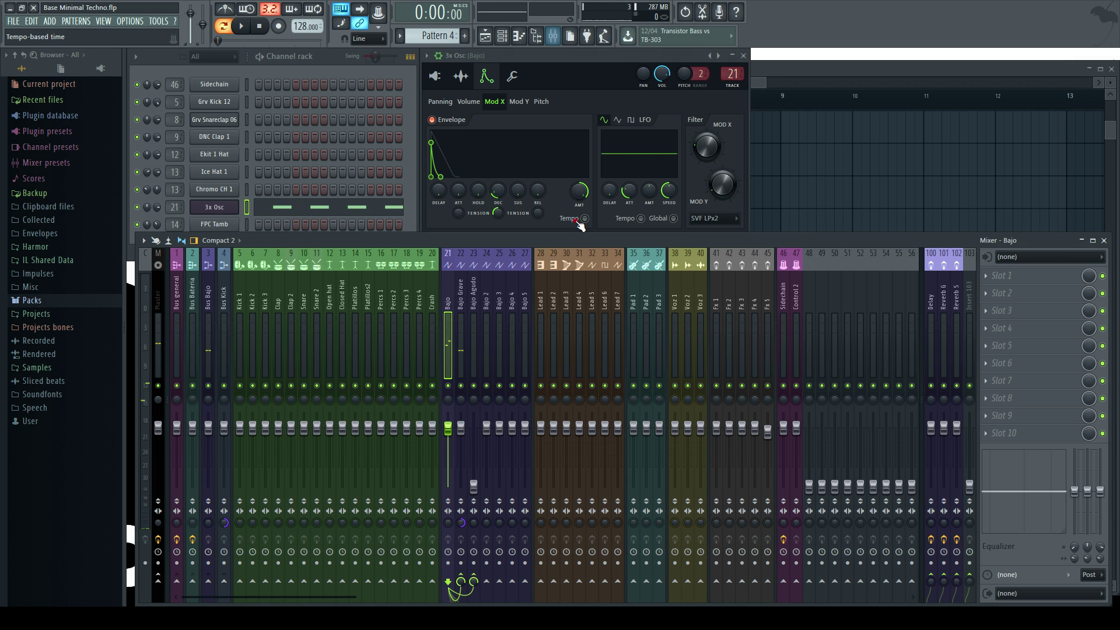
{"action": "left_click", "coordinate": [989, 279]}
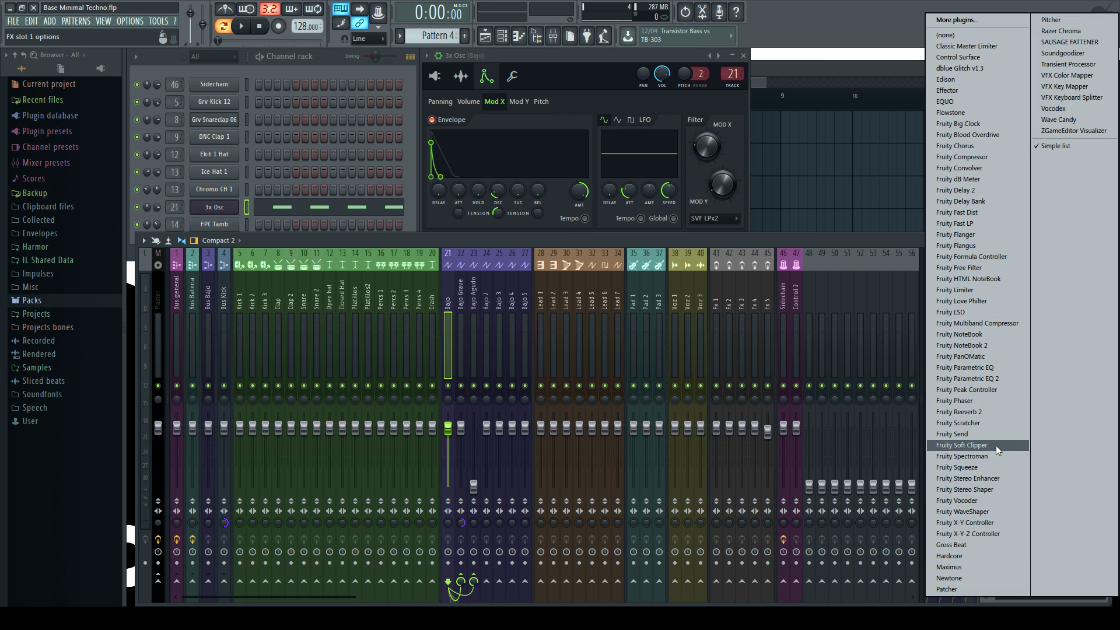
{"action": "left_click", "coordinate": [997, 511]}
- Shape the WaveShaper curve during playback with an extra point, a straight lower segment and a bowed upper segment, and close the plugin windows
{"action": "key", "text": "space"}
{"action": "left_click_drag", "start_coordinate": [282, 170], "coordinate": [561, 232]}
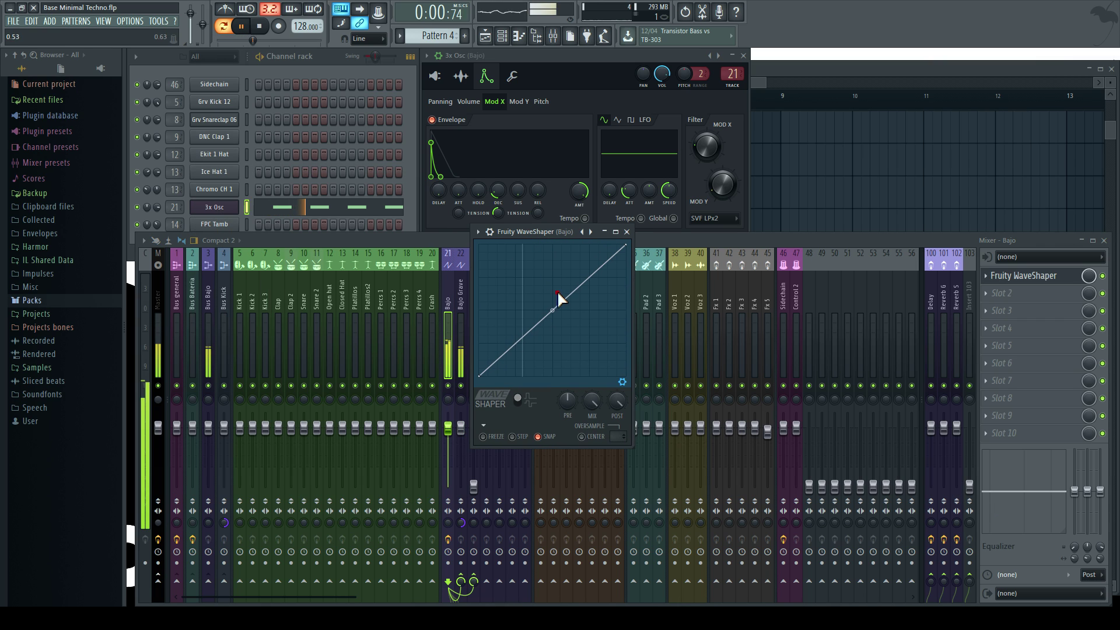
{"action": "left_click_drag", "start_coordinate": [554, 311], "coordinate": [556, 296]}
{"action": "right_click", "coordinate": [516, 311]}
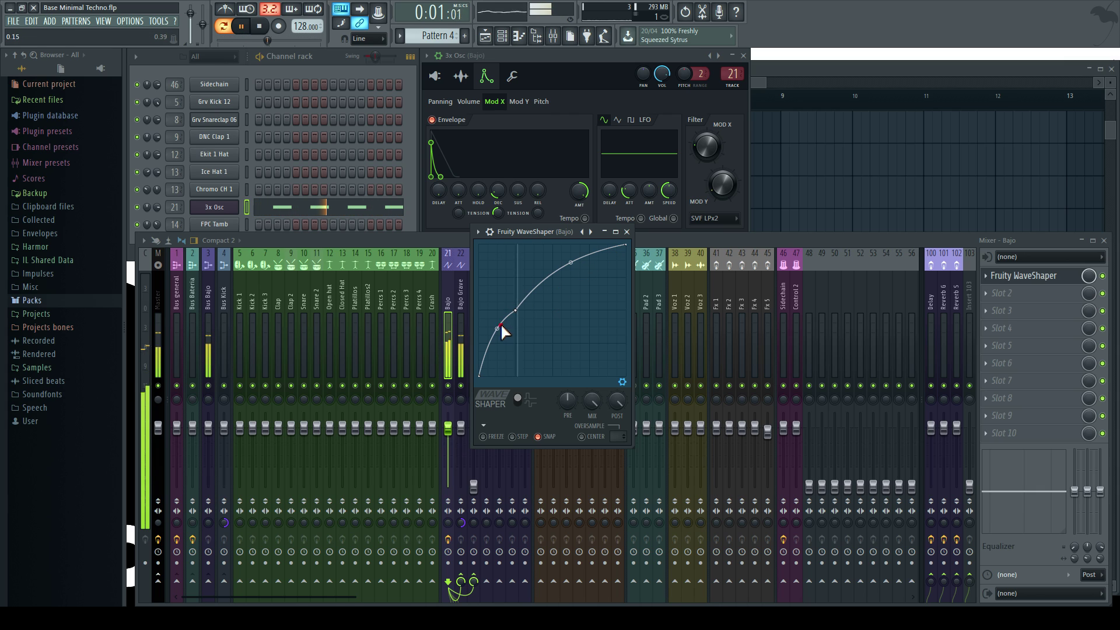
{"action": "right_click", "coordinate": [498, 328]}
{"action": "left_click_drag", "start_coordinate": [567, 263], "coordinate": [579, 255]}
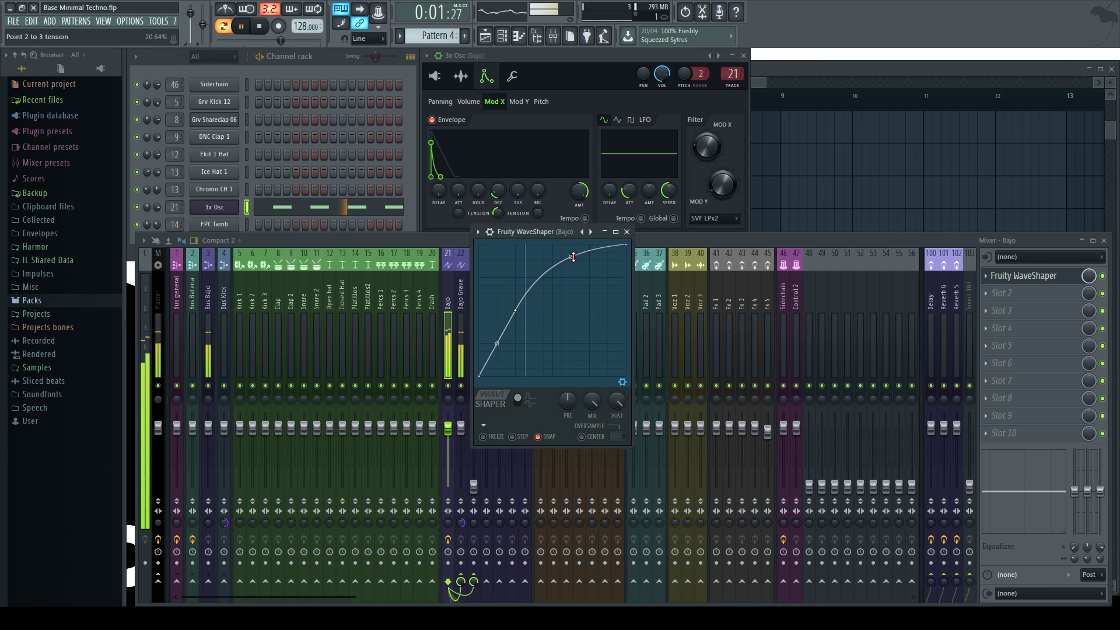
{"action": "left_click", "coordinate": [626, 232]}
{"action": "left_click", "coordinate": [721, 184]}
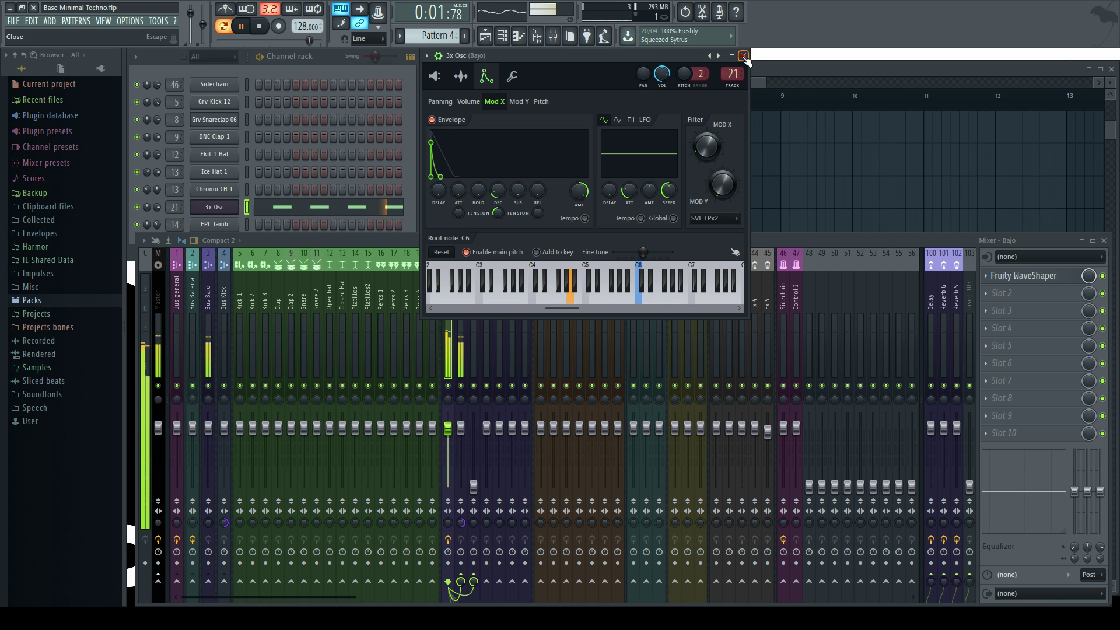
{"action": "left_click", "coordinate": [743, 56]}
- Audition the bass with the full arrangement in song mode and reopen the 3x Osc volume envelope settings
{"action": "left_click", "coordinate": [330, 59]}
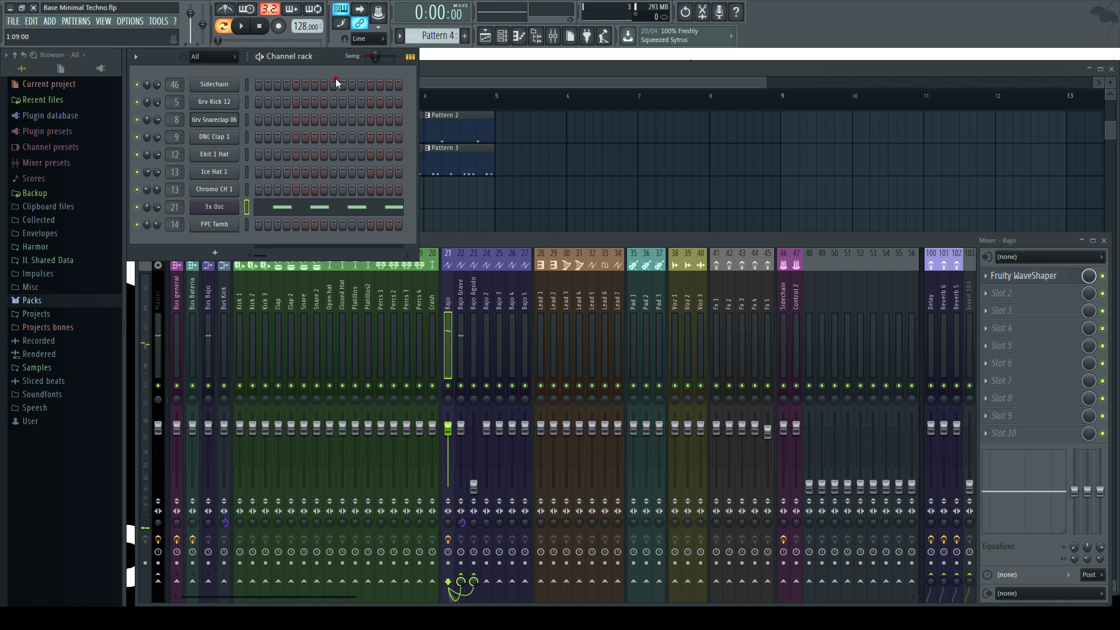
{"action": "right_click", "coordinate": [556, 203]}
{"action": "key", "text": "l"}
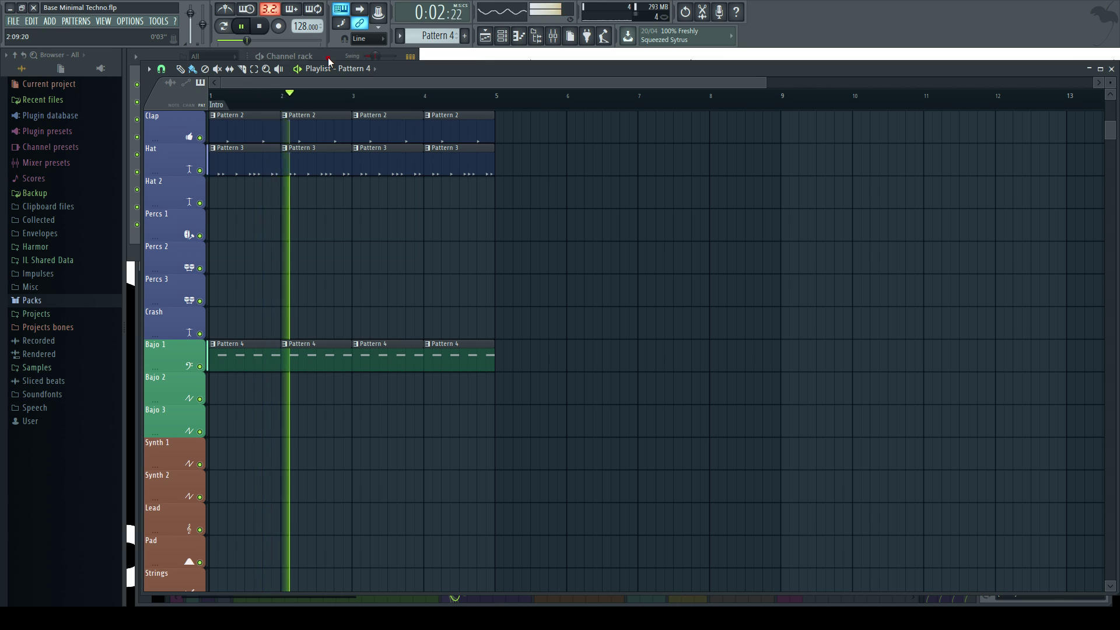
{"action": "key", "text": "F6"}
{"action": "key", "text": "space"}
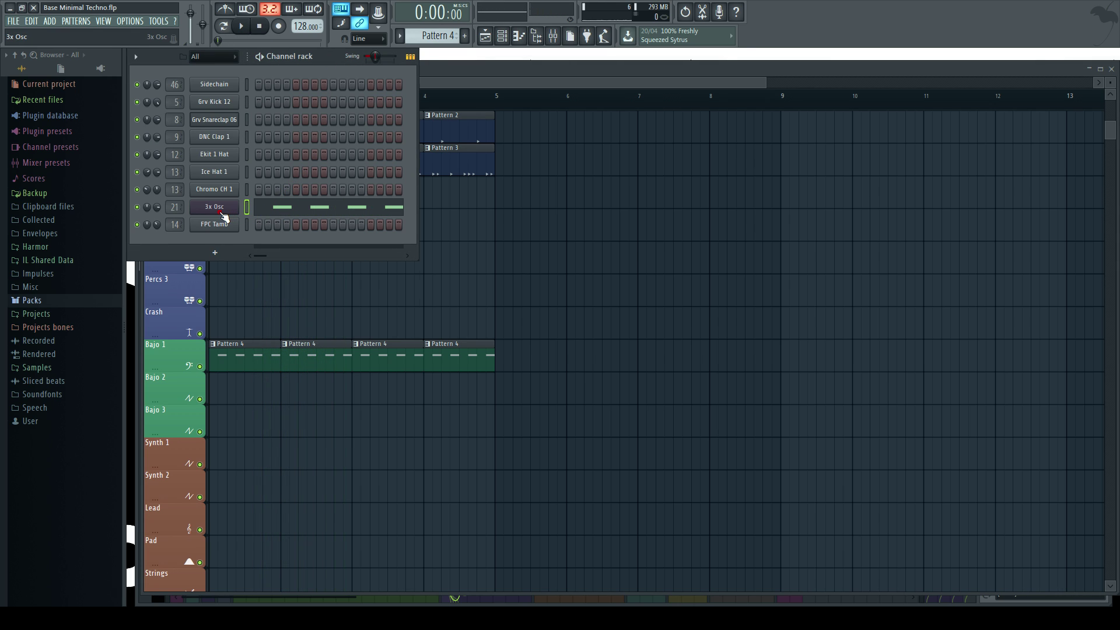
{"action": "left_click", "coordinate": [214, 207]}
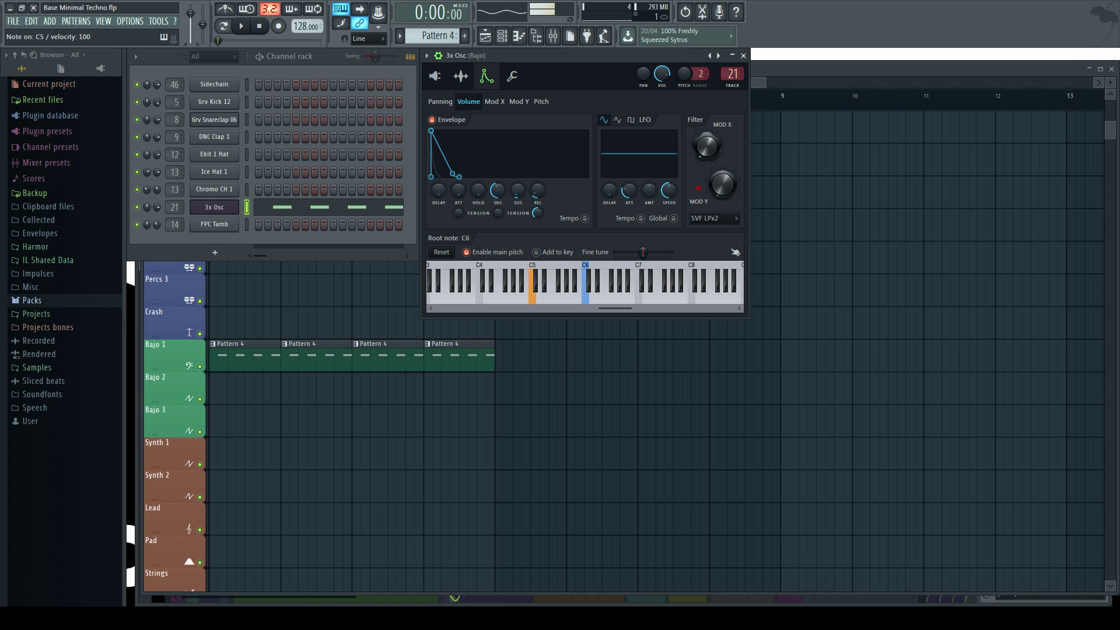
{"action": "key", "text": "space"}
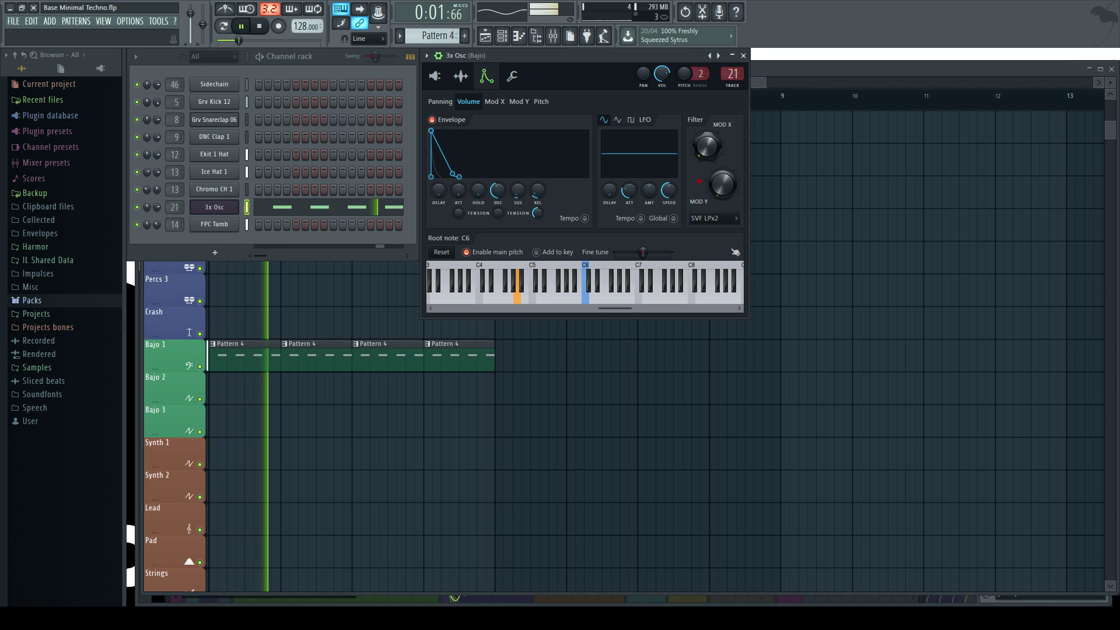
- Close the 3x Osc settings, show the mixer during playback and solo the Bajo track
{"action": "left_click", "coordinate": [743, 56]}
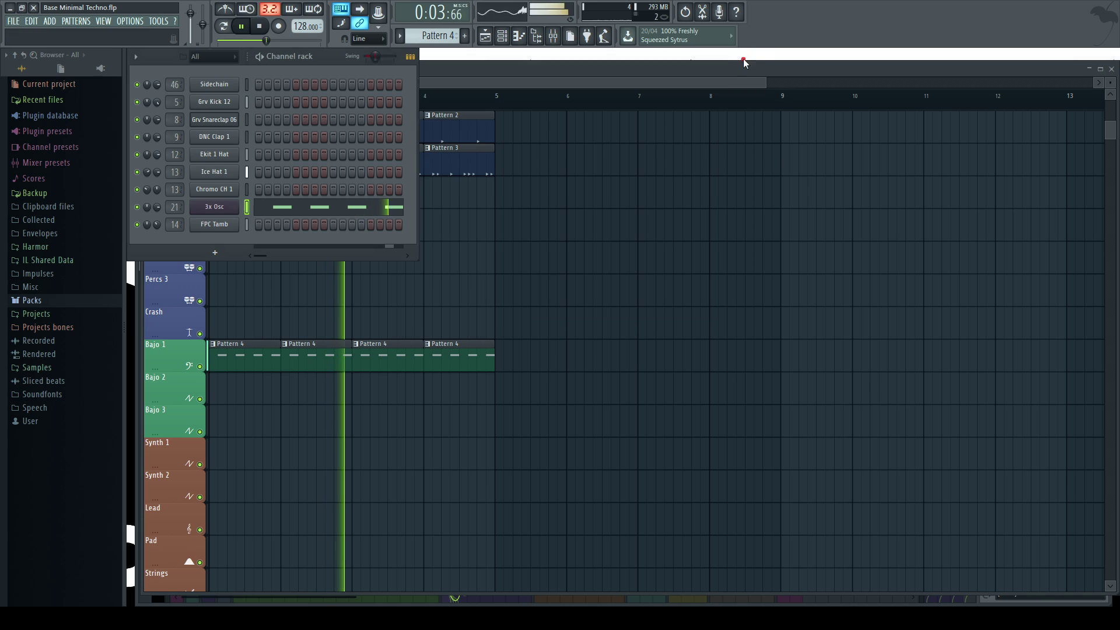
{"action": "left_click", "coordinate": [744, 65]}
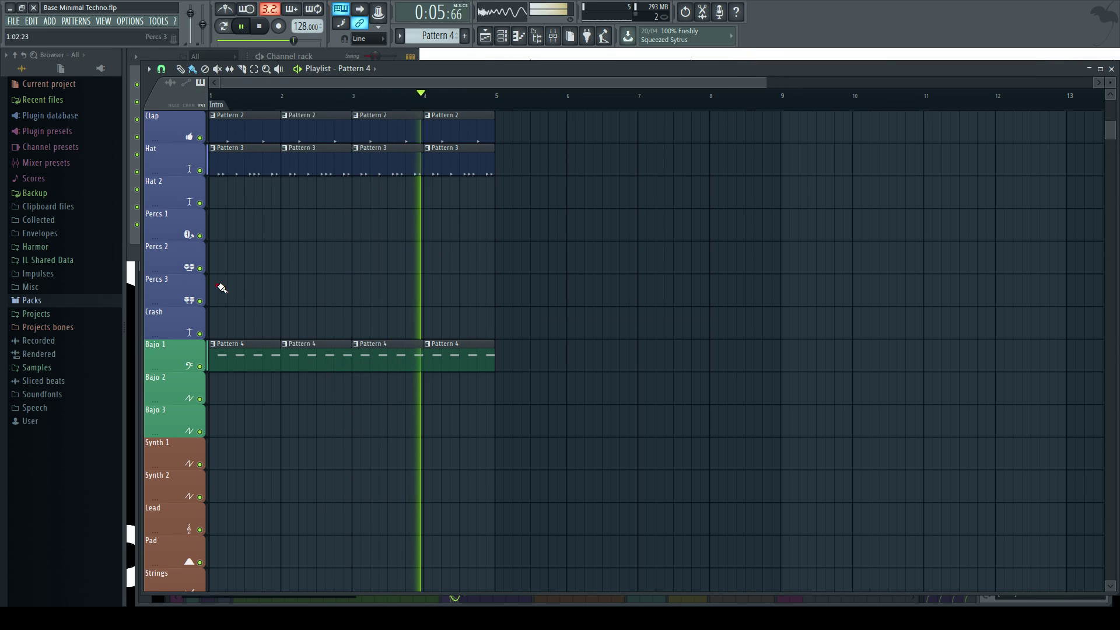
{"action": "scroll", "coordinate": [219, 286], "scroll_direction": "up", "scroll_amount": 3}
{"action": "key", "text": "F9"}
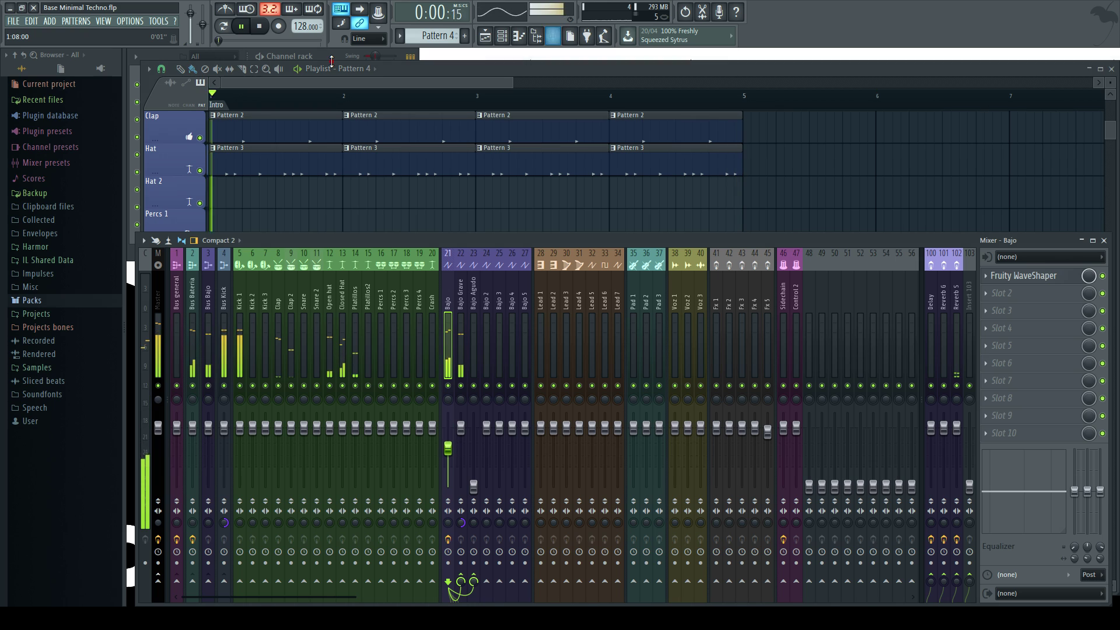
{"action": "left_click", "coordinate": [331, 58]}
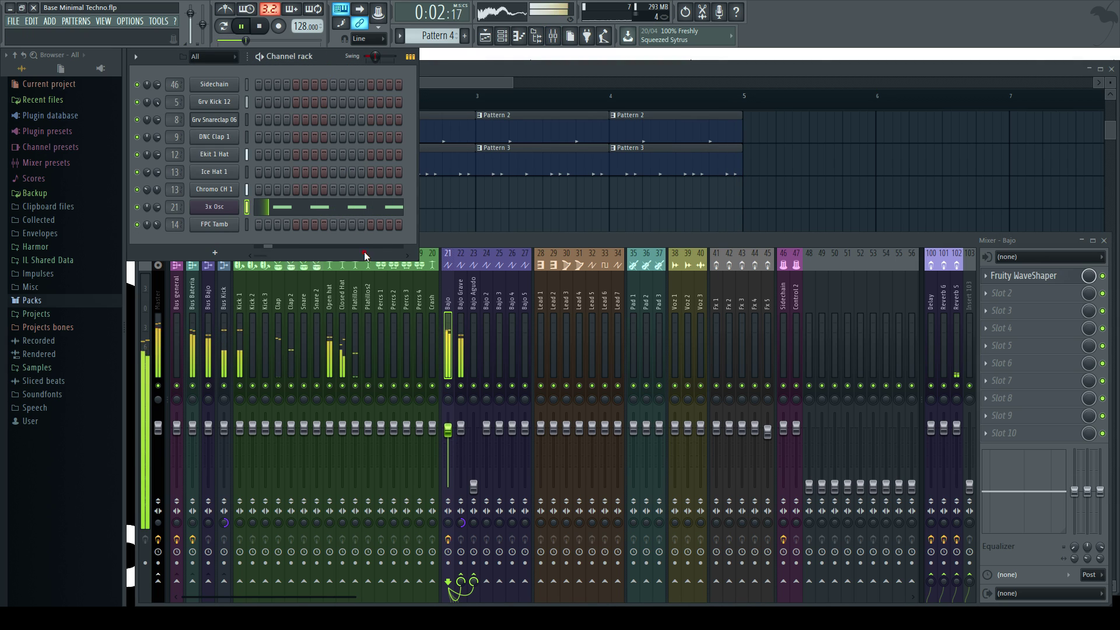
{"action": "left_click", "coordinate": [449, 390]}
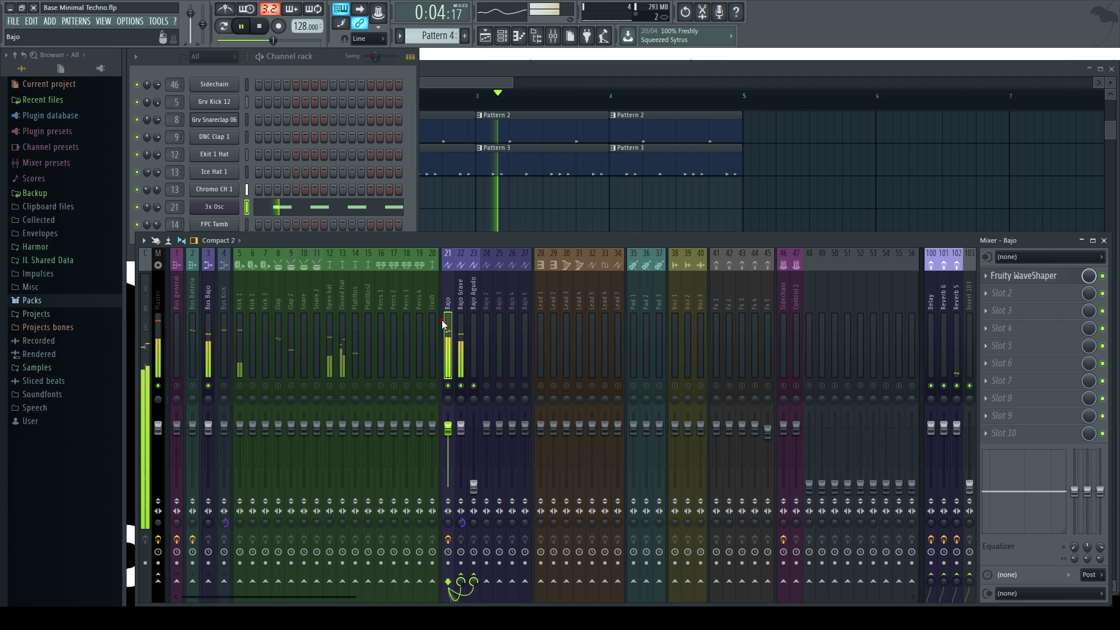
- Shape the Bajo track's equalizer with an 18 dB low-shelf cut and a mid-band cut of 5 dB at 229 Hz
{"action": "key", "text": "space"}
{"action": "left_click_drag", "start_coordinate": [1074, 491], "coordinate": [1074, 532]}
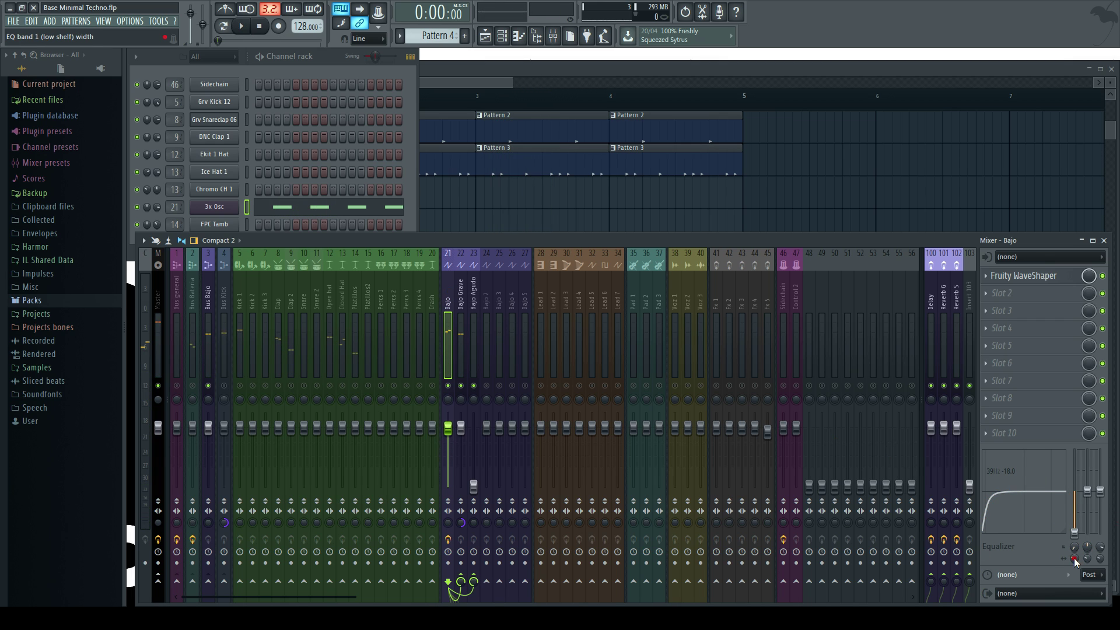
{"action": "key", "text": "space"}
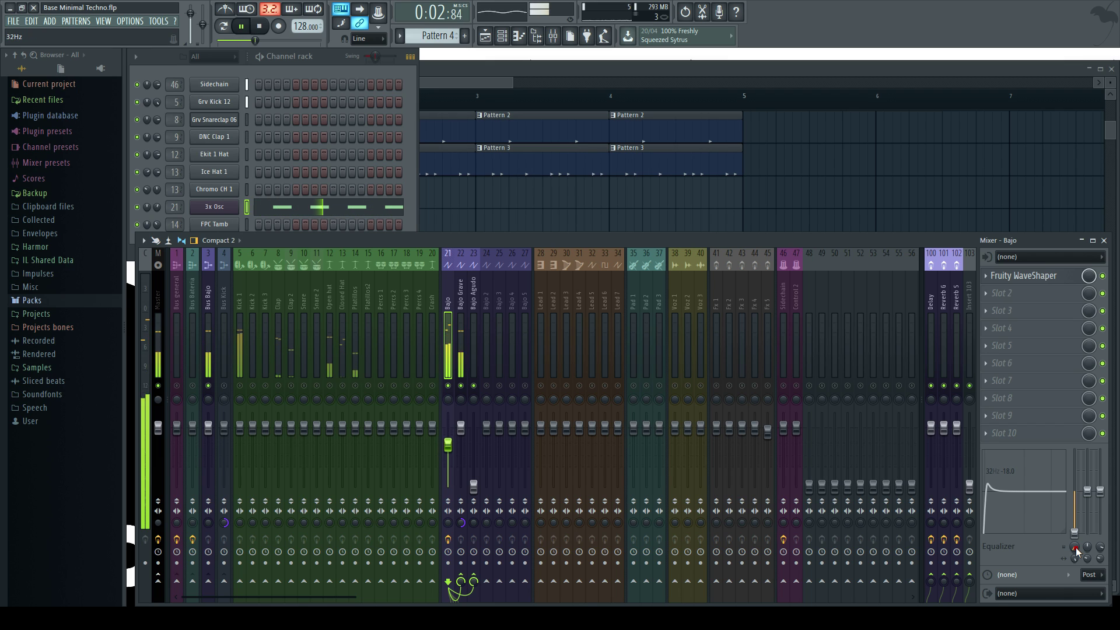
{"action": "left_click_drag", "start_coordinate": [1022, 492], "coordinate": [1003, 503]}
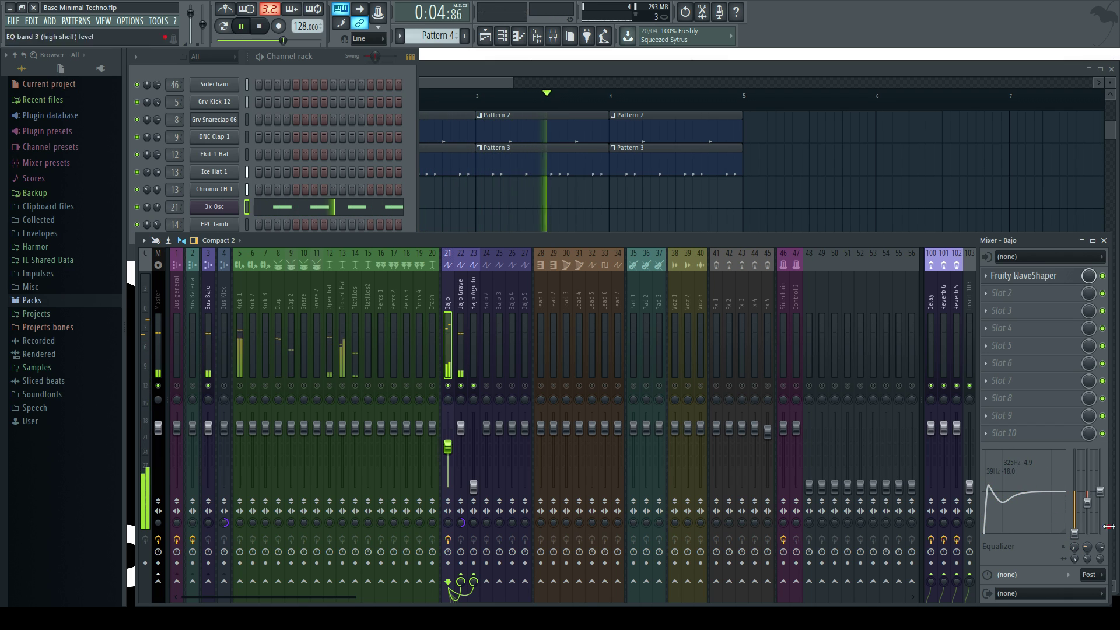
{"action": "left_click_drag", "start_coordinate": [1090, 562], "coordinate": [1090, 574]}
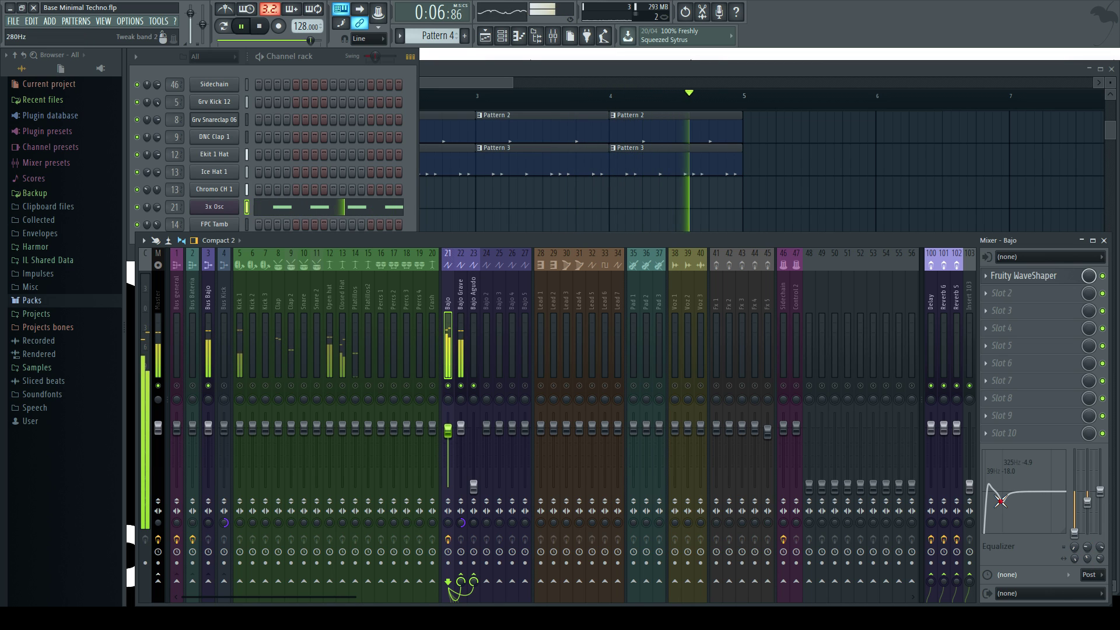
{"action": "left_click_drag", "start_coordinate": [998, 501], "coordinate": [992, 501]}
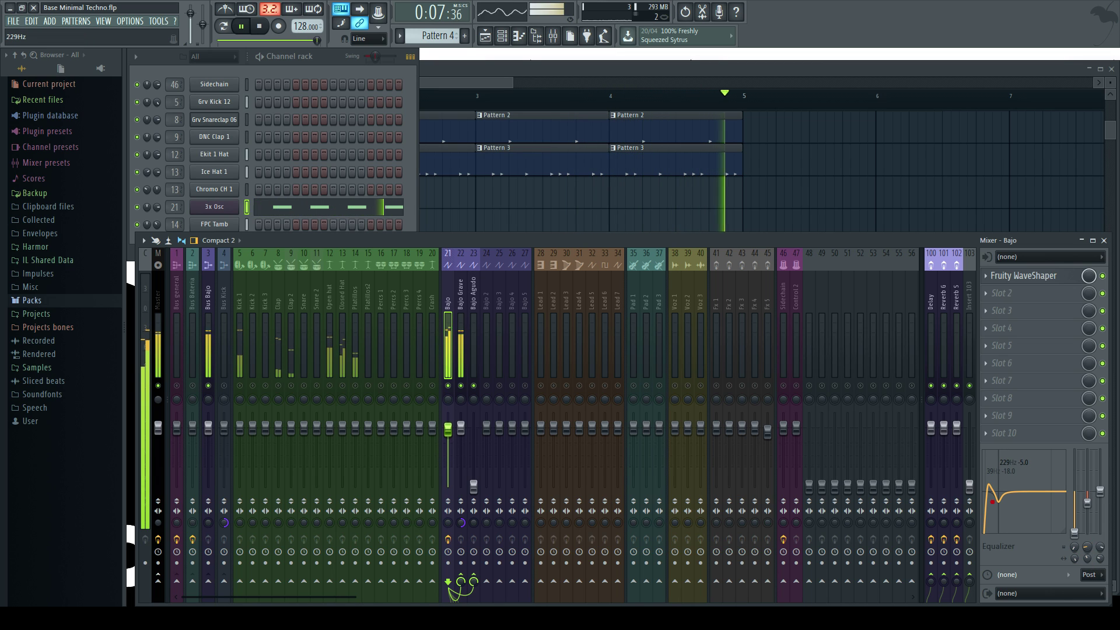
- Check the 3x Osc oscillator settings, unsolo the Bajo track and return to the playlist
{"action": "left_click", "coordinate": [210, 208]}
{"action": "left_click", "coordinate": [435, 76]}
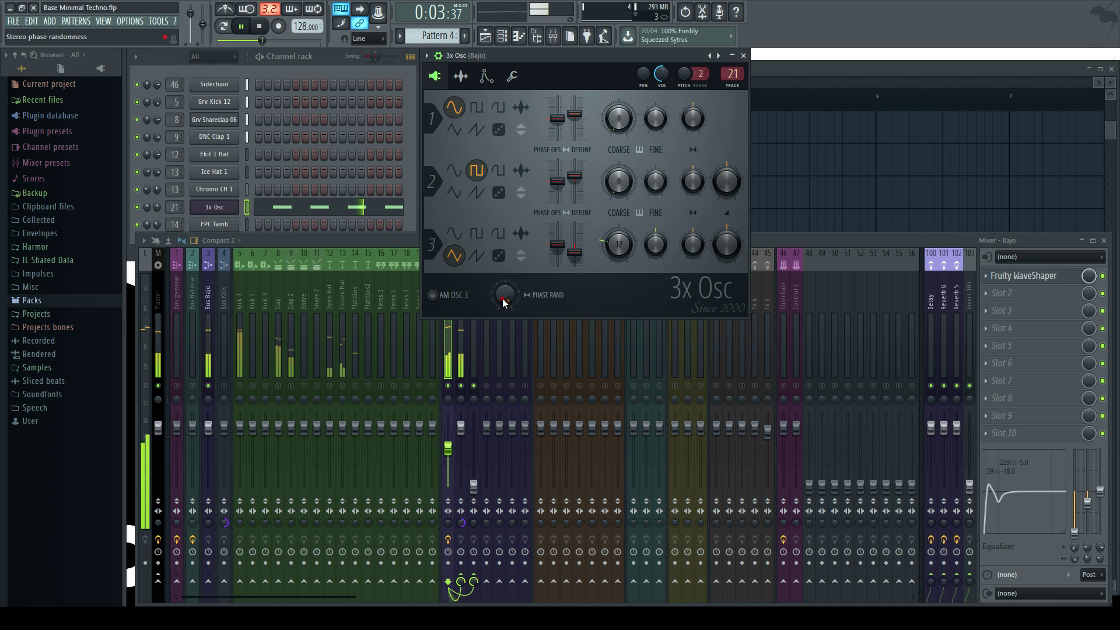
{"action": "left_click_drag", "start_coordinate": [448, 449], "coordinate": [448, 437]}
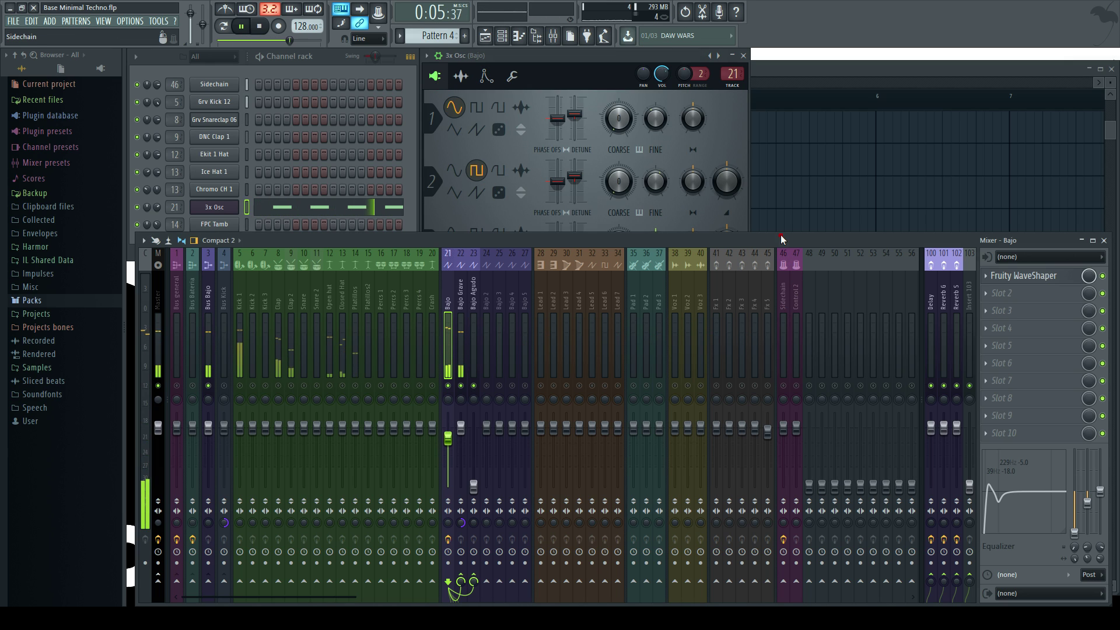
{"action": "right_click", "coordinate": [447, 386]}
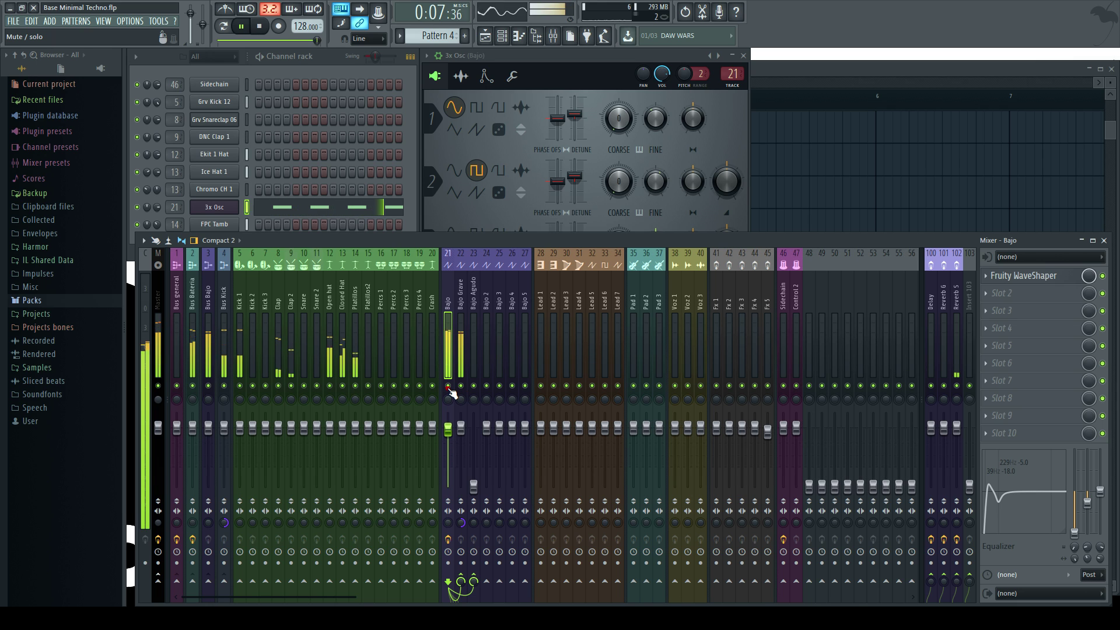
{"action": "left_click", "coordinate": [839, 218]}
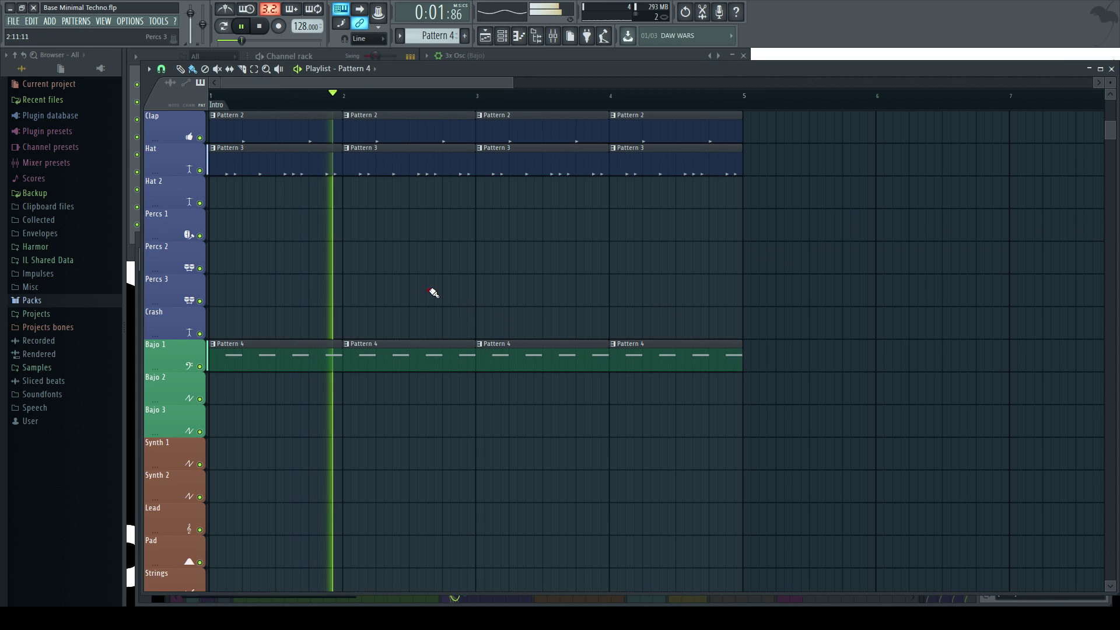
- Stop playback, make the first Pattern 4 clip on the Bajo 1 track unique and open its notes in the piano roll
{"action": "scroll", "coordinate": [374, 236], "scroll_direction": "down", "scroll_amount": 1}
{"action": "key", "text": "space"}
{"action": "left_click", "coordinate": [327, 57]}
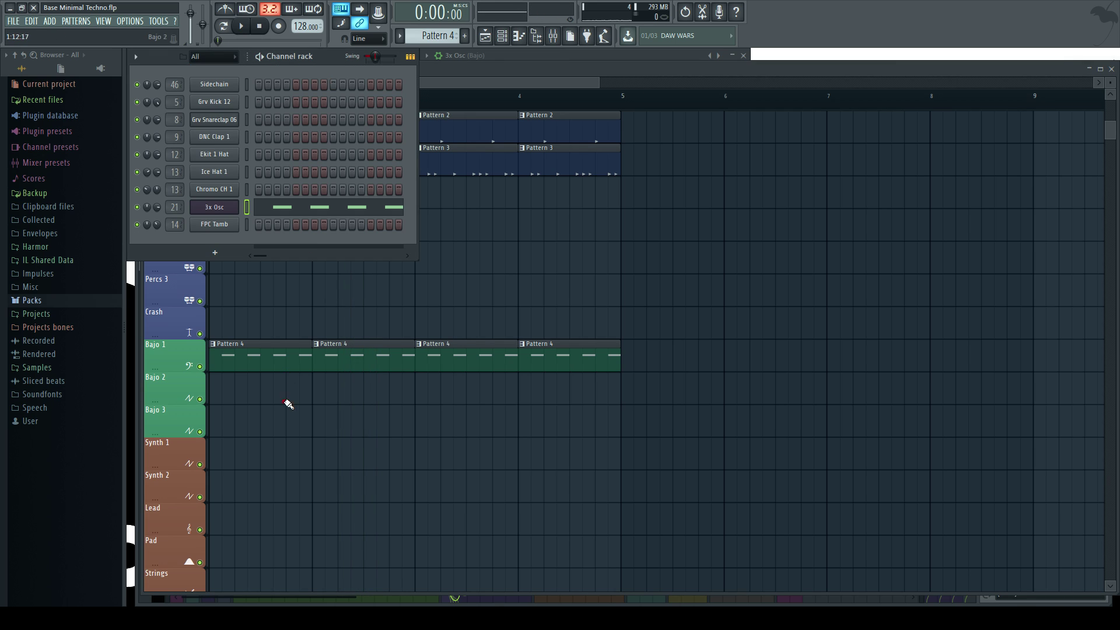
{"action": "left_click", "coordinate": [222, 357]}
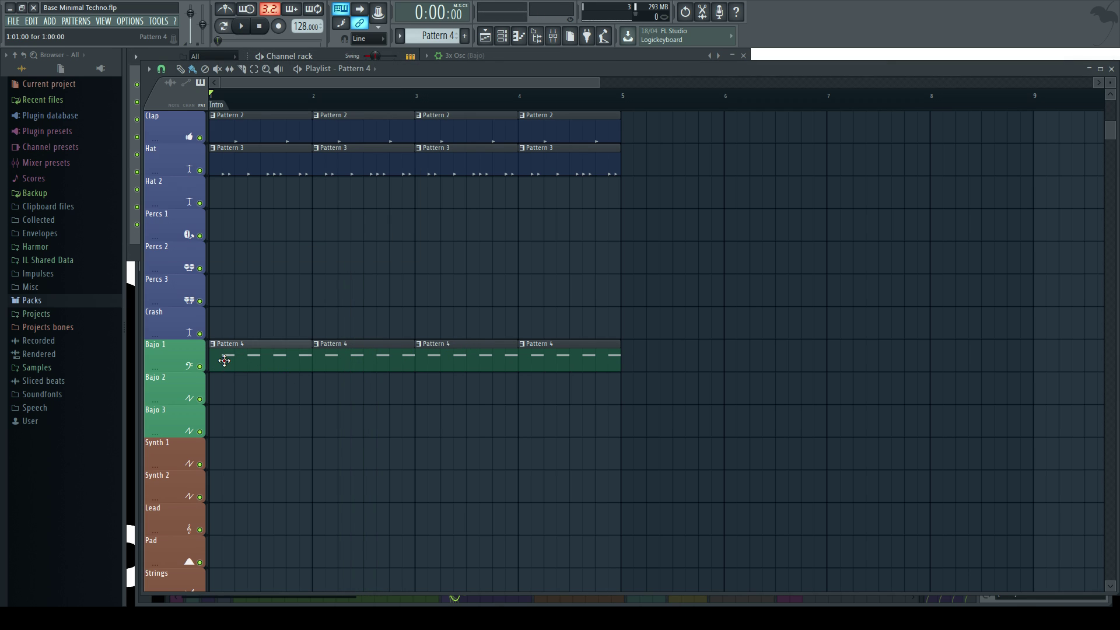
{"action": "right_click", "coordinate": [222, 358]}
{"action": "left_click", "coordinate": [250, 421]}
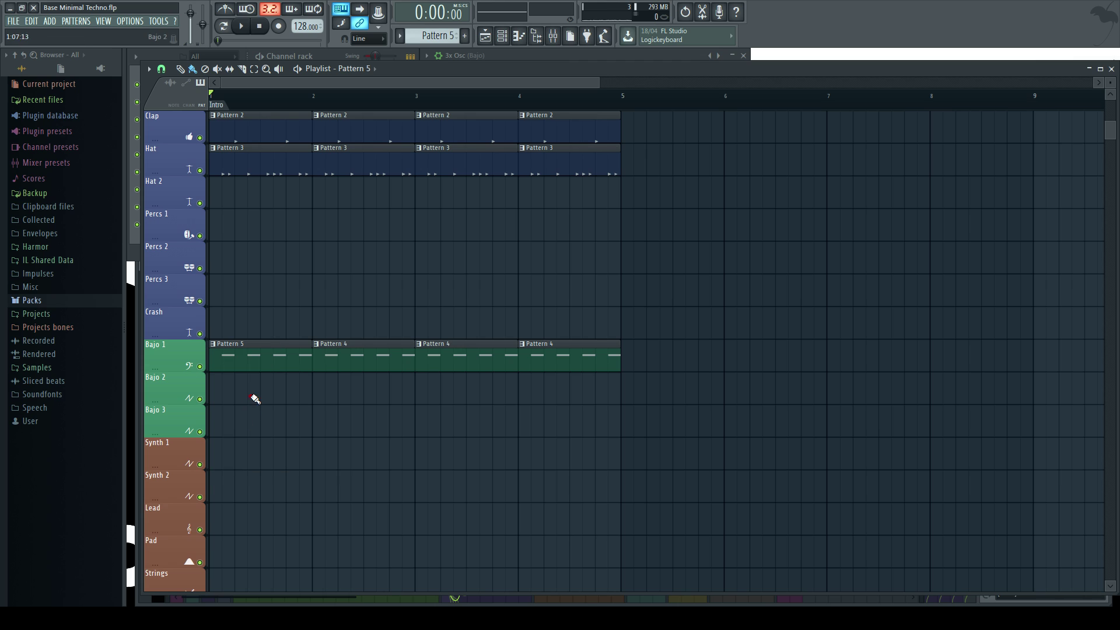
{"action": "double_click", "coordinate": [241, 355]}
- Cut the existing 3x Osc notes from Pattern 5 and fill all 16 of the channel's steps
{"action": "left_click", "coordinate": [334, 59]}
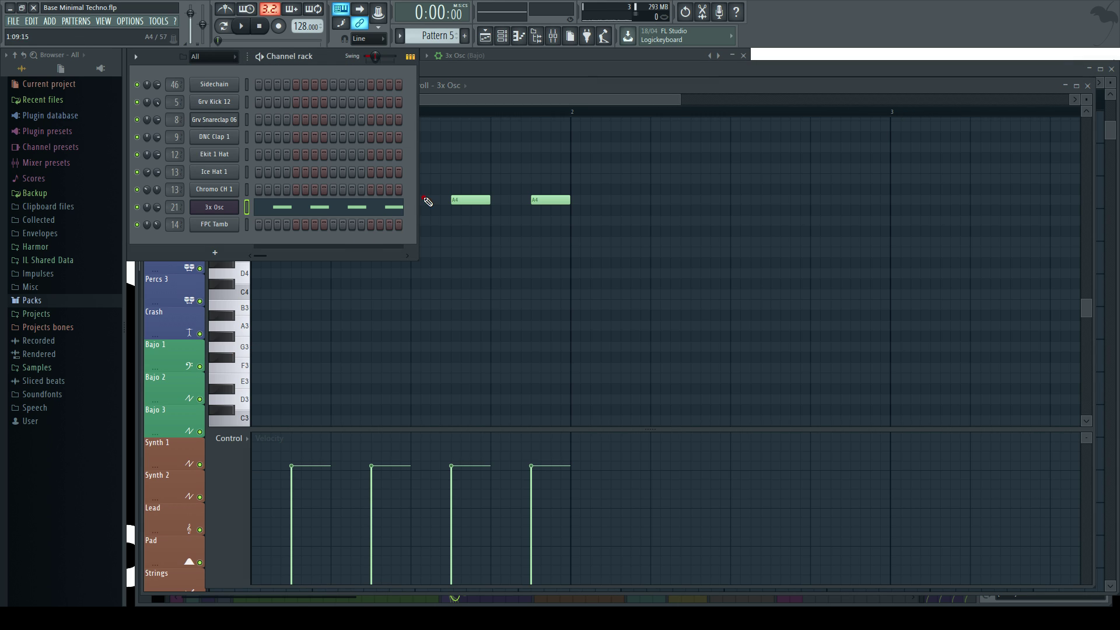
{"action": "left_click", "coordinate": [248, 209]}
{"action": "left_click", "coordinate": [247, 209]}
{"action": "key", "text": "ctrl+x"}
{"action": "left_click_drag", "start_coordinate": [260, 209], "coordinate": [402, 209]}
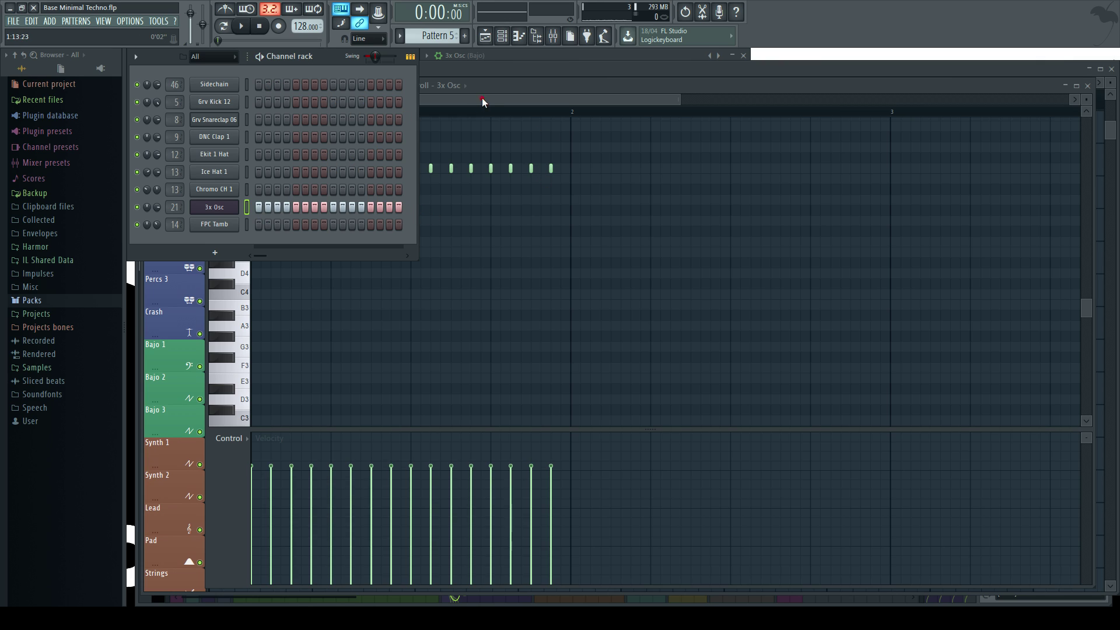
- Play Pattern 5 in pattern mode and transpose all sixteen bass notes down three semitones to A4
{"action": "left_click", "coordinate": [236, 27]}
{"action": "left_click", "coordinate": [522, 89]}
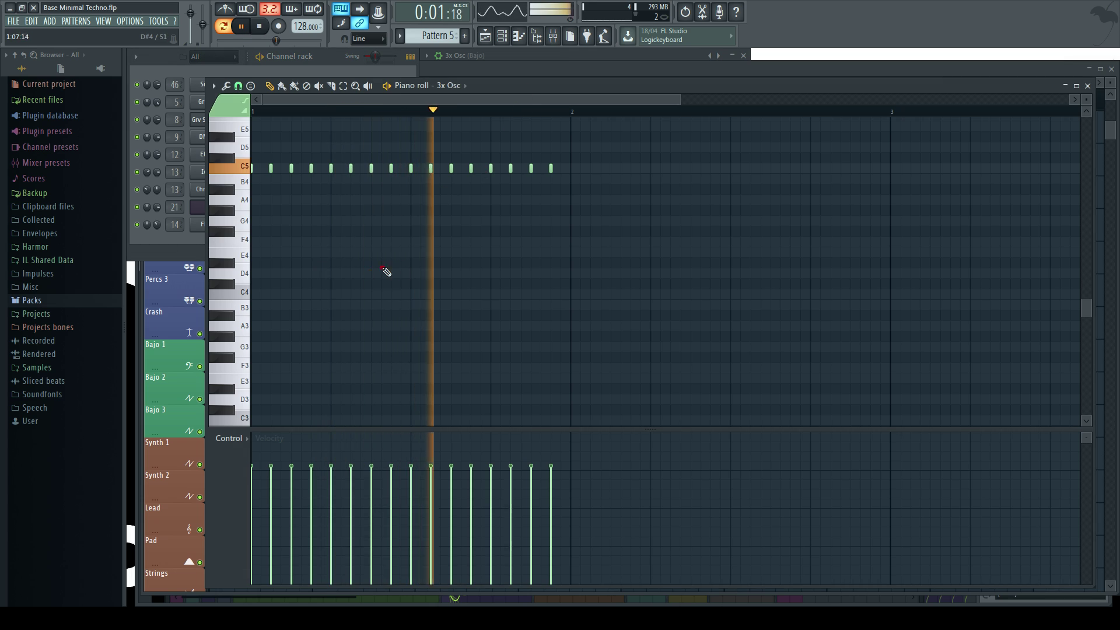
{"action": "scroll", "coordinate": [645, 331], "scroll_direction": "up", "scroll_amount": 3}
{"action": "key", "text": "ctrl+a"}
{"action": "key", "text": "Down"}
{"action": "key", "text": "Down"}
{"action": "key", "text": "Down"}
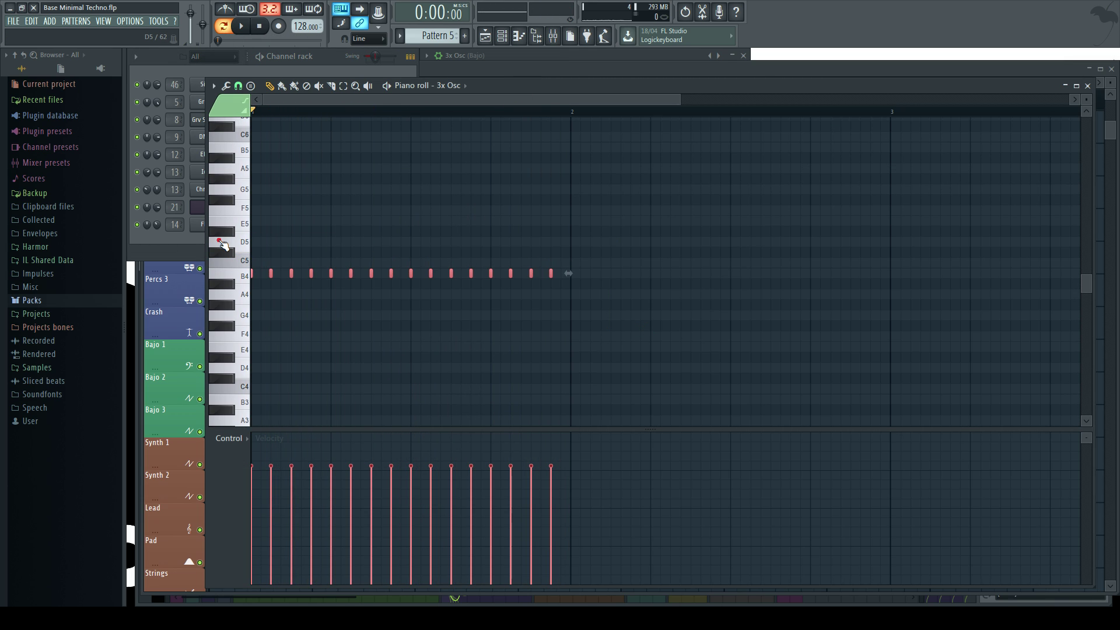
- Lengthen the sixteen A4 notes so each fills a full step up to bar 2, and play the result
{"action": "scroll", "coordinate": [300, 114], "scroll_direction": "up", "scroll_amount": 3}
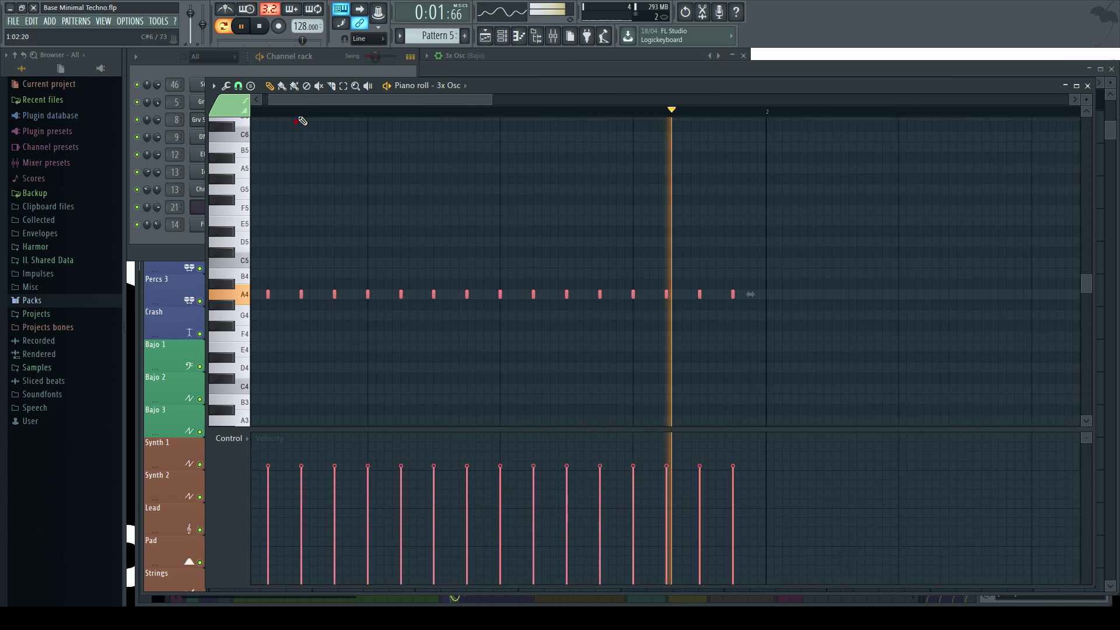
{"action": "key", "text": "space"}
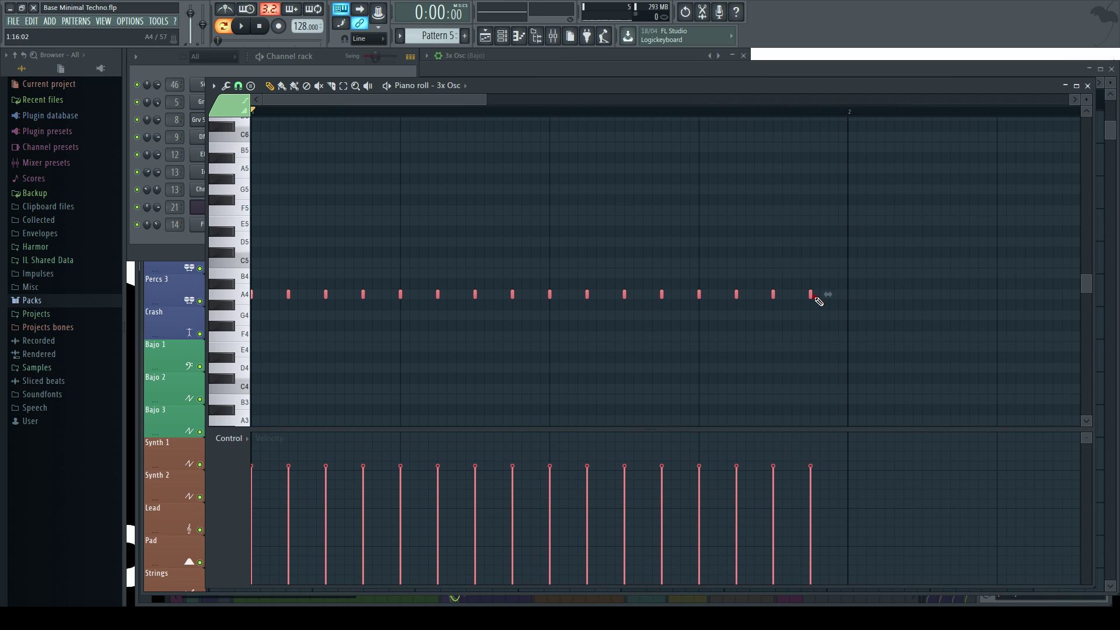
{"action": "left_click_drag", "start_coordinate": [826, 294], "coordinate": [851, 296]}
{"action": "key", "text": "space"}
{"action": "key", "text": "1"}
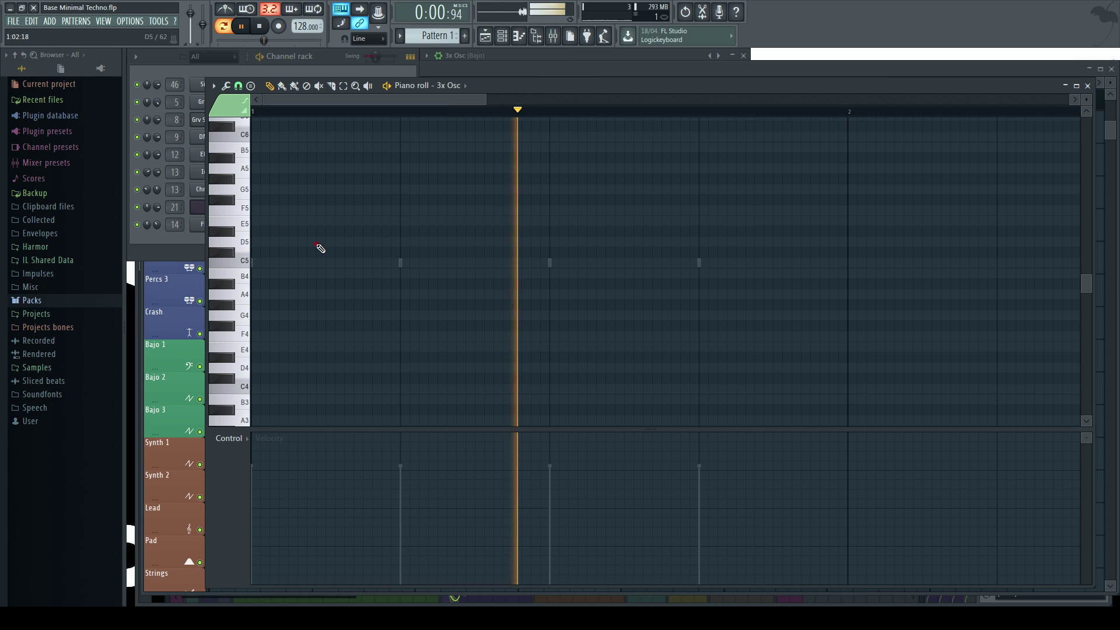
{"action": "left_click", "coordinate": [452, 85]}
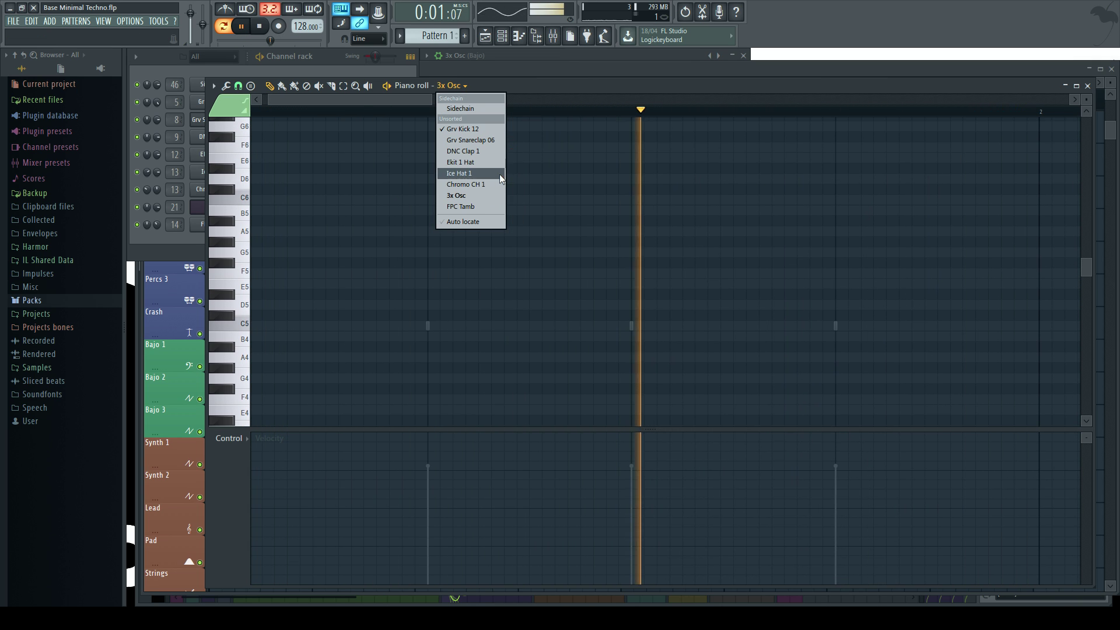
{"action": "left_click", "coordinate": [334, 58]}
{"action": "key", "text": "space"}
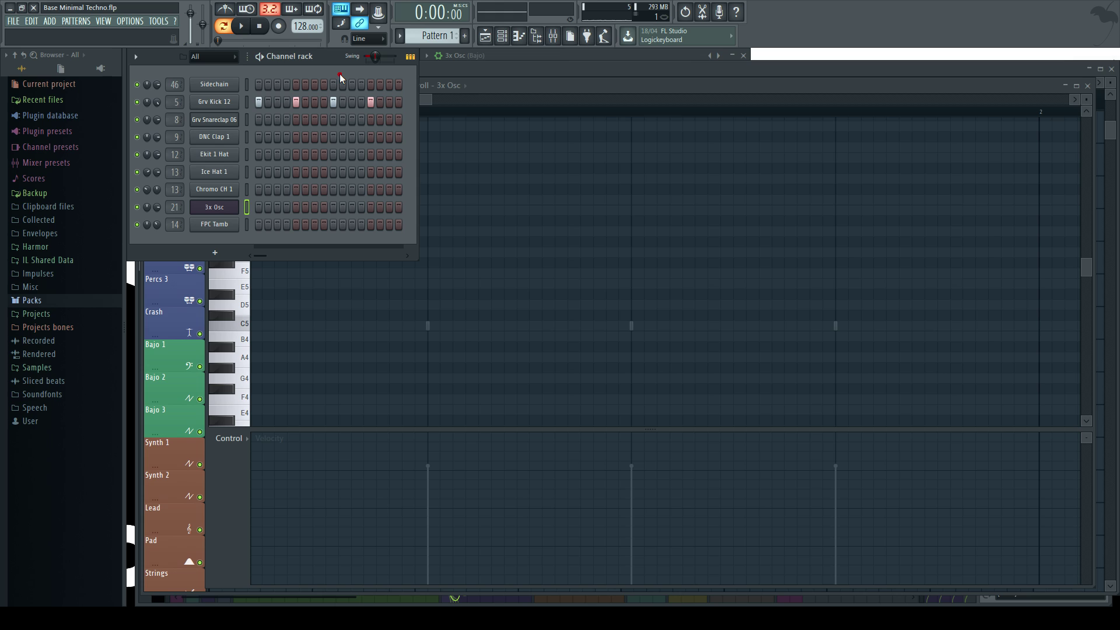
{"action": "left_click", "coordinate": [399, 36]}
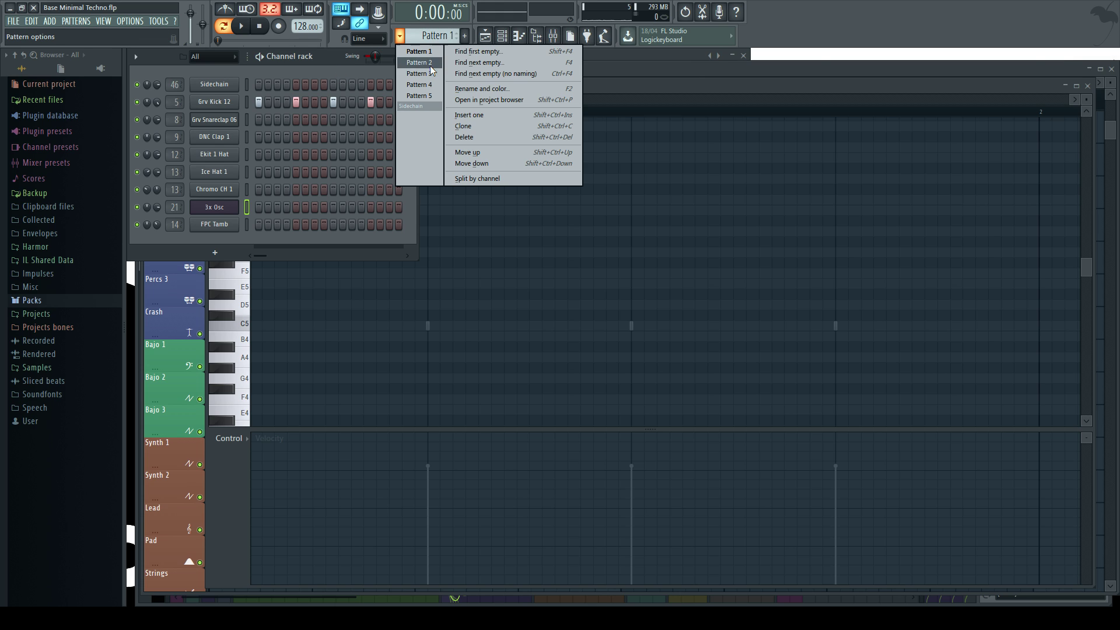
{"action": "left_click", "coordinate": [419, 96]}
- Audition Pattern 5 and select all sixteen A4 bass notes in the piano roll
{"action": "key", "text": "space"}
{"action": "left_click", "coordinate": [506, 85]}
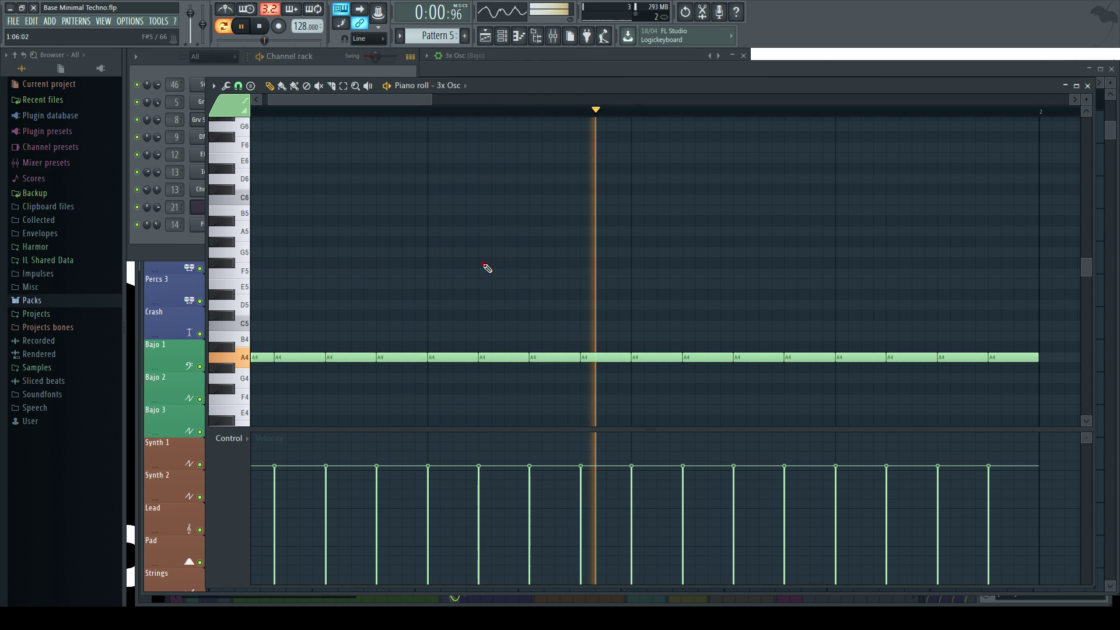
{"action": "scroll", "coordinate": [340, 240], "scroll_direction": "down", "scroll_amount": 5}
{"action": "key", "text": "space"}
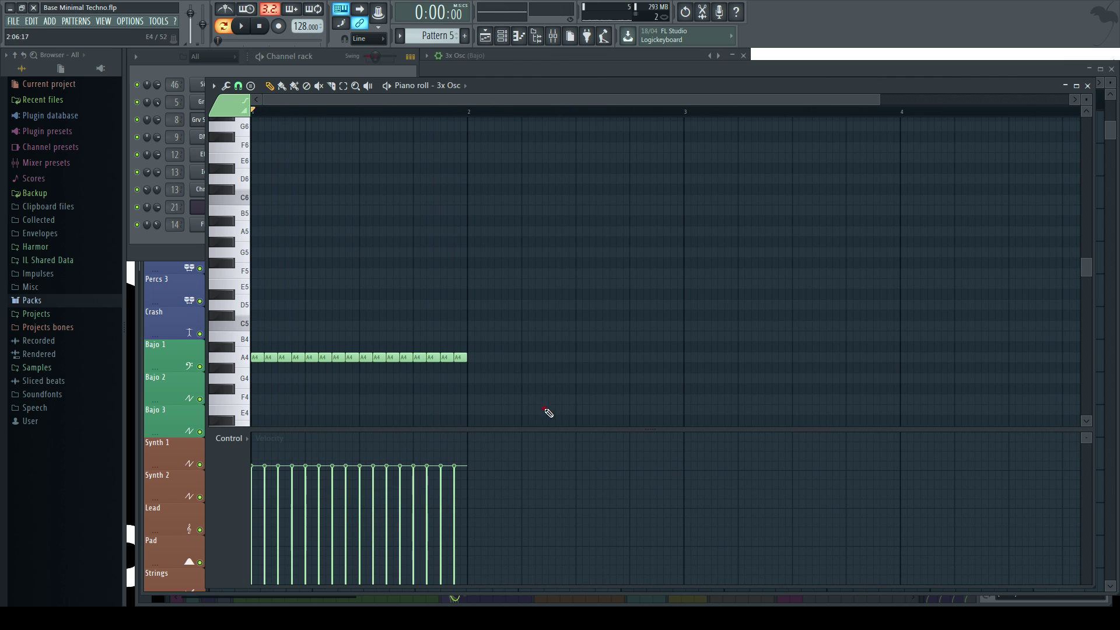
{"action": "scroll", "coordinate": [381, 293], "scroll_direction": "down", "scroll_amount": 2}
{"action": "left_click_drag", "start_coordinate": [580, 378], "coordinate": [214, 256]}
{"action": "scroll", "coordinate": [286, 146], "scroll_direction": "up", "scroll_amount": 2}
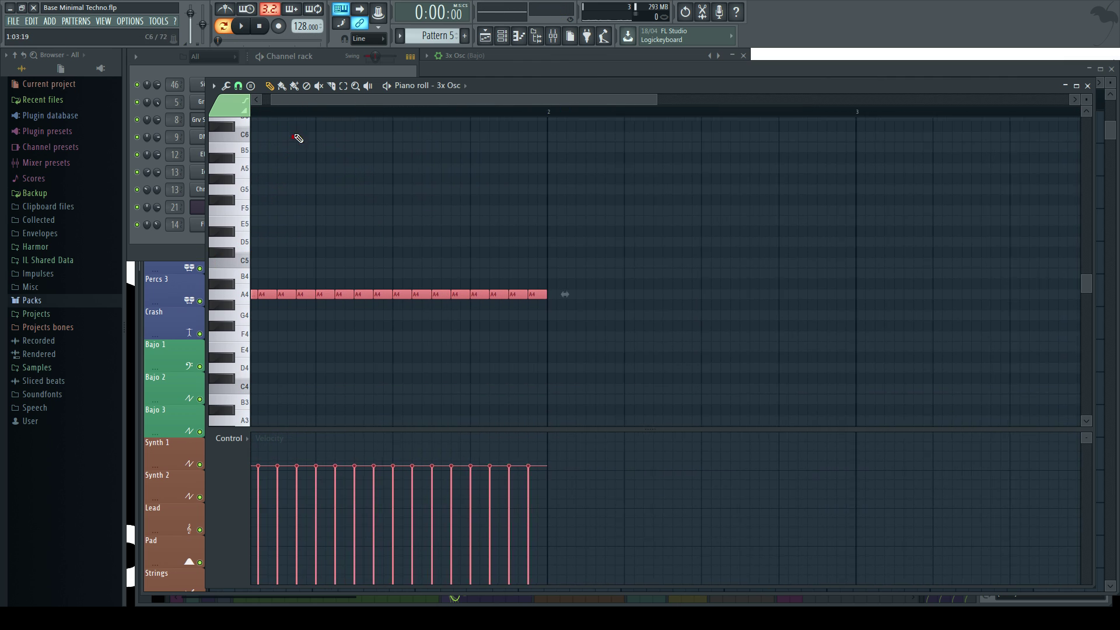
- Play Pattern 5 and open the quantizer for the 3x Osc notes, moving its window clear of the notes
{"action": "left_click", "coordinate": [213, 86]}
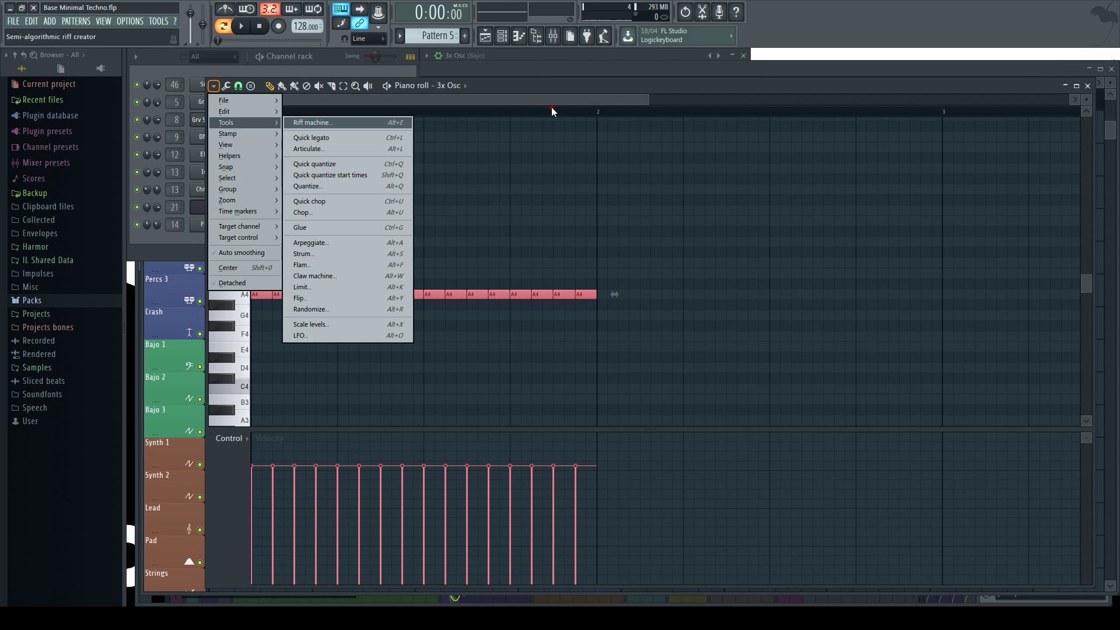
{"action": "left_click", "coordinate": [551, 106]}
{"action": "key", "text": "space"}
{"action": "left_click", "coordinate": [214, 86]}
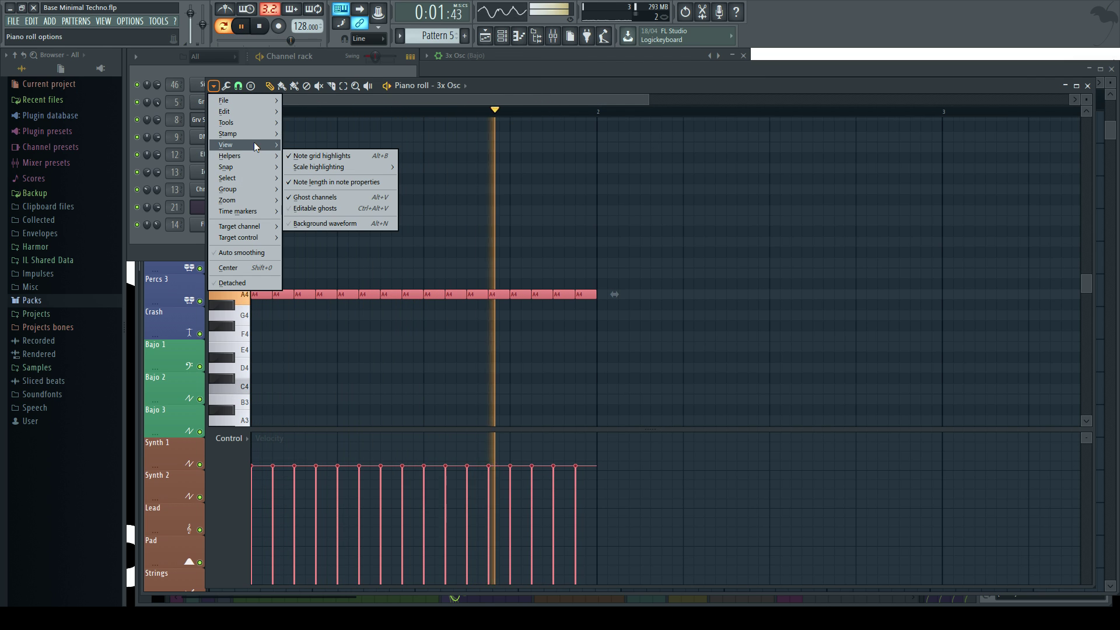
{"action": "mouse_move", "coordinate": [255, 125]}
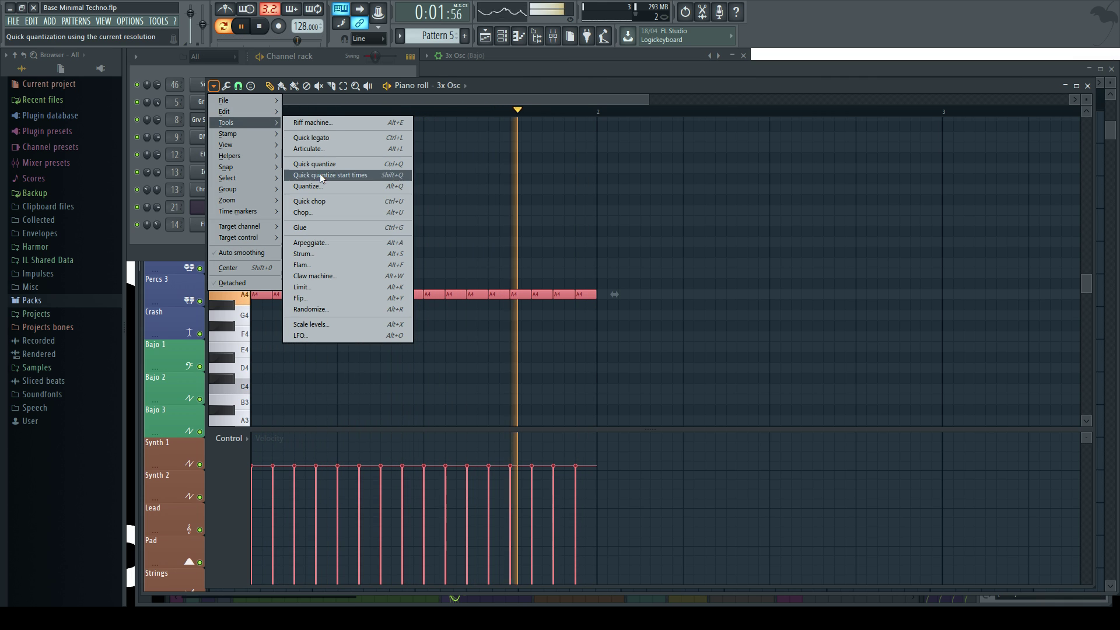
{"action": "left_click", "coordinate": [326, 186]}
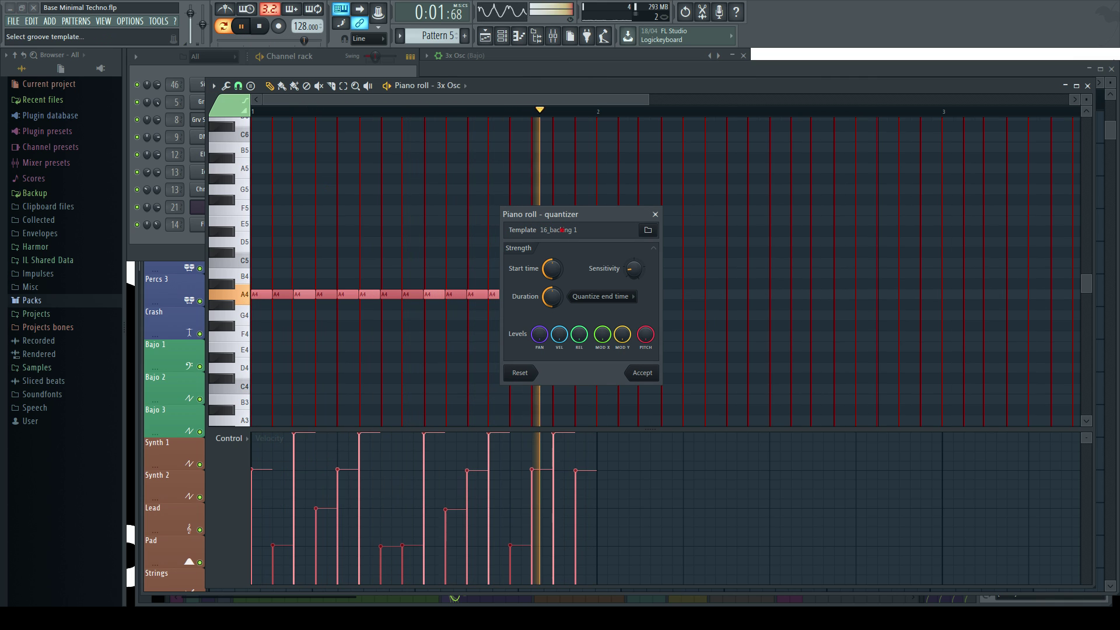
{"action": "left_click_drag", "start_coordinate": [593, 214], "coordinate": [701, 191]}
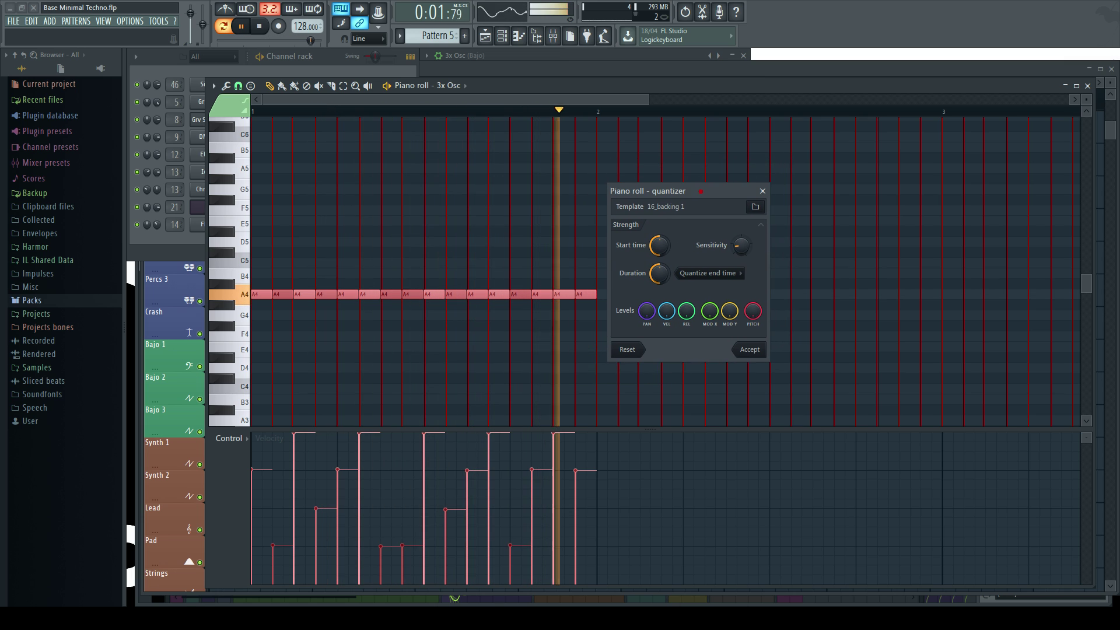
- Preview several groove templates and quantize the sixteen A4 notes with 16_amen.fsc
{"action": "left_click", "coordinate": [754, 209]}
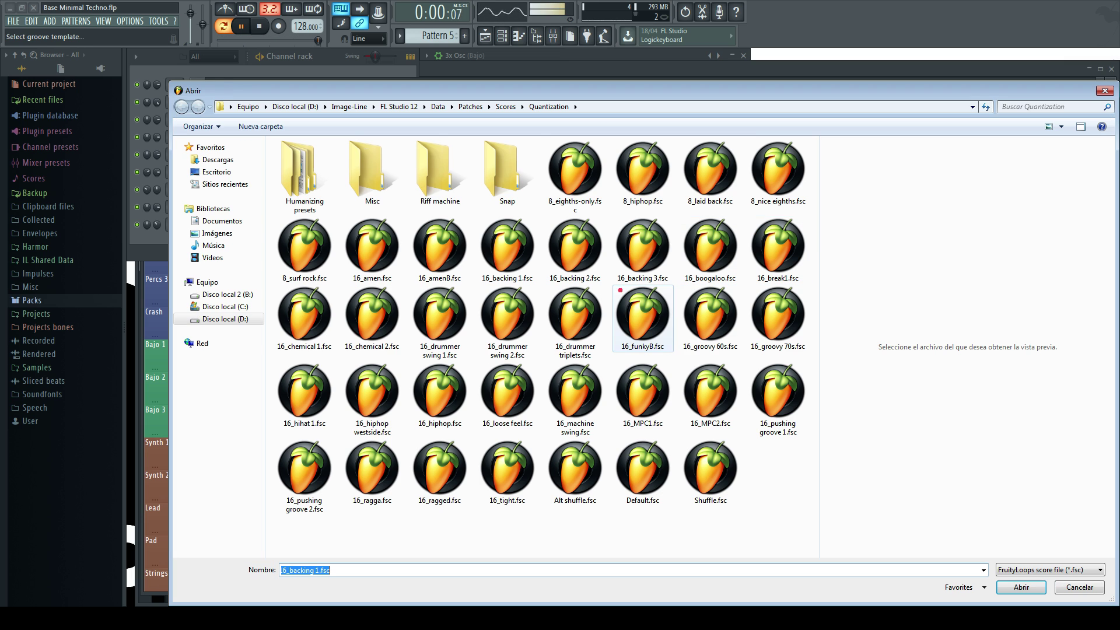
{"action": "left_click", "coordinate": [444, 344]}
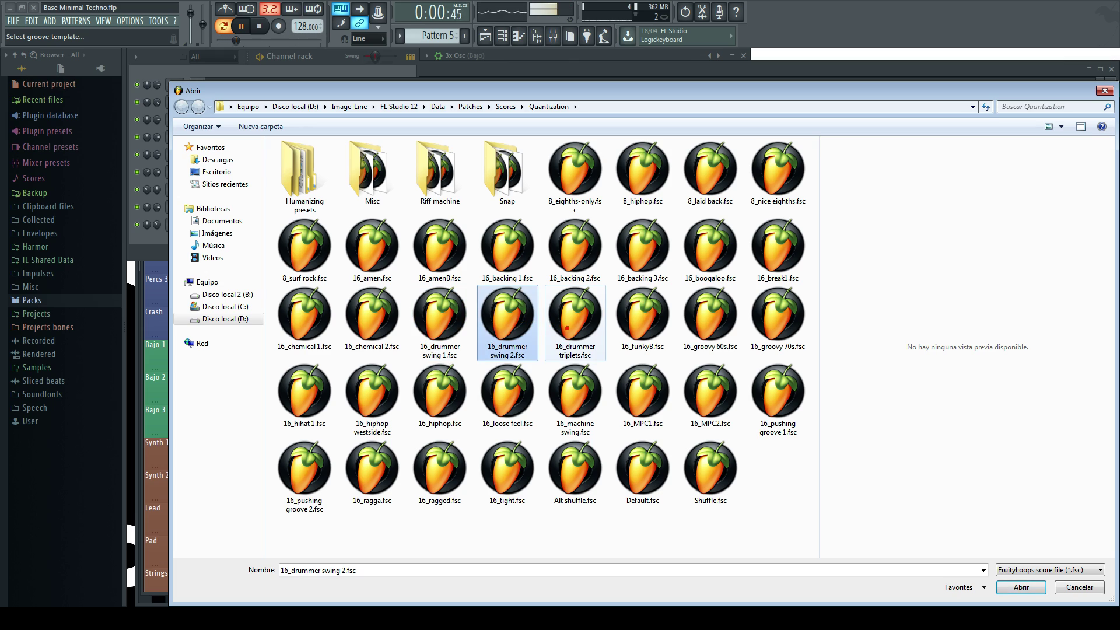
{"action": "left_click", "coordinate": [574, 255]}
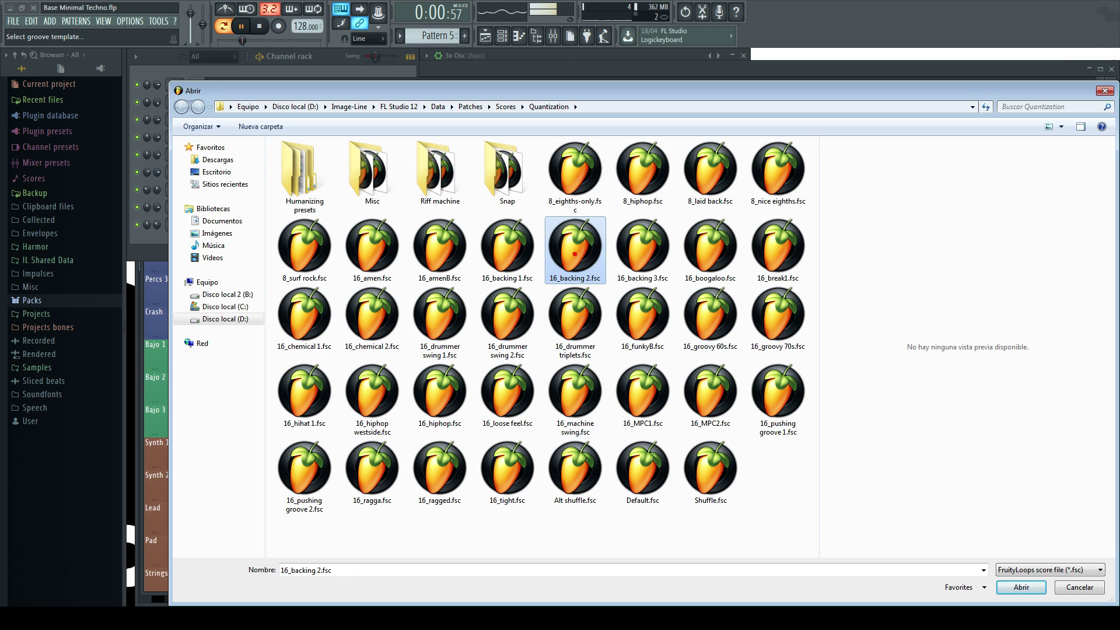
{"action": "left_click", "coordinate": [512, 251]}
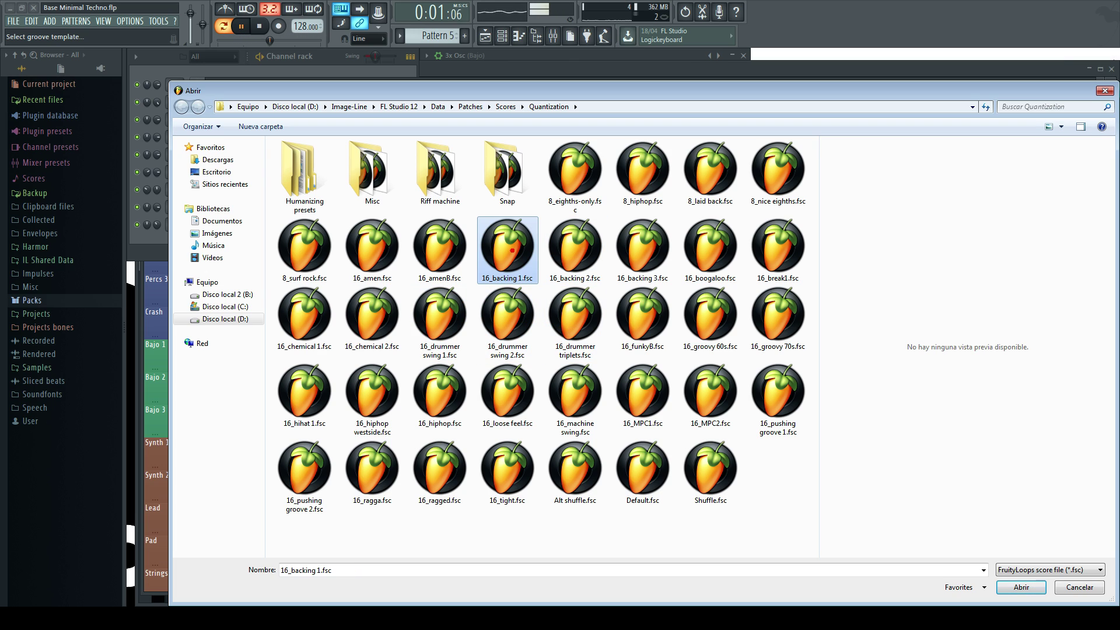
{"action": "left_click", "coordinate": [577, 255]}
{"action": "left_click", "coordinate": [644, 255]}
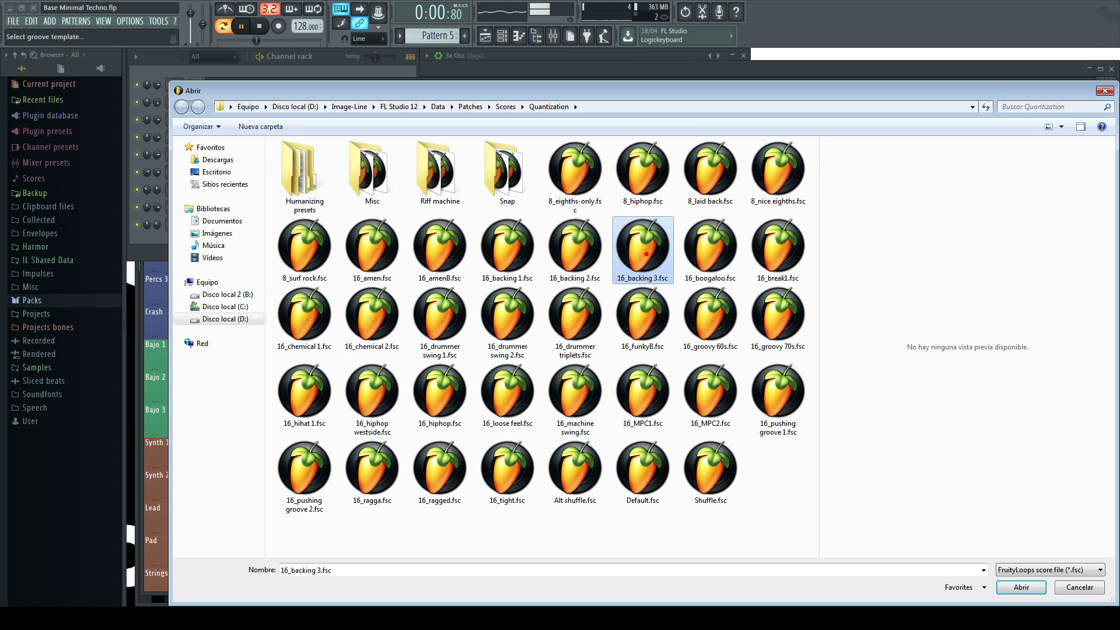
{"action": "left_click", "coordinate": [375, 251]}
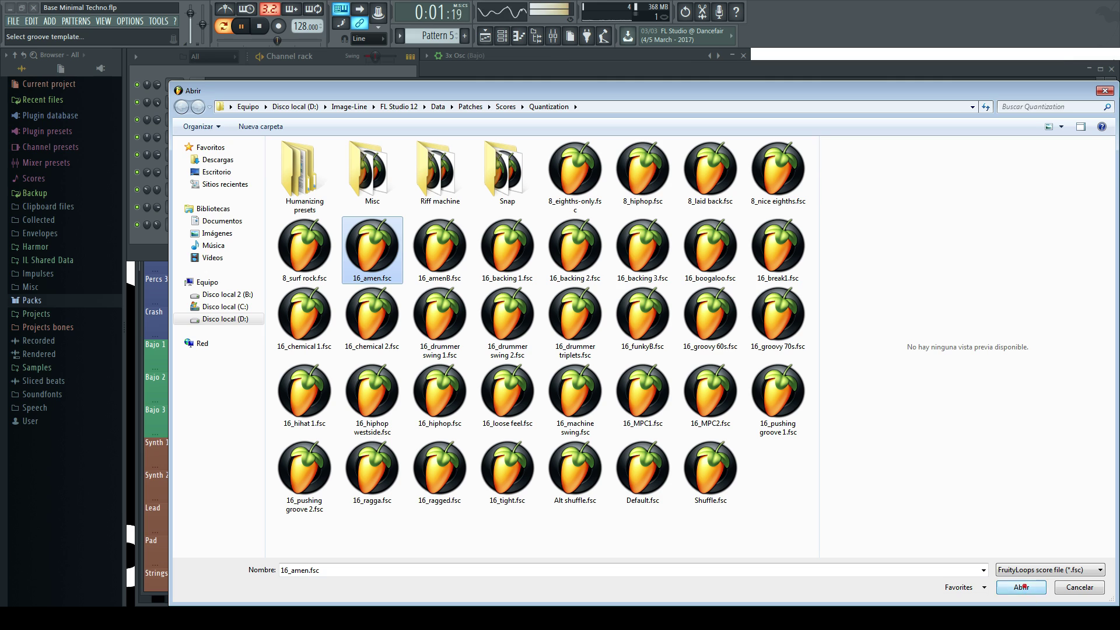
{"action": "left_click", "coordinate": [1021, 586]}
{"action": "left_click", "coordinate": [746, 351]}
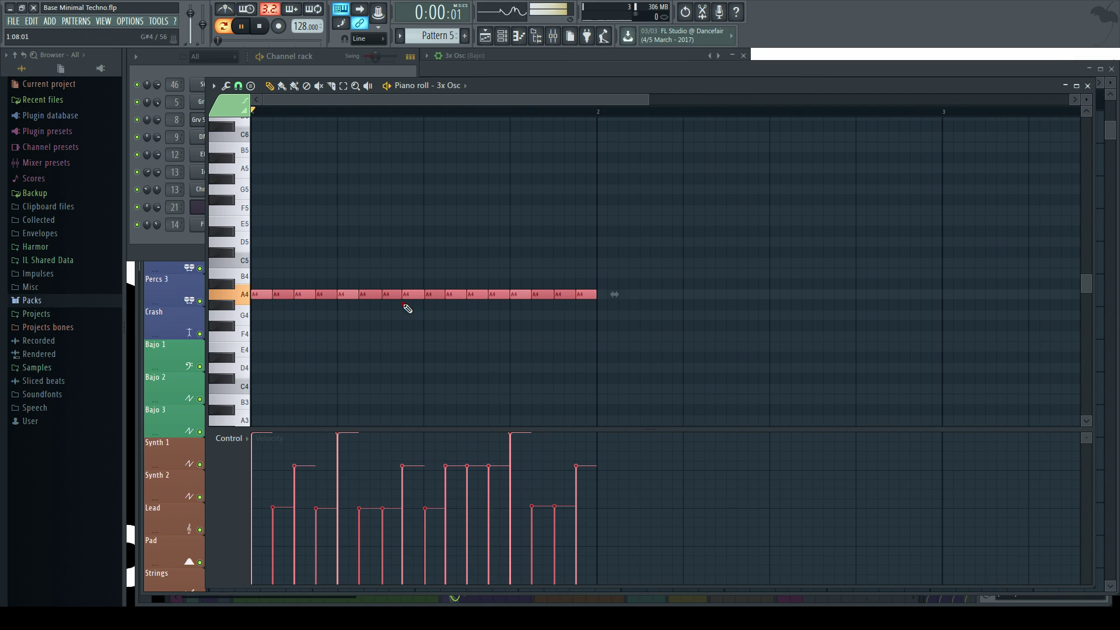
- Clone the 3x Osc channel and move its Pattern 5 notes to the cloned channel
{"action": "key", "text": "space"}
{"action": "left_click", "coordinate": [333, 60]}
{"action": "key", "text": "space"}
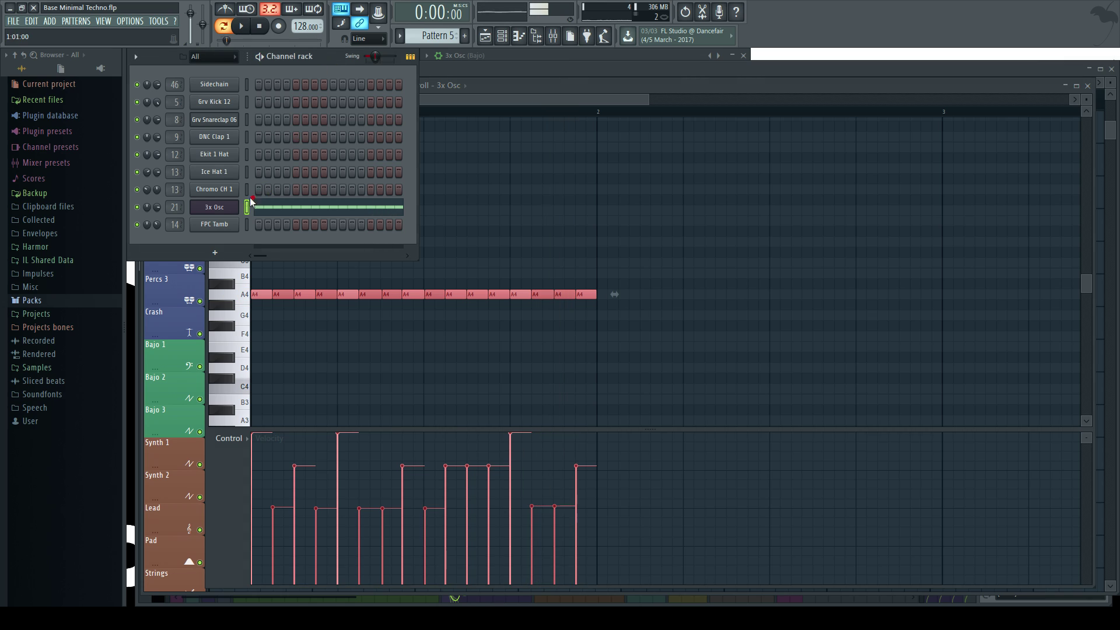
{"action": "right_click", "coordinate": [214, 207]}
{"action": "left_click", "coordinate": [260, 308]}
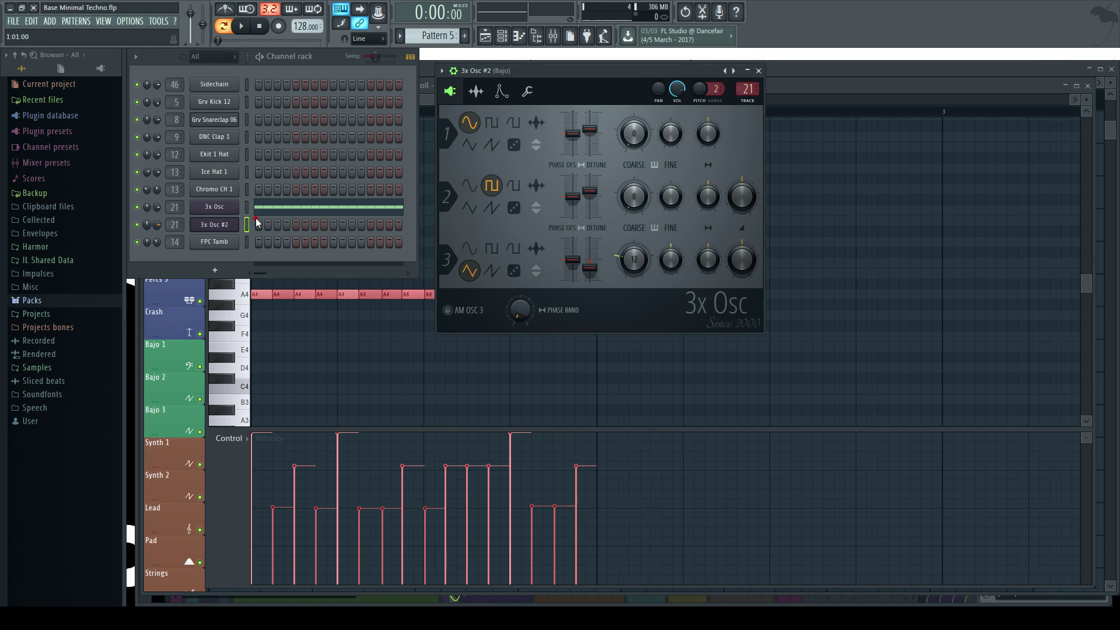
{"action": "left_click", "coordinate": [247, 208]}
{"action": "left_click", "coordinate": [248, 227]}
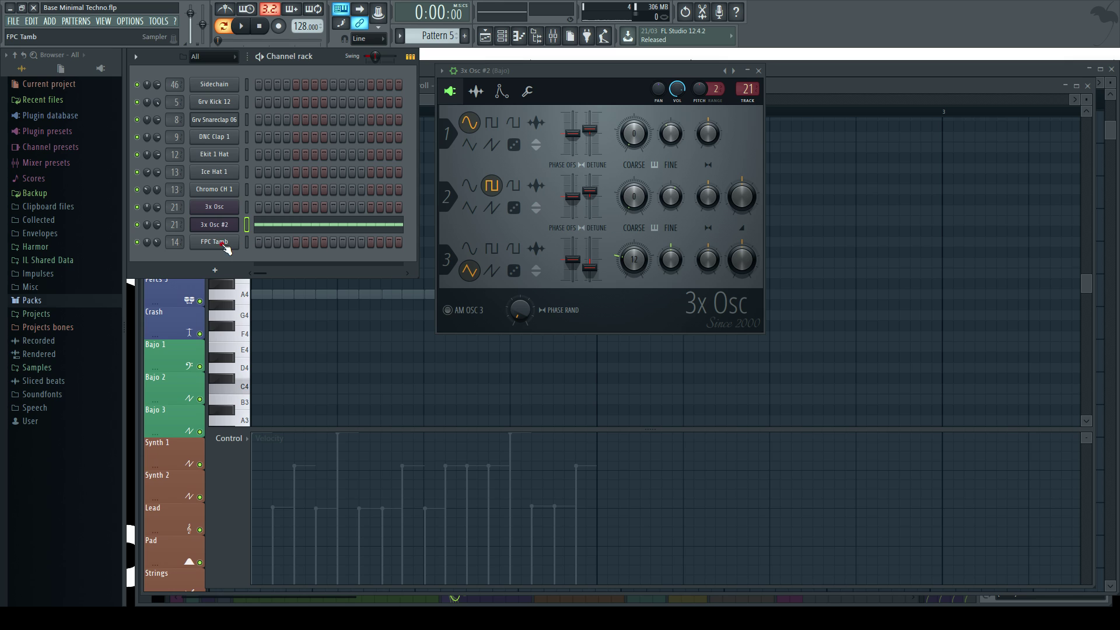
- Set oscillator 2 of 3x Osc #2 to a sine wave and shorten the volume envelope's decay while auditioning
{"action": "key", "text": "space"}
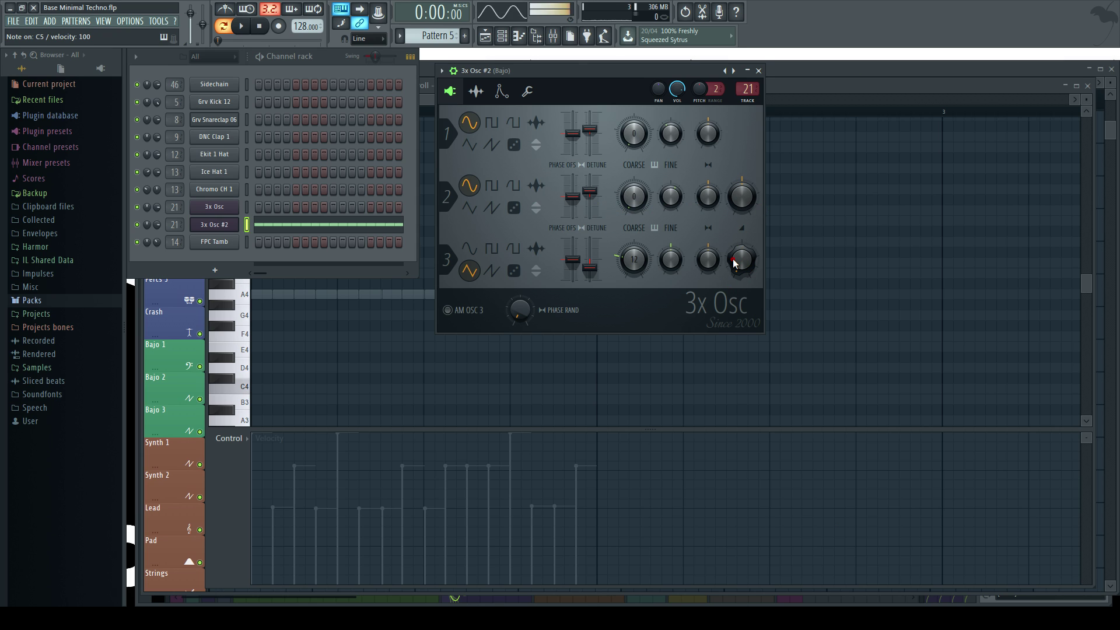
{"action": "key", "text": "space"}
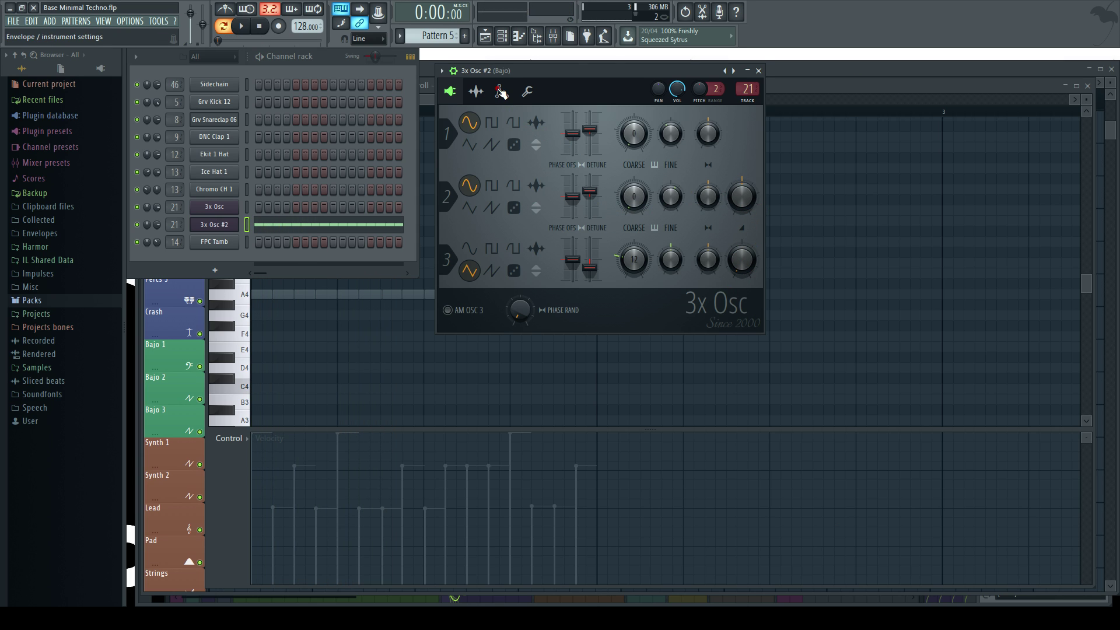
{"action": "left_click", "coordinate": [500, 91]}
{"action": "left_click", "coordinate": [527, 91]}
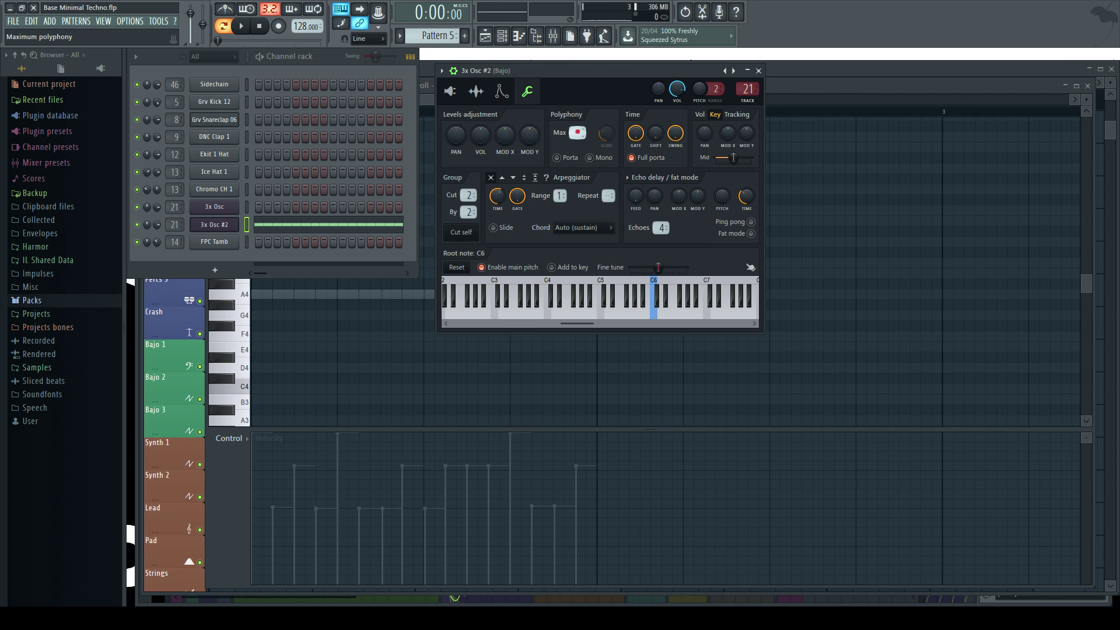
{"action": "left_click", "coordinate": [501, 91]}
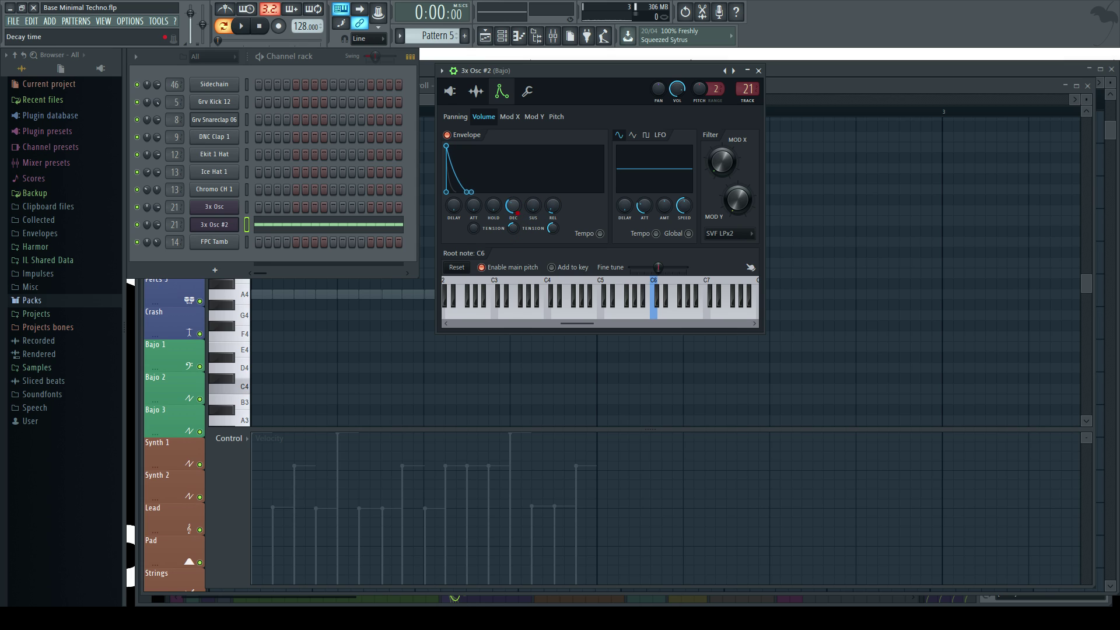
{"action": "key", "text": "space"}
{"action": "left_click_drag", "start_coordinate": [514, 206], "coordinate": [513, 226]}
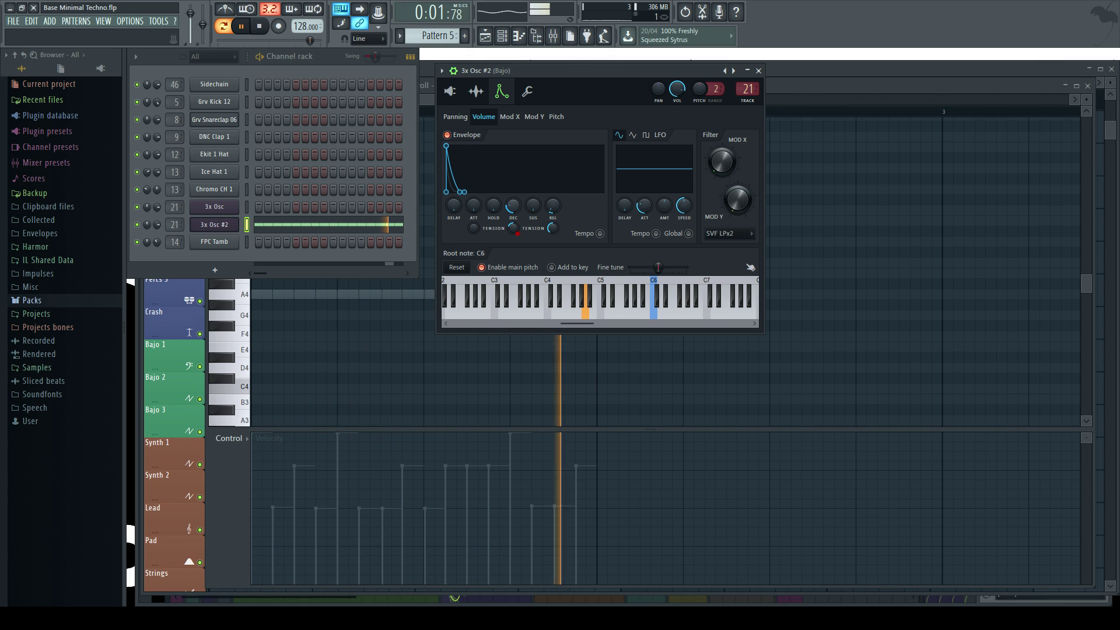
- Set oscillator 1 of 3x Osc #2 to a triangle wave and stop playback
{"action": "left_click", "coordinate": [450, 91]}
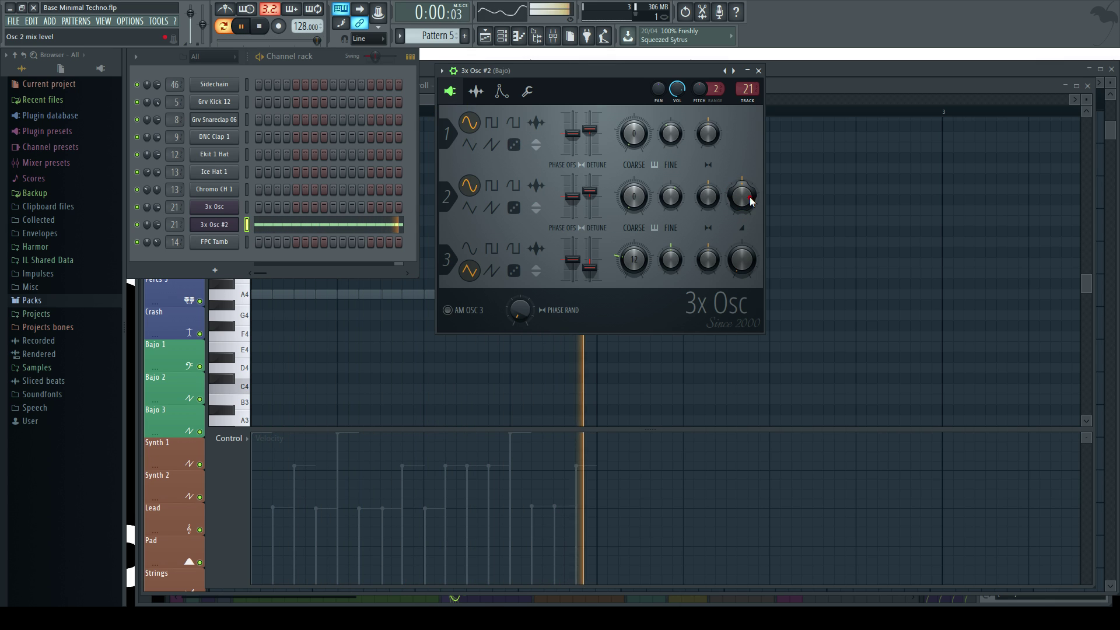
{"action": "left_click", "coordinate": [474, 141]}
{"action": "key", "text": "space"}
- Route 3x Osc #2 to mixer track 24 (Bajo 2) and play Pattern 5
{"action": "double_click", "coordinate": [174, 225]}
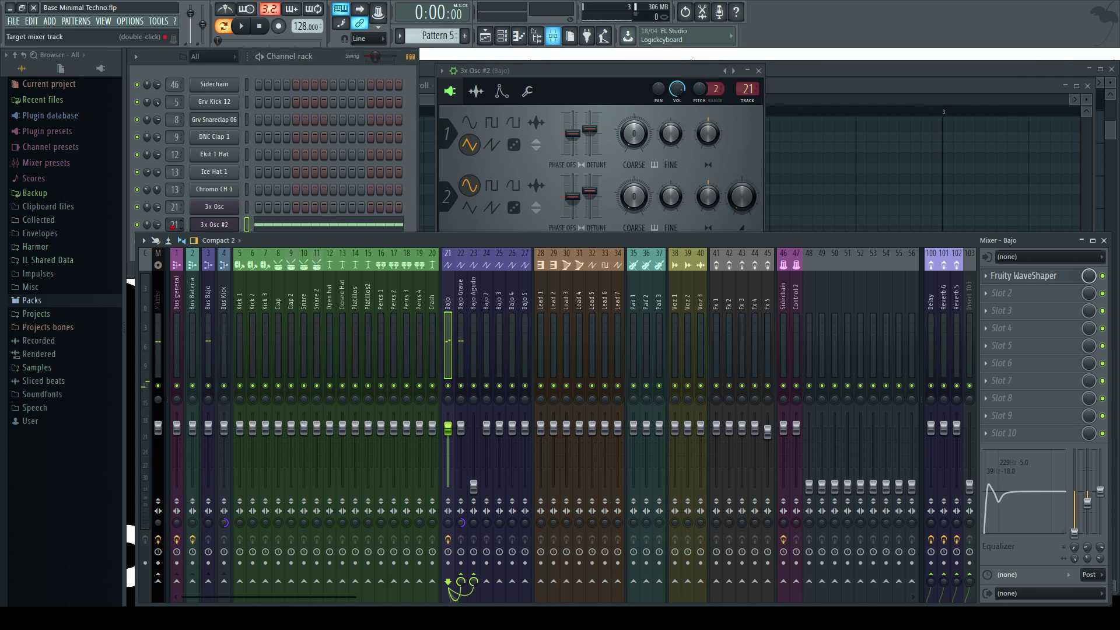
{"action": "scroll", "coordinate": [173, 224], "scroll_direction": "up", "scroll_amount": 3}
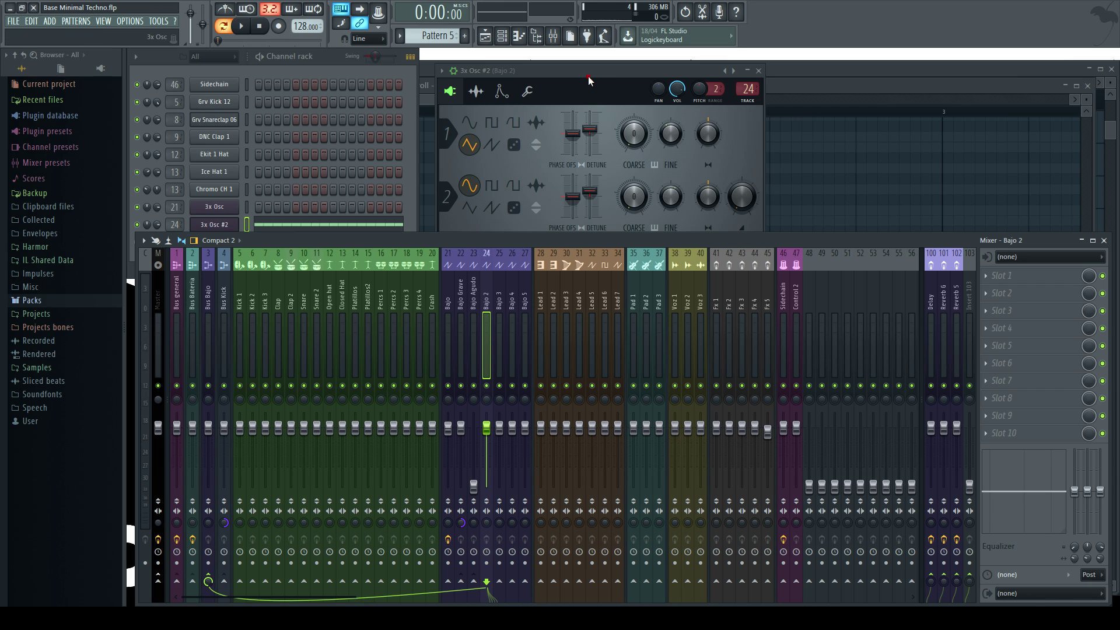
{"action": "left_click_drag", "start_coordinate": [588, 75], "coordinate": [571, 60]}
{"action": "key", "text": "space"}
- Center the detune of all three oscillators in 3x Osc #2 during playback, and stop the pattern
{"action": "left_click", "coordinate": [372, 59]}
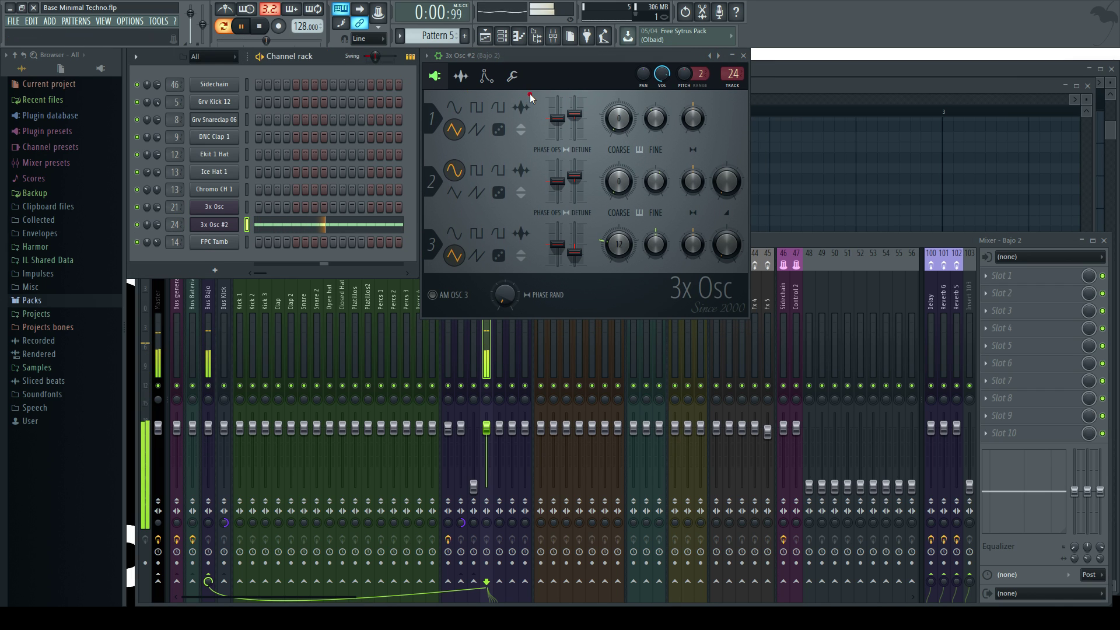
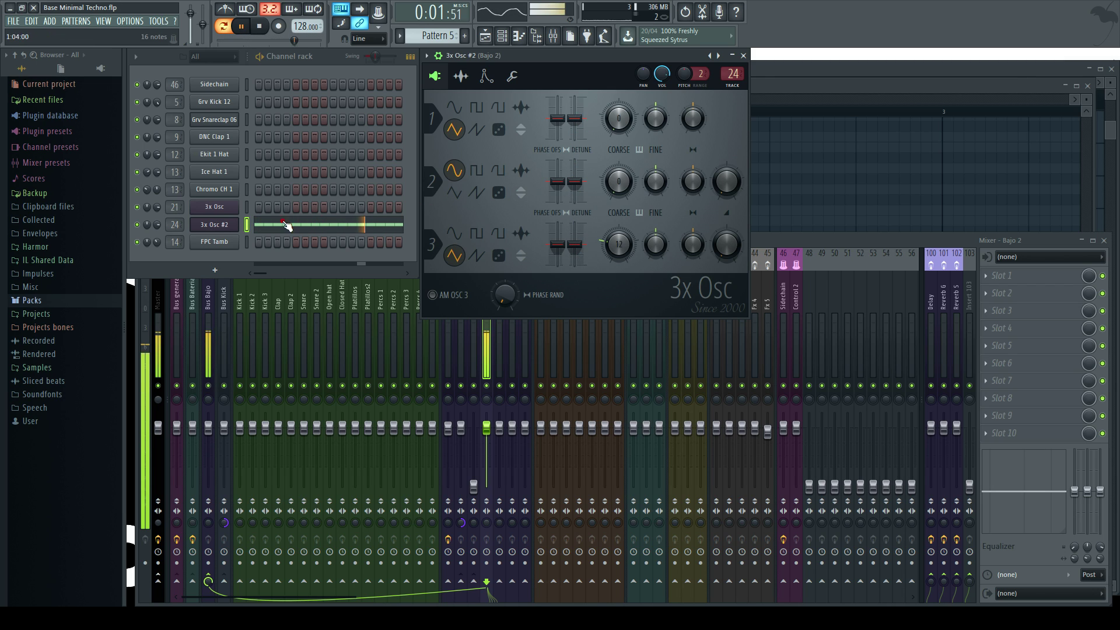
{"action": "left_click", "coordinate": [231, 227]}
{"action": "left_click", "coordinate": [231, 226]}
{"action": "key", "text": "space"}
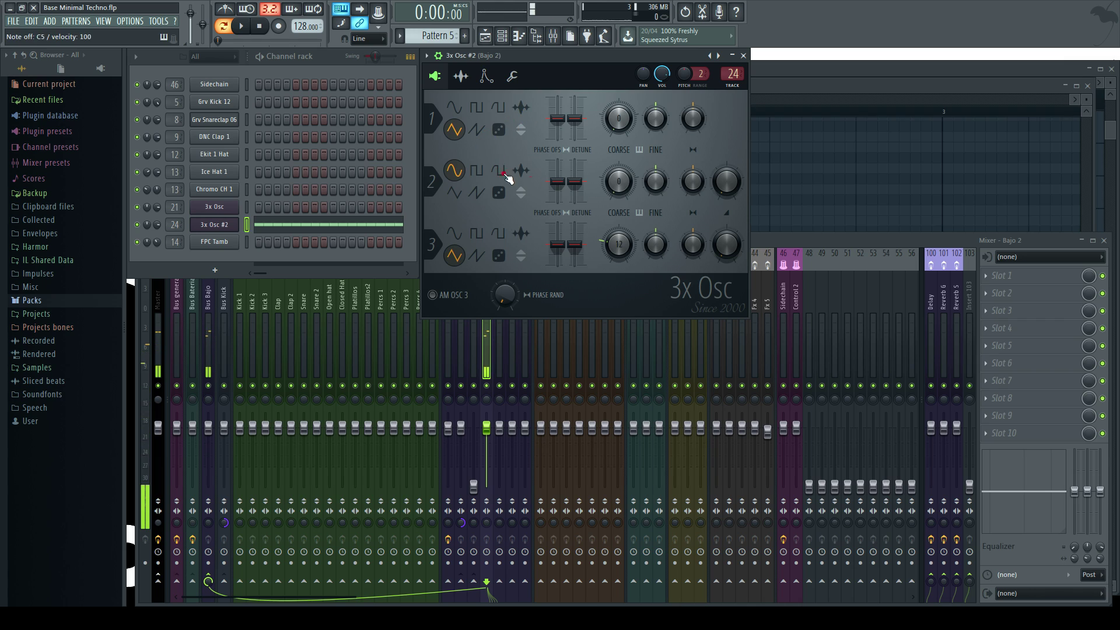
- Shorten the pitch envelope's release on 3x Osc #2 and set oscillator 1 to sine and oscillator 2 to rounded saw
{"action": "left_click", "coordinate": [486, 81]}
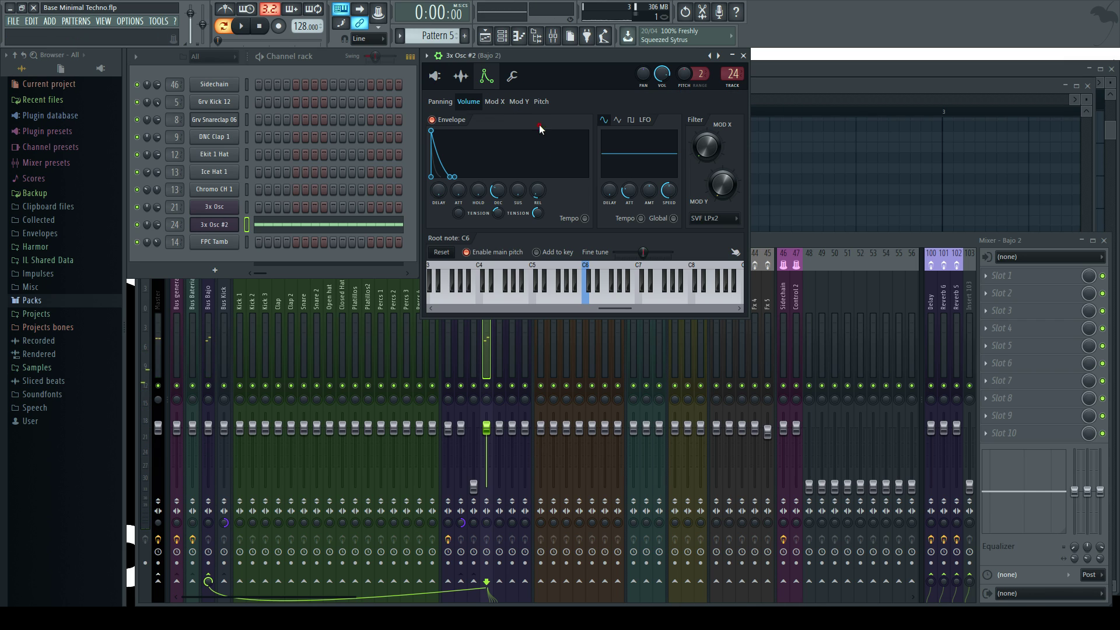
{"action": "left_click", "coordinate": [546, 104]}
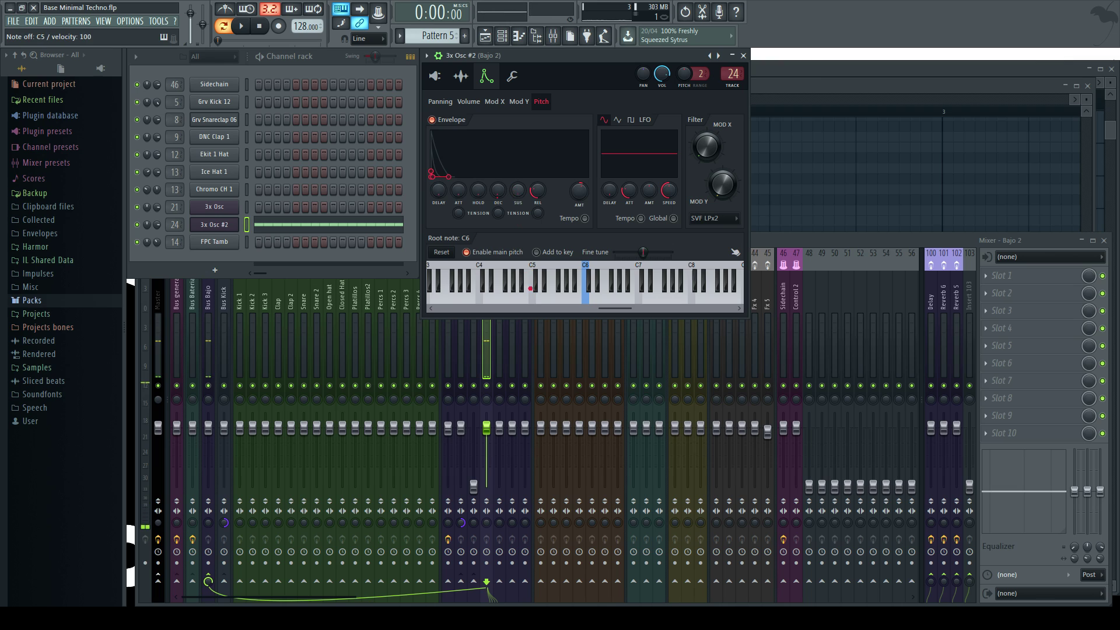
{"action": "left_click", "coordinate": [532, 287]}
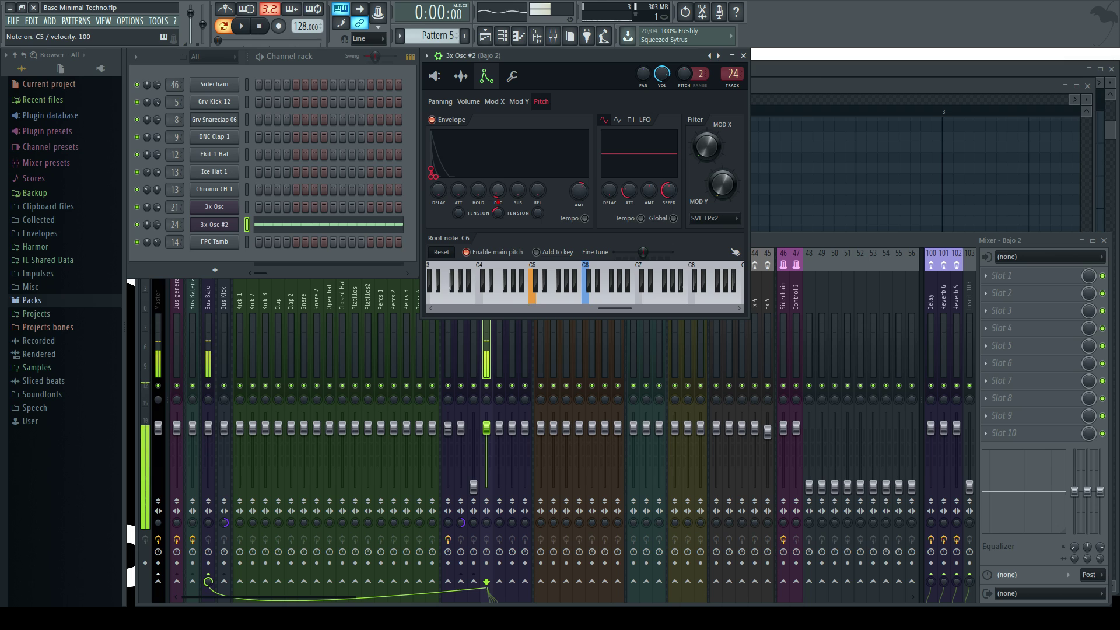
{"action": "left_click", "coordinate": [437, 79]}
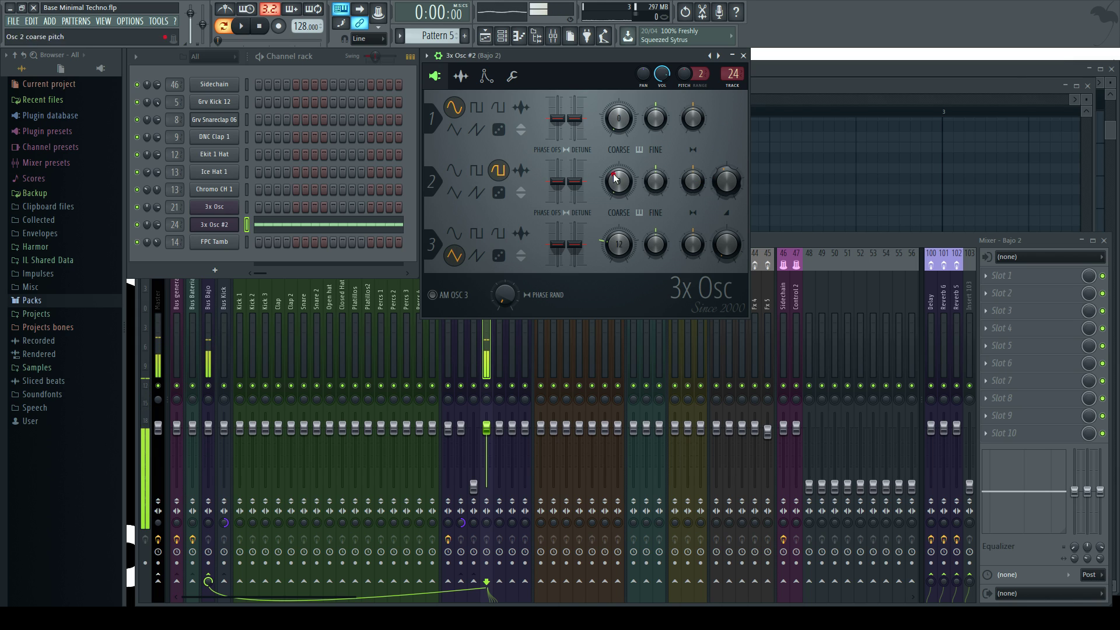
- Change the 3x Osc #2 filter type to LPx2 and adjust its Mod X cutoff while auditioning the sound
{"action": "left_click", "coordinate": [488, 76]}
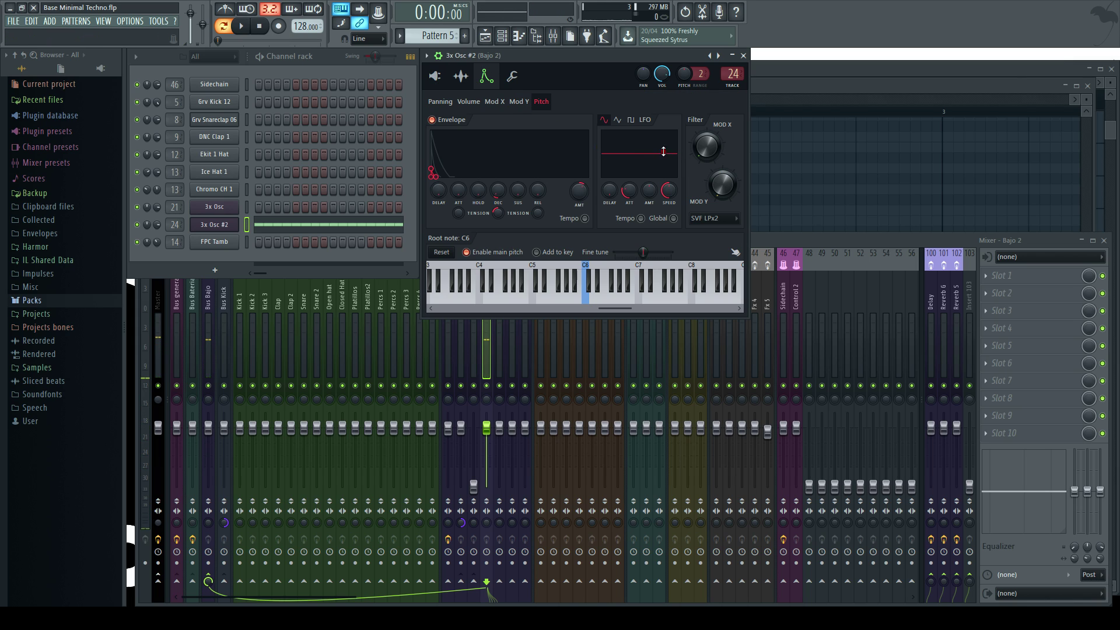
{"action": "left_click", "coordinate": [716, 219]}
{"action": "left_click", "coordinate": [712, 289]}
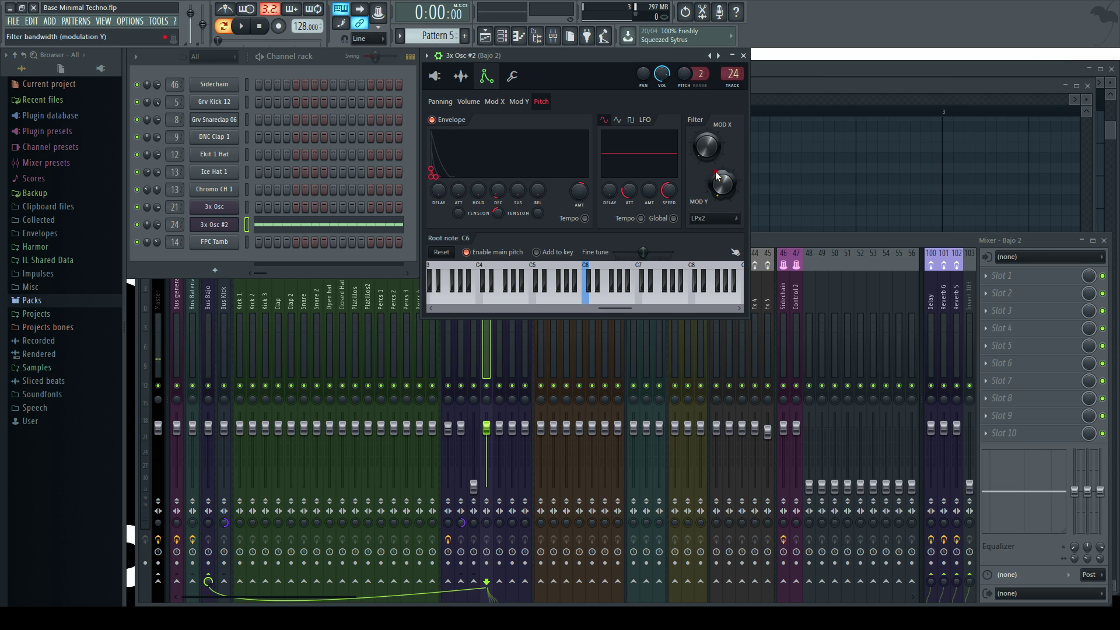
{"action": "key", "text": "z"}
{"action": "left_click_drag", "start_coordinate": [708, 149], "coordinate": [712, 169]}
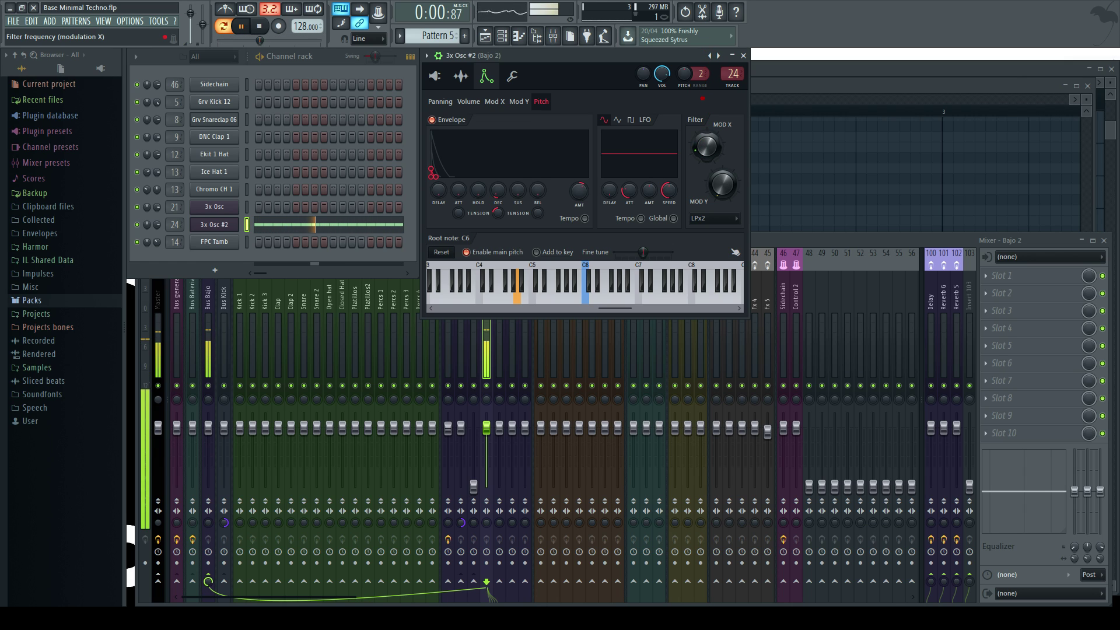
- Close the 3x Osc #2 window and load Fruity Blood Overdrive into slot 3 of the Bajo 2 mixer track
{"action": "left_click", "coordinate": [743, 56]}
{"action": "left_click", "coordinate": [523, 268]}
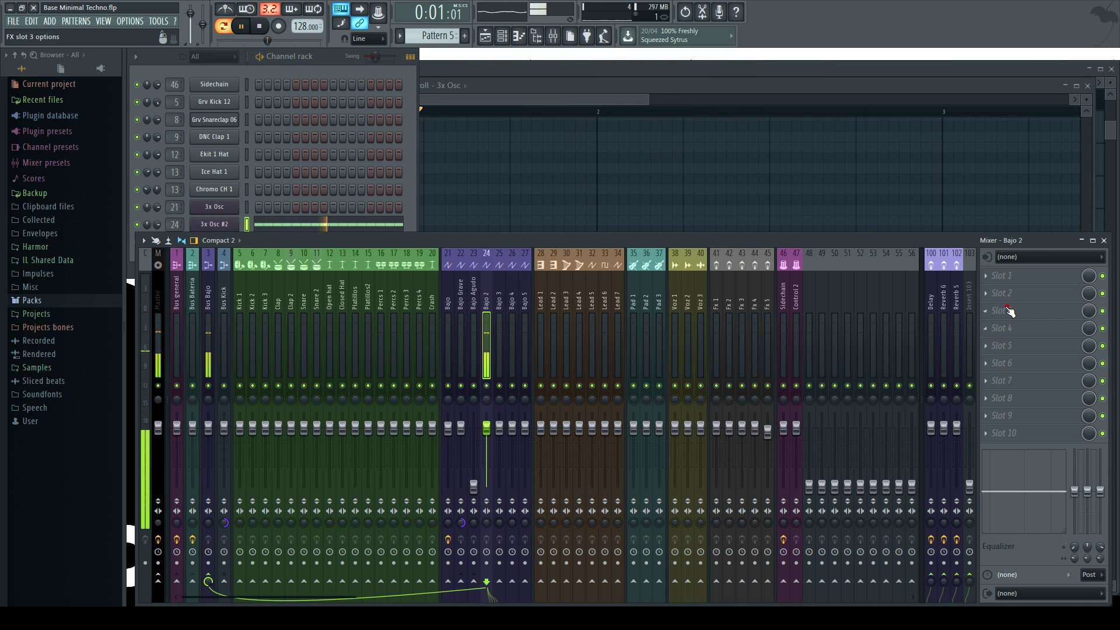
{"action": "left_click", "coordinate": [987, 311]}
{"action": "left_click", "coordinate": [980, 134]}
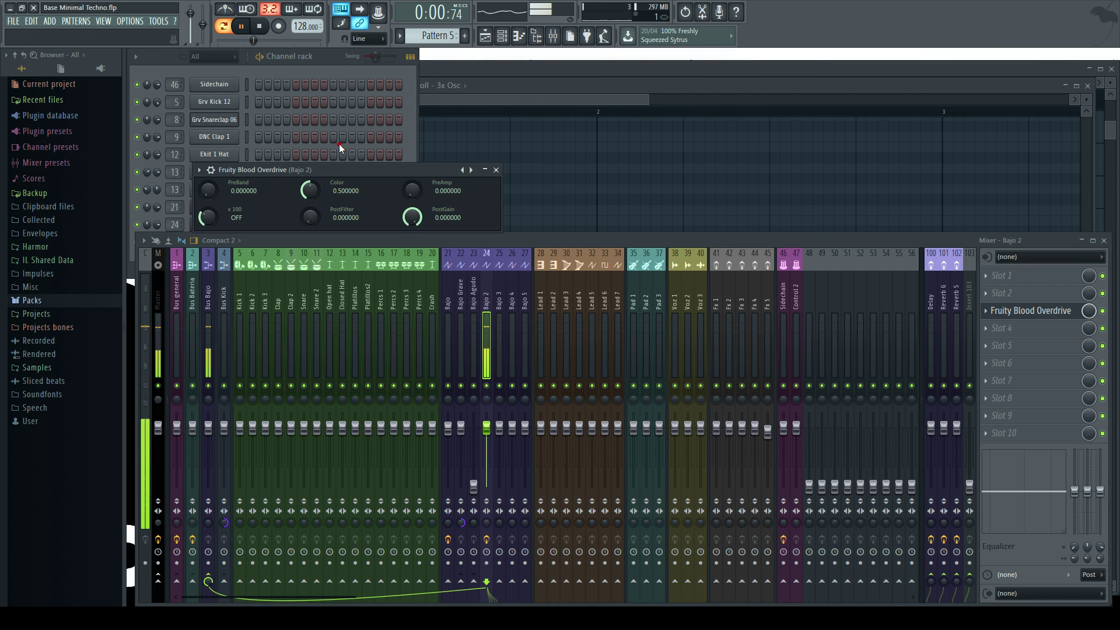
- Set the Bajo 2 Fruity Blood Overdrive PreAmp to about 0.22, adjust its PostGain and close the effect
{"action": "left_click_drag", "start_coordinate": [339, 144], "coordinate": [592, 123]}
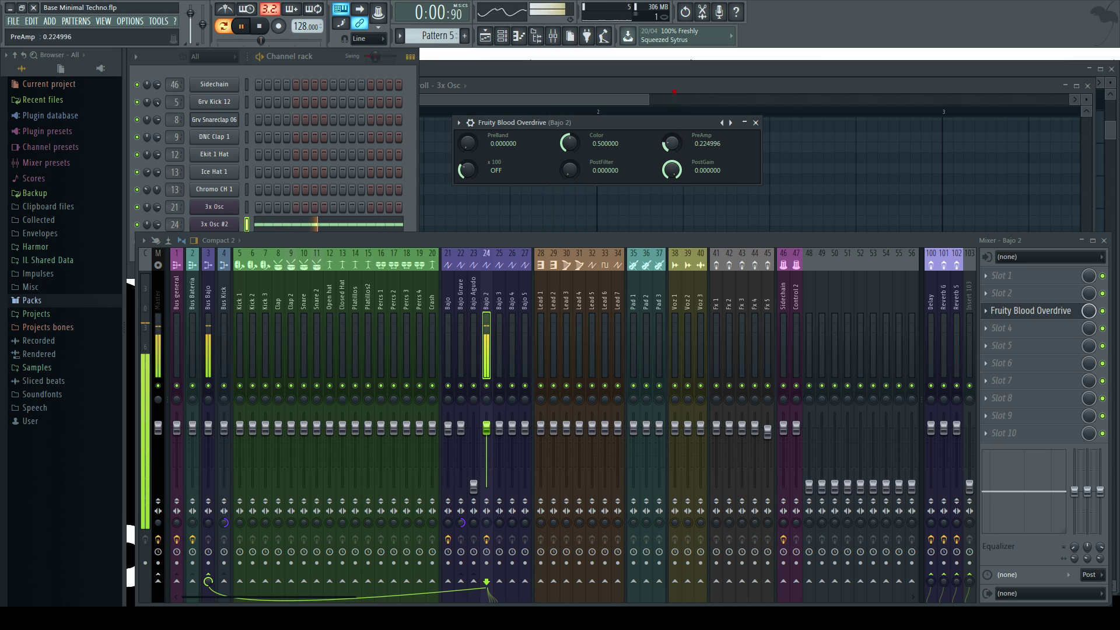
{"action": "left_click_drag", "start_coordinate": [672, 170], "coordinate": [679, 177]}
{"action": "left_click", "coordinate": [756, 123]}
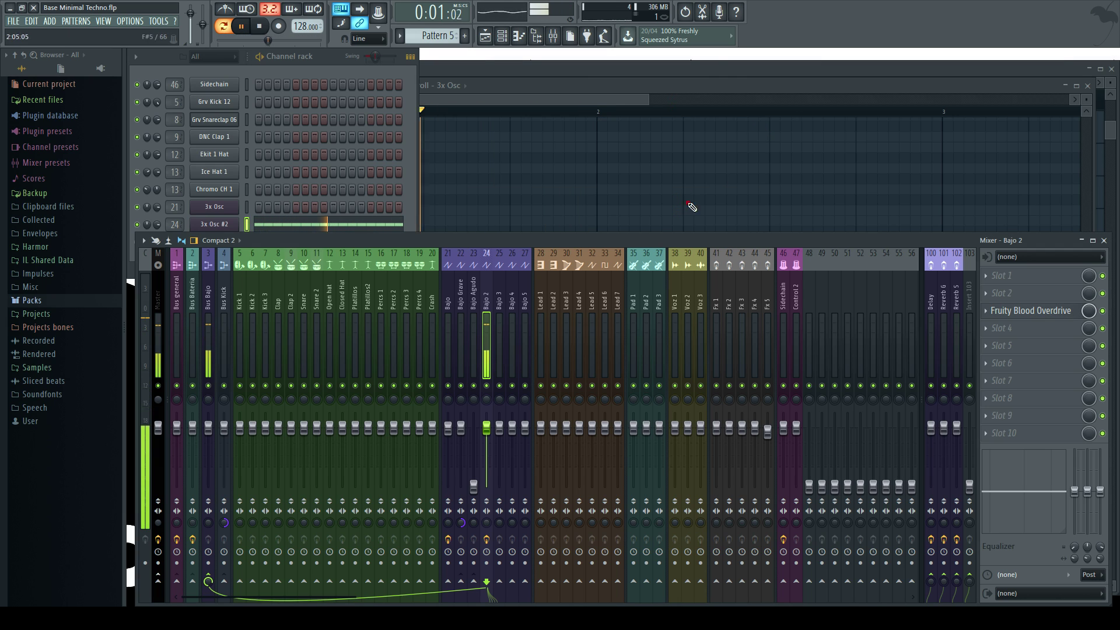
- Open the 3x Osc #2 piano roll and loop-play its first beat and its first half bar
{"action": "left_click", "coordinate": [327, 58]}
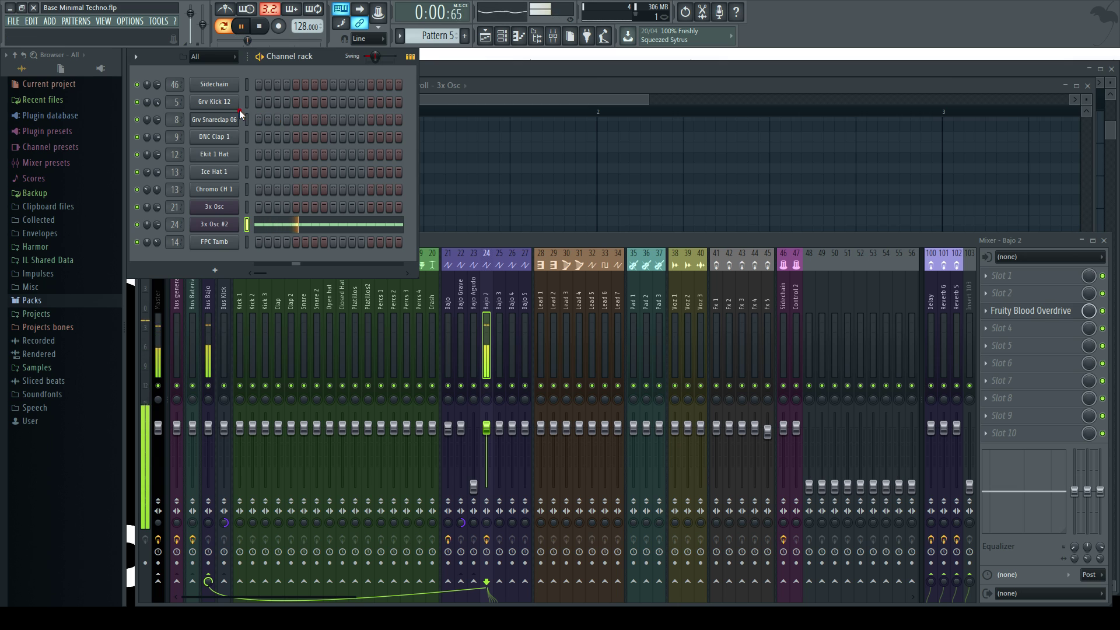
{"action": "left_click", "coordinate": [542, 86]}
{"action": "left_click", "coordinate": [332, 70]}
{"action": "key", "text": "space"}
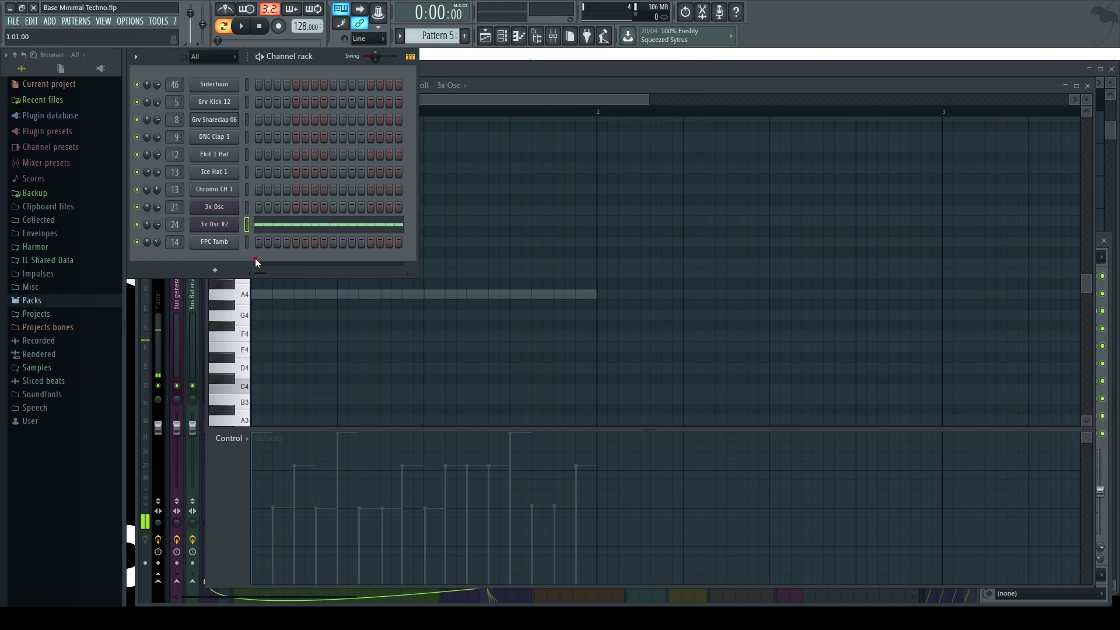
{"action": "left_click", "coordinate": [281, 222]}
{"action": "scroll", "coordinate": [373, 114], "scroll_direction": "up", "scroll_amount": 2}
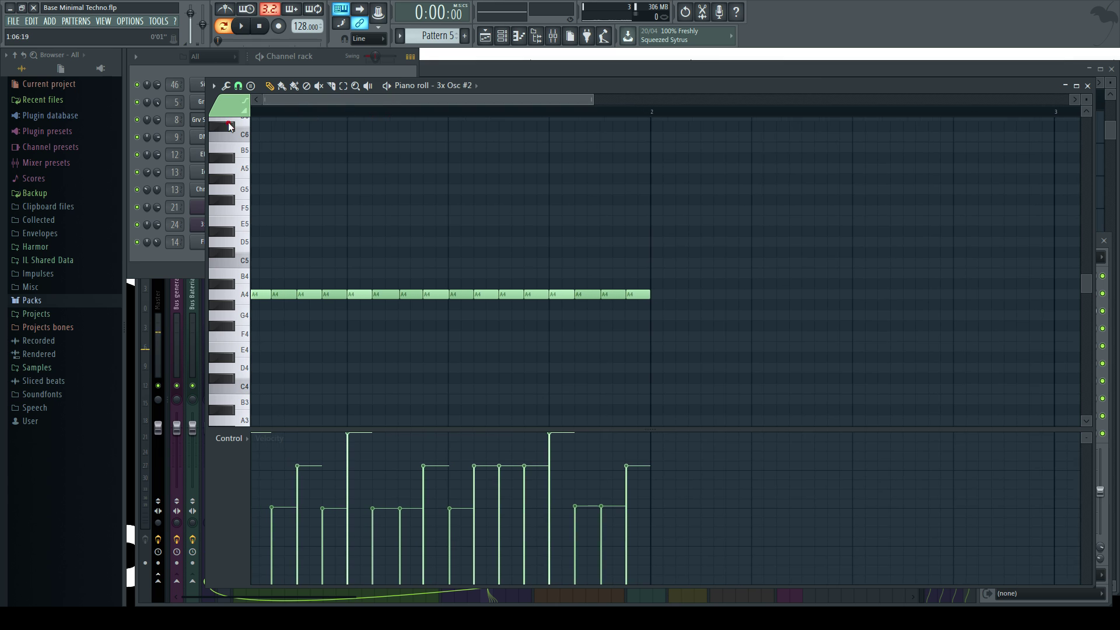
{"action": "left_click_drag", "start_coordinate": [353, 116], "coordinate": [173, 143]}
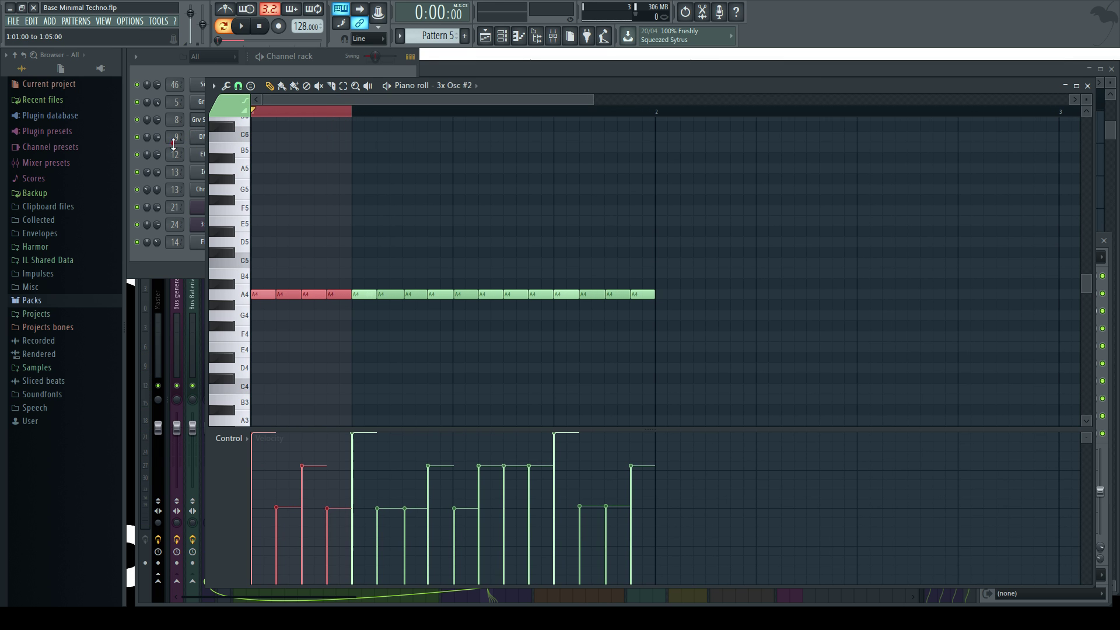
{"action": "key", "text": "space"}
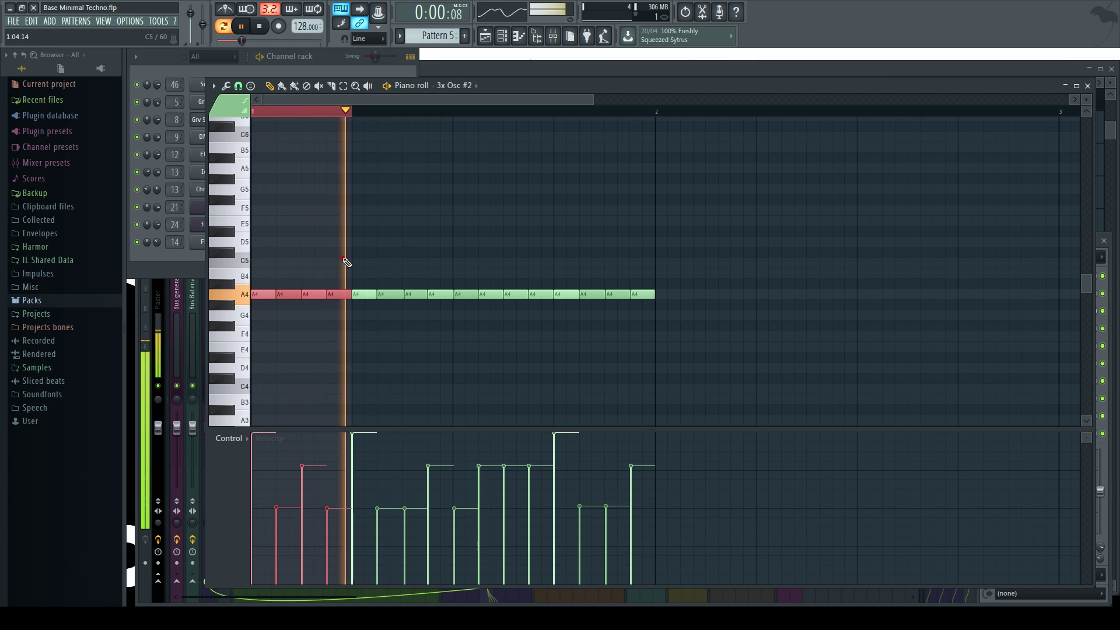
{"action": "left_click_drag", "start_coordinate": [453, 112], "coordinate": [256, 113]}
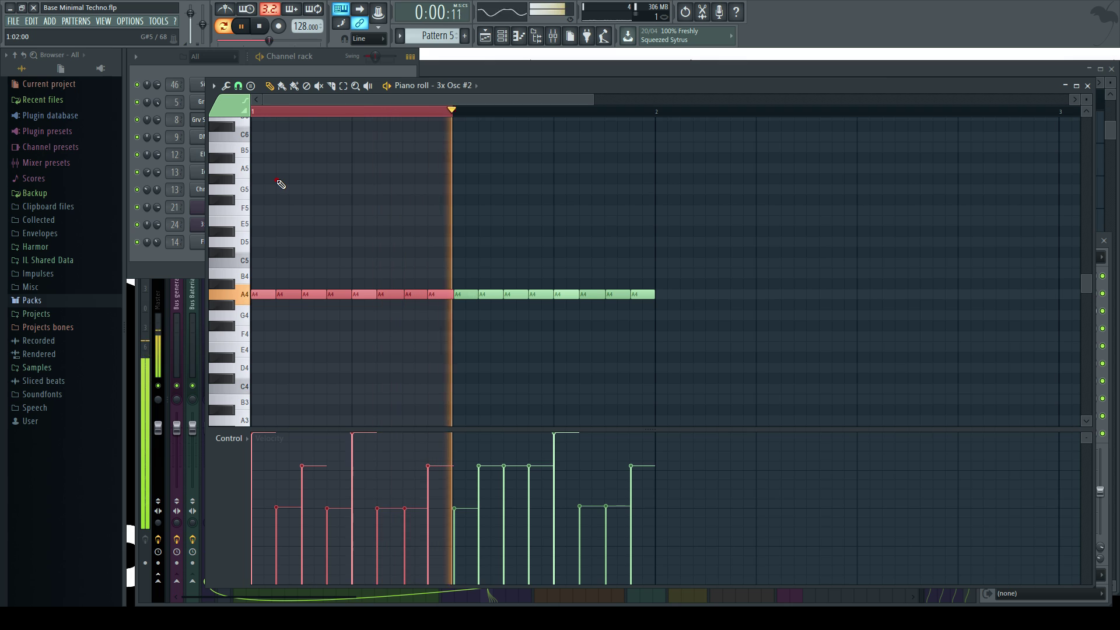
{"action": "key", "text": "space"}
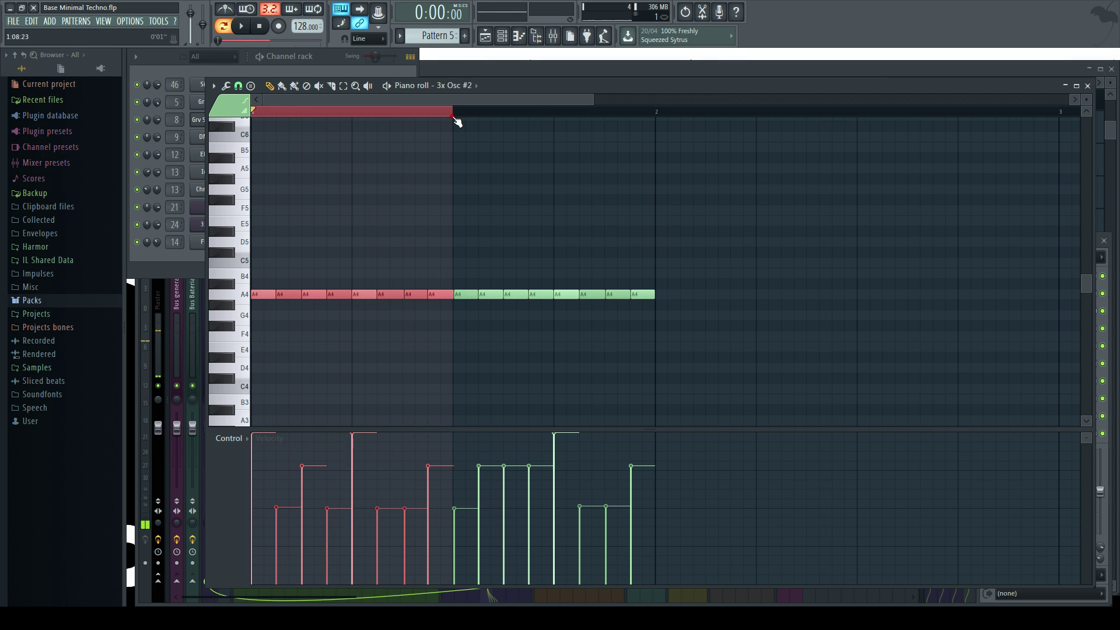
- Loop-play the third beat, the fourth beat and the middle two beats of the 3x Osc #2 bass pattern
{"action": "left_click_drag", "start_coordinate": [456, 113], "coordinate": [547, 114]}
{"action": "key", "text": "space"}
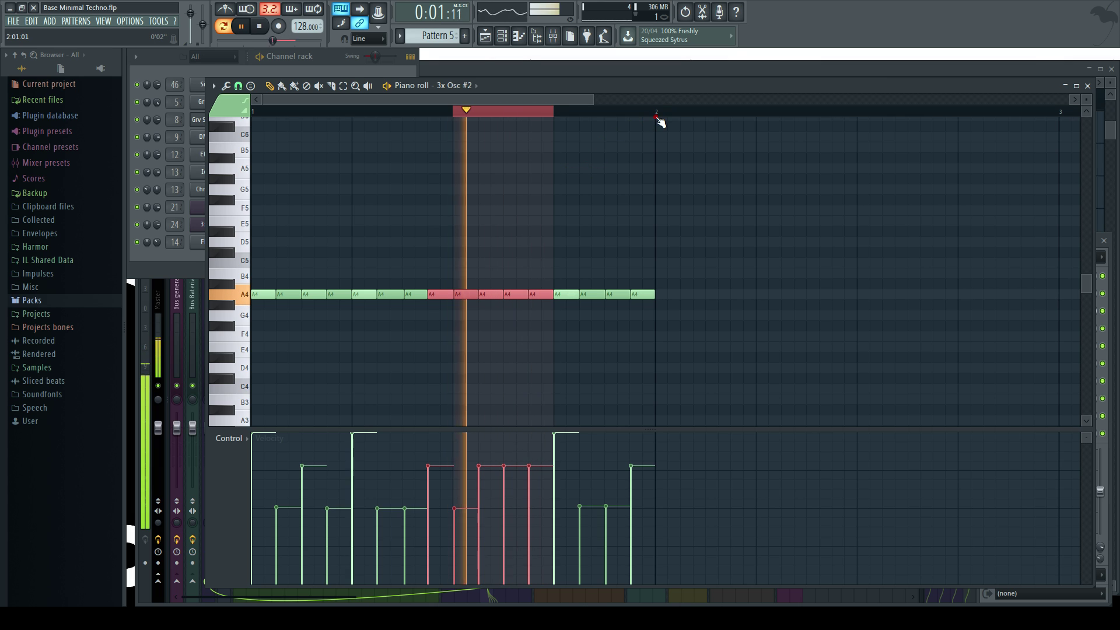
{"action": "left_click_drag", "start_coordinate": [656, 113], "coordinate": [561, 121]}
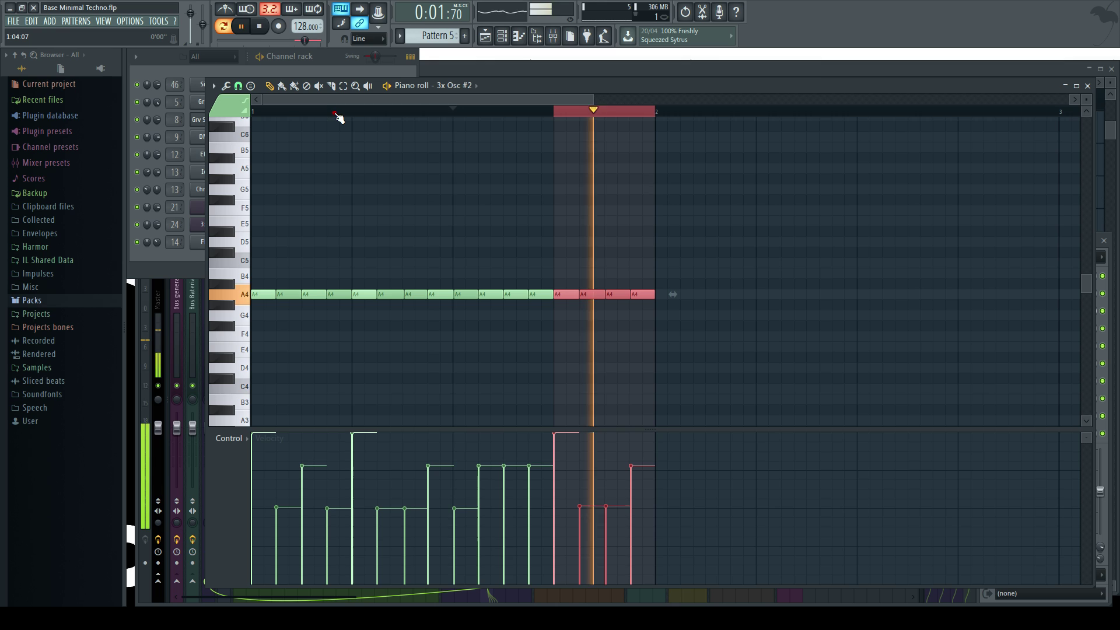
{"action": "key", "text": "space"}
{"action": "left_click_drag", "start_coordinate": [351, 113], "coordinate": [559, 142]}
{"action": "key", "text": "space"}
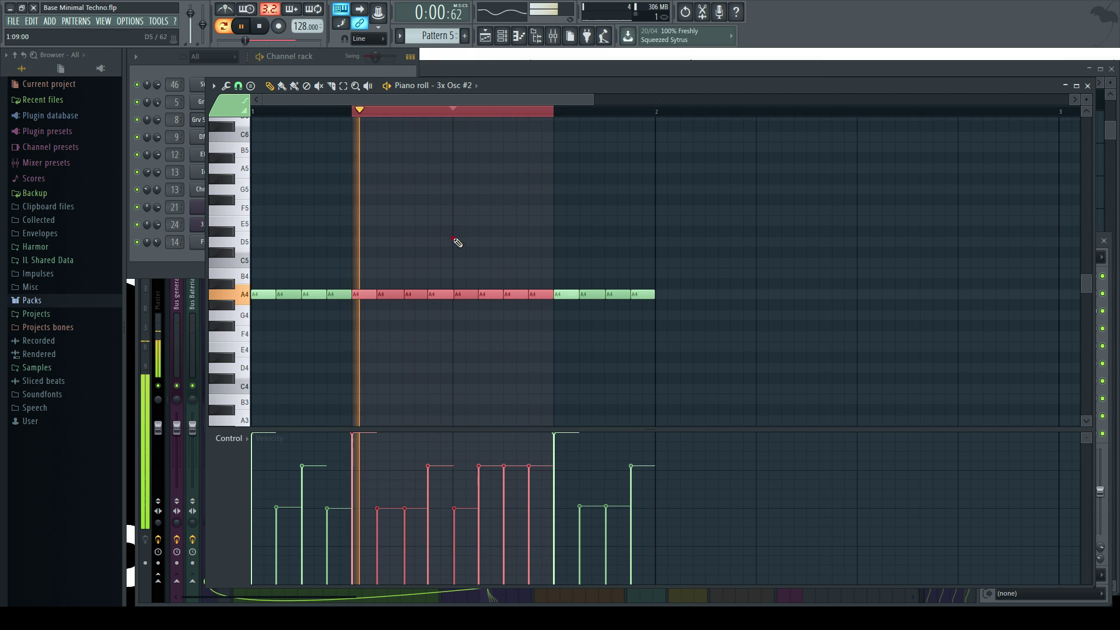
{"action": "key", "text": "space"}
- Delete the second-beat A4 notes of the bass pattern and move the four third-beat notes into their place
{"action": "right_click", "coordinate": [365, 294]}
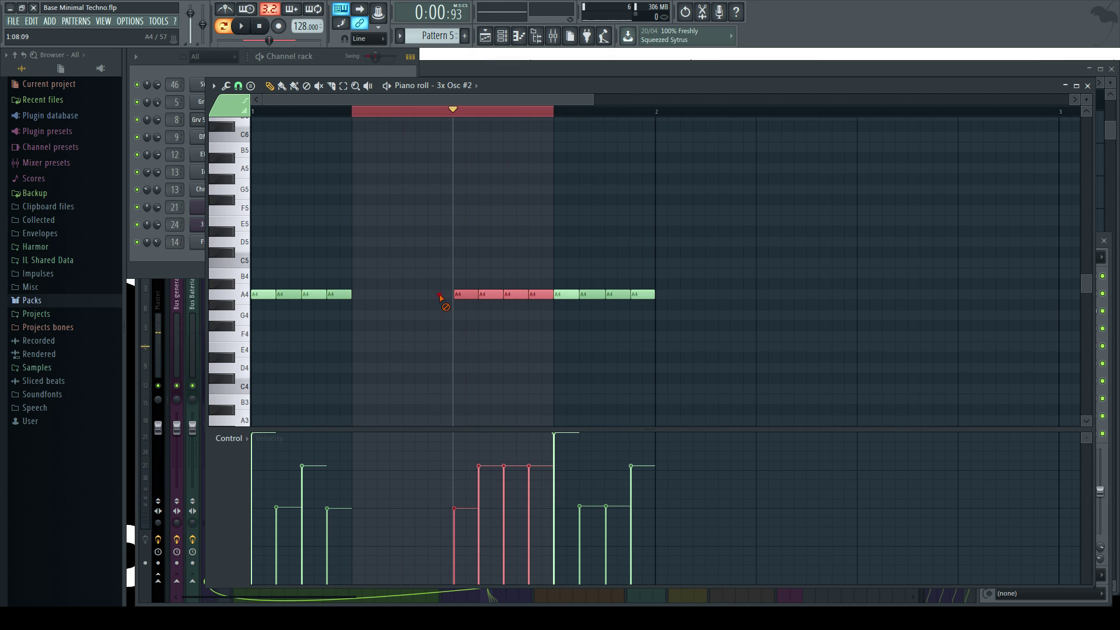
{"action": "left_click_drag", "start_coordinate": [441, 269], "coordinate": [370, 293]}
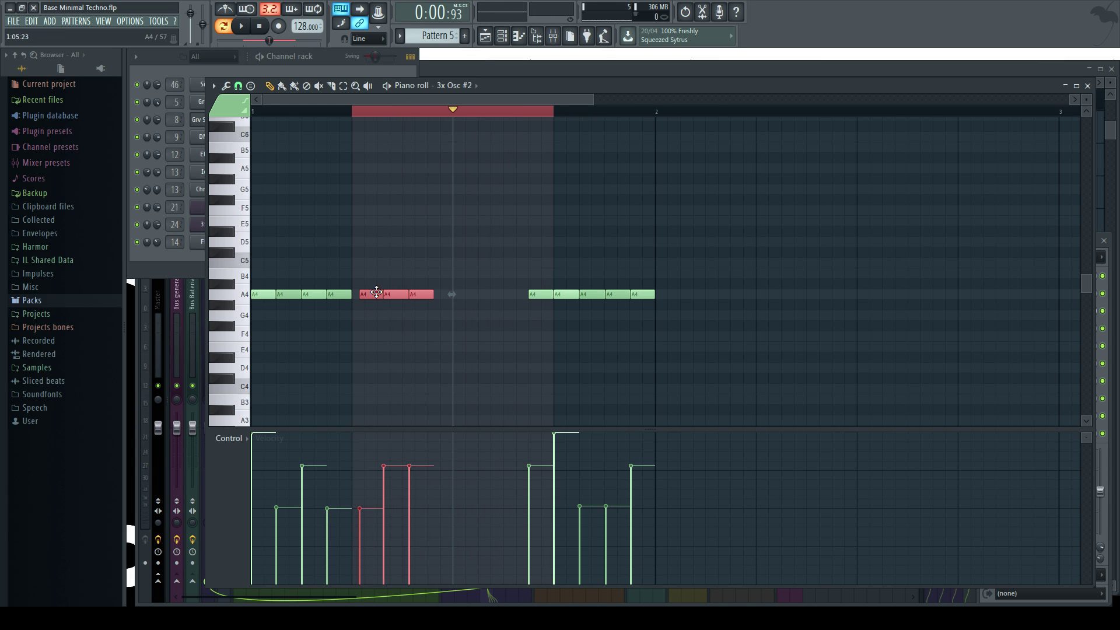
{"action": "left_click_drag", "start_coordinate": [537, 295], "coordinate": [436, 294]}
- Loop-play the first half bar and set the velocity of the fourth note to 77% and the first note to 73%
{"action": "left_click_drag", "start_coordinate": [452, 112], "coordinate": [251, 112]}
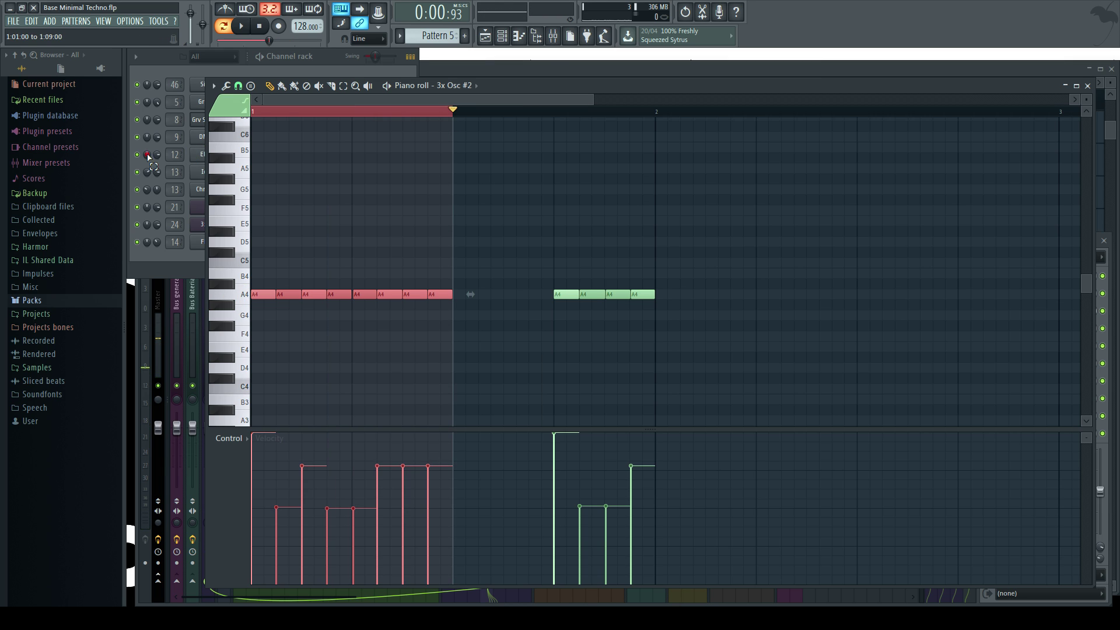
{"action": "key", "text": "space"}
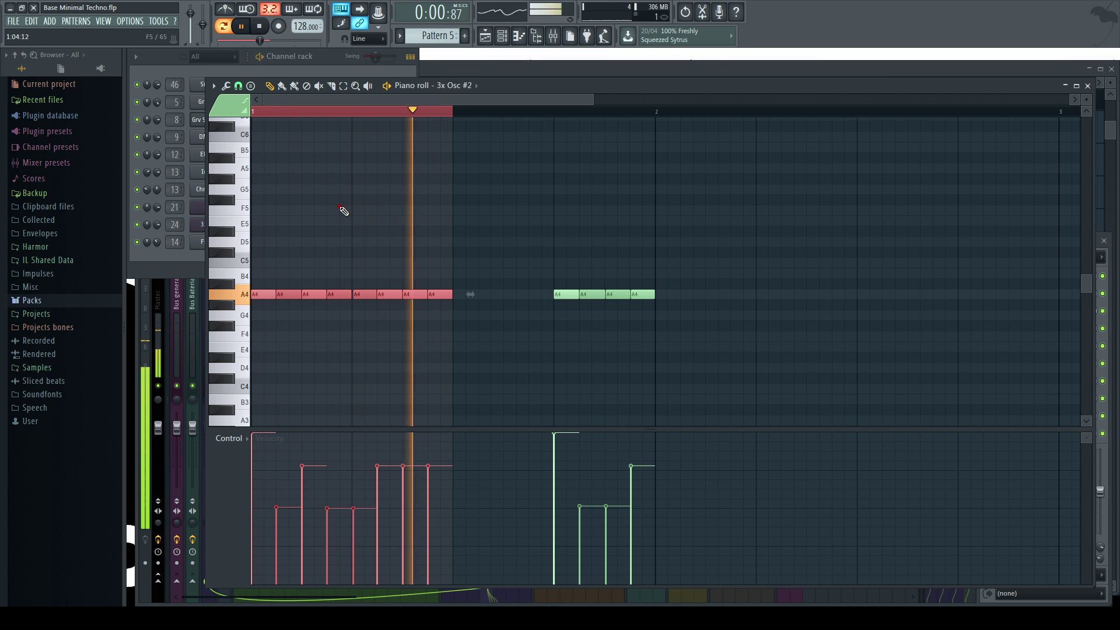
{"action": "left_click", "coordinate": [327, 467]}
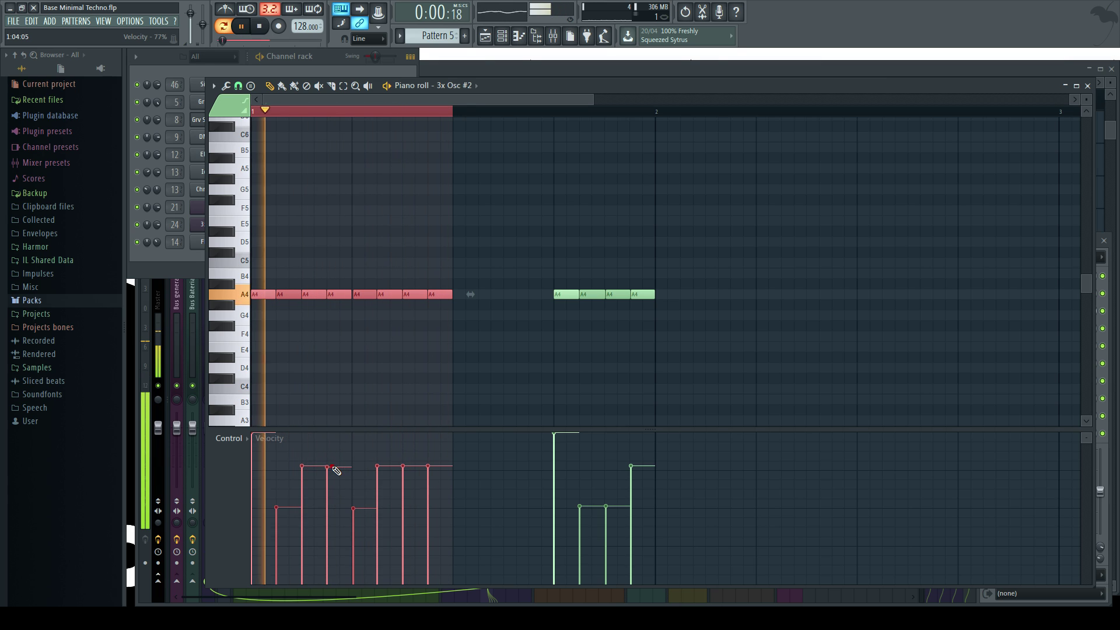
{"action": "left_click", "coordinate": [253, 484]}
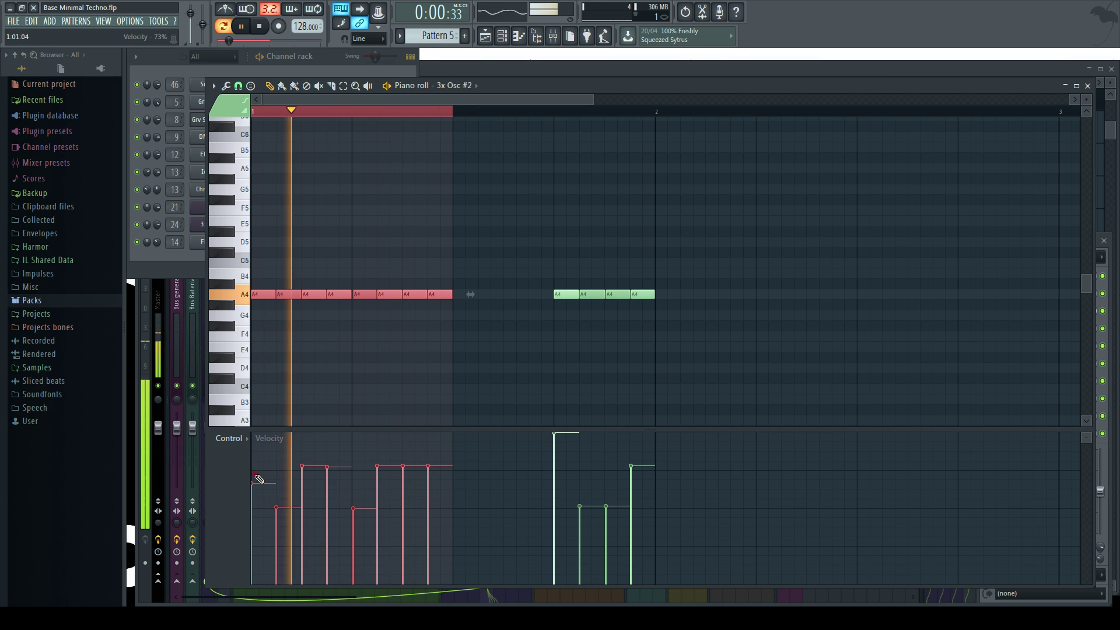
- Delete the fourth-beat notes, duplicate the first half bar into the second half, and close the piano roll
{"action": "right_click", "coordinate": [635, 296]}
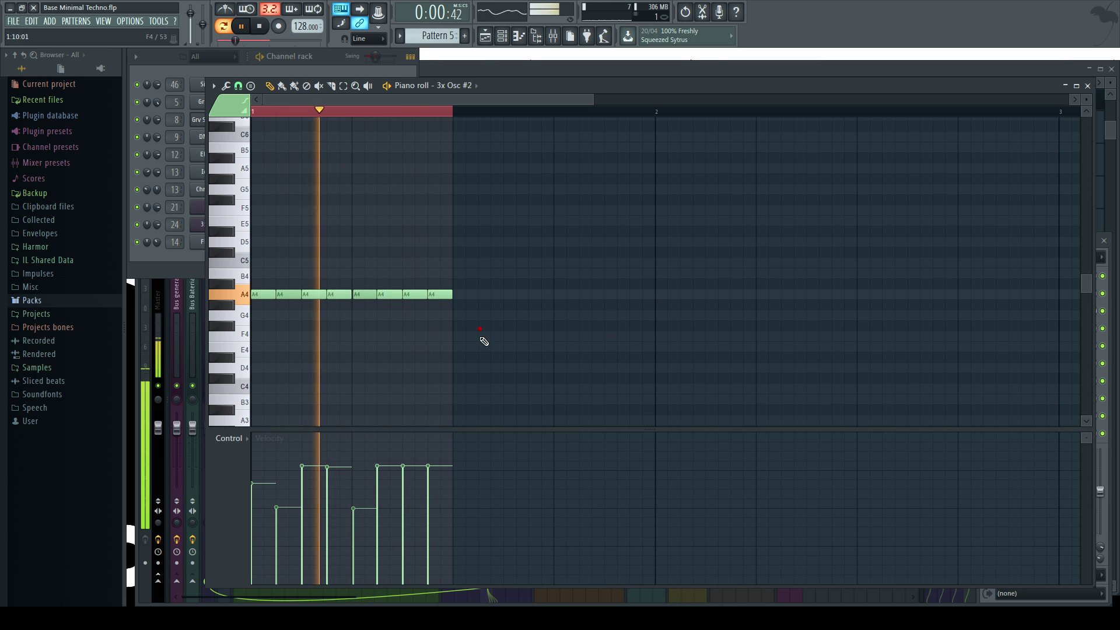
{"action": "key", "text": "ctrl+a"}
{"action": "key", "text": "ctrl+b"}
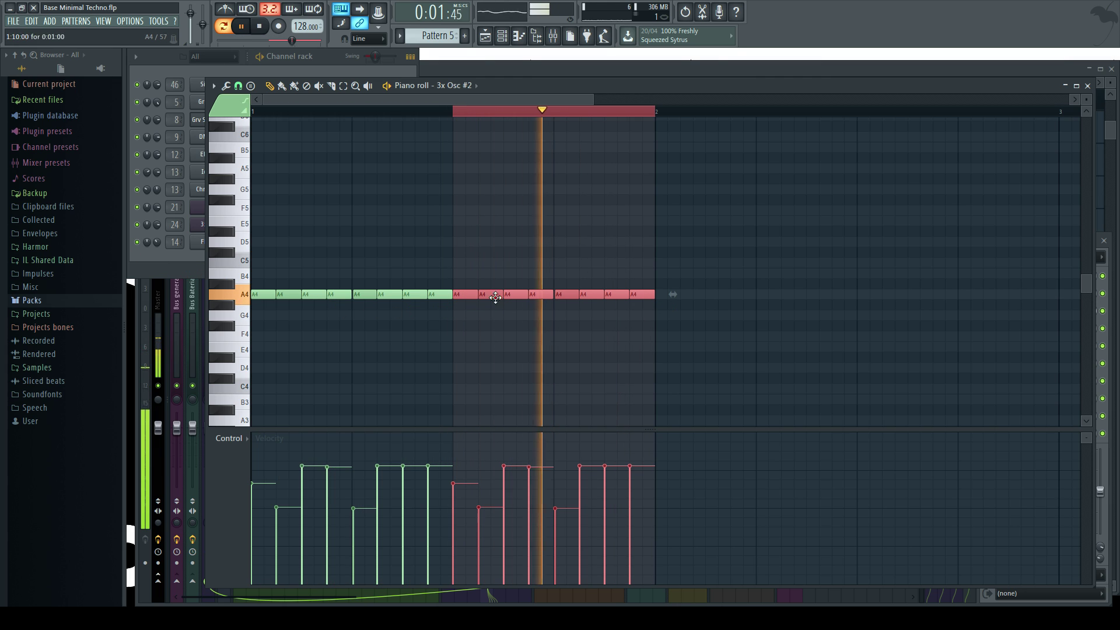
{"action": "left_click", "coordinate": [487, 112]}
{"action": "left_click", "coordinate": [1088, 87]}
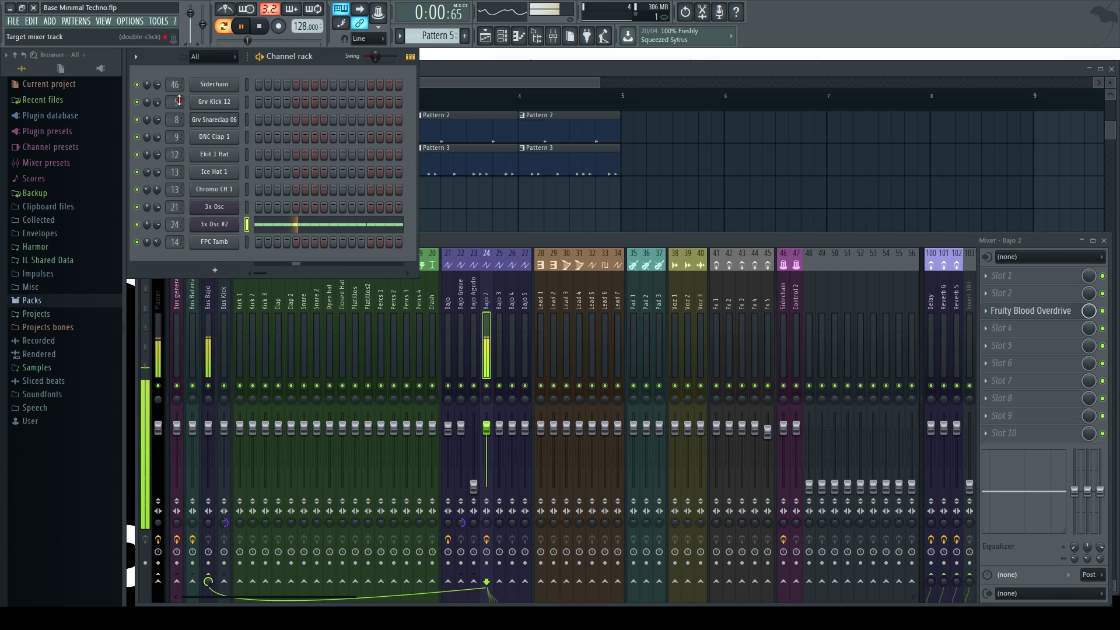
- Move the Pattern 5 clip from Bajo 1 to the Bajo 2 playlist track and repeat it through bar 4
{"action": "left_click", "coordinate": [459, 82]}
{"action": "scroll", "coordinate": [297, 318], "scroll_direction": "down", "scroll_amount": 1}
{"action": "scroll", "coordinate": [299, 320], "scroll_direction": "down", "scroll_amount": 1}
{"action": "key", "text": "space"}
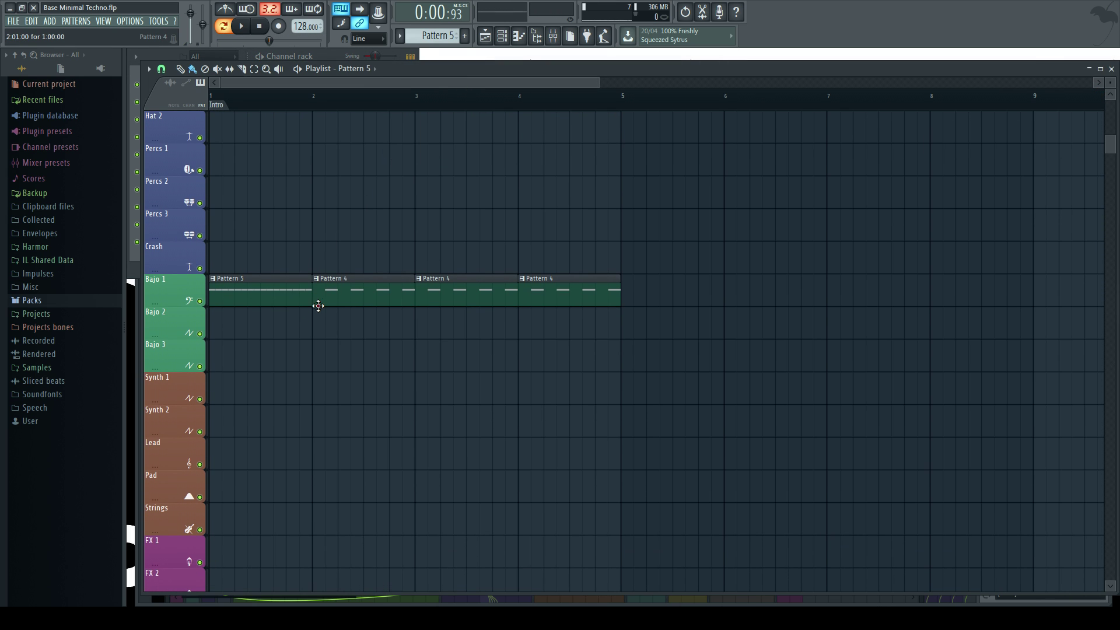
{"action": "left_click_drag", "start_coordinate": [234, 298], "coordinate": [203, 348]}
{"action": "mouse_move", "coordinate": [320, 322]}
{"action": "left_mouse_down"}
{"action": "mouse_move", "coordinate": [485, 313]}
{"action": "mouse_move", "coordinate": [583, 322]}
{"action": "left_mouse_up"}
- Mute the Bajo 1 playlist track and start playback
{"action": "left_click", "coordinate": [199, 301]}
{"action": "scroll", "coordinate": [282, 179], "scroll_direction": "up", "scroll_amount": 1}
{"action": "scroll", "coordinate": [282, 179], "scroll_direction": "up", "scroll_amount": 4}
{"action": "key", "text": "space"}
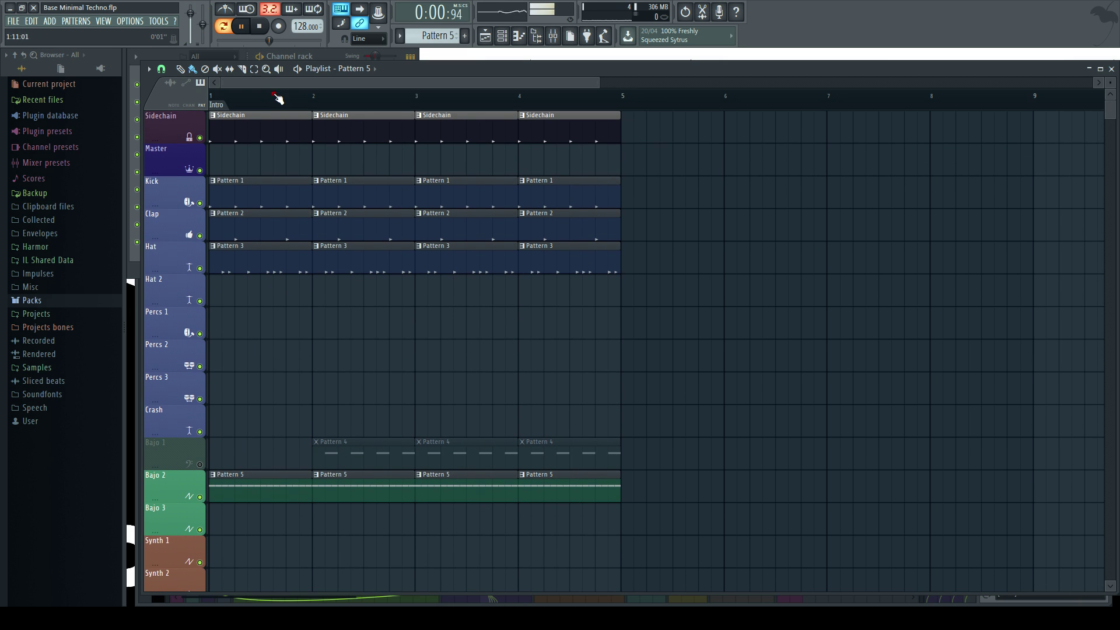
- Link the 3x Osc #2 channel volume to the Peak ctrl - Peak controller with the Inverted mapping formula
{"action": "left_click", "coordinate": [302, 56]}
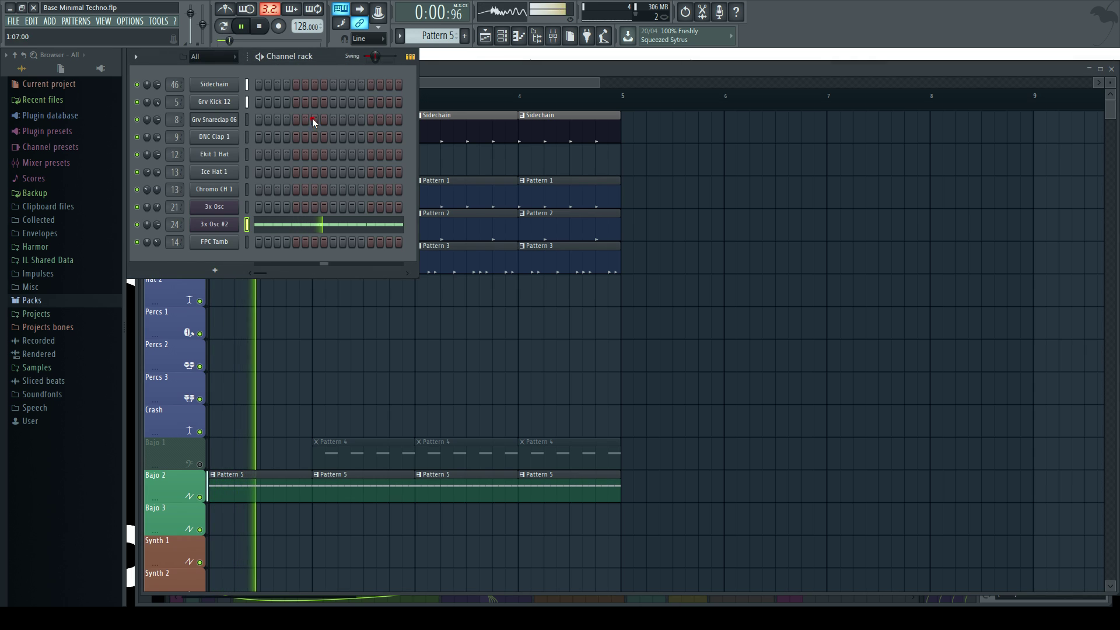
{"action": "right_click", "coordinate": [154, 226]}
{"action": "left_click", "coordinate": [175, 320]}
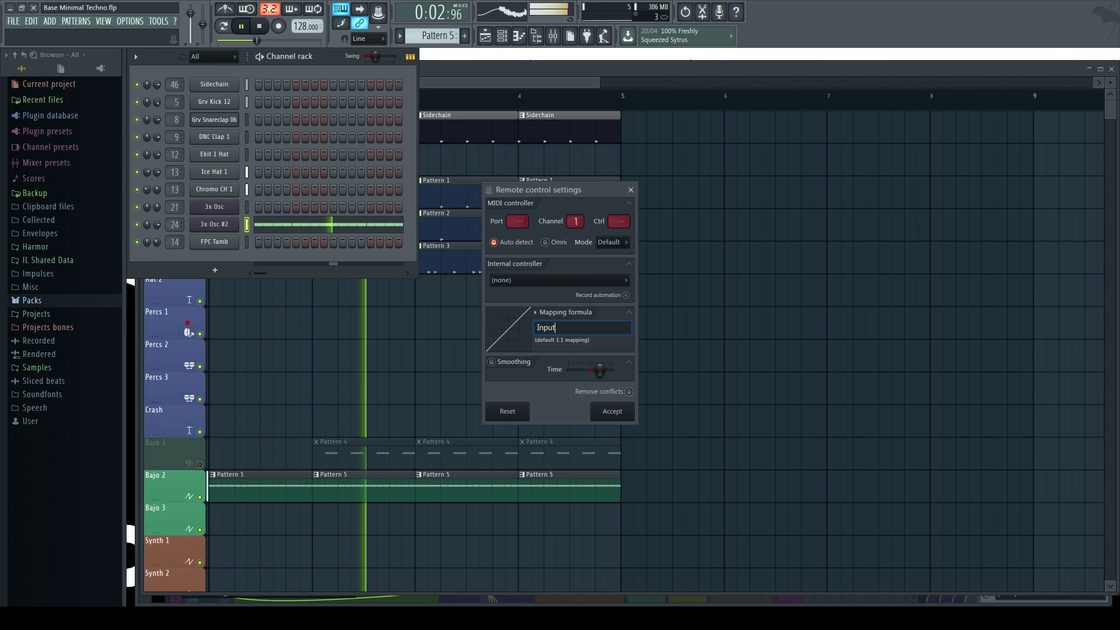
{"action": "left_click", "coordinate": [559, 280]}
{"action": "left_click", "coordinate": [535, 312]}
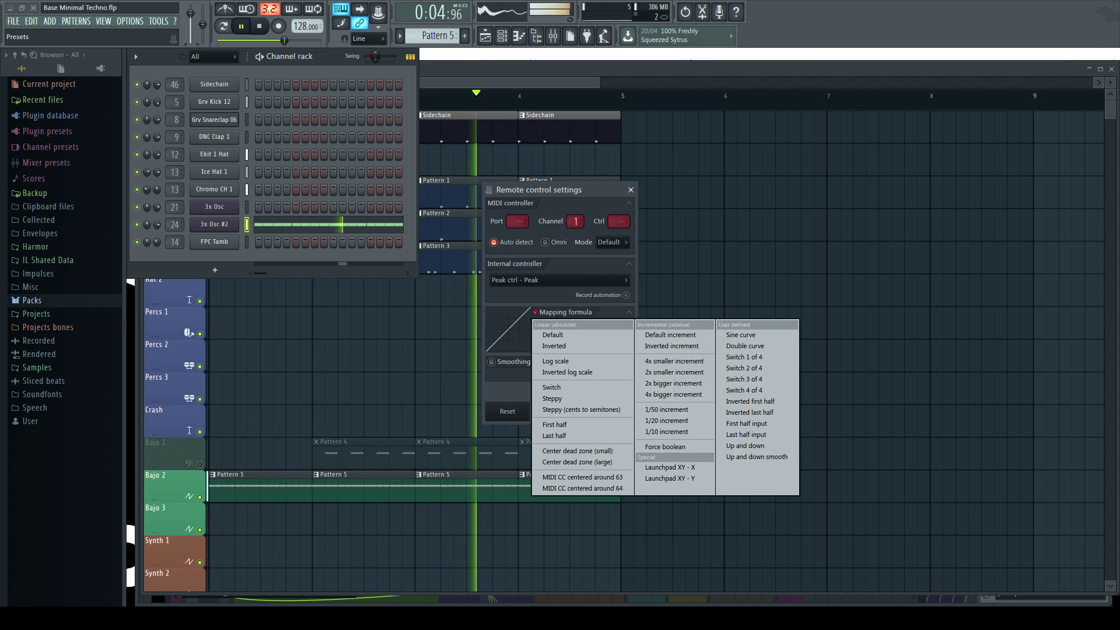
{"action": "left_click", "coordinate": [555, 345]}
{"action": "left_click", "coordinate": [611, 411]}
- Compare the two basses during playback by toggling the Bajo 1 and Bajo 2 track mutes, leaving Bajo 1 muted
{"action": "right_click", "coordinate": [296, 367]}
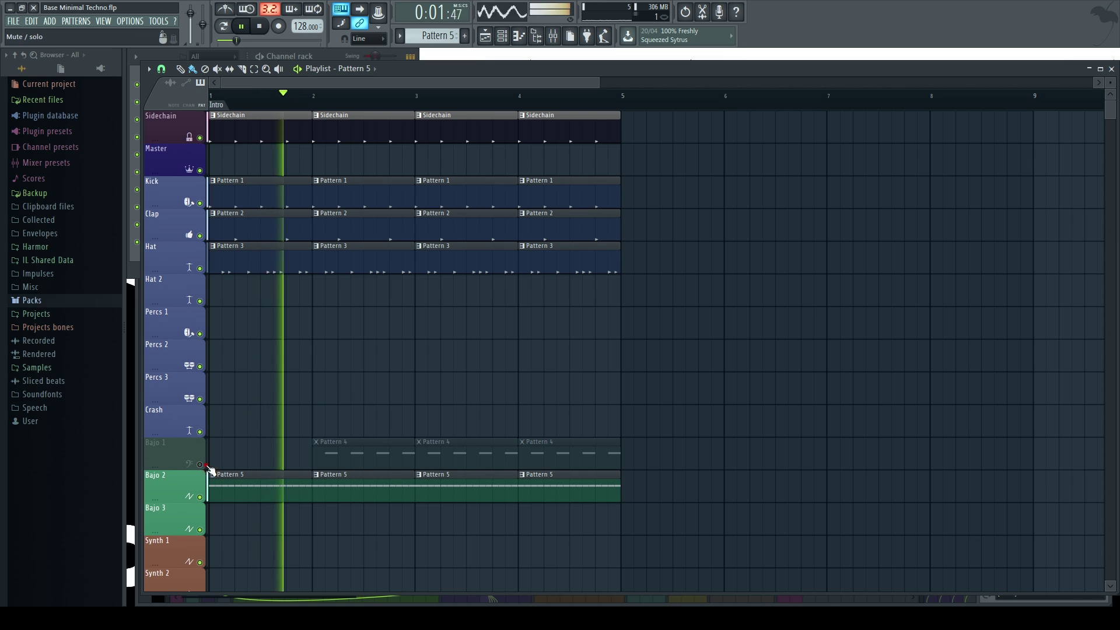
{"action": "left_click", "coordinate": [200, 496]}
{"action": "left_click", "coordinate": [200, 465]}
{"action": "left_click", "coordinate": [200, 496]}
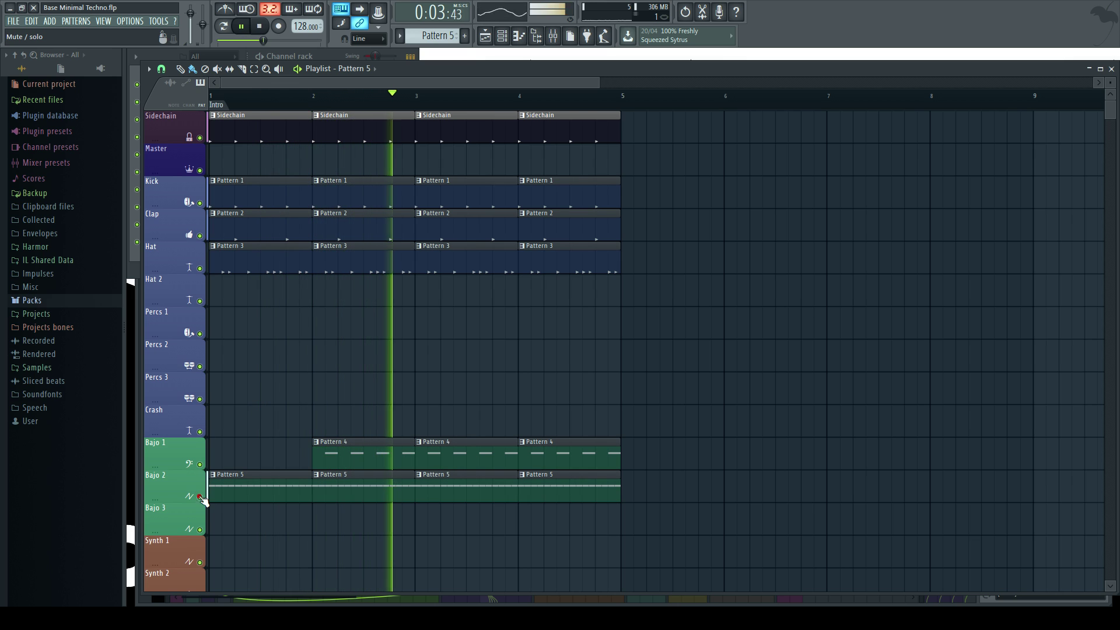
{"action": "left_click", "coordinate": [200, 465]}
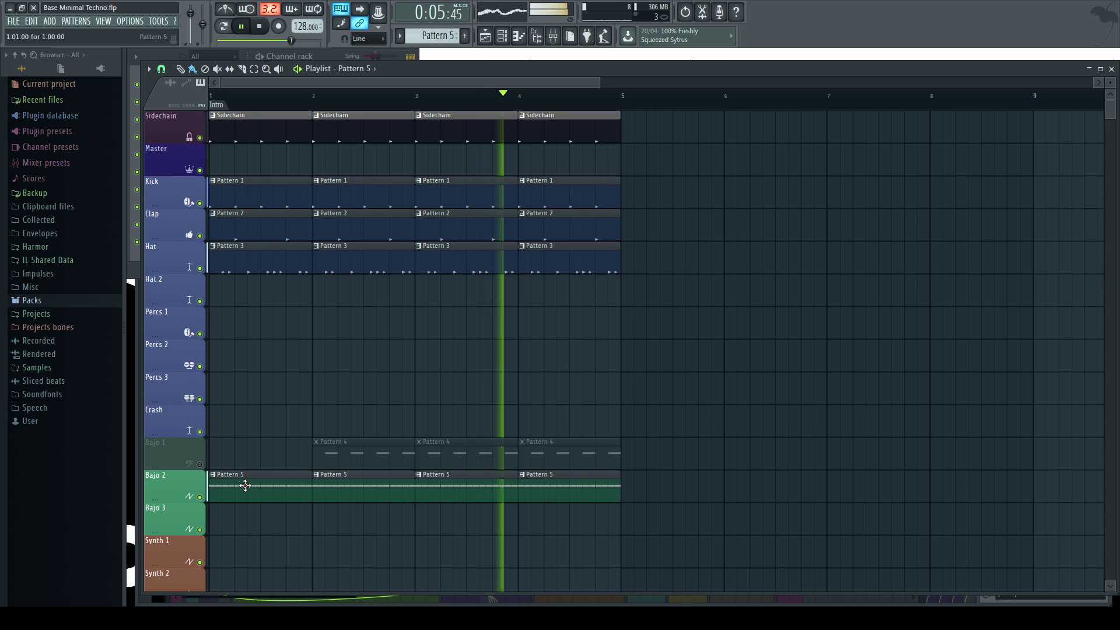
- Review the 3x Osc #2 notes and velocities in the piano roll, close it and stop playback
{"action": "left_click", "coordinate": [299, 61]}
{"action": "left_click", "coordinate": [273, 225]}
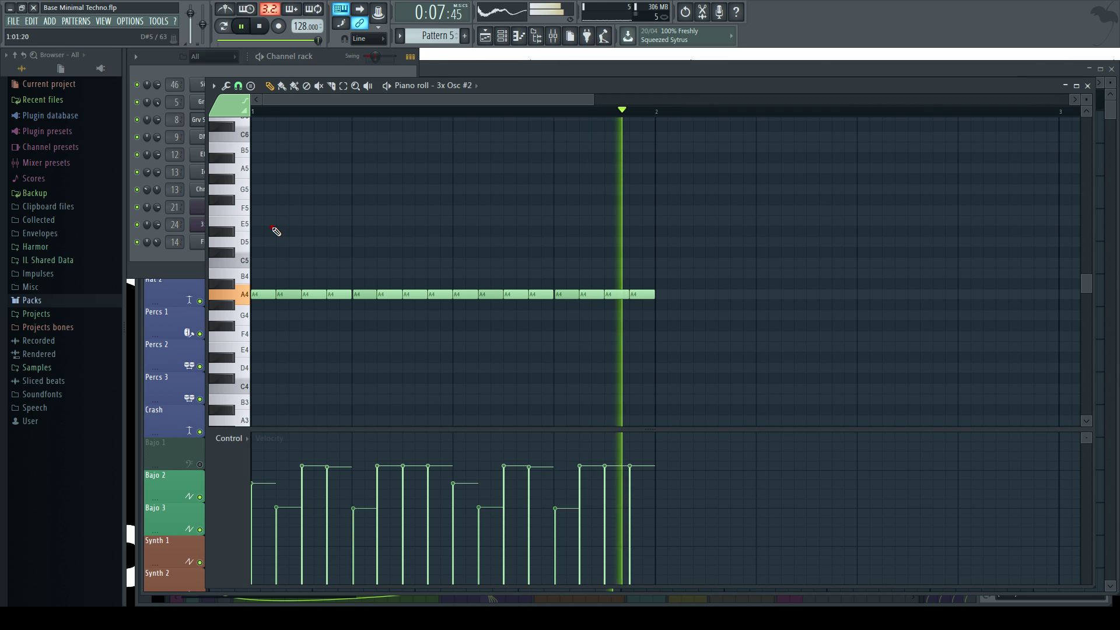
{"action": "left_click", "coordinate": [1091, 85]}
{"action": "key", "text": "space"}
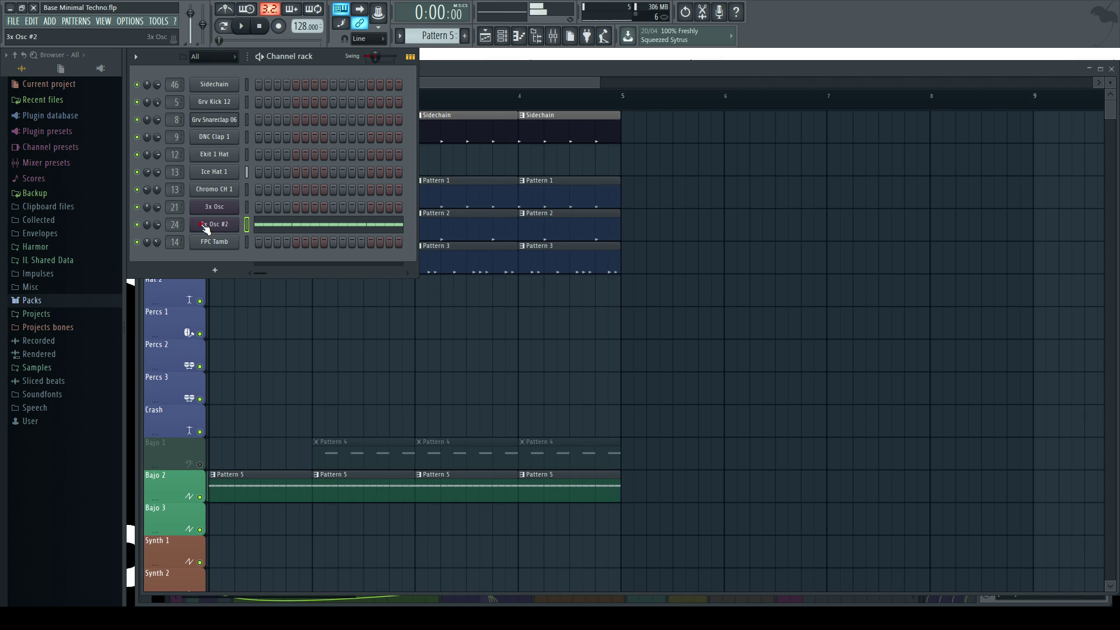
- Audition 3x Osc #2, change its oscillator 2 to saw, and adjust the levels of oscillators 2 and 3 during playback
{"action": "left_click", "coordinate": [232, 225]}
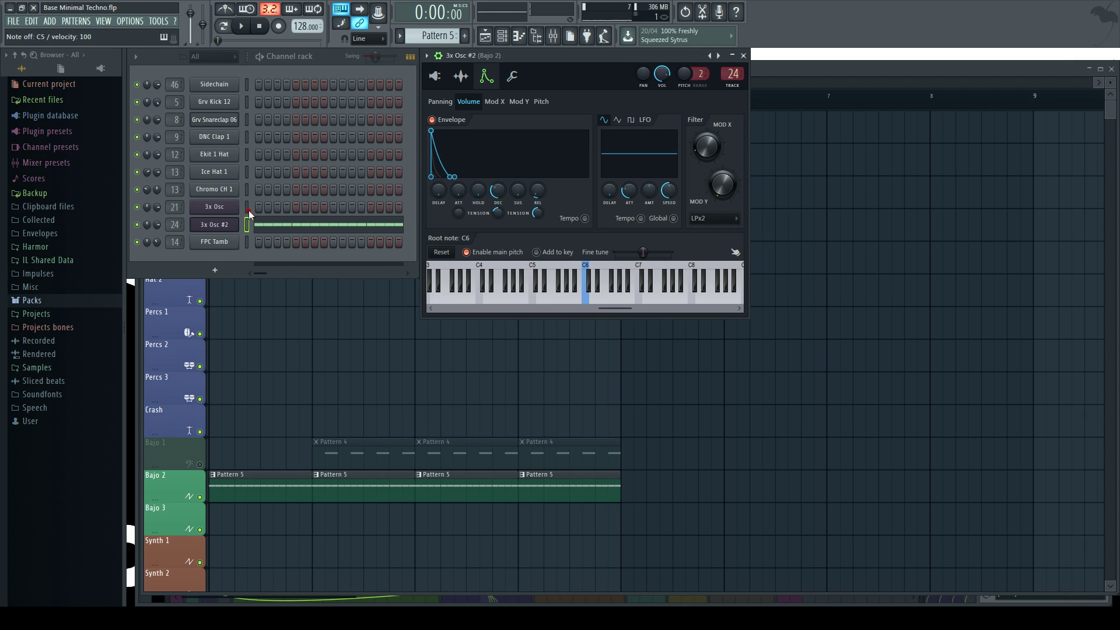
{"action": "left_click", "coordinate": [249, 209]}
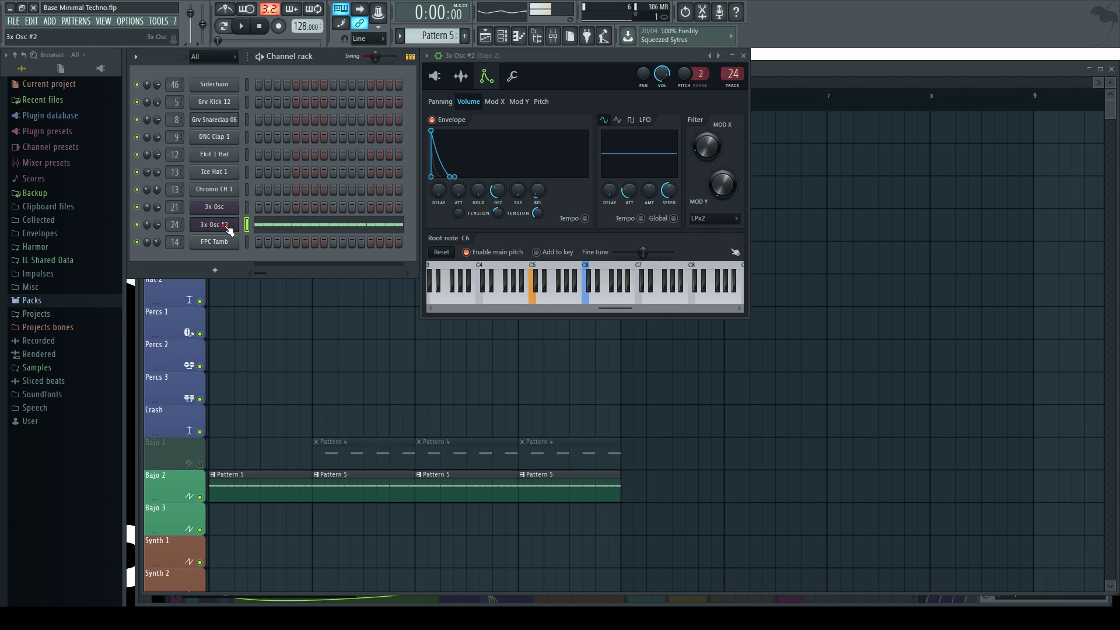
{"action": "double_click", "coordinate": [225, 225]}
{"action": "left_click", "coordinate": [441, 83]}
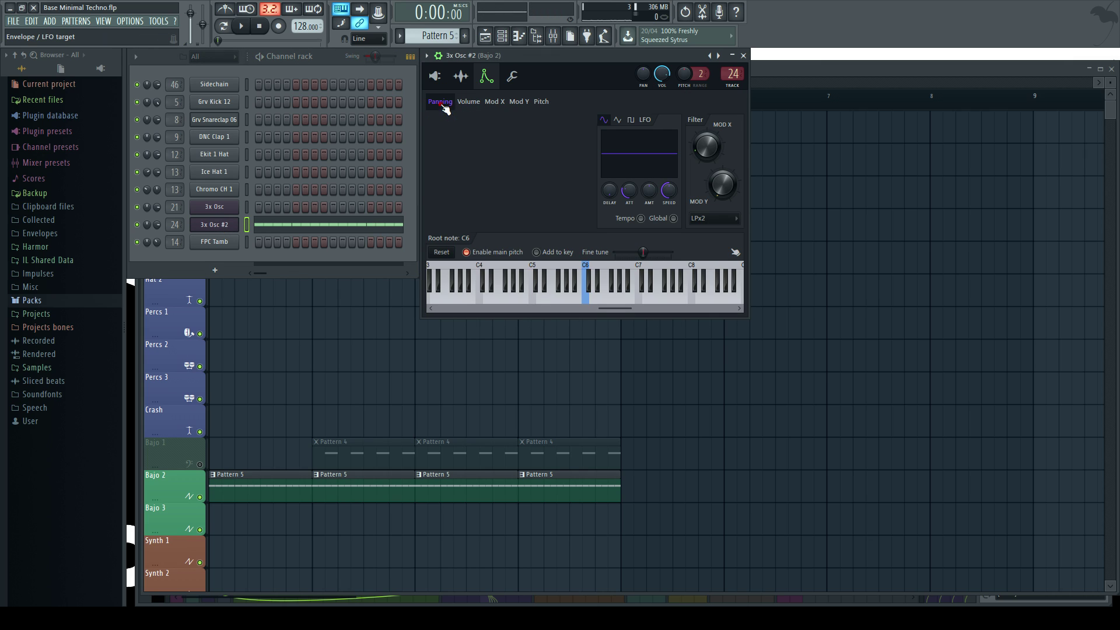
{"action": "key", "text": "z"}
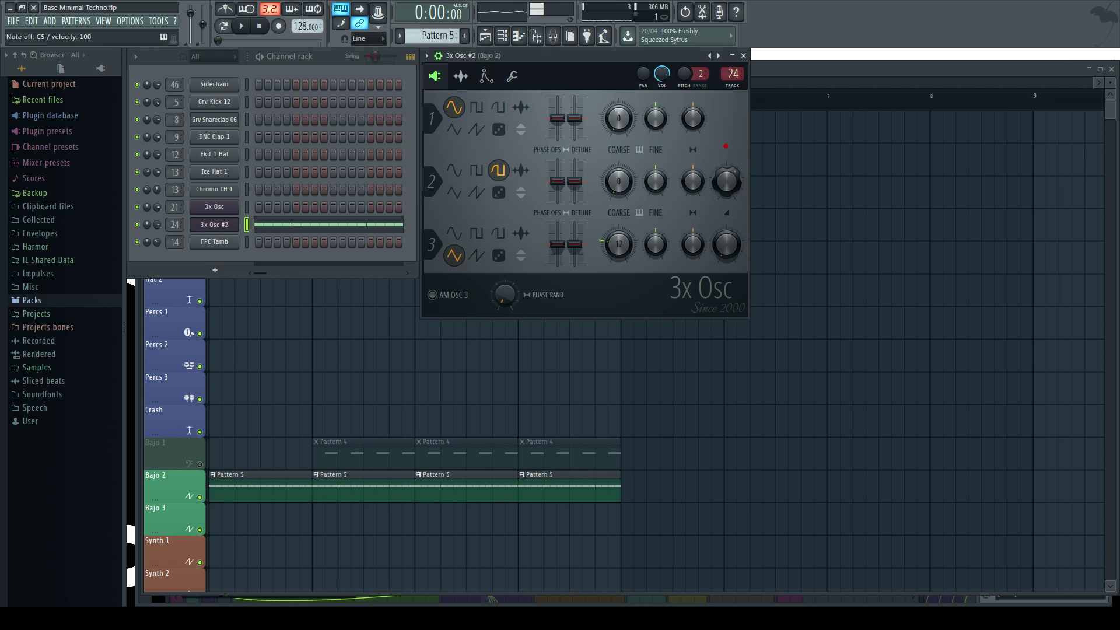
{"action": "left_click", "coordinate": [485, 200]}
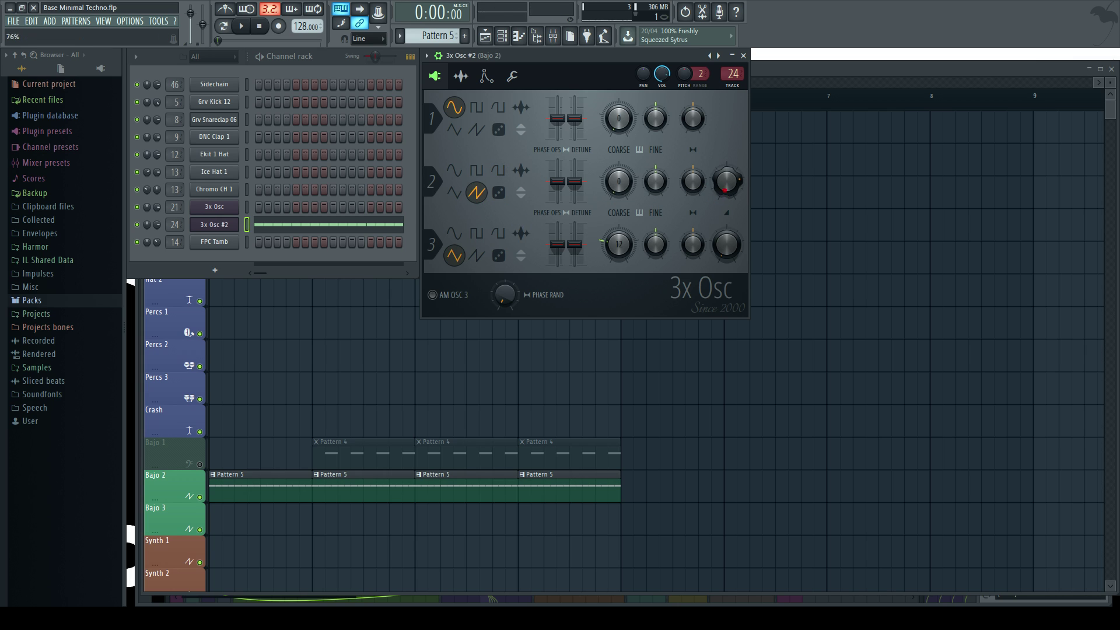
{"action": "key", "text": "space"}
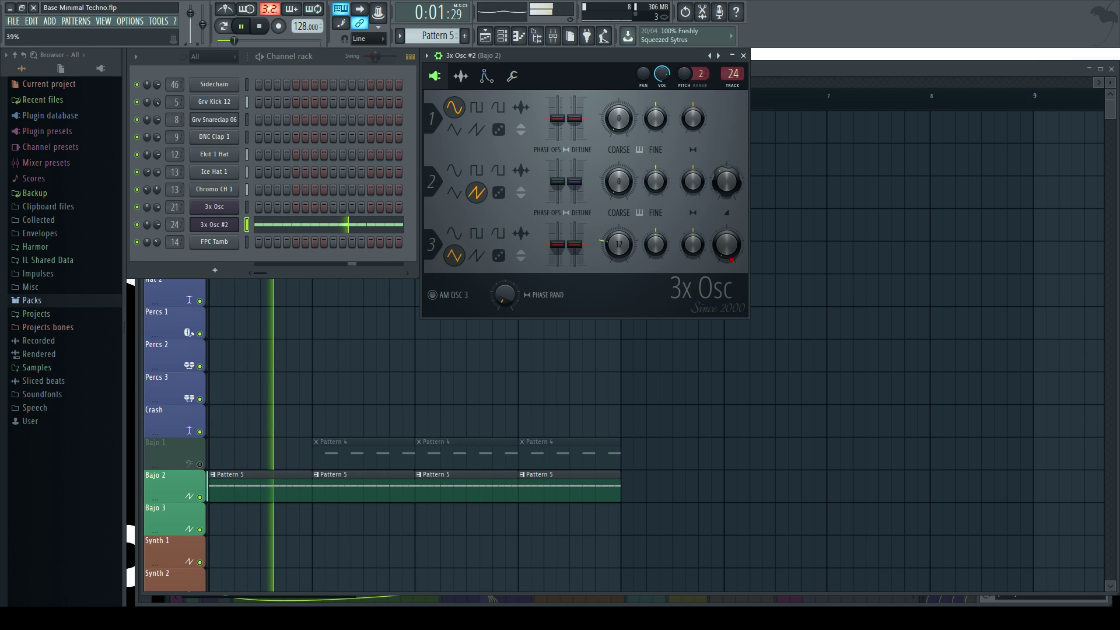
- On mixer track Bajo 2, set Fruity Blood Overdrive to PreAmp 0.435 and PostGain -0.14, and cut the EQ to -18, -4.7 and -14.2
{"action": "key", "text": "F9"}
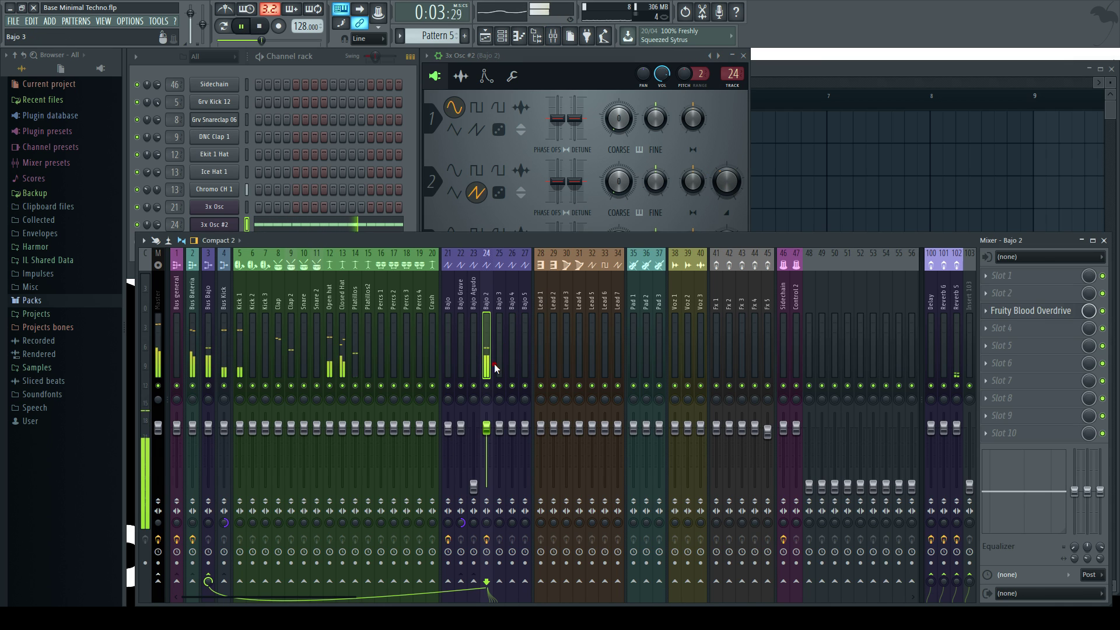
{"action": "left_click", "coordinate": [1041, 314]}
{"action": "left_click_drag", "start_coordinate": [675, 151], "coordinate": [685, 85]}
{"action": "left_click_drag", "start_coordinate": [673, 177], "coordinate": [685, 203]}
{"action": "left_click_drag", "start_coordinate": [1032, 492], "coordinate": [1080, 565]}
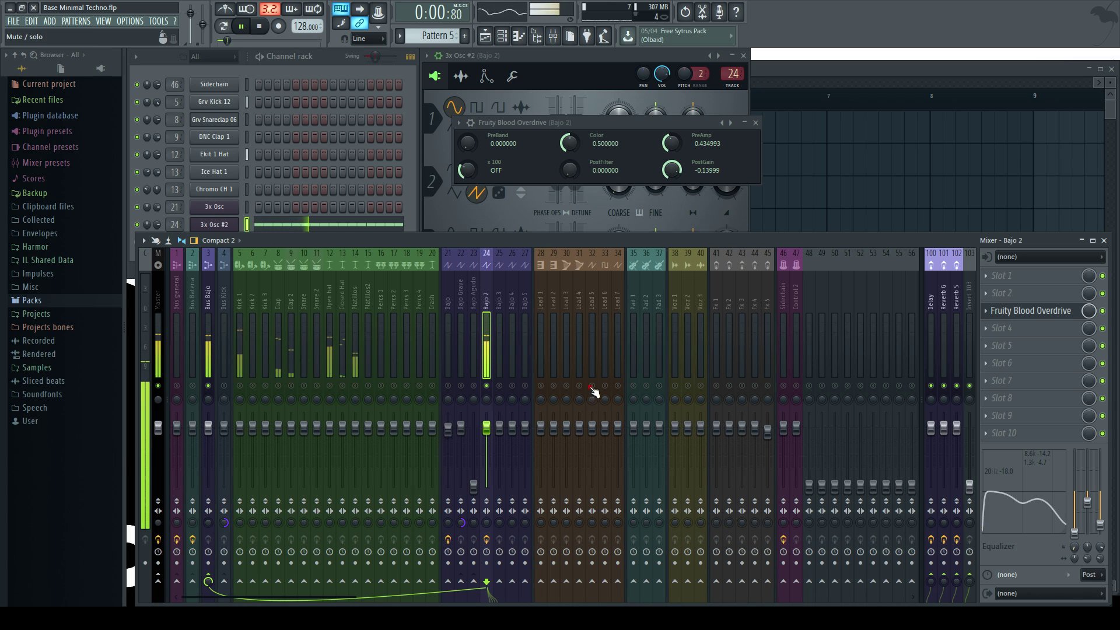
- Close the Fruity Blood Overdrive and 3x Osc #2 windows and bring the playlist forward
{"action": "left_click", "coordinate": [344, 65]}
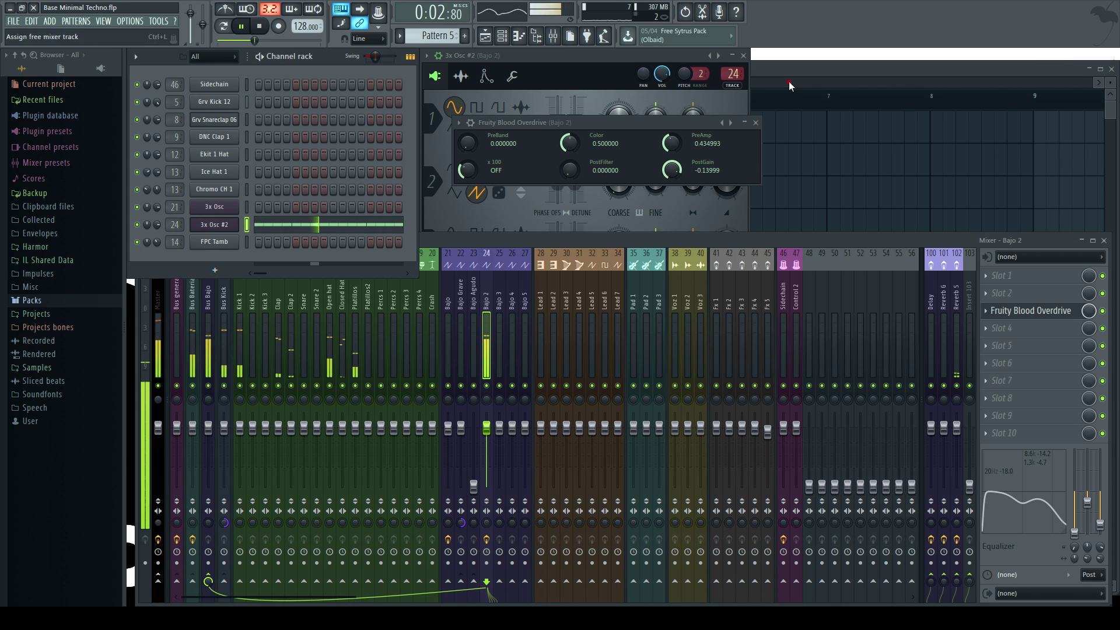
{"action": "left_click", "coordinate": [755, 122]}
{"action": "left_click", "coordinate": [743, 55]}
{"action": "left_click", "coordinate": [754, 69]}
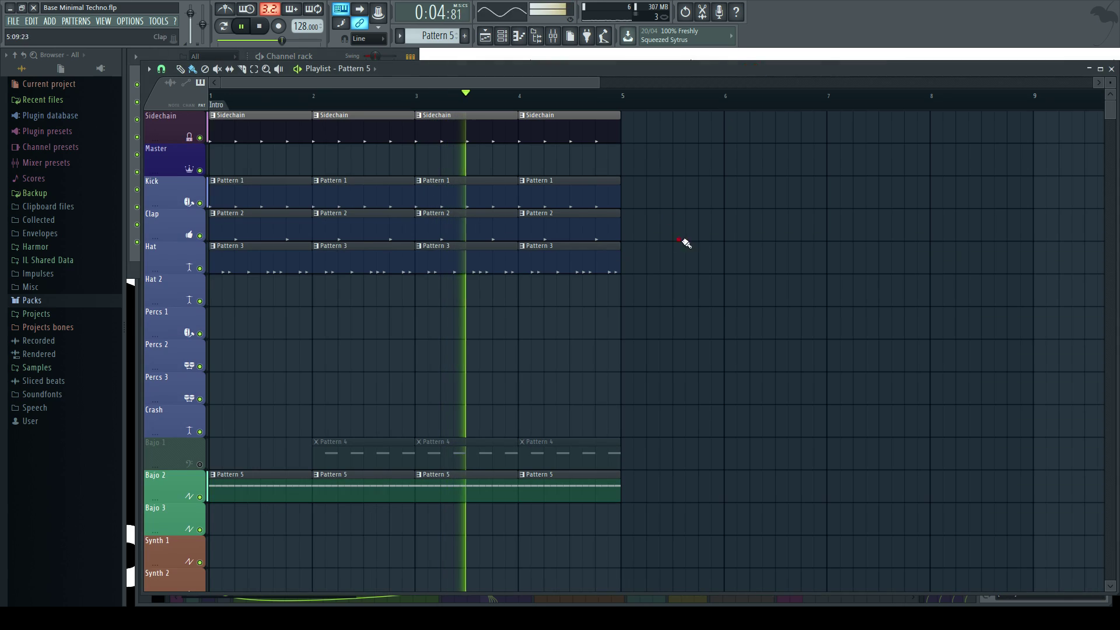
- Mute Bajo 2 and unmute Bajo 1 to hear its bassline, and add a Pattern 4 clip in Bajo 1's first bar
{"action": "key", "text": "space"}
{"action": "left_click", "coordinate": [200, 498]}
{"action": "left_click", "coordinate": [199, 465]}
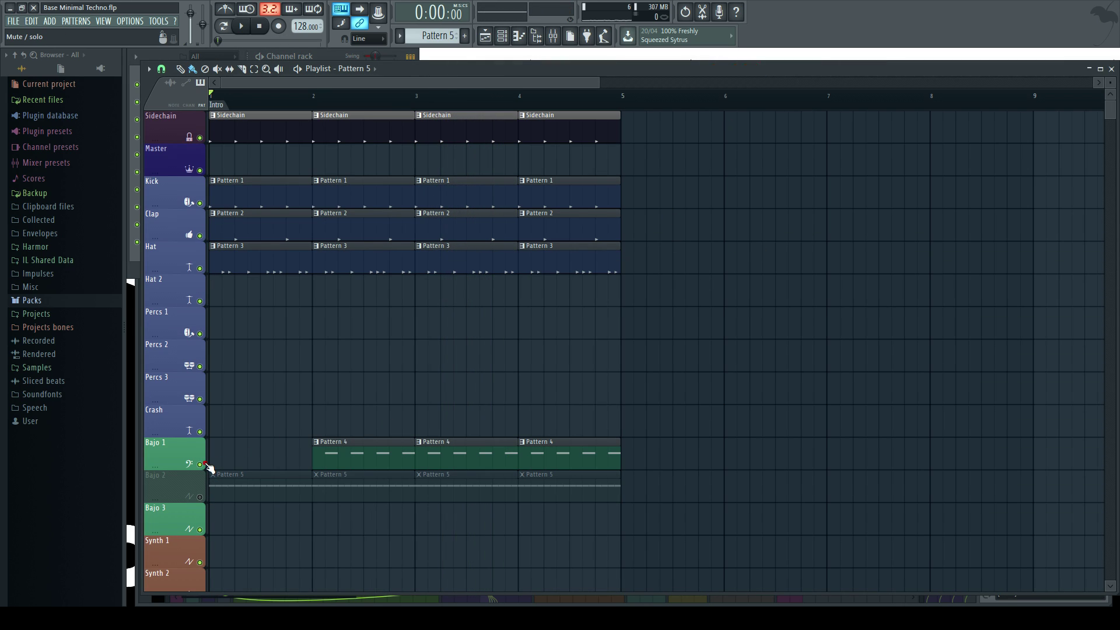
{"action": "key", "text": "space"}
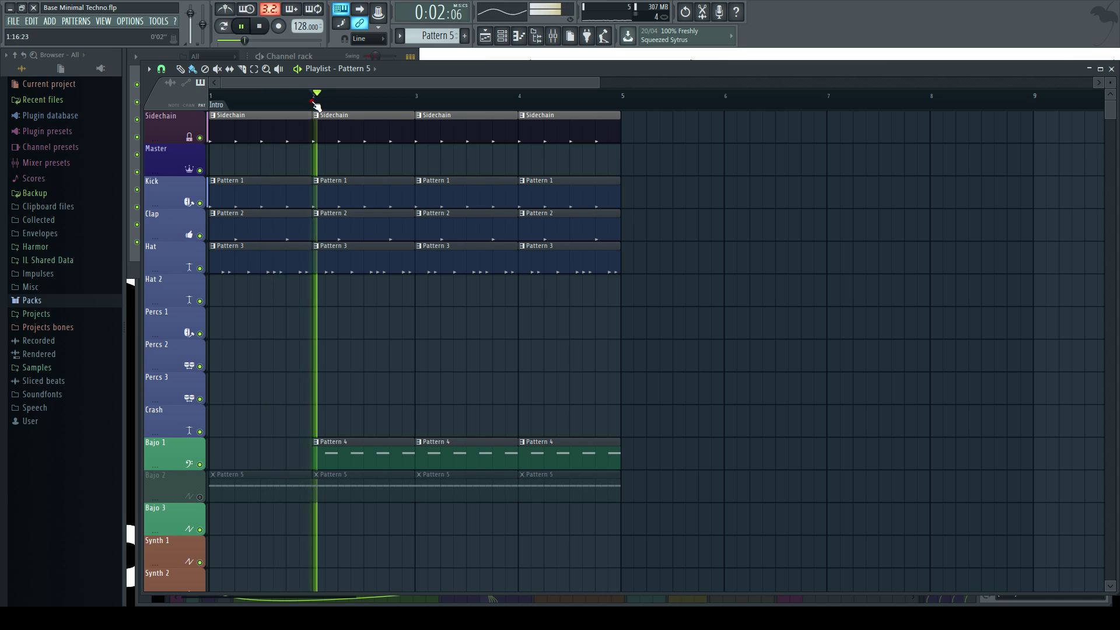
{"action": "left_click", "coordinate": [211, 456]}
{"action": "key", "text": "space"}
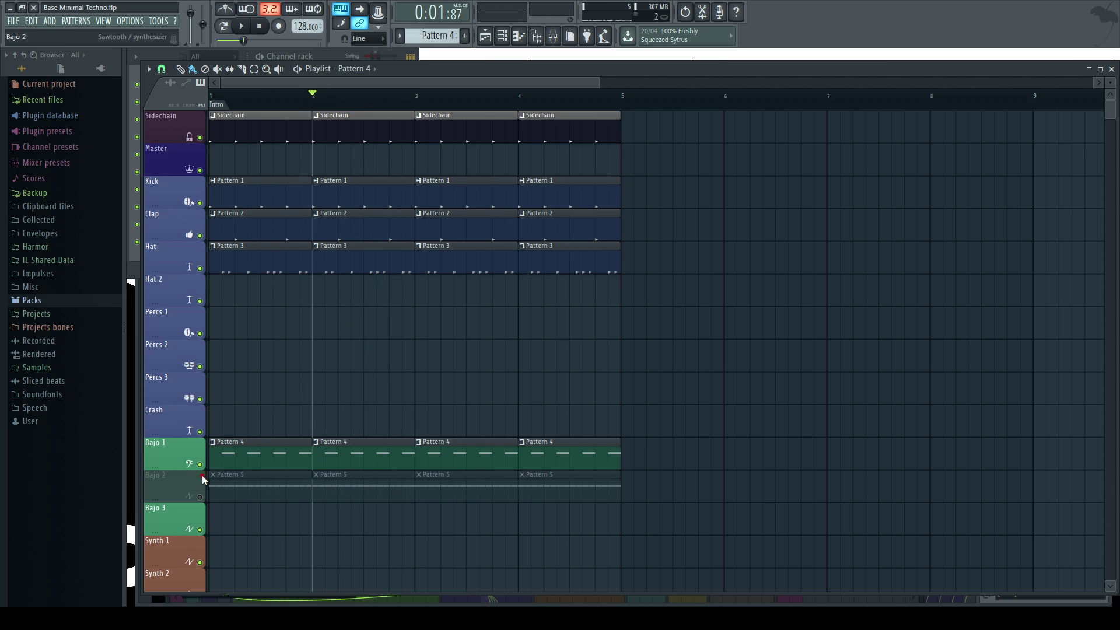
- Mute Bajo 1, unmute Bajo 2, and listen to the arrangement with the Pattern 5 bassline selected
{"action": "left_click", "coordinate": [199, 465]}
{"action": "left_click", "coordinate": [200, 497]}
{"action": "key", "text": "space"}
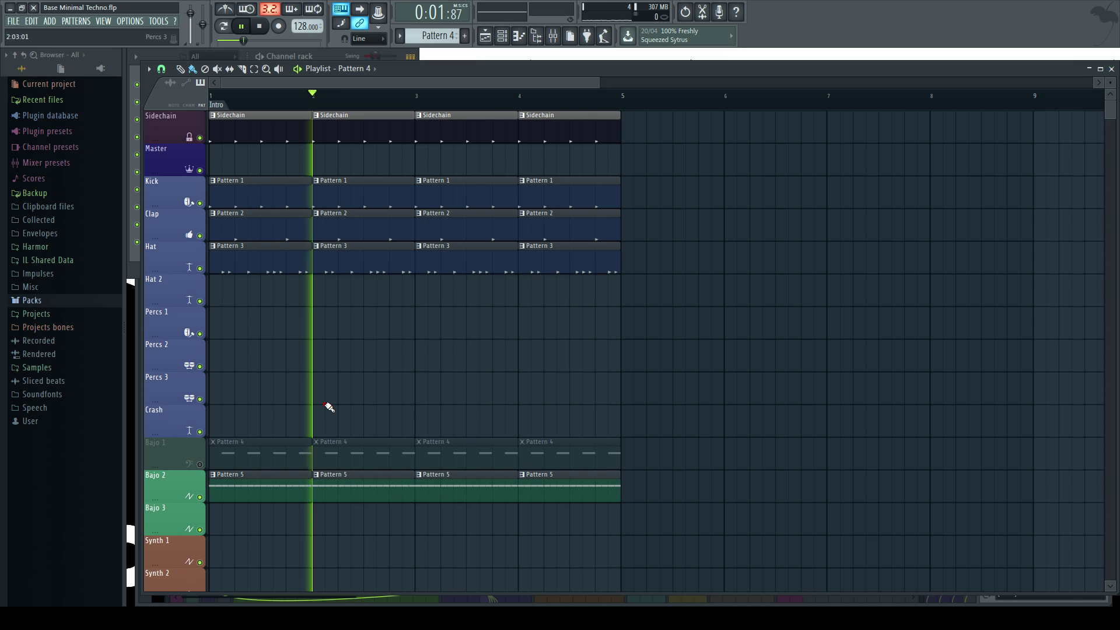
{"action": "left_click", "coordinate": [263, 480]}
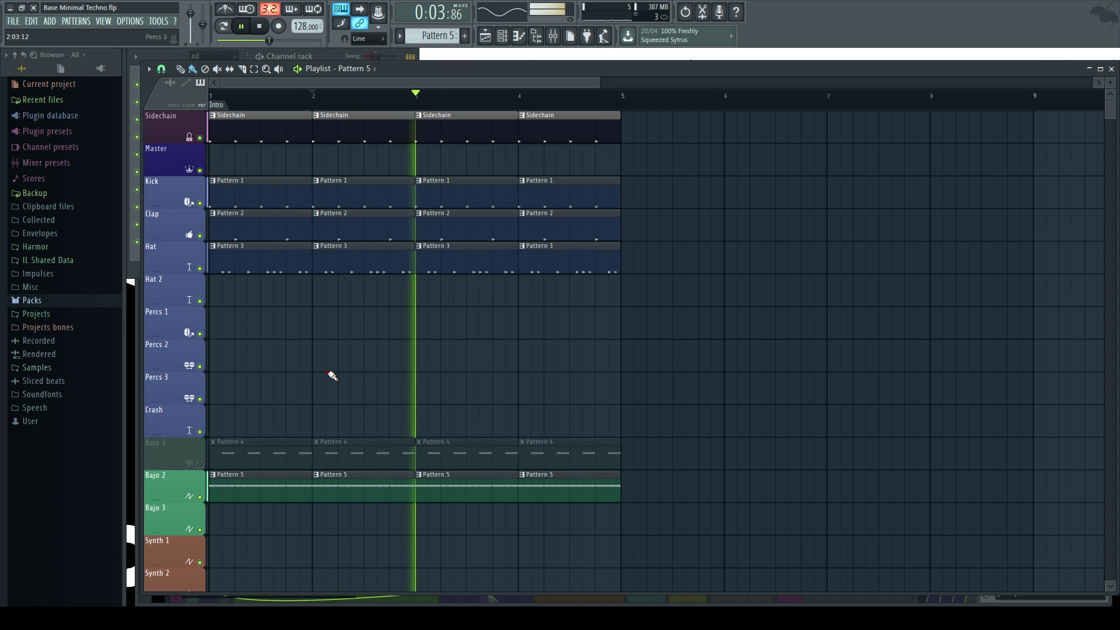
{"action": "key", "text": "F6"}
{"action": "key", "text": "F6"}
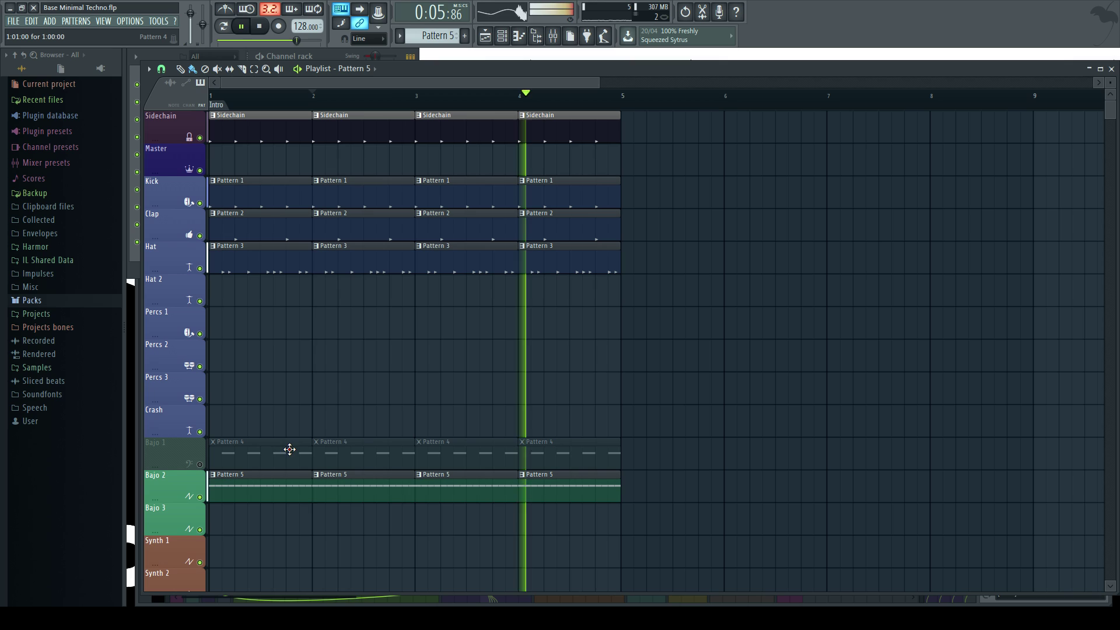
- Delete the Pattern 4 clips from Bajo 1, unmute that track, and move the four Pattern 5 clips from Bajo 2 onto it
{"action": "key", "text": "space"}
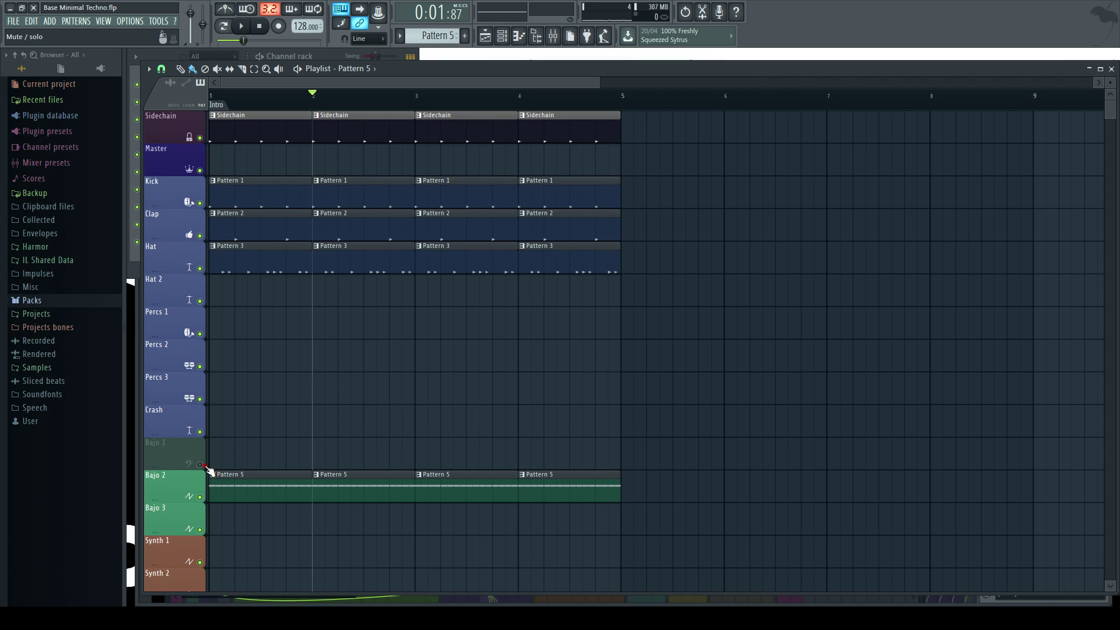
{"action": "left_click", "coordinate": [202, 466]}
{"action": "double_click", "coordinate": [195, 480]}
{"action": "left_click_drag", "start_coordinate": [227, 485], "coordinate": [215, 446]}
{"action": "left_click", "coordinate": [272, 369], "text": "ctrl"}
- Play the arrangement with the bassline on Bajo 1, and save the project
{"action": "key", "text": "space"}
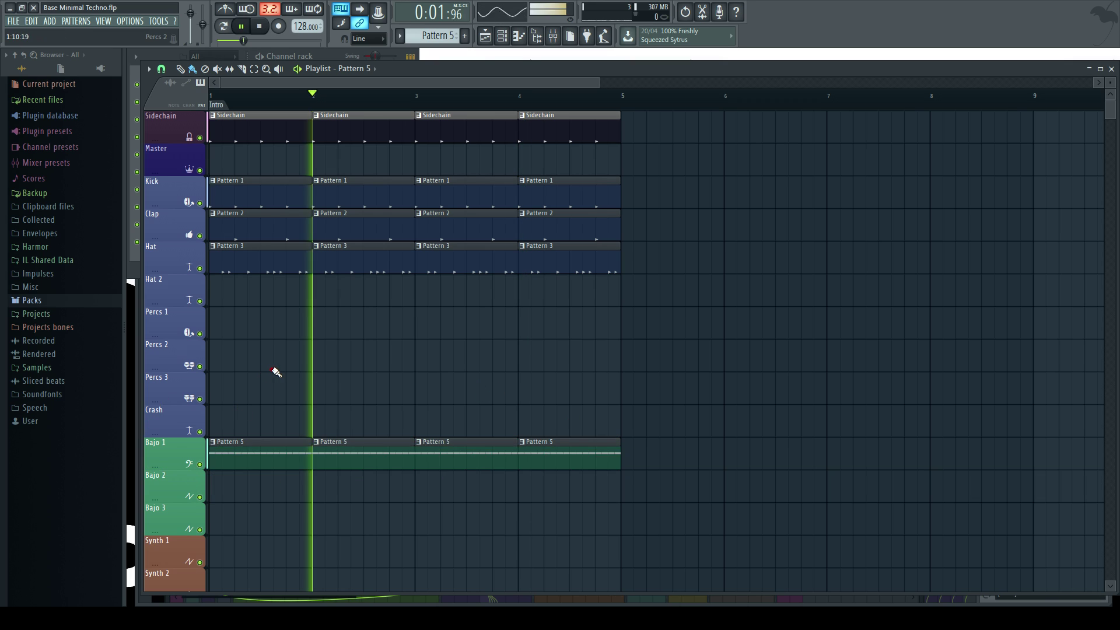
{"action": "scroll", "coordinate": [292, 367], "scroll_direction": "down", "scroll_amount": 2}
{"action": "key", "text": "F6"}
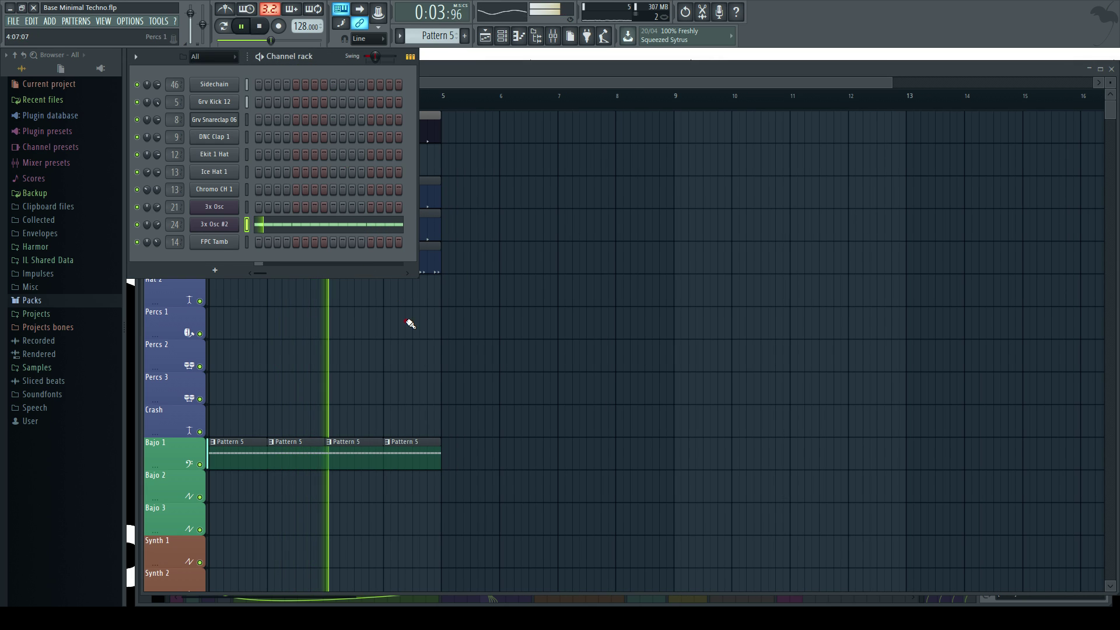
{"action": "key", "text": "F6"}
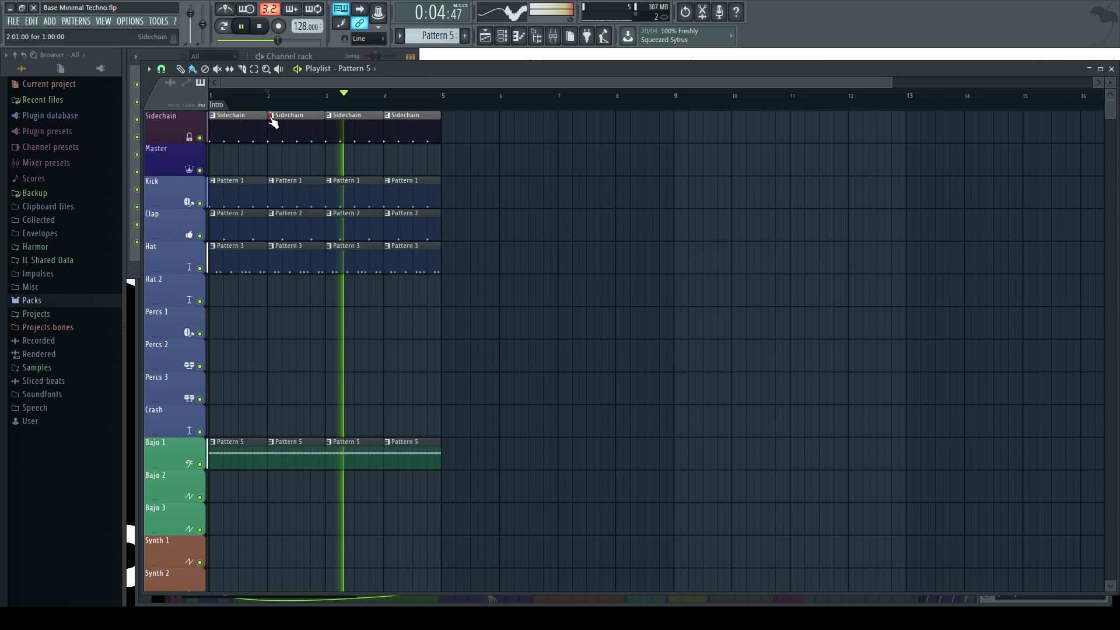
{"action": "left_click", "coordinate": [328, 57]}
{"action": "key", "text": "space"}
{"action": "key", "text": "ctrl+s"}
- Insert a new 3x Osc channel just above FPC Tamb and move its window beside the channel rack
{"action": "right_click", "coordinate": [210, 246]}
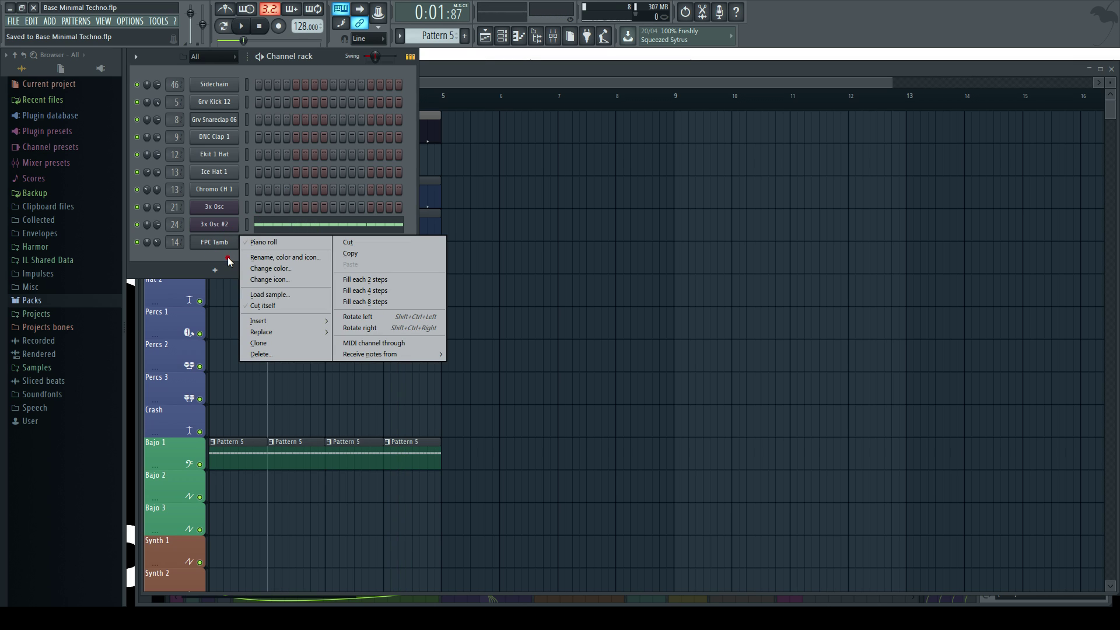
{"action": "mouse_move", "coordinate": [304, 320]}
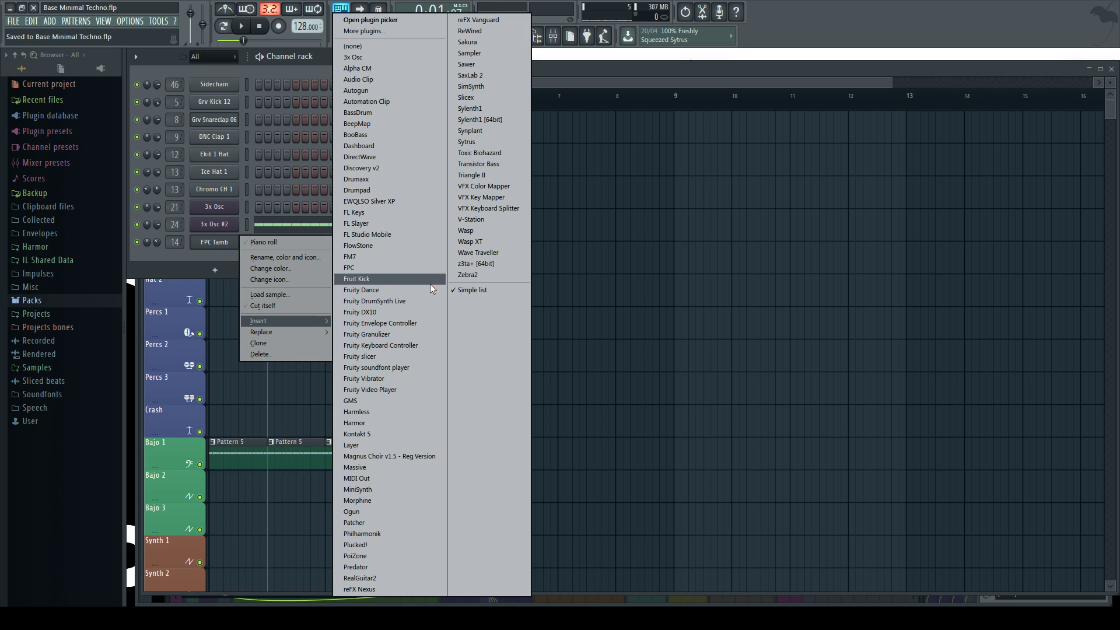
{"action": "left_click", "coordinate": [375, 58]}
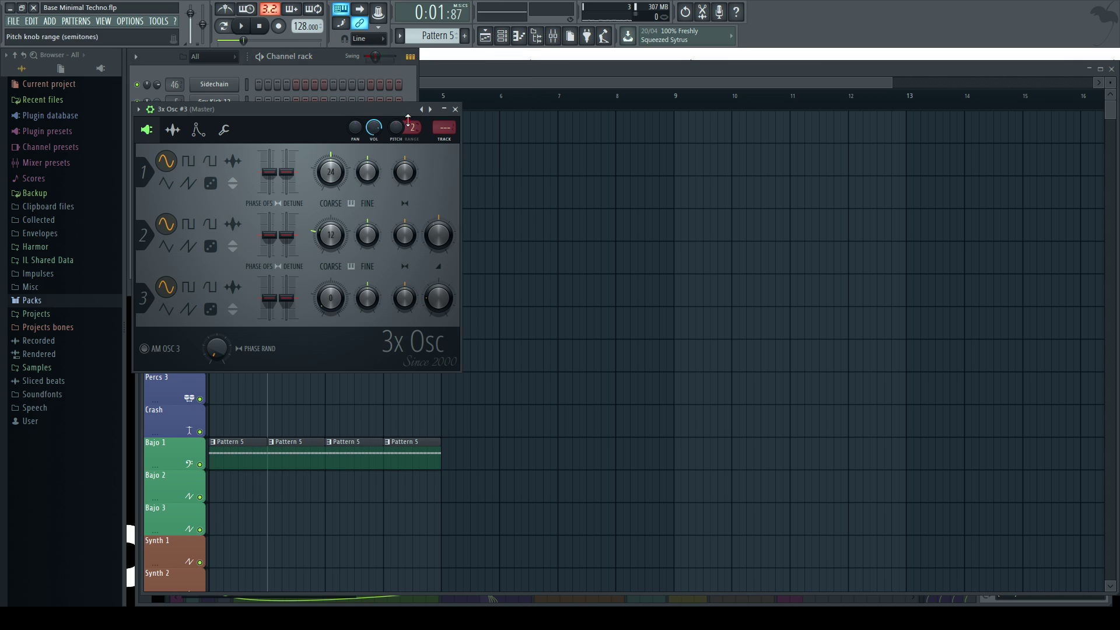
{"action": "left_click_drag", "start_coordinate": [312, 117], "coordinate": [596, 68]}
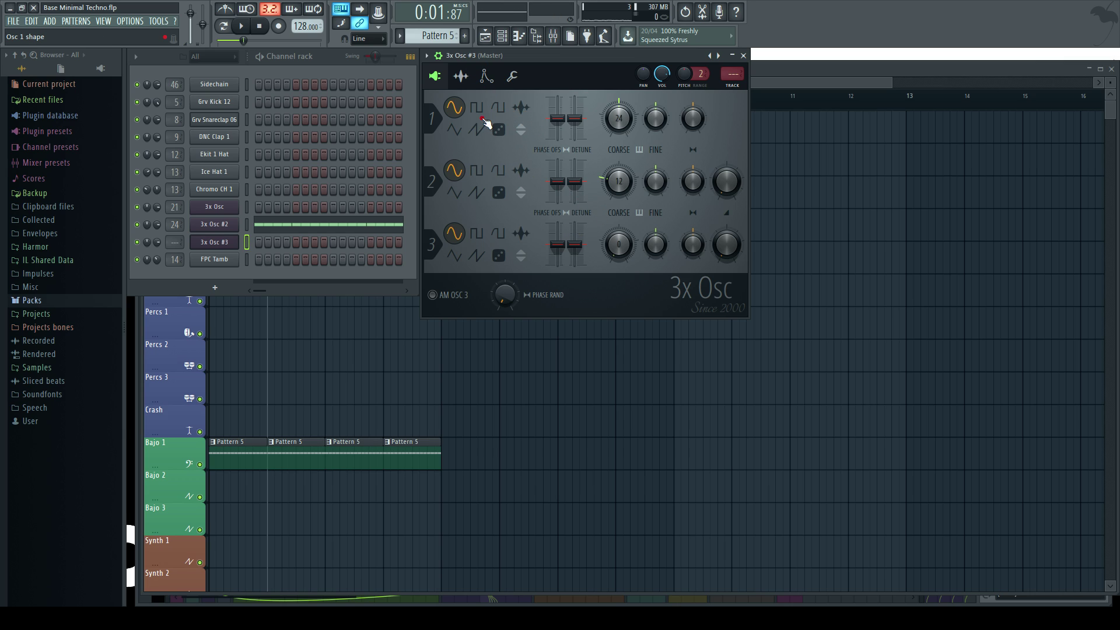
- Enable the volume envelope of 3x Osc #3 with attack, hold, sustain and release at minimum and a very short decay
{"action": "left_click", "coordinate": [486, 76]}
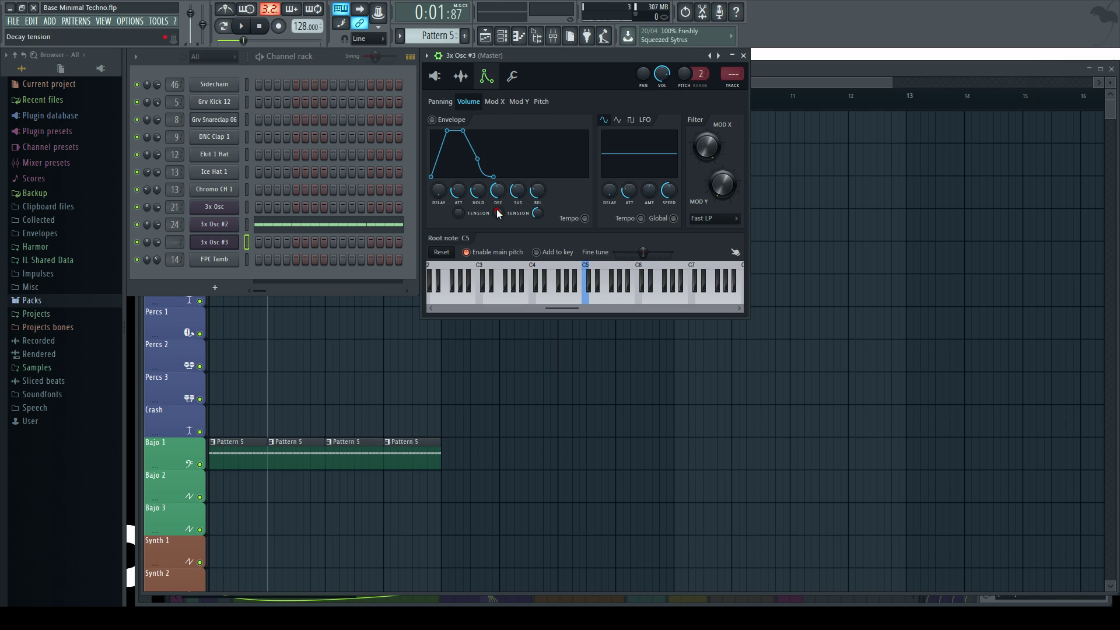
{"action": "left_click_drag", "start_coordinate": [458, 190], "coordinate": [473, 232]}
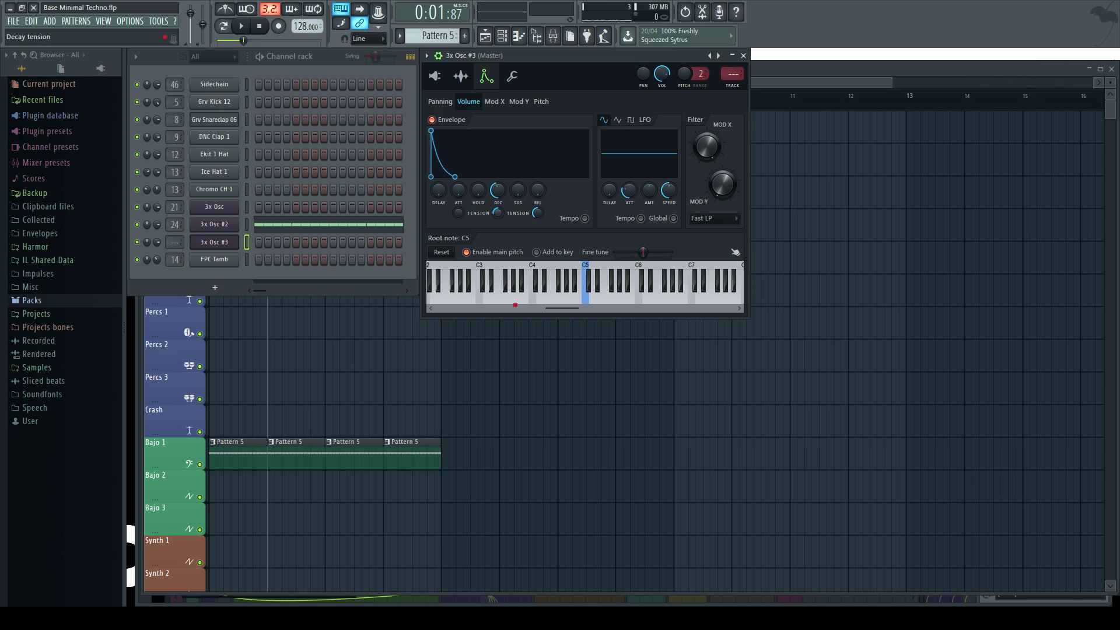
{"action": "left_click_drag", "start_coordinate": [504, 223], "coordinate": [504, 245]}
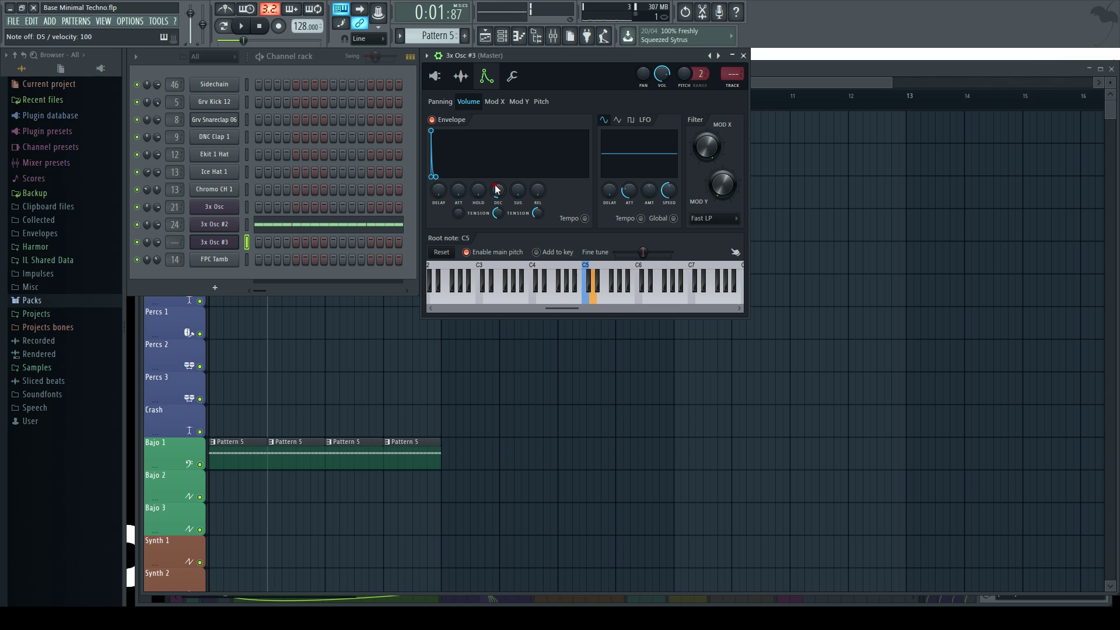
- Enable the pitch envelope of 3x Osc #3 with attack, hold, sustain and release at minimum and an almost instant decay
{"action": "left_click", "coordinate": [541, 102]}
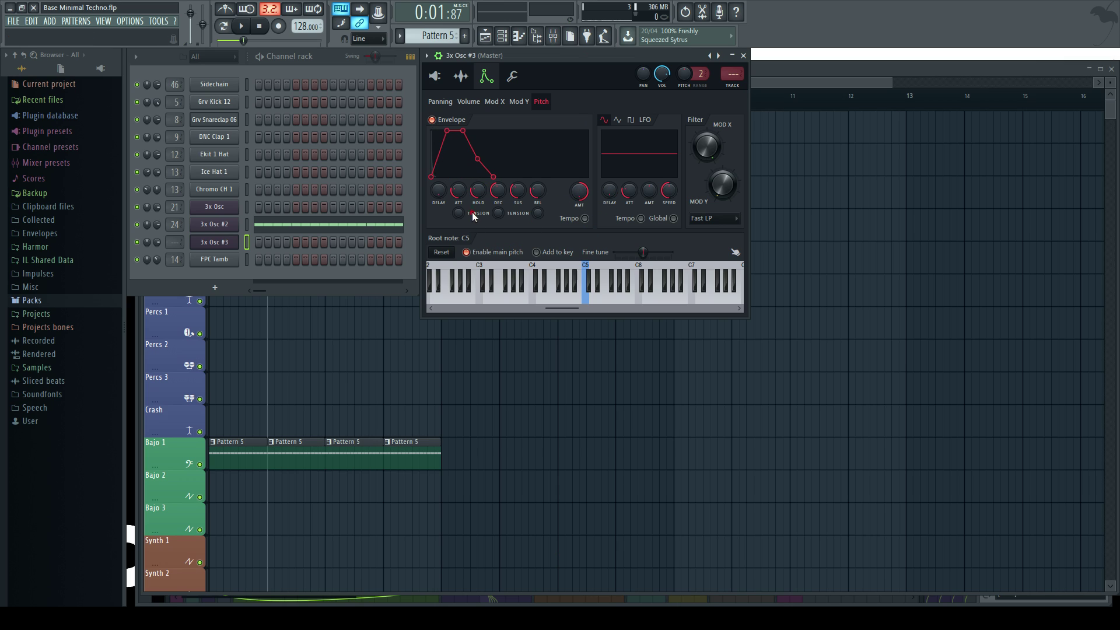
{"action": "left_click_drag", "start_coordinate": [466, 195], "coordinate": [465, 222]}
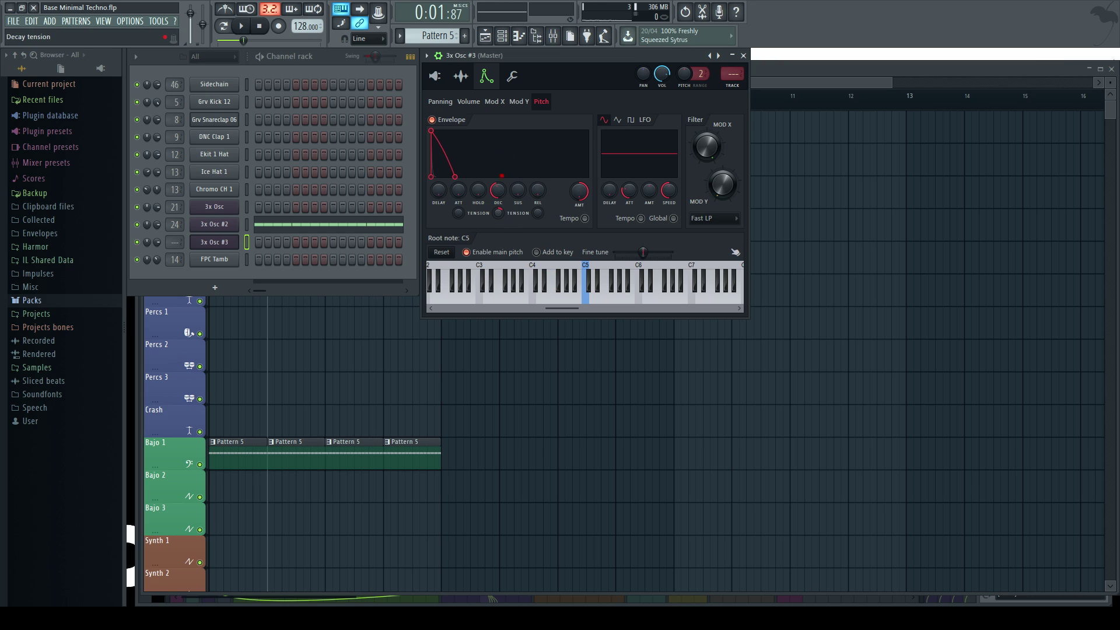
{"action": "left_click_drag", "start_coordinate": [497, 196], "coordinate": [497, 216]}
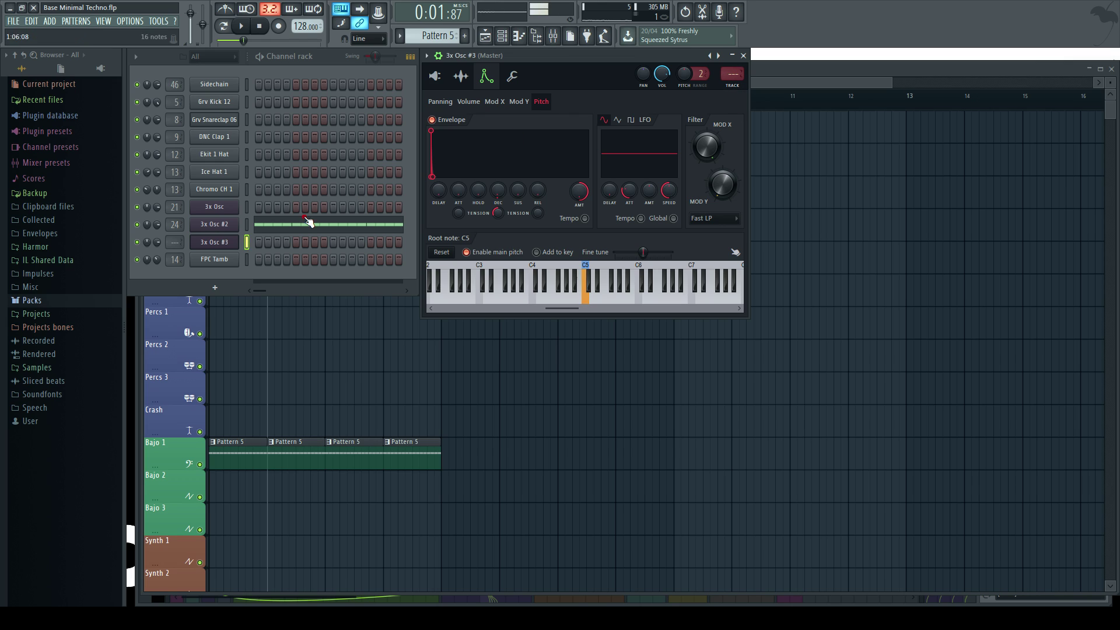
- Copy the notes of 3x Osc #2 into the 3x Osc #3 channel
{"action": "left_click", "coordinate": [247, 225]}
{"action": "key", "text": "ctrl+c"}
{"action": "left_click", "coordinate": [247, 243]}
{"action": "key", "text": "ctrl+v"}
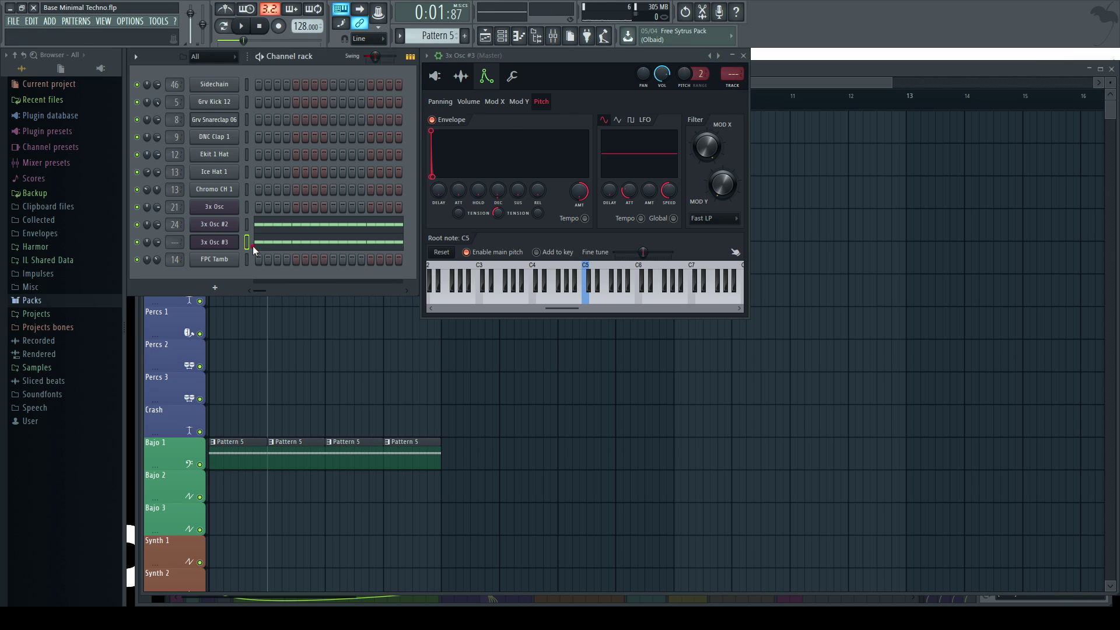
- Play Pattern 5 on its own, route 3x Osc #3 to mixer track 28 (Lead 1), and solo that track
{"action": "left_click", "coordinate": [241, 26]}
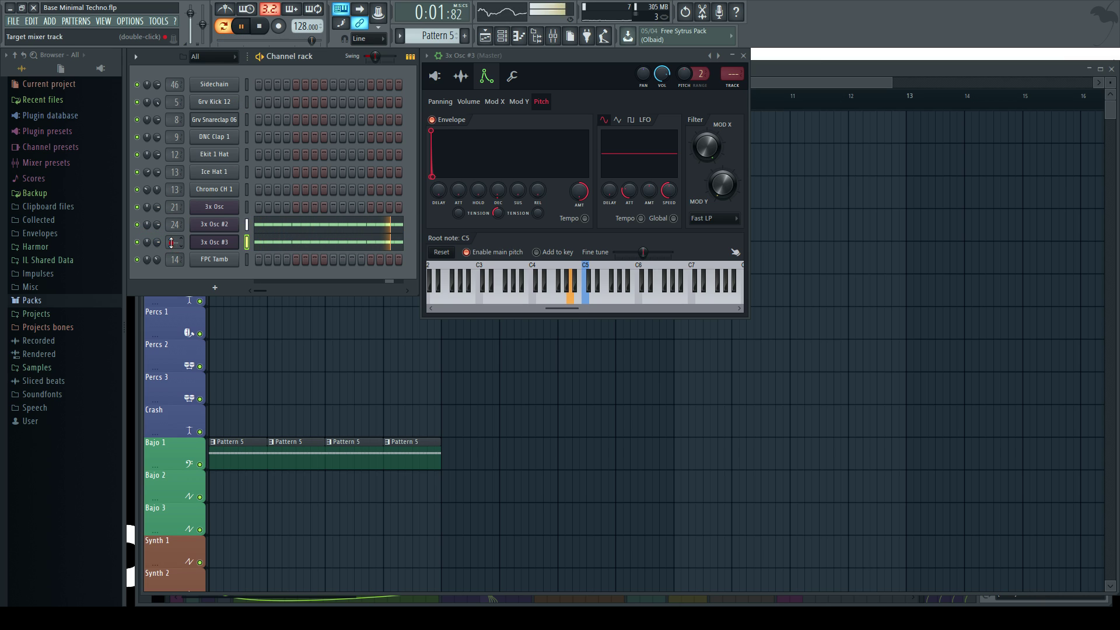
{"action": "left_click_drag", "start_coordinate": [171, 242], "coordinate": [184, 108]}
{"action": "right_click", "coordinate": [543, 385]}
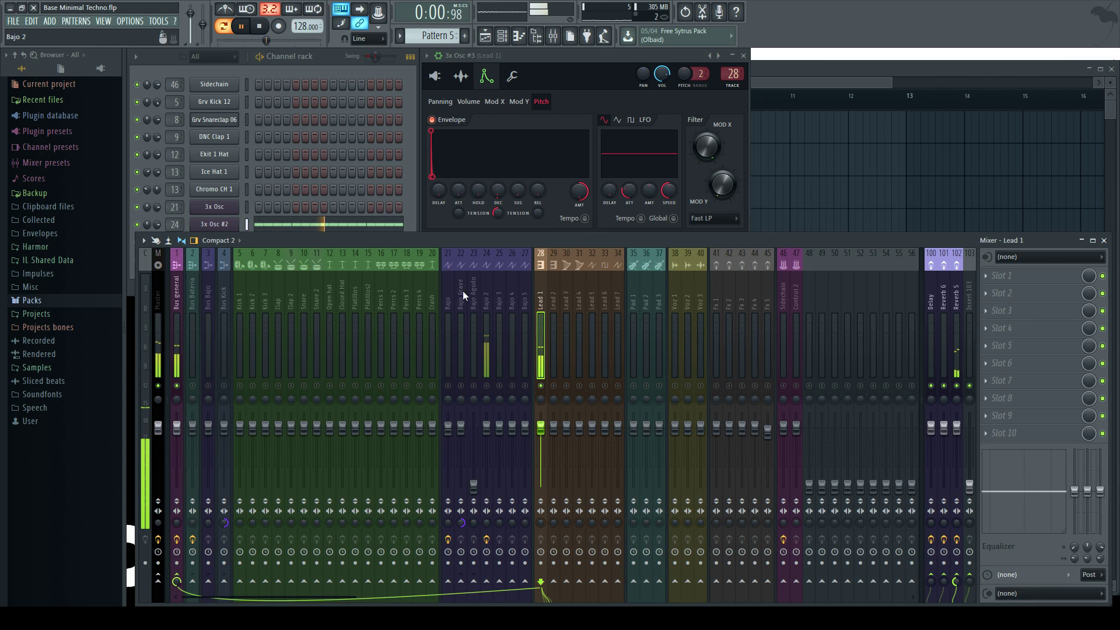
{"action": "key", "text": "space"}
- Audition the 3x Osc #3 sound with repeated single notes while checking its volume envelope and the Lead 1 mixer track
{"action": "left_click", "coordinate": [326, 64]}
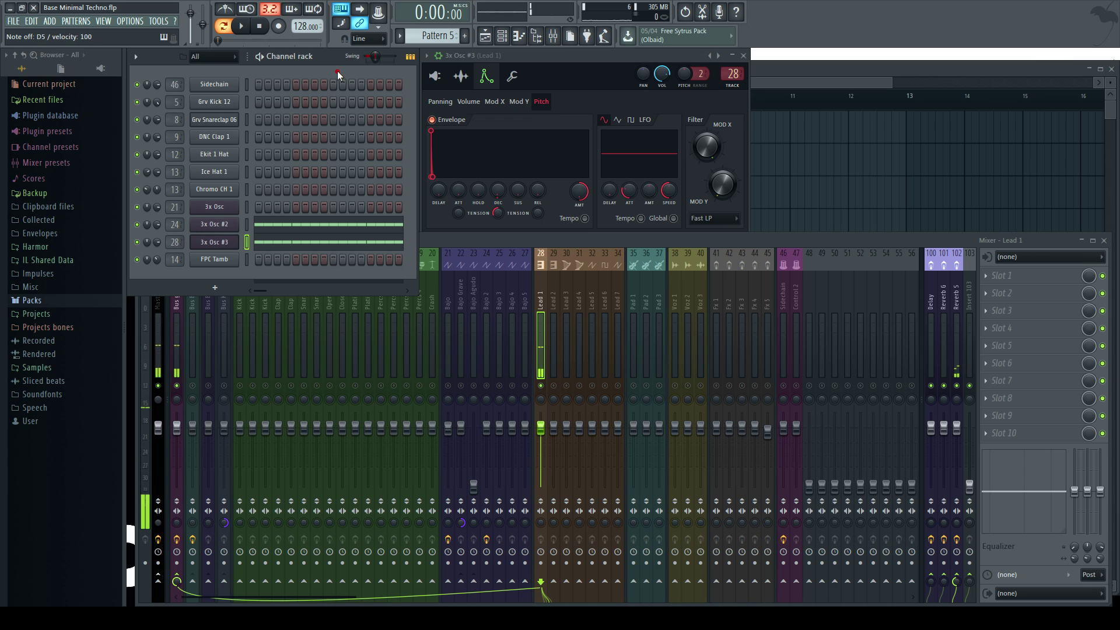
{"action": "key", "text": "n"}
{"action": "key", "text": "n"}
{"action": "key", "text": "n"}
{"action": "key", "text": "n"}
{"action": "key", "text": "n"}
{"action": "key", "text": "n"}
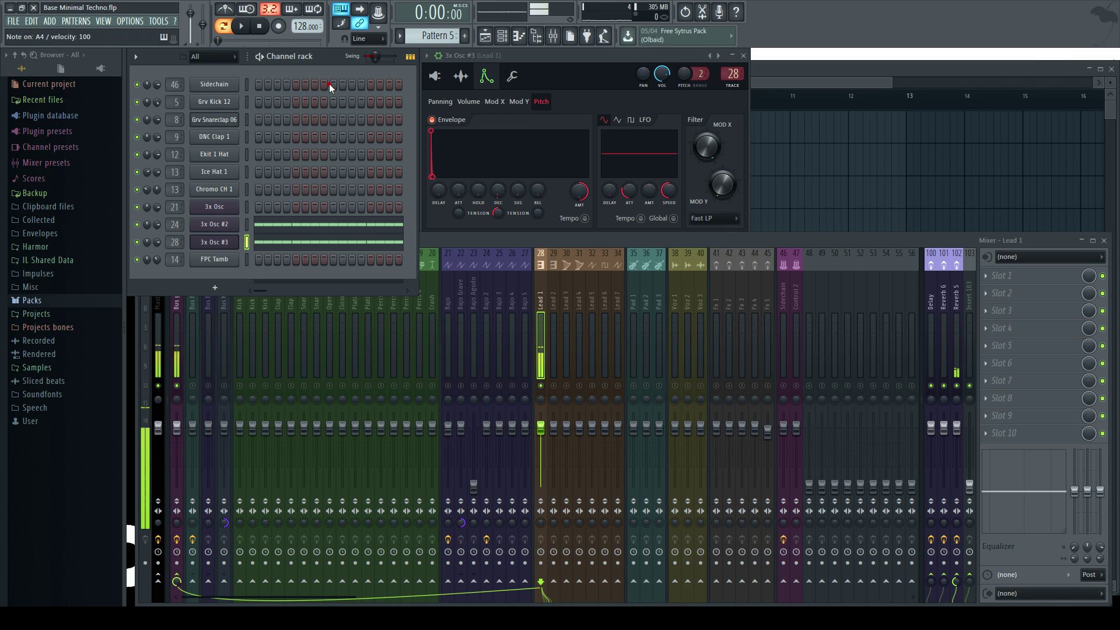
{"action": "key", "text": "n"}
{"action": "key", "text": "n"}
{"action": "left_click", "coordinate": [214, 244]}
{"action": "left_click", "coordinate": [214, 244]}
{"action": "key", "text": "n"}
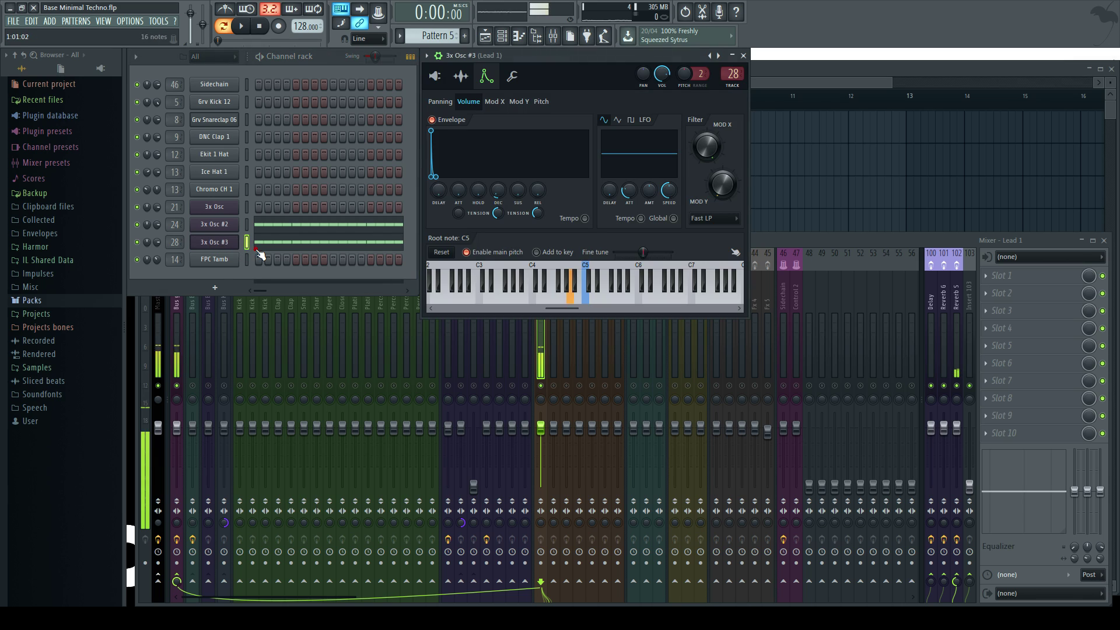
{"action": "left_click", "coordinate": [775, 250]}
{"action": "key", "text": "n"}
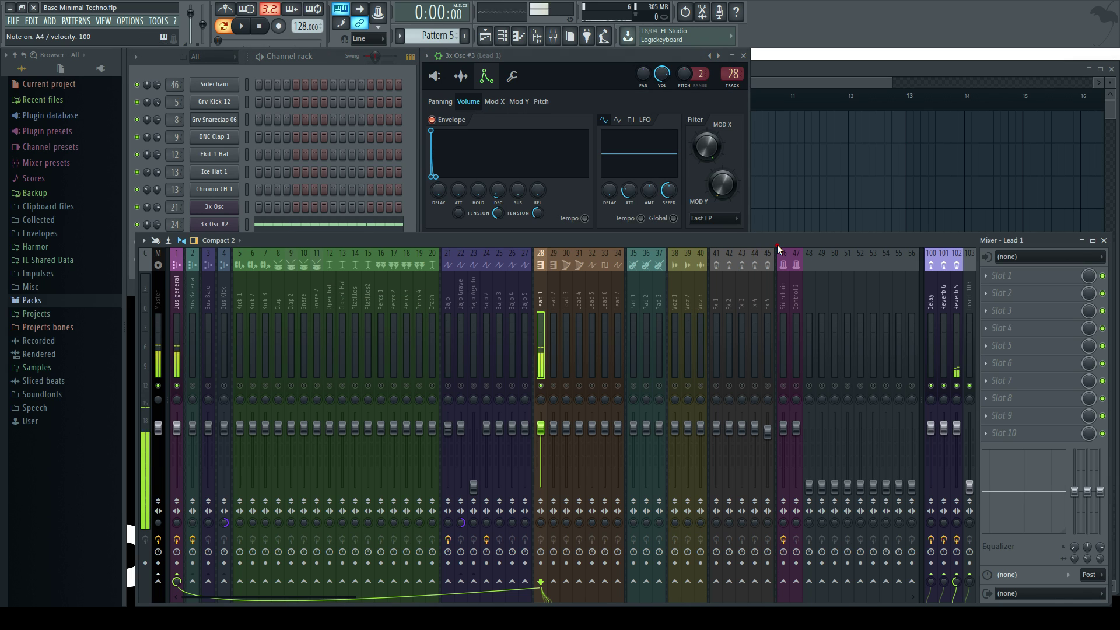
- Try the square, saw and triangle shapes on oscillator 1 of 3x Osc #3, and return it to sine
{"action": "left_click", "coordinate": [436, 78]}
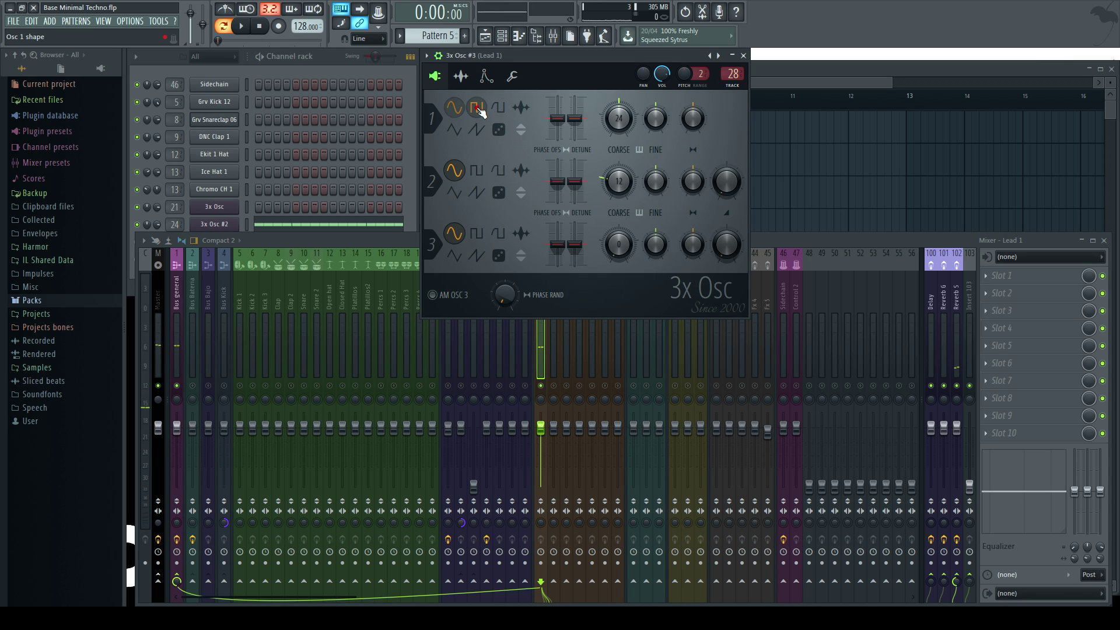
{"action": "left_click", "coordinate": [477, 108]}
{"action": "left_click", "coordinate": [485, 77]}
{"action": "left_click", "coordinate": [445, 78]}
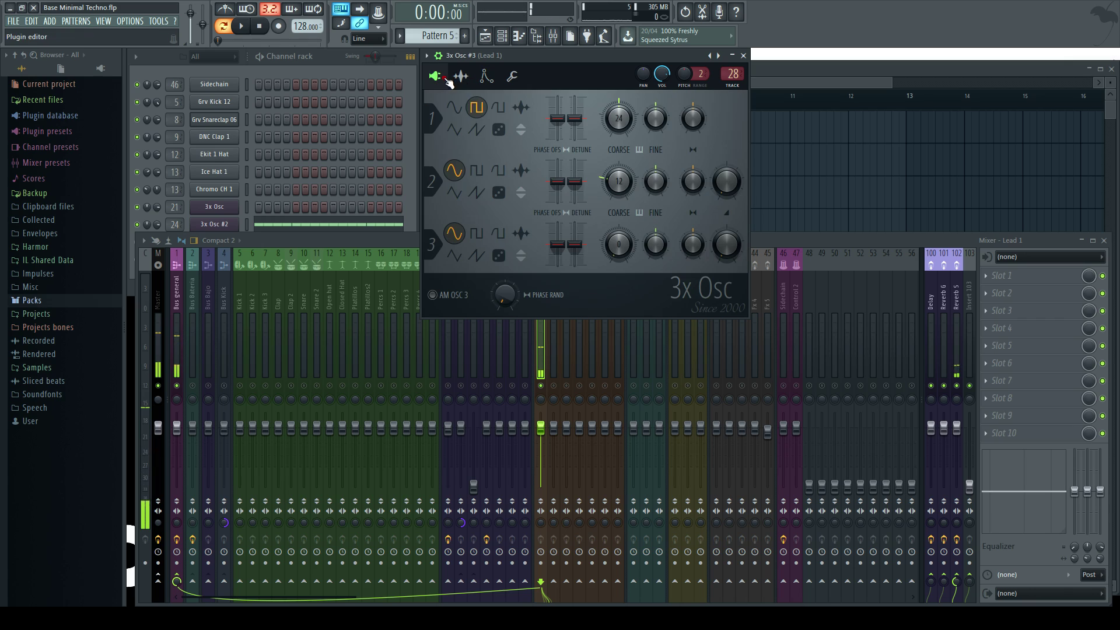
{"action": "left_click", "coordinate": [476, 129]}
{"action": "left_click", "coordinate": [453, 129]}
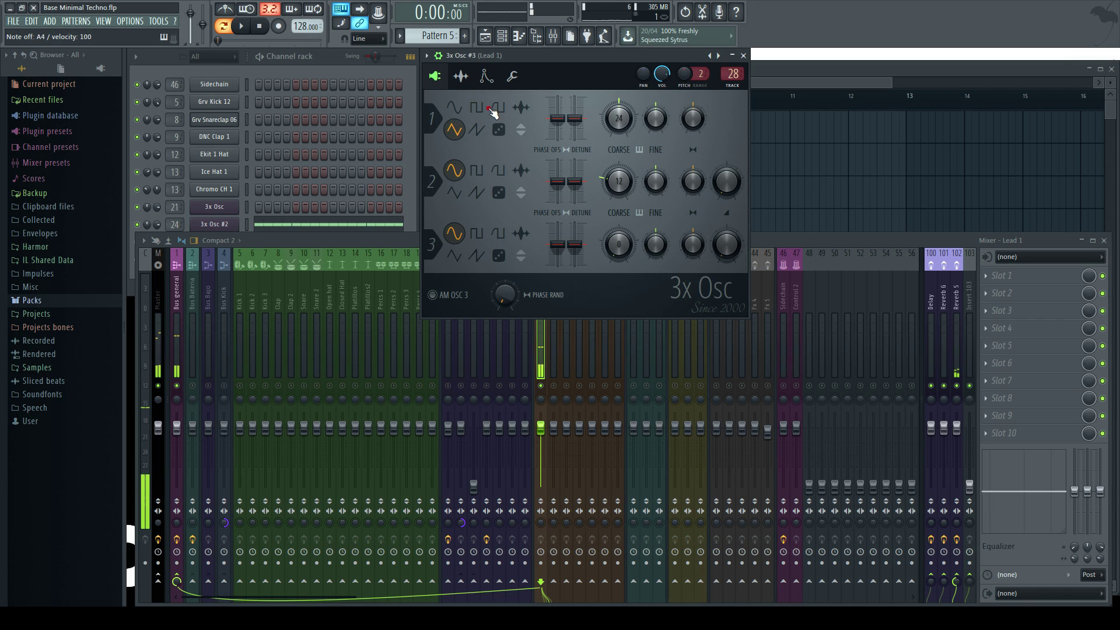
{"action": "left_click", "coordinate": [454, 107]}
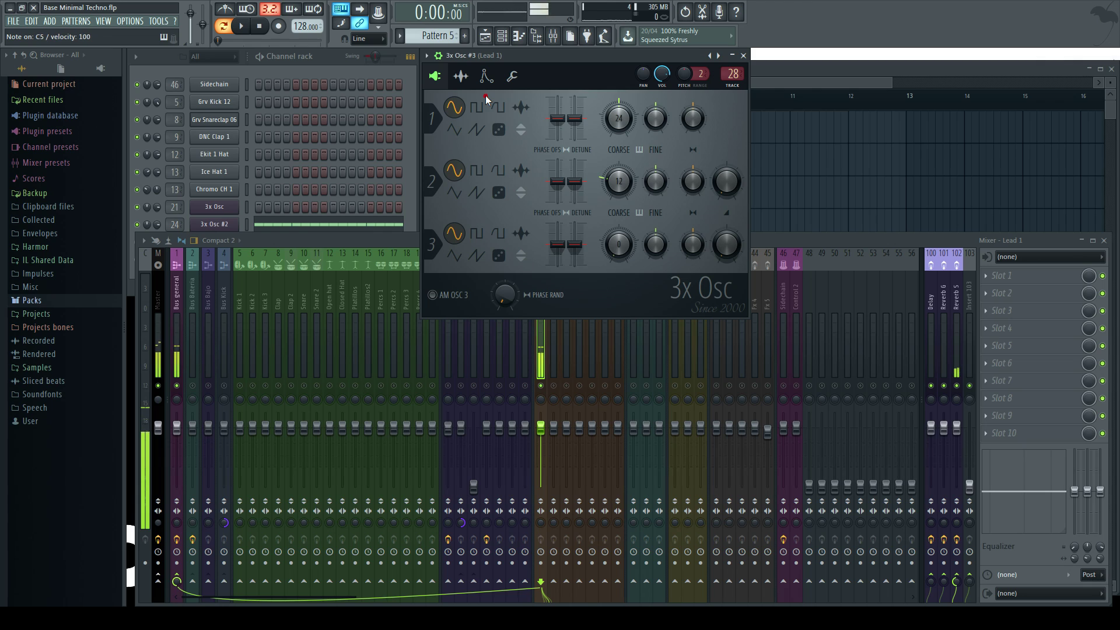
- Try the square, rounded-square and saw shapes on oscillator 1 of 3x Osc #3
{"action": "left_click", "coordinate": [800, 242]}
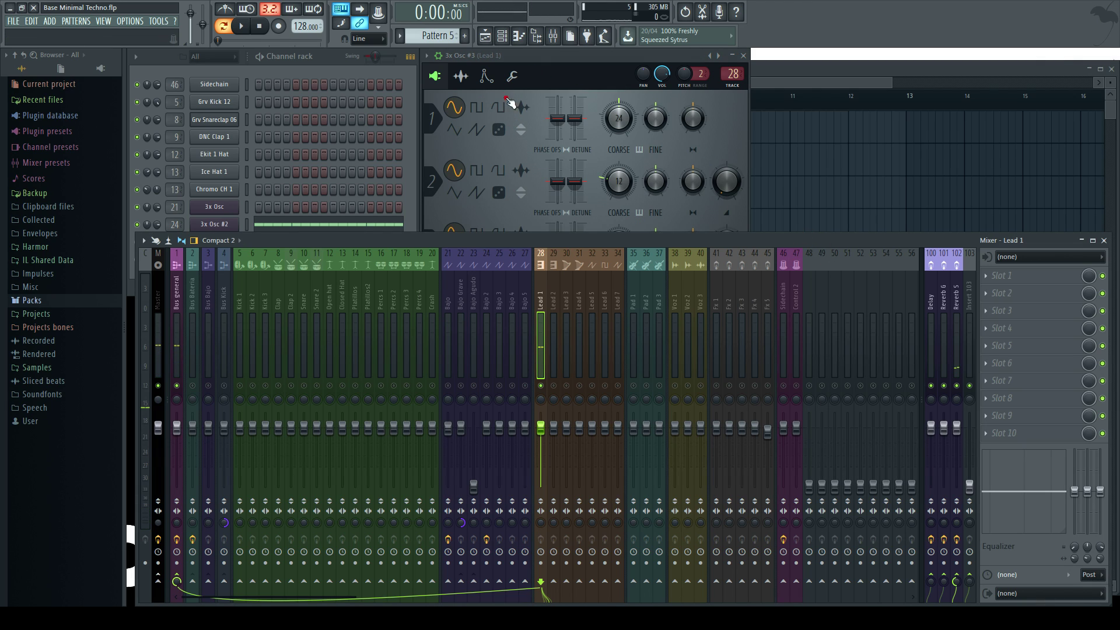
{"action": "left_click", "coordinate": [476, 108]}
{"action": "left_click", "coordinate": [498, 108]}
{"action": "left_click", "coordinate": [478, 109]}
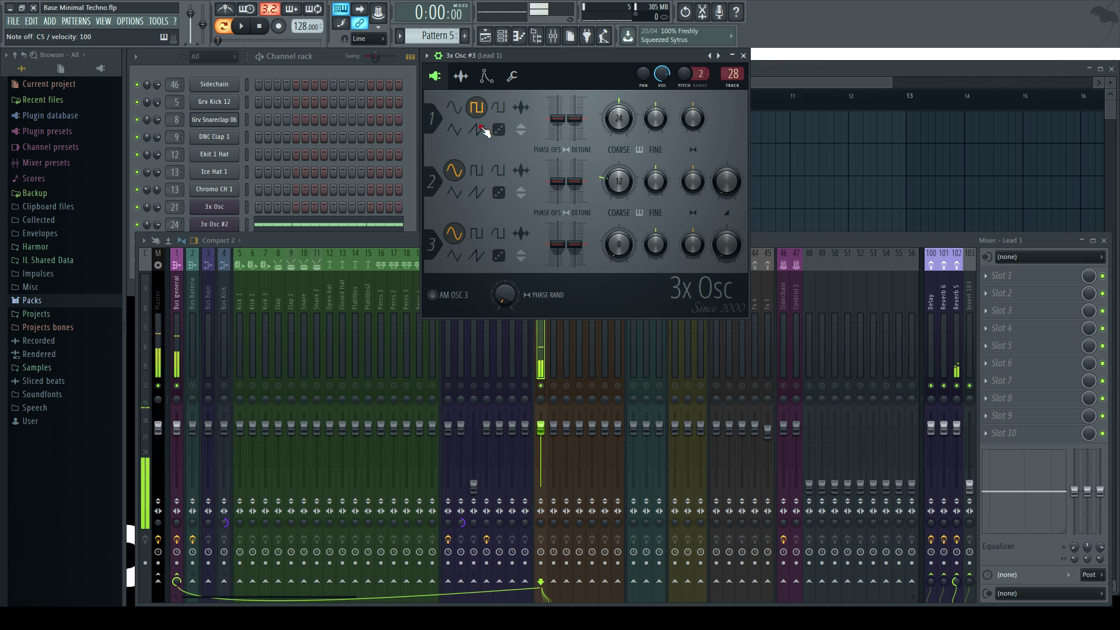
{"action": "left_click", "coordinate": [478, 129]}
- Show the Mod X modulation settings of 3x Osc #3, set the filter type to BS and try adjusting the filter's Mod X cutoff
{"action": "left_click", "coordinate": [485, 76]}
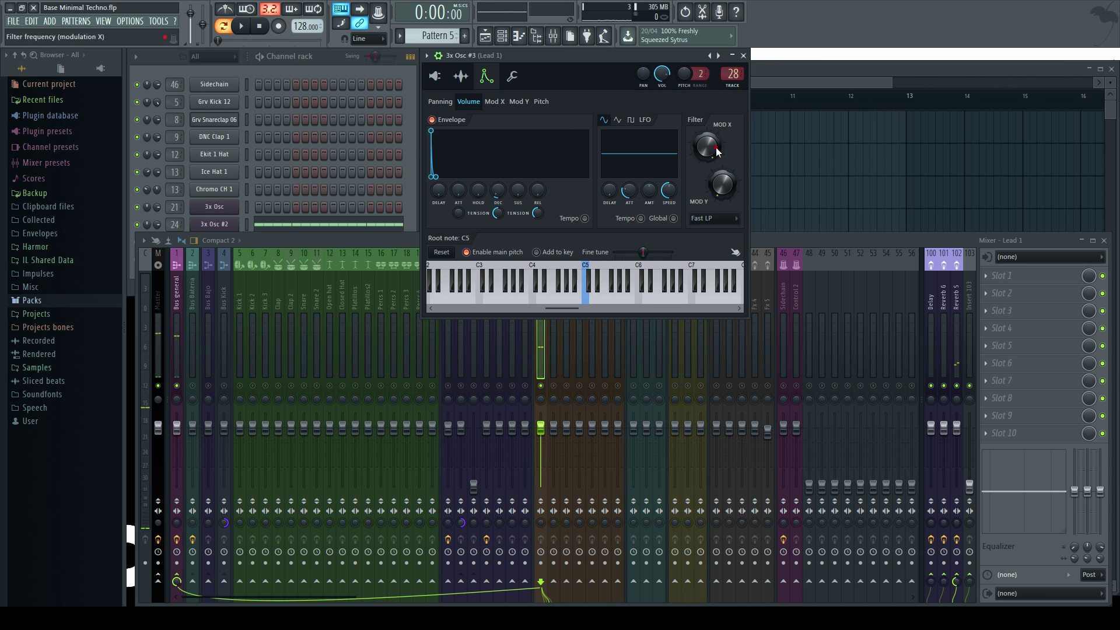
{"action": "left_click", "coordinate": [503, 104]}
{"action": "left_click", "coordinate": [714, 218]}
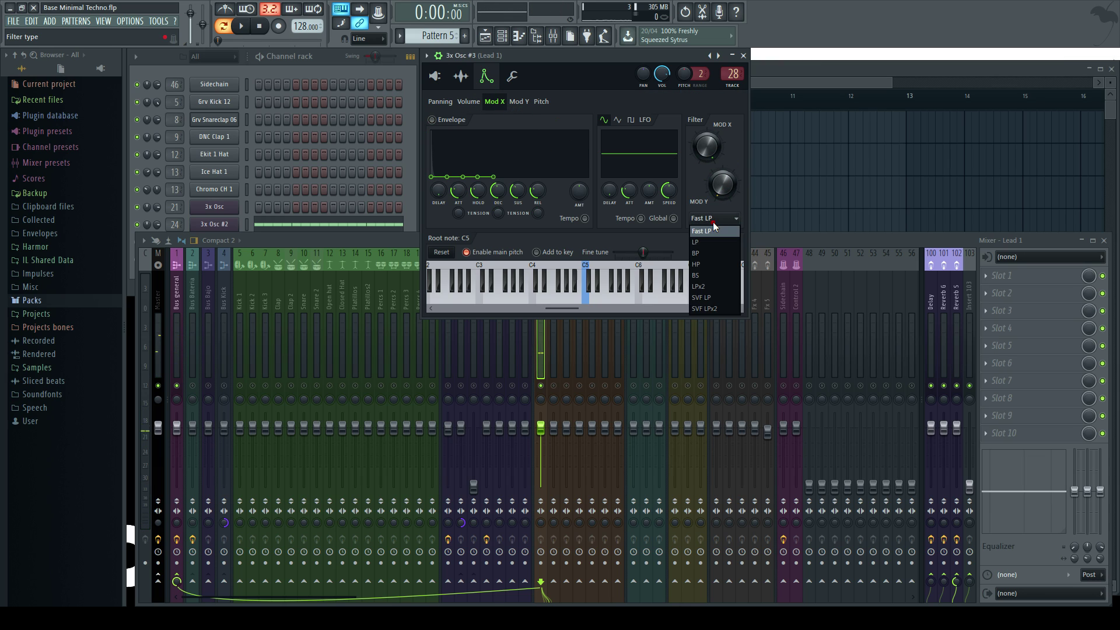
{"action": "left_click", "coordinate": [709, 279]}
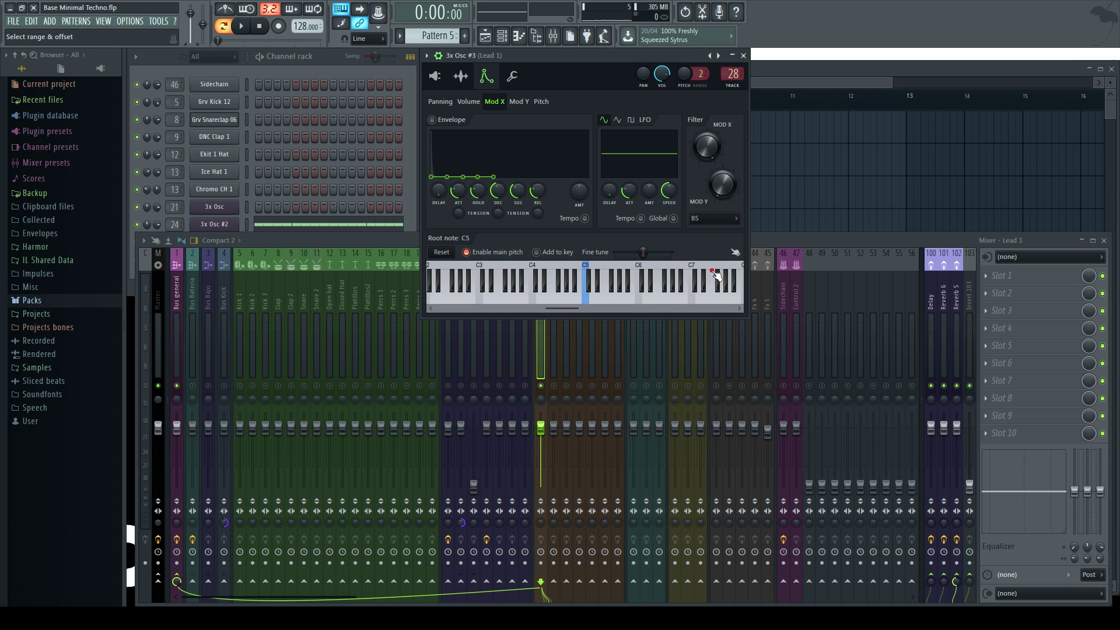
{"action": "left_click", "coordinate": [712, 219]}
{"action": "left_click", "coordinate": [698, 239]}
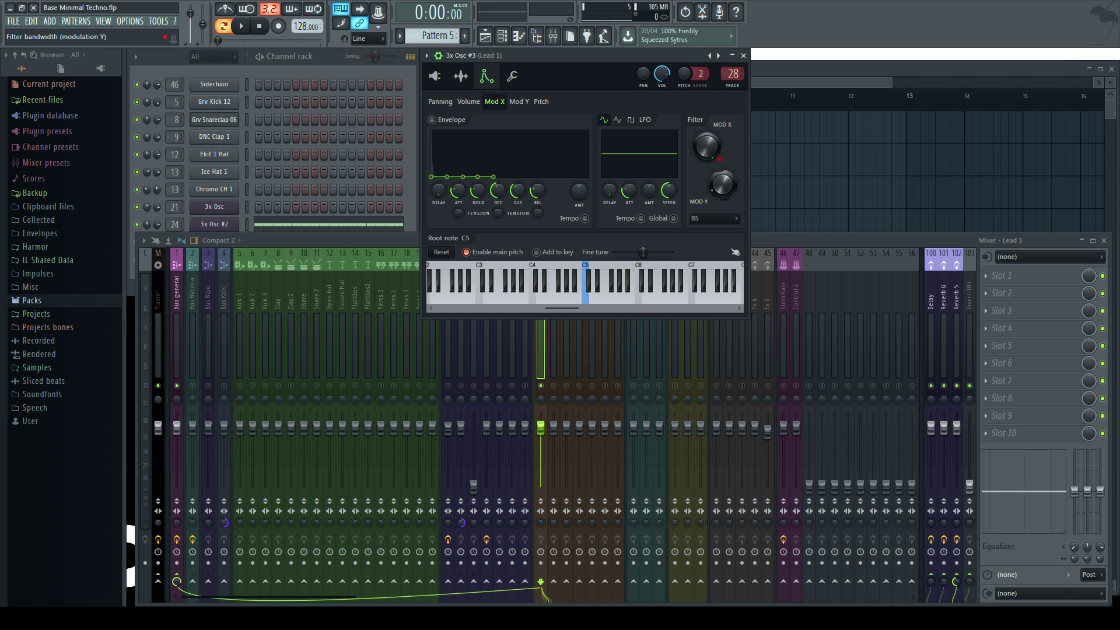
{"action": "left_click_drag", "start_coordinate": [709, 151], "coordinate": [708, 201]}
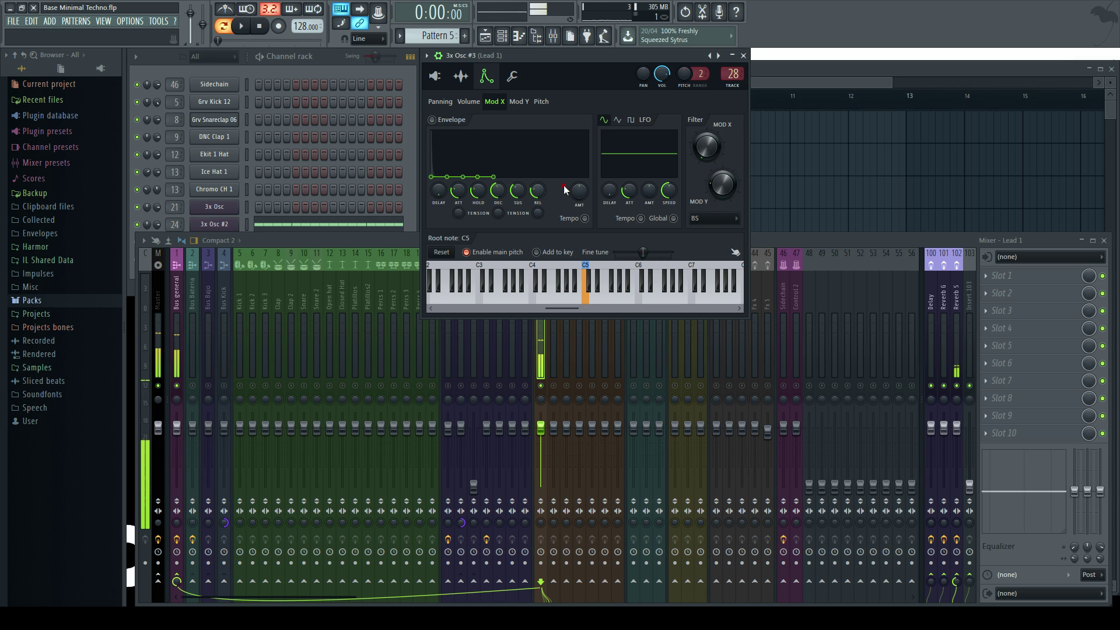
- Raise the Mod X envelope amount and shorten its attack, hold, decay, sustain and release into a quick spike, auditioning with A4 notes
{"action": "left_click_drag", "start_coordinate": [575, 191], "coordinate": [575, 128]}
{"action": "mouse_move", "coordinate": [466, 191]}
{"action": "left_mouse_down"}
{"action": "mouse_move", "coordinate": [500, 202]}
{"action": "mouse_move", "coordinate": [477, 200]}
{"action": "left_mouse_up"}
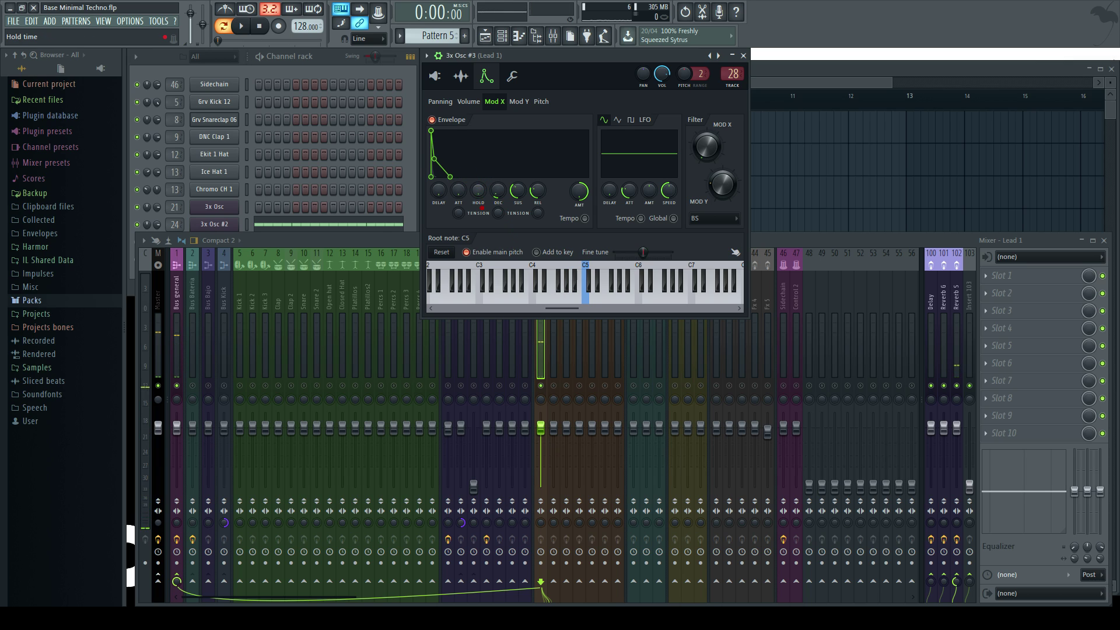
{"action": "mouse_move", "coordinate": [581, 194]}
{"action": "left_mouse_down"}
{"action": "mouse_move", "coordinate": [581, 207]}
{"action": "mouse_move", "coordinate": [581, 190]}
{"action": "left_mouse_up"}
{"action": "key", "text": "n"}
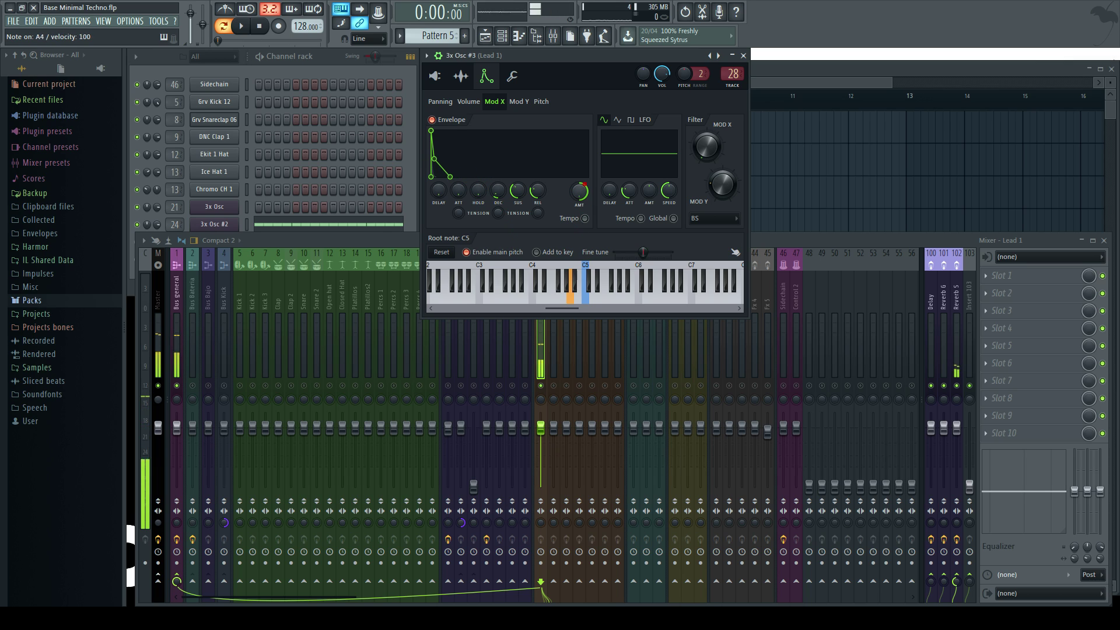
{"action": "key", "text": "n"}
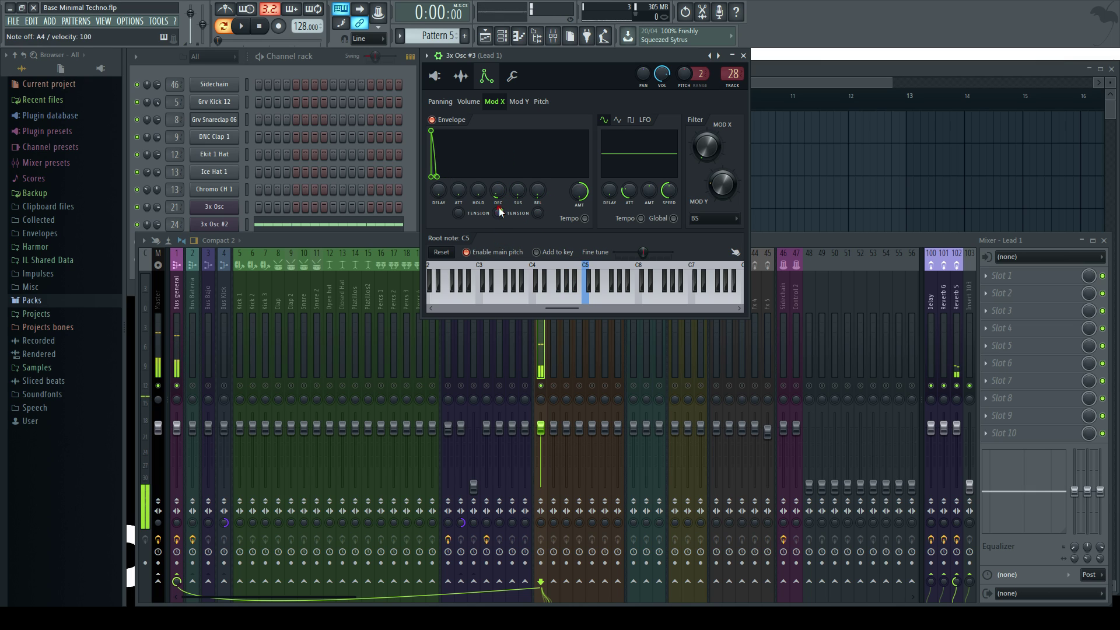
{"action": "key", "text": "n"}
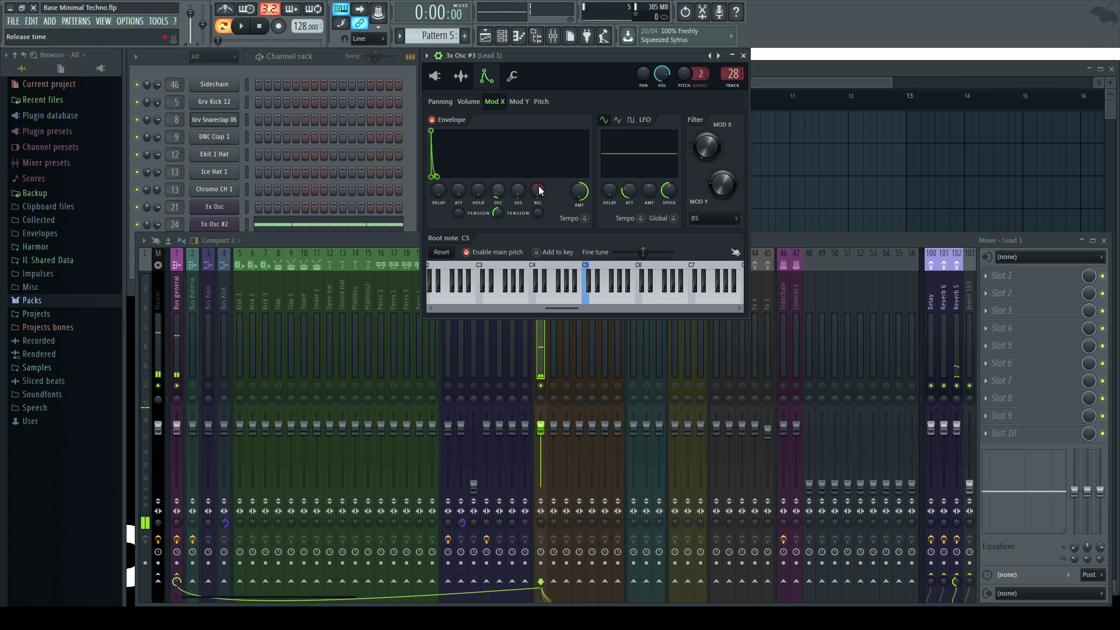
{"action": "key", "text": "n"}
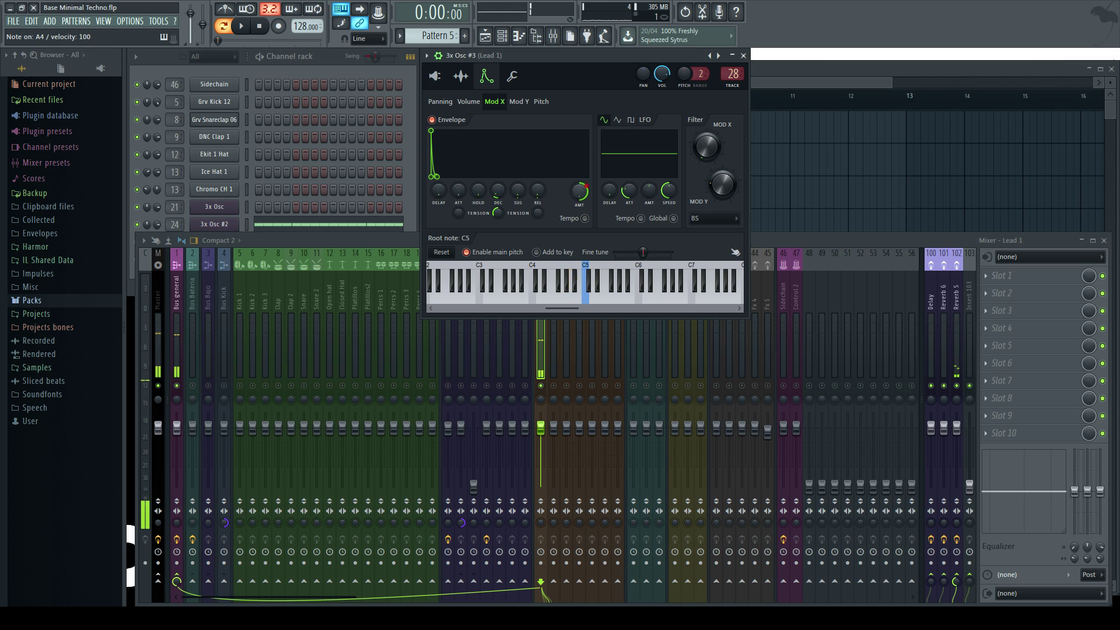
- Set the 3x Osc #3 filter type to LPx2 and audition the sound with notes between B4 and D5 and lower
{"action": "left_click", "coordinate": [704, 218]}
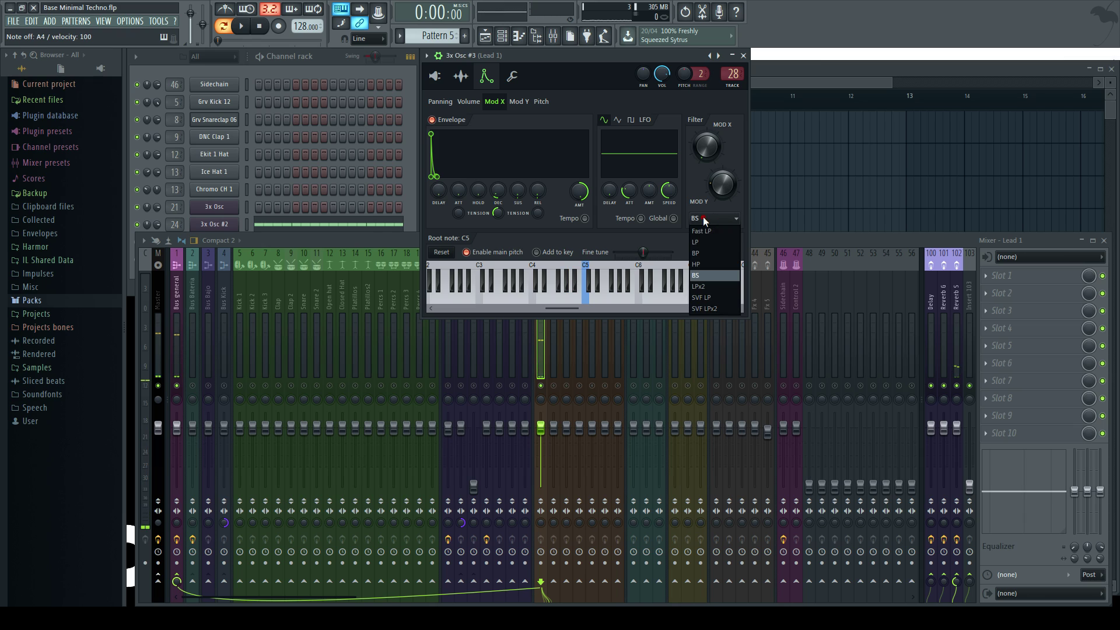
{"action": "left_click", "coordinate": [715, 285]}
{"action": "key", "text": "n"}
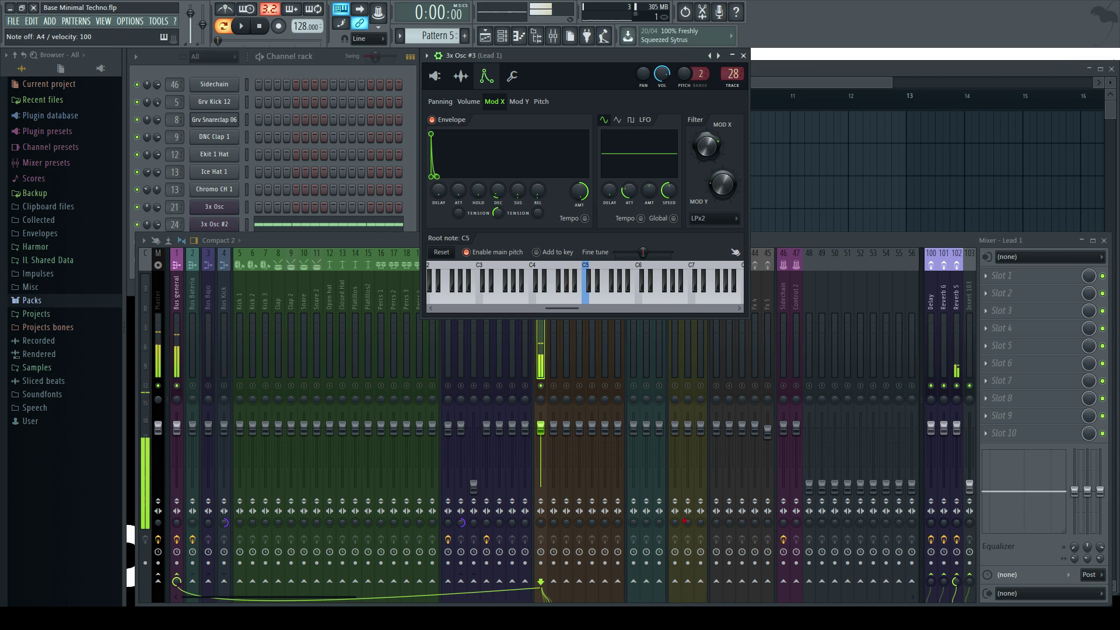
{"action": "key", "text": "n"}
{"action": "key", "text": "comma"}
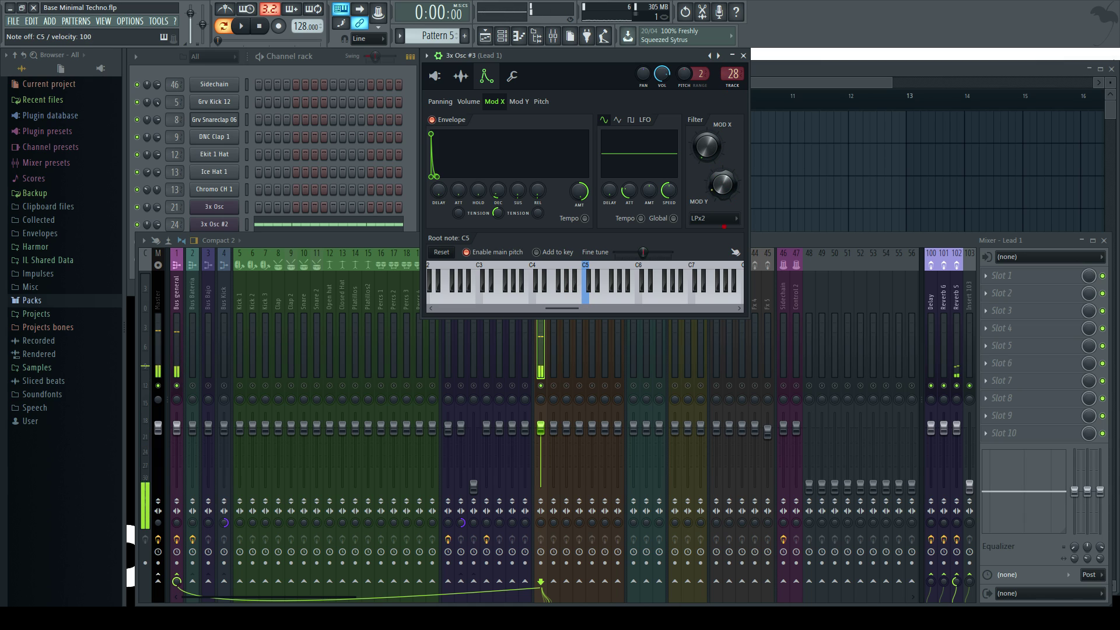
{"action": "key", "text": "comma"}
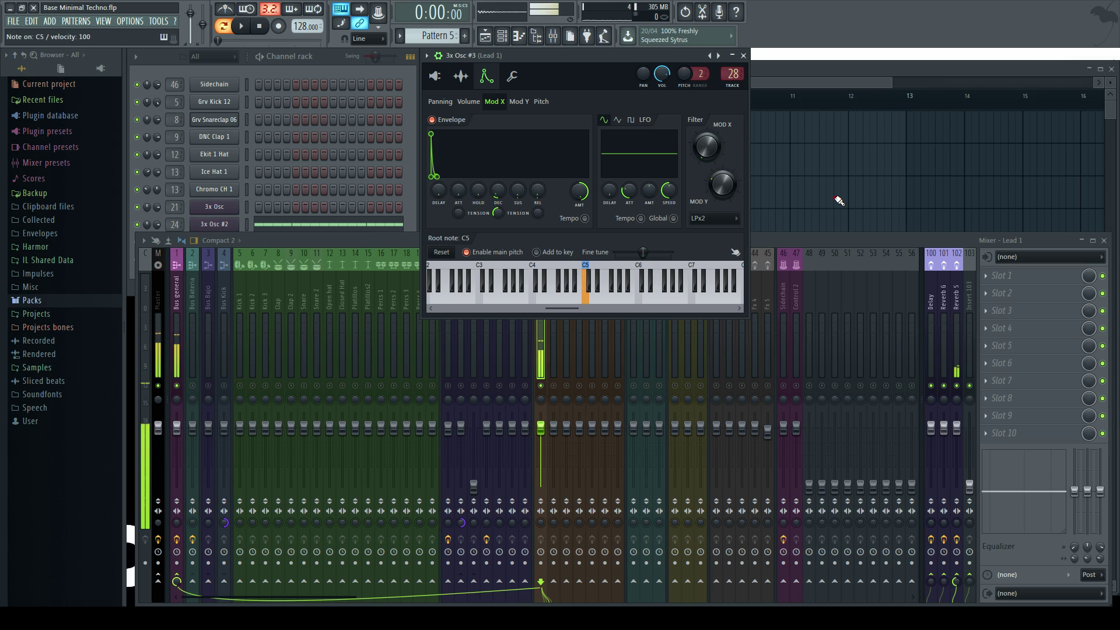
{"action": "key", "text": "period"}
{"action": "key", "text": "slash"}
{"action": "key", "text": "period"}
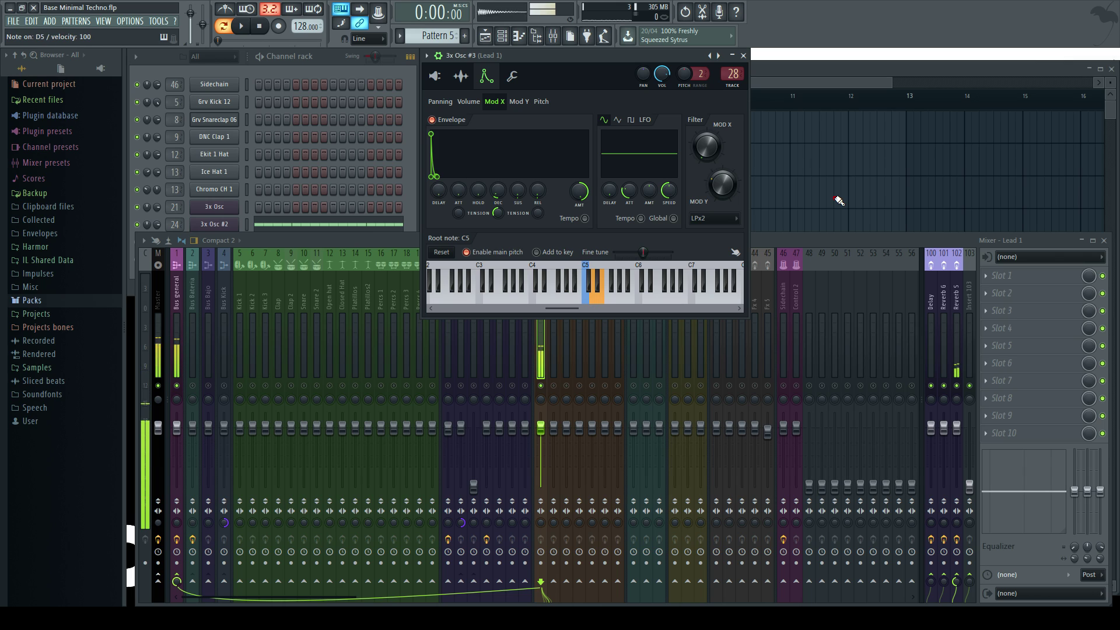
{"action": "key", "text": "m"}
{"action": "key", "text": "v"}
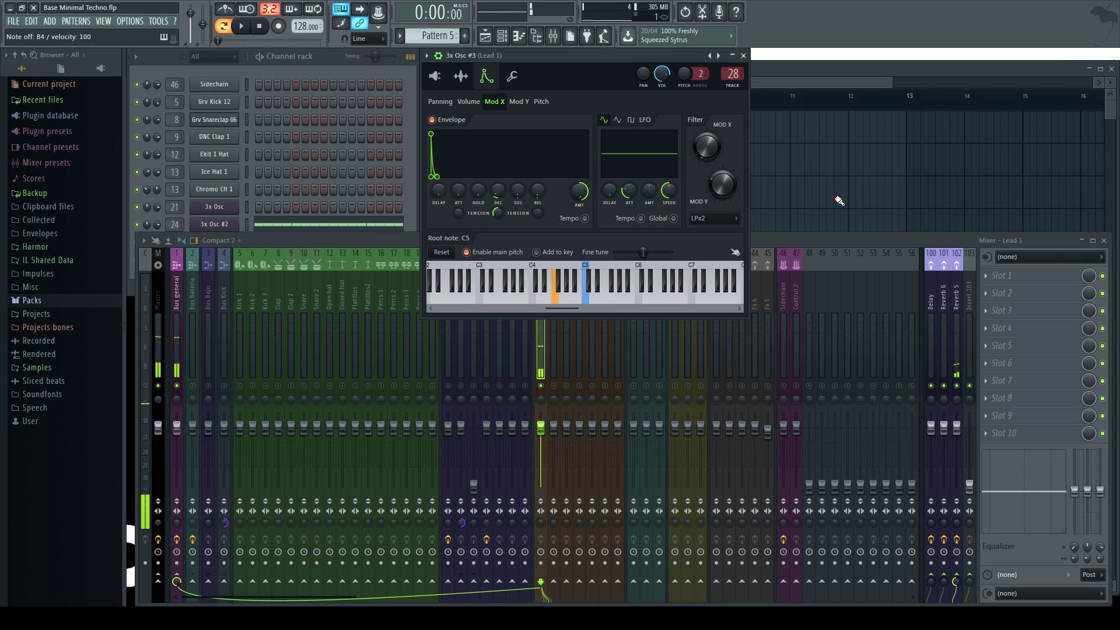
- Mute the 3x Osc #3 channel, unsolo the Lead 1 mixer track and listen to the full song playback
{"action": "left_click", "coordinate": [138, 225]}
{"action": "key", "text": "space"}
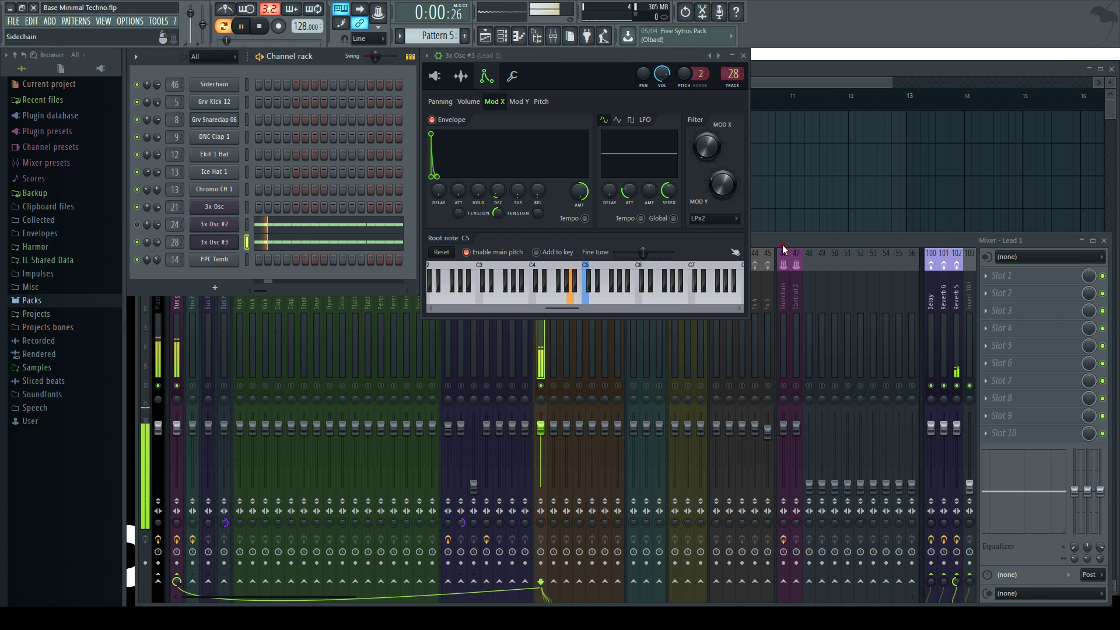
{"action": "left_click", "coordinate": [137, 242]}
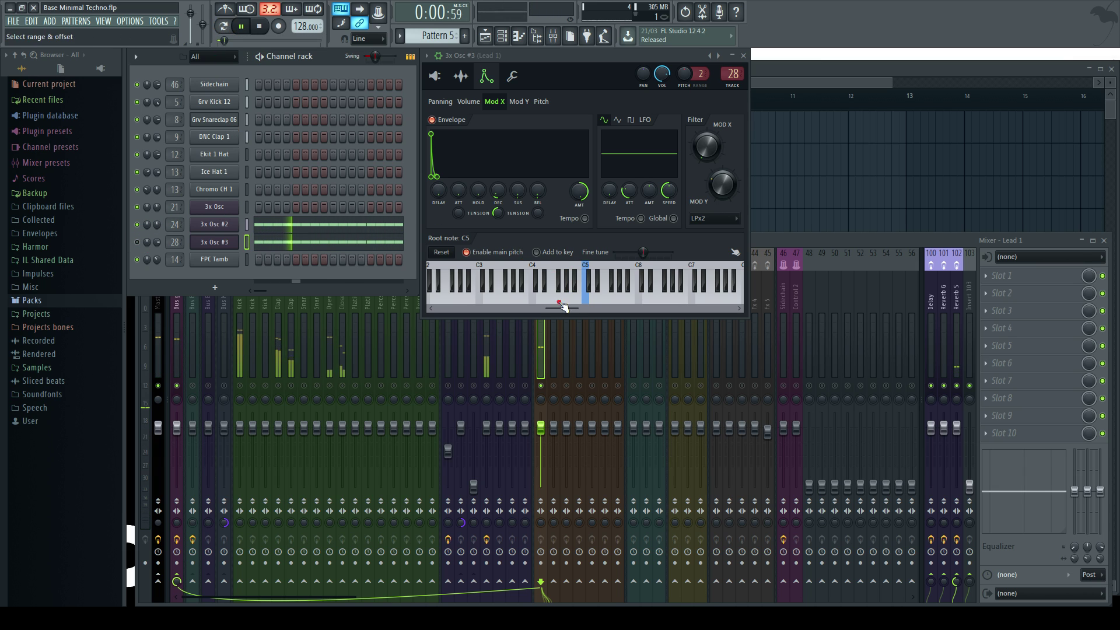
{"action": "left_click", "coordinate": [542, 389]}
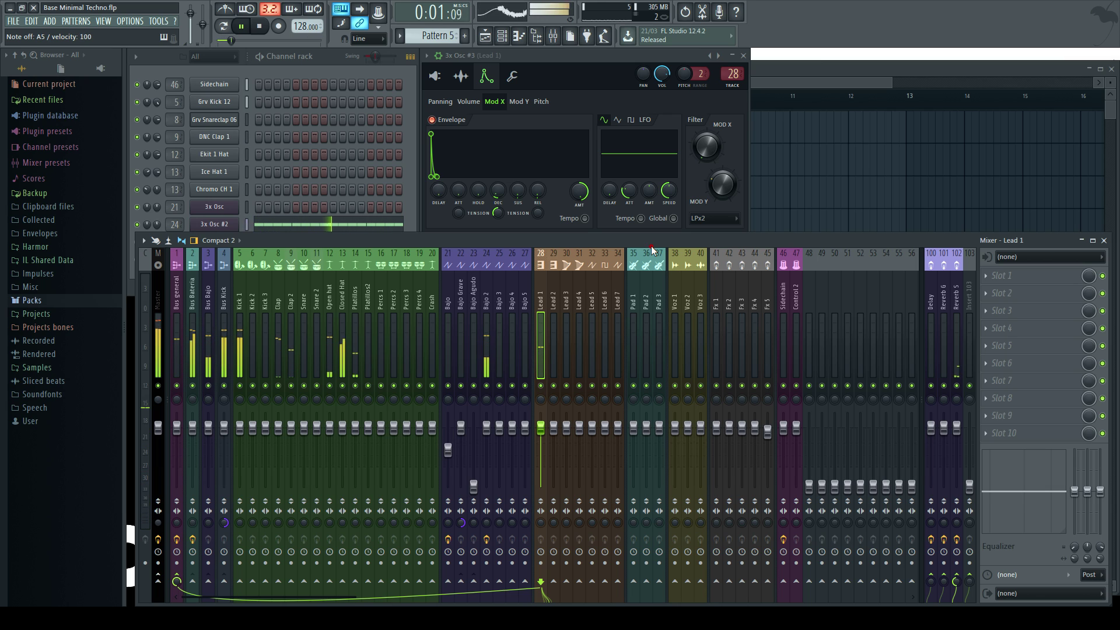
{"action": "key", "text": "space"}
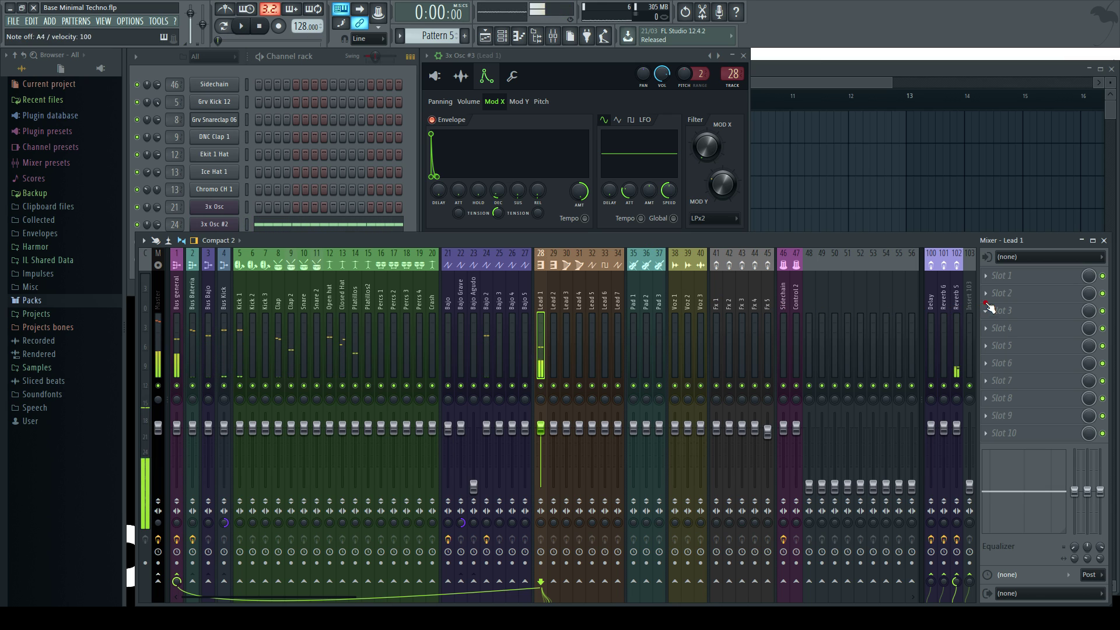
- Add Fruity Blood Overdrive to slot 2 of Lead 1, with PreAmp at about 0.49 and PostGain at about -0.38
{"action": "left_click", "coordinate": [1001, 292]}
{"action": "left_click", "coordinate": [956, 138]}
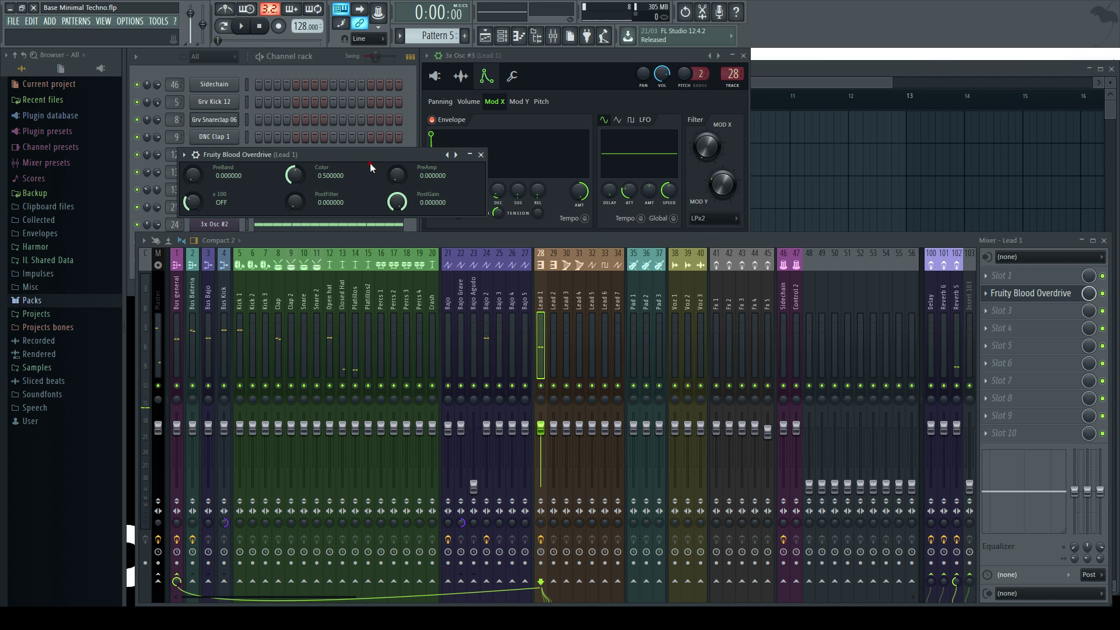
{"action": "left_click_drag", "start_coordinate": [358, 155], "coordinate": [743, 148]}
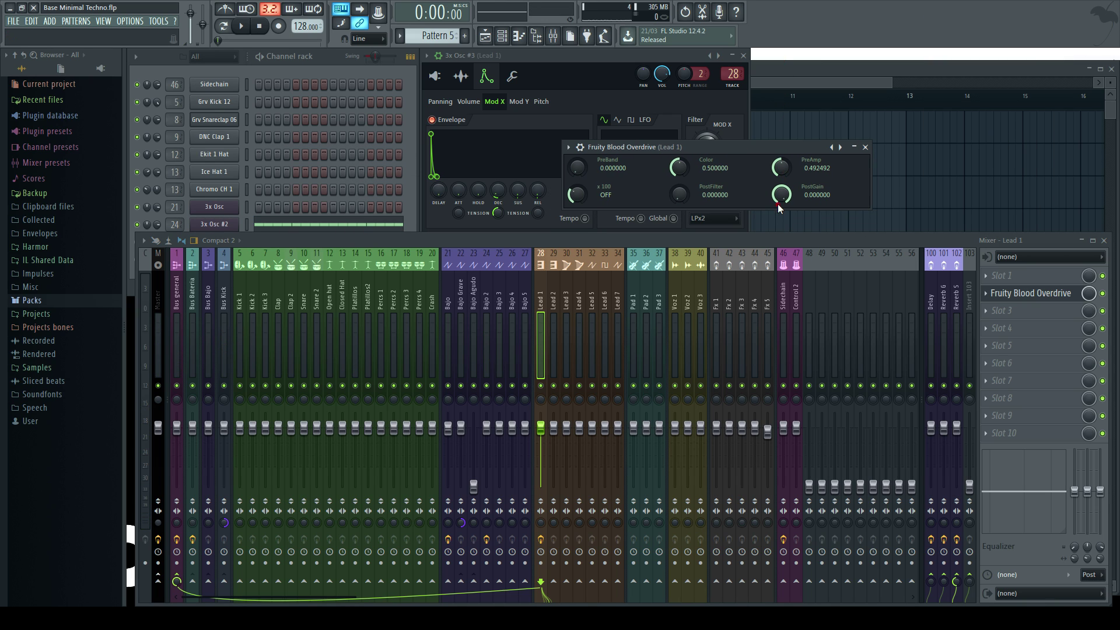
{"action": "left_click_drag", "start_coordinate": [780, 194], "coordinate": [782, 218]}
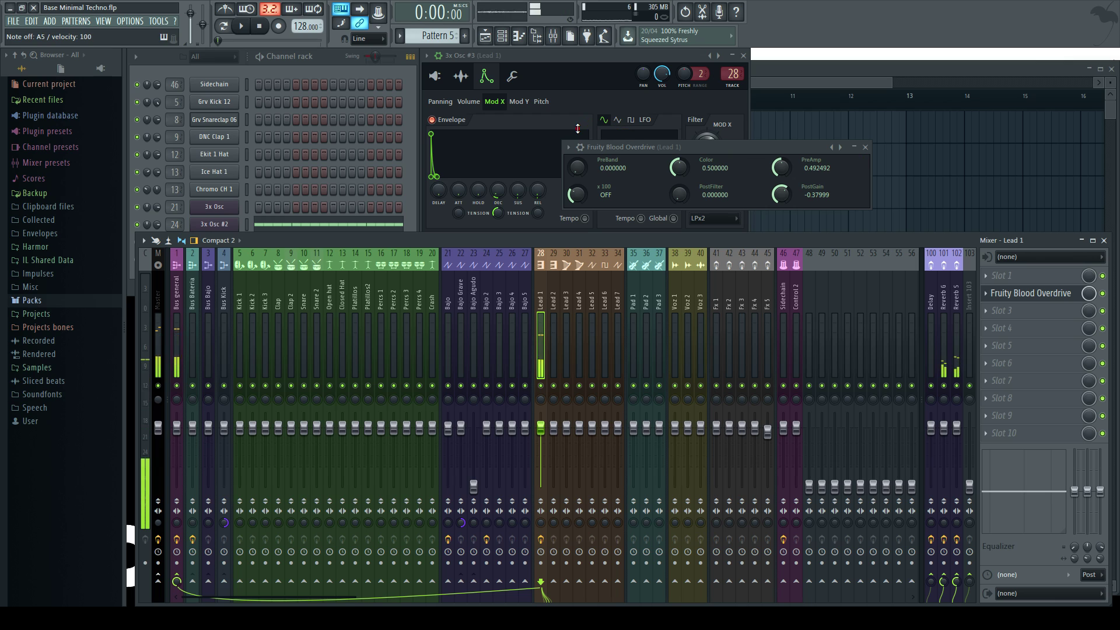
{"action": "left_click", "coordinate": [865, 147]}
- During song playback, set oscillator 2 of 3x Osc #3 to triangle, compare shapes on oscillator 1 and choose sine
{"action": "key", "text": "space"}
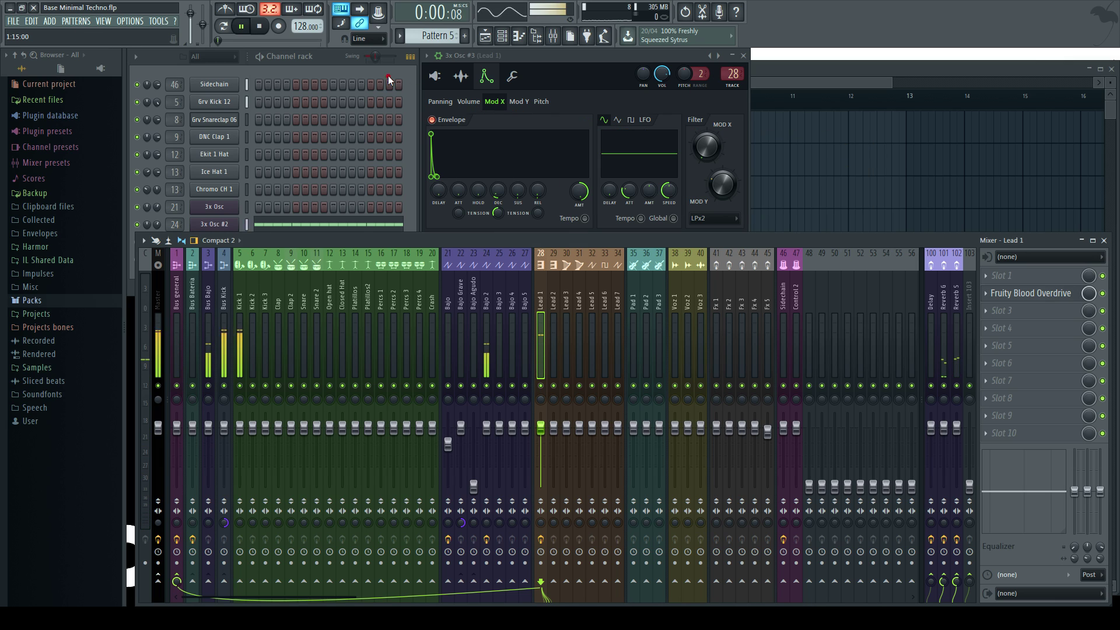
{"action": "left_click", "coordinate": [328, 61]}
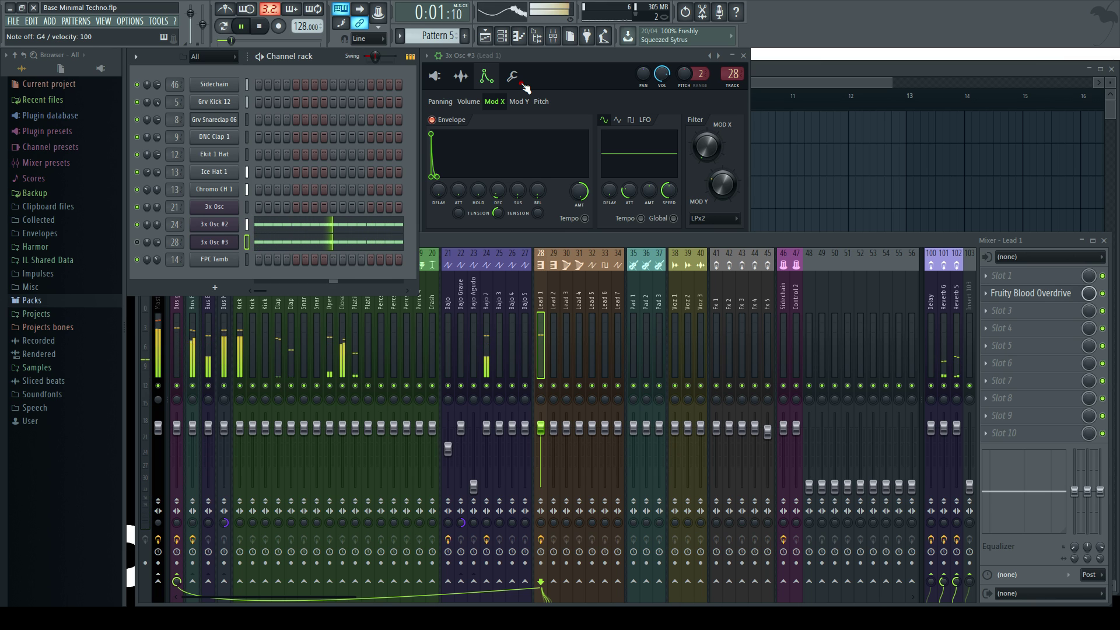
{"action": "left_click", "coordinate": [439, 79]}
{"action": "left_click", "coordinate": [454, 193]}
{"action": "left_click", "coordinate": [461, 129]}
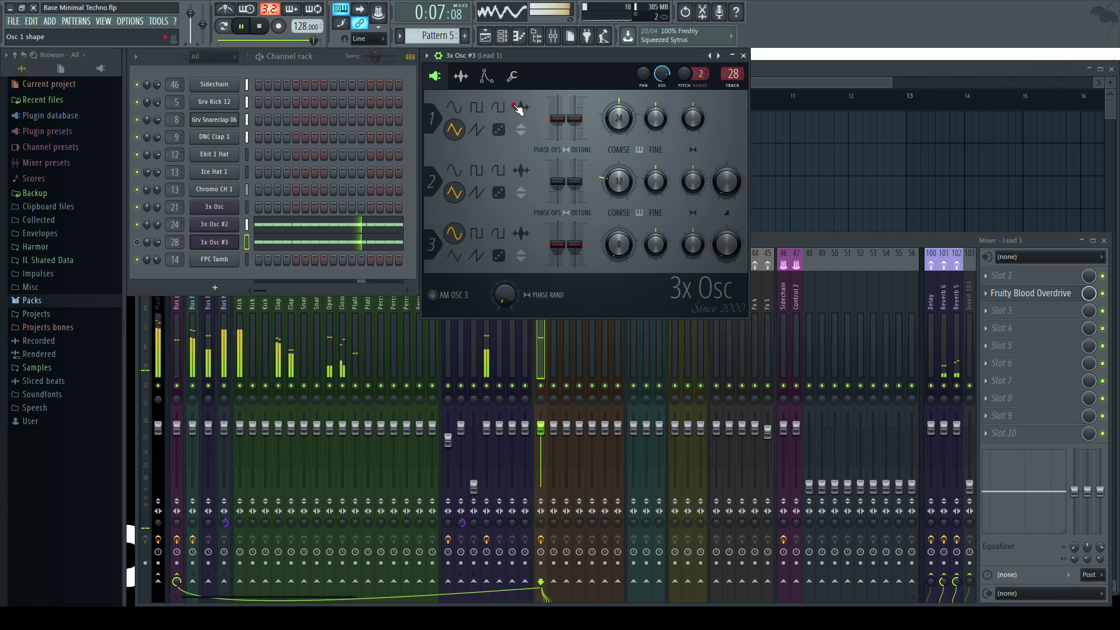
{"action": "left_click", "coordinate": [478, 129]}
{"action": "left_click", "coordinate": [496, 109]}
{"action": "left_click", "coordinate": [477, 108]}
{"action": "left_click", "coordinate": [458, 108]}
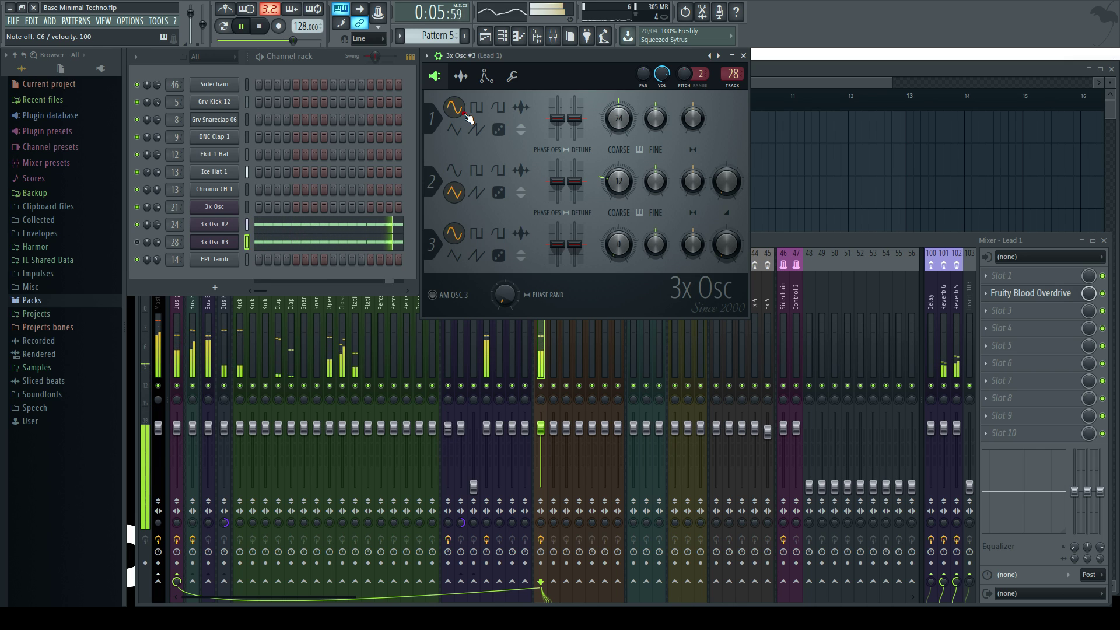
{"action": "key", "text": "space"}
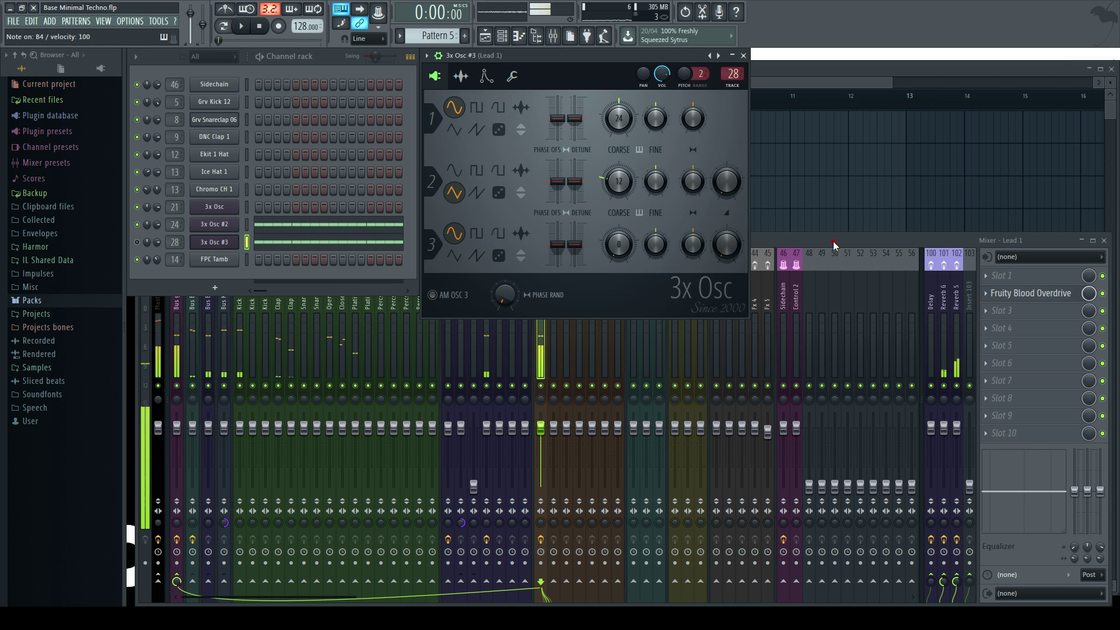
- Equalize Lead 1 with an 18 dB low cut at 52 Hz, about 8.2 dB of mid boost and 6.2 dB of high cut, and check it in the mix
{"action": "left_click", "coordinate": [835, 245]}
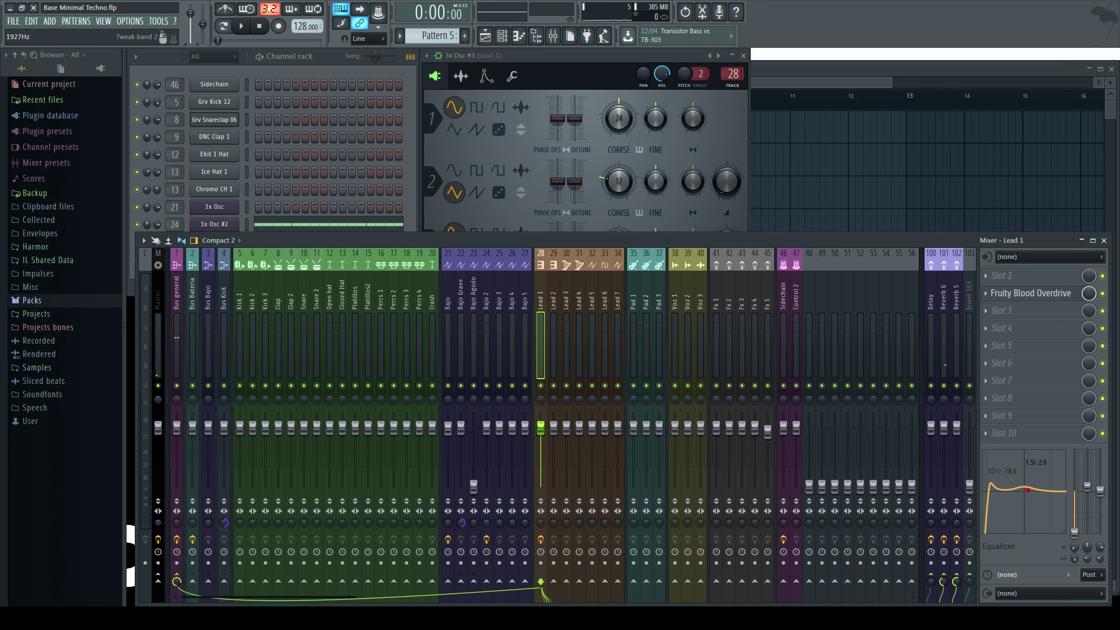
{"action": "key", "text": "n"}
{"action": "left_click_drag", "start_coordinate": [1006, 459], "coordinate": [1053, 485]}
{"action": "key", "text": "space"}
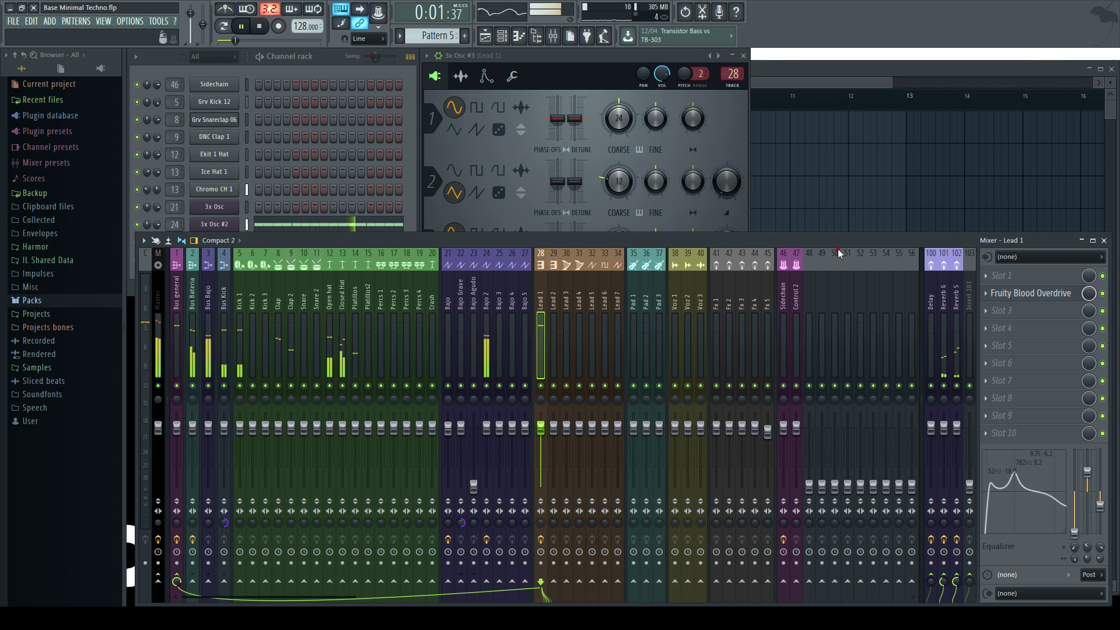
{"action": "key", "text": "space"}
- Delete the A4 notes on sixteenth steps 1, 5, 8, 12 and 16 of 3x Osc #3, and play Pattern 5
{"action": "left_click", "coordinate": [329, 62]}
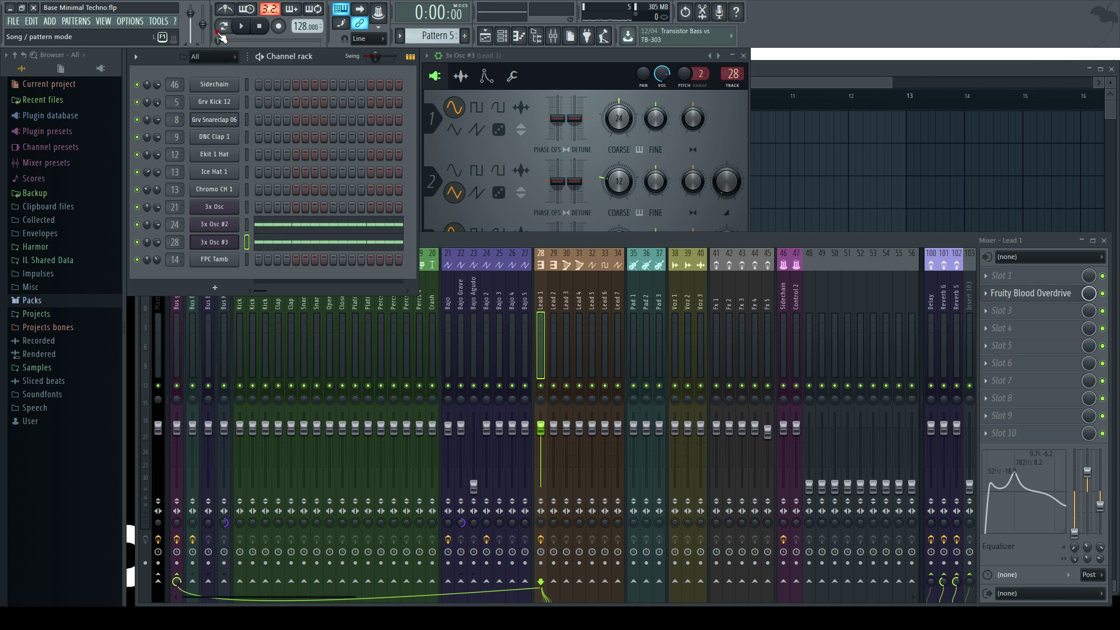
{"action": "left_click", "coordinate": [278, 243]}
{"action": "scroll", "coordinate": [338, 113], "scroll_direction": "up", "scroll_amount": 2}
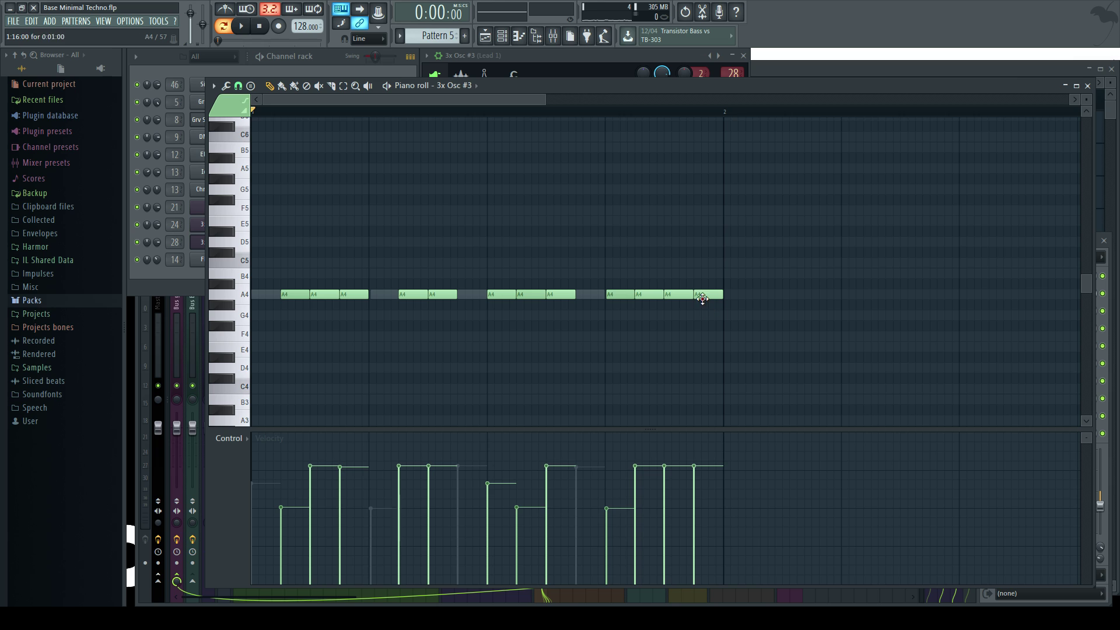
{"action": "left_click", "coordinate": [169, 195]}
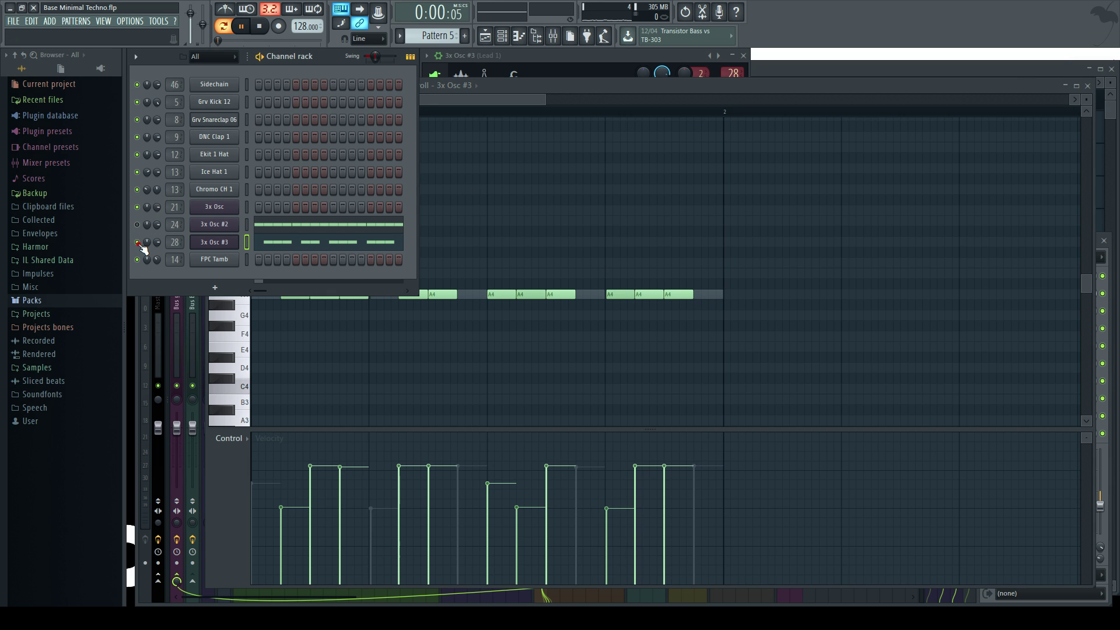
- Delete the A4 notes on sixteenth steps 4, 6 and 10 of 3x Osc #3, and lower the step 14 note's velocity to 34%
{"action": "right_click", "coordinate": [501, 362]}
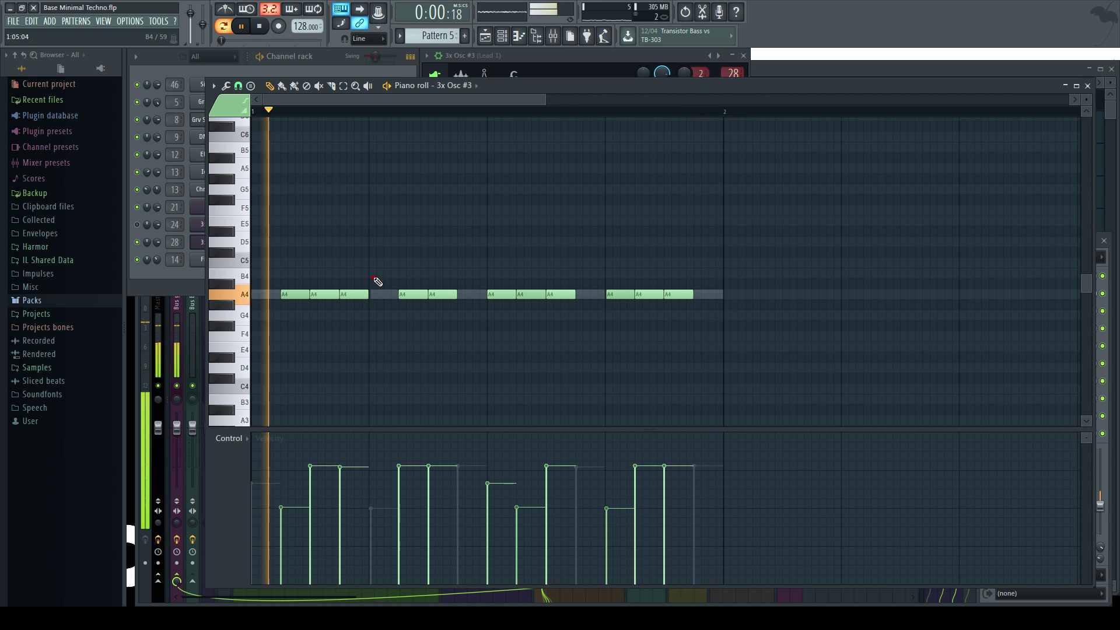
{"action": "key", "text": "space"}
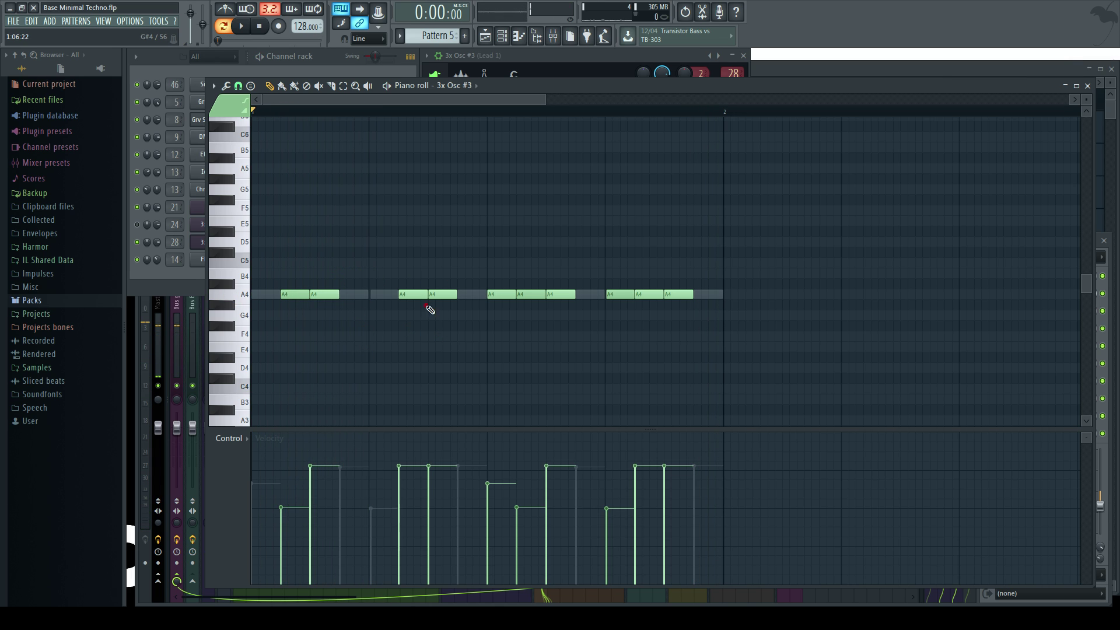
{"action": "key", "text": "space"}
{"action": "right_click", "coordinate": [425, 296]}
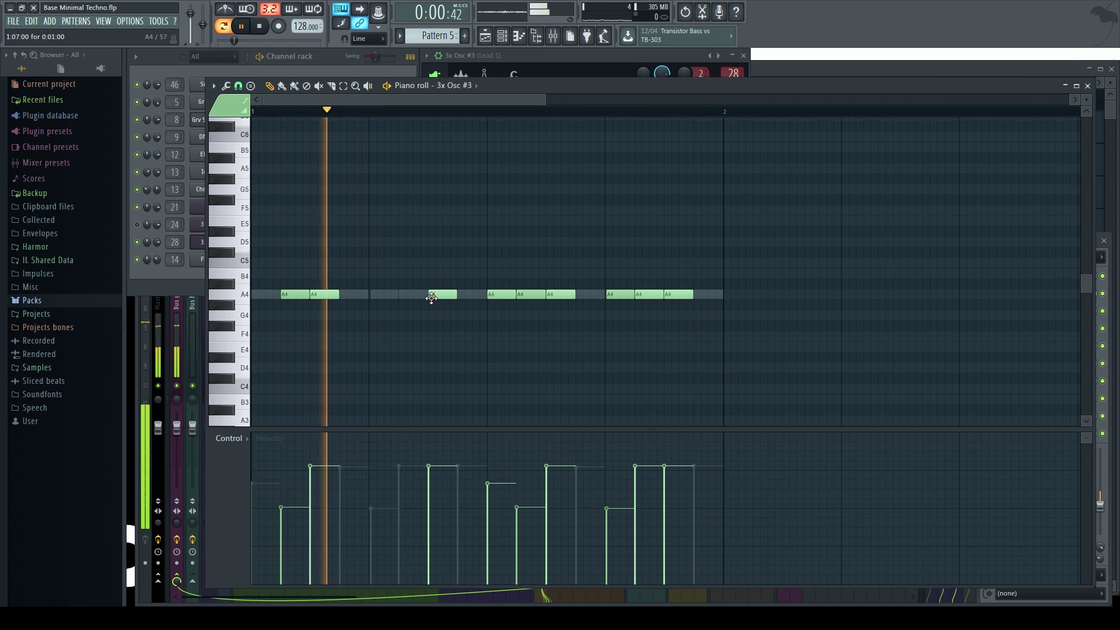
{"action": "right_click", "coordinate": [530, 295]}
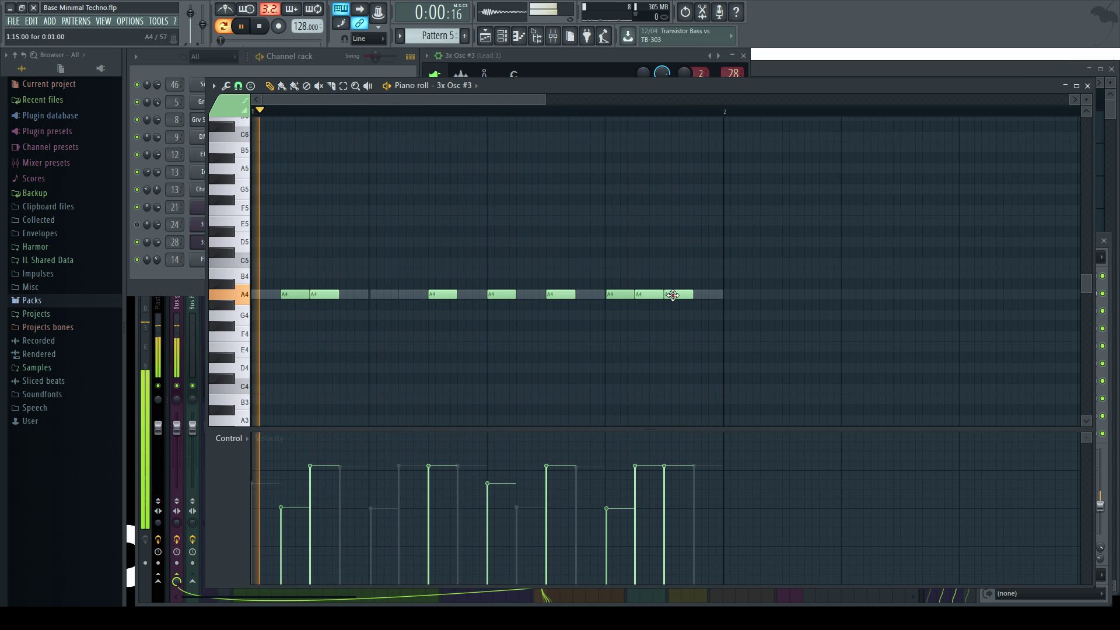
{"action": "left_click_drag", "start_coordinate": [666, 468], "coordinate": [651, 533]}
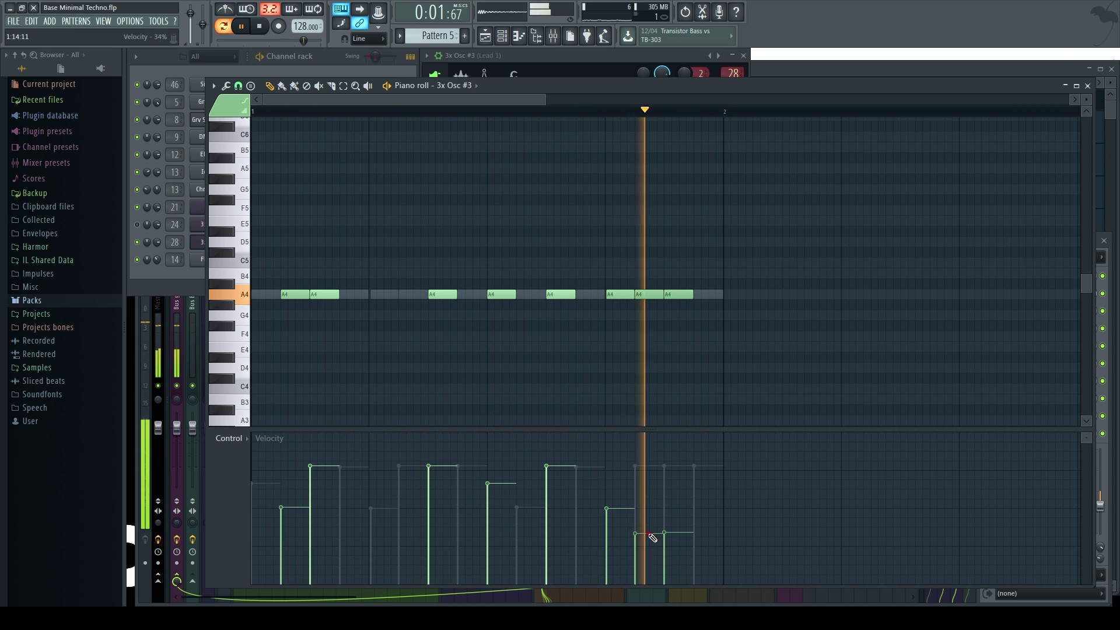
{"action": "left_click", "coordinate": [672, 471]}
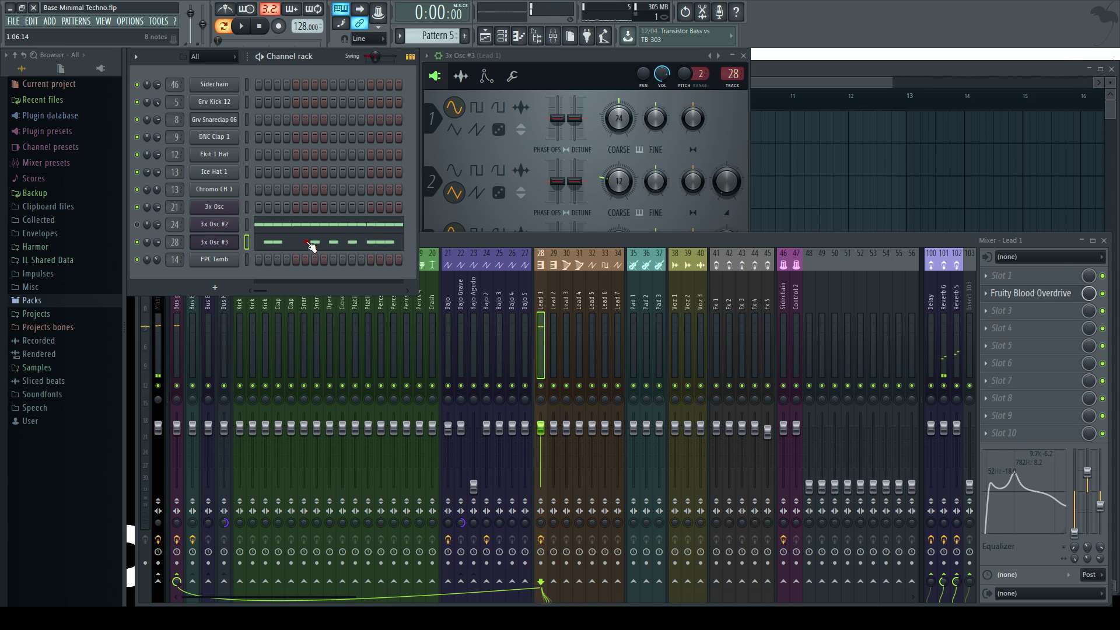
- Transpose the 3x Osc #3 note on sixteenth step 3 to B4, comparing neighbouring pitches while Pattern 5 plays
{"action": "left_click", "coordinate": [311, 247]}
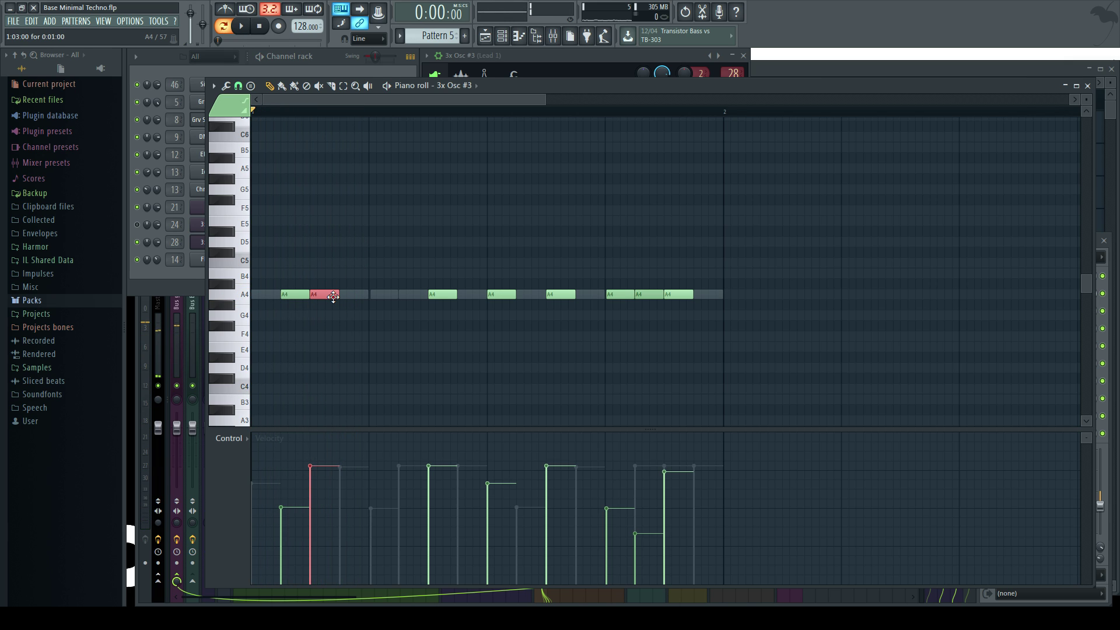
{"action": "key", "text": "space"}
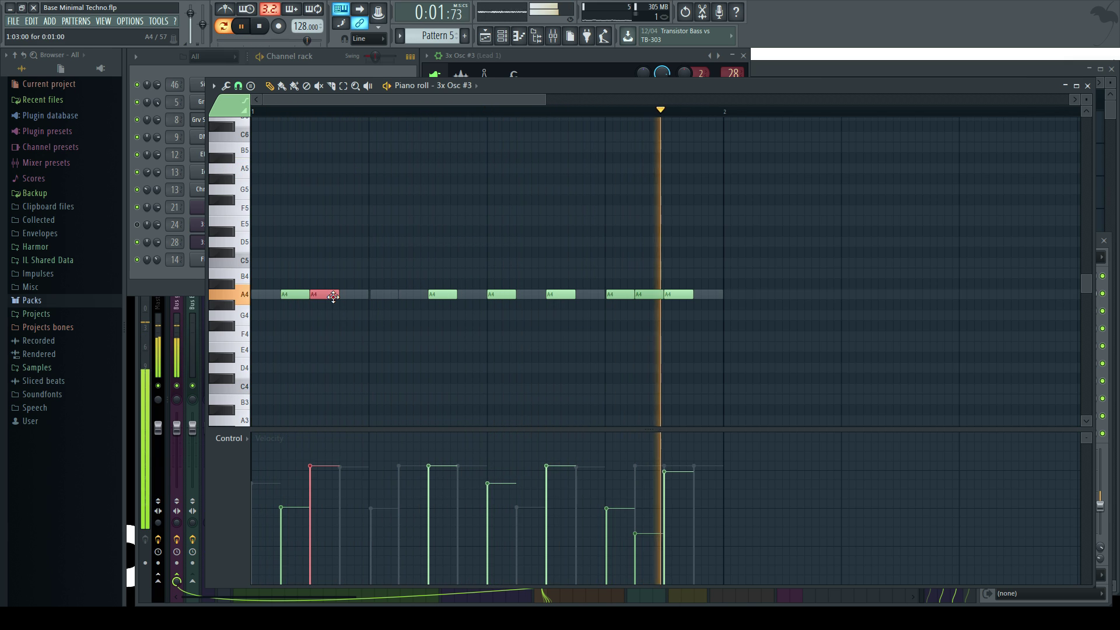
{"action": "key", "text": "shift+Up"}
{"action": "key", "text": "shift+Up"}
{"action": "key", "text": "shift+Up"}
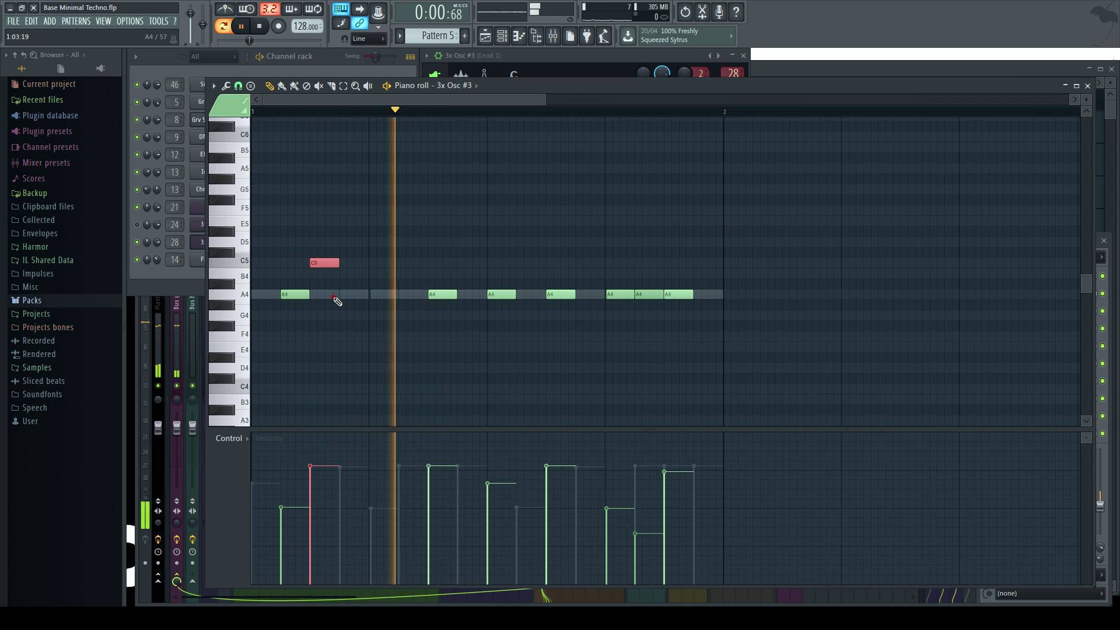
{"action": "key", "text": "shift+Down"}
{"action": "key", "text": "shift+Down"}
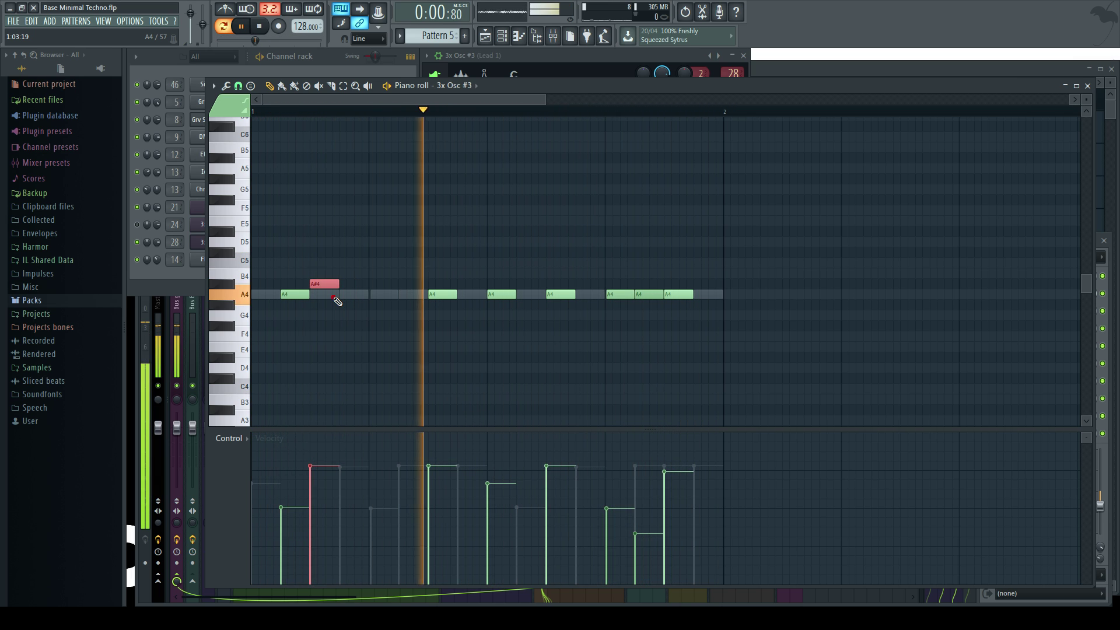
{"action": "key", "text": "shift+Up"}
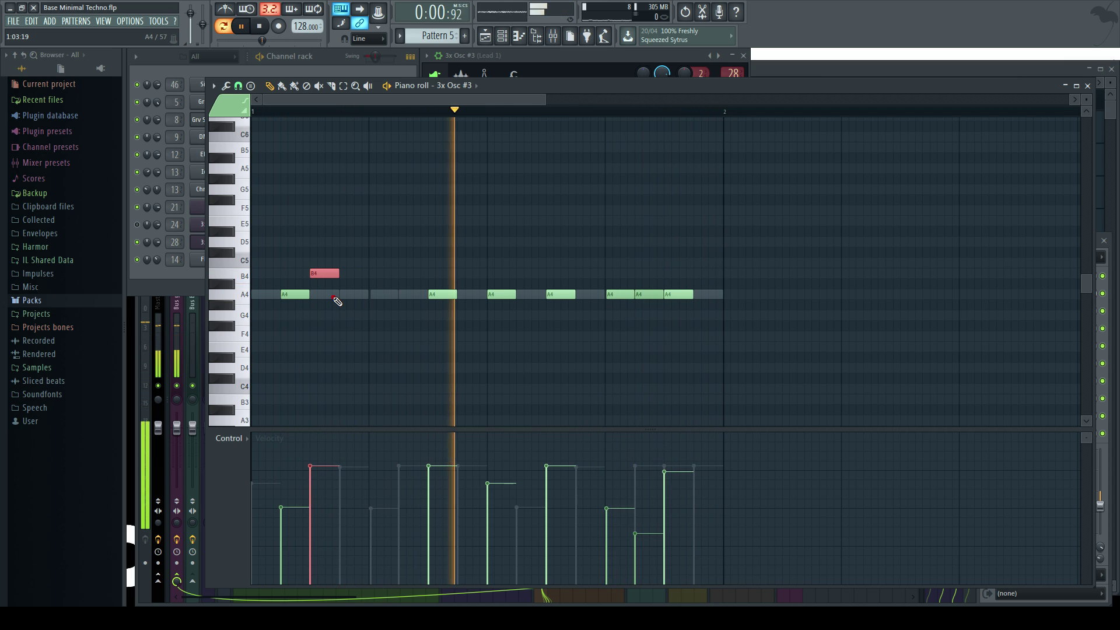
- Move the note on sixteenth step 9 to B4 and the one on step 11 to F#4, and play the pattern
{"action": "key", "text": "space"}
{"action": "left_click", "coordinate": [500, 293]}
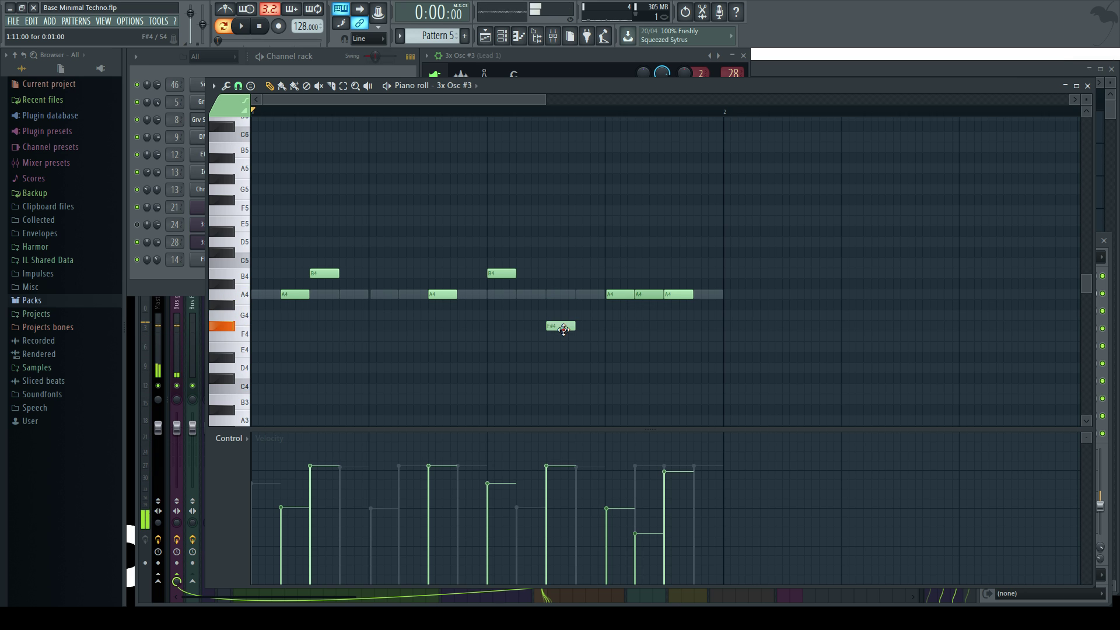
{"action": "key", "text": "space"}
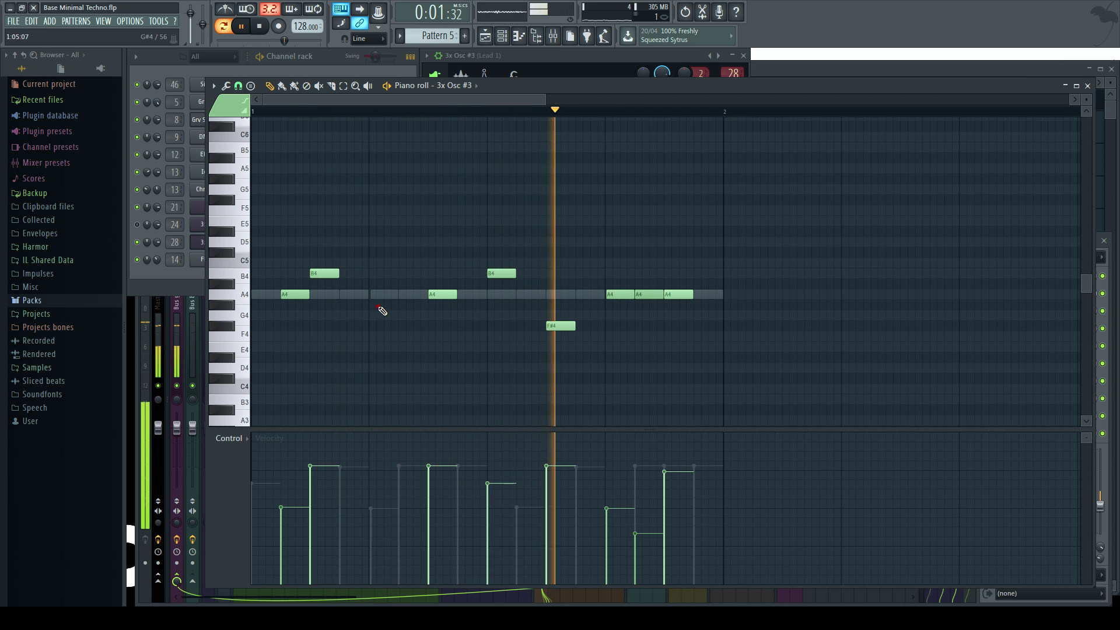
- Try transposing all of the 3x Osc #3 notes by octaves while Pattern 5 plays
{"action": "key", "text": "ctrl+a"}
{"action": "key", "text": "ctrl+Up"}
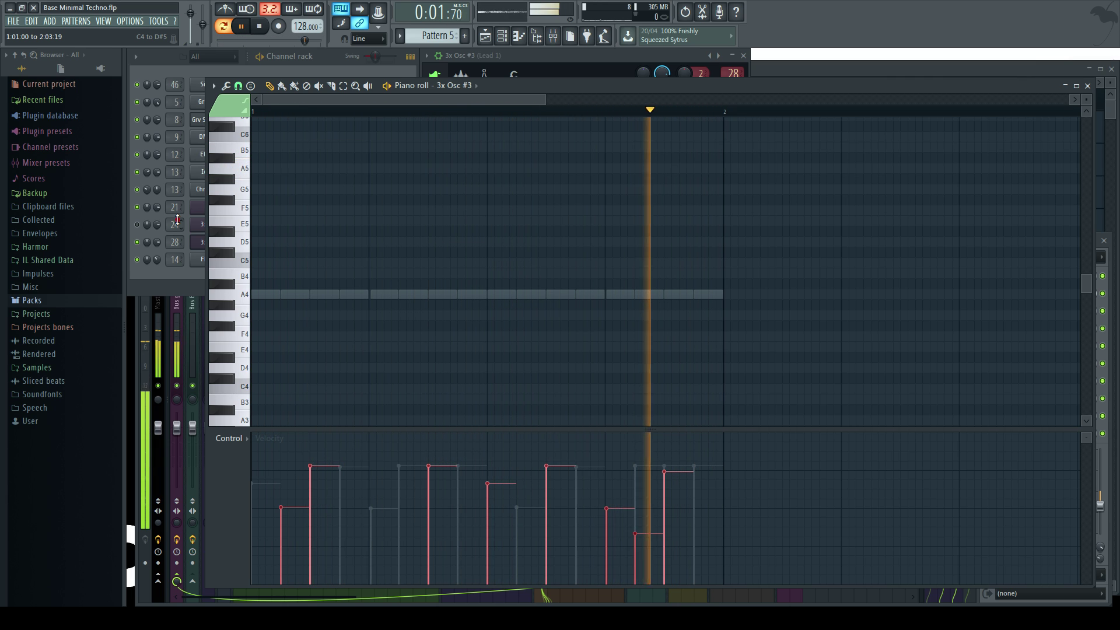
{"action": "key", "text": "ctrl+Down"}
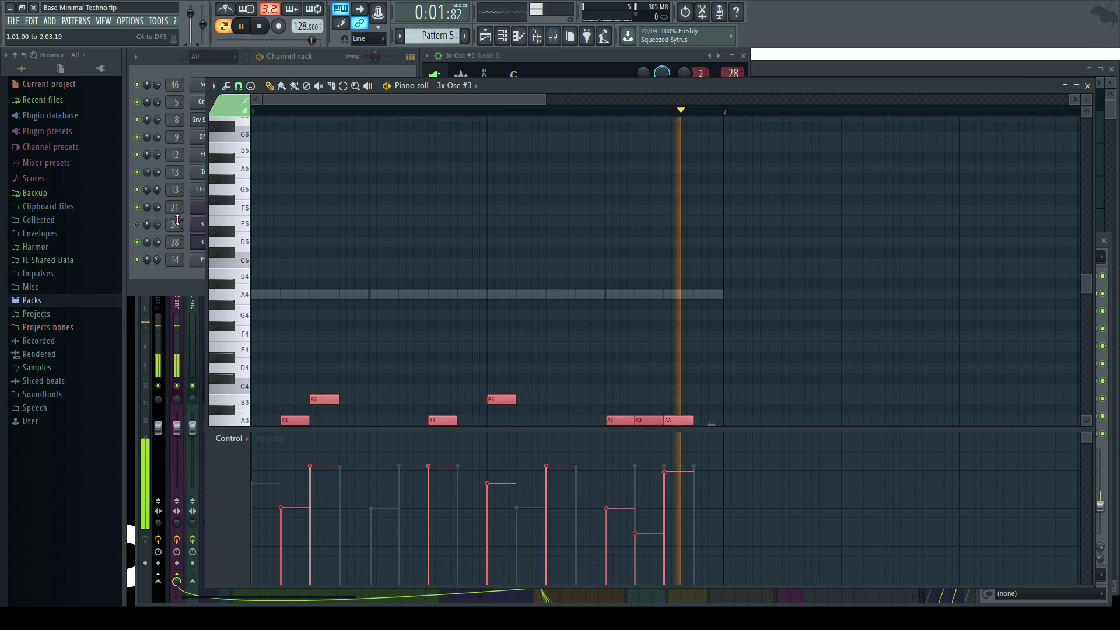
{"action": "left_click", "coordinate": [1087, 85]}
{"action": "key", "text": "space"}
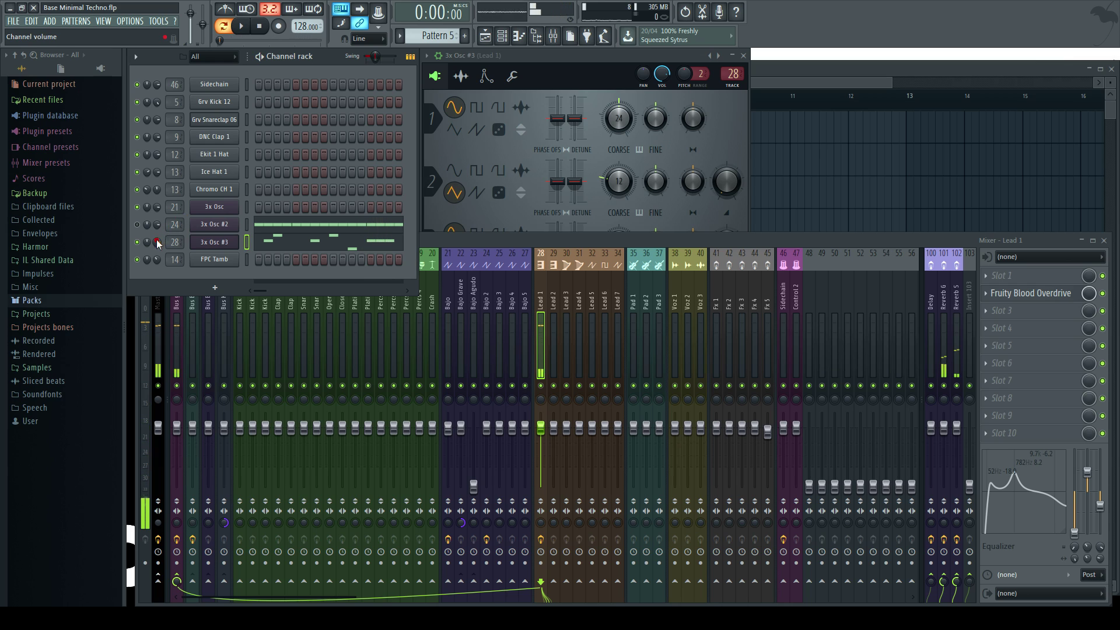
- Link the 3x Osc #3 channel volume to the Peak ctrl - Peak internal controller and choose its mapping formula
{"action": "right_click", "coordinate": [157, 242]}
{"action": "left_click", "coordinate": [192, 337]}
{"action": "left_click", "coordinate": [559, 280]}
{"action": "left_click", "coordinate": [525, 333]}
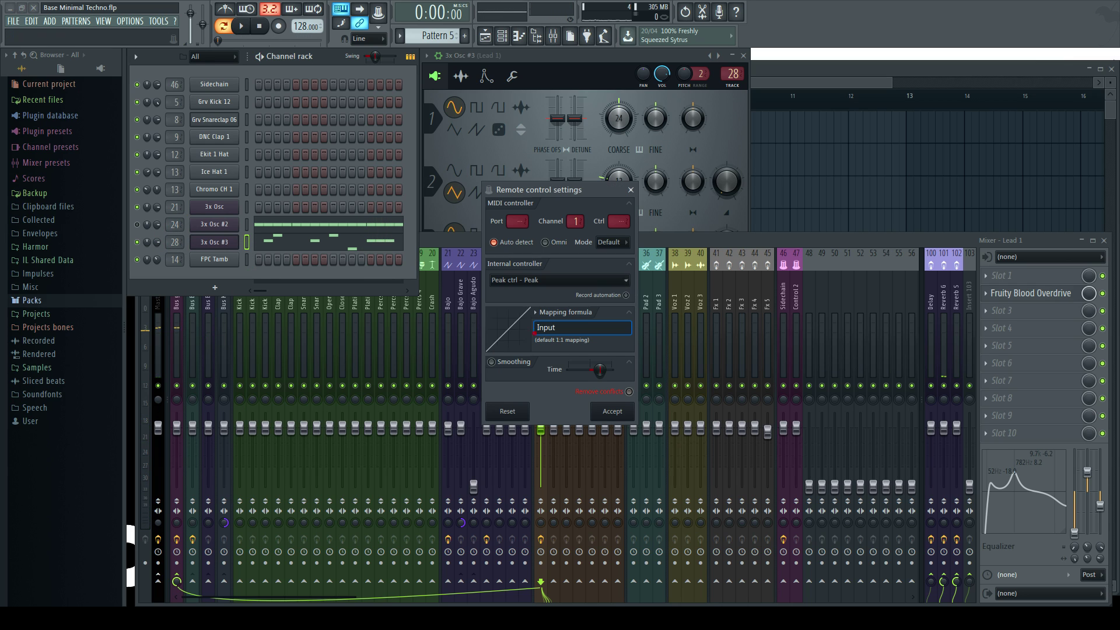
{"action": "left_click", "coordinate": [536, 312]}
{"action": "left_click", "coordinate": [558, 345]}
{"action": "left_click", "coordinate": [612, 412]}
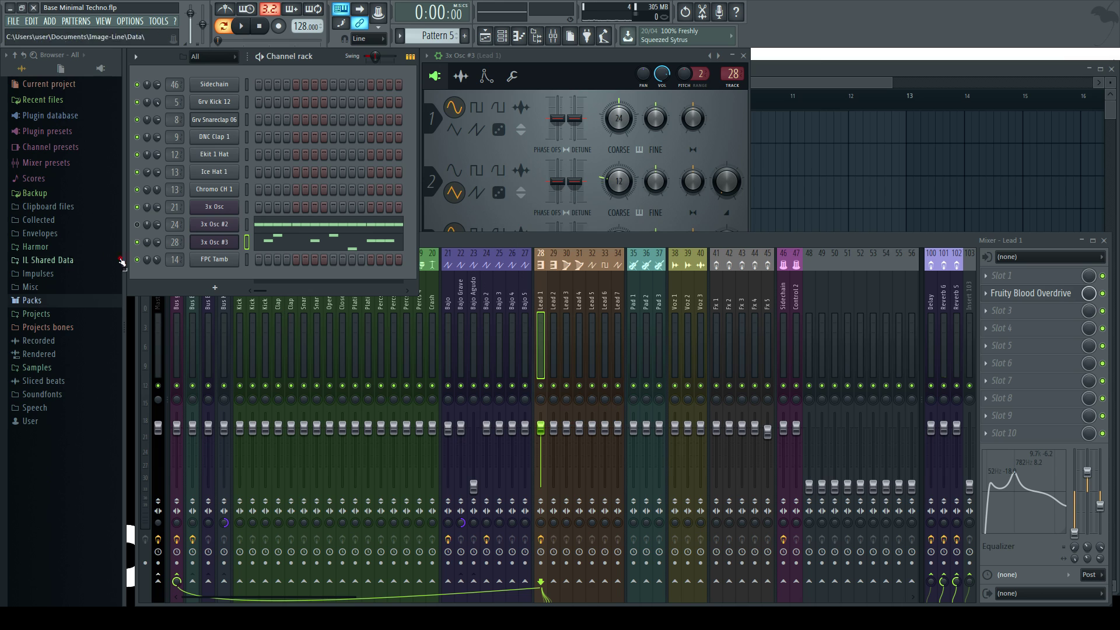
- Play Pattern 5, and play the whole arrangement in song mode to check the lead in the mix
{"action": "key", "text": "space"}
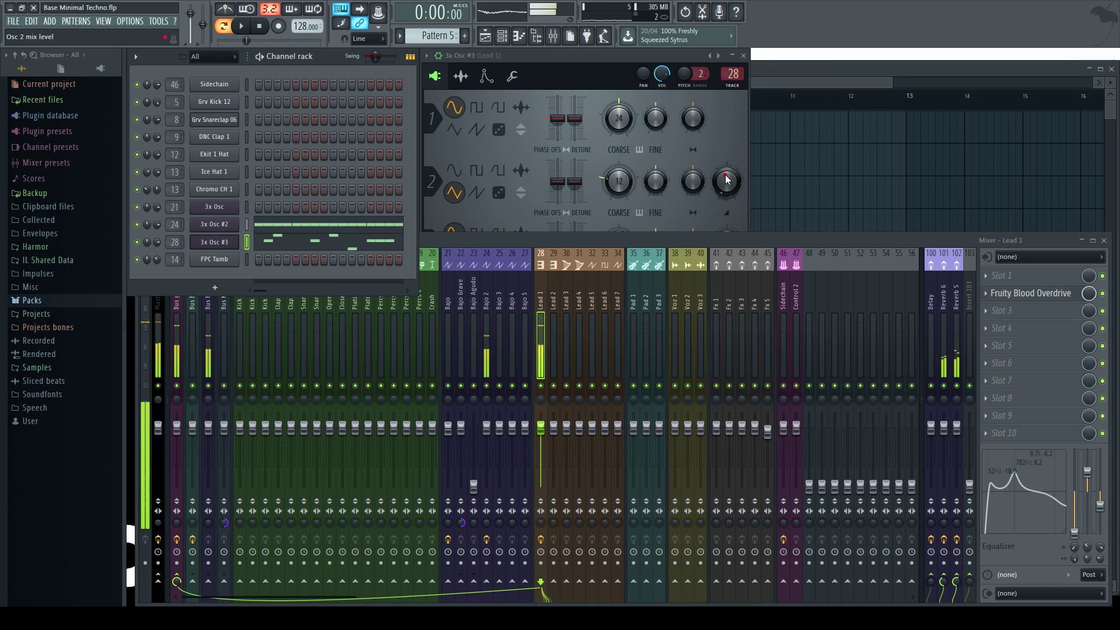
{"action": "key", "text": "space"}
{"action": "key", "text": "F5"}
{"action": "key", "text": "space"}
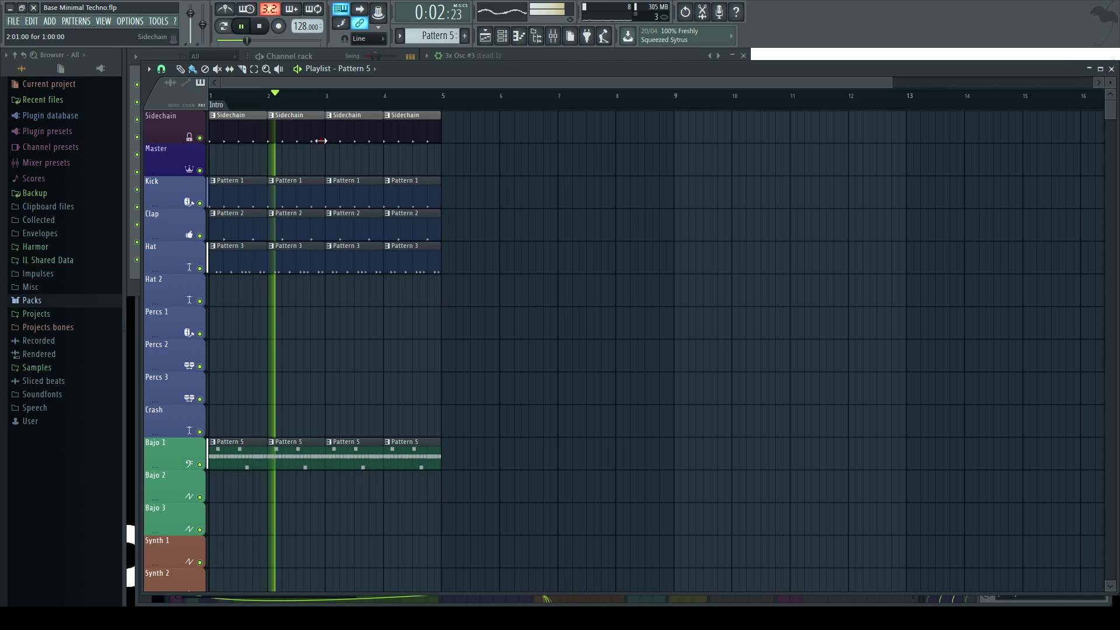
- Move the 3x Osc #3 channel below FPC Tamb during song playback, and stop playback
{"action": "key", "text": "F6"}
{"action": "key", "text": "F5"}
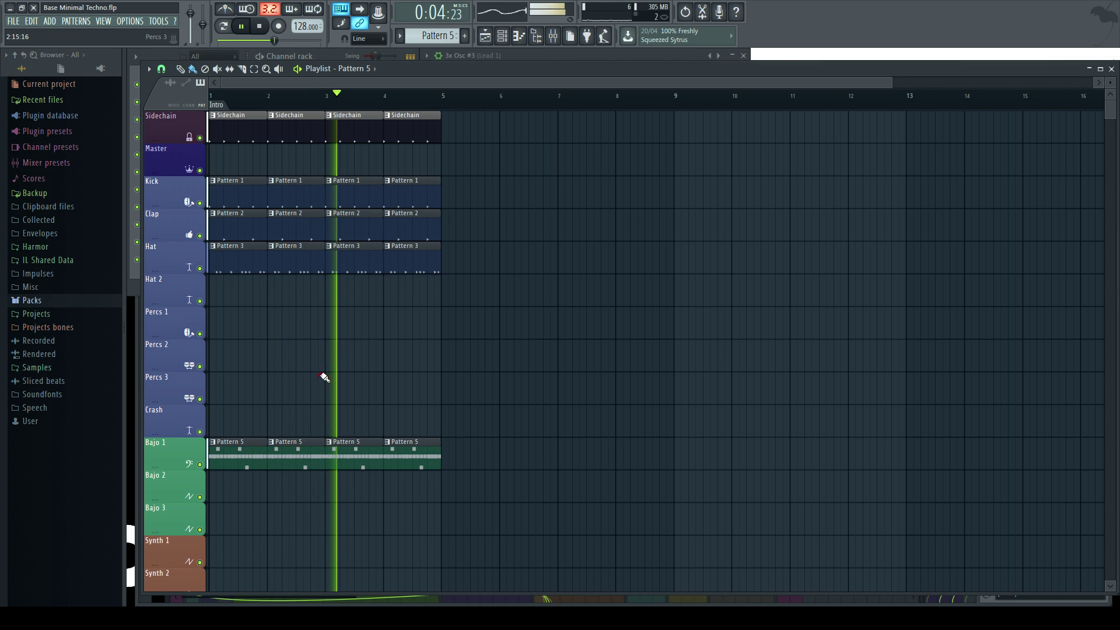
{"action": "left_click", "coordinate": [325, 57]}
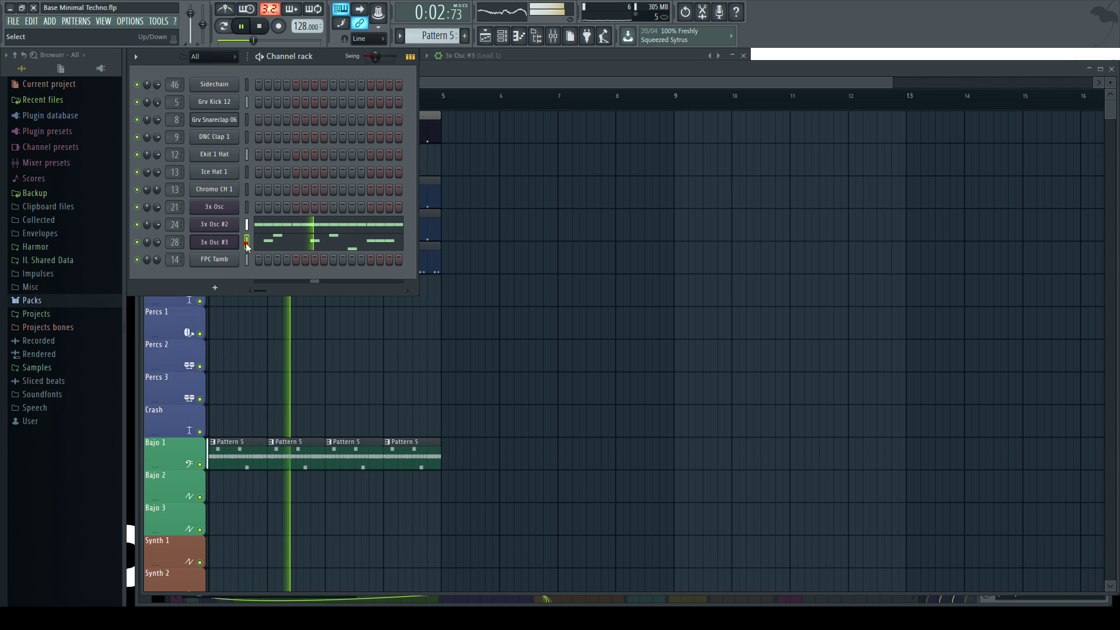
{"action": "key", "text": "alt+Down"}
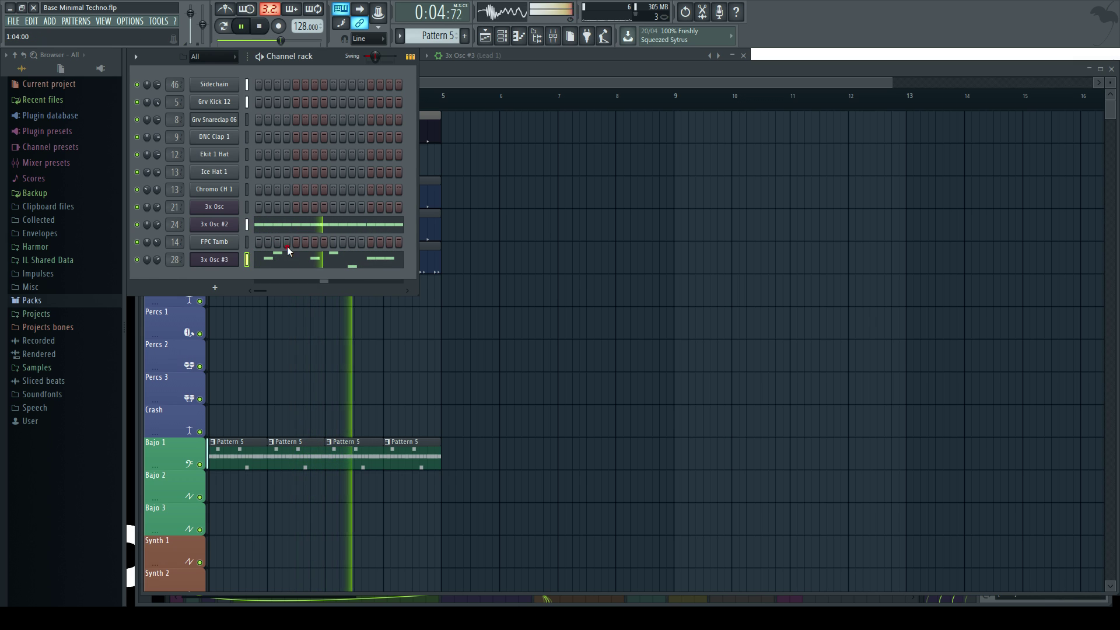
{"action": "right_click", "coordinate": [326, 344]}
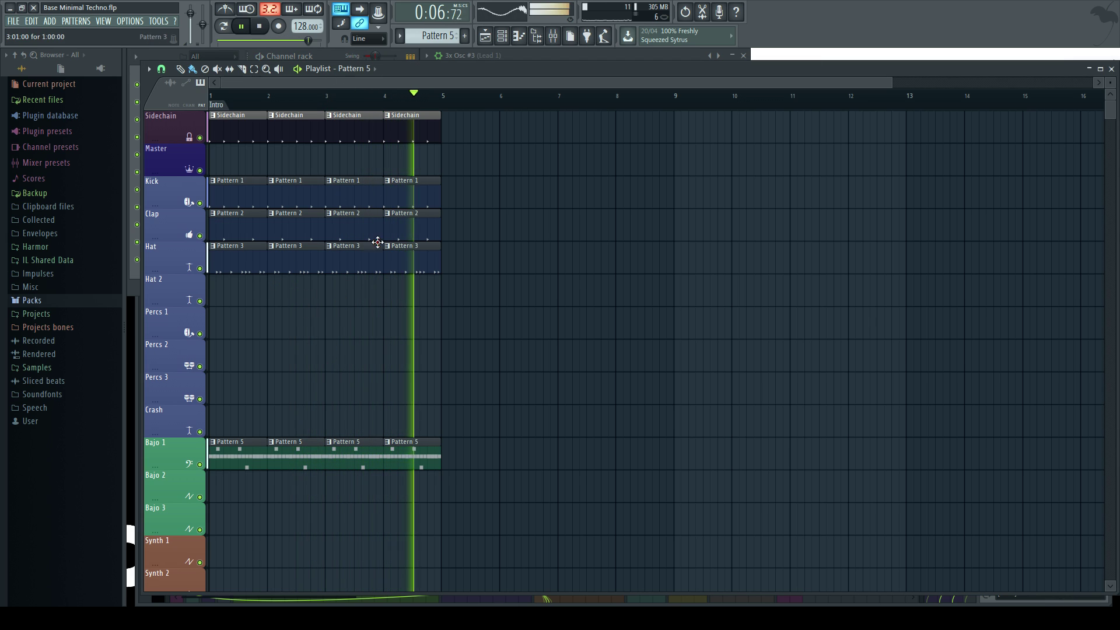
{"action": "left_click", "coordinate": [338, 56]}
{"action": "key", "text": "space"}
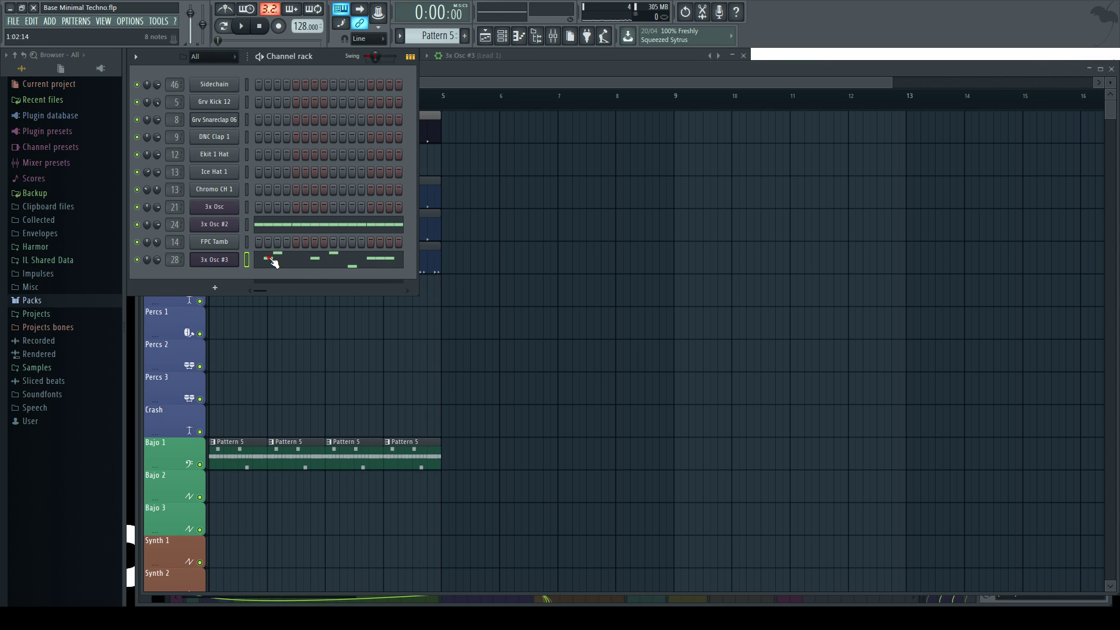
- Insert a Sytrus channel directly above 3x Osc #3, and place its window clear of the channel names
{"action": "right_click", "coordinate": [375, 359]}
{"action": "scroll", "coordinate": [262, 373], "scroll_direction": "up", "scroll_amount": 2}
{"action": "left_click", "coordinate": [330, 56]}
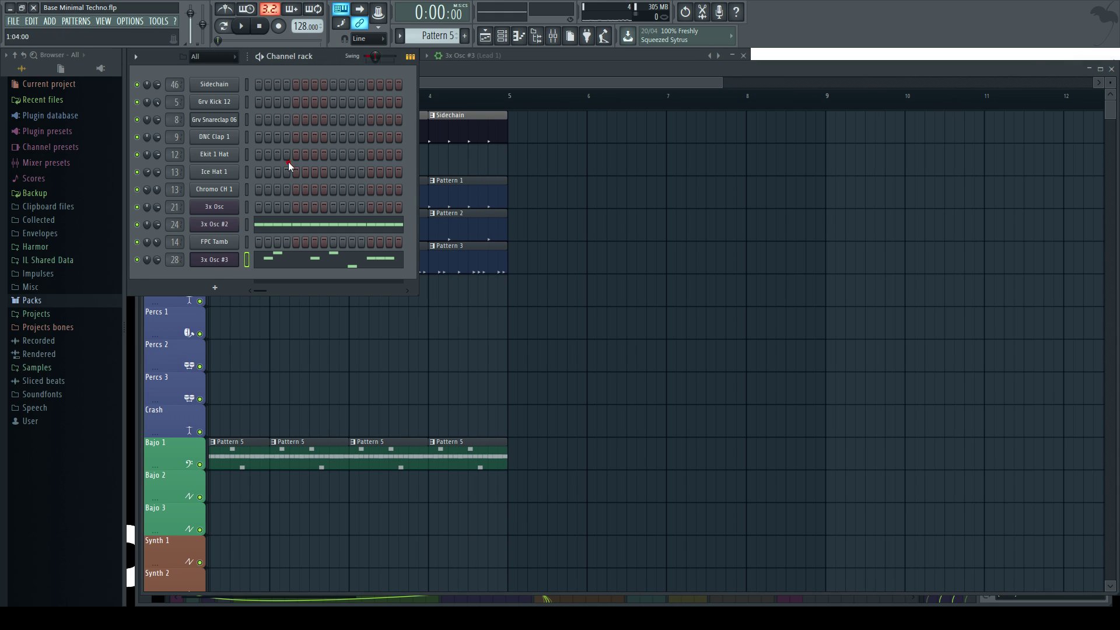
{"action": "right_click", "coordinate": [233, 259]}
{"action": "mouse_move", "coordinate": [286, 342]}
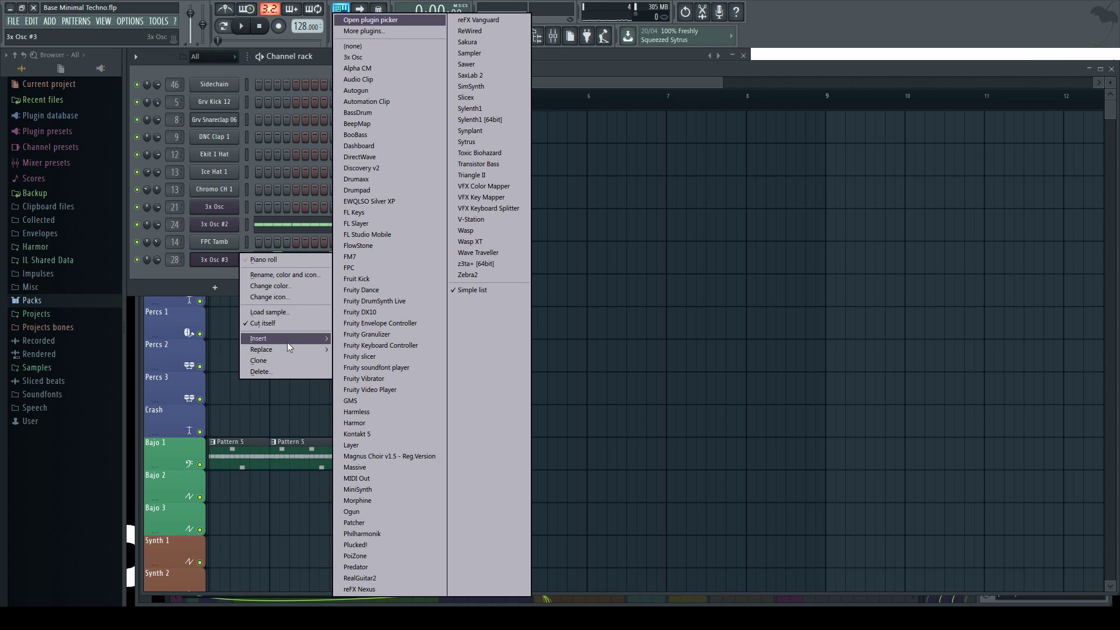
{"action": "left_click", "coordinate": [482, 142]}
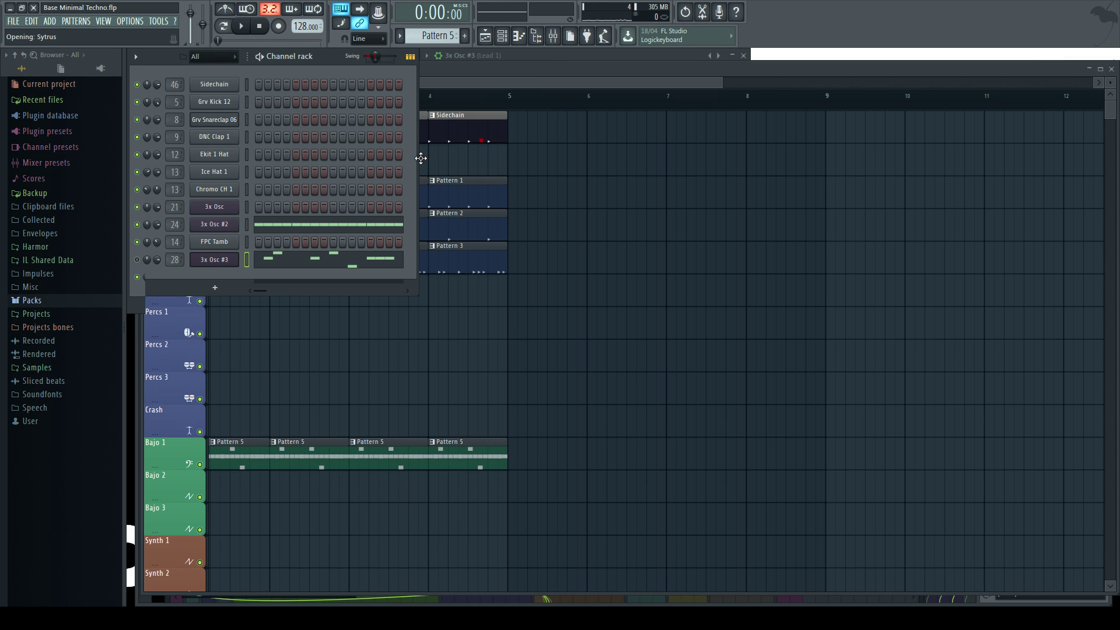
{"action": "left_click_drag", "start_coordinate": [337, 129], "coordinate": [575, 128]}
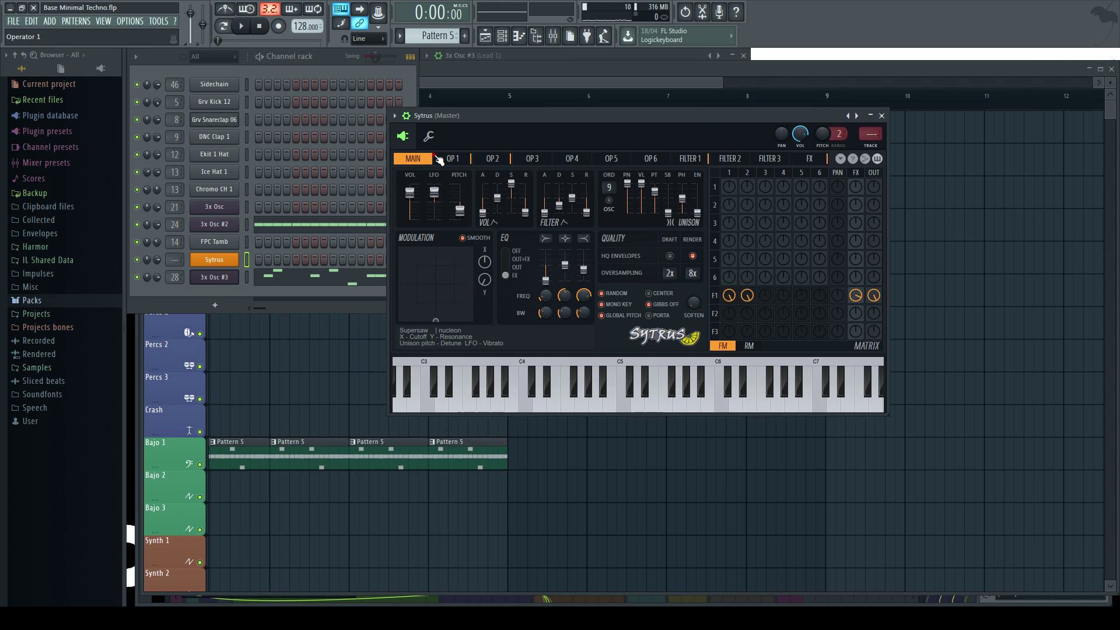
- Load the Bajo Tokyo preset from the Bajo group into Sytrus
{"action": "left_click", "coordinate": [850, 116]}
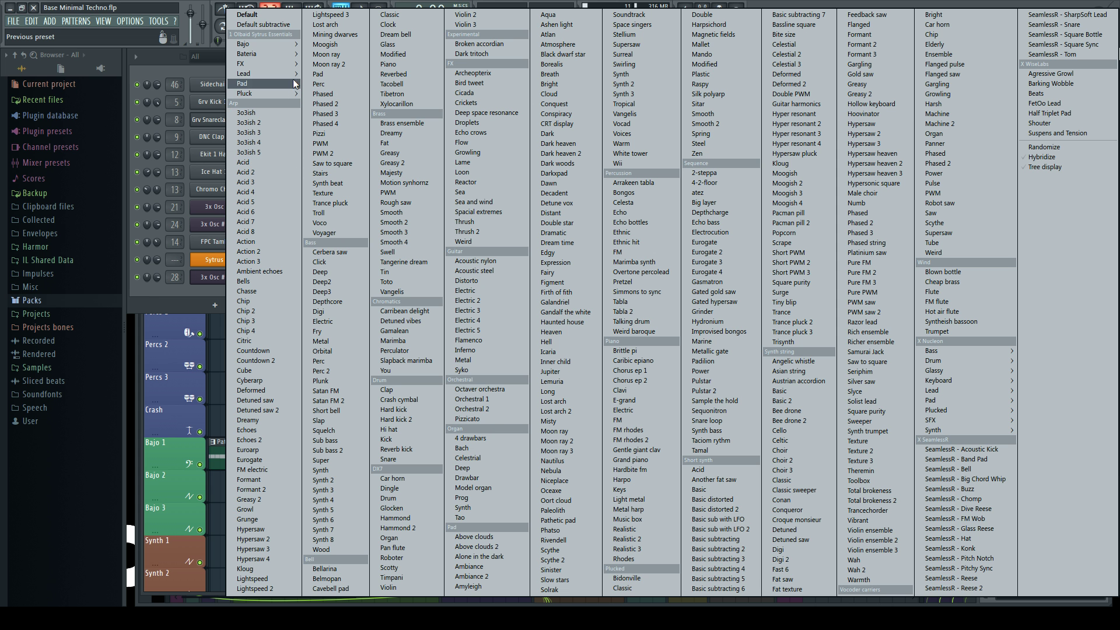
{"action": "mouse_move", "coordinate": [279, 42]}
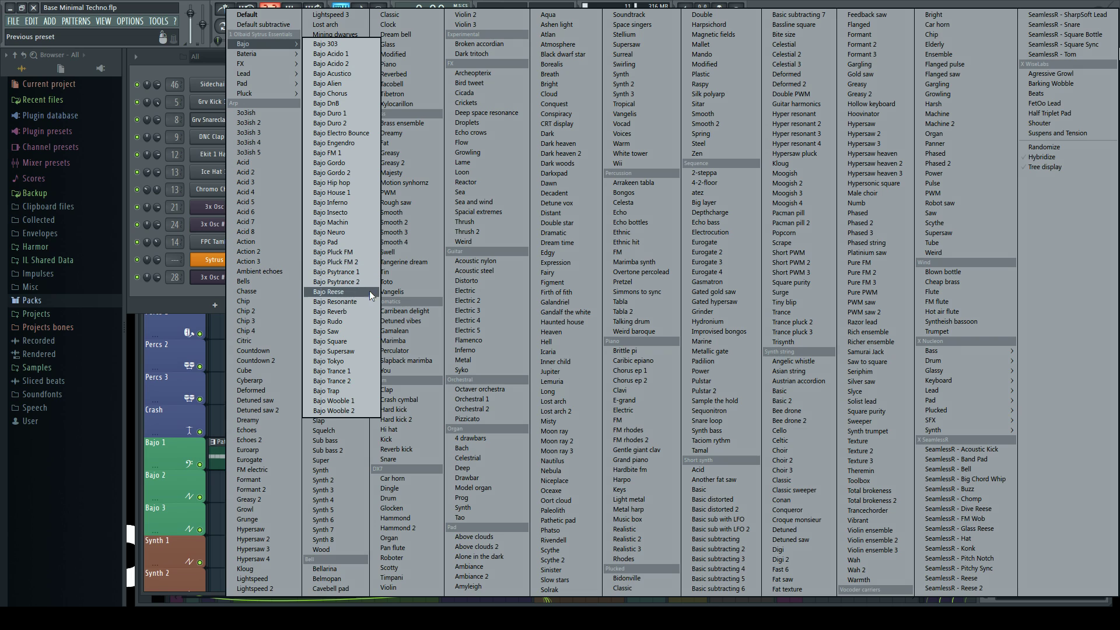
{"action": "left_click", "coordinate": [352, 361]}
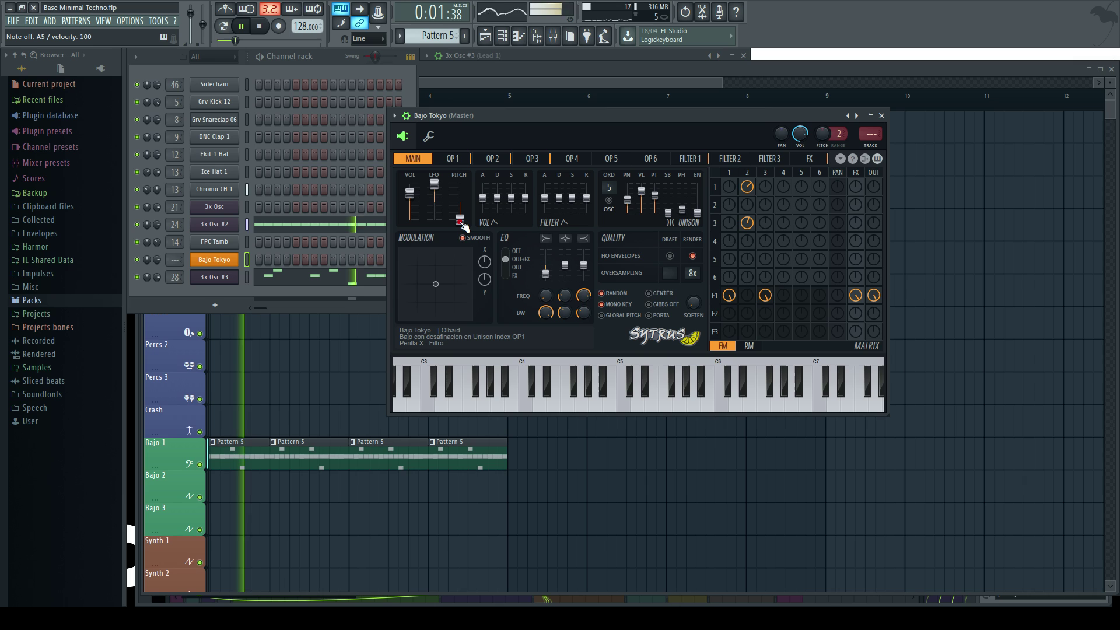
- Raise the main pitch of Bajo Tokyo to about -11 semitones, and audition single notes over the playing song
{"action": "left_click_drag", "start_coordinate": [460, 222], "coordinate": [460, 190]}
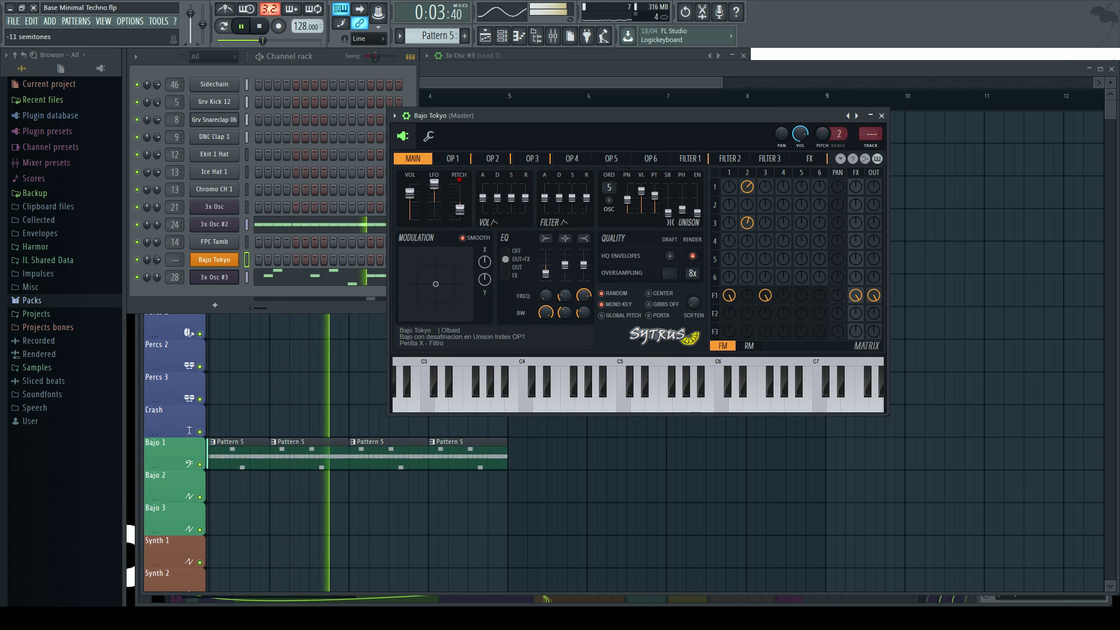
{"action": "key", "text": "n"}
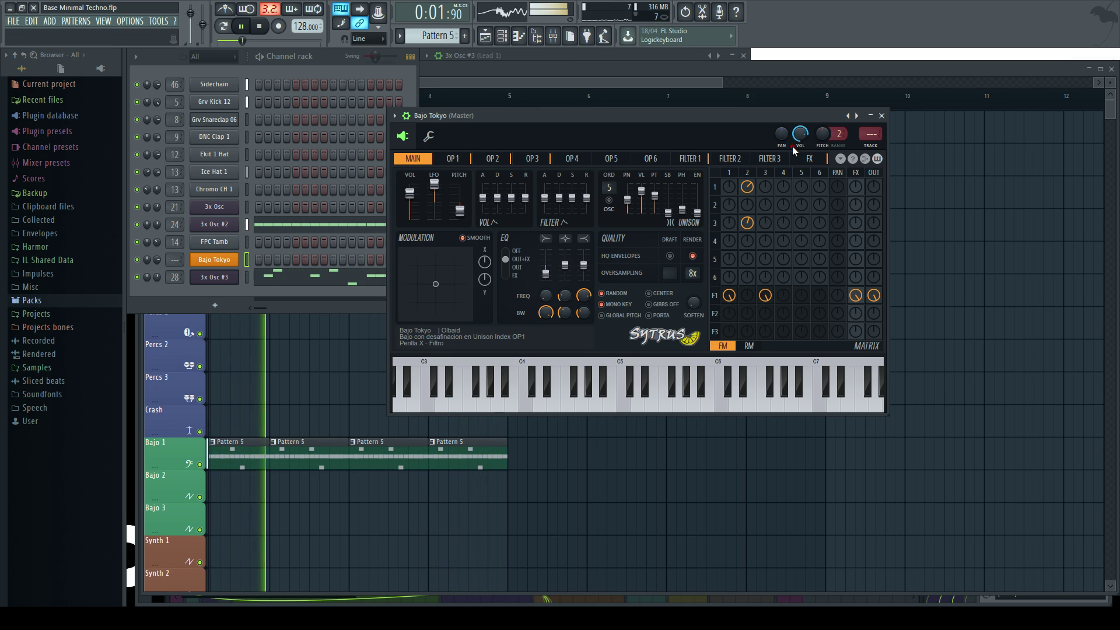
{"action": "key", "text": "v"}
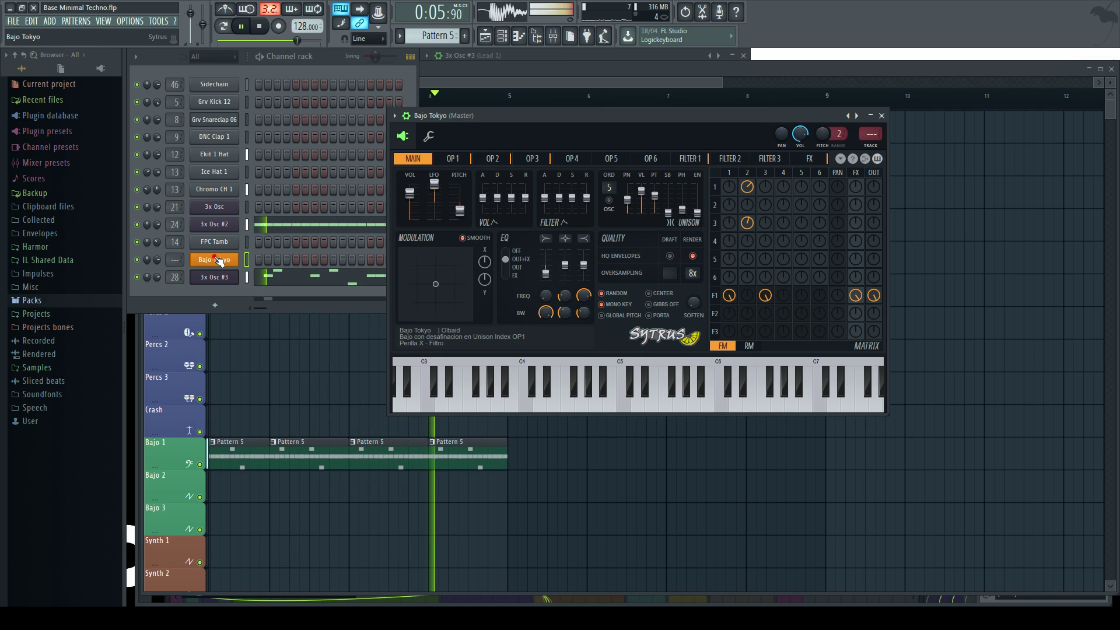
- Stop playback and route the Bajo Tokyo channel to mixer track 29, Lead 2, auditioning notes while choosing the track
{"action": "key", "text": "n"}
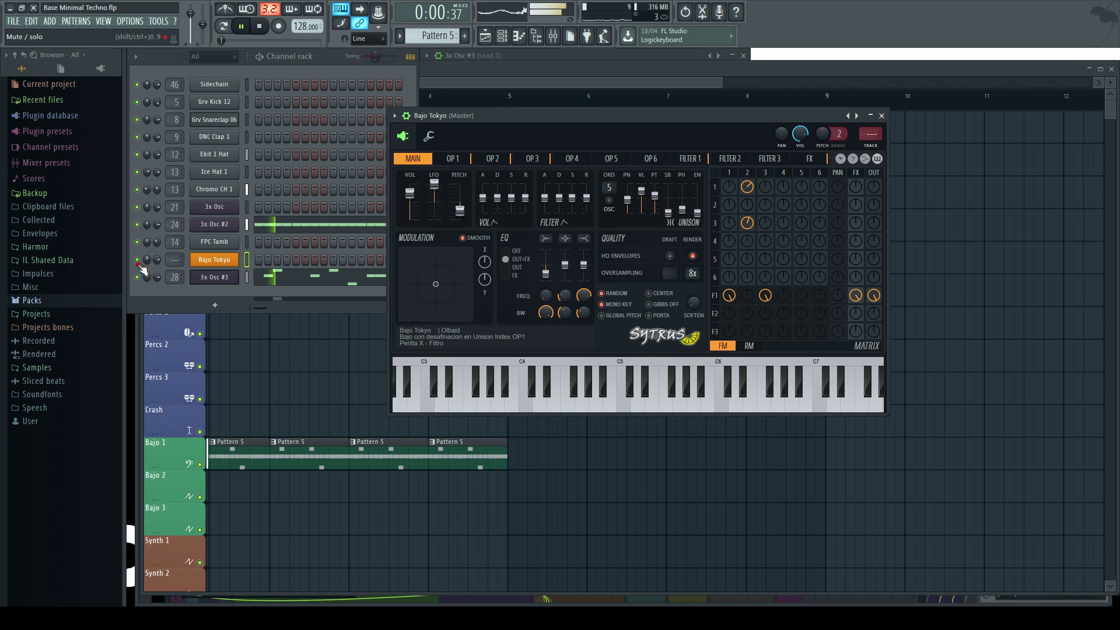
{"action": "left_click", "coordinate": [175, 261]}
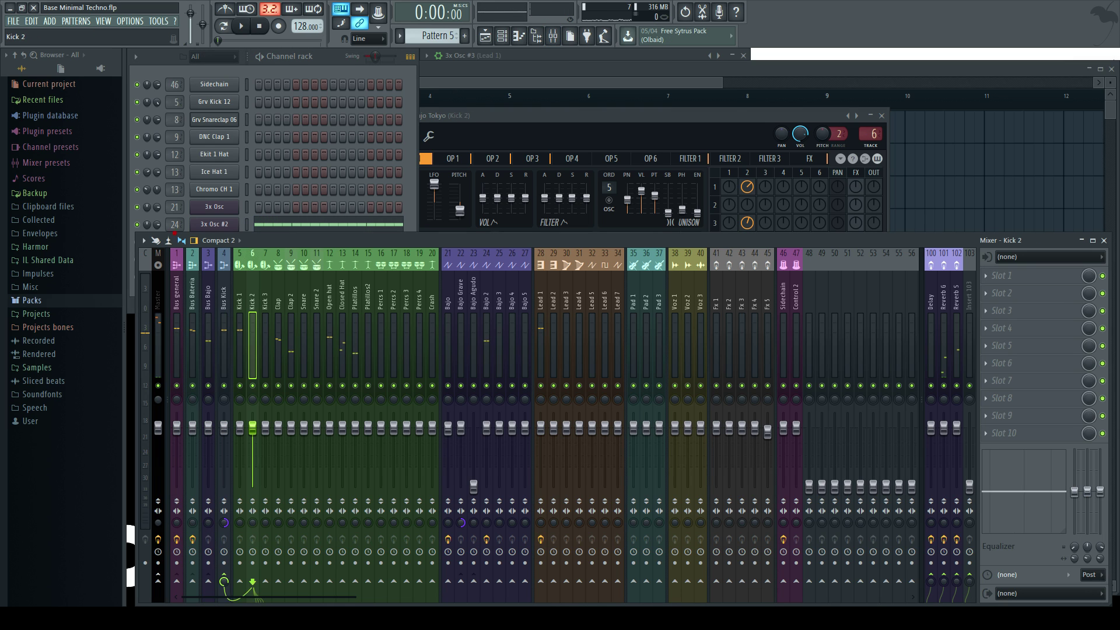
{"action": "left_click_drag", "start_coordinate": [180, 138], "coordinate": [179, 132]}
{"action": "key", "text": "n"}
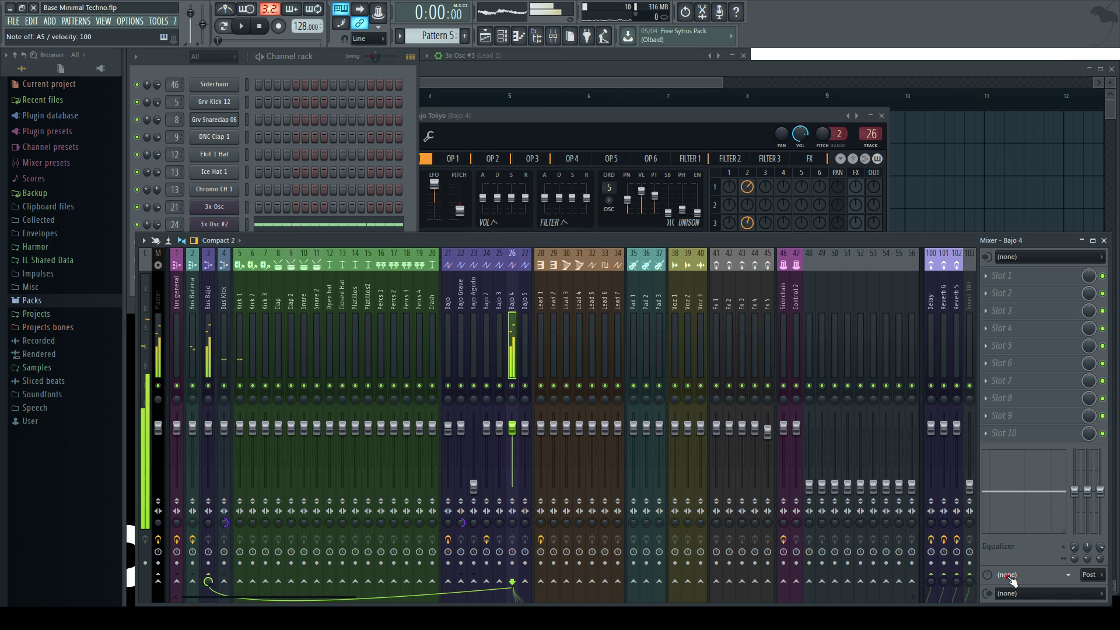
{"action": "key", "text": "n"}
{"action": "left_click", "coordinate": [837, 135]}
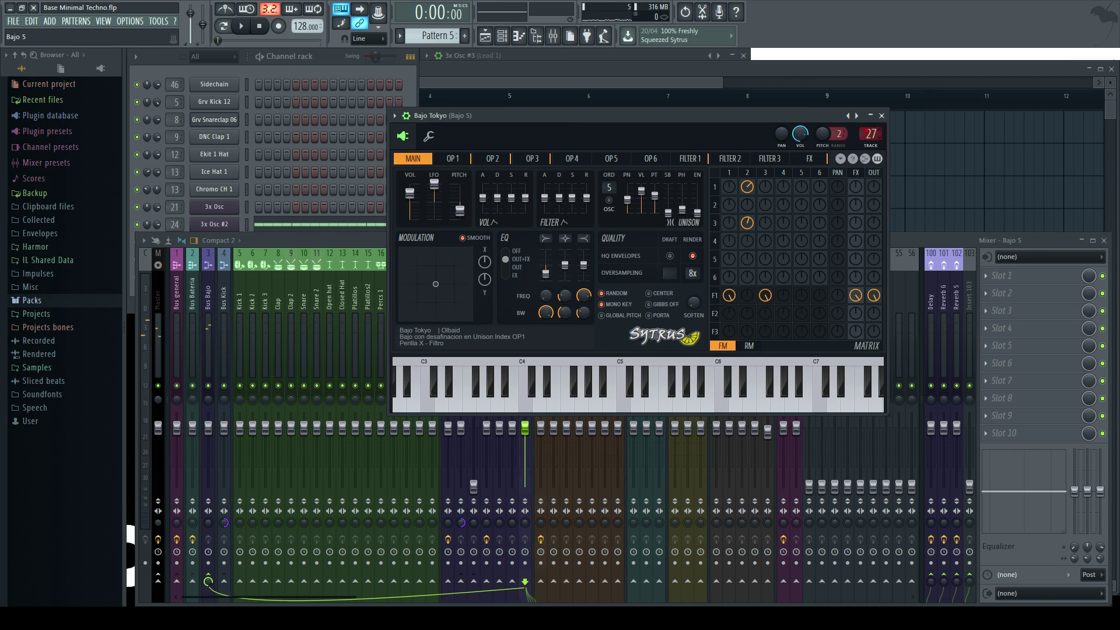
- Send Lead 2 to the Delay and reverb tracks, and cut its low EQ band by 18 dB at about 202 Hz
{"action": "left_click", "coordinate": [955, 580]}
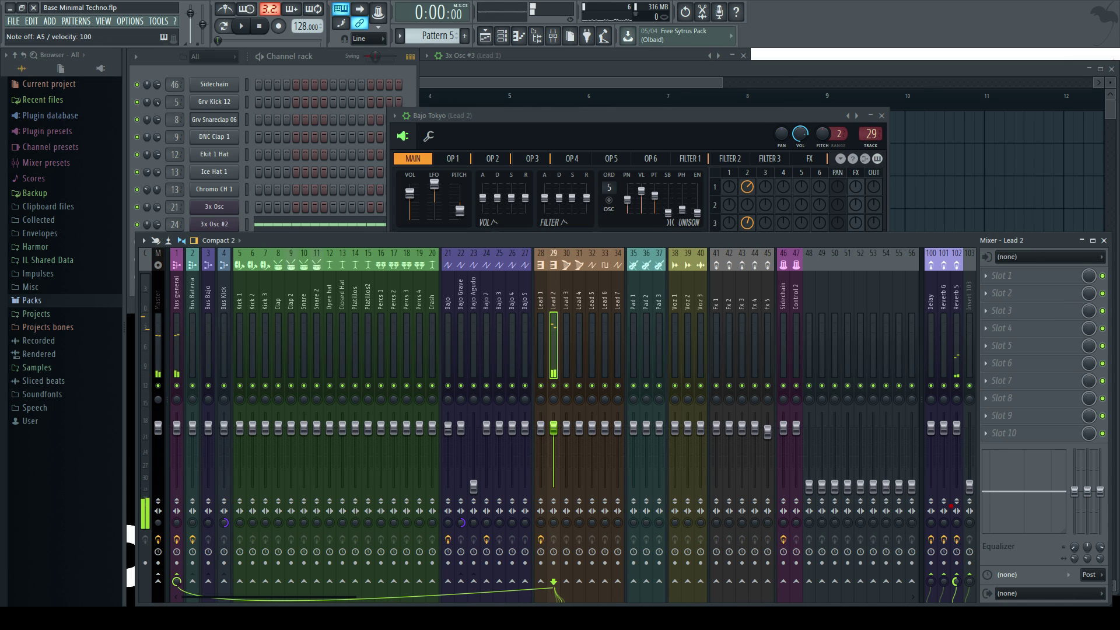
{"action": "key", "text": "n"}
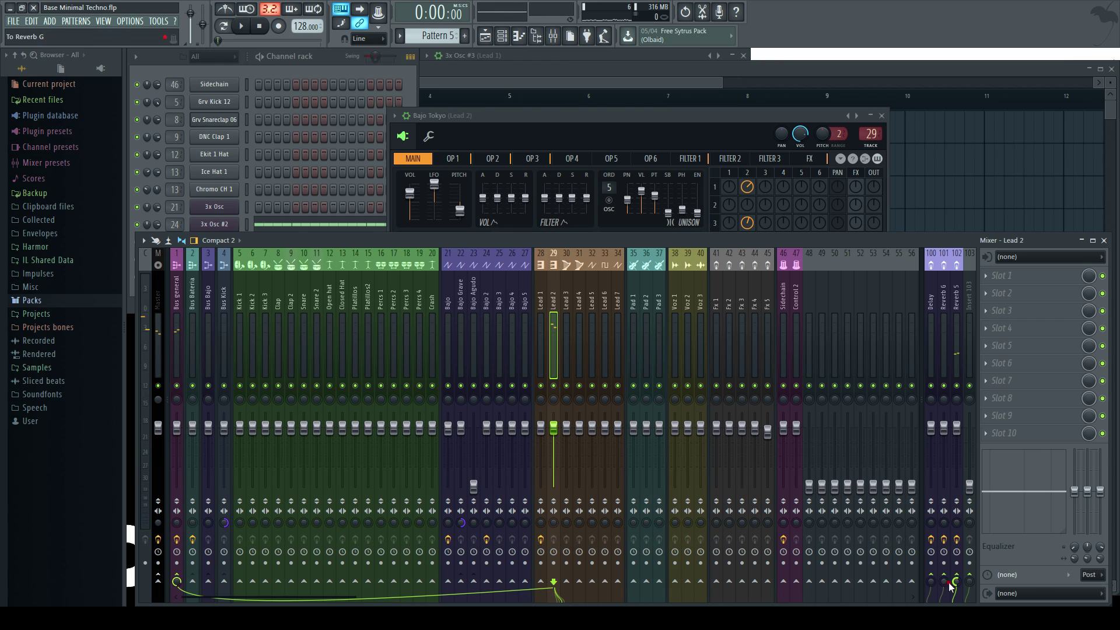
{"action": "key", "text": "n"}
{"action": "key", "text": "n"}
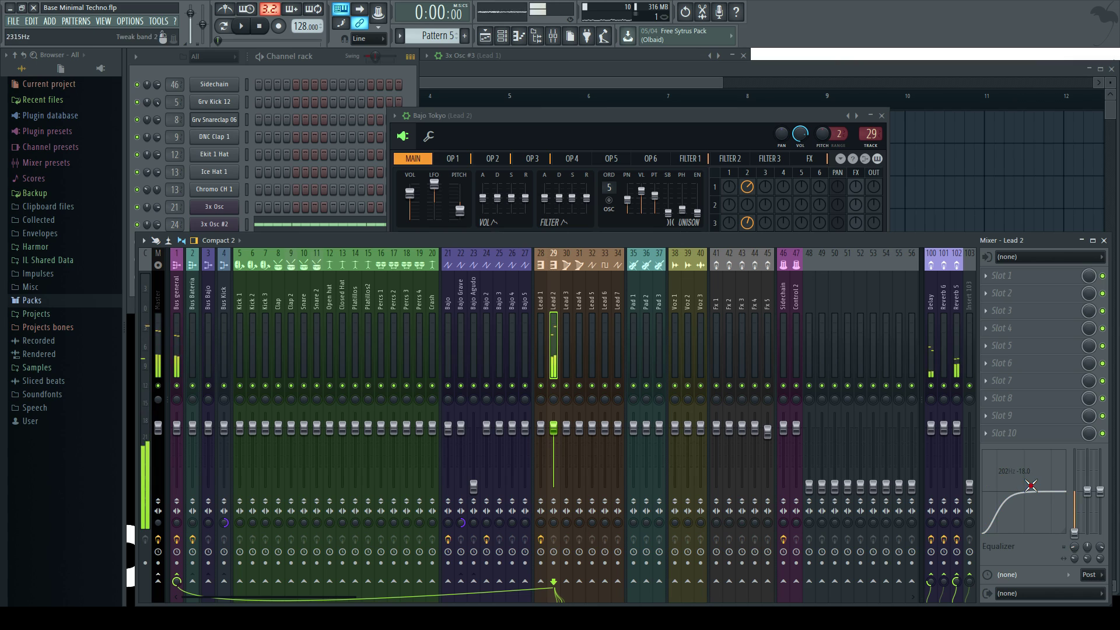
- Set the X modulation of Bajo Tokyo to about 45%, and audition a short run of notes
{"action": "left_click", "coordinate": [585, 125]}
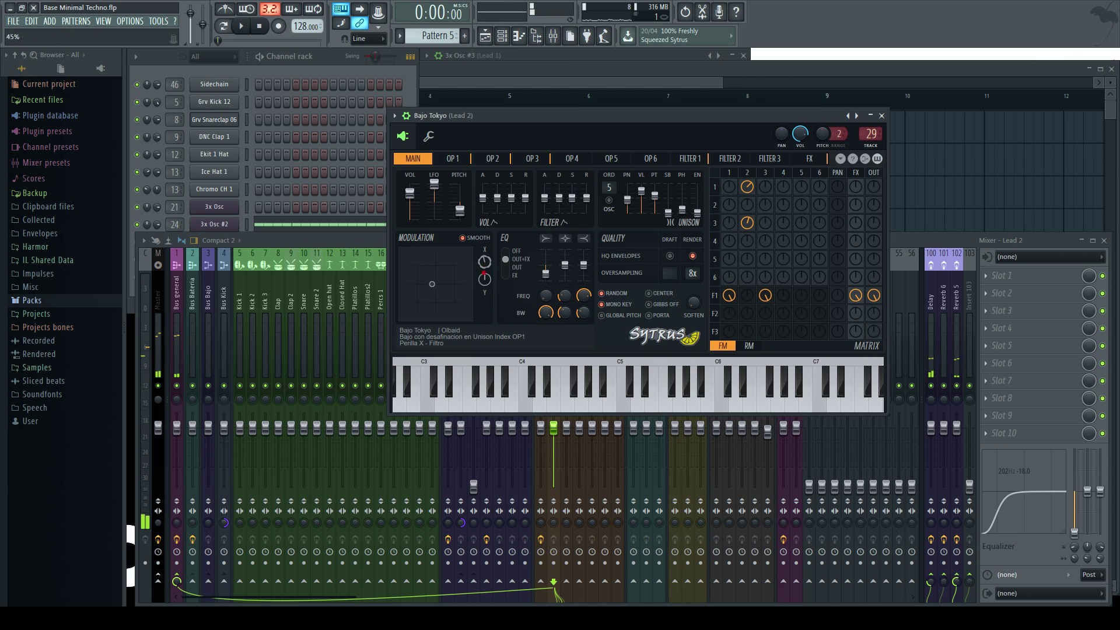
{"action": "left_click", "coordinate": [320, 65]}
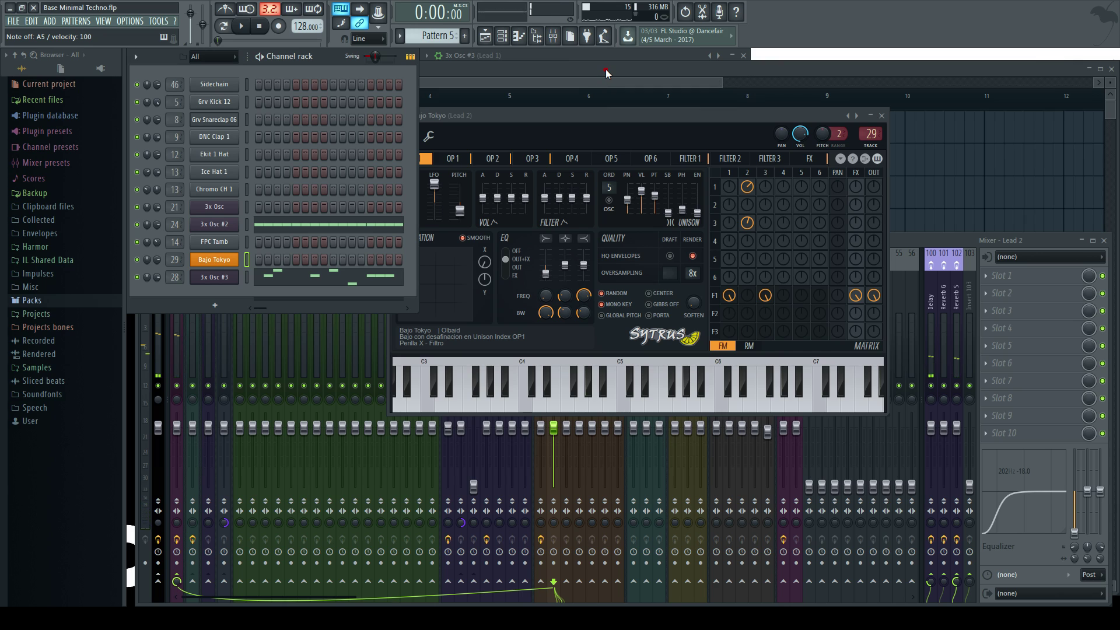
{"action": "key", "text": "n"}
{"action": "key", "text": "m"}
{"action": "key", "text": "n"}
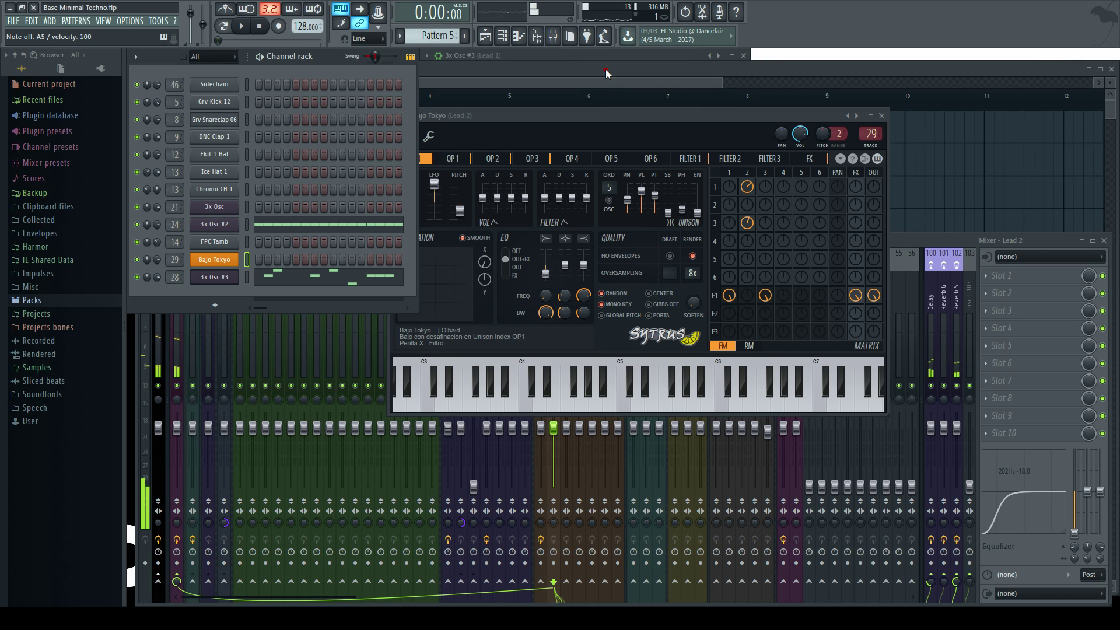
{"action": "key", "text": "j"}
{"action": "key", "text": "n"}
- Play the song, audition Bajo Tokyo notes over it, and stop playback
{"action": "key", "text": "space"}
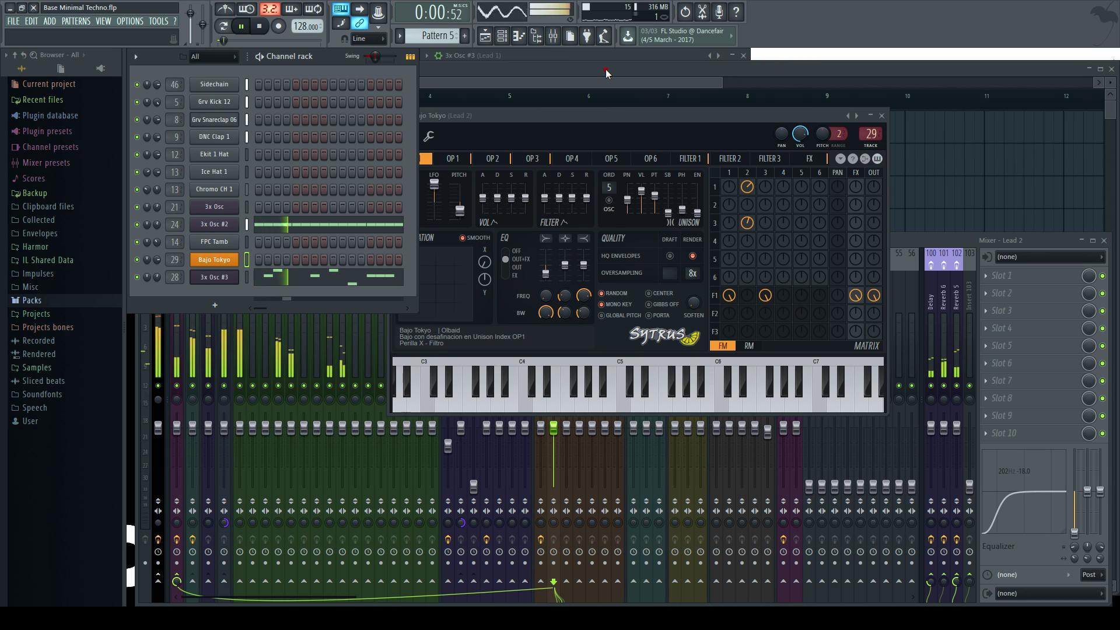
{"action": "key", "text": "n"}
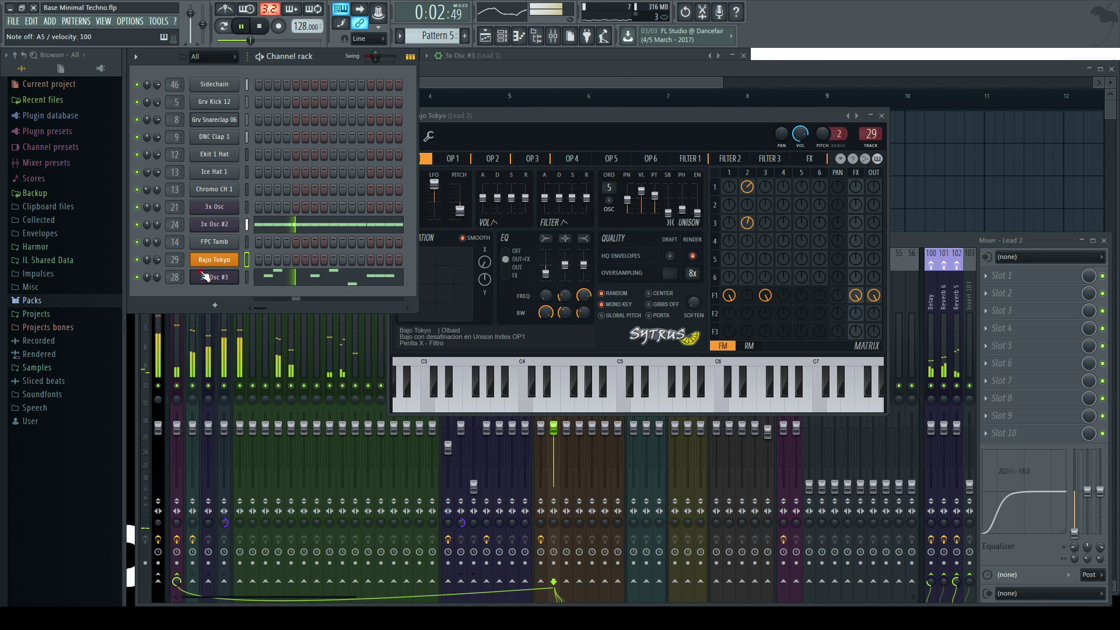
{"action": "key", "text": "n"}
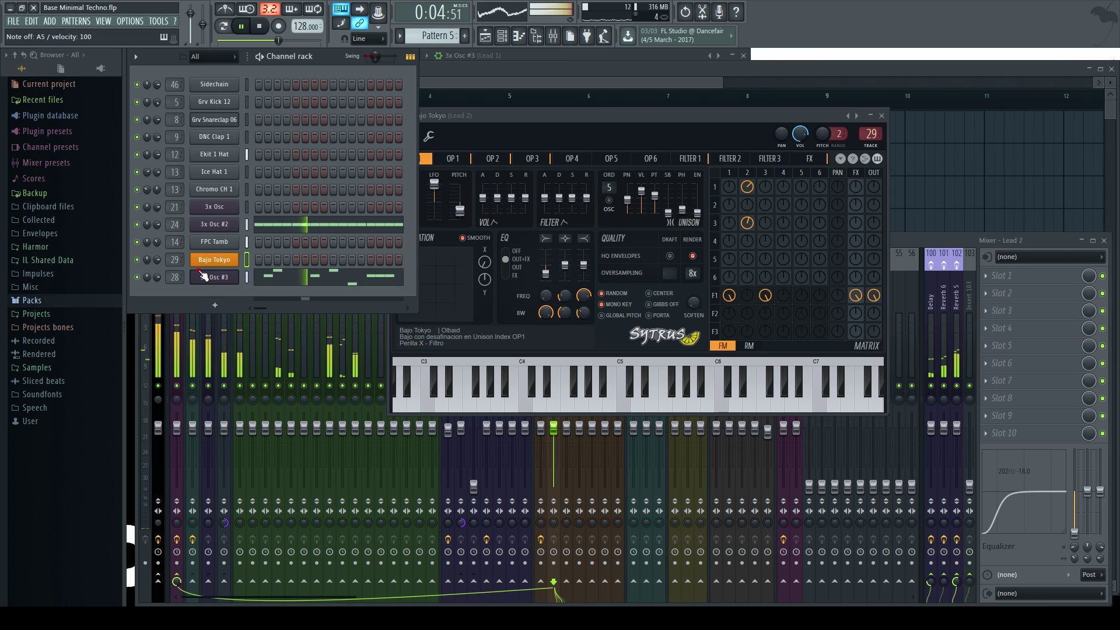
{"action": "key", "text": "n"}
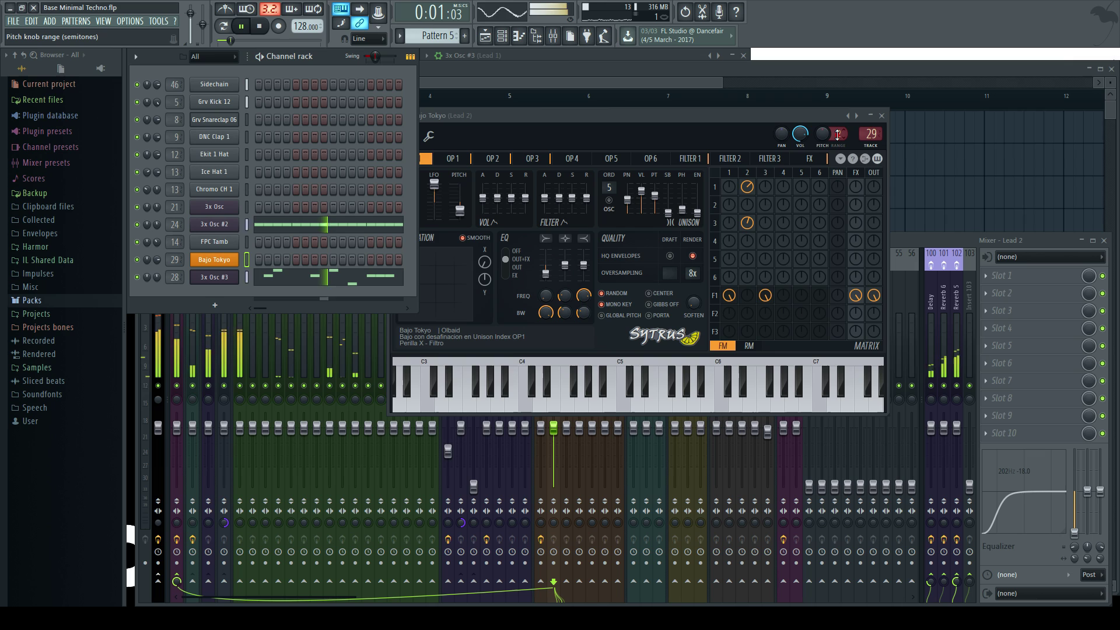
{"action": "key", "text": "n"}
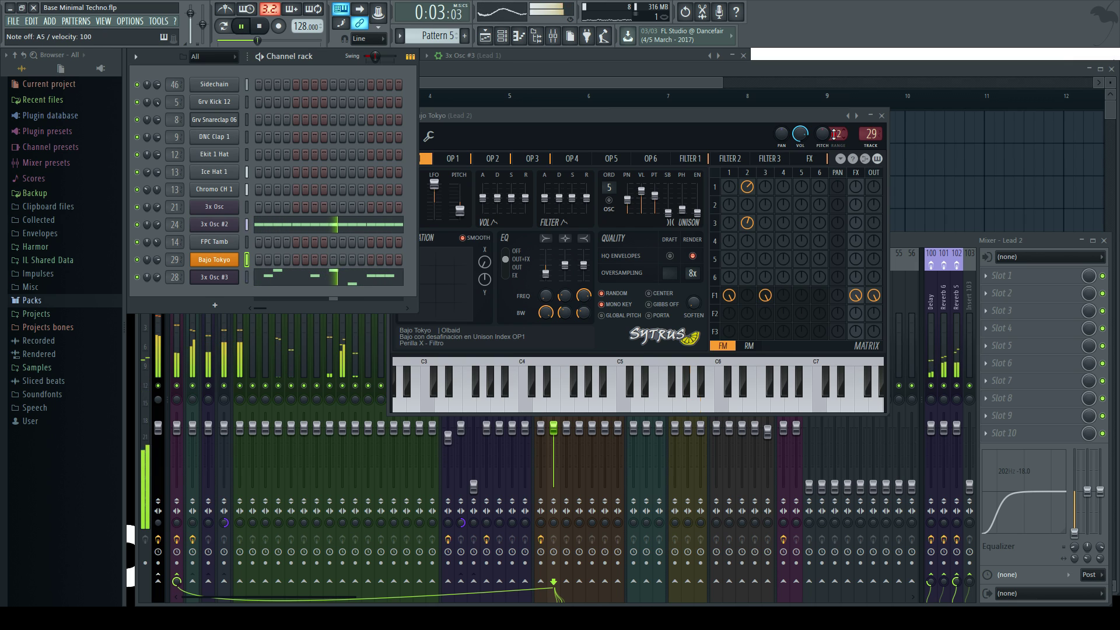
{"action": "key", "text": "q"}
{"action": "key", "text": "n"}
{"action": "key", "text": "n"}
{"action": "key", "text": "space"}
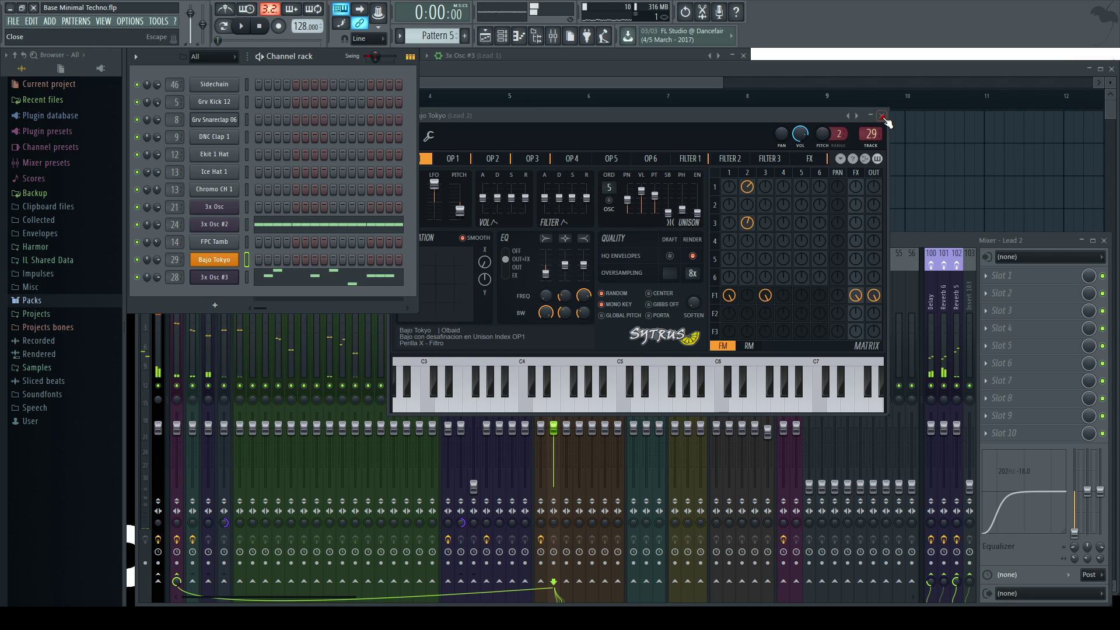
- Close the Bajo Tokyo window, create an empty Pattern 6 and arm recording
{"action": "key", "text": "Escape"}
{"action": "left_click", "coordinate": [476, 74]}
{"action": "scroll", "coordinate": [373, 268], "scroll_direction": "down", "scroll_amount": 3}
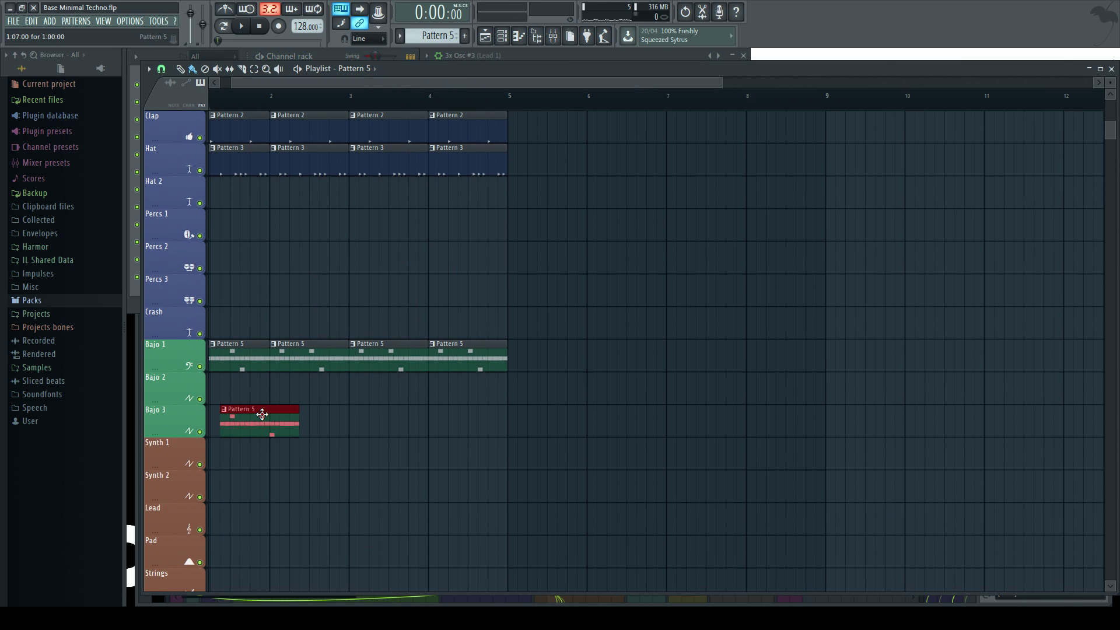
{"action": "left_click", "coordinate": [330, 56]}
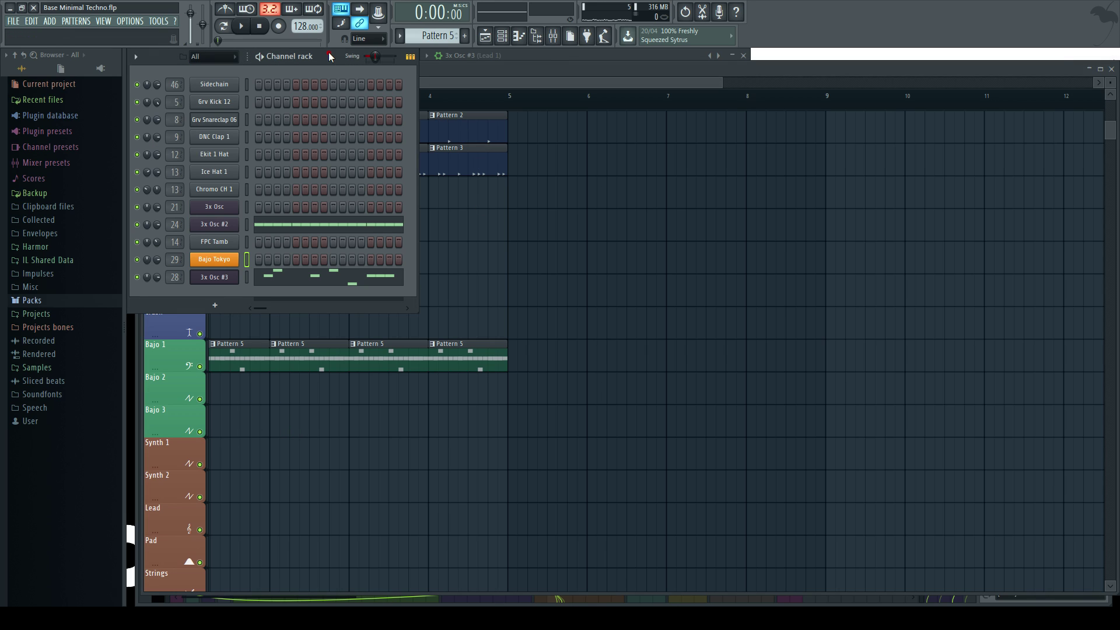
{"action": "key", "text": "F4"}
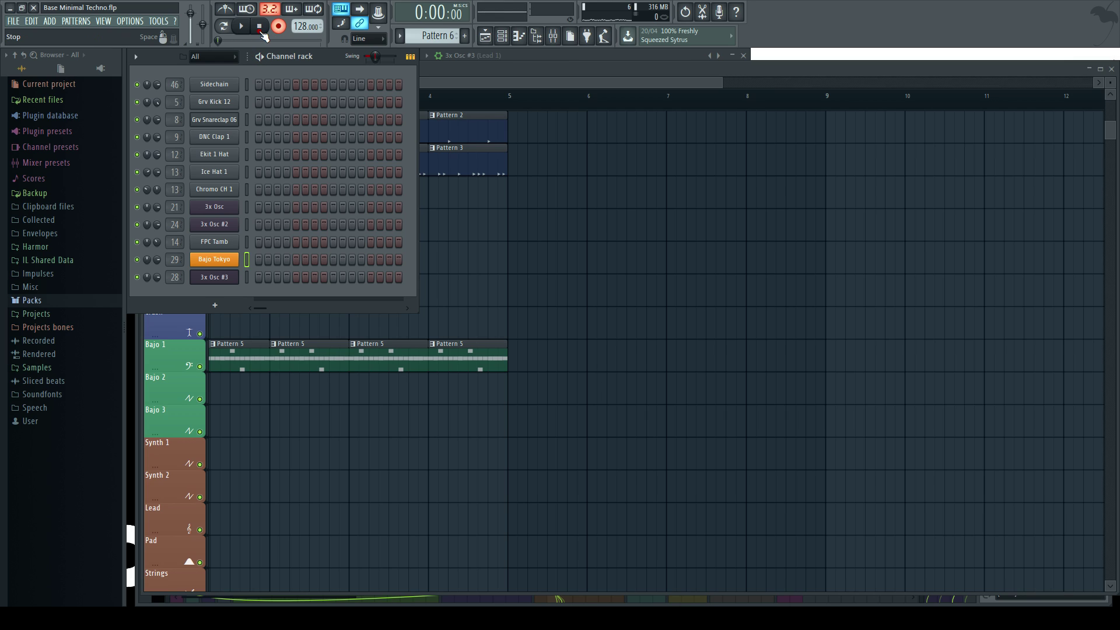
- Record a live four-bar Bajo Tokyo riff into Pattern 6 over the song, stop playback and disarm recording
{"action": "key", "text": "space"}
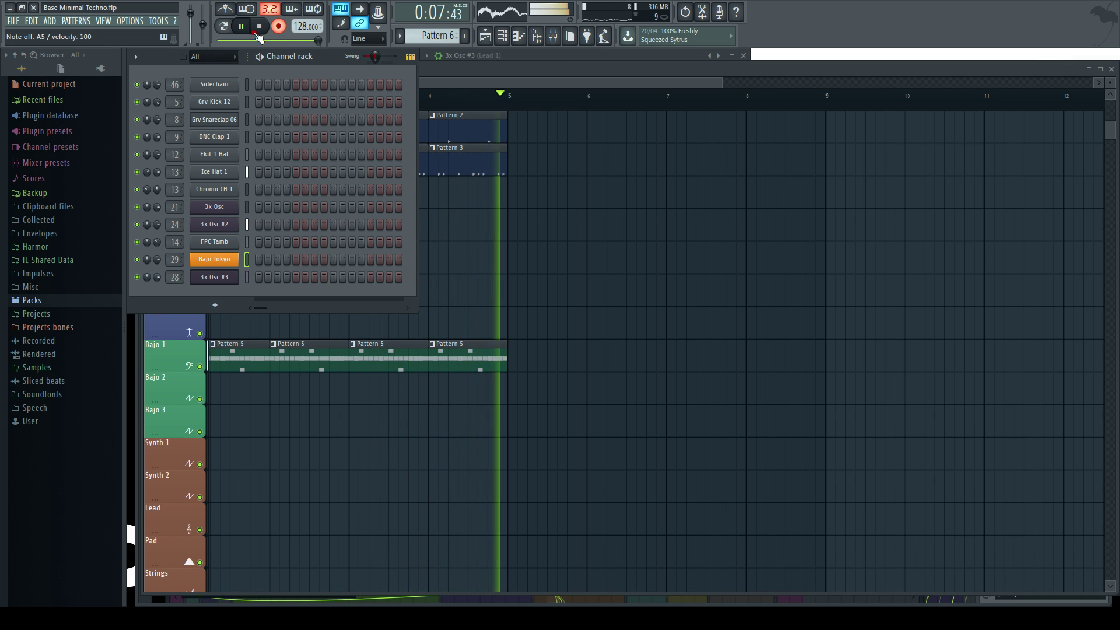
{"action": "left_click", "coordinate": [257, 30]}
{"action": "left_click", "coordinate": [279, 27]}
- Listen to the song with the recorded Pattern 6, compare it with the channels in Pattern 5, and stop playback
{"action": "right_click", "coordinate": [365, 504]}
{"action": "scroll", "coordinate": [326, 428], "scroll_direction": "up", "scroll_amount": 3}
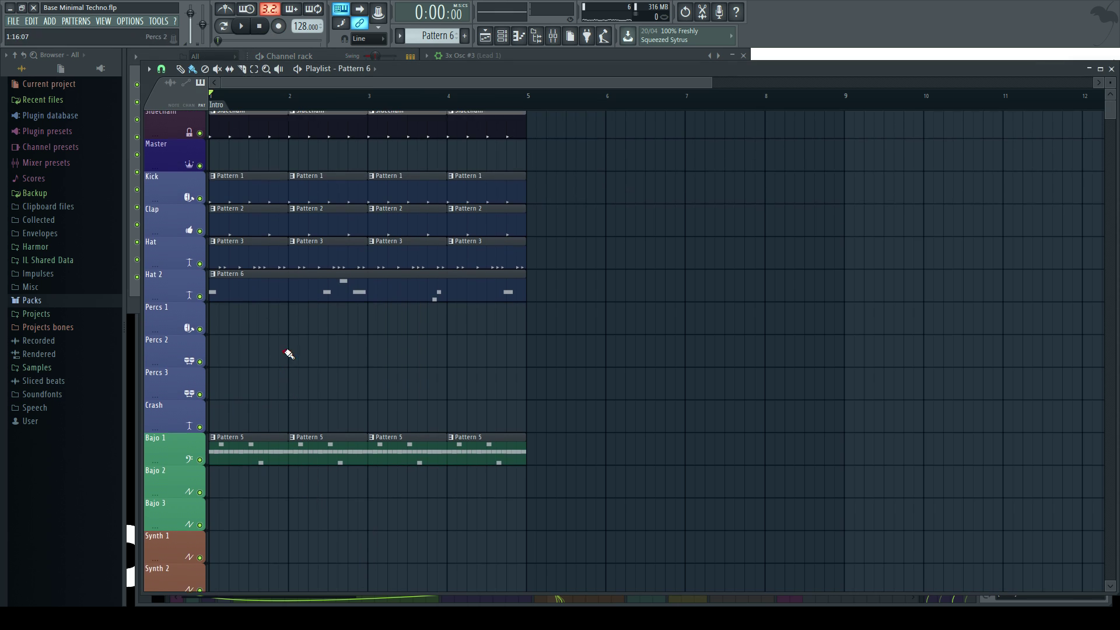
{"action": "scroll", "coordinate": [288, 354], "scroll_direction": "up", "scroll_amount": 1}
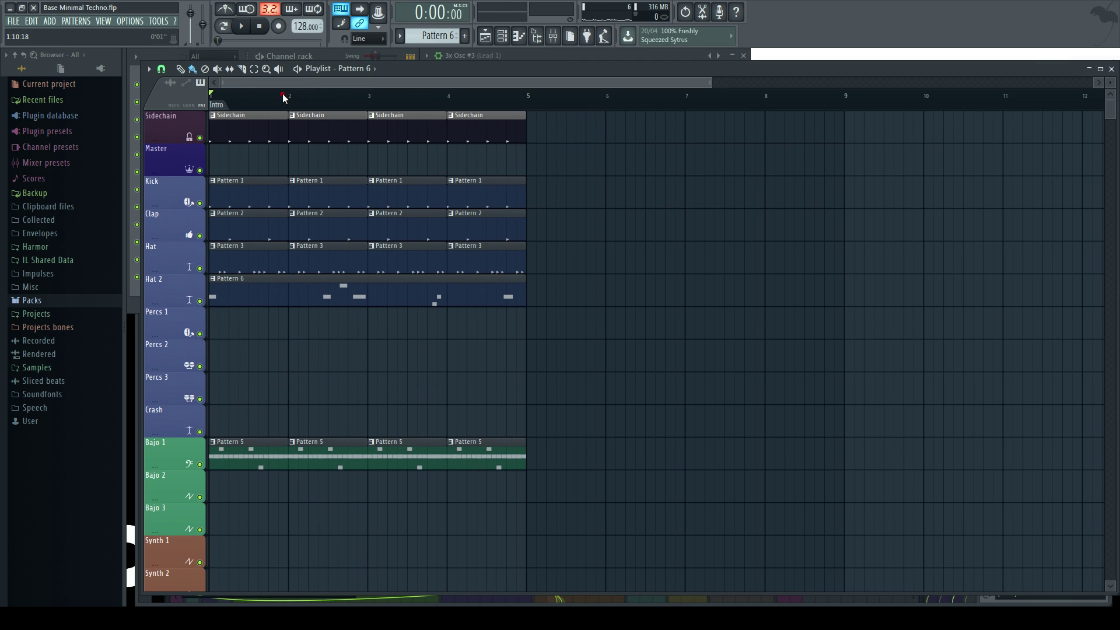
{"action": "key", "text": "space"}
{"action": "scroll", "coordinate": [285, 464], "scroll_direction": "down", "scroll_amount": 5}
{"action": "scroll", "coordinate": [279, 464], "scroll_direction": "up", "scroll_amount": 5}
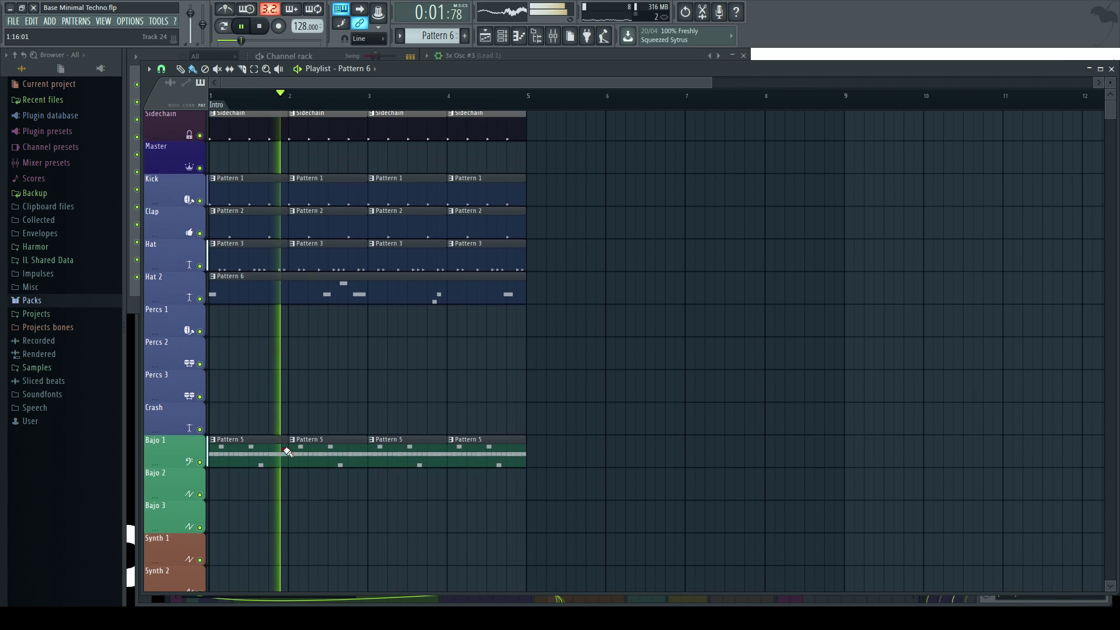
{"action": "left_click", "coordinate": [272, 448]}
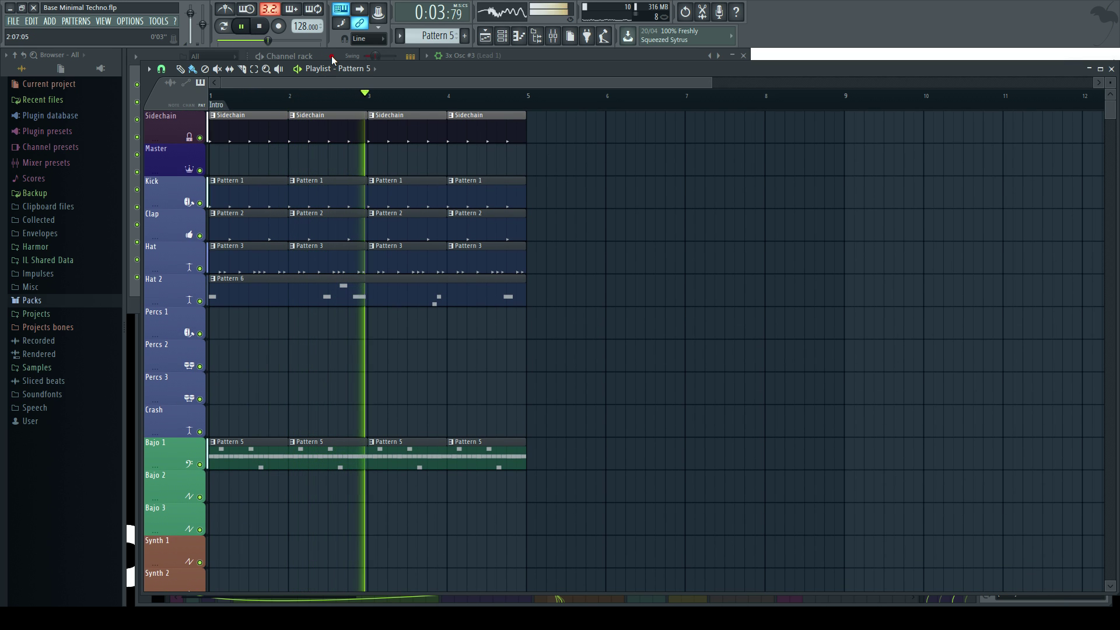
{"action": "left_click", "coordinate": [317, 57]}
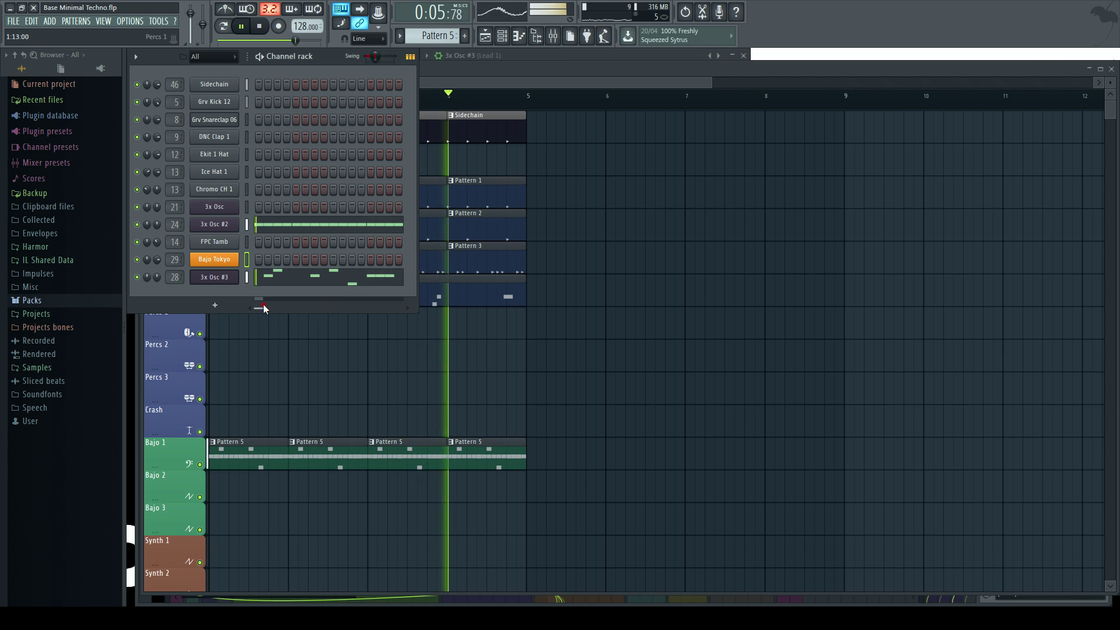
{"action": "right_click", "coordinate": [277, 348]}
{"action": "key", "text": "space"}
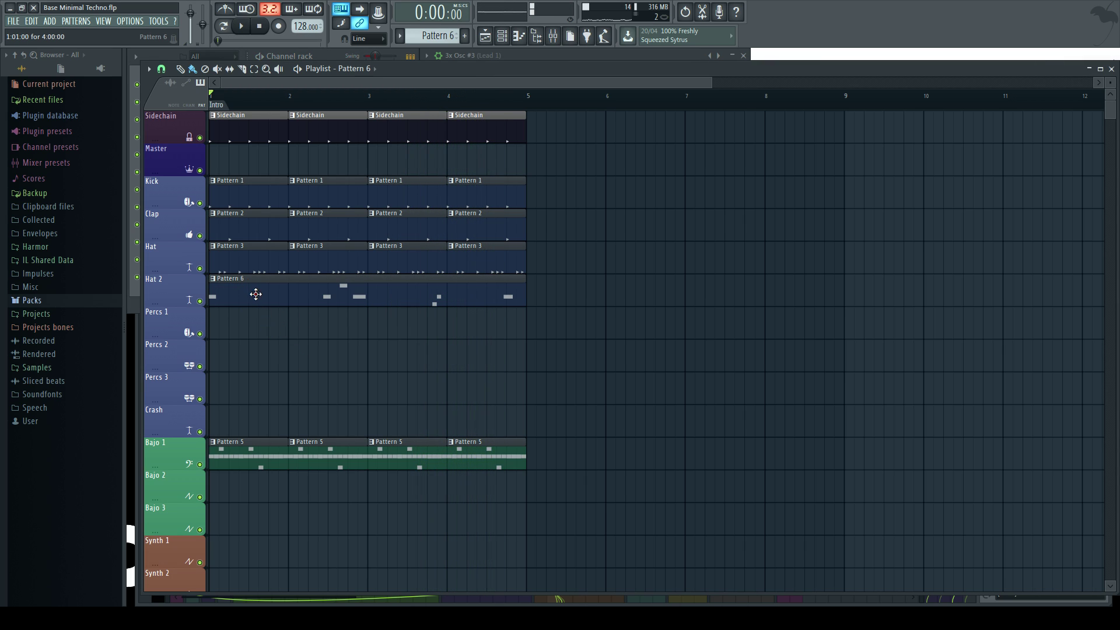
- Move the Pattern 6 clip from the Hat 2 track to the start of Bajo 2, and play the song
{"action": "left_click_drag", "start_coordinate": [256, 294], "coordinate": [240, 488]}
{"action": "scroll", "coordinate": [239, 362], "scroll_direction": "down", "scroll_amount": 4}
{"action": "key", "text": "space"}
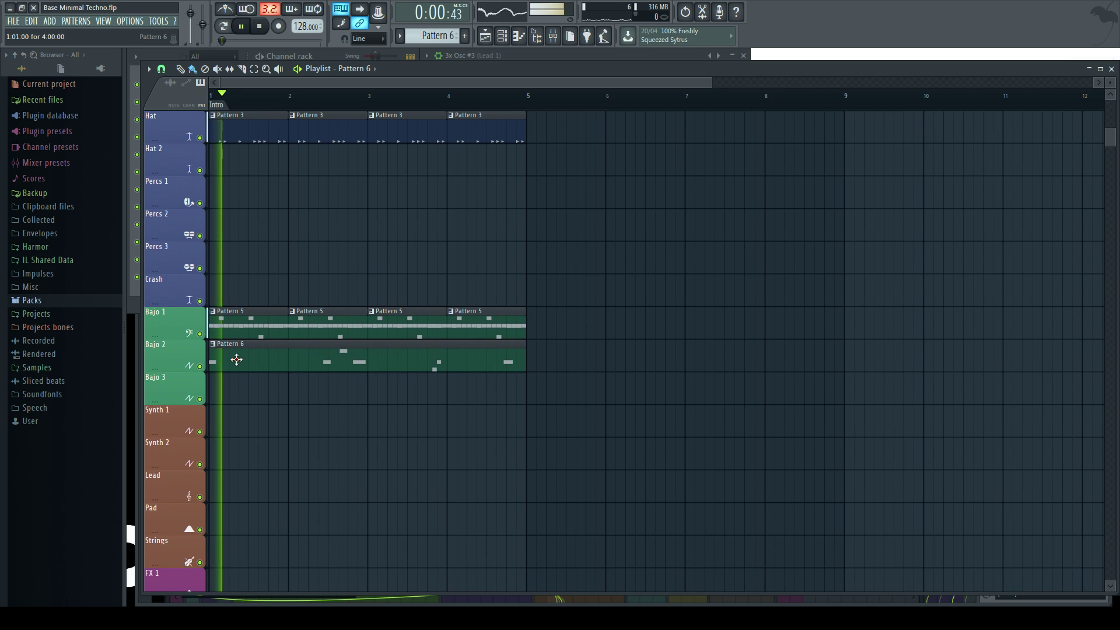
- Open Pattern 6's Bajo Tokyo notes in the piano roll, and lengthen the opening A5 note, starting it exactly at bar 1
{"action": "double_click", "coordinate": [236, 359]}
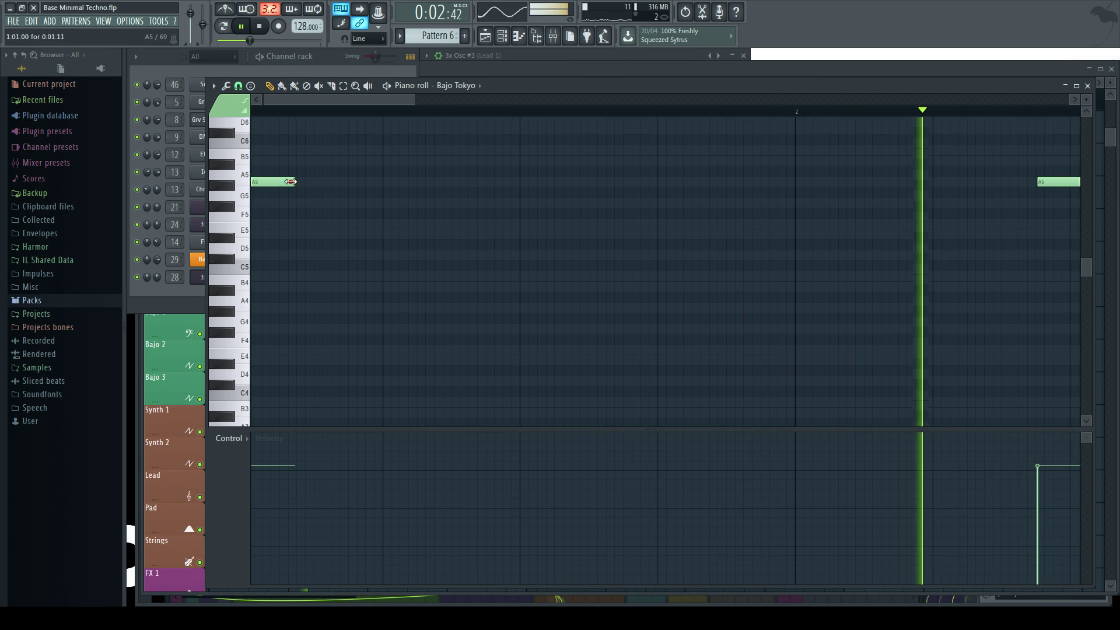
{"action": "scroll", "coordinate": [283, 233], "scroll_direction": "up", "scroll_amount": 4}
{"action": "key", "text": "space"}
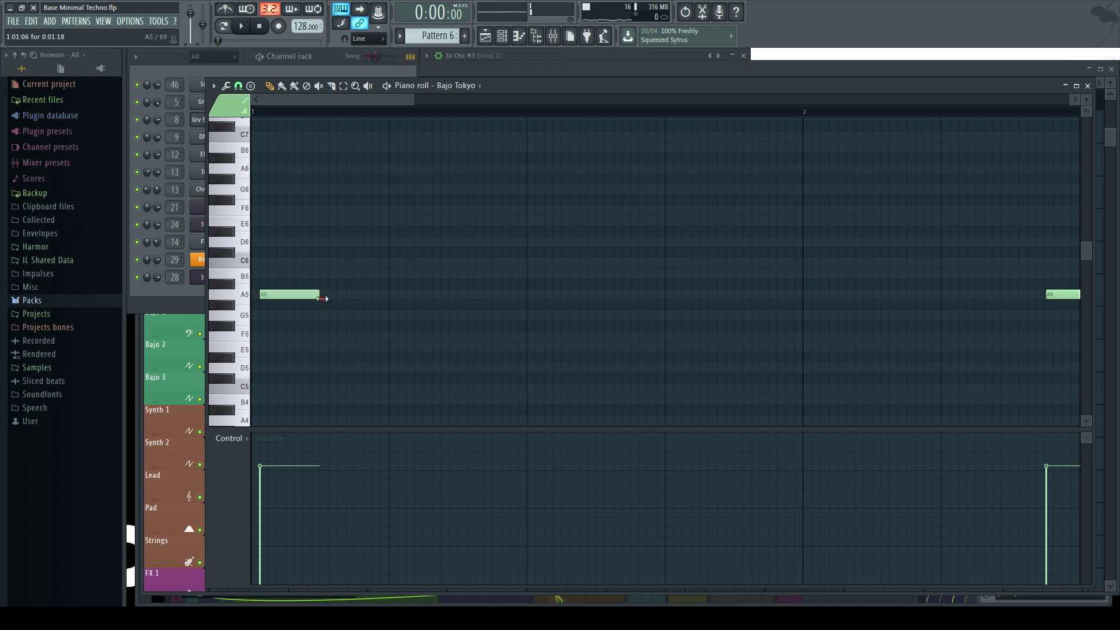
{"action": "key", "text": "space"}
{"action": "scroll", "coordinate": [286, 306], "scroll_direction": "down", "scroll_amount": 5}
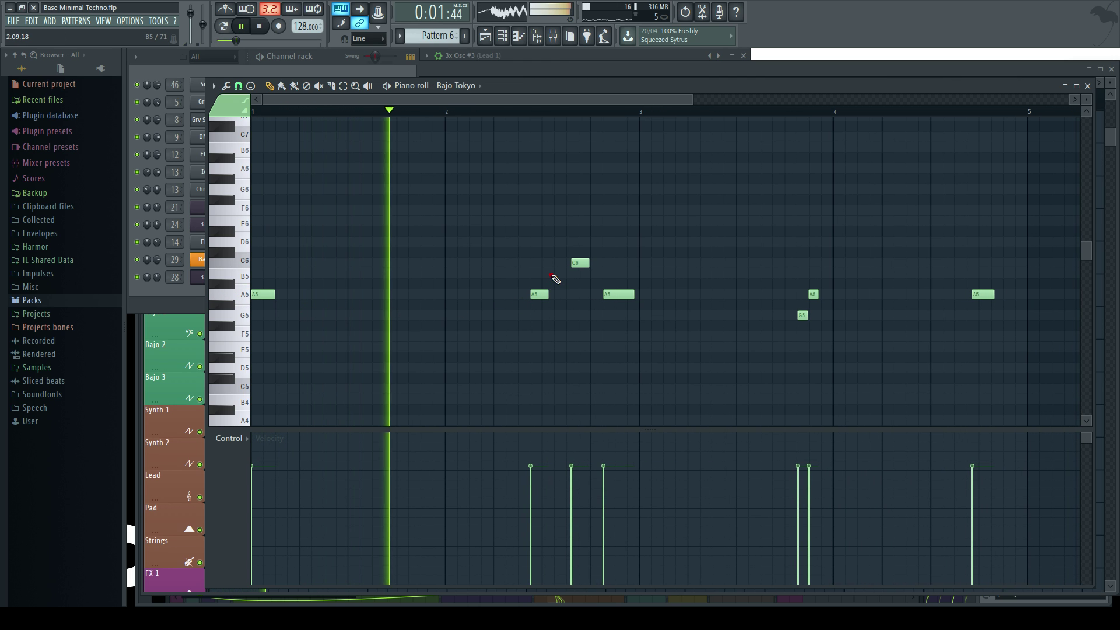
- Replace the C6 note in bar 2 with a two-step B5 note while the song plays
{"action": "scroll", "coordinate": [592, 327], "scroll_direction": "up", "scroll_amount": 3}
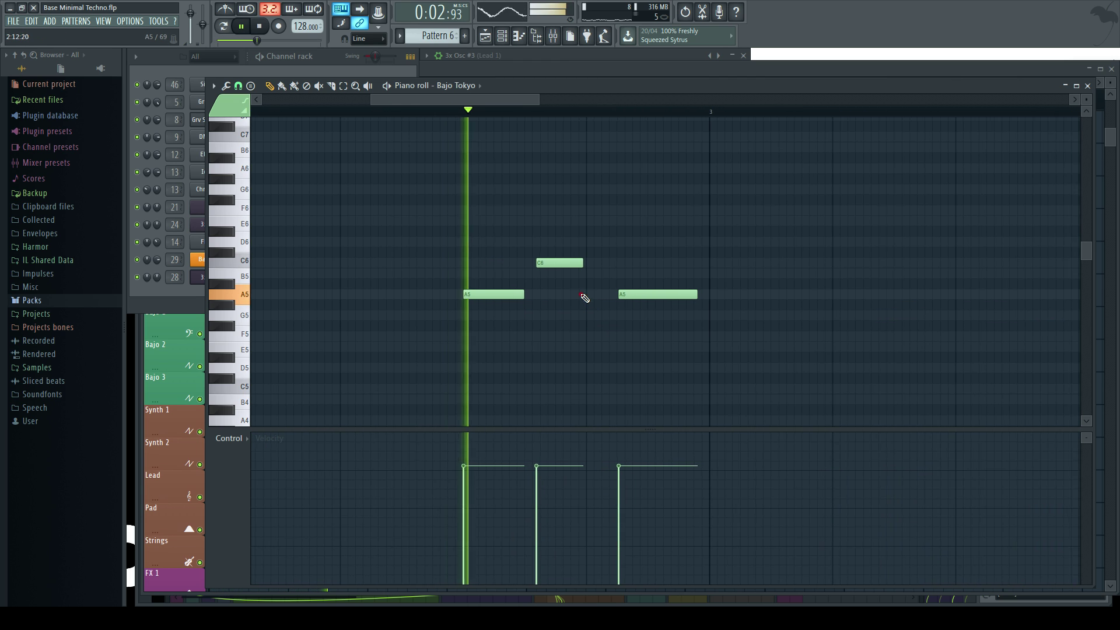
{"action": "right_click", "coordinate": [561, 263]}
{"action": "left_click", "coordinate": [557, 272]}
{"action": "scroll", "coordinate": [557, 272], "scroll_direction": "down", "scroll_amount": 2}
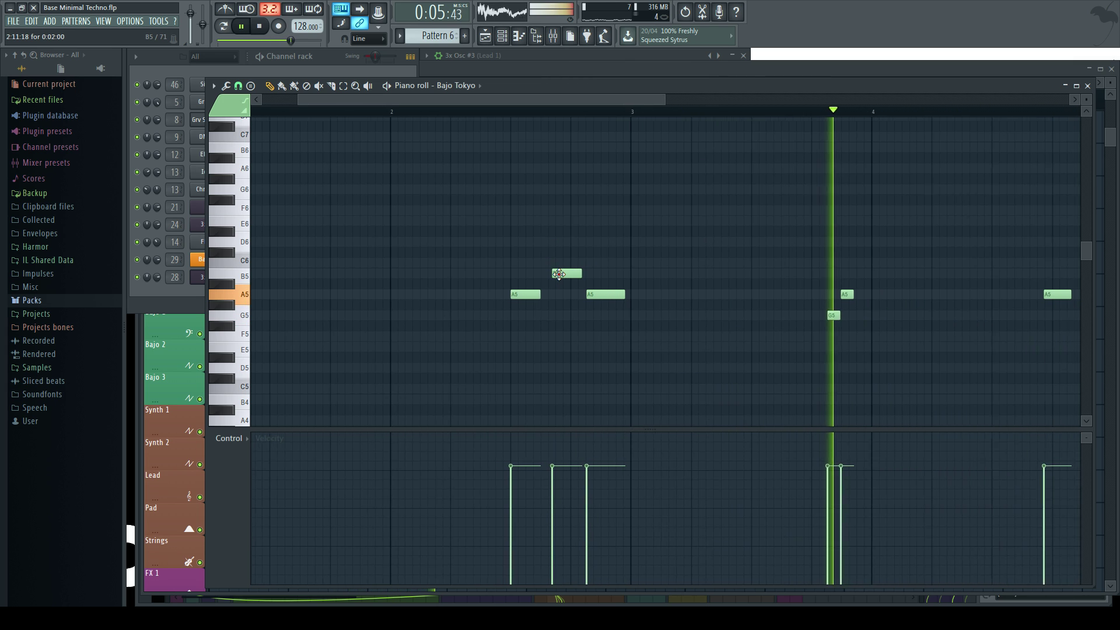
{"action": "right_click", "coordinate": [560, 271]}
{"action": "left_click", "coordinate": [559, 273]}
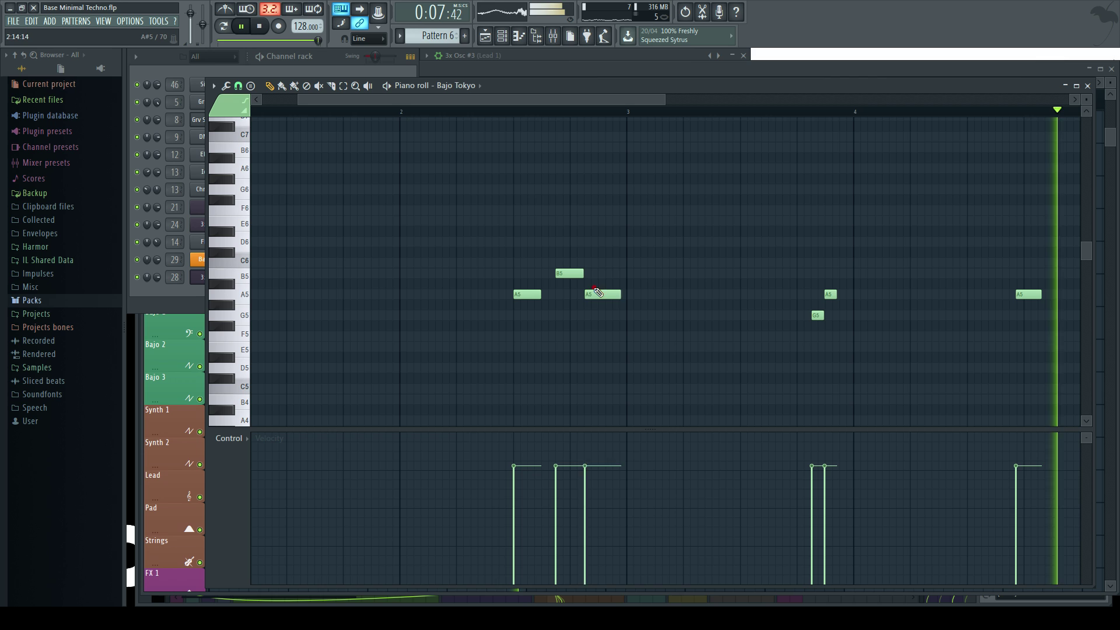
- Replace the last A5 note of bar 2 with a two-step A5 ending at the start of bar 3
{"action": "right_click", "coordinate": [602, 296]}
{"action": "left_click", "coordinate": [601, 295]}
{"action": "scroll", "coordinate": [669, 278], "scroll_direction": "down", "scroll_amount": 2}
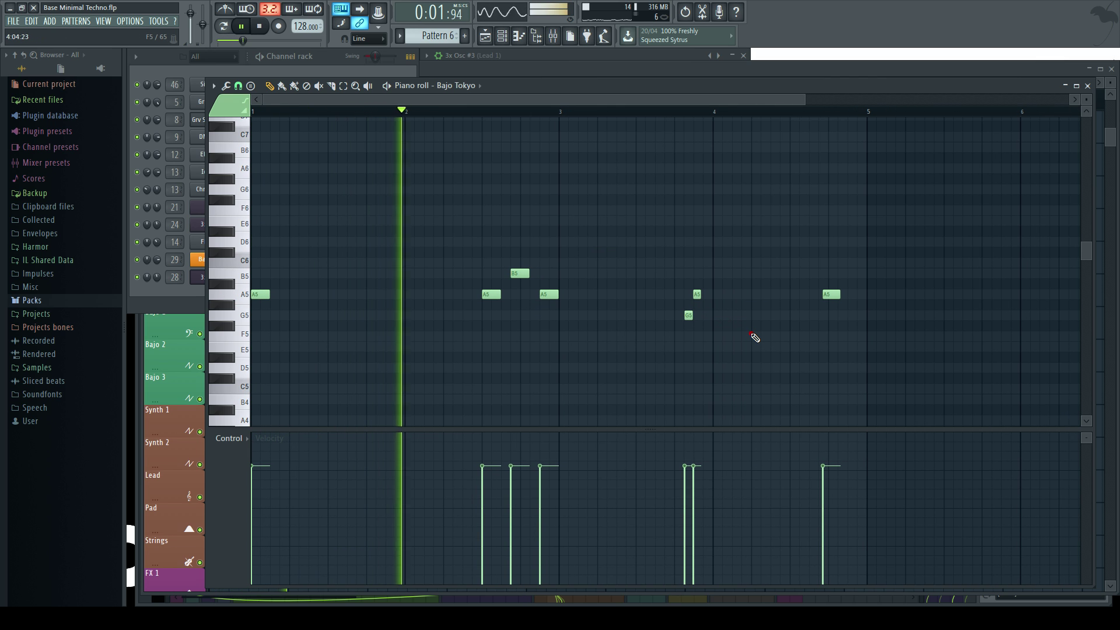
{"action": "scroll", "coordinate": [640, 355], "scroll_direction": "up", "scroll_amount": 2}
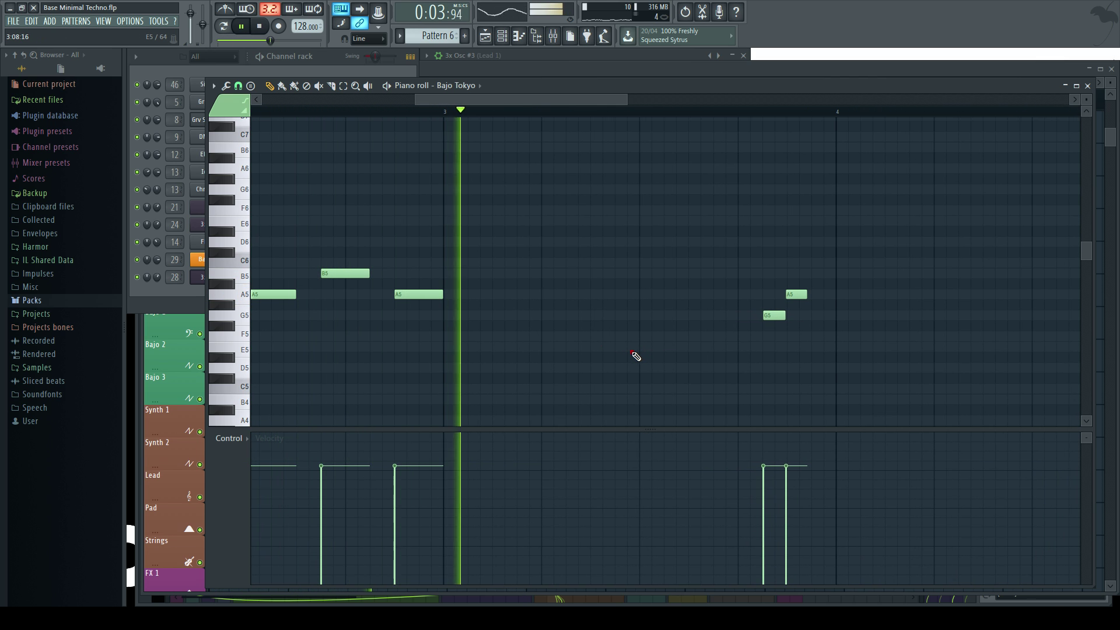
- Stop playback, lower the B5 note in bar 2 to A#5, and play the song again
{"action": "key", "text": "space"}
{"action": "left_click", "coordinate": [242, 295]}
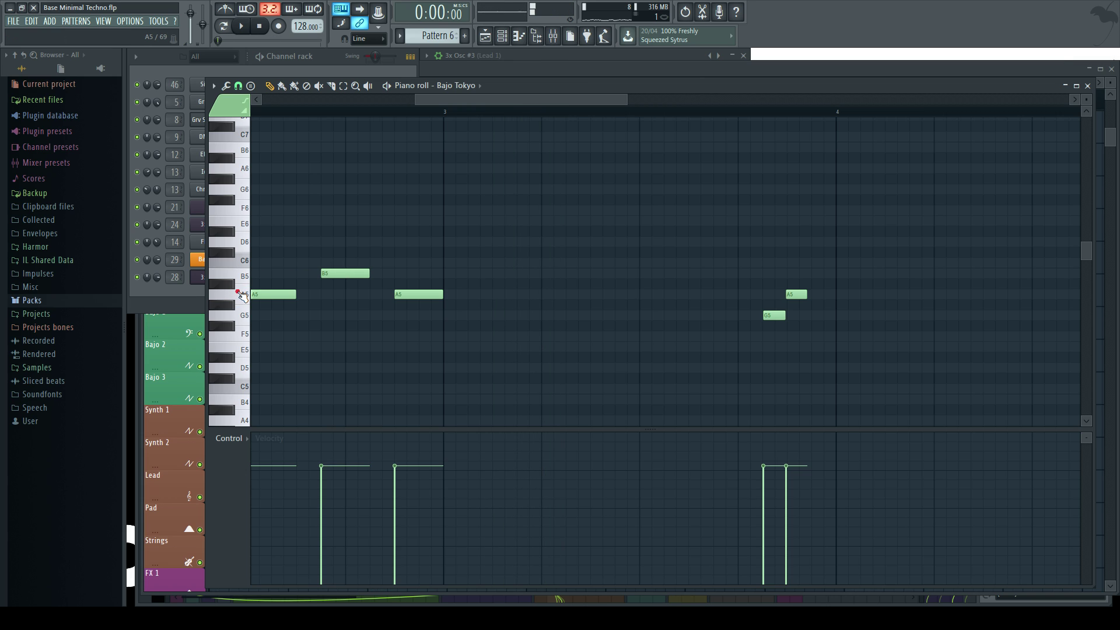
{"action": "left_click_drag", "start_coordinate": [348, 274], "coordinate": [348, 286]}
{"action": "key", "text": "space"}
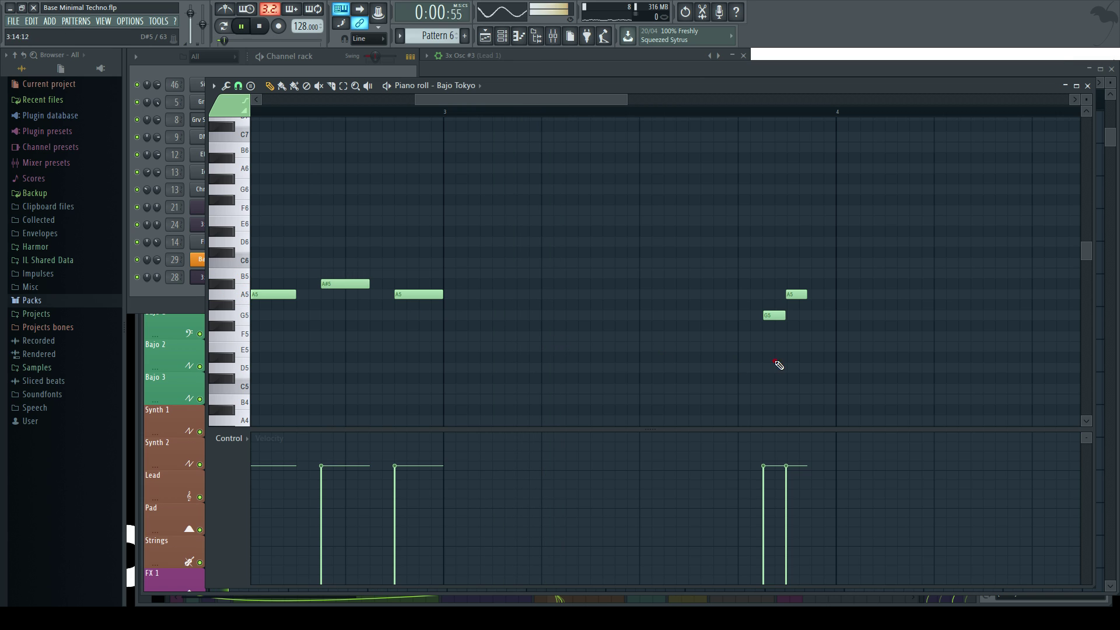
- Replace the G5 and A5 notes at the end of bar 3 with a one-step G5 followed by a two-step A5 ending at bar 4
{"action": "scroll", "coordinate": [846, 356], "scroll_direction": "up", "scroll_amount": 2}
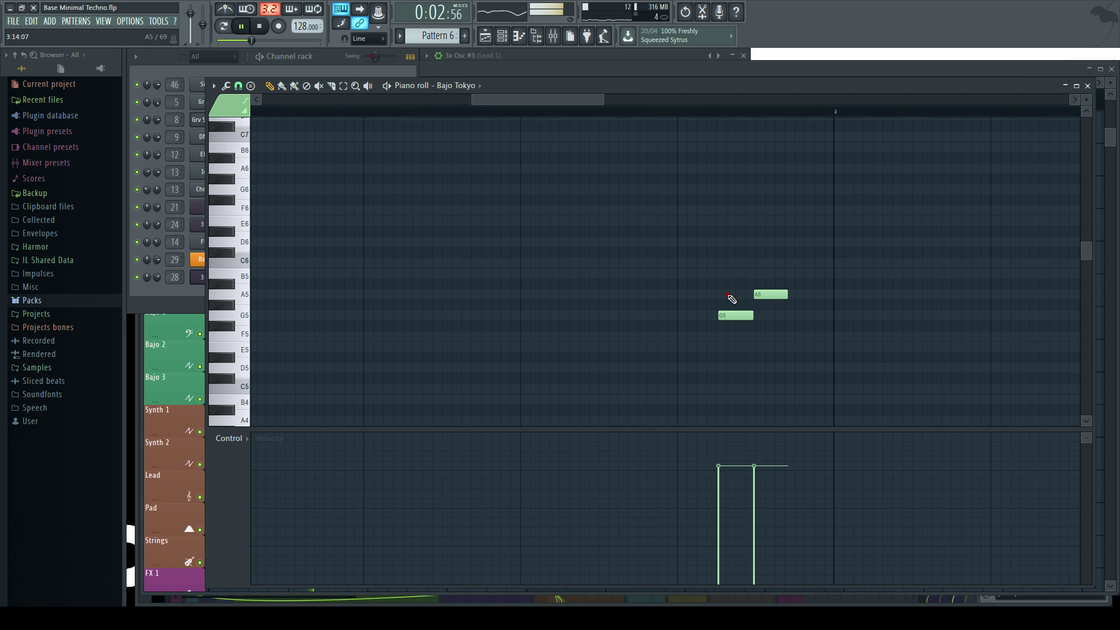
{"action": "scroll", "coordinate": [732, 299], "scroll_direction": "down", "scroll_amount": 2}
{"action": "right_click", "coordinate": [731, 315]}
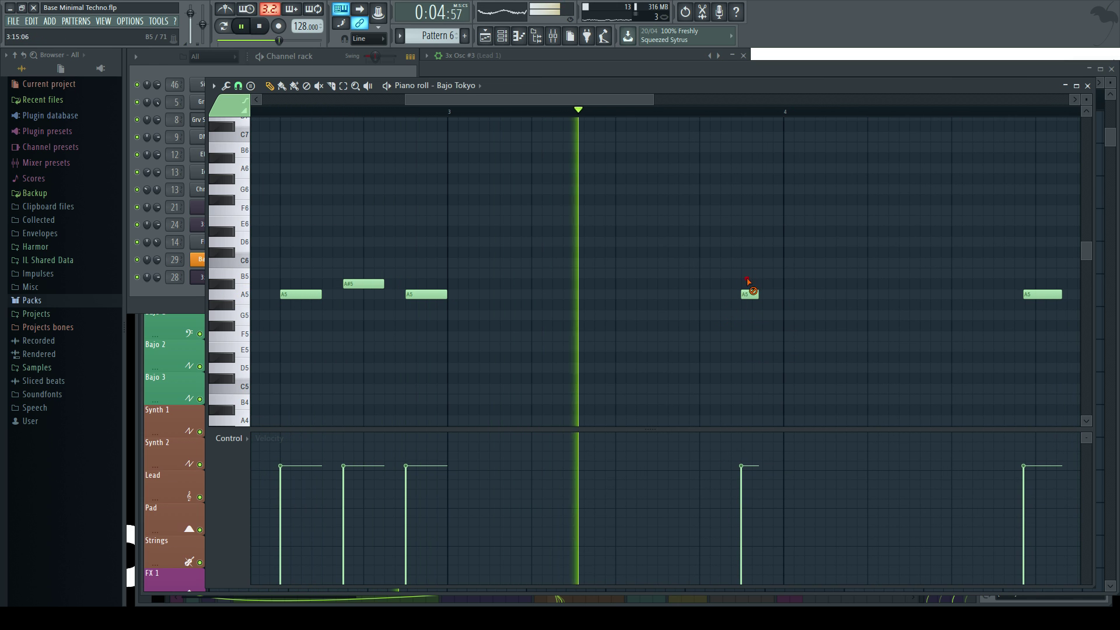
{"action": "right_click", "coordinate": [747, 294]}
{"action": "left_click", "coordinate": [744, 295]}
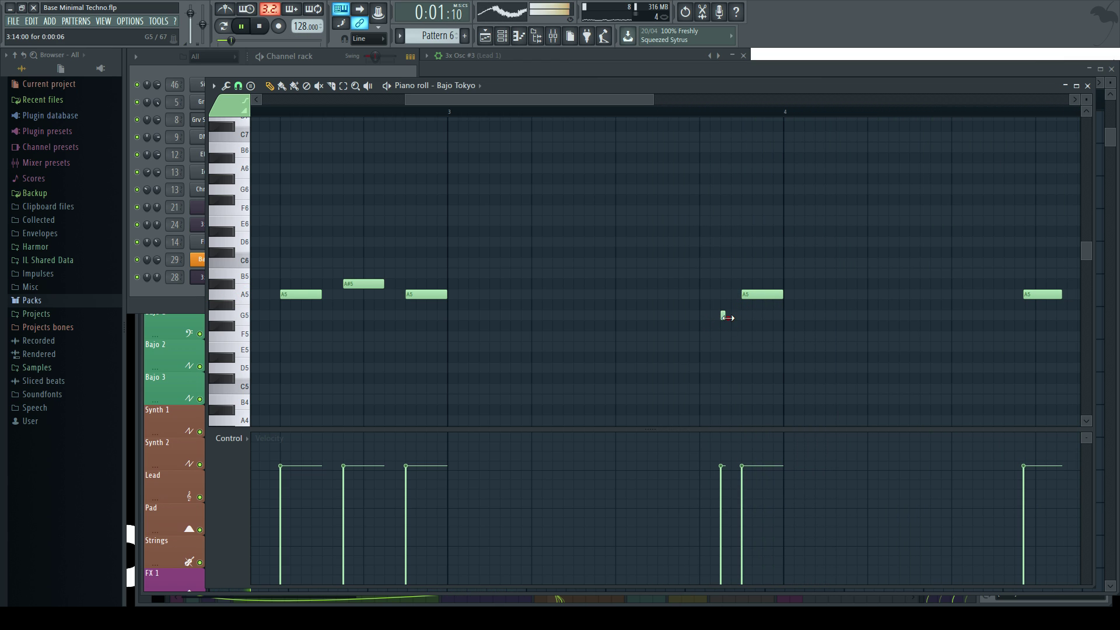
- Replace the A5 note in bar 4 with a two-step A5 starting at step 13, then close the piano roll and stop playback
{"action": "scroll", "coordinate": [886, 345], "scroll_direction": "down", "scroll_amount": 3}
{"action": "scroll", "coordinate": [1002, 349], "scroll_direction": "up", "scroll_amount": 4}
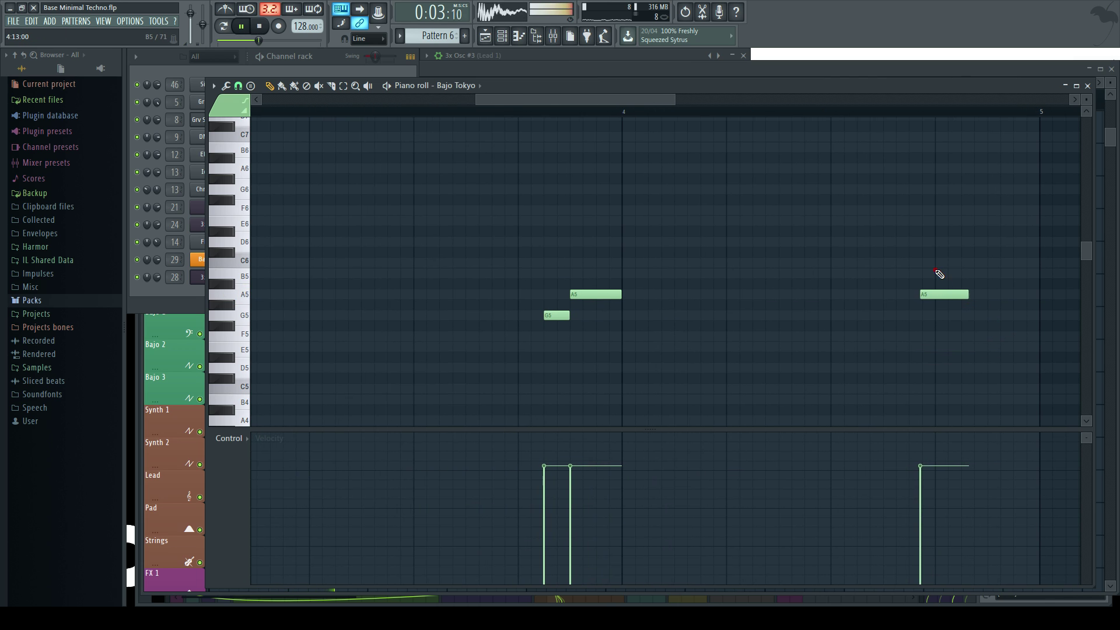
{"action": "right_click", "coordinate": [934, 295]}
{"action": "left_click", "coordinate": [935, 294]}
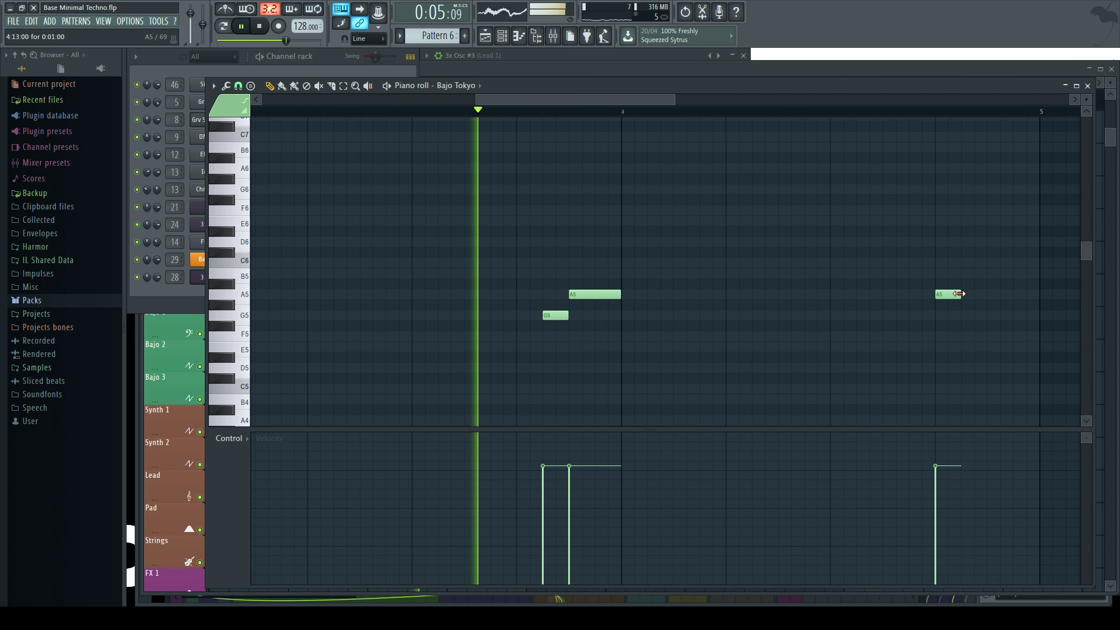
{"action": "left_click_drag", "start_coordinate": [959, 293], "coordinate": [992, 298]}
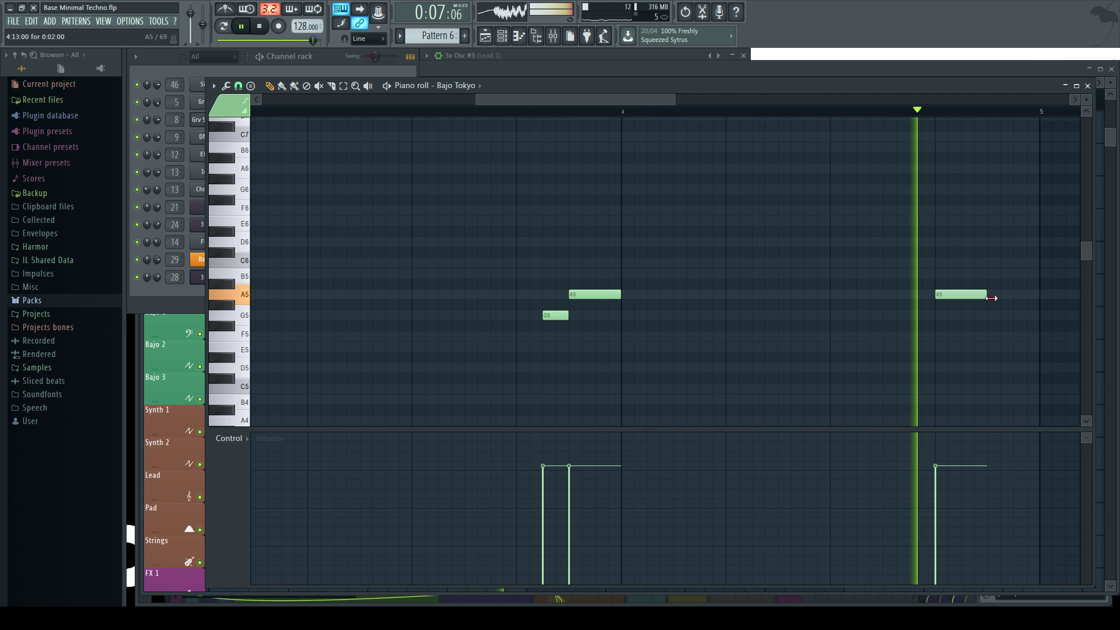
{"action": "scroll", "coordinate": [813, 220], "scroll_direction": "down", "scroll_amount": 3}
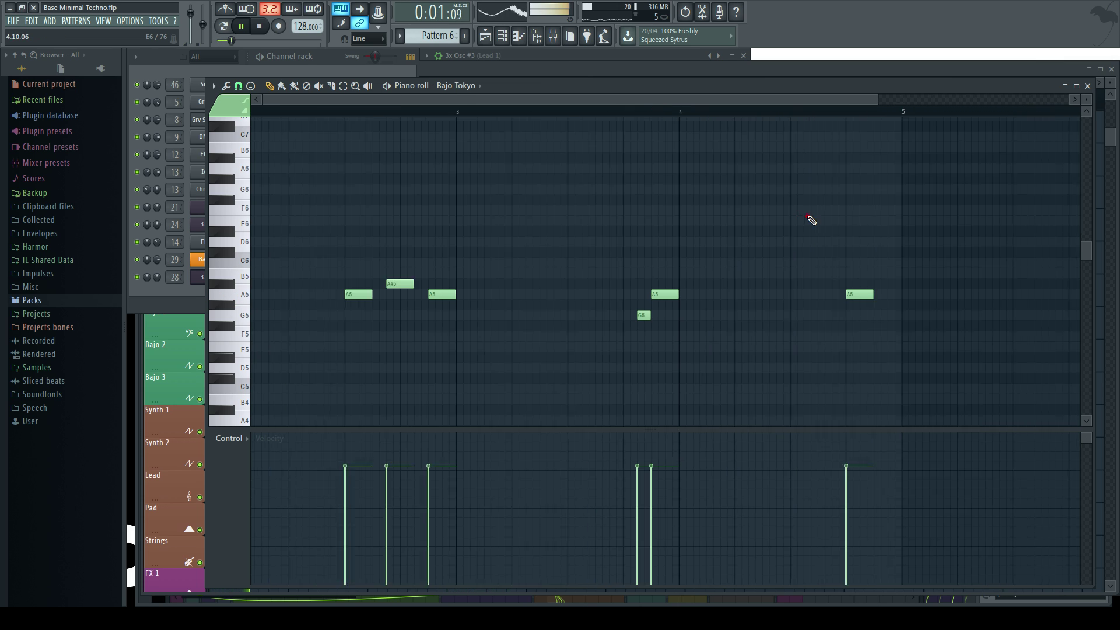
{"action": "left_click", "coordinate": [1087, 86]}
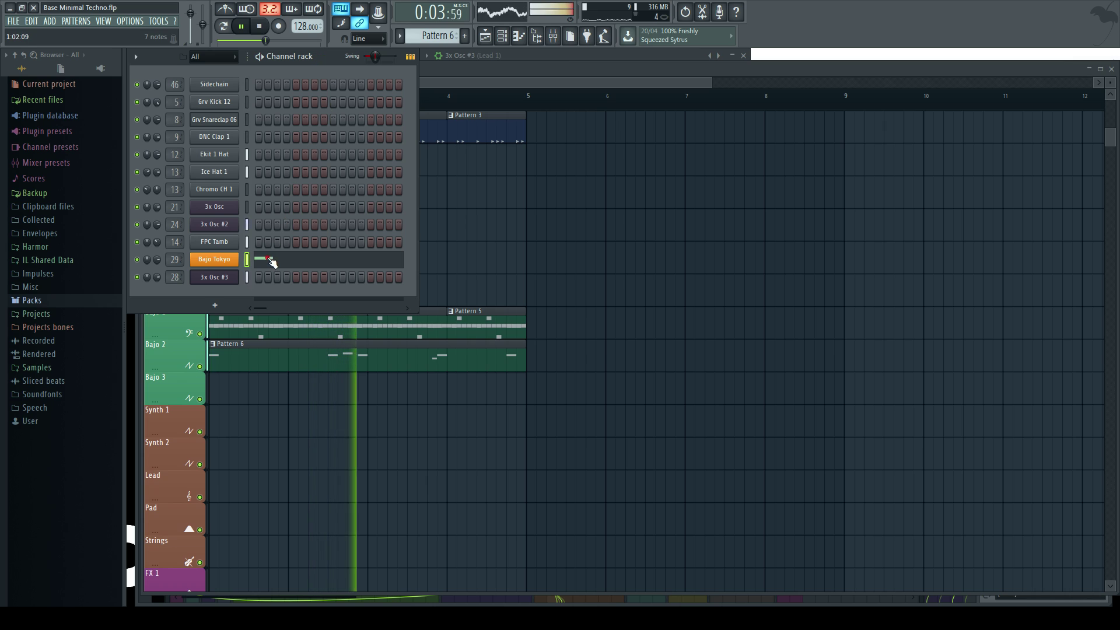
{"action": "key", "text": "space"}
- Insert a new Sytrus channel directly above 3x Osc #3 in the channel rack
{"action": "right_click", "coordinate": [216, 283]}
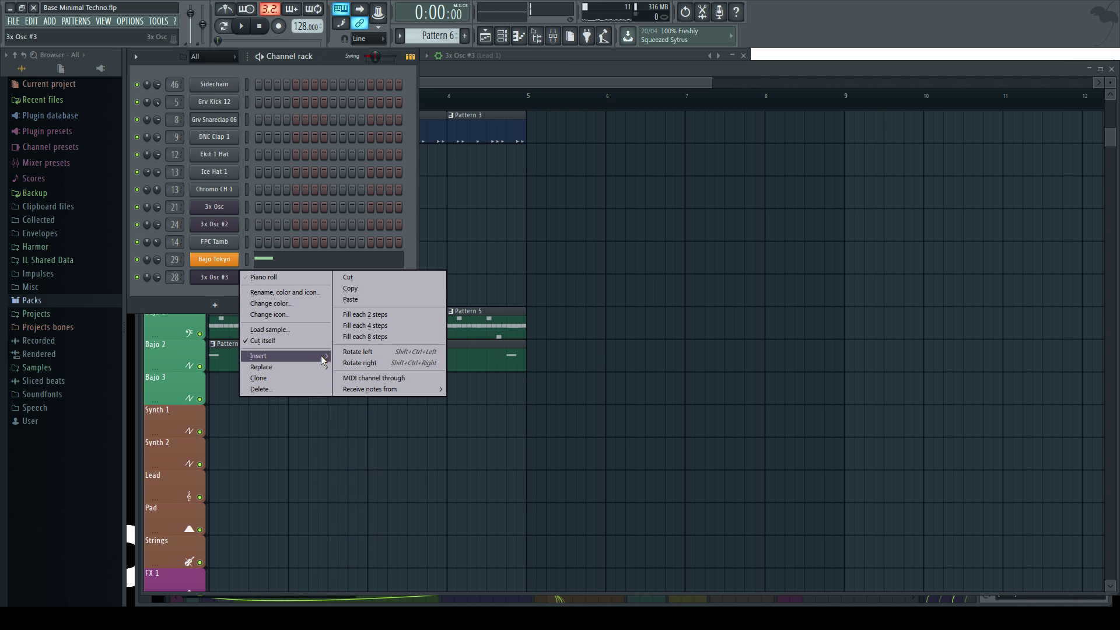
{"action": "mouse_move", "coordinate": [321, 355]}
{"action": "left_click", "coordinate": [476, 144]}
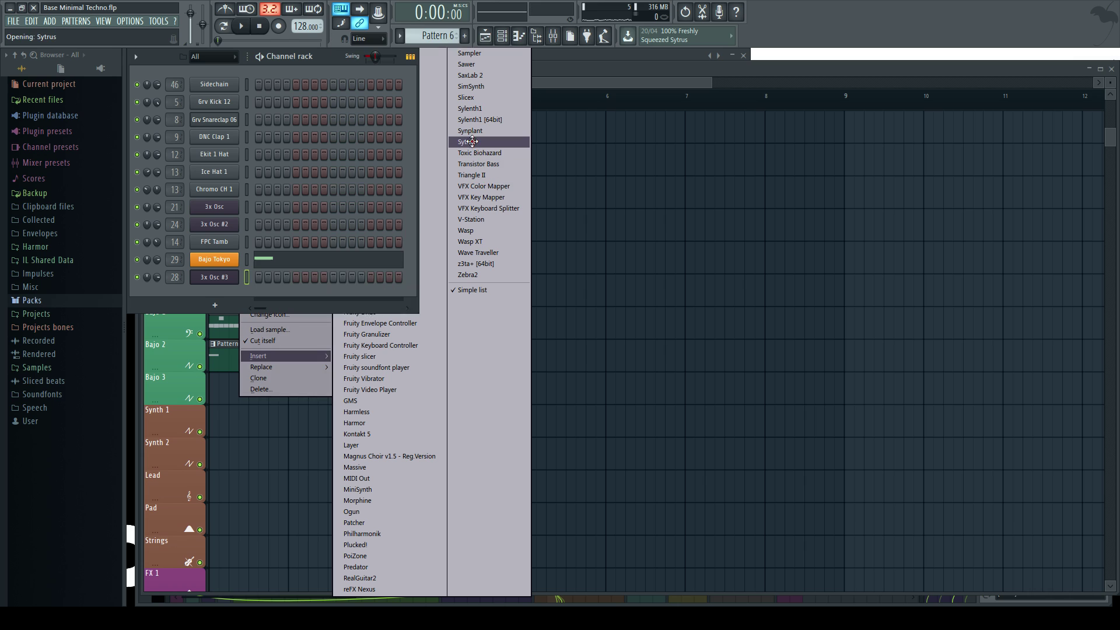
{"action": "left_click_drag", "start_coordinate": [369, 144], "coordinate": [569, 170]}
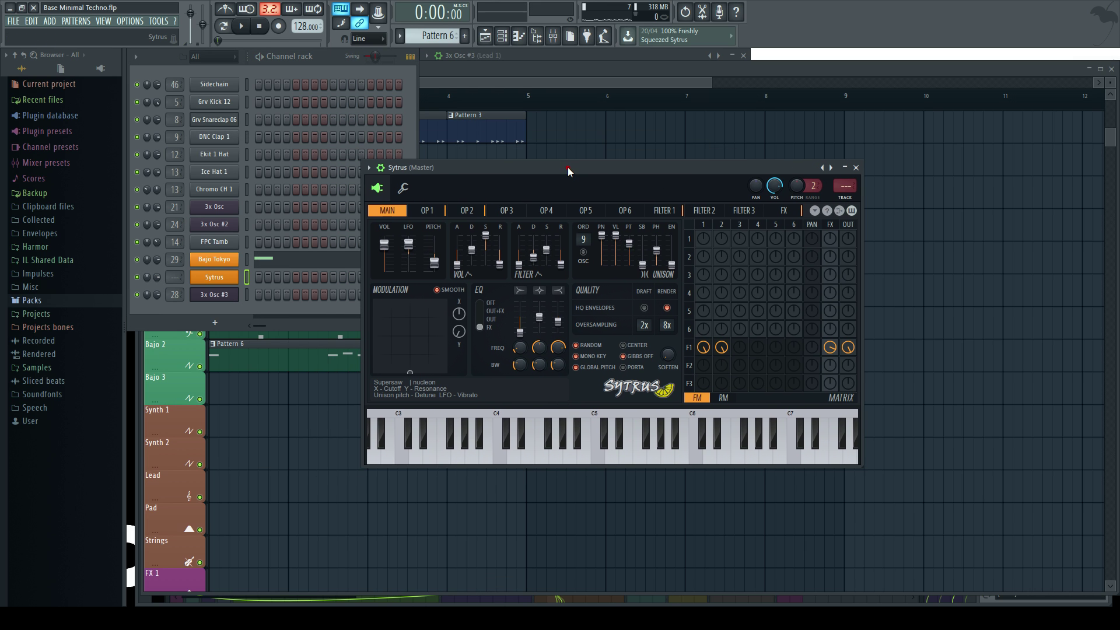
- Load the Pluck Pizzicato preset in the new Sytrus and audition it over the song
{"action": "left_click", "coordinate": [817, 168]}
{"action": "mouse_move", "coordinate": [282, 94]}
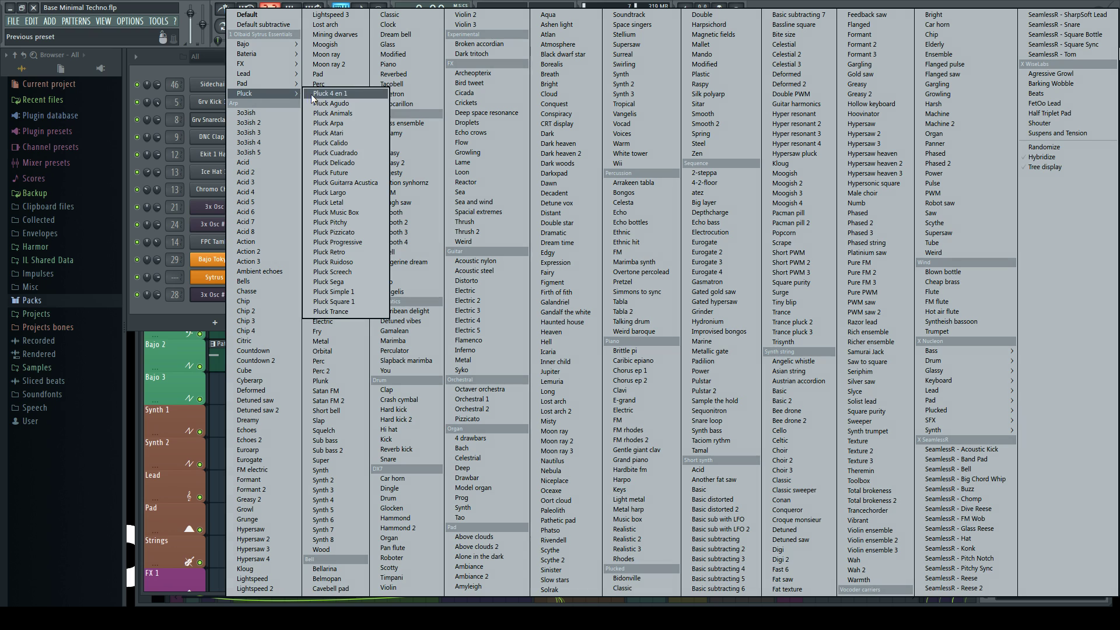
{"action": "left_click", "coordinate": [355, 234]}
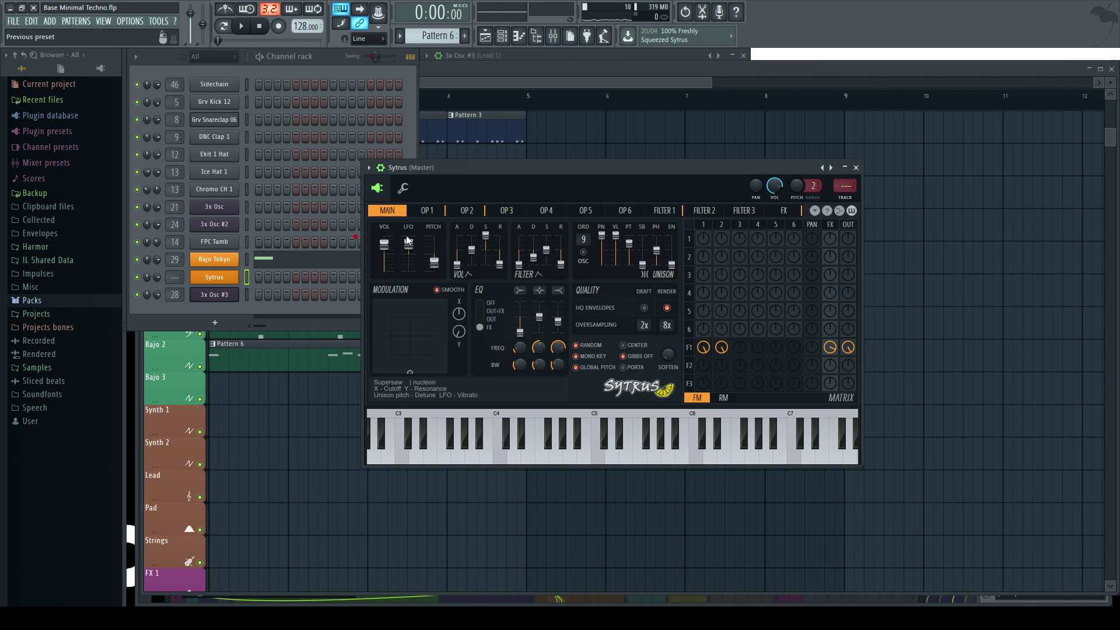
{"action": "left_click_drag", "start_coordinate": [503, 171], "coordinate": [523, 170]}
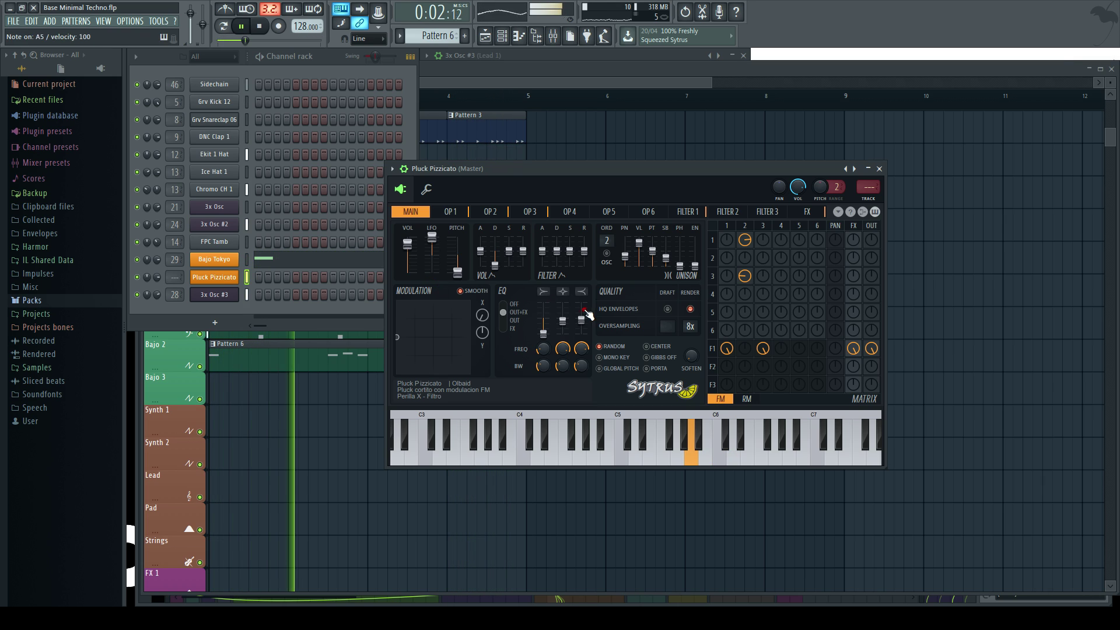
- Try a different pitch on the Pluck Pizzicato channel while the song plays, and reset the channel pitch
{"action": "left_click_drag", "start_coordinate": [456, 272], "coordinate": [460, 264]}
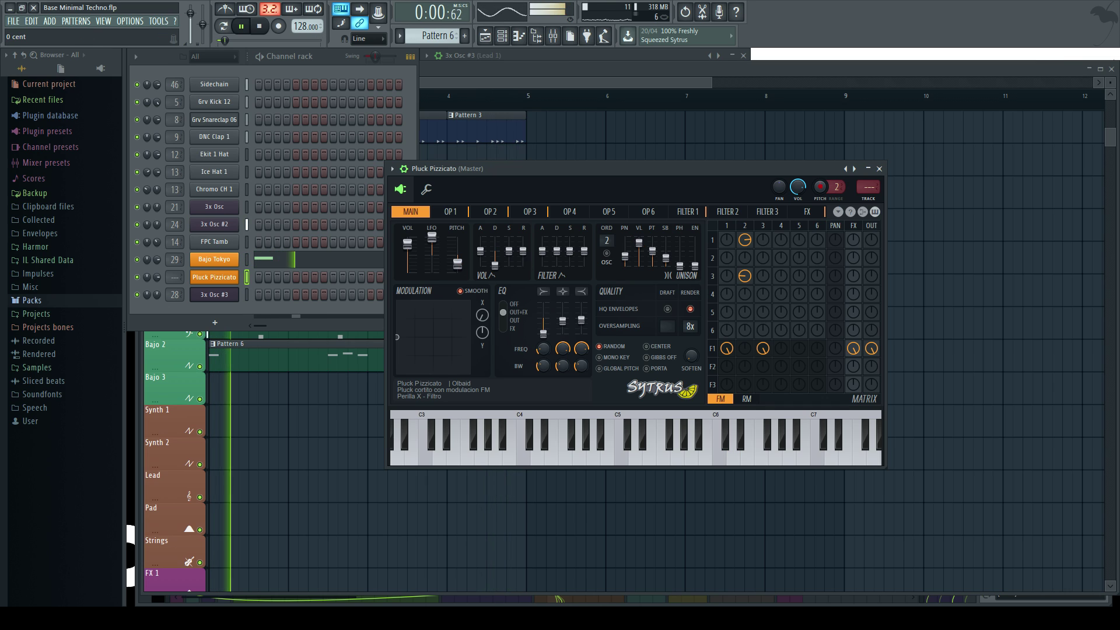
{"action": "key", "text": "w"}
{"action": "left_click_drag", "start_coordinate": [820, 184], "coordinate": [823, 123]}
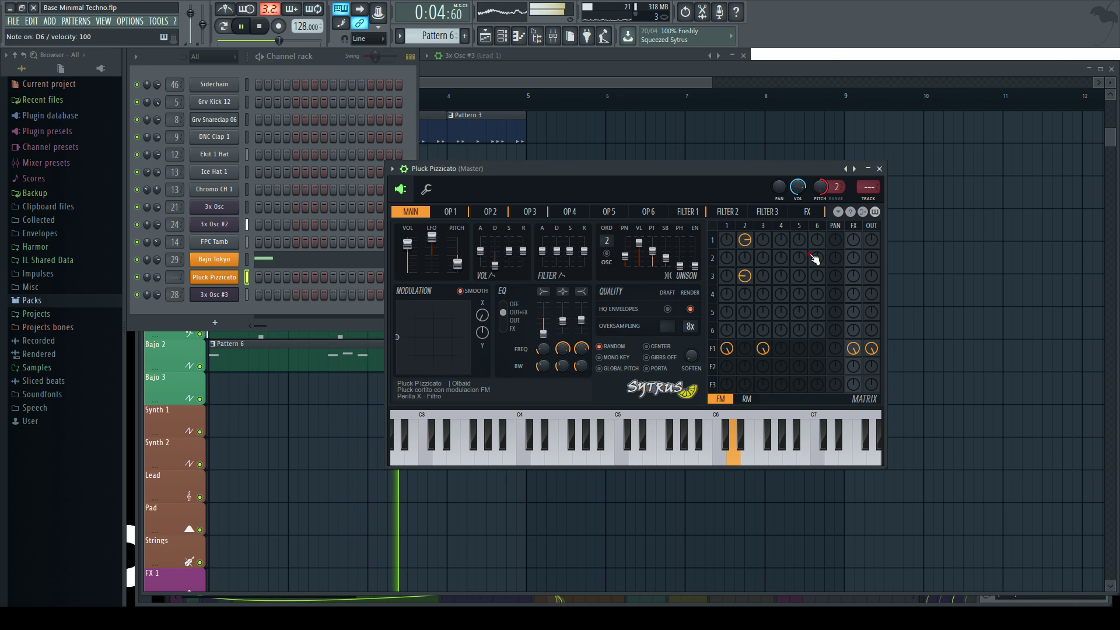
{"action": "left_click", "coordinate": [824, 192], "text": "alt"}
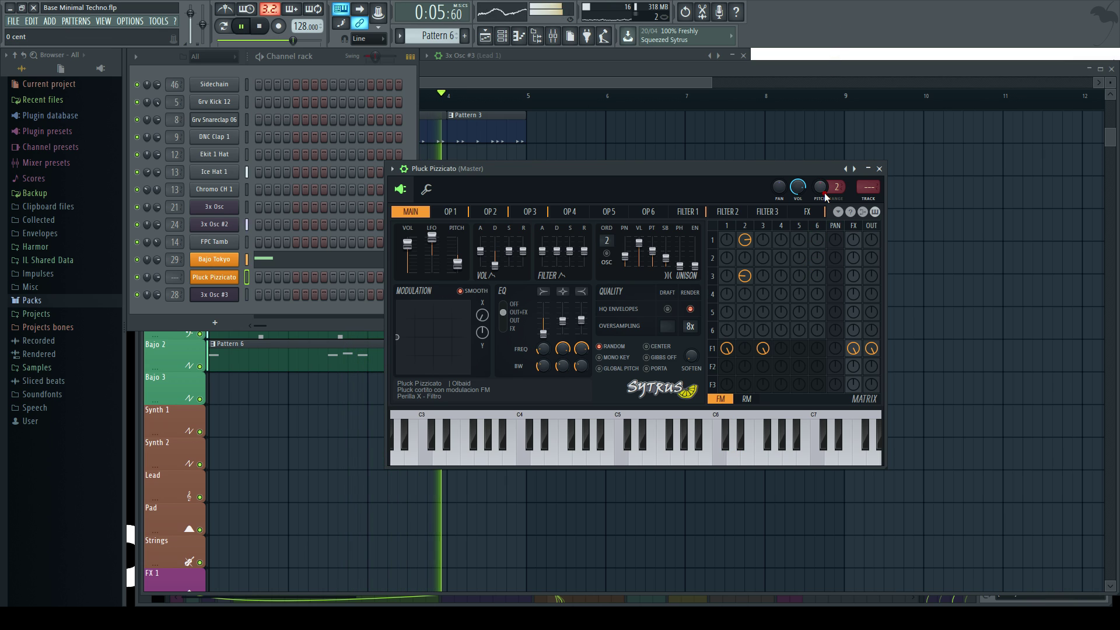
- Stop the song, route the Pluck Pizzicato channel to mixer track 30 (Lead 3), and send that track to Reverb S
{"action": "key", "text": "space"}
{"action": "left_click", "coordinate": [173, 279]}
{"action": "left_click_drag", "start_coordinate": [173, 280], "coordinate": [172, 210]}
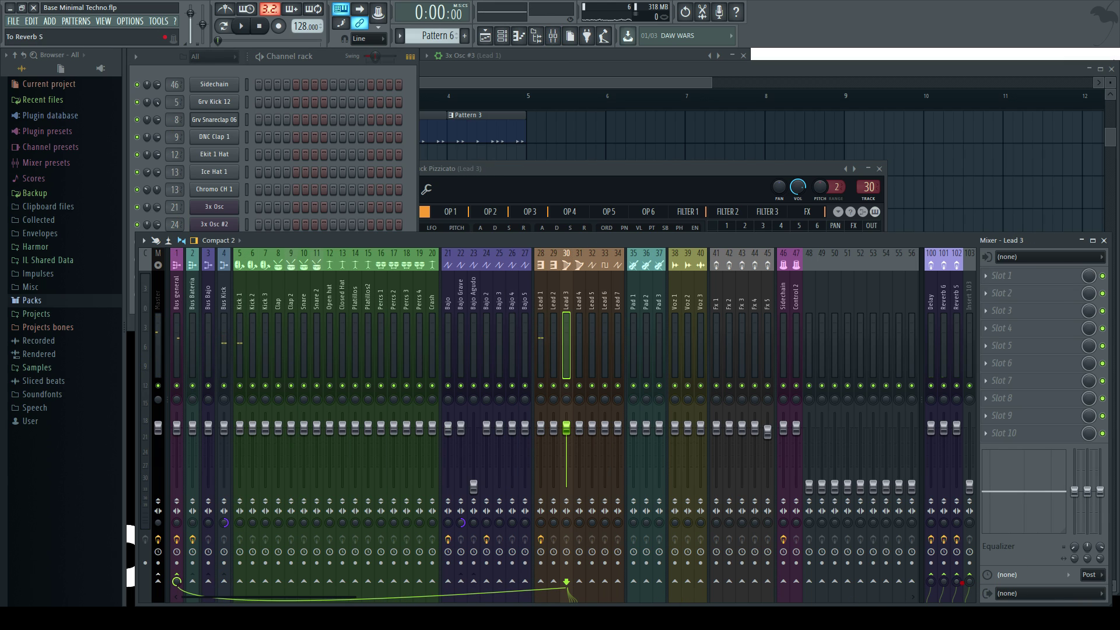
{"action": "key", "text": "space"}
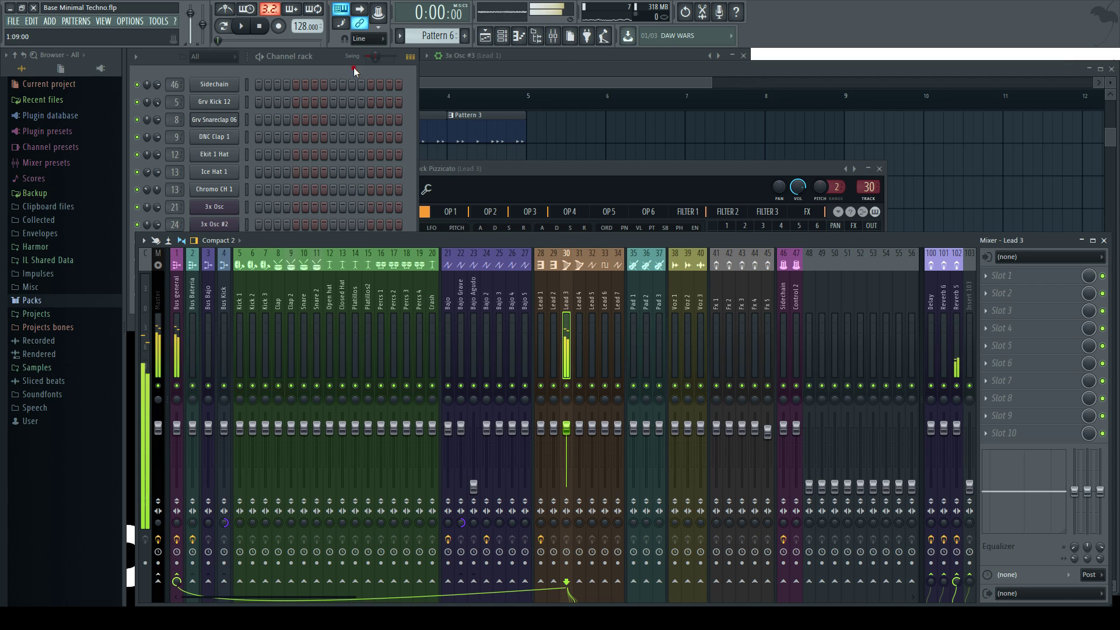
- Play test notes on Pluck Pizzicato to hear it with the reverb
{"action": "left_click", "coordinate": [354, 67]}
{"action": "left_click", "coordinate": [659, 171]}
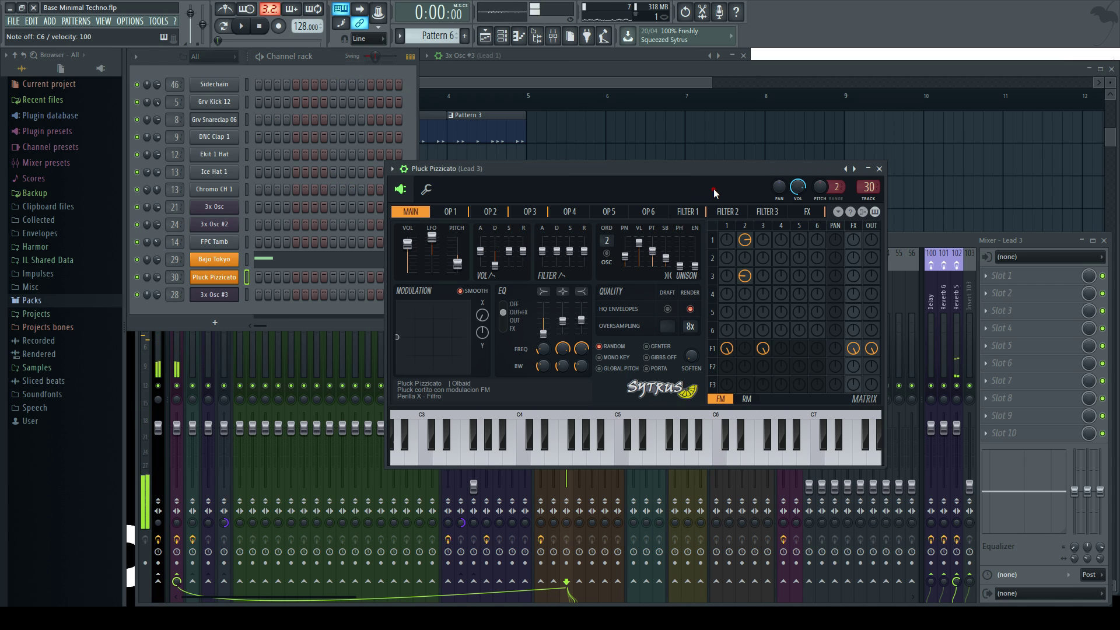
{"action": "key", "text": "w"}
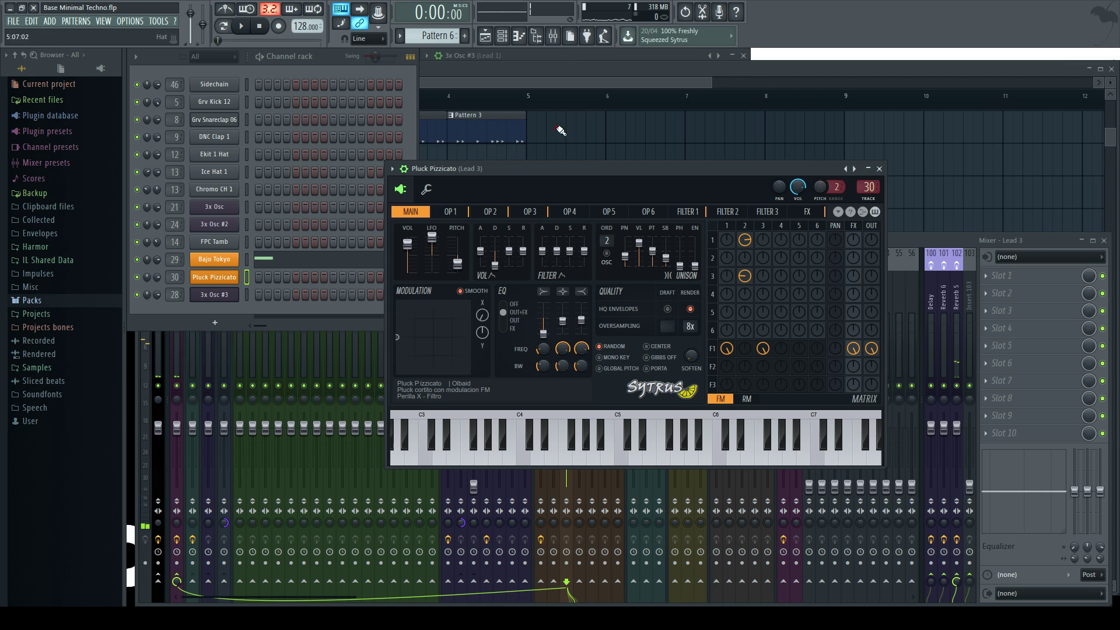
- Switch to the empty Pattern 7 and open Pluck Pizzicato's piano roll
{"action": "left_click", "coordinate": [337, 57]}
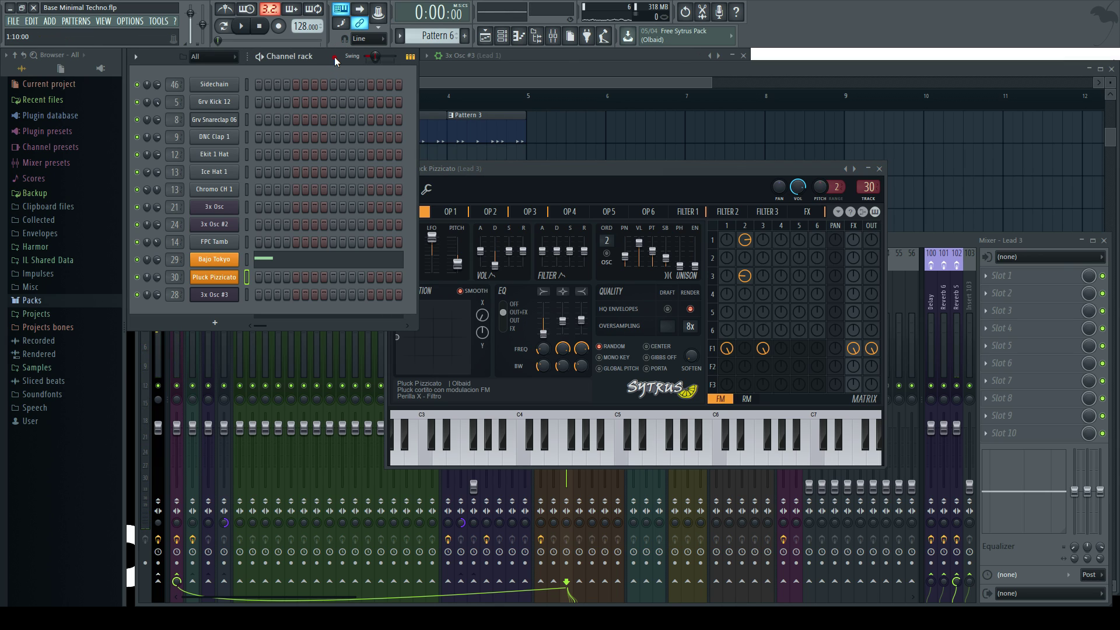
{"action": "key", "text": "w"}
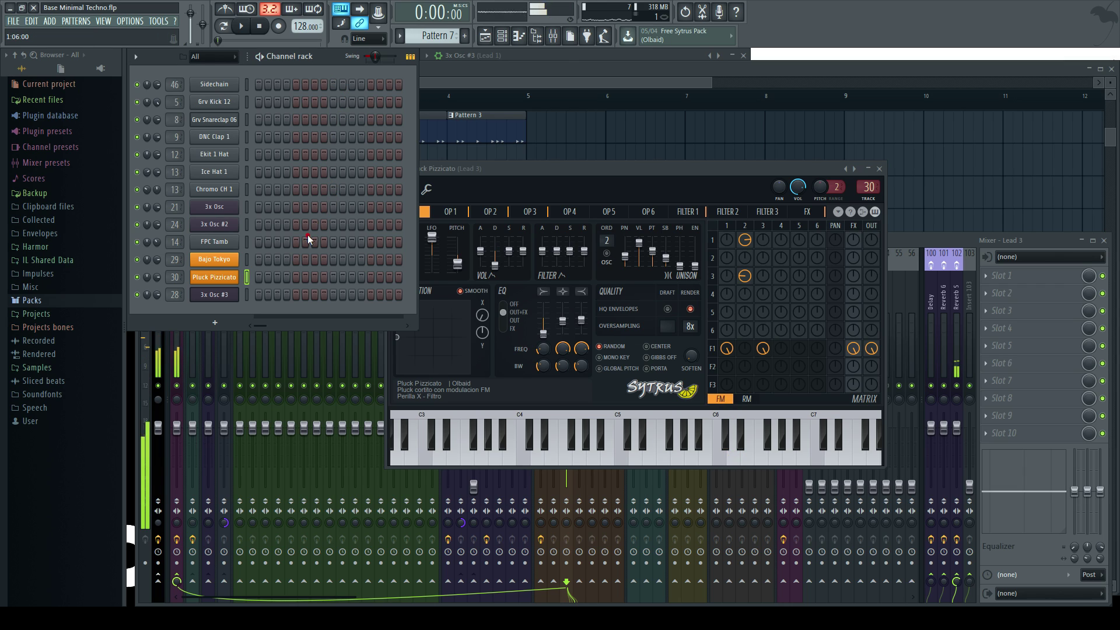
{"action": "right_click", "coordinate": [281, 276]}
{"action": "left_click", "coordinate": [259, 278]}
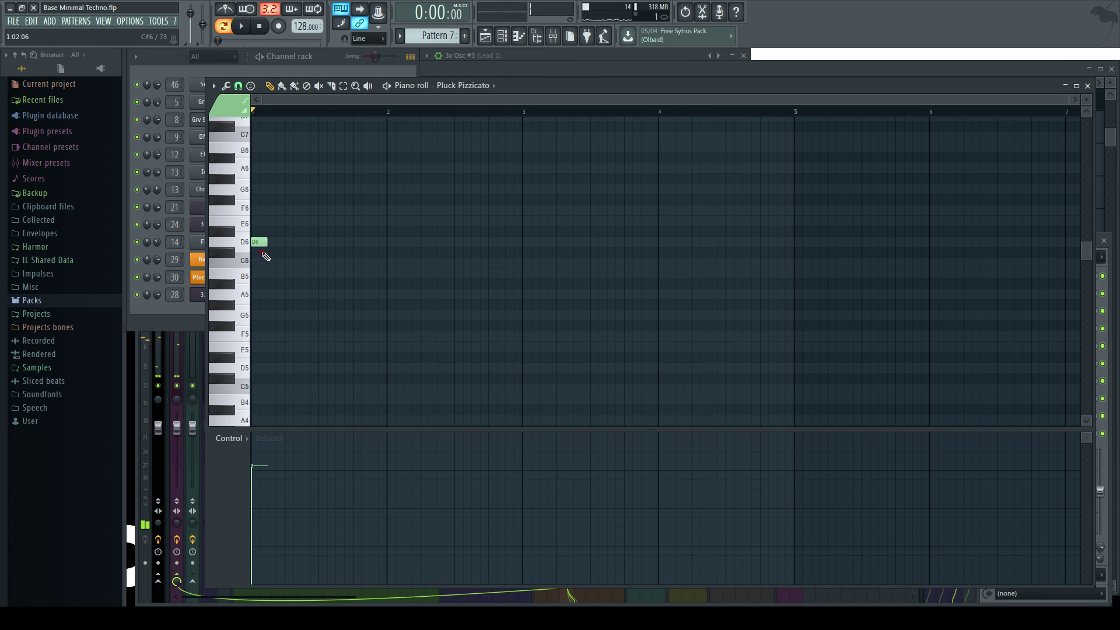
- Fill bars 1 and 2 with two-step D6 notes spaced every three steps, playing the pattern meanwhile
{"action": "scroll", "coordinate": [314, 100], "scroll_direction": "up", "scroll_amount": 3}
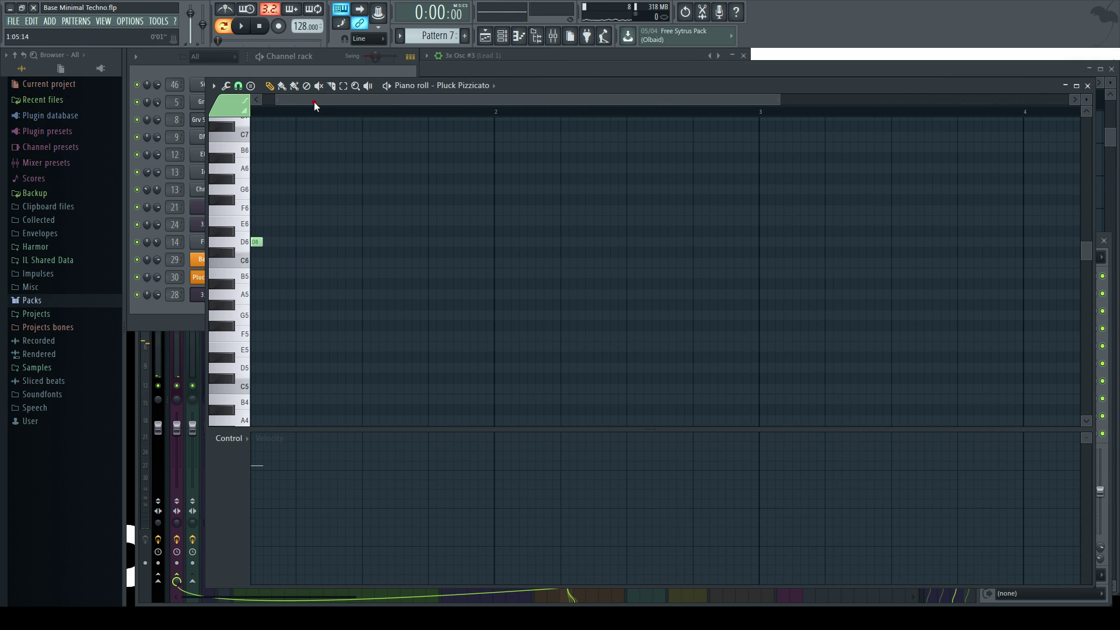
{"action": "left_click", "coordinate": [353, 242]}
{"action": "left_click", "coordinate": [403, 242]}
{"action": "left_click", "coordinate": [453, 242]}
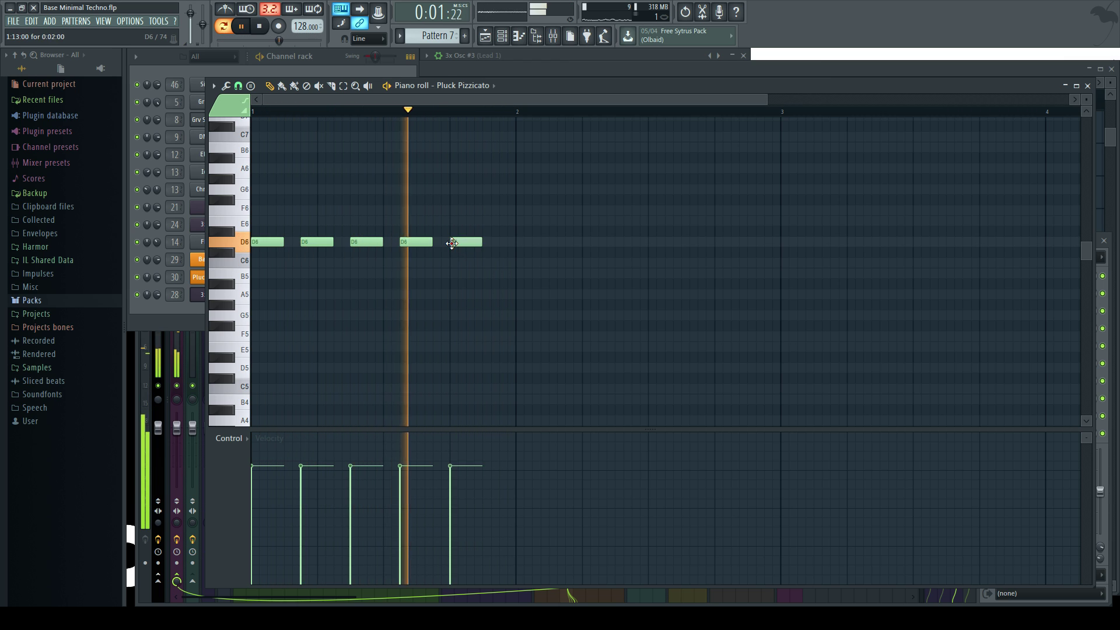
{"action": "left_click", "coordinate": [503, 242]}
{"action": "left_click", "coordinate": [552, 242]}
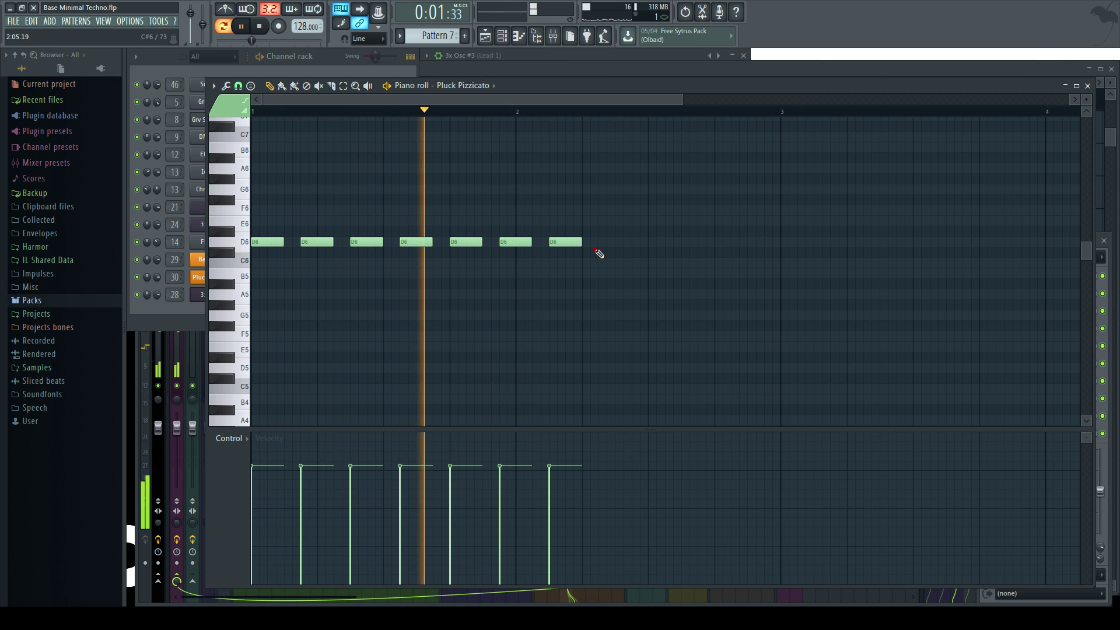
{"action": "left_click", "coordinate": [601, 243]}
{"action": "left_click", "coordinate": [650, 242]}
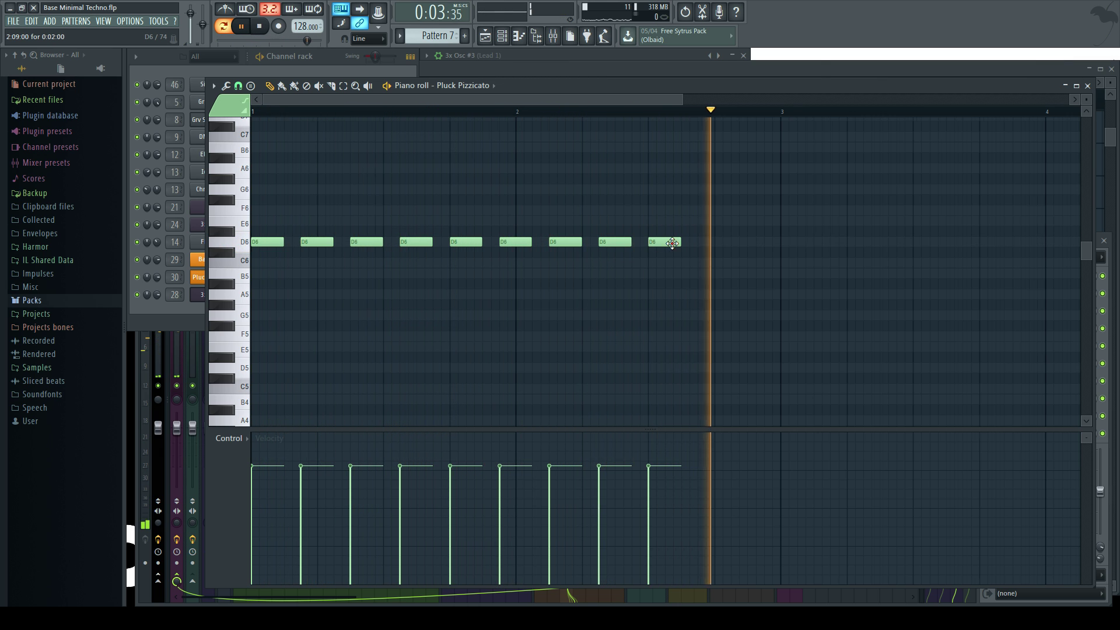
{"action": "scroll", "coordinate": [688, 243], "scroll_direction": "up", "scroll_amount": 2}
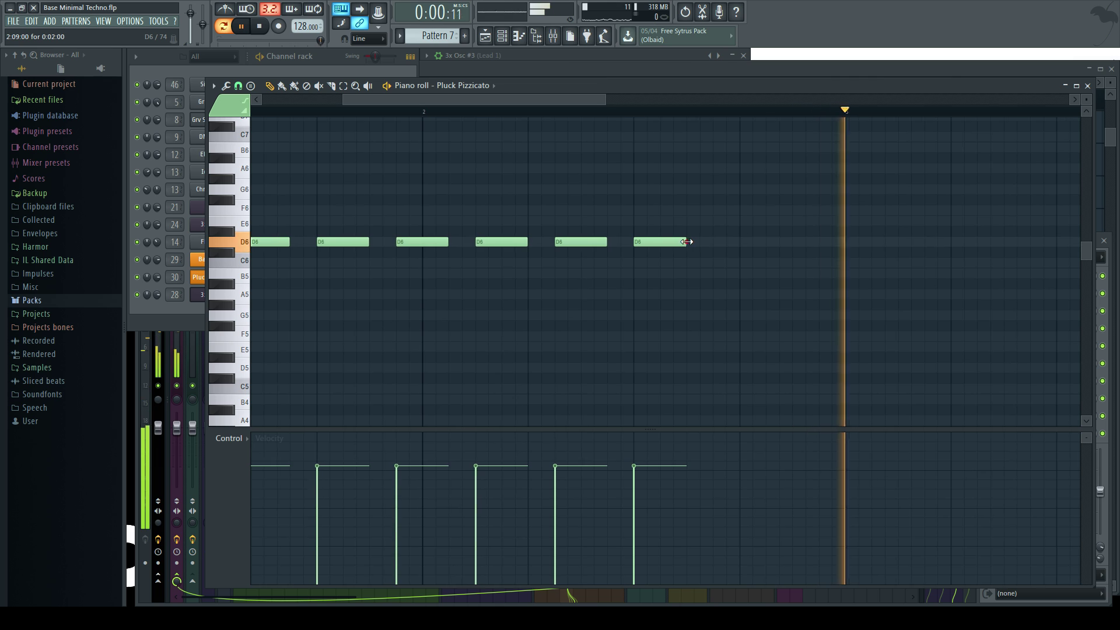
{"action": "left_click", "coordinate": [798, 244]}
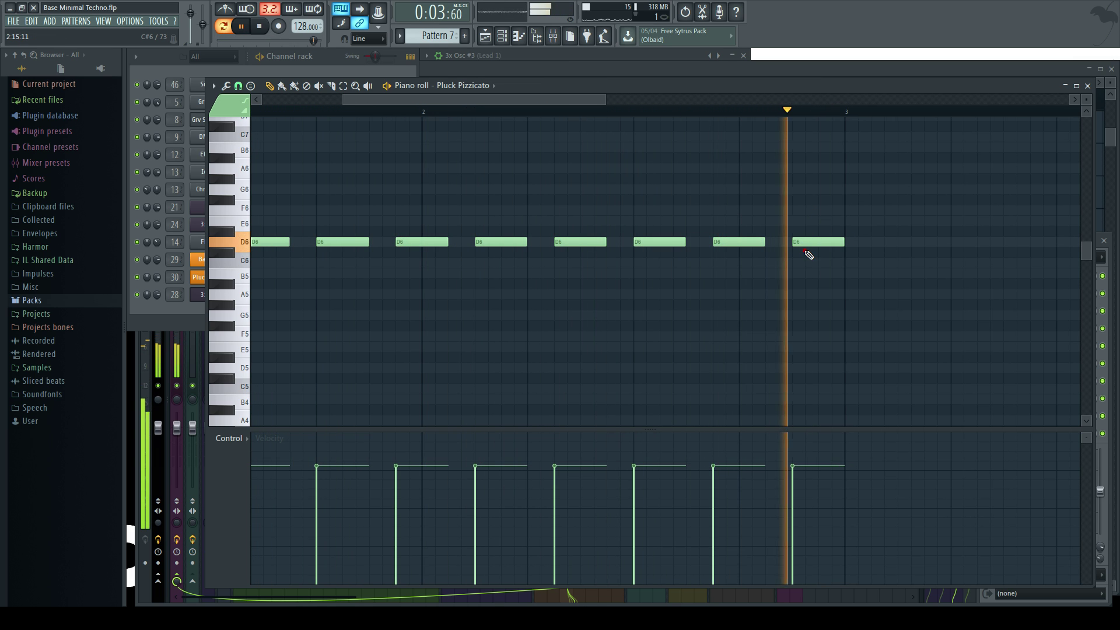
{"action": "scroll", "coordinate": [806, 253], "scroll_direction": "down", "scroll_amount": 2}
{"action": "key", "text": "space"}
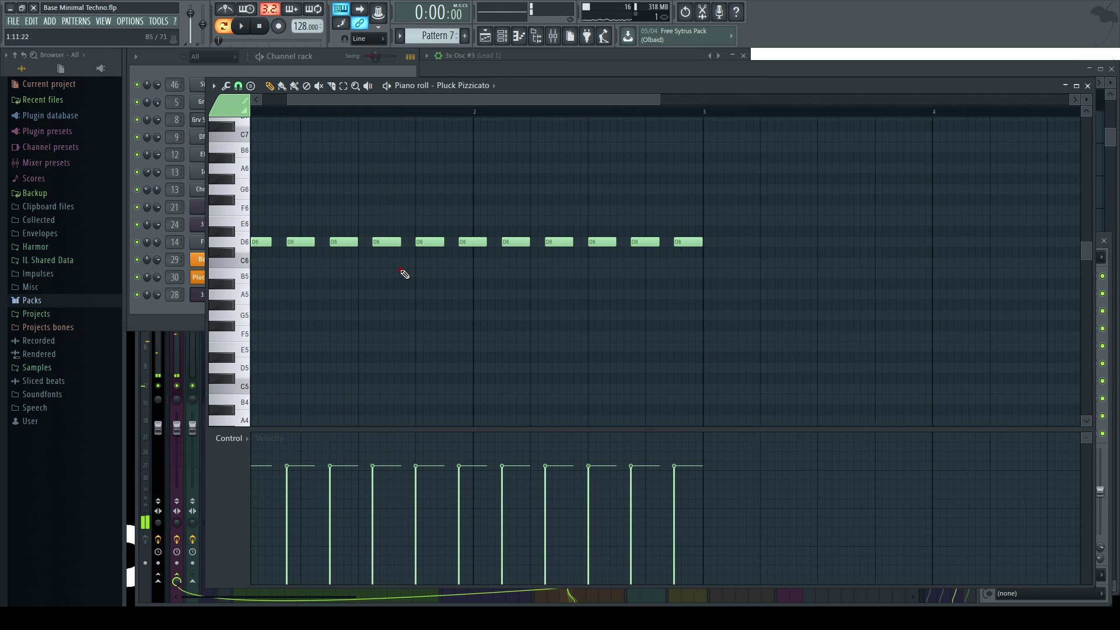
- Shorten the fifth D6 note to one step, fill the gap after it with four half-step D6 notes of rising velocity, and play it
{"action": "scroll", "coordinate": [479, 246], "scroll_direction": "up", "scroll_amount": 2}
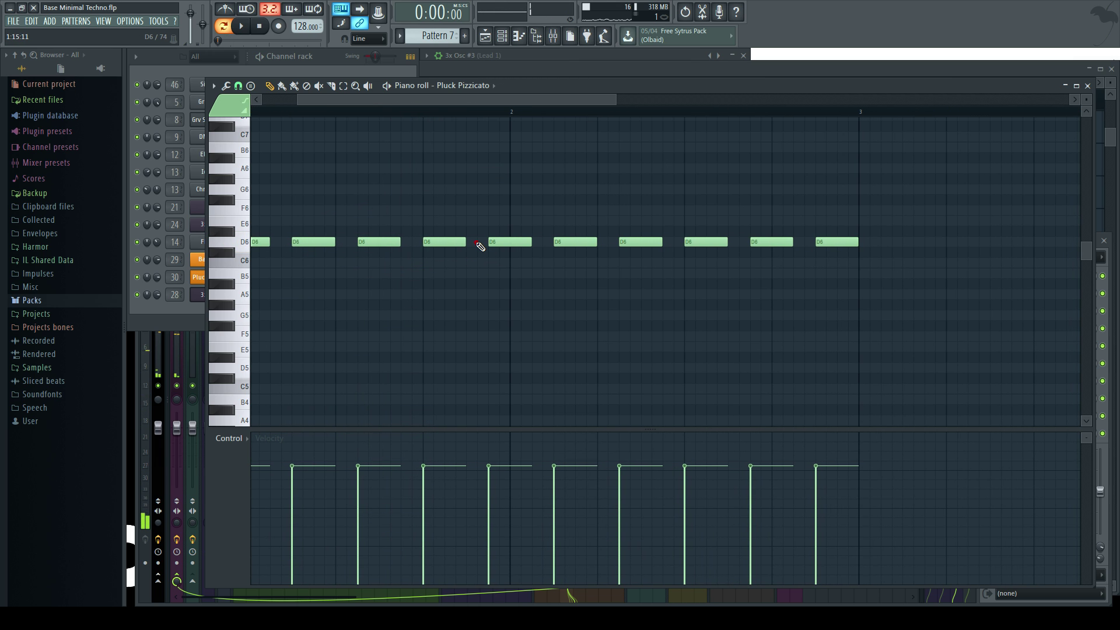
{"action": "left_click", "coordinate": [428, 243]}
{"action": "scroll", "coordinate": [448, 242], "scroll_direction": "up", "scroll_amount": 2}
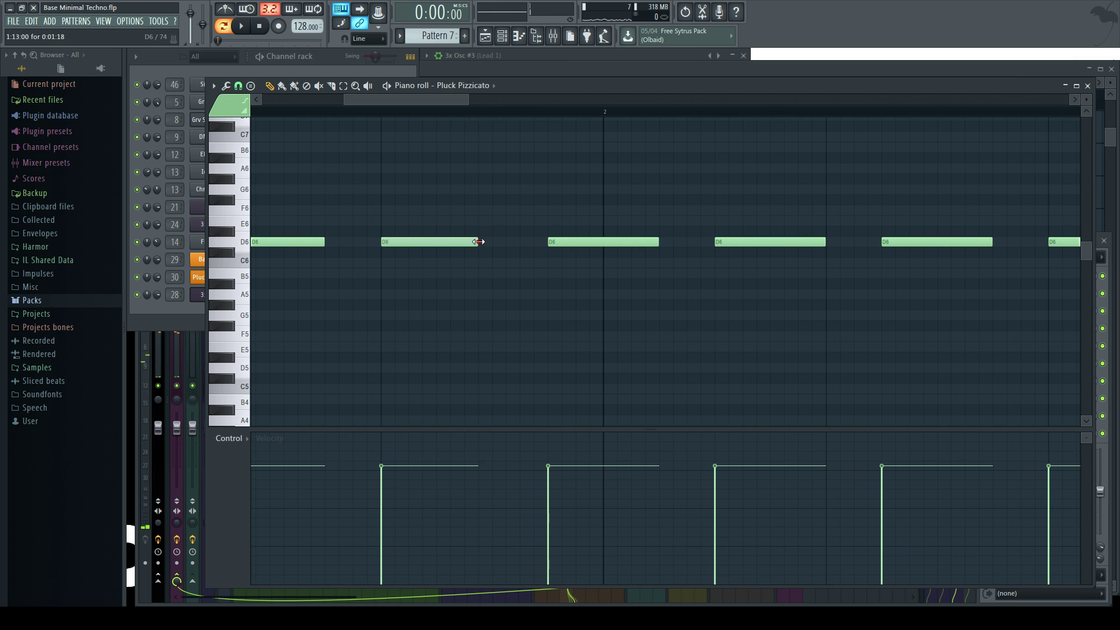
{"action": "scroll", "coordinate": [423, 246], "scroll_direction": "down", "scroll_amount": 2}
{"action": "scroll", "coordinate": [442, 242], "scroll_direction": "up", "scroll_amount": 1}
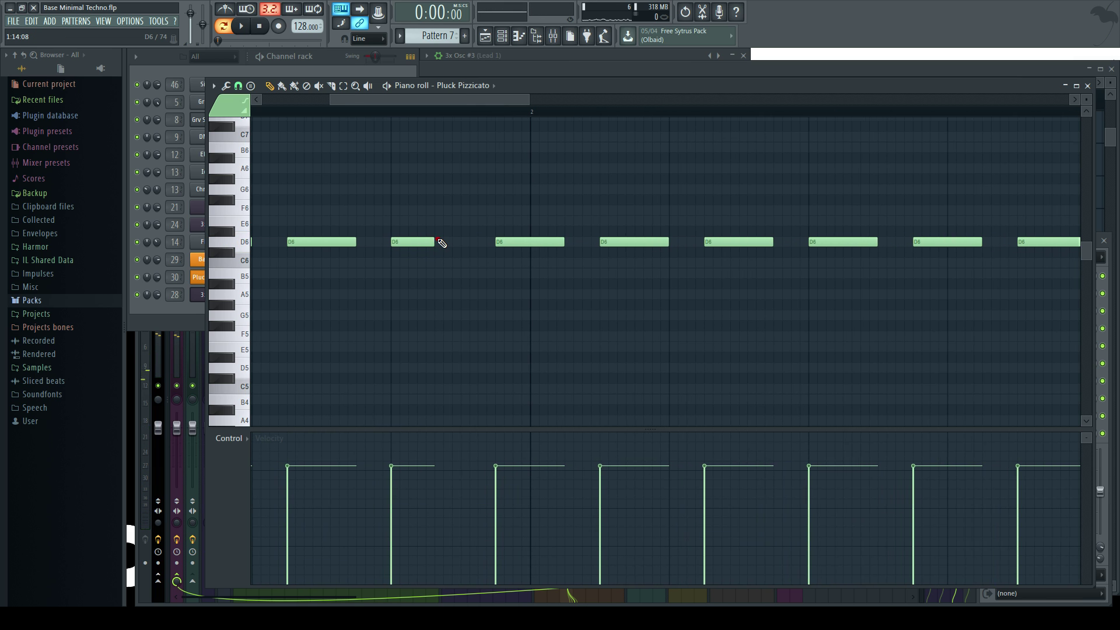
{"action": "scroll", "coordinate": [420, 255], "scroll_direction": "down", "scroll_amount": 2}
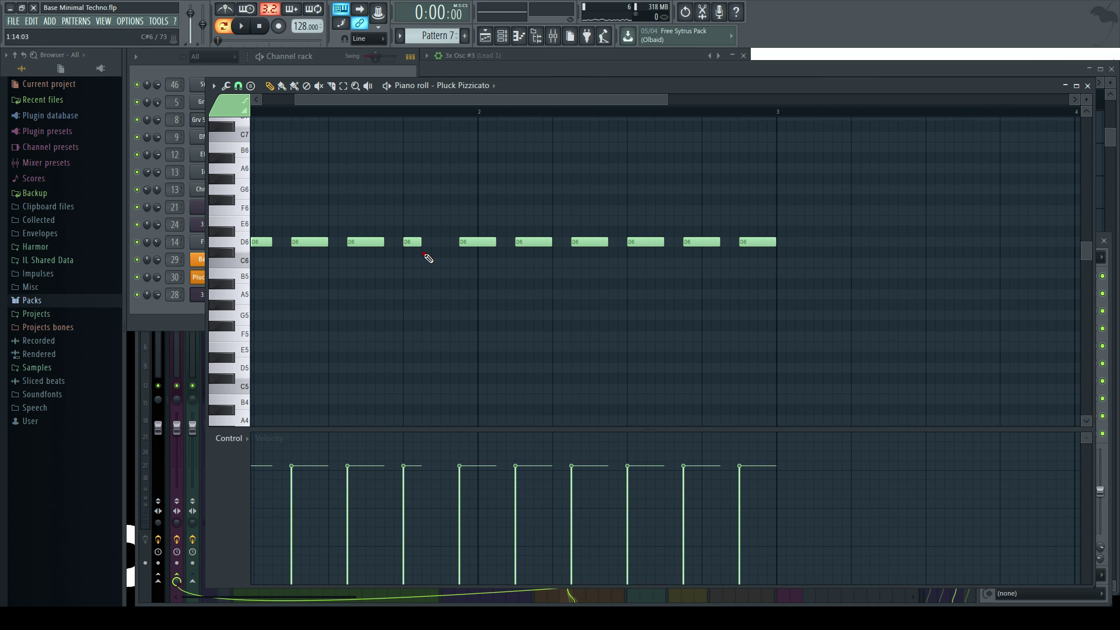
{"action": "scroll", "coordinate": [430, 249], "scroll_direction": "up", "scroll_amount": 2}
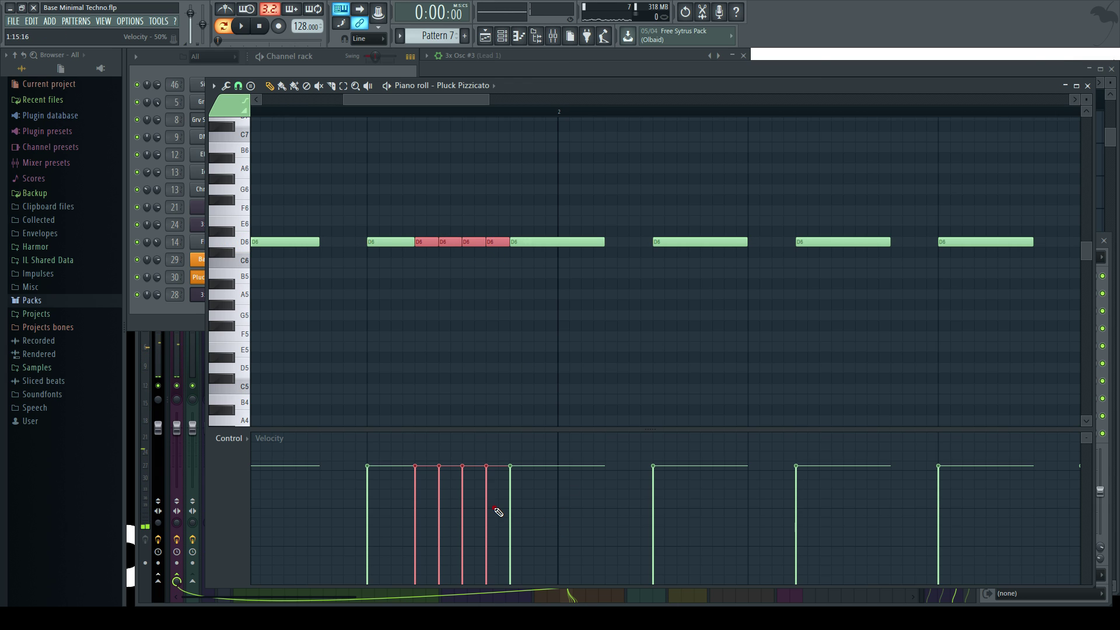
{"action": "scroll", "coordinate": [431, 344], "scroll_direction": "down", "scroll_amount": 3}
{"action": "key", "text": "space"}
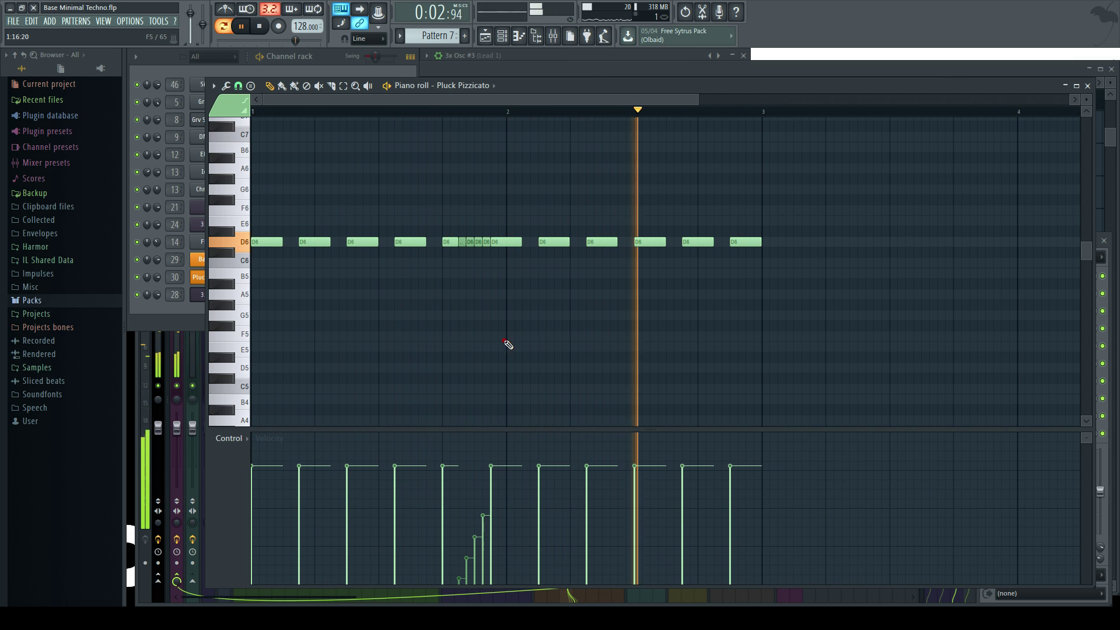
- Add two half-step D6 notes with rising velocities between the last two long notes of bar 2
{"action": "scroll", "coordinate": [778, 341], "scroll_direction": "up", "scroll_amount": 2}
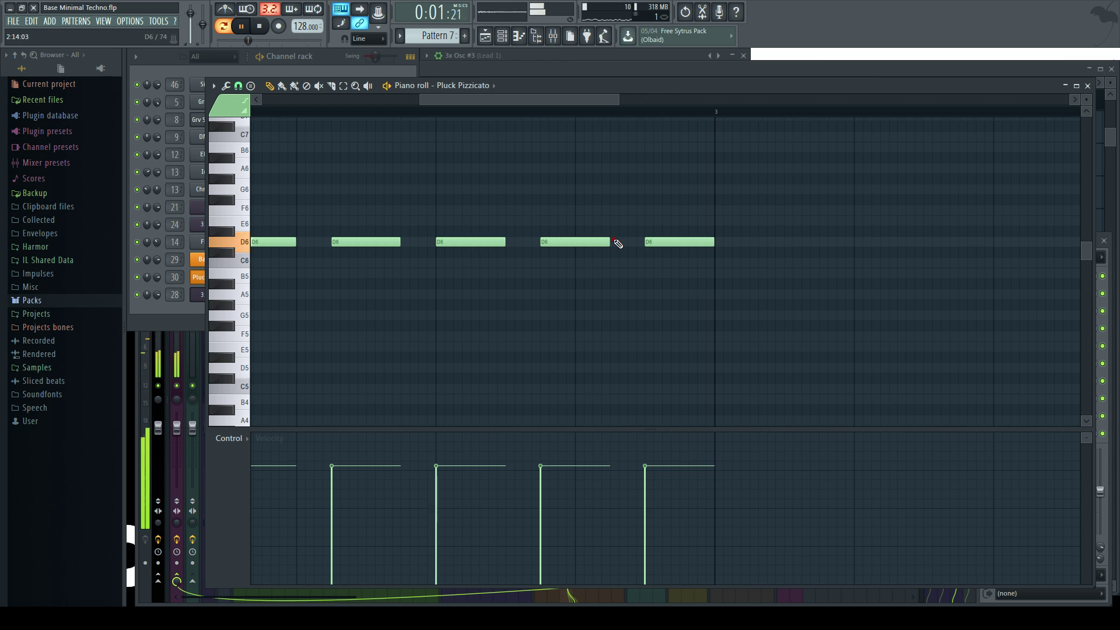
{"action": "left_click_drag", "start_coordinate": [618, 226], "coordinate": [639, 248]}
{"action": "left_click_drag", "start_coordinate": [630, 510], "coordinate": [609, 563]}
{"action": "left_click", "coordinate": [351, 274], "text": "ctrl"}
{"action": "scroll", "coordinate": [351, 274], "scroll_direction": "down", "scroll_amount": 2}
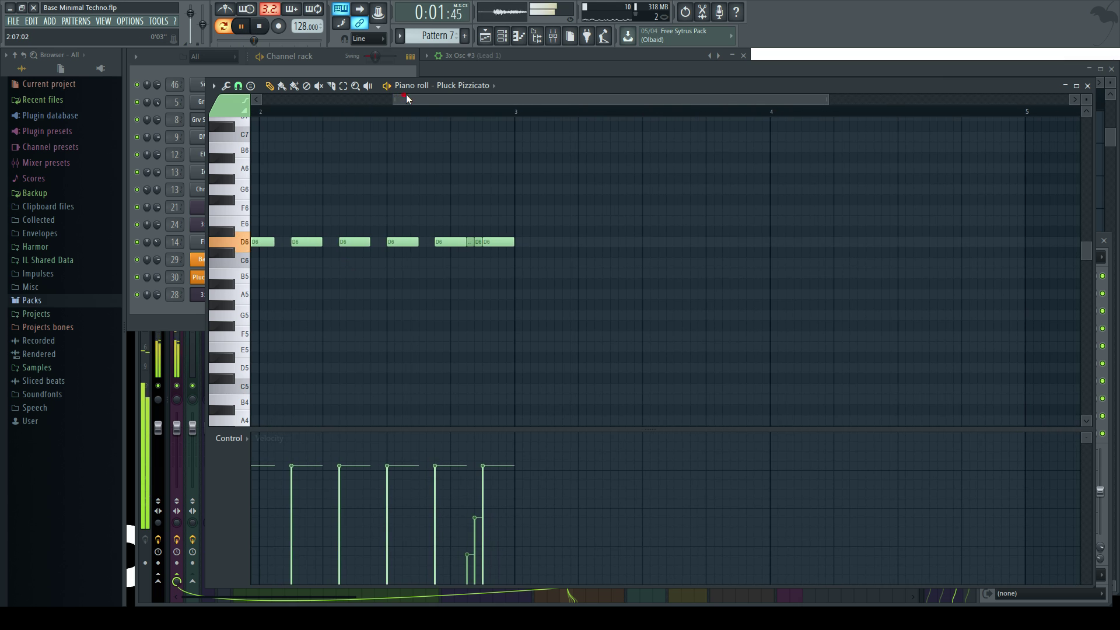
{"action": "left_click_drag", "start_coordinate": [406, 98], "coordinate": [167, 135]}
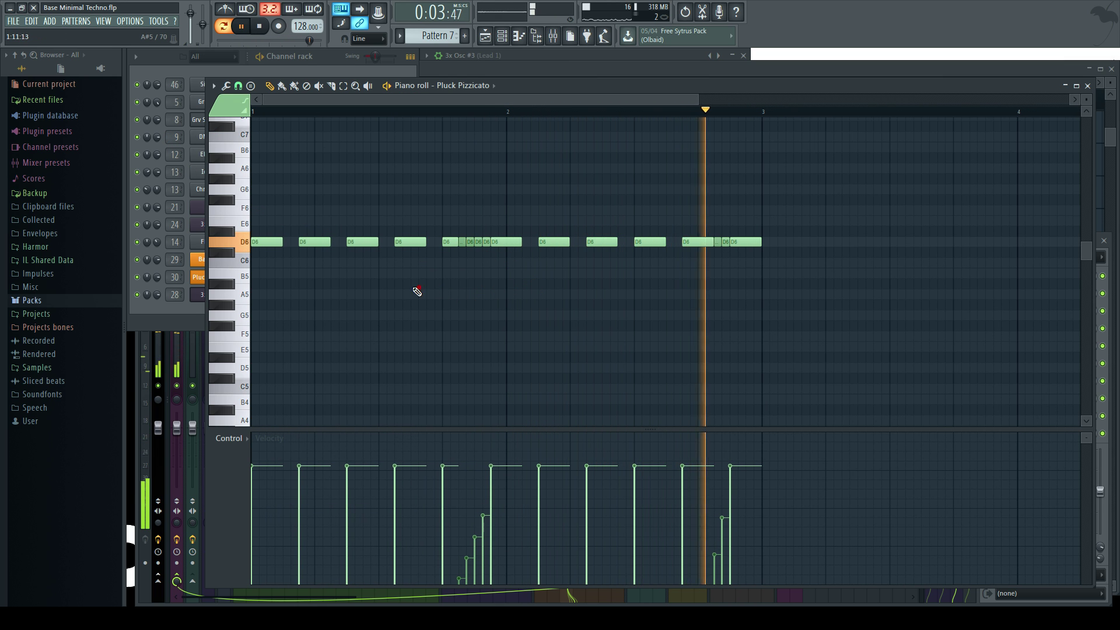
- Add two half-step C6 notes with rising velocities between the second and third D6 notes of bar 1, and play the pattern
{"action": "scroll", "coordinate": [362, 285], "scroll_direction": "up", "scroll_amount": 2}
{"action": "key", "text": "space"}
{"action": "scroll", "coordinate": [344, 269], "scroll_direction": "up", "scroll_amount": 2}
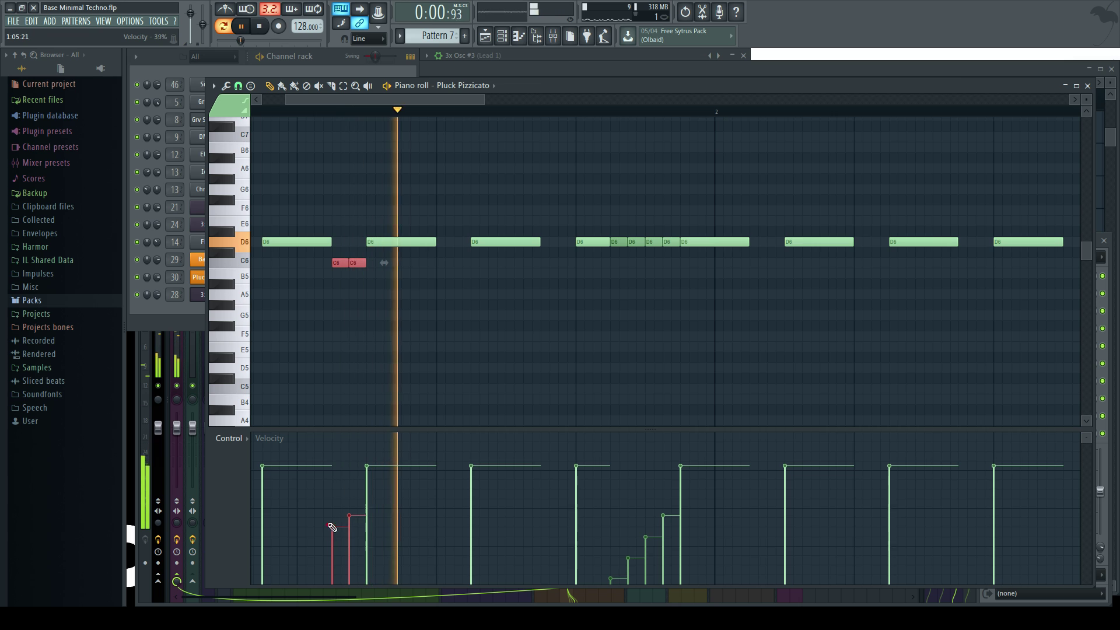
{"action": "mouse_move", "coordinate": [382, 101]}
{"action": "left_mouse_down"}
{"action": "mouse_move", "coordinate": [319, 101]}
{"action": "mouse_move", "coordinate": [412, 102]}
{"action": "mouse_move", "coordinate": [382, 102]}
{"action": "left_mouse_up"}
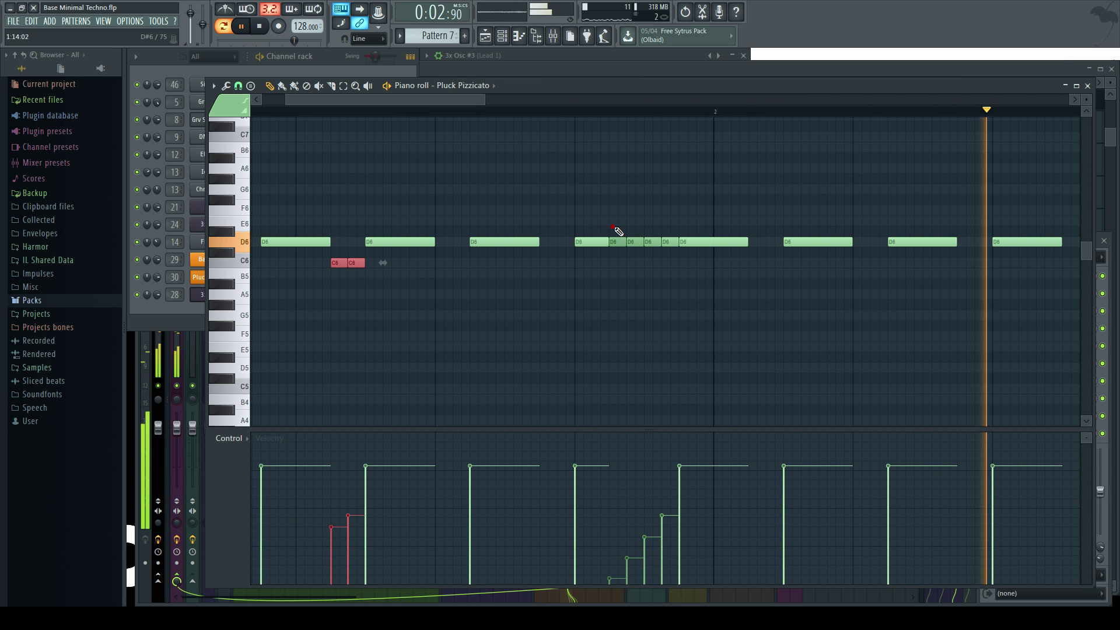
- Move the four short D6 notes near the end of bar 1 down to C6 and play the pattern
{"action": "key", "text": "space"}
{"action": "left_click_drag", "start_coordinate": [620, 242], "coordinate": [692, 258]}
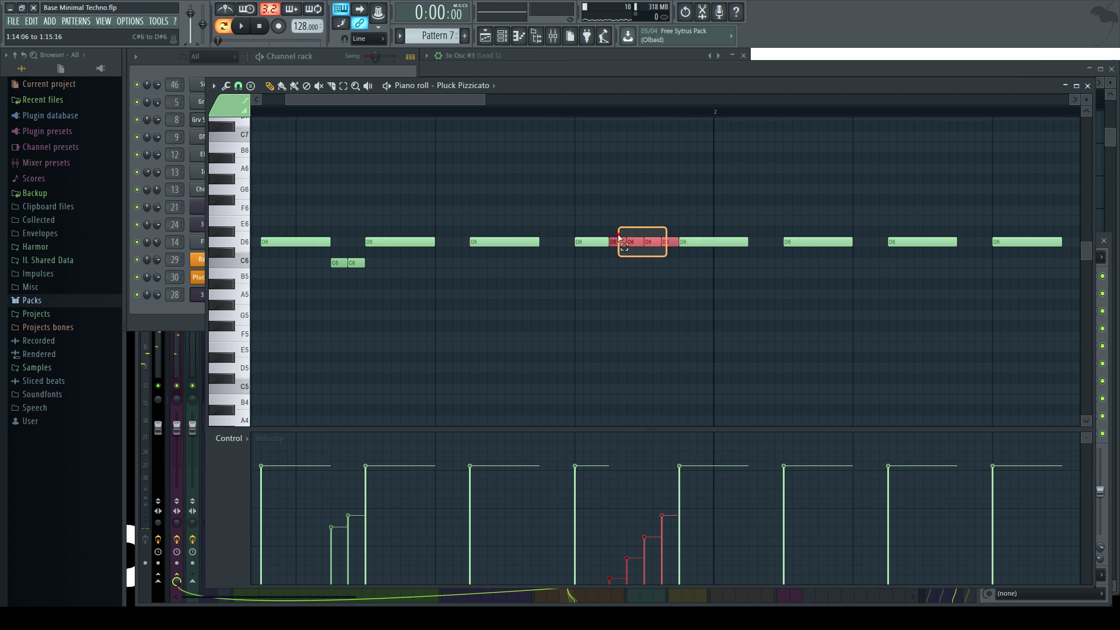
{"action": "left_click", "coordinate": [484, 343], "text": "ctrl"}
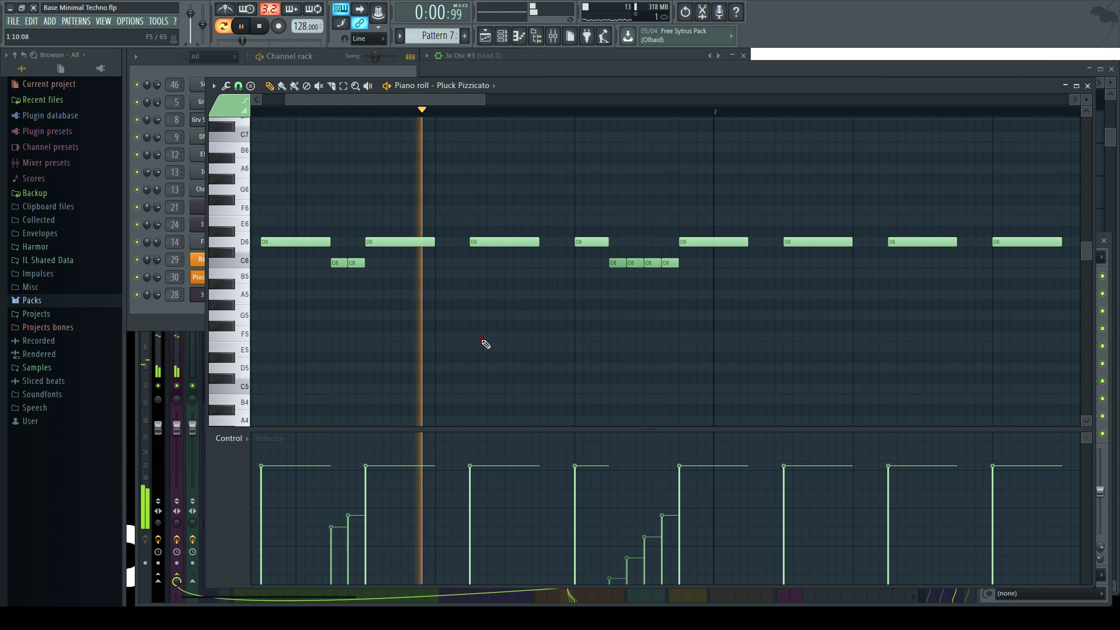
{"action": "scroll", "coordinate": [461, 331], "scroll_direction": "down", "scroll_amount": 5}
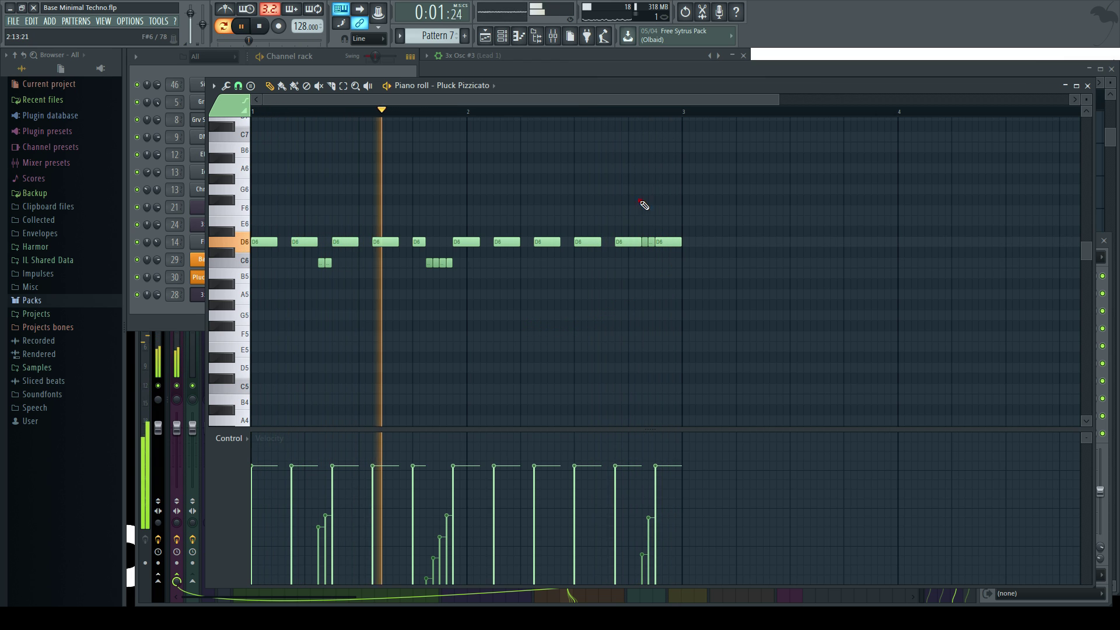
- Select the D6 notes from the end of bar 1 through bar 2 and draw a rising note fine pitch across them
{"action": "left_click_drag", "start_coordinate": [702, 307], "coordinate": [470, 228]}
{"action": "left_click", "coordinate": [215, 498]}
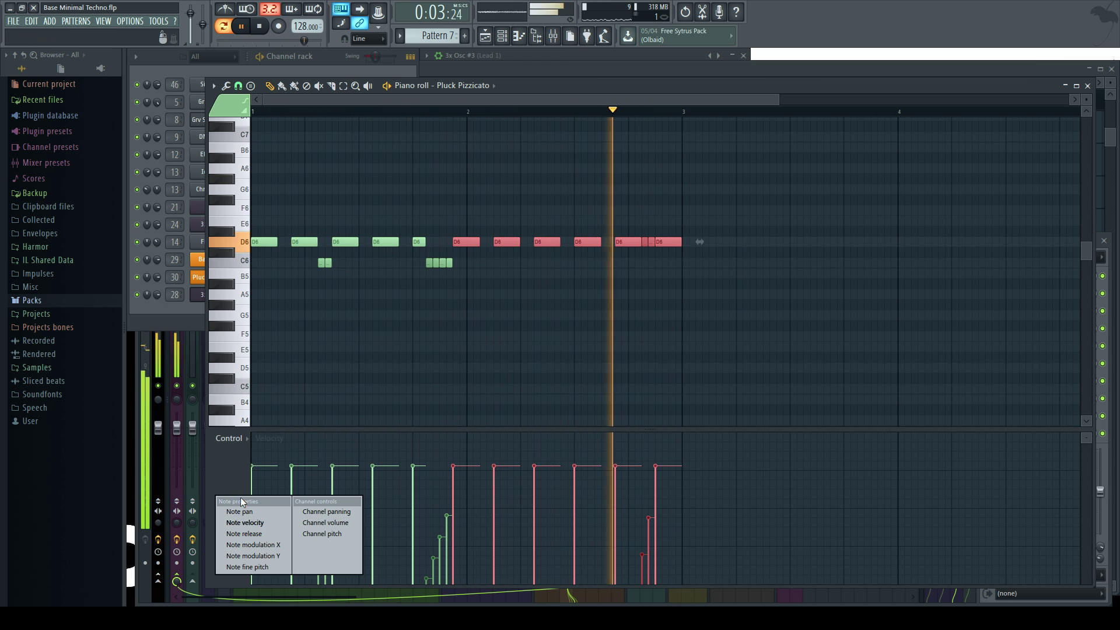
{"action": "left_click", "coordinate": [329, 531]}
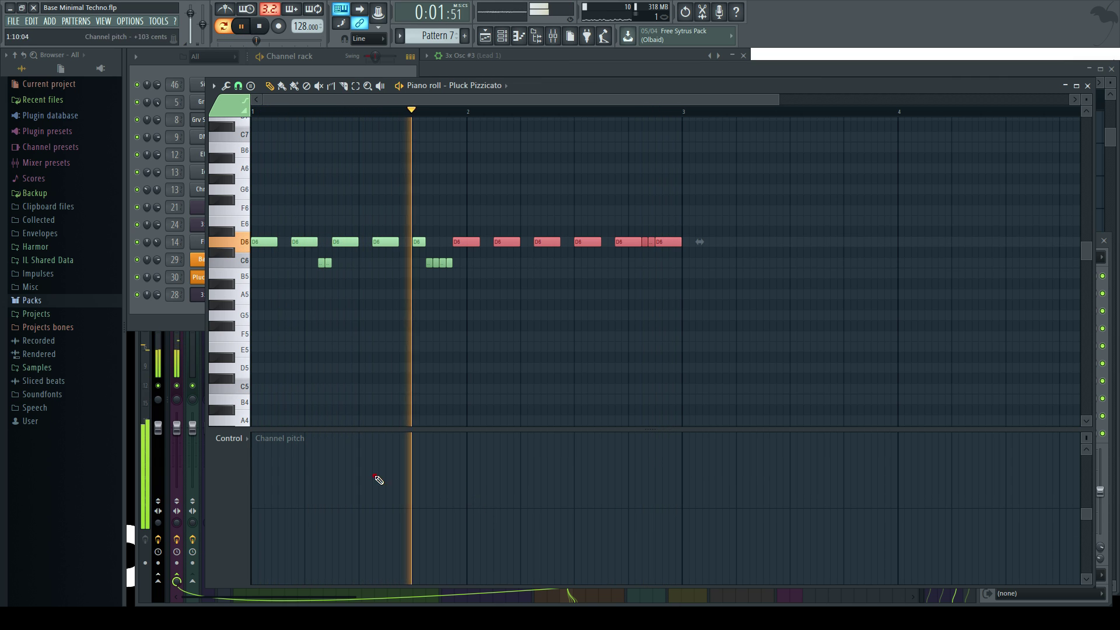
{"action": "left_click", "coordinate": [230, 464]}
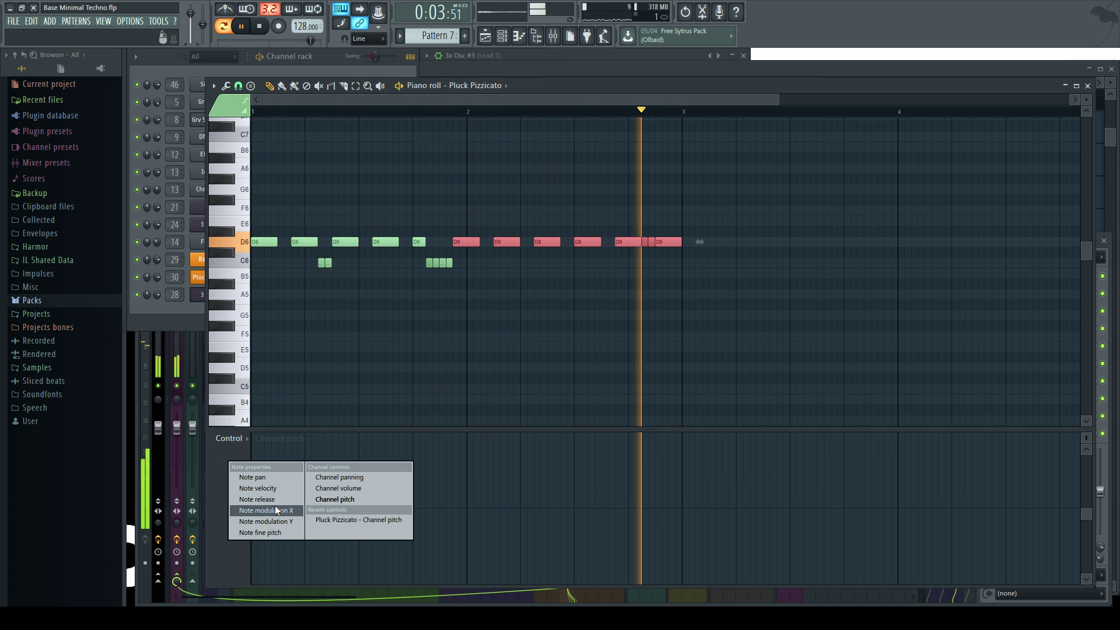
{"action": "left_click", "coordinate": [267, 532]}
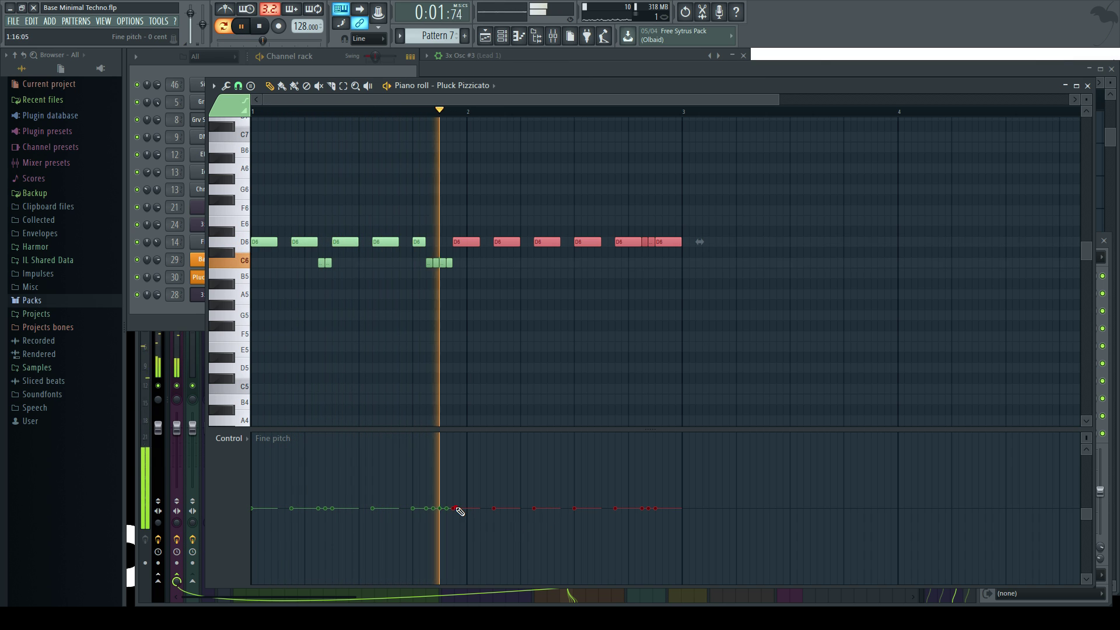
{"action": "mouse_move", "coordinate": [475, 509]}
{"action": "left_mouse_down"}
{"action": "mouse_move", "coordinate": [545, 507]}
{"action": "mouse_move", "coordinate": [692, 455]}
{"action": "left_mouse_up"}
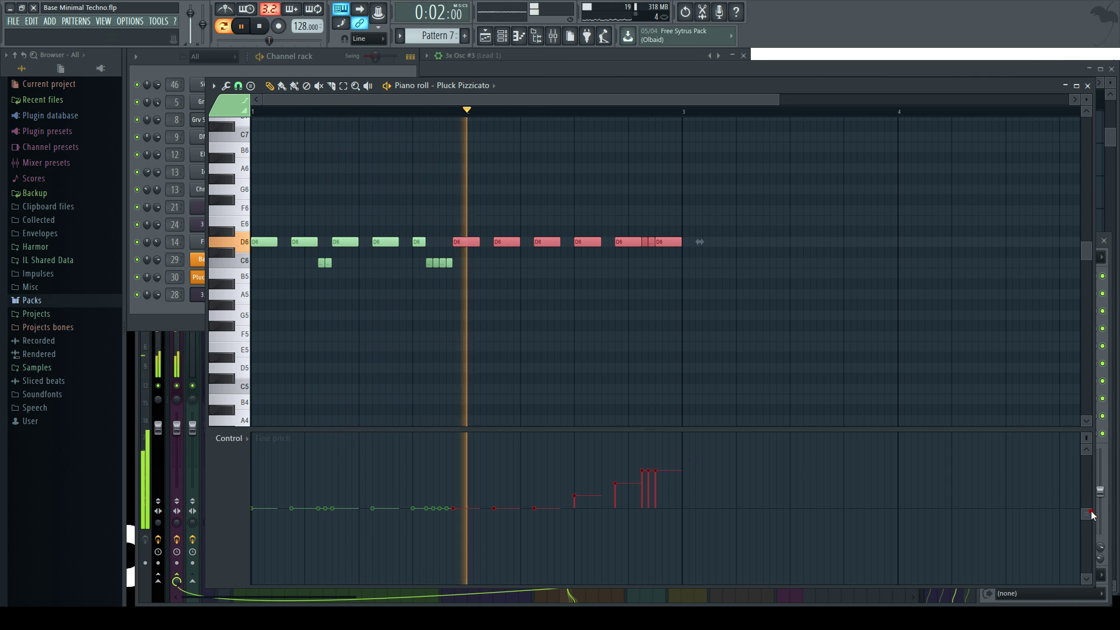
- Zoom the fine pitch lane out to a wider range and redraw the selected notes' rise with larger pitch offsets
{"action": "scroll", "coordinate": [721, 503], "scroll_direction": "down", "scroll_amount": 1}
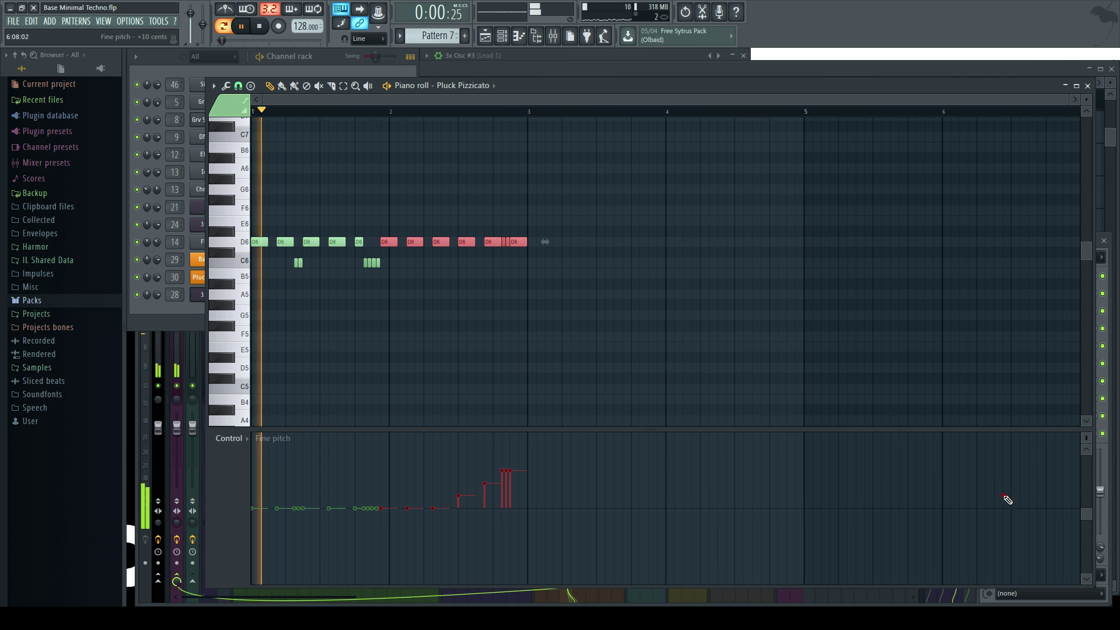
{"action": "left_click_drag", "start_coordinate": [1088, 511], "coordinate": [1086, 452]}
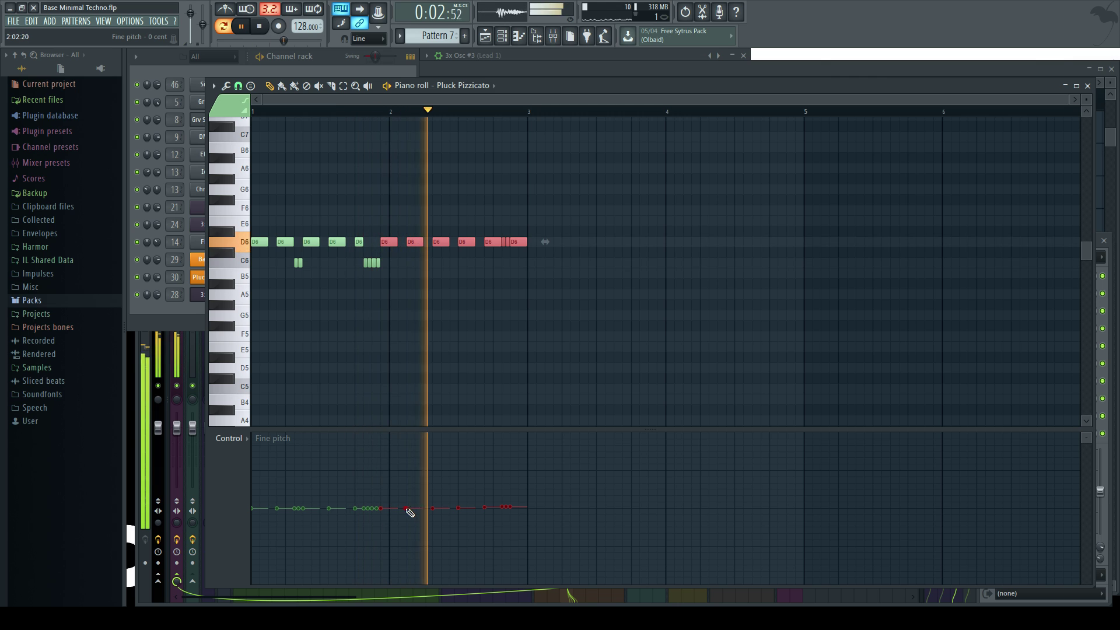
{"action": "left_click_drag", "start_coordinate": [407, 508], "coordinate": [546, 475]}
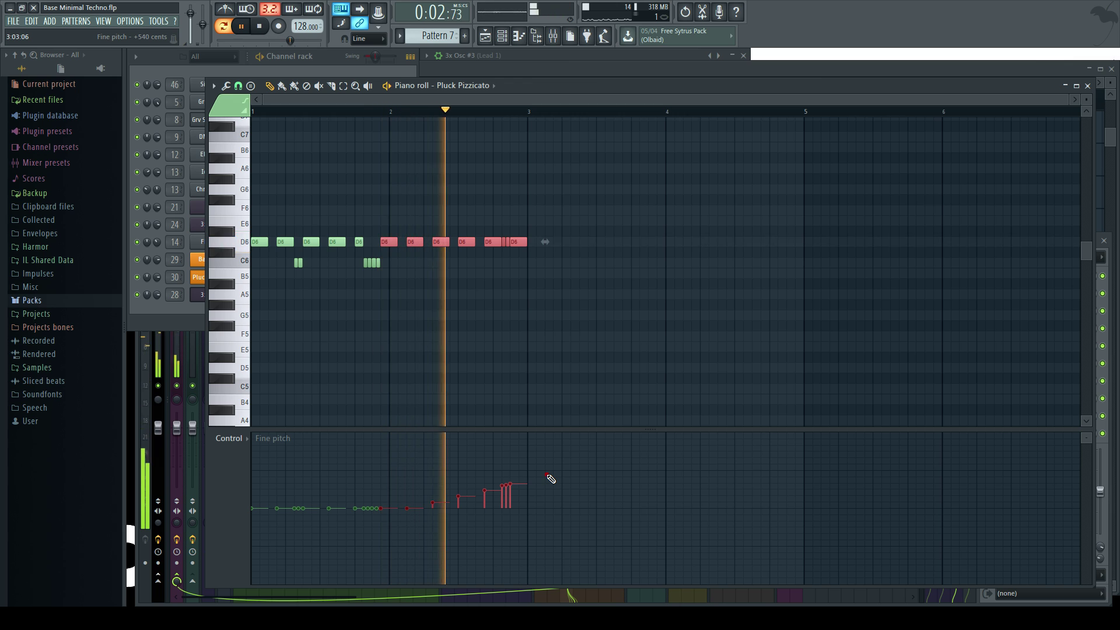
{"action": "left_click", "coordinate": [1088, 86]}
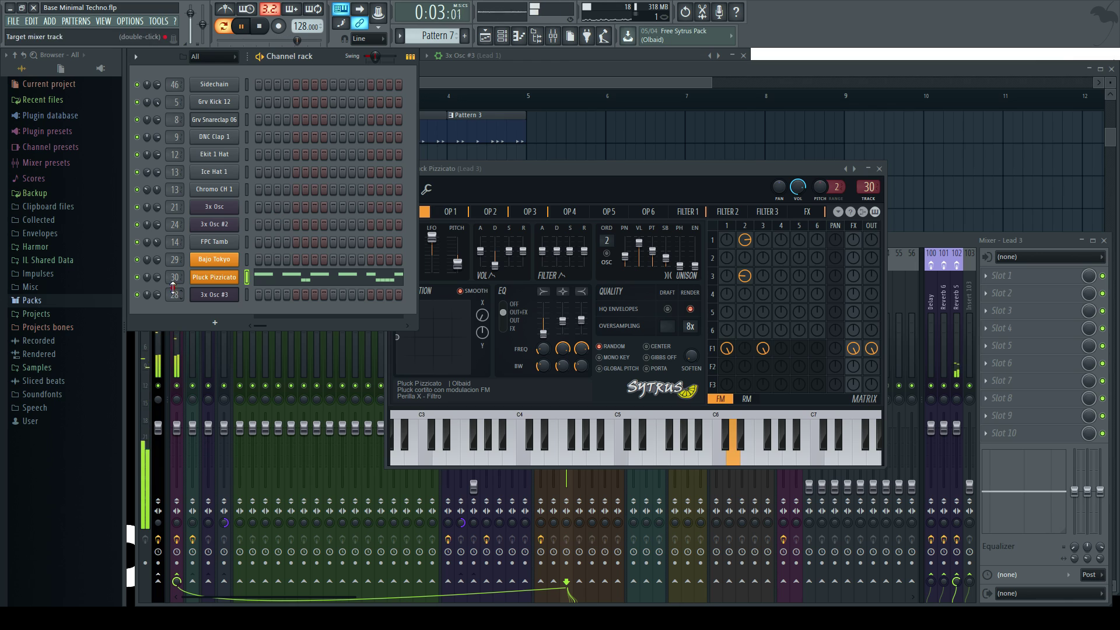
{"action": "right_click", "coordinate": [157, 279]}
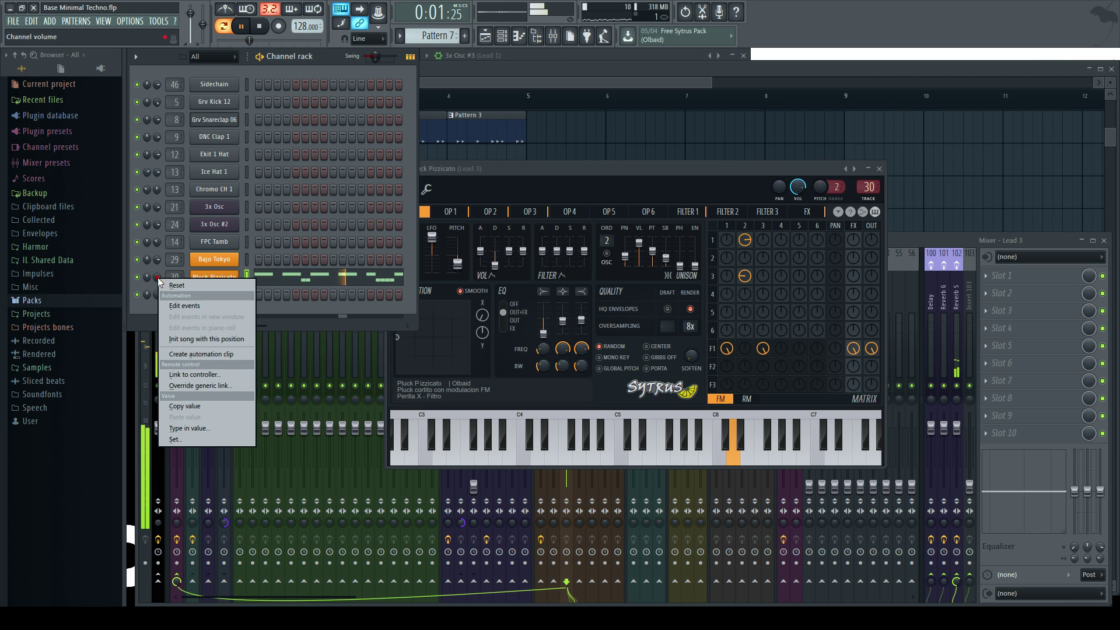
{"action": "left_click", "coordinate": [191, 377]}
{"action": "left_click", "coordinate": [530, 281]}
{"action": "left_click", "coordinate": [525, 333]}
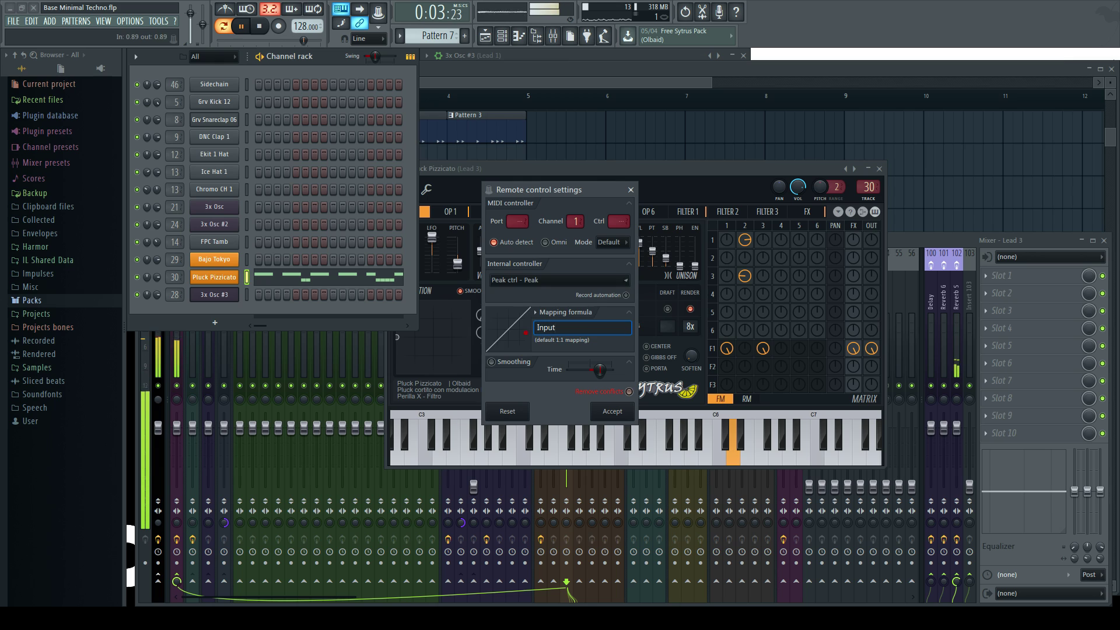
{"action": "left_click", "coordinate": [536, 312]}
{"action": "left_click", "coordinate": [551, 345]}
{"action": "left_click", "coordinate": [612, 413]}
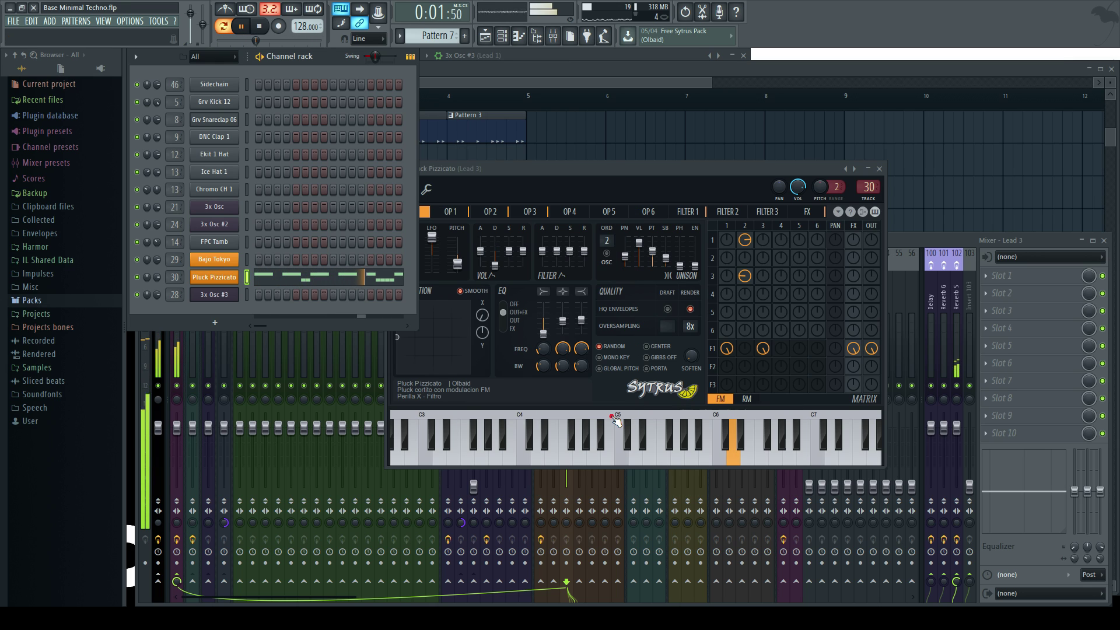
- Stop playback and place Pattern 7 on the Bajo 3 playlist track, starting at bar 5
{"action": "left_click", "coordinate": [617, 76]}
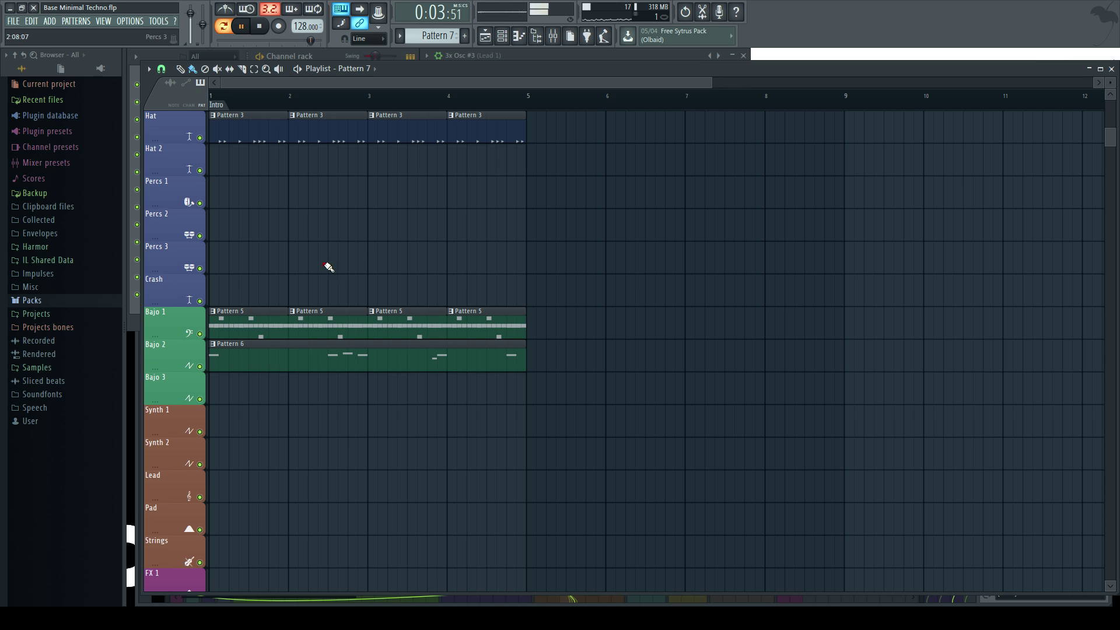
{"action": "scroll", "coordinate": [338, 399], "scroll_direction": "down", "scroll_amount": 2}
{"action": "scroll", "coordinate": [387, 403], "scroll_direction": "up", "scroll_amount": 3}
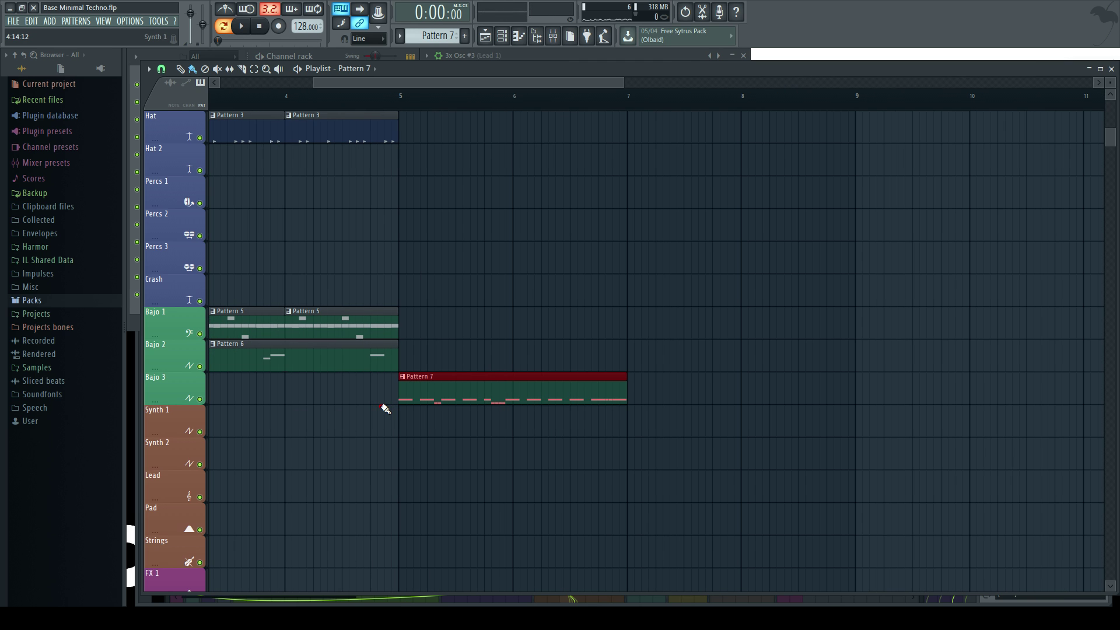
- Trim the last beat off the bar 4 clips on Kick, Hat and Bajo 1, and repeat Pattern 5 on Bajo 1 across bars 5 to 8
{"action": "left_click_drag", "start_coordinate": [404, 87], "coordinate": [305, 88]}
{"action": "scroll", "coordinate": [678, 182], "scroll_direction": "up", "scroll_amount": 4}
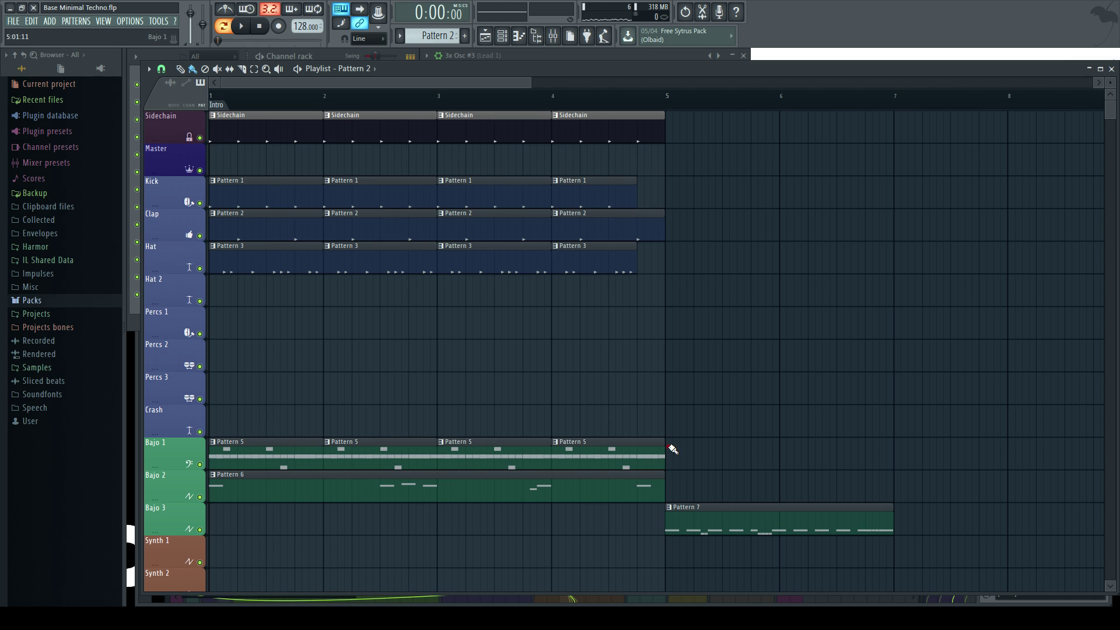
{"action": "scroll", "coordinate": [271, 449], "scroll_direction": "down", "scroll_amount": 3}
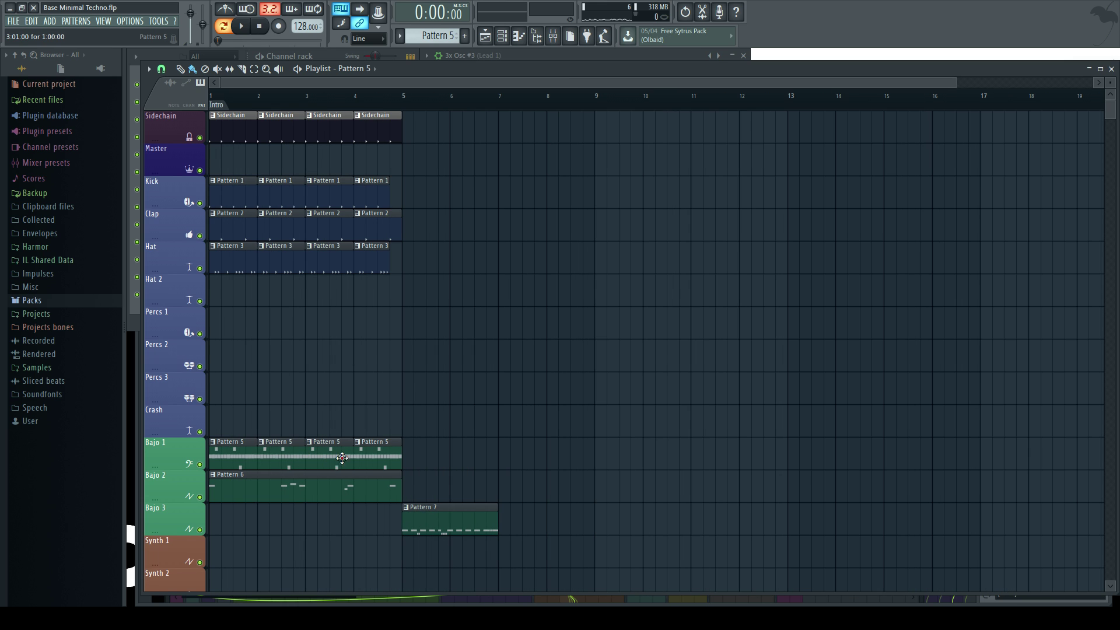
{"action": "scroll", "coordinate": [353, 454], "scroll_direction": "up", "scroll_amount": 3}
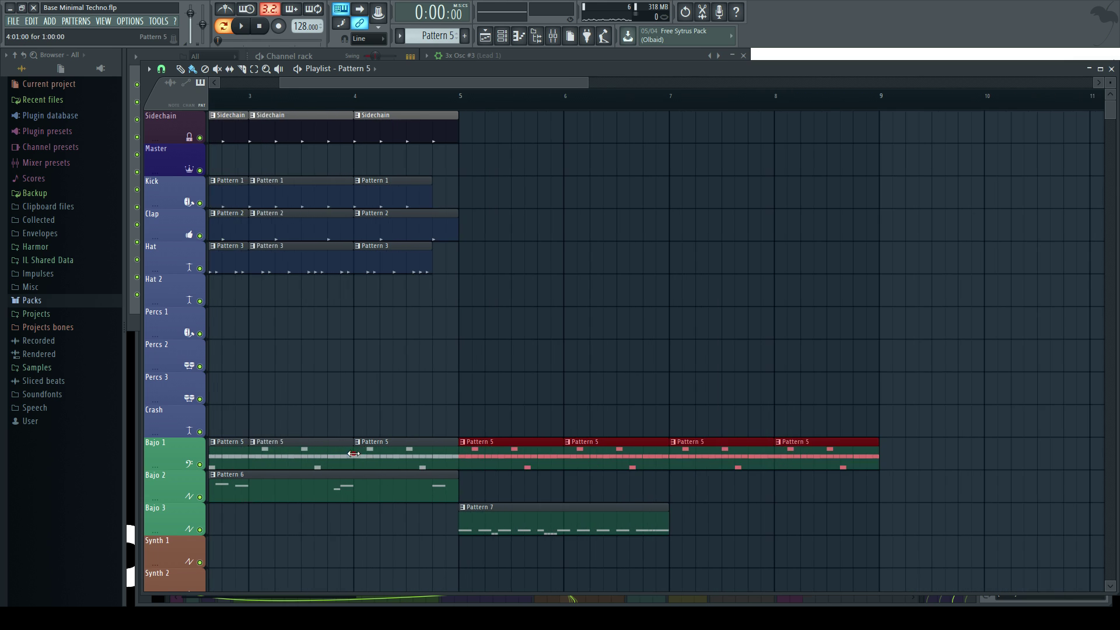
{"action": "left_click_drag", "start_coordinate": [457, 454], "coordinate": [444, 454]}
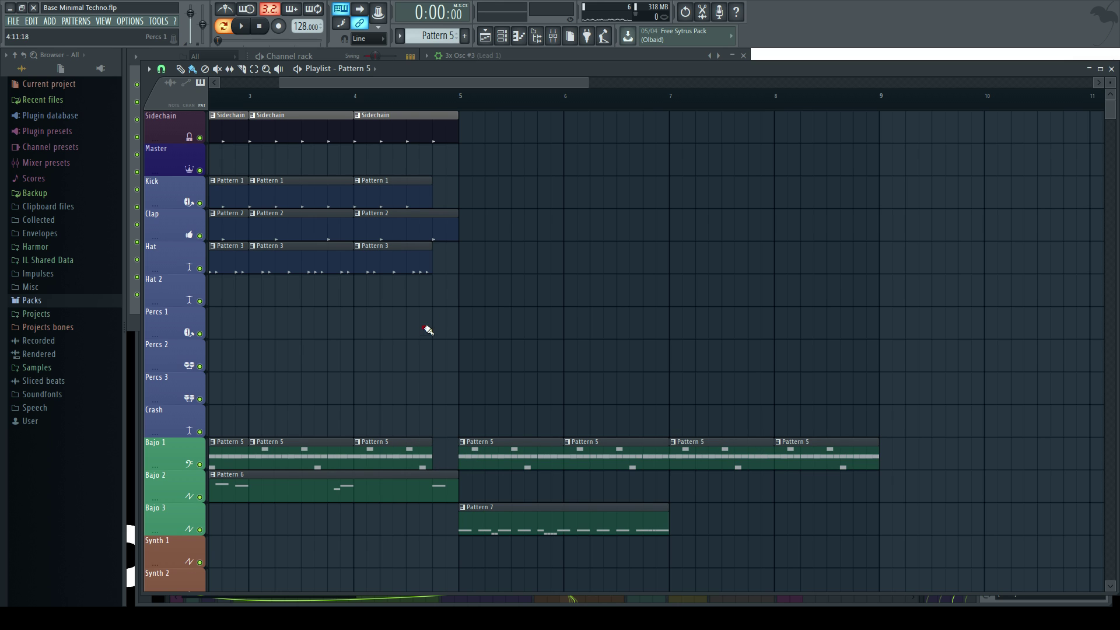
- Duplicate the Sidechain, Kick, Clap and Hat clips of bars 1 to 4 into bars 5 to 8
{"action": "scroll", "coordinate": [385, 306], "scroll_direction": "down", "scroll_amount": 2}
{"action": "left_click_drag", "start_coordinate": [414, 86], "coordinate": [386, 86]}
{"action": "left_click_drag", "start_coordinate": [531, 340], "coordinate": [111, 114]}
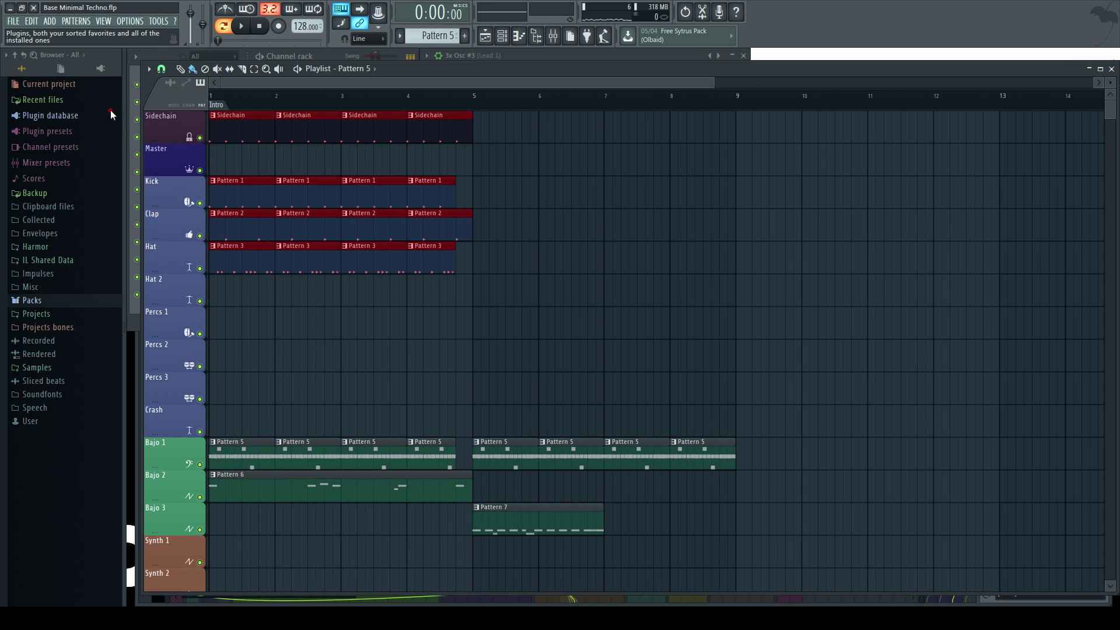
{"action": "left_click_drag", "start_coordinate": [240, 184], "coordinate": [426, 202]}
{"action": "scroll", "coordinate": [530, 182], "scroll_direction": "up", "scroll_amount": 4}
{"action": "left_click", "coordinate": [407, 335], "text": "ctrl"}
- Extend the bar 8 clips on Kick and Hat to the full bar, and repeat Pattern 7 on Bajo 3 at bar 7
{"action": "scroll", "coordinate": [407, 336], "scroll_direction": "down", "scroll_amount": 4}
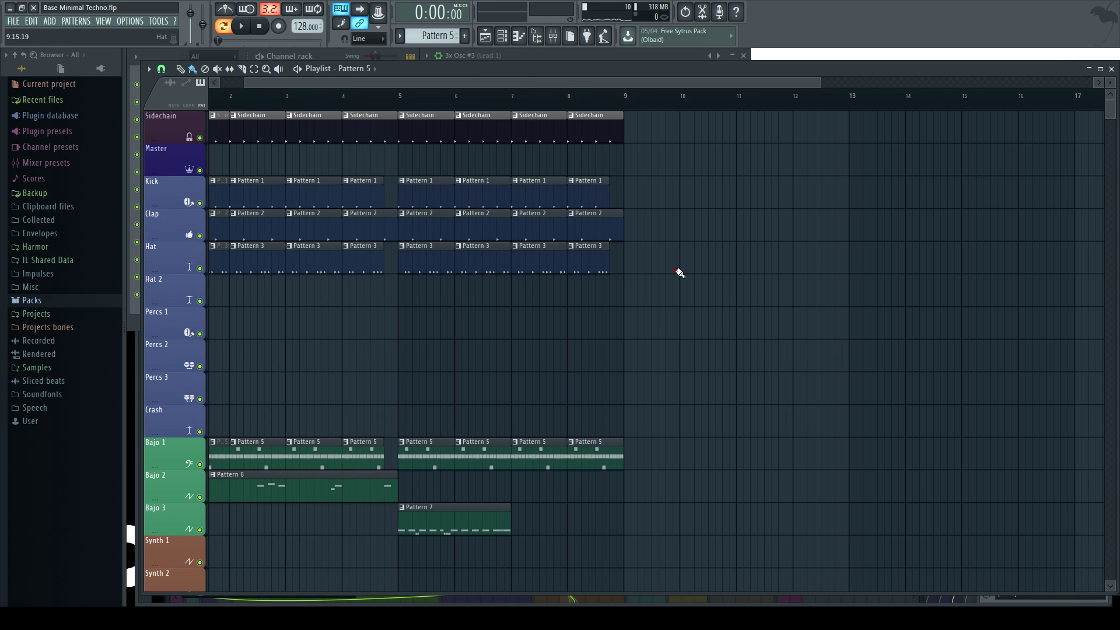
{"action": "scroll", "coordinate": [604, 274], "scroll_direction": "up", "scroll_amount": 3}
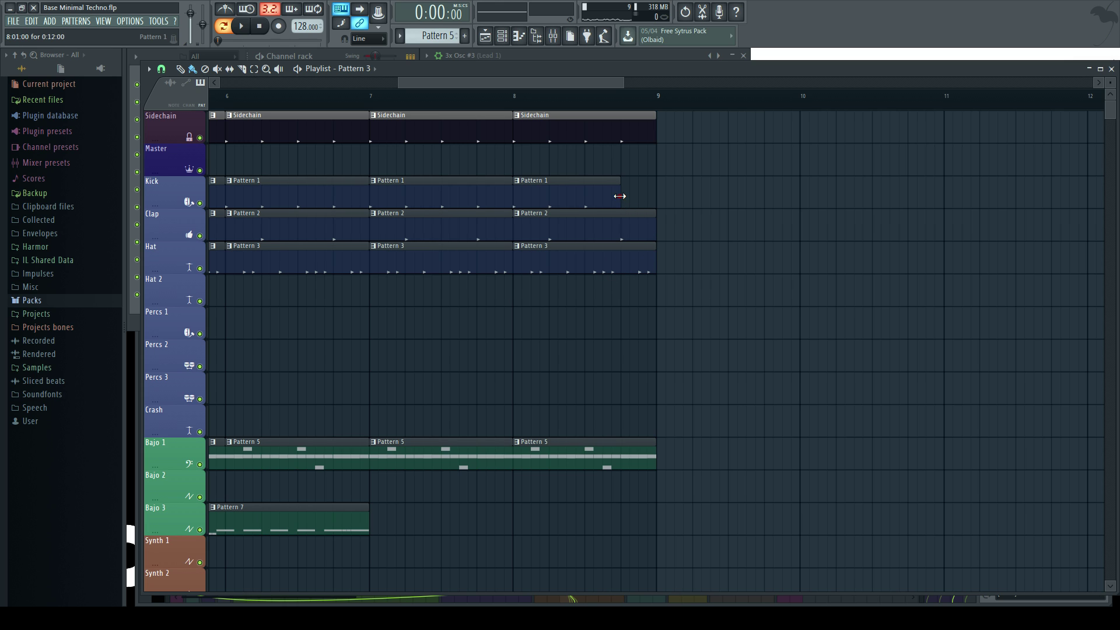
{"action": "scroll", "coordinate": [626, 344], "scroll_direction": "down", "scroll_amount": 5}
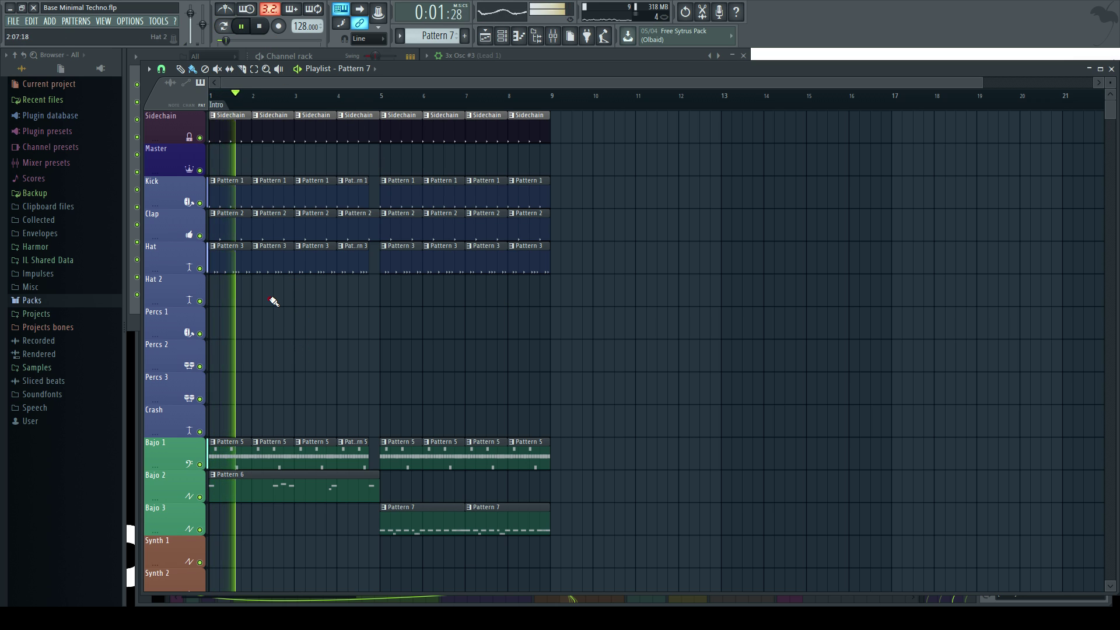
- Repeat Pattern 6 on the Bajo 2 playlist track, starting at bar 5
{"action": "scroll", "coordinate": [273, 300], "scroll_direction": "down", "scroll_amount": 3}
{"action": "left_click", "coordinate": [327, 390]}
{"action": "left_click", "coordinate": [387, 392]}
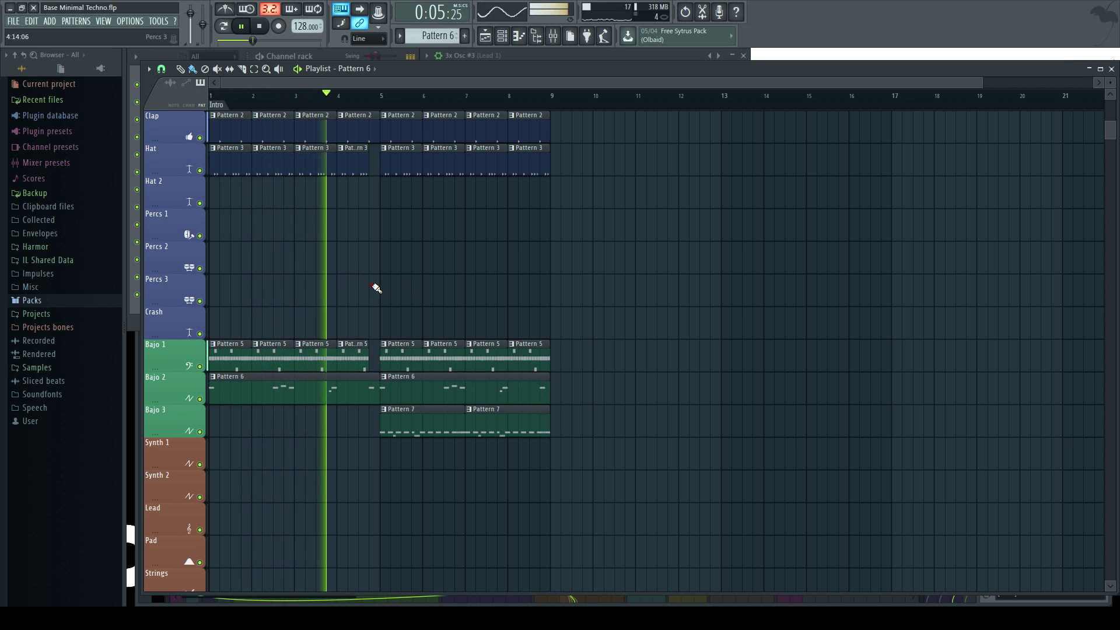
{"action": "scroll", "coordinate": [375, 290], "scroll_direction": "up", "scroll_amount": 4}
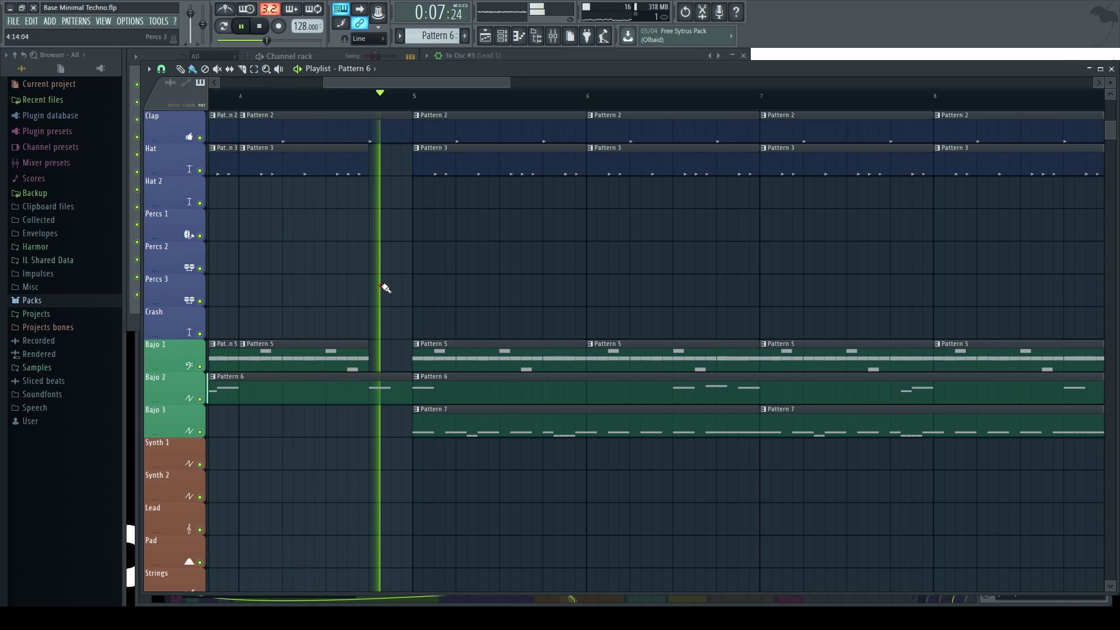
{"action": "scroll", "coordinate": [327, 506], "scroll_direction": "down", "scroll_amount": 4}
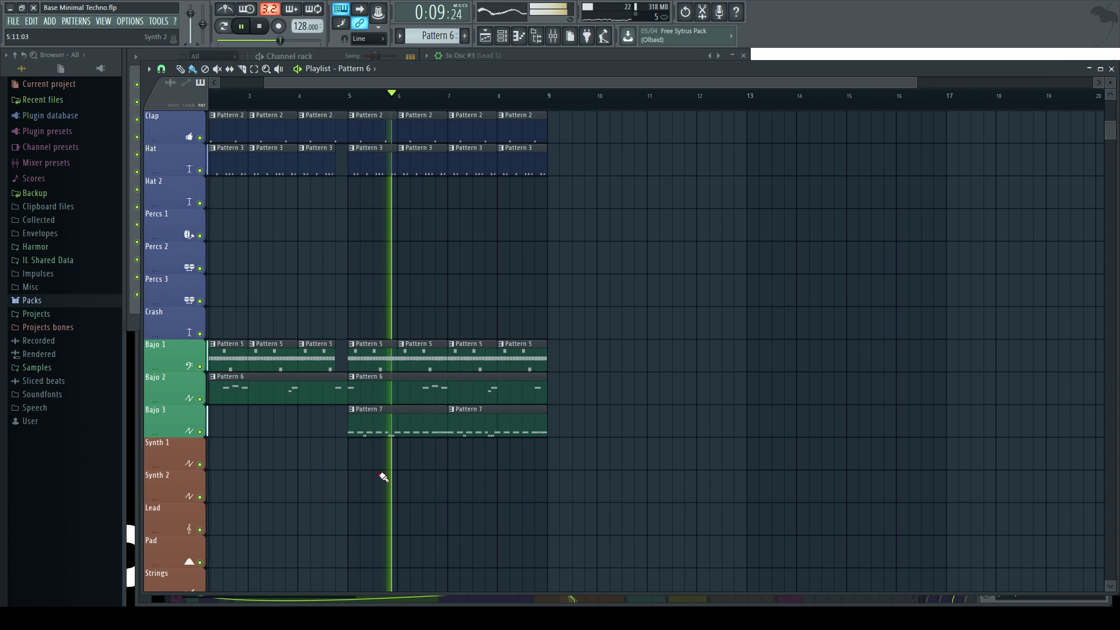
{"action": "left_click", "coordinate": [327, 57]}
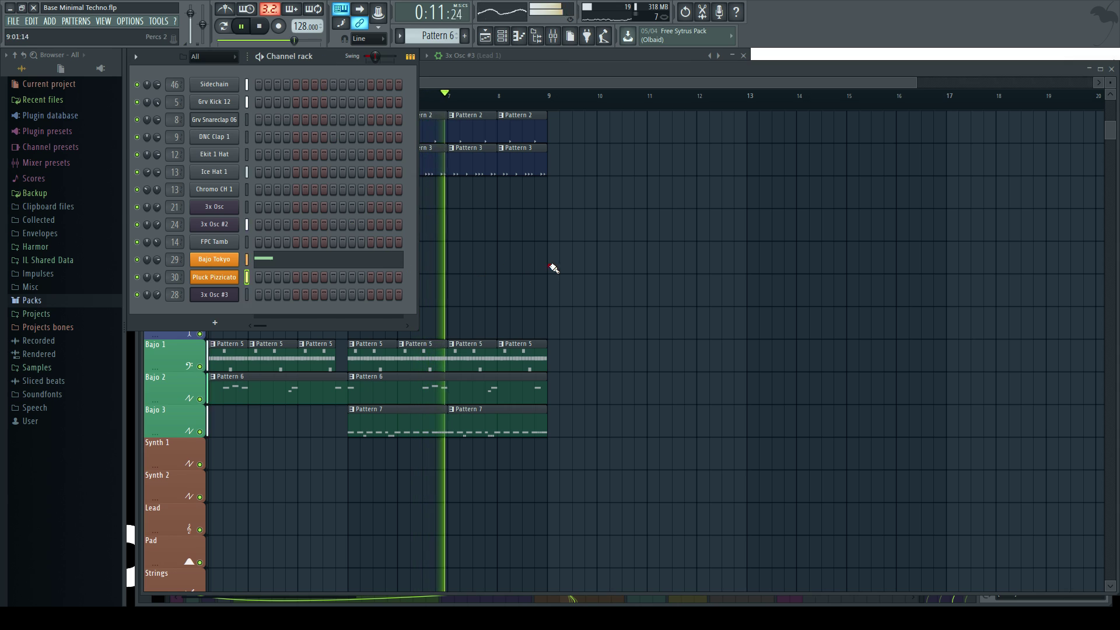
{"action": "right_click", "coordinate": [553, 268]}
{"action": "left_click", "coordinate": [303, 56]}
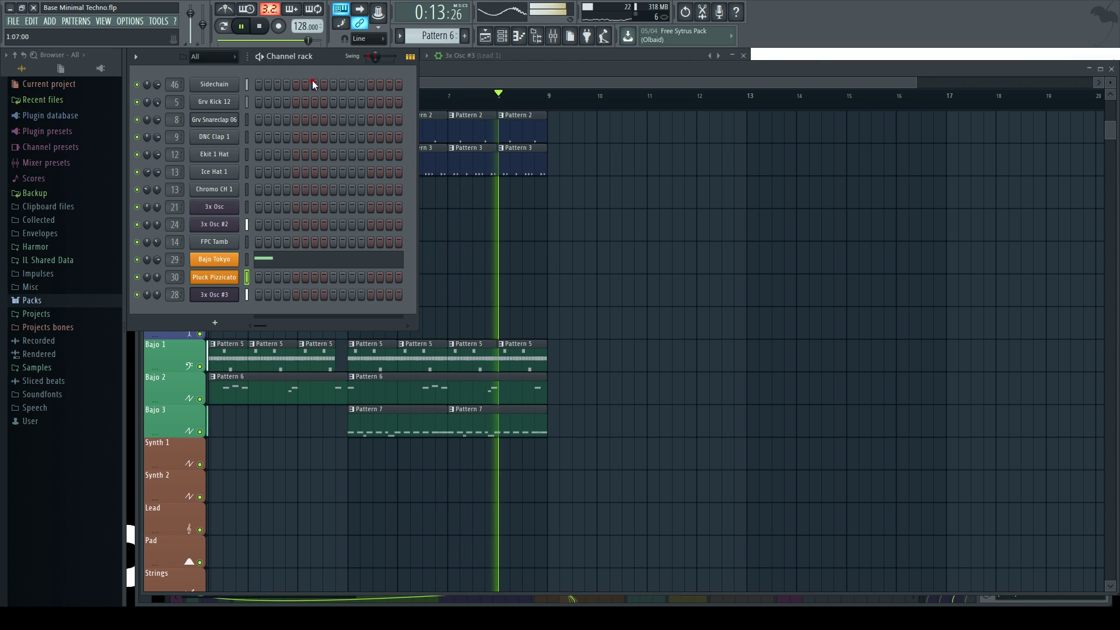
{"action": "right_click", "coordinate": [158, 261]}
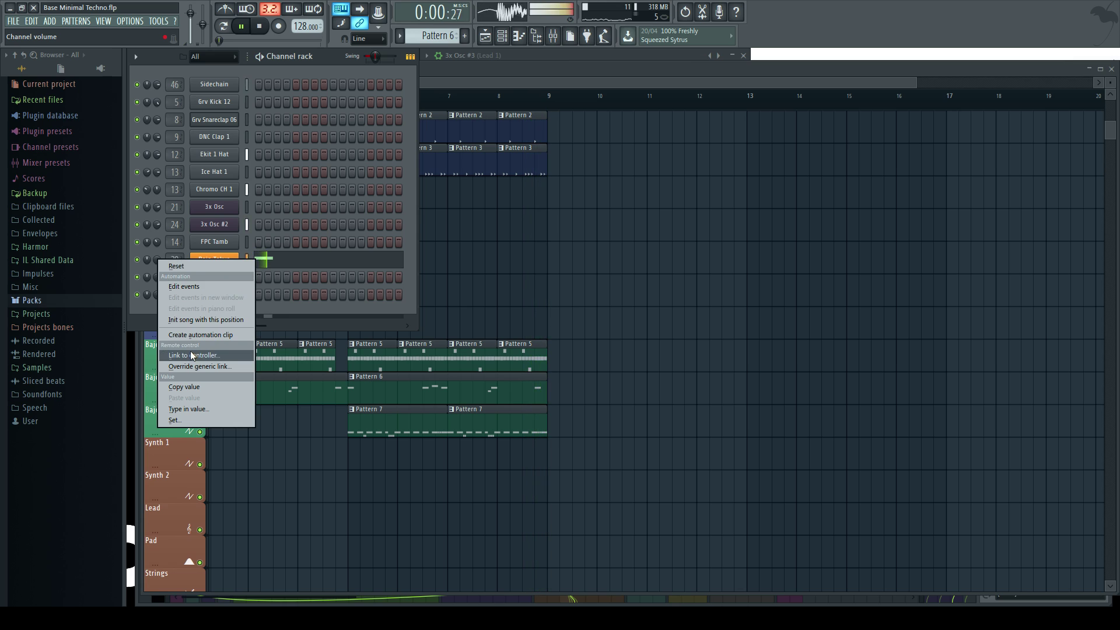
{"action": "left_click", "coordinate": [210, 354]}
{"action": "left_click", "coordinate": [514, 333]}
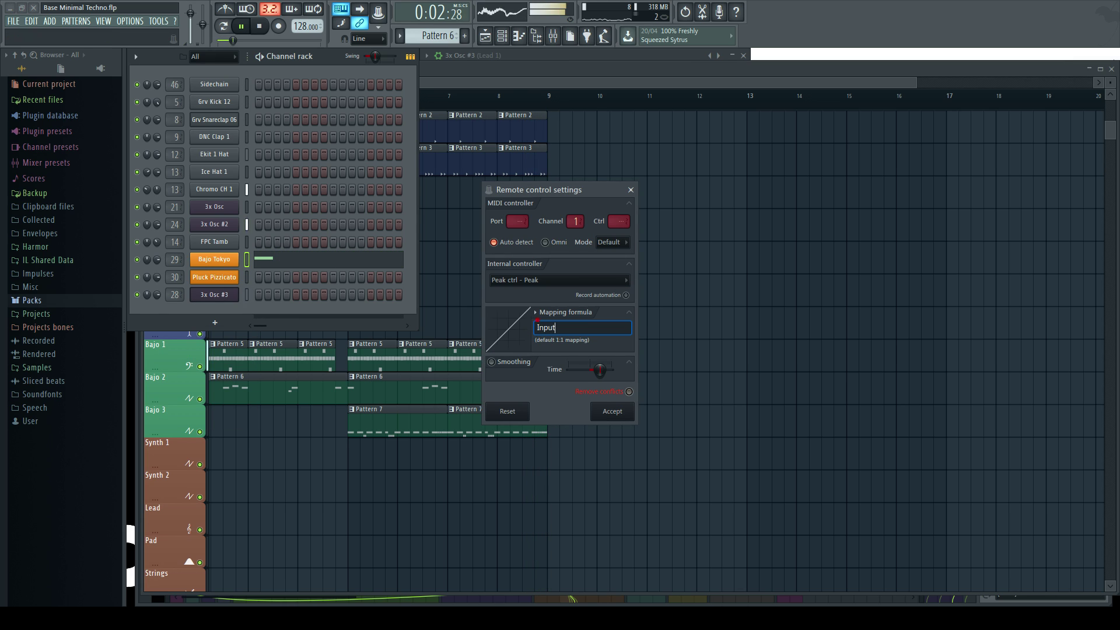
{"action": "left_click", "coordinate": [535, 312]}
{"action": "left_click", "coordinate": [563, 345]}
{"action": "left_click", "coordinate": [608, 416]}
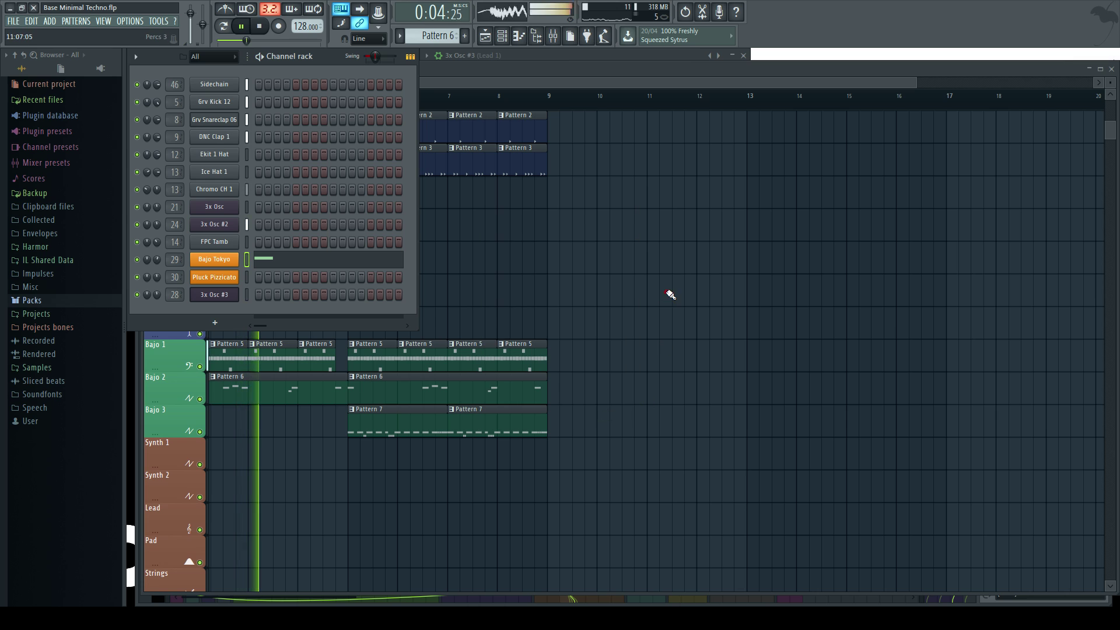
{"action": "right_click", "coordinate": [432, 267]}
- Set a loop marker at bar 5 of the playlist
{"action": "key", "text": "F9"}
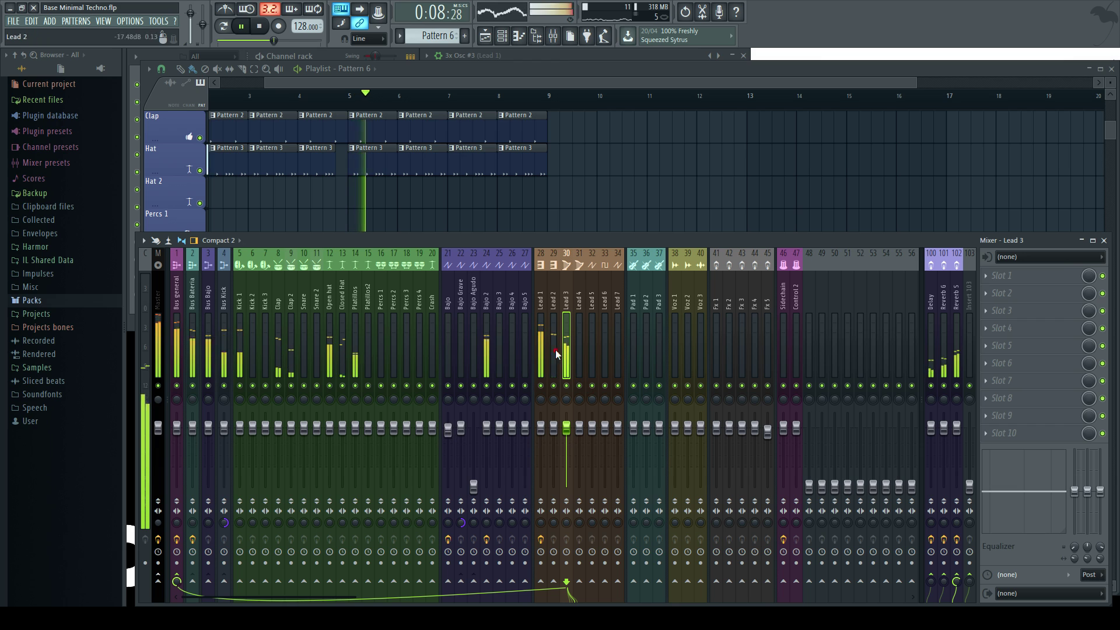
{"action": "right_click", "coordinate": [353, 116]}
{"action": "left_click", "coordinate": [361, 129]}
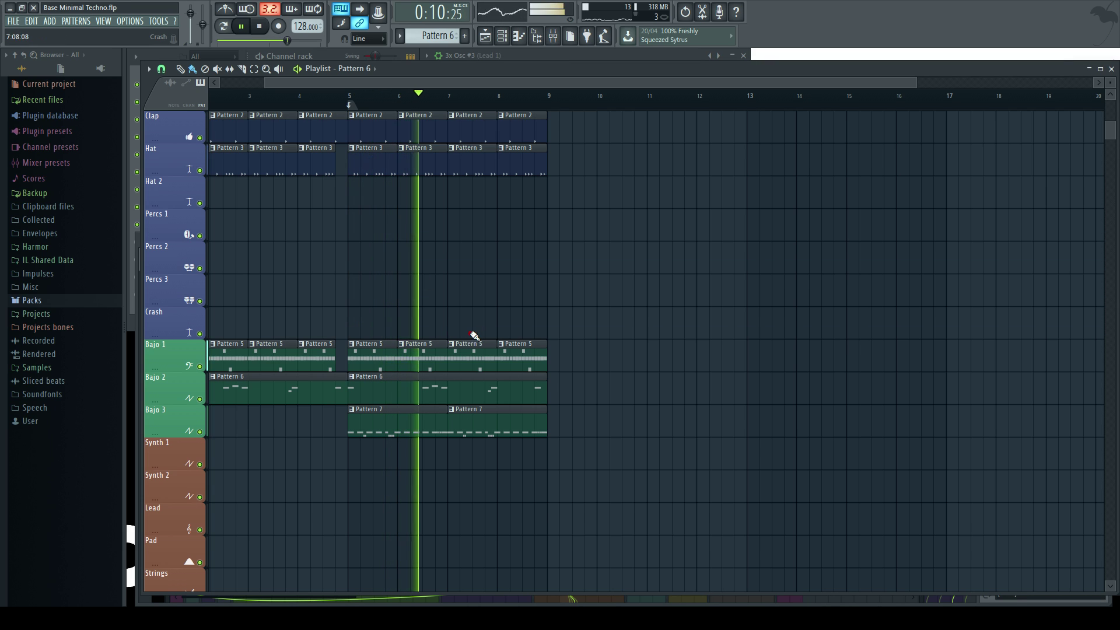
- Solo the Lead mixer tracks to compare them, shape Lead 2's equalizer with 202 Hz at -18.0 and 607 Hz at 5.2, and restore all tracks
{"action": "key", "text": "F9"}
{"action": "right_click", "coordinate": [567, 385]}
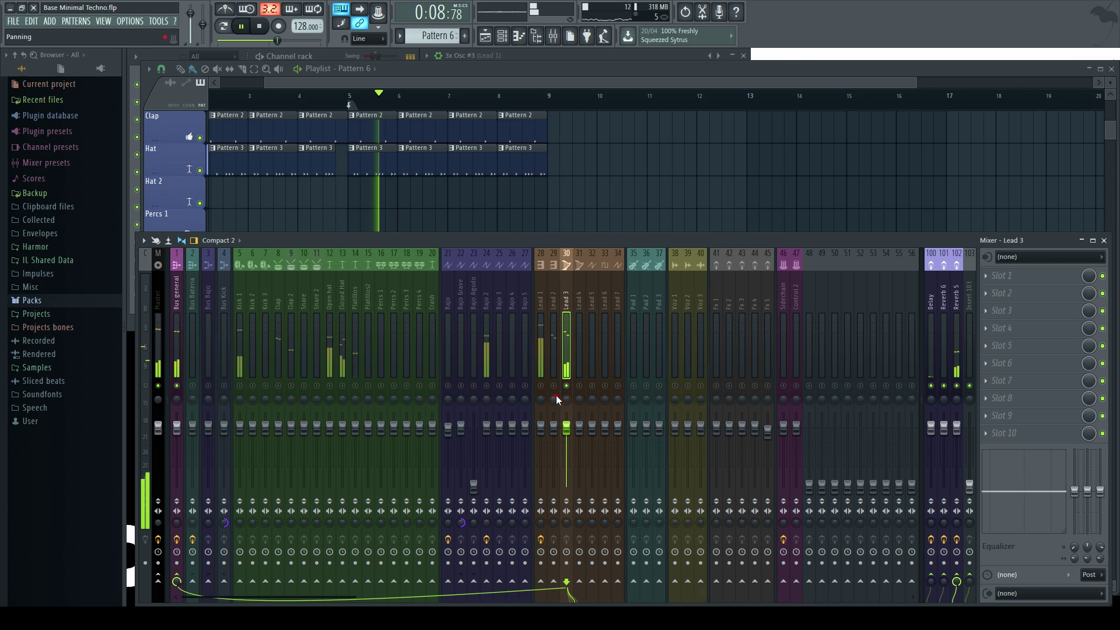
{"action": "right_click", "coordinate": [540, 386]}
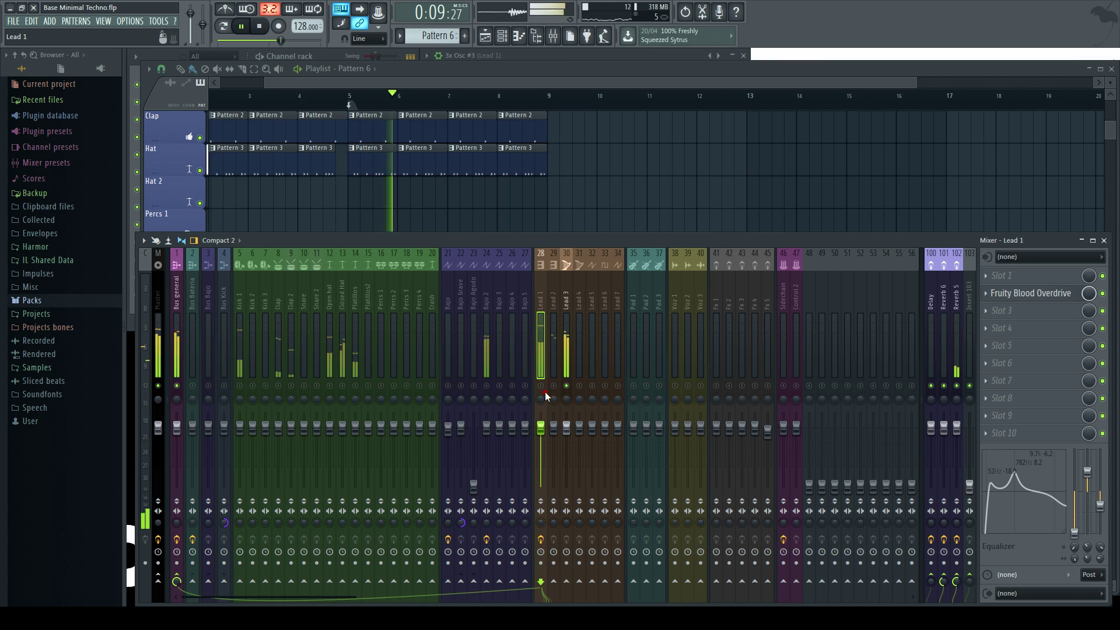
{"action": "left_click", "coordinate": [560, 315]}
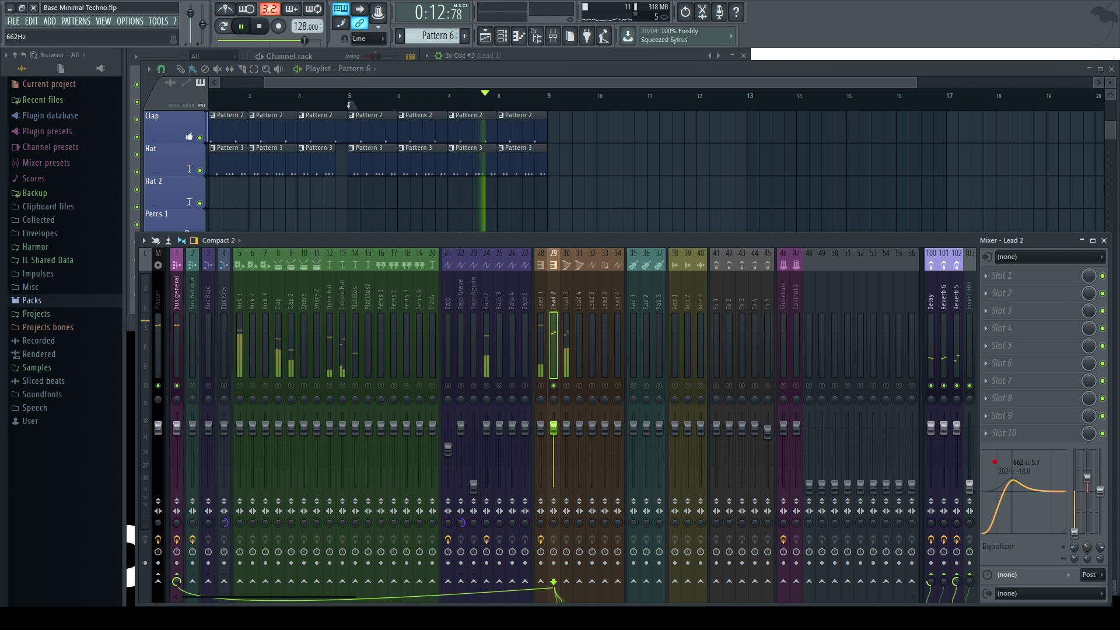
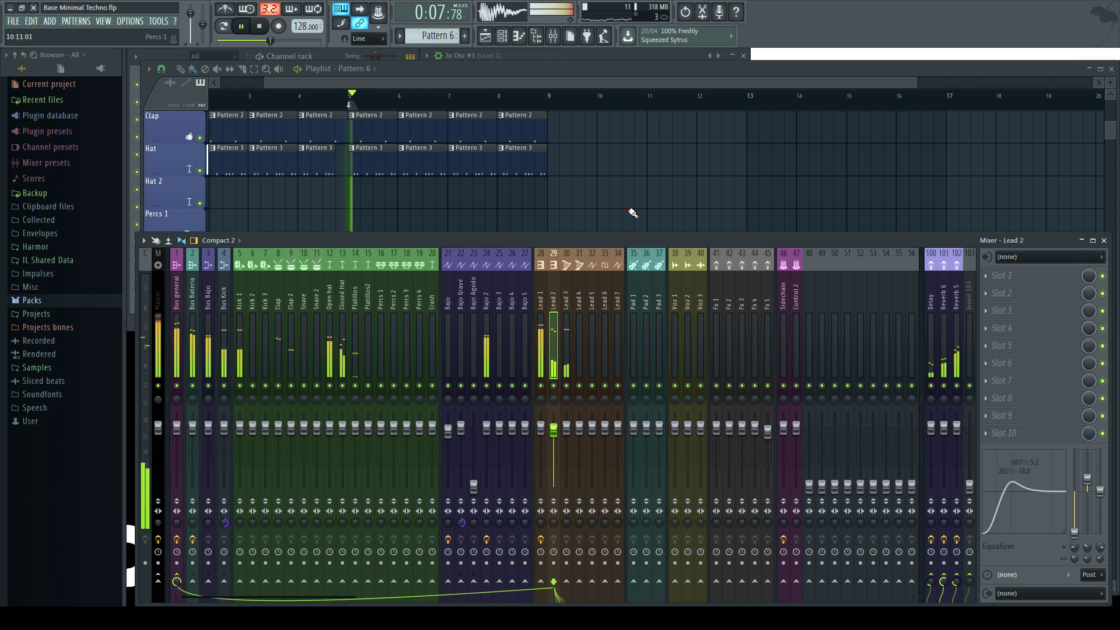
{"action": "key", "text": "F9"}
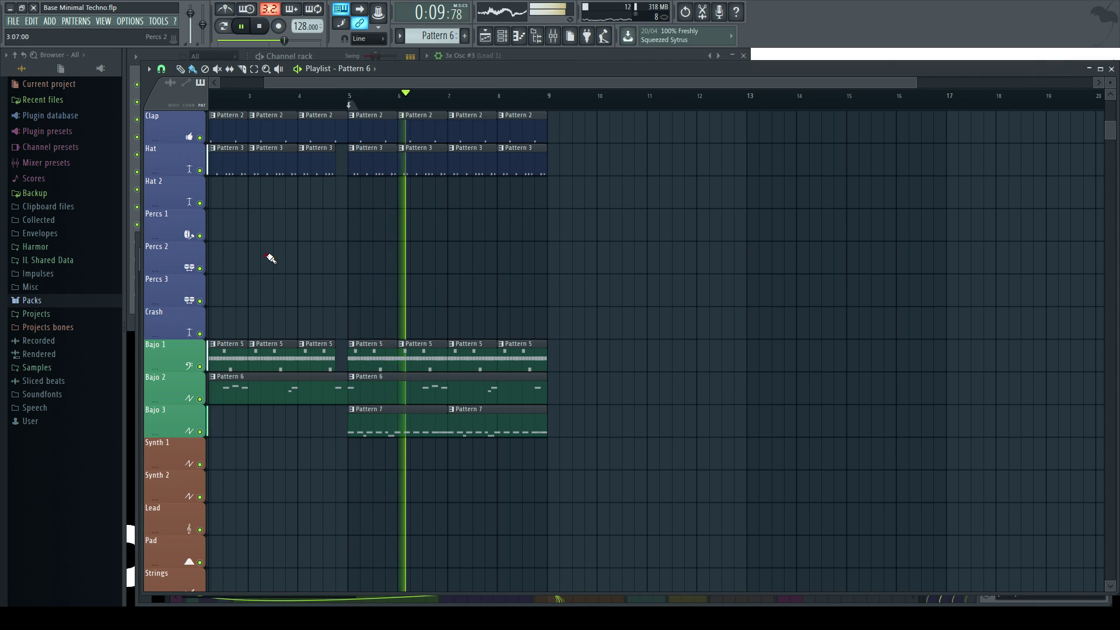
- Listen to the full arrangement looping from bar 5 and stop playback
{"action": "scroll", "coordinate": [270, 255], "scroll_direction": "down", "scroll_amount": 2}
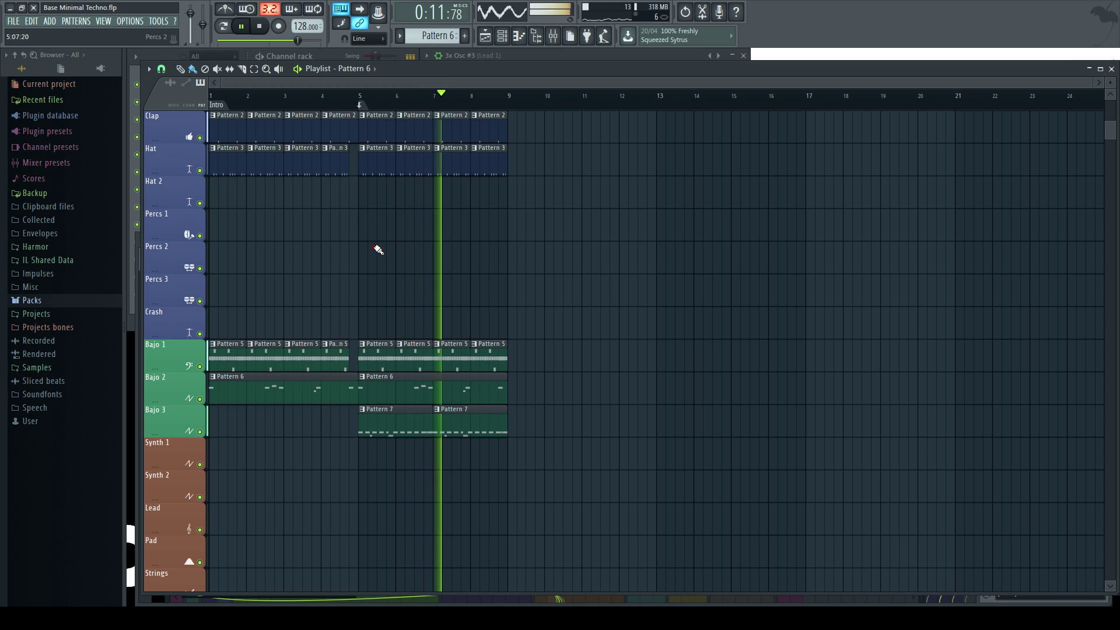
{"action": "scroll", "coordinate": [322, 267], "scroll_direction": "up", "scroll_amount": 1}
{"action": "scroll", "coordinate": [322, 267], "scroll_direction": "down", "scroll_amount": 1}
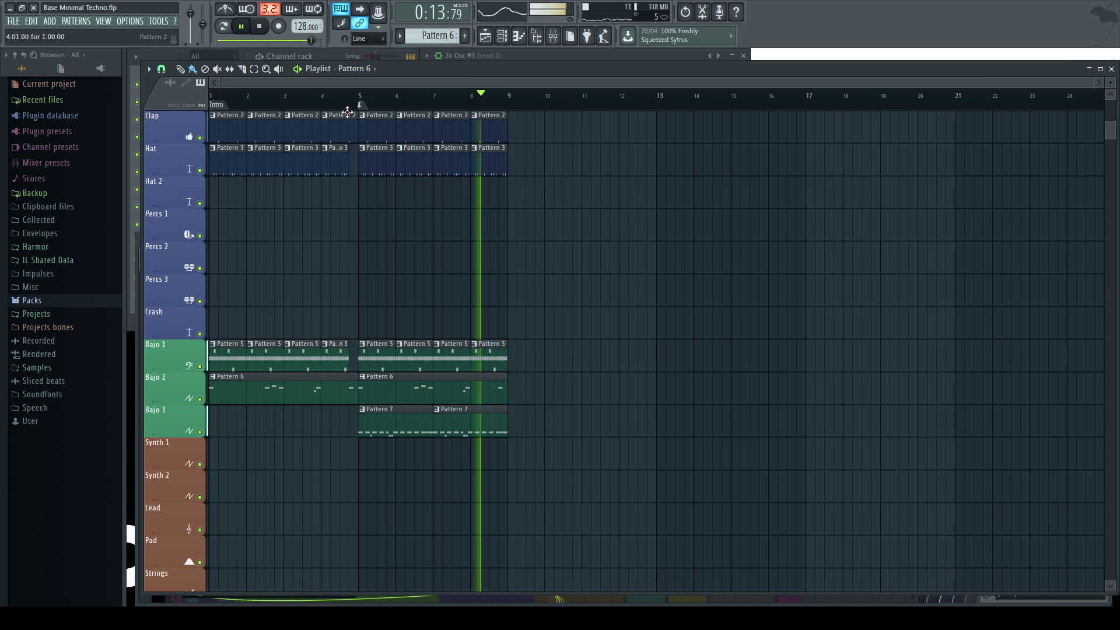
{"action": "key", "text": "F6"}
{"action": "key", "text": "F5"}
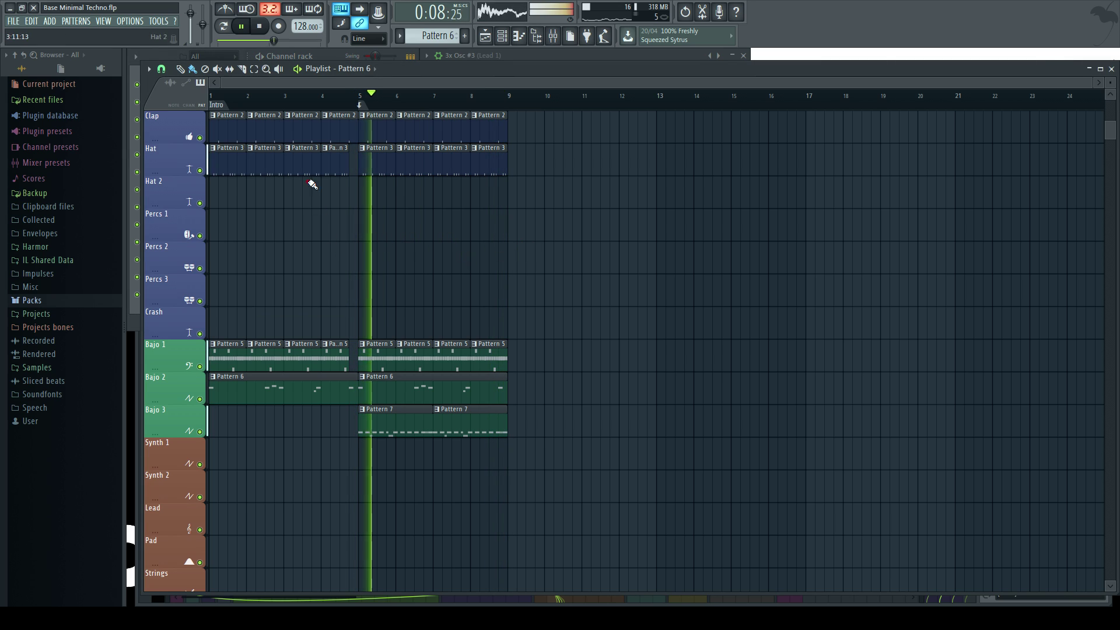
{"action": "left_click", "coordinate": [259, 26]}
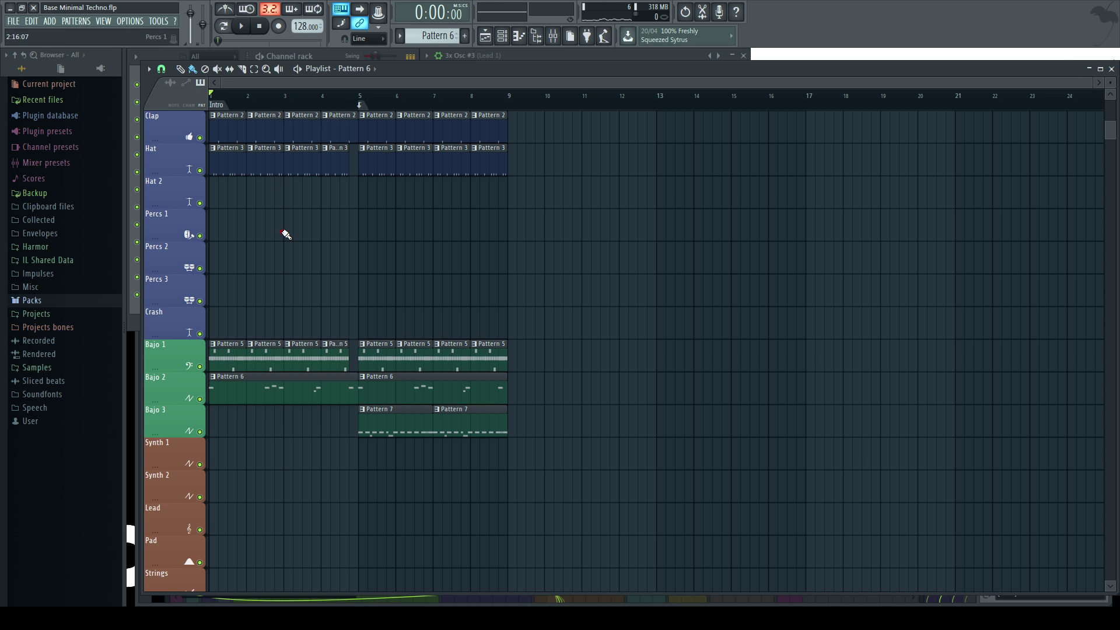
- Select Pattern 5 from its Bajo 1 clip and review its channels in the channel rack
{"action": "scroll", "coordinate": [283, 231], "scroll_direction": "up", "scroll_amount": 2}
{"action": "left_click_drag", "start_coordinate": [344, 84], "coordinate": [213, 126]}
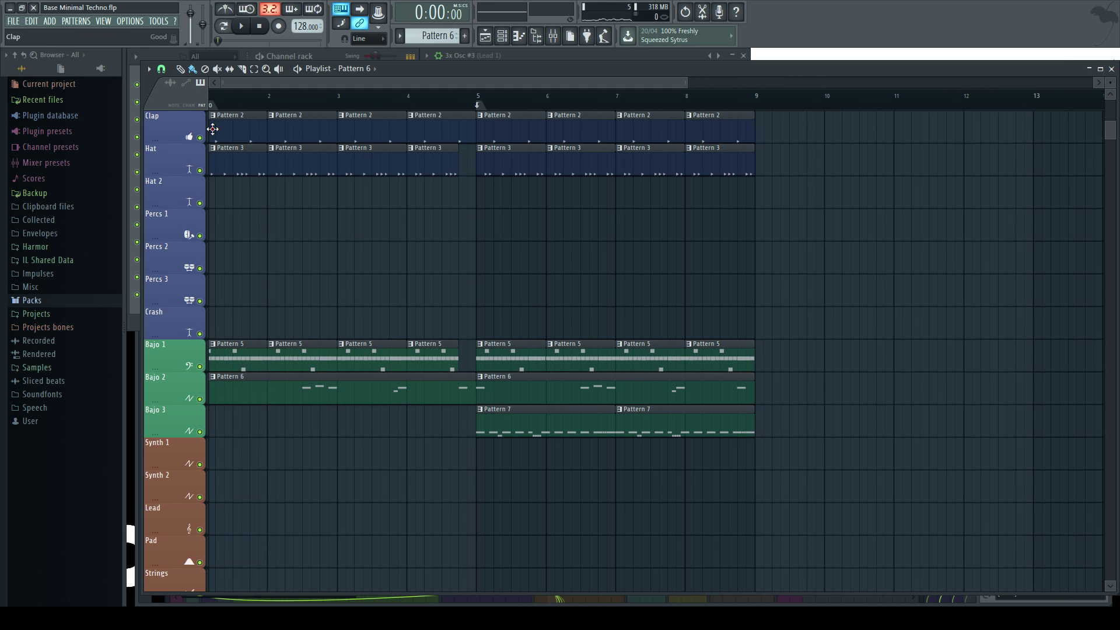
{"action": "left_click", "coordinate": [340, 58]}
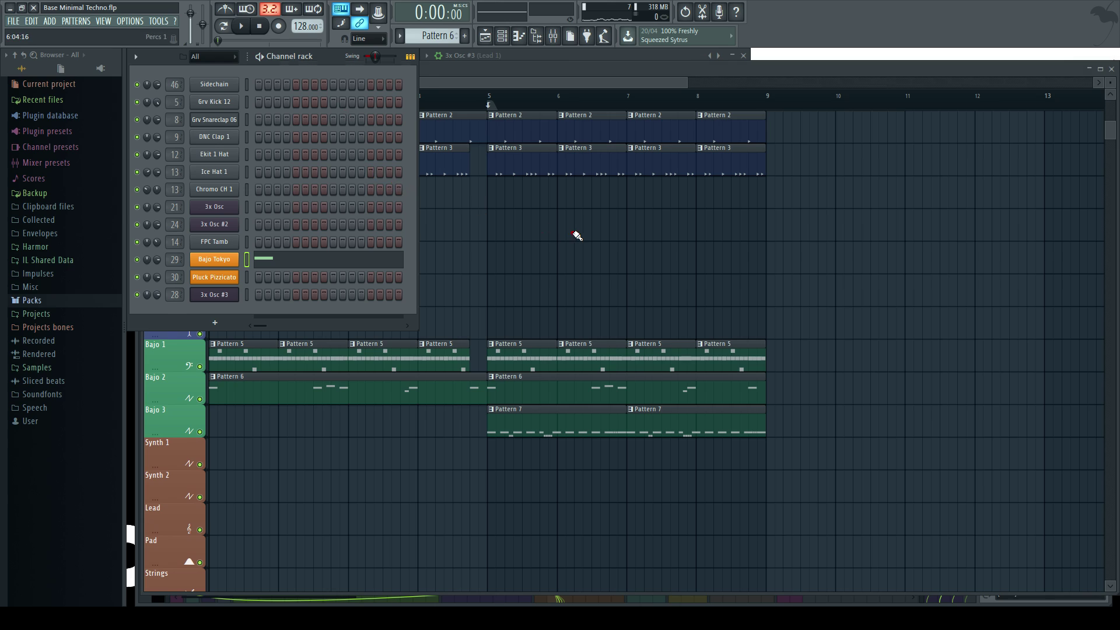
{"action": "key", "text": "F5"}
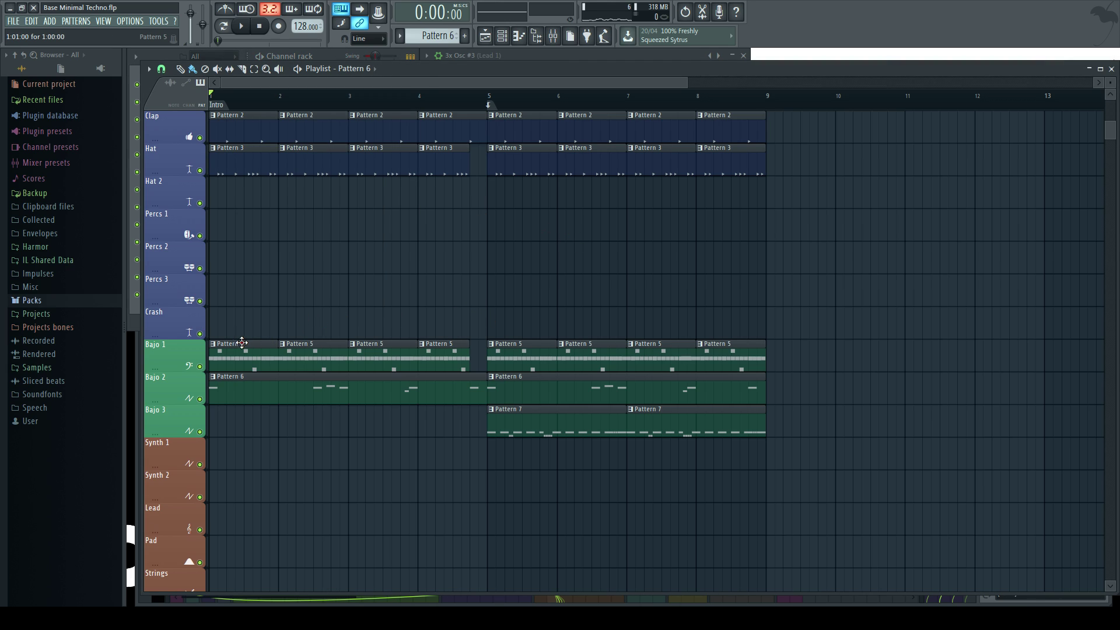
{"action": "left_click", "coordinate": [334, 56]}
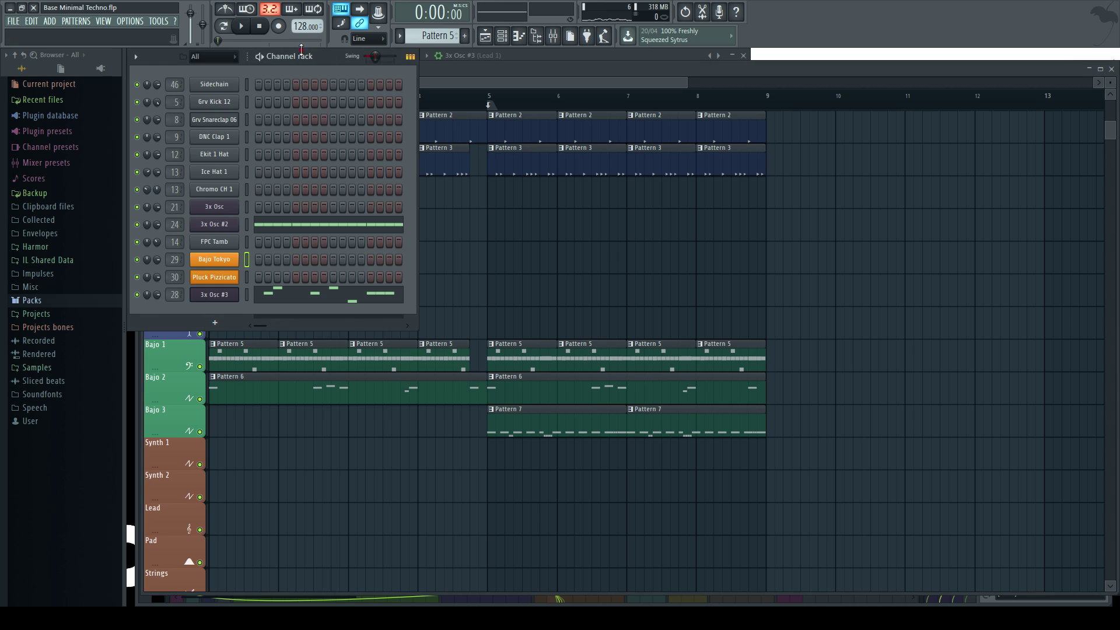
{"action": "right_click", "coordinate": [522, 222]}
- Solo the Kick, Clap and Hat playlist tracks together and play them briefly
{"action": "scroll", "coordinate": [240, 166], "scroll_direction": "up", "scroll_amount": 3}
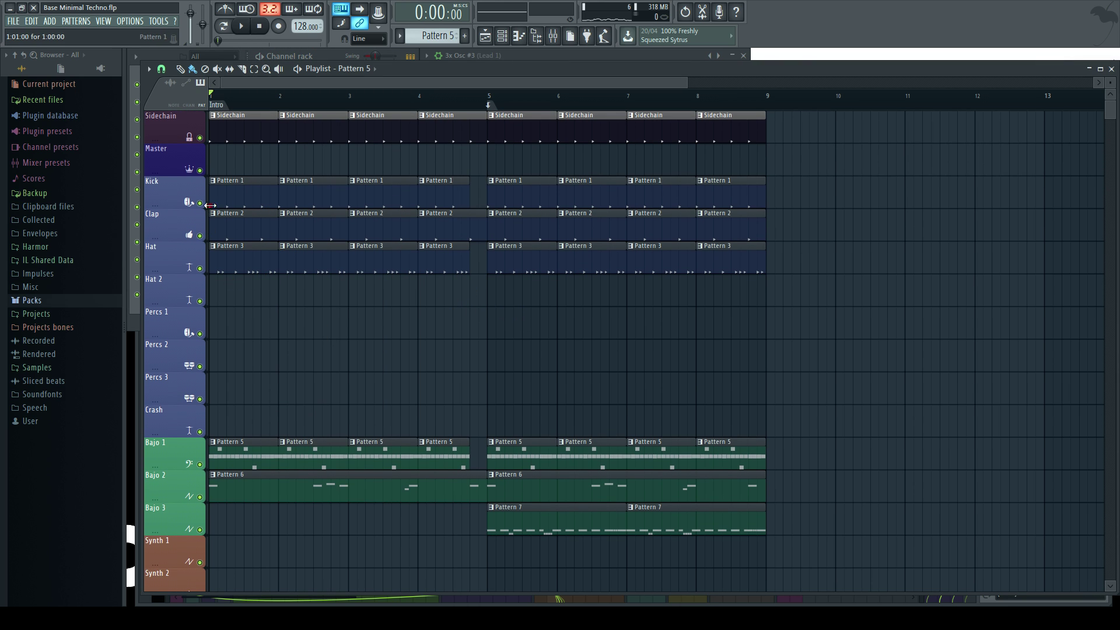
{"action": "right_click", "coordinate": [200, 203]}
{"action": "left_click", "coordinate": [199, 235]}
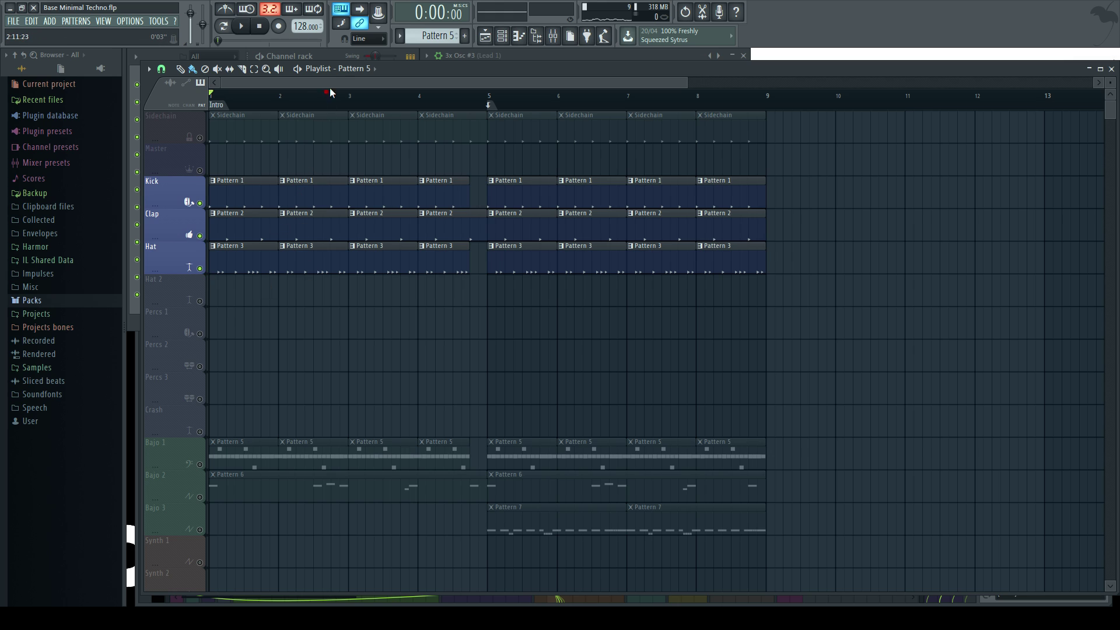
{"action": "key", "text": "space"}
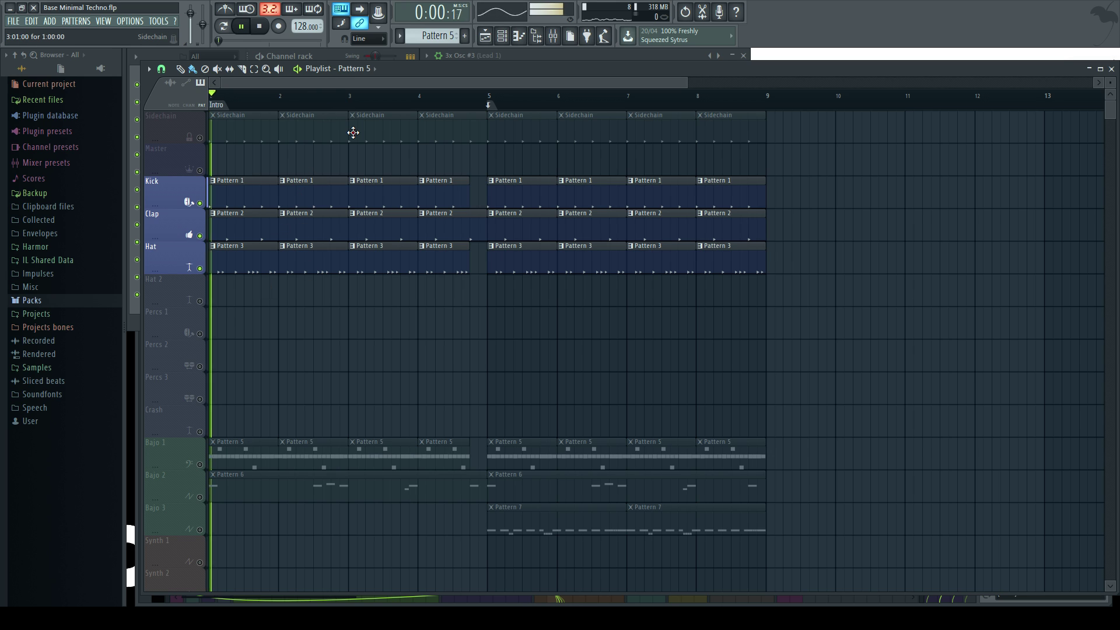
{"action": "left_click", "coordinate": [330, 60]}
{"action": "key", "text": "space"}
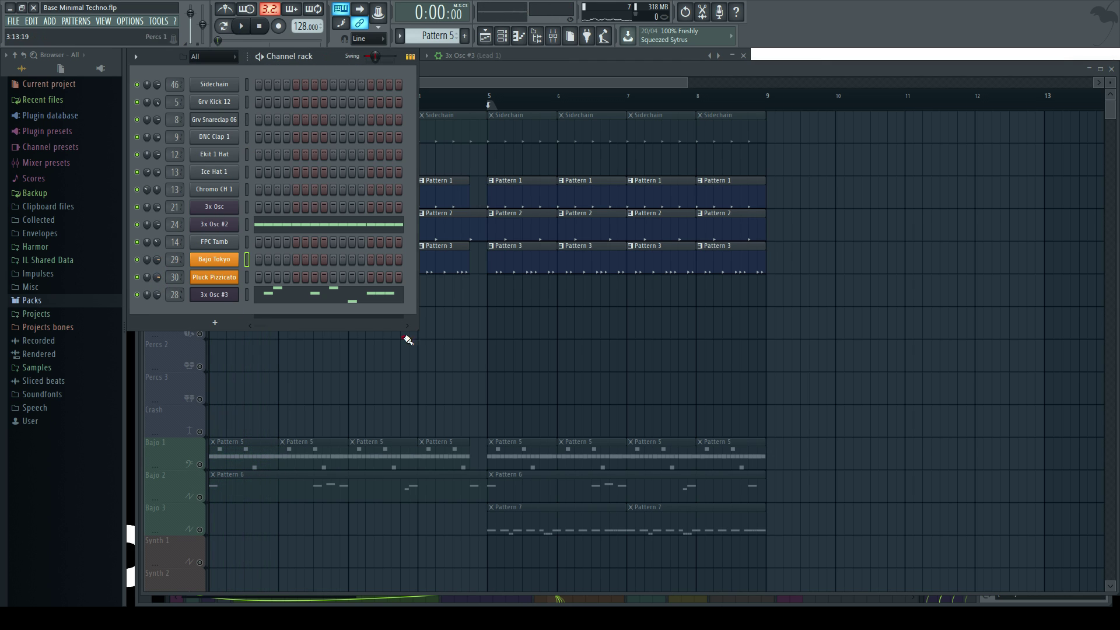
{"action": "left_click", "coordinate": [537, 372]}
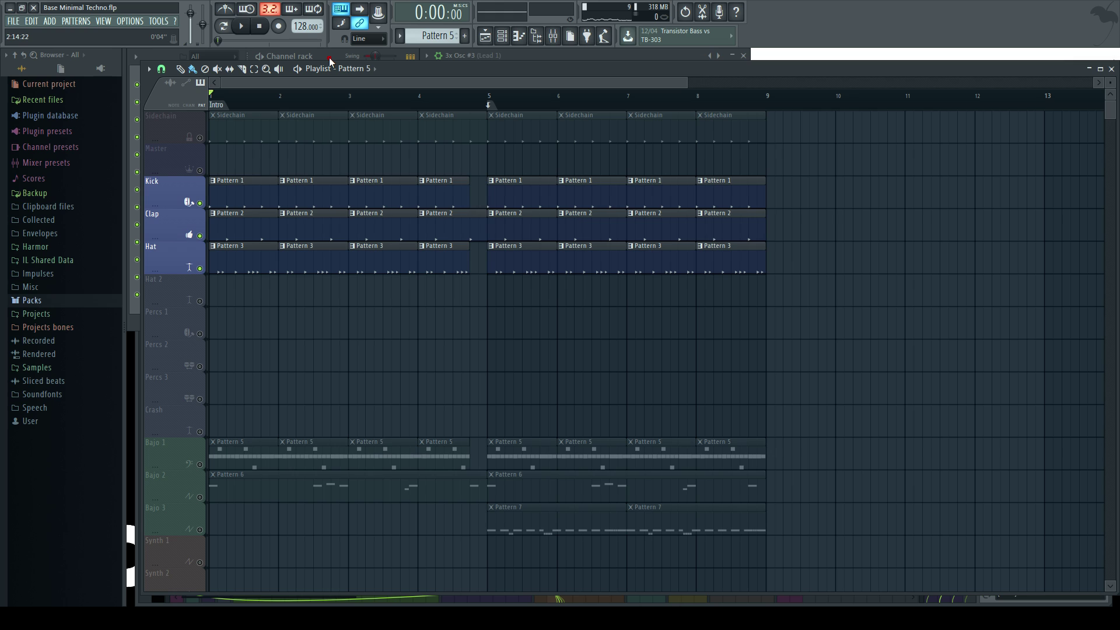
- Solo the Bajo 1 playlist track, play it, and mute the 3x Osc #3 channel
{"action": "scroll", "coordinate": [351, 350], "scroll_direction": "down", "scroll_amount": 4}
{"action": "left_click", "coordinate": [205, 341]}
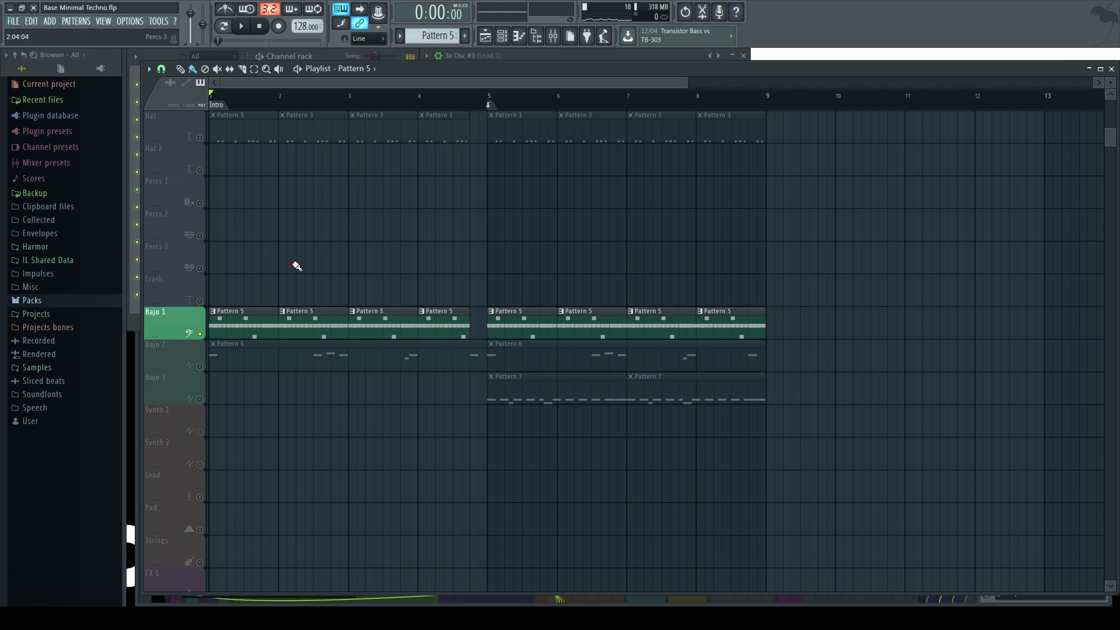
{"action": "key", "text": "space"}
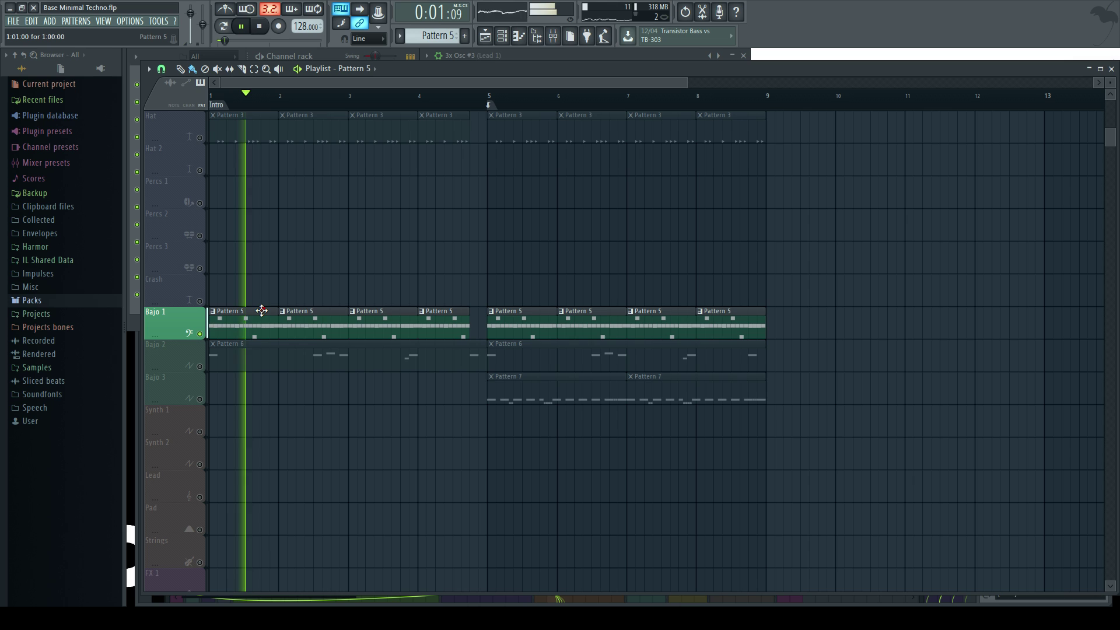
{"action": "key", "text": "F6"}
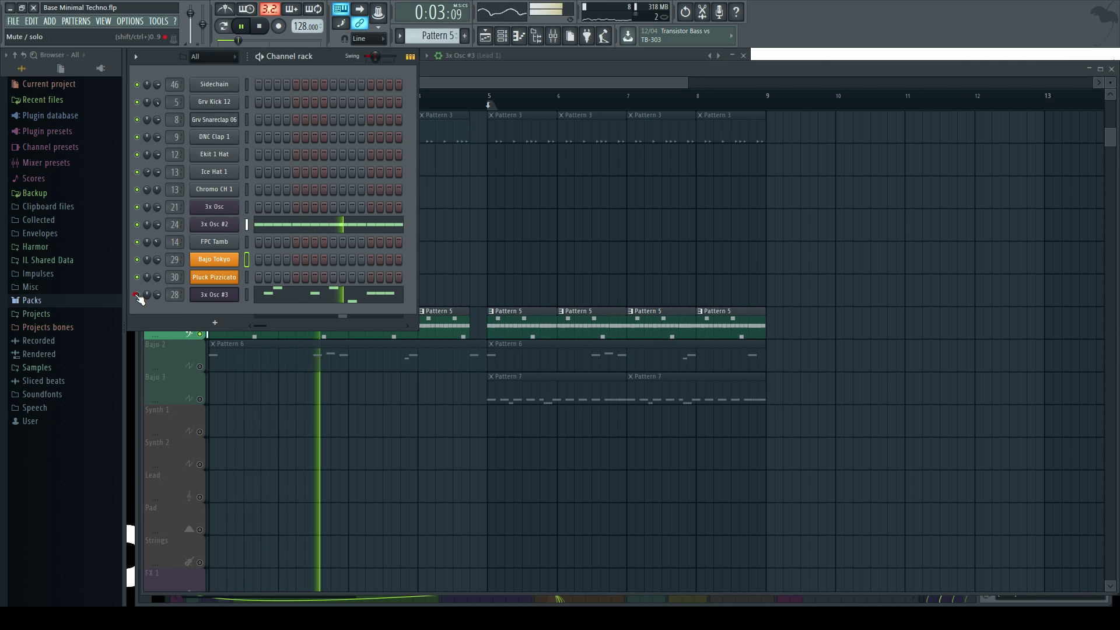
{"action": "left_click", "coordinate": [247, 296]}
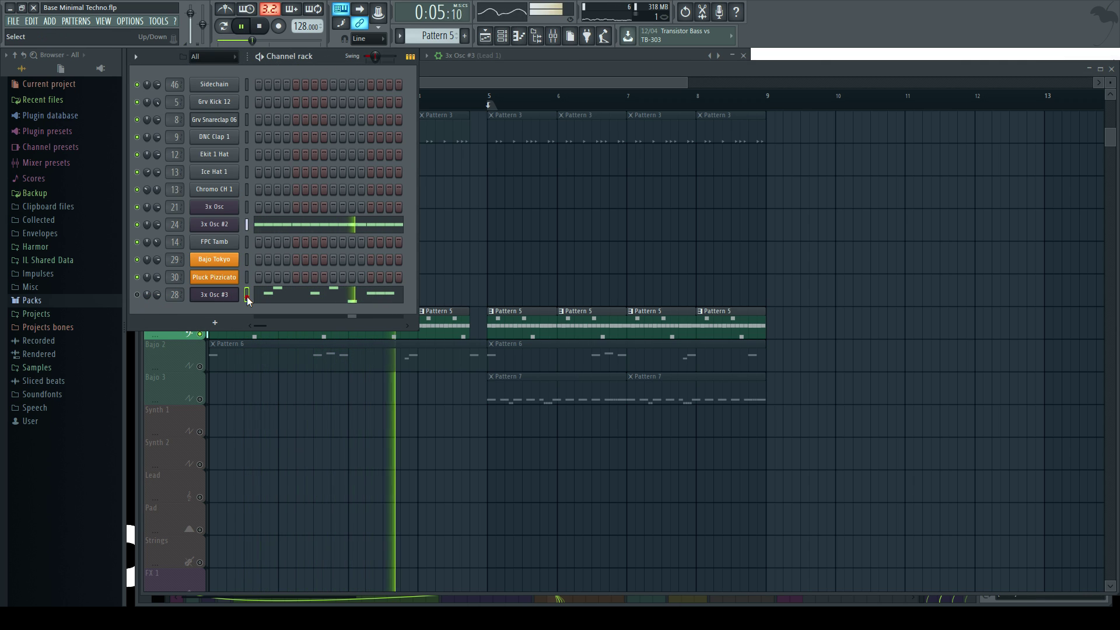
- Move the 3x Osc #3 notes out of Pattern 5 into a new, empty Pattern 8
{"action": "key", "text": "ctrl+x"}
{"action": "key", "text": "F4"}
{"action": "key", "text": "ctrl+v"}
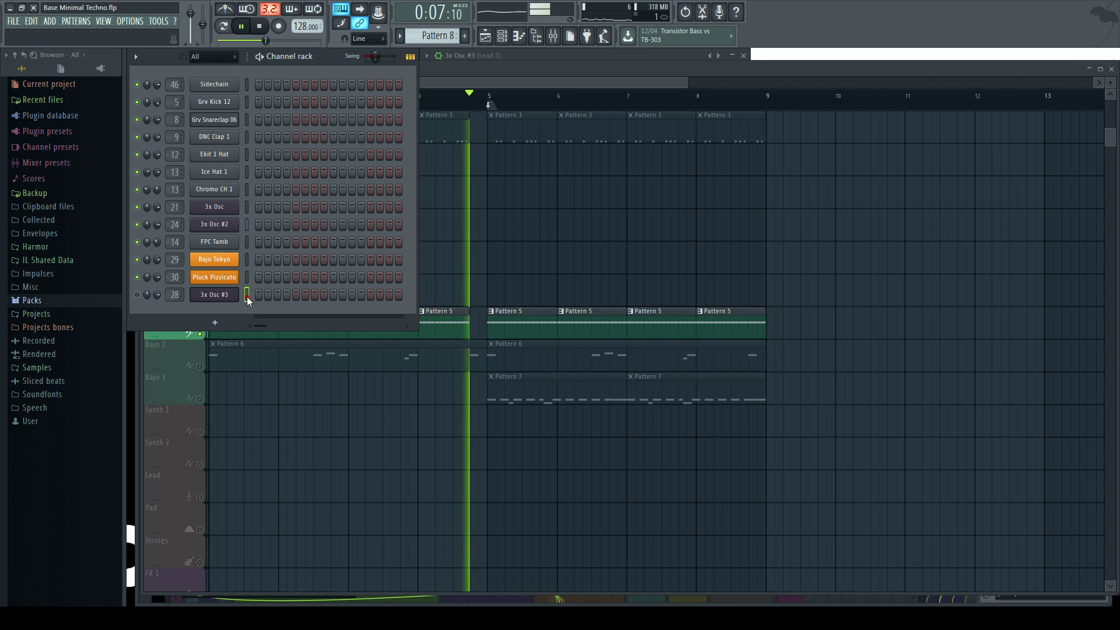
- Place Pattern 8 clips on the Synth 1 track in bars 5 to 8 and stop playback
{"action": "left_click", "coordinate": [498, 430]}
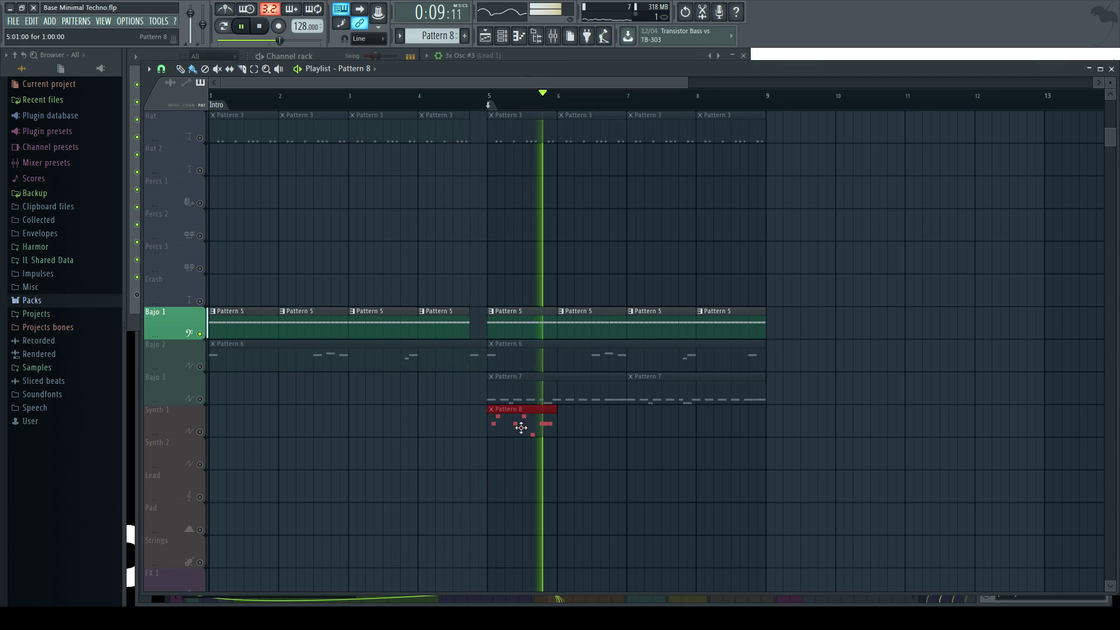
{"action": "left_click_drag", "start_coordinate": [565, 420], "coordinate": [722, 437]}
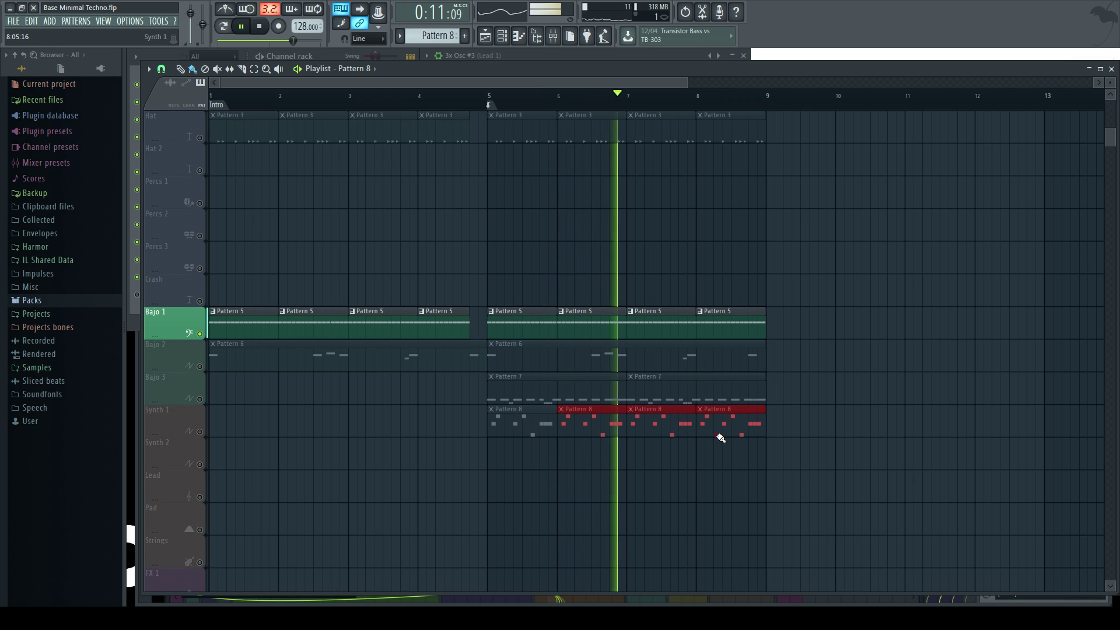
{"action": "key", "text": "space"}
- Solo the Bajo 2 playlist track and play it from the start
{"action": "left_click", "coordinate": [203, 356]}
{"action": "scroll", "coordinate": [217, 300], "scroll_direction": "up", "scroll_amount": 3}
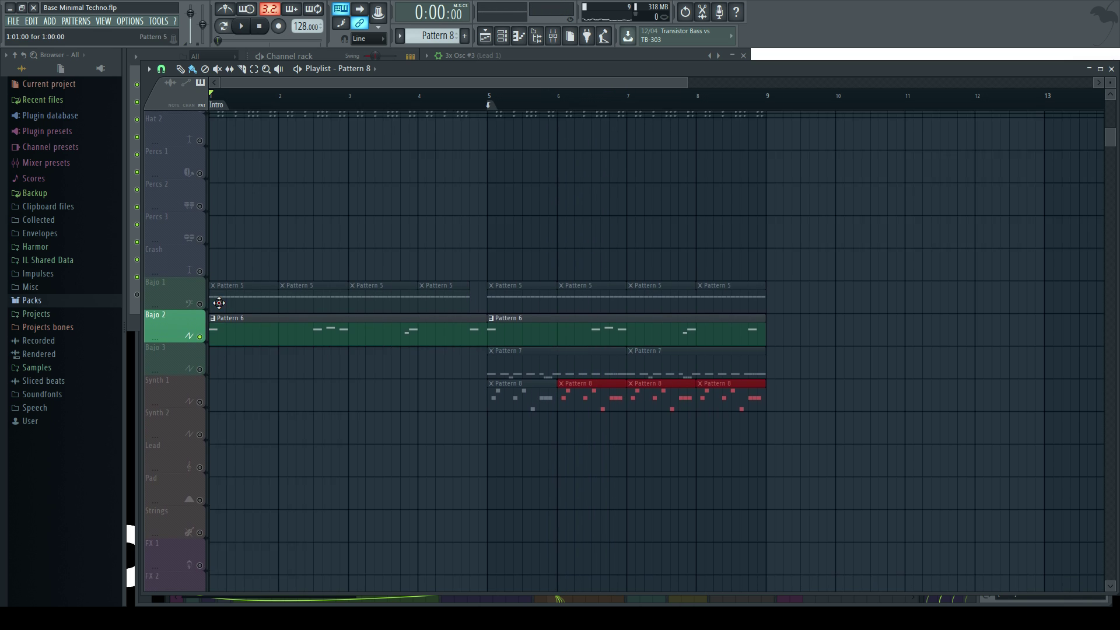
{"action": "key", "text": "space"}
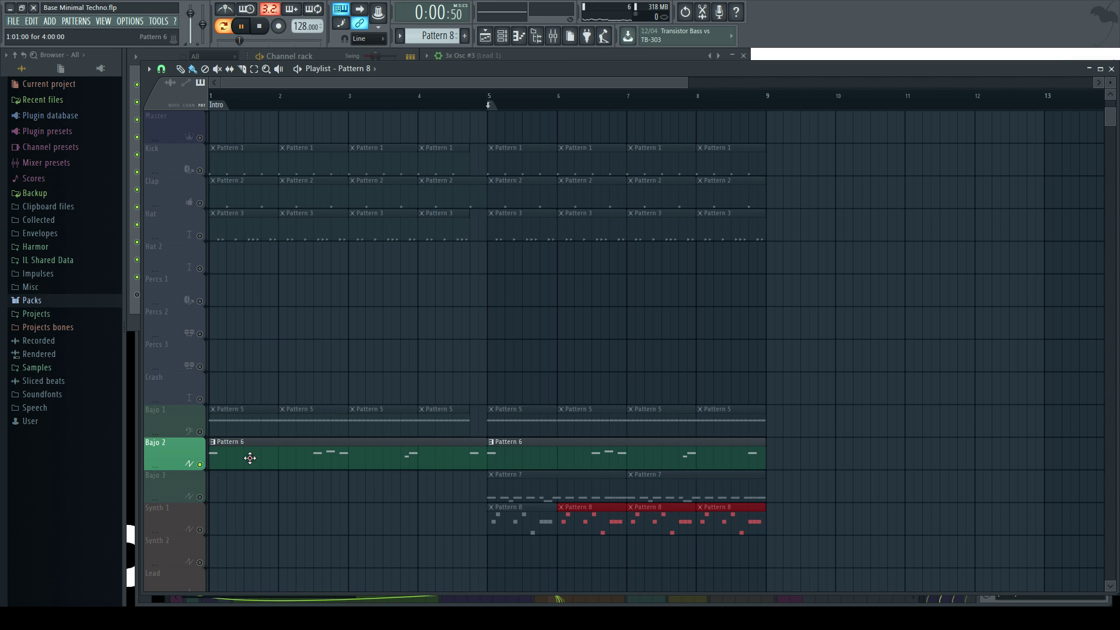
- Unmute the 3x Osc #3 channel in the channel rack and stop playback
{"action": "left_click", "coordinate": [325, 55]}
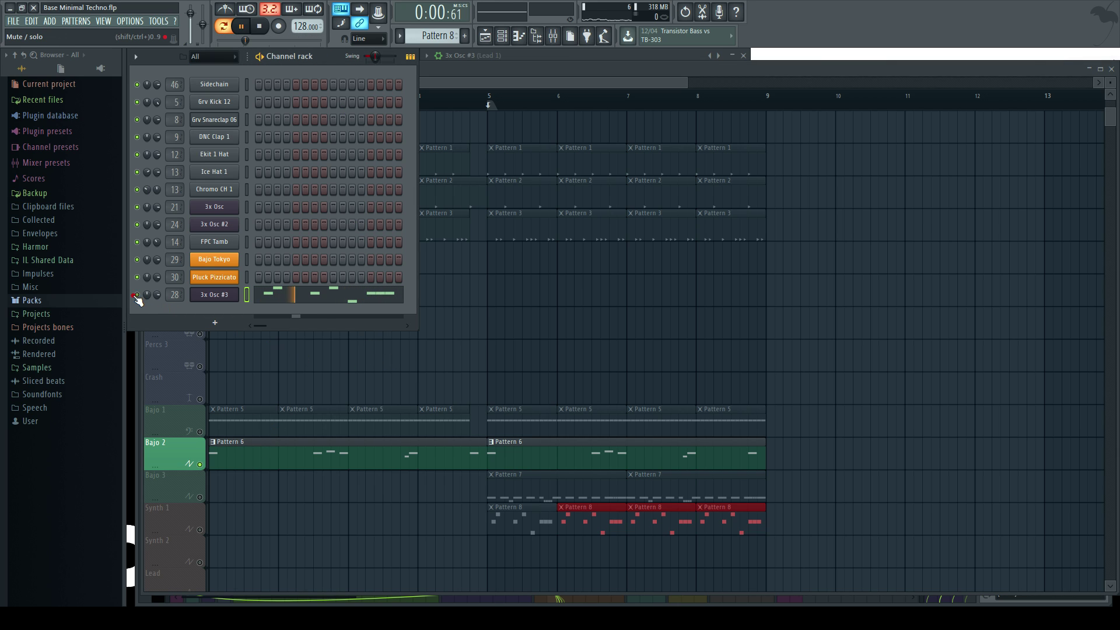
{"action": "left_click", "coordinate": [320, 393]}
{"action": "key", "text": "space"}
- Switch the solo to the Bajo 3 playlist track and start playback
{"action": "scroll", "coordinate": [213, 454], "scroll_direction": "down", "scroll_amount": 2}
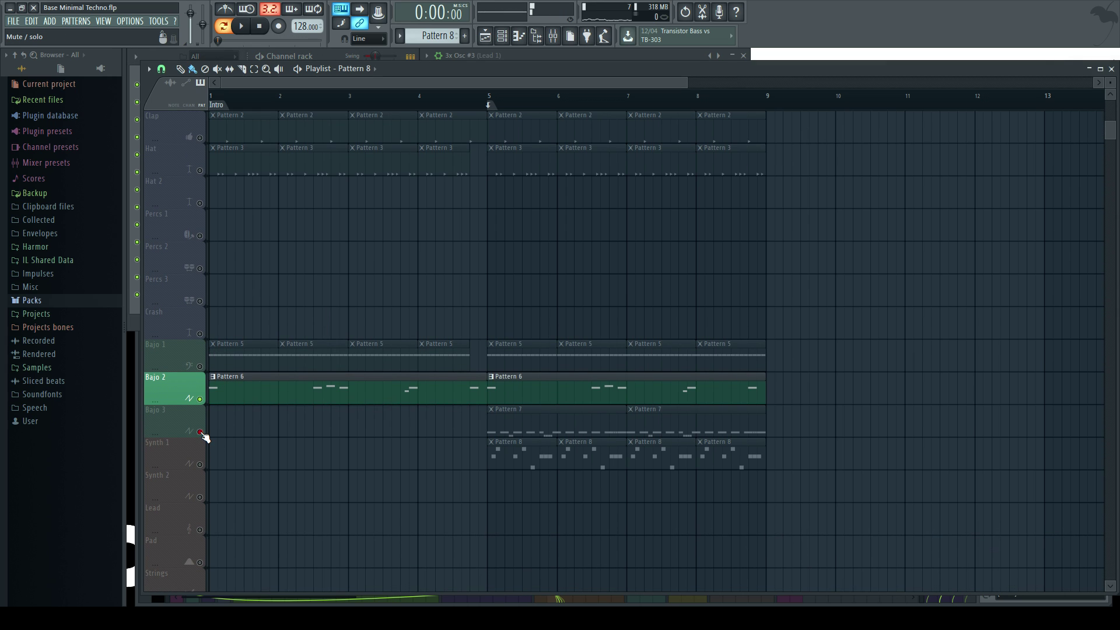
{"action": "left_click", "coordinate": [200, 432]}
{"action": "key", "text": "space"}
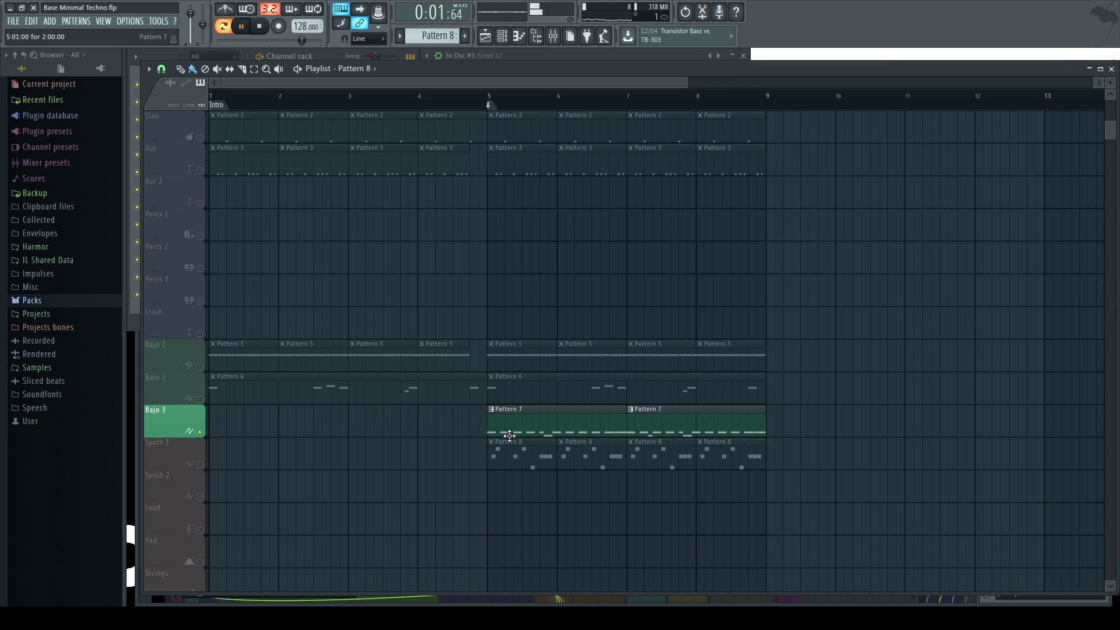
- Select Patterns 7, 8 and 6 from their playlist clips, review Pattern 6 in the channel rack, and stop playback
{"action": "left_click", "coordinate": [530, 425]}
{"action": "scroll", "coordinate": [373, 428], "scroll_direction": "down", "scroll_amount": 1}
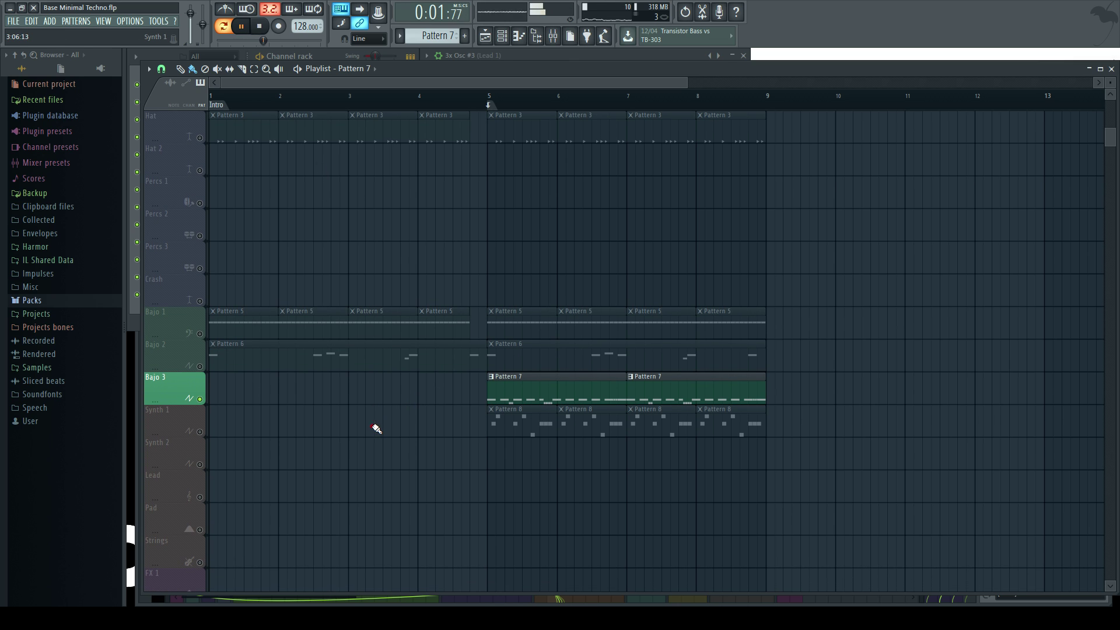
{"action": "left_click", "coordinate": [519, 421]}
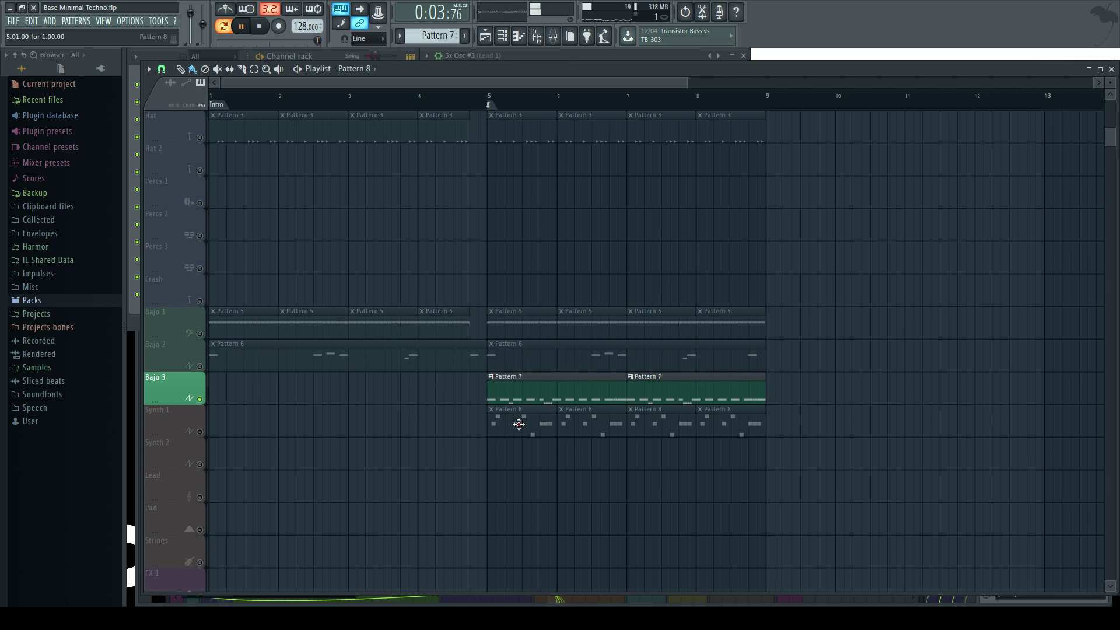
{"action": "left_click", "coordinate": [296, 362]}
{"action": "left_click", "coordinate": [321, 57]}
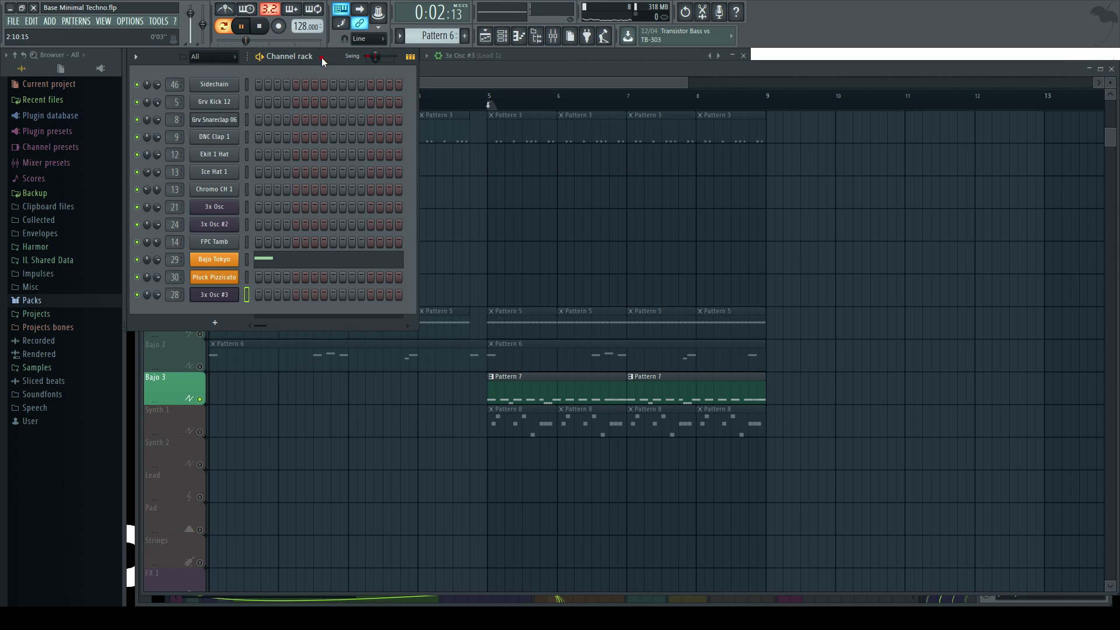
{"action": "right_click", "coordinate": [530, 250]}
{"action": "key", "text": "space"}
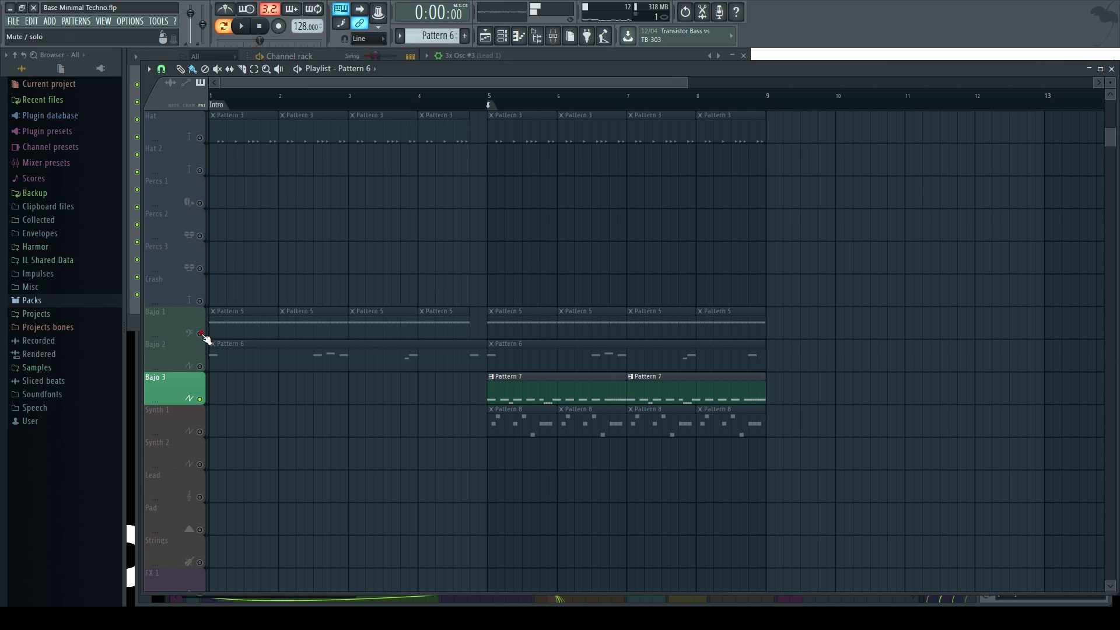
- Clear the solo so that every playlist track is active again
{"action": "left_click", "coordinate": [200, 334]}
{"action": "right_click", "coordinate": [200, 367]}
{"action": "right_click", "coordinate": [200, 366]}
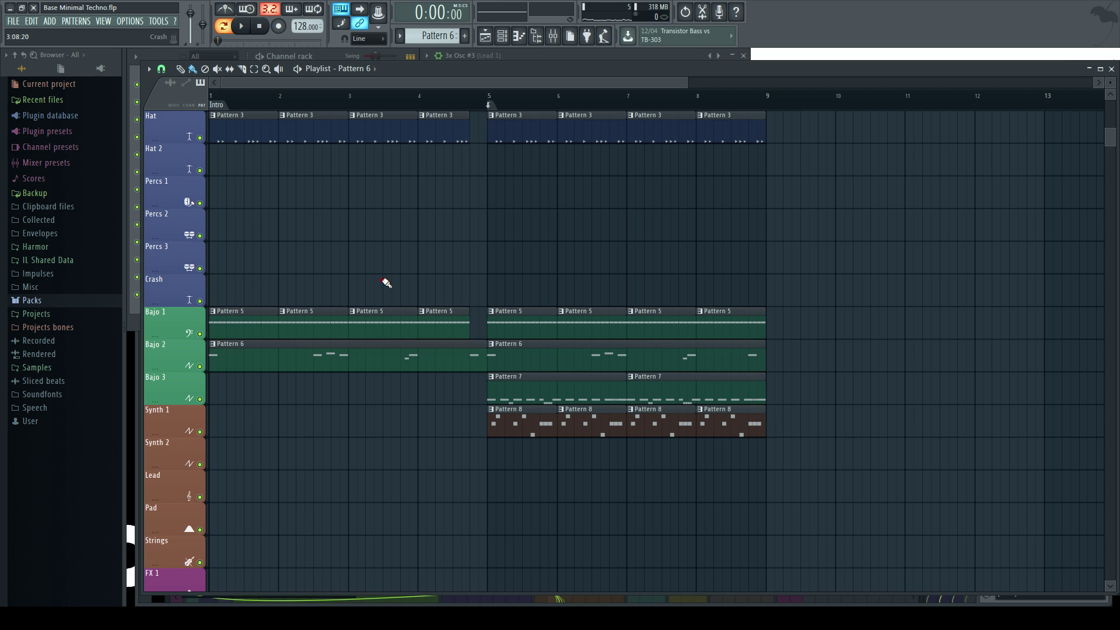
- Look over the whole eight-bar arrangement in the playlist and check the mixer tracks
{"action": "scroll", "coordinate": [369, 339], "scroll_direction": "down", "scroll_amount": 2}
{"action": "scroll", "coordinate": [297, 267], "scroll_direction": "down", "scroll_amount": 3}
{"action": "scroll", "coordinate": [294, 263], "scroll_direction": "up", "scroll_amount": 4}
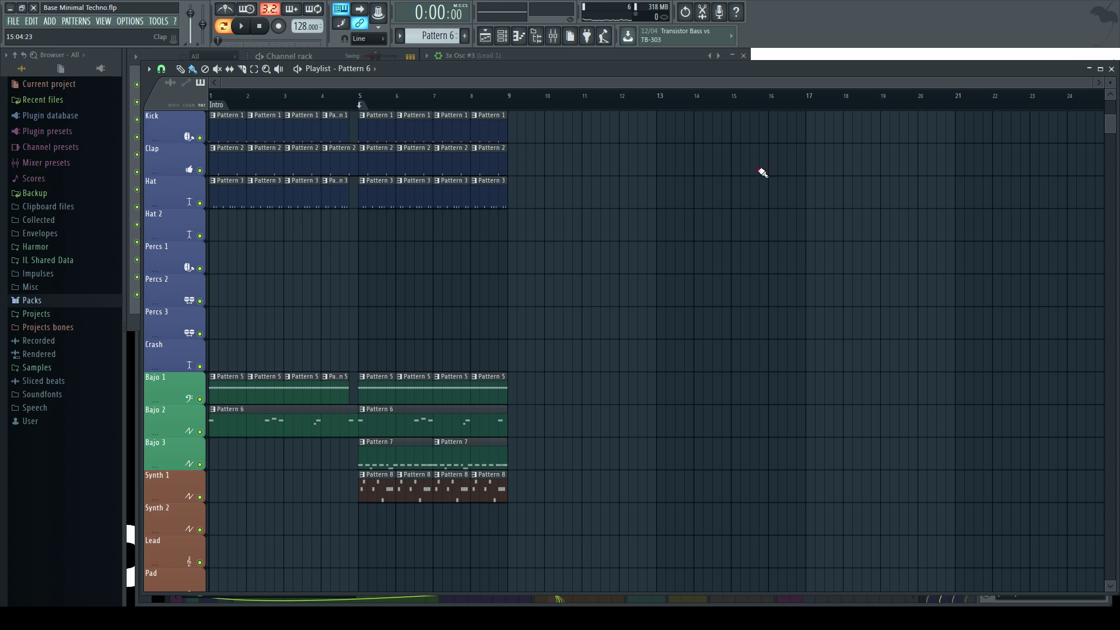
{"action": "key", "text": "F9"}
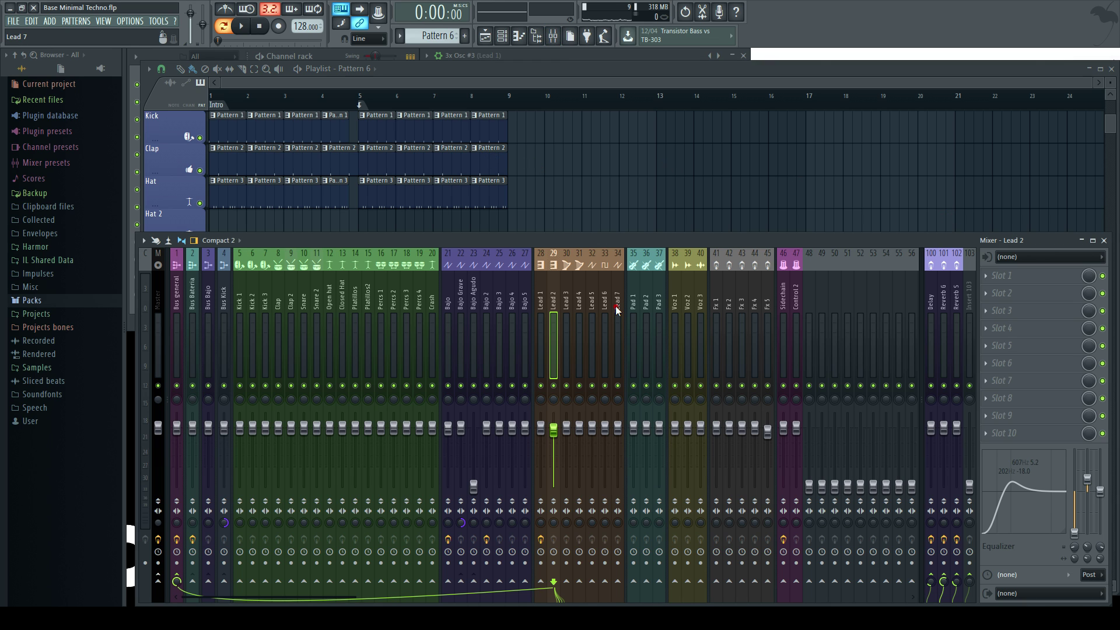
{"action": "key", "text": "F9"}
{"action": "scroll", "coordinate": [375, 279], "scroll_direction": "up", "scroll_amount": 2}
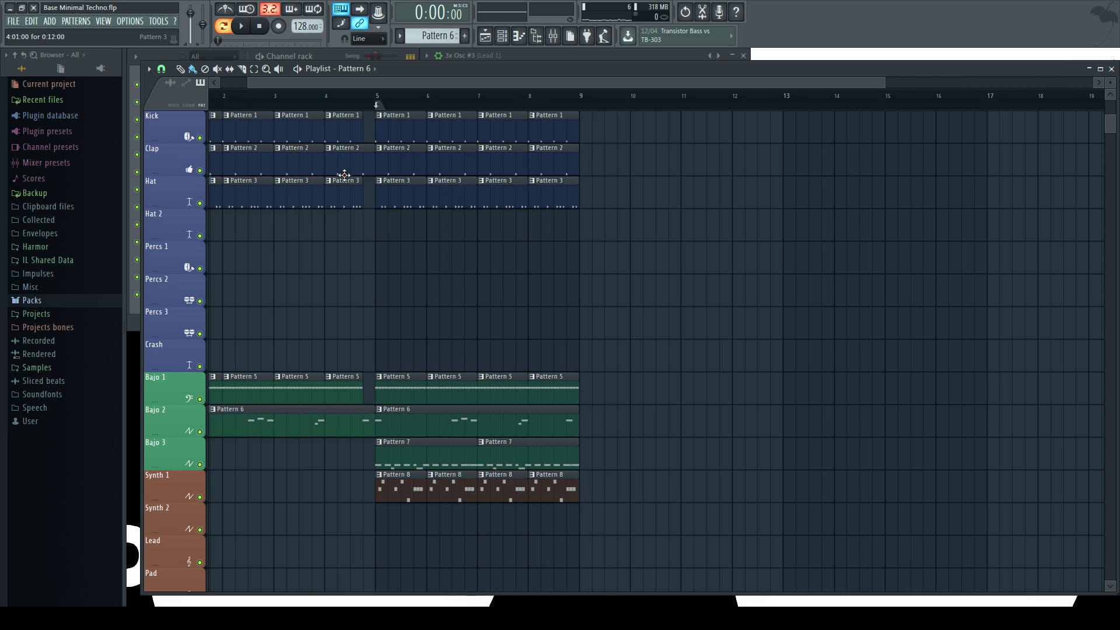
{"action": "left_click_drag", "start_coordinate": [364, 83], "coordinate": [331, 85]}
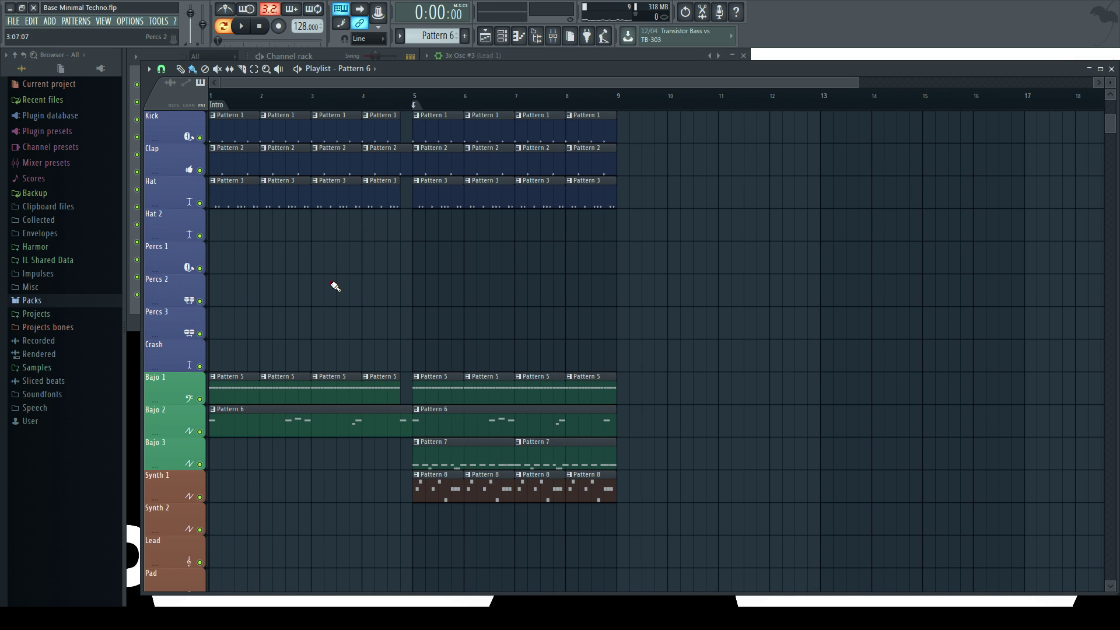
{"action": "scroll", "coordinate": [335, 286], "scroll_direction": "up", "scroll_amount": 2}
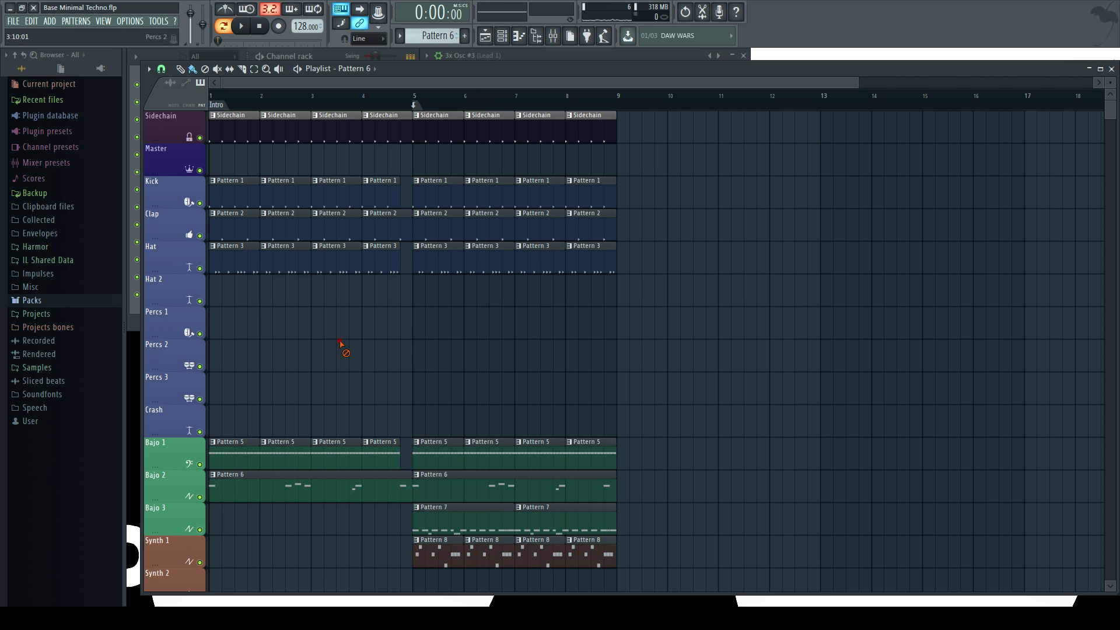
{"action": "scroll", "coordinate": [341, 344], "scroll_direction": "up", "scroll_amount": 2}
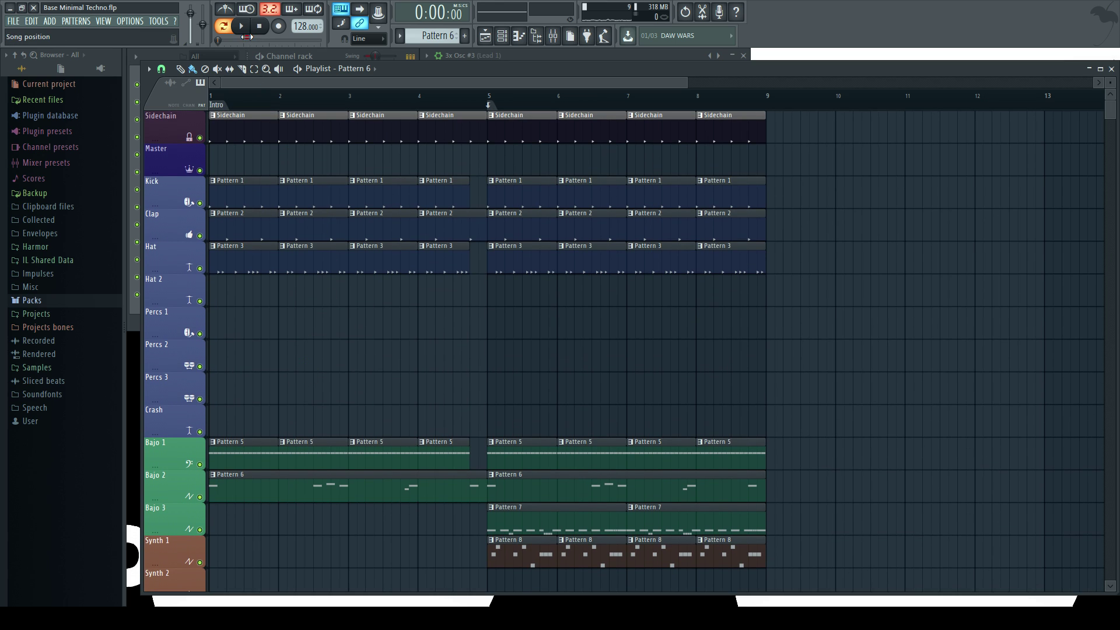
- Play the arrangement and delete the Pattern 8 clips at bars 6 and 8 from the Synth 1 track
{"action": "key", "text": "space"}
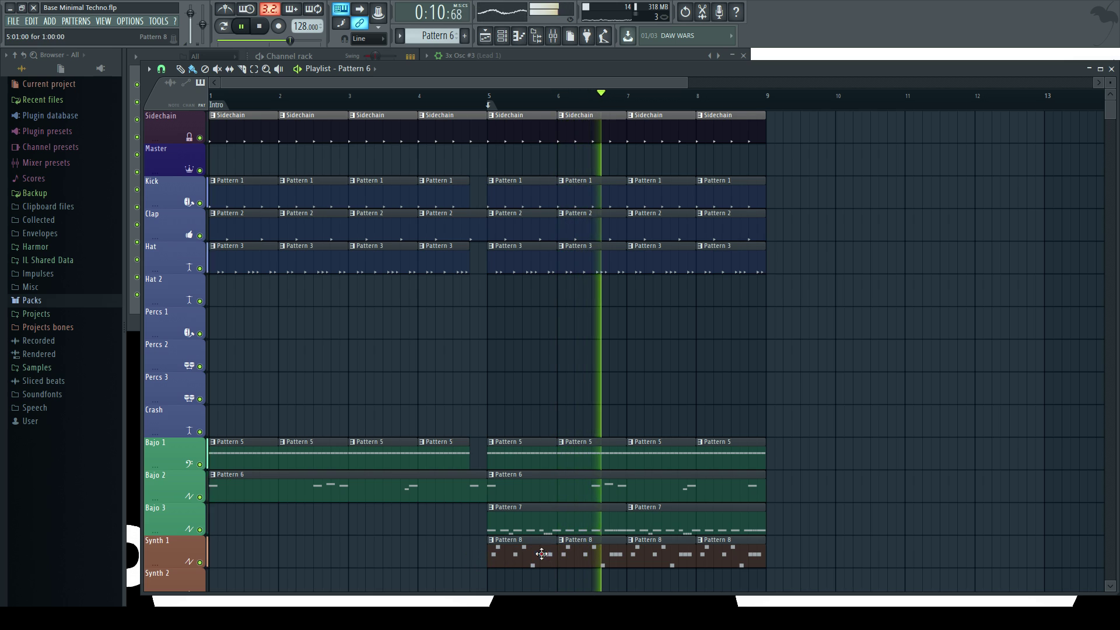
{"action": "right_click", "coordinate": [589, 554]}
{"action": "right_click", "coordinate": [729, 554]}
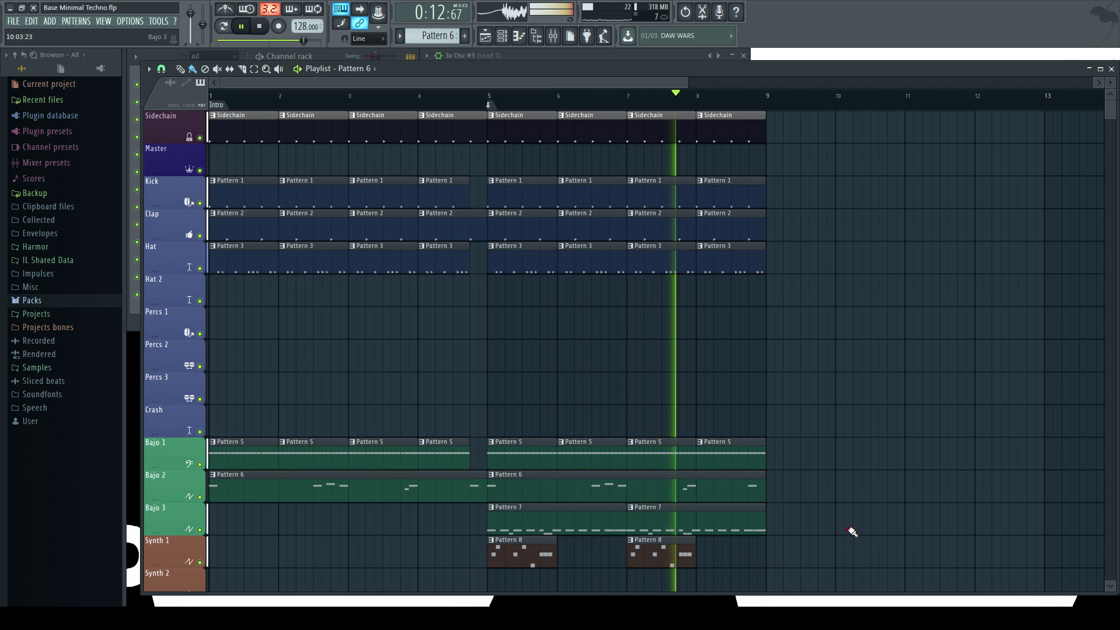
- Try removing the Pattern 1 clip at bar 8 of the Kick track, and place it back in the same bar
{"action": "scroll", "coordinate": [851, 530], "scroll_direction": "down", "scroll_amount": 3}
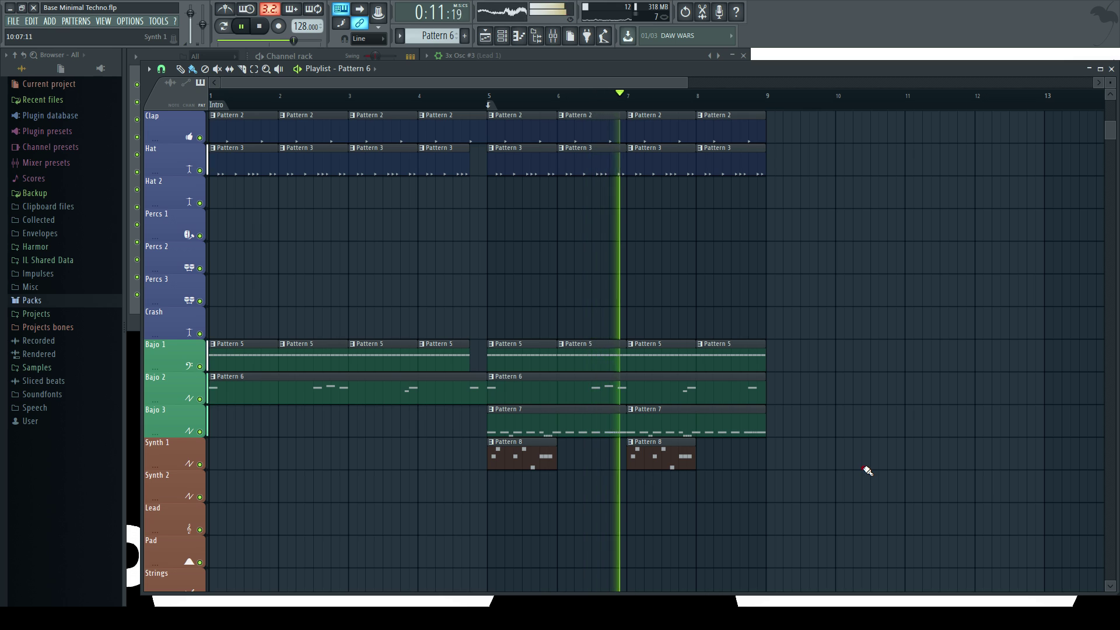
{"action": "scroll", "coordinate": [764, 184], "scroll_direction": "up", "scroll_amount": 3}
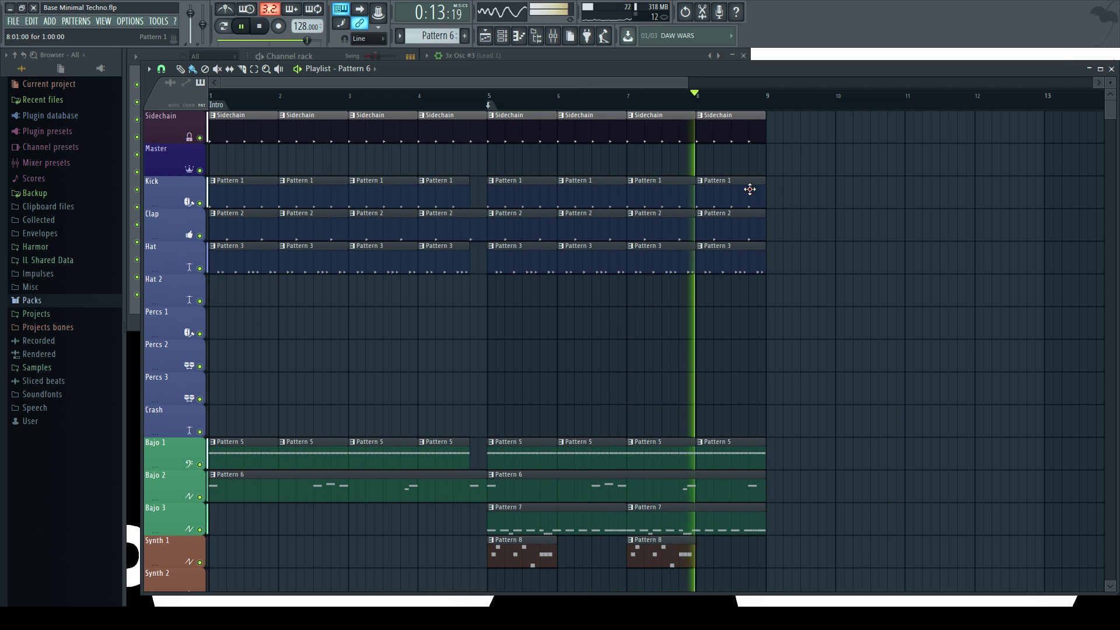
{"action": "right_click", "coordinate": [743, 190]}
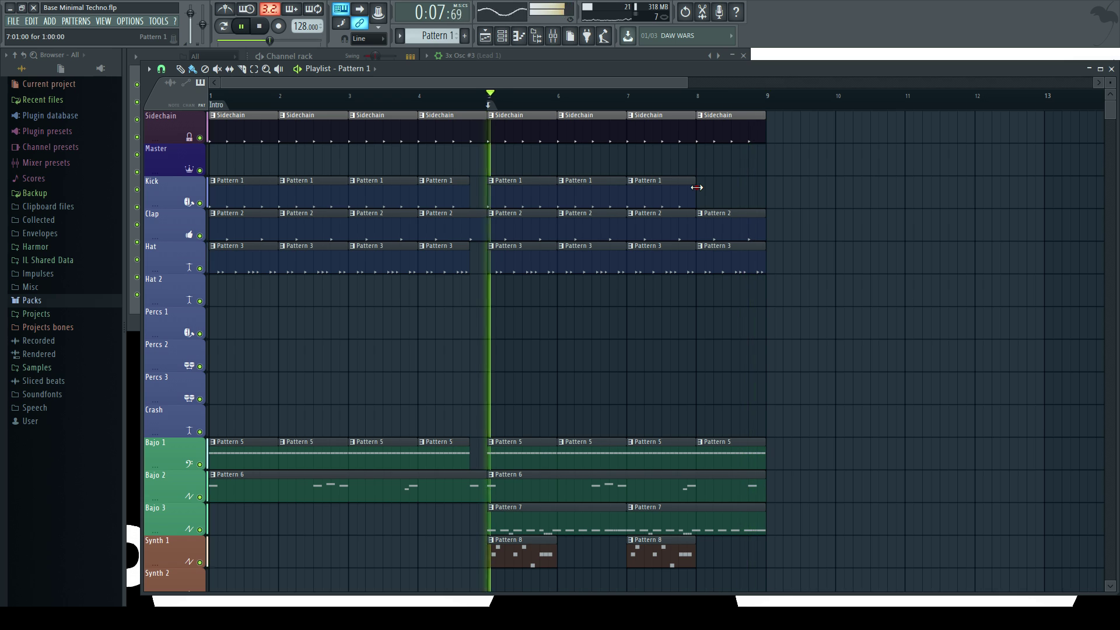
{"action": "left_click", "coordinate": [723, 187]}
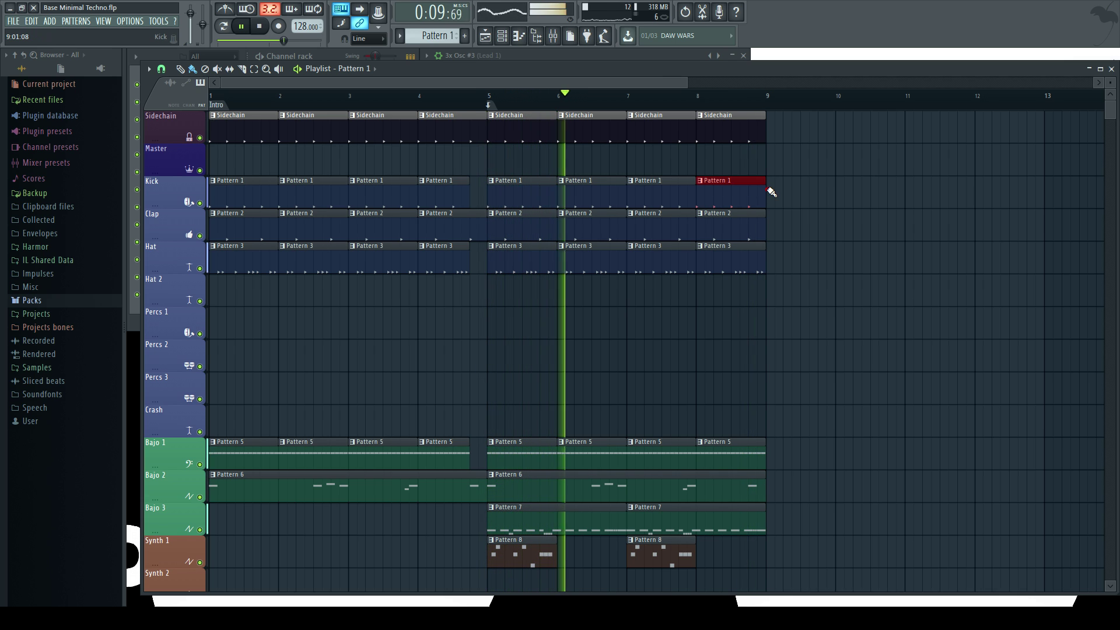
- Listen to bars 5 to 8 with the thinned-out Synth 1 part and stop playback
{"action": "scroll", "coordinate": [887, 458], "scroll_direction": "down", "scroll_amount": 2}
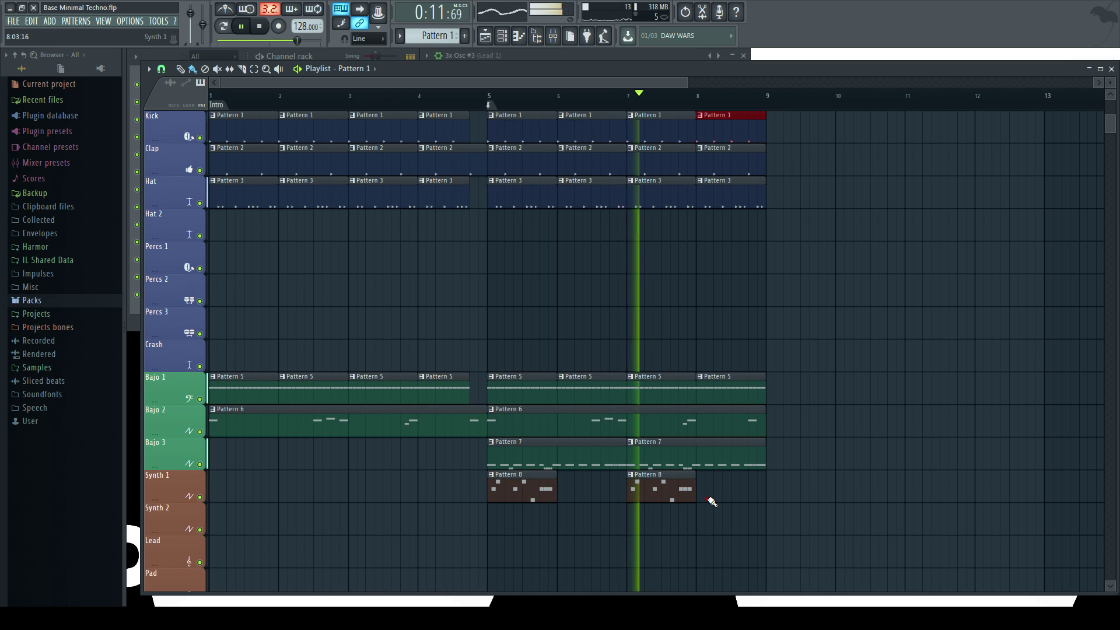
{"action": "scroll", "coordinate": [734, 503], "scroll_direction": "up", "scroll_amount": 2}
{"action": "scroll", "coordinate": [733, 502], "scroll_direction": "down", "scroll_amount": 2}
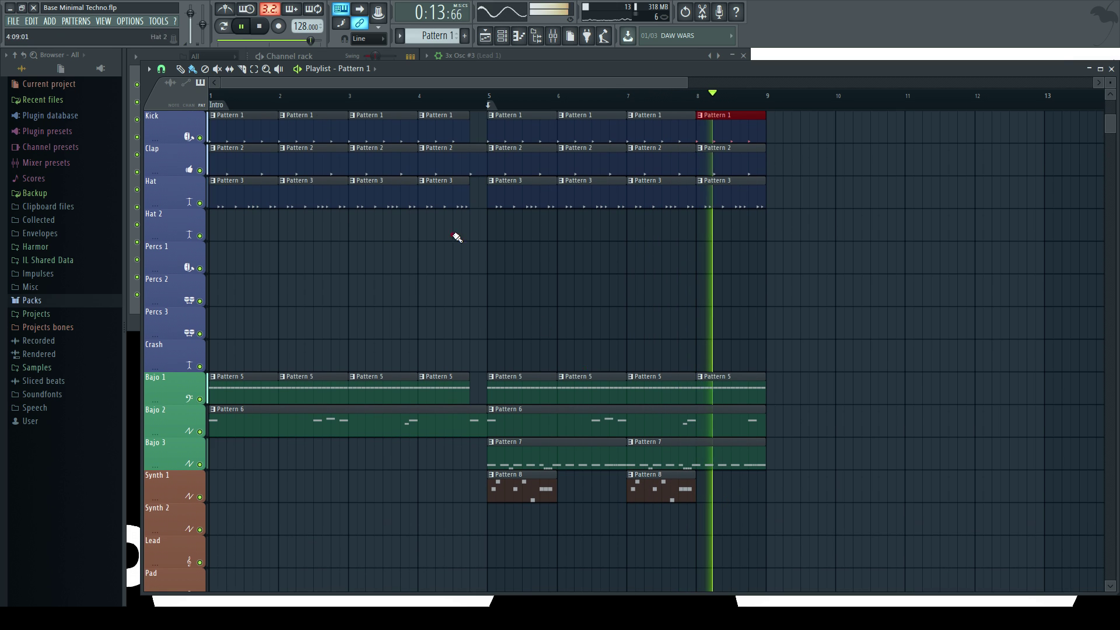
{"action": "key", "text": "space"}
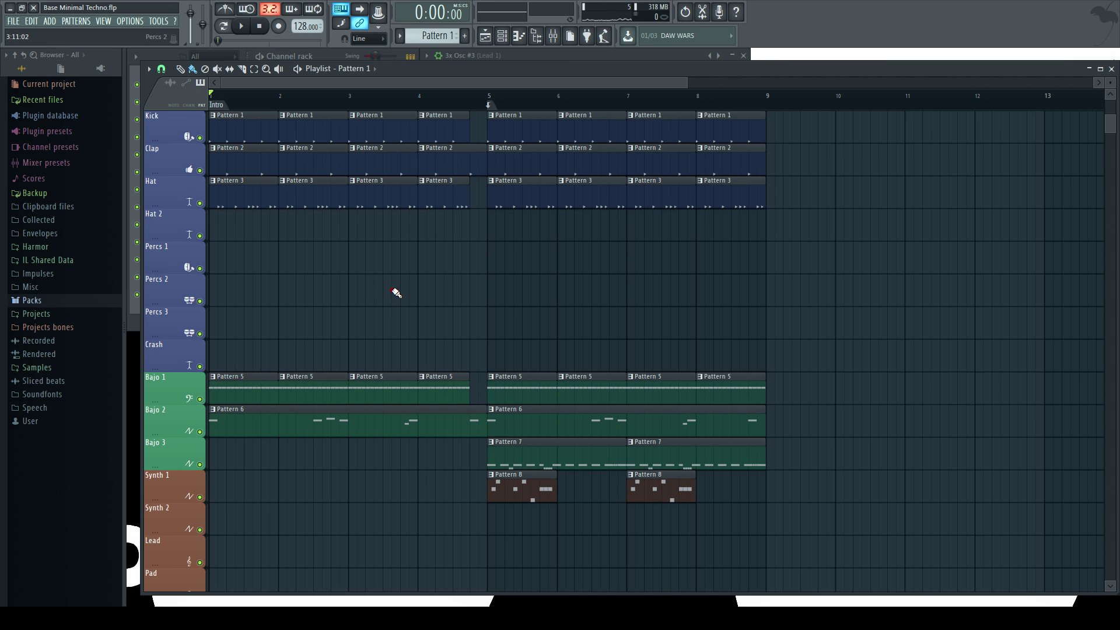
{"action": "scroll", "coordinate": [394, 291], "scroll_direction": "down", "scroll_amount": 2}
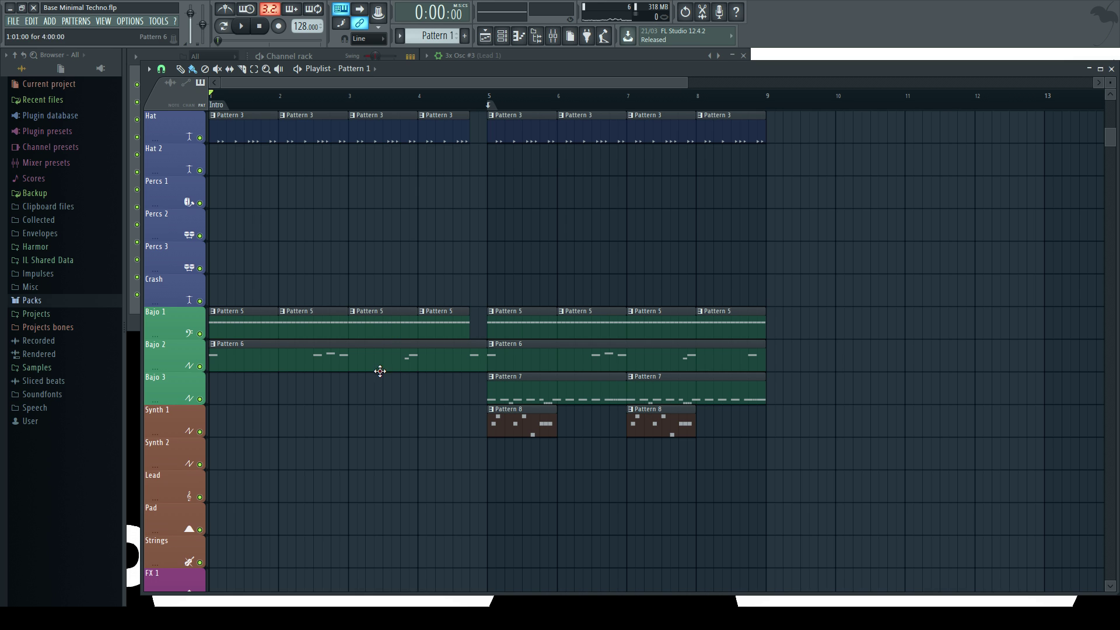
{"action": "scroll", "coordinate": [350, 372], "scroll_direction": "down", "scroll_amount": 3}
{"action": "scroll", "coordinate": [373, 385], "scroll_direction": "up", "scroll_amount": 3}
{"action": "scroll", "coordinate": [376, 271], "scroll_direction": "down", "scroll_amount": 3}
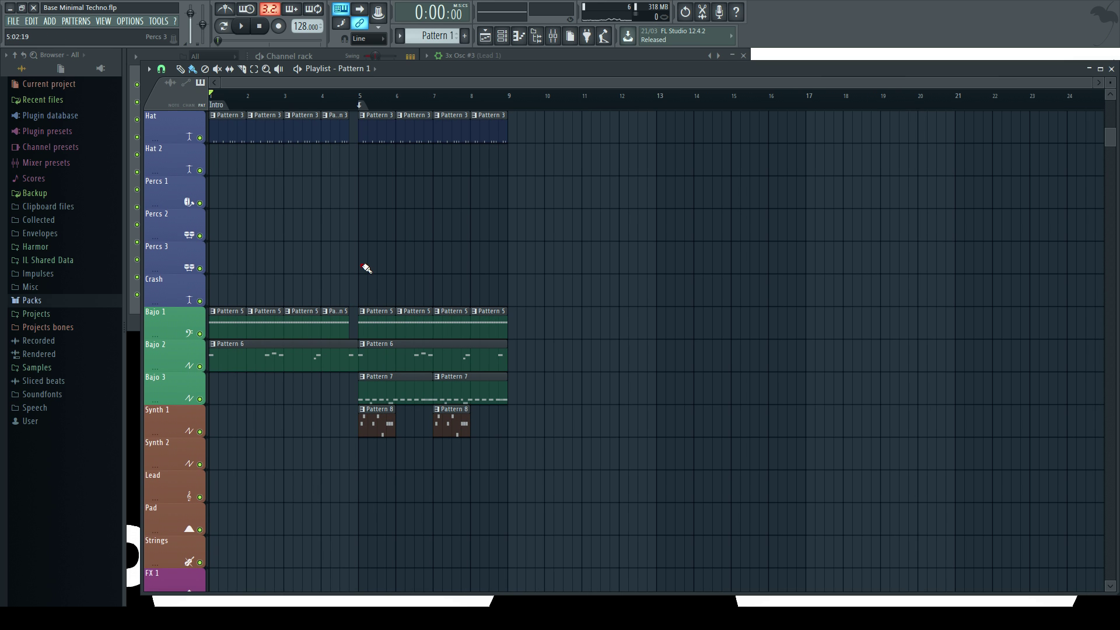